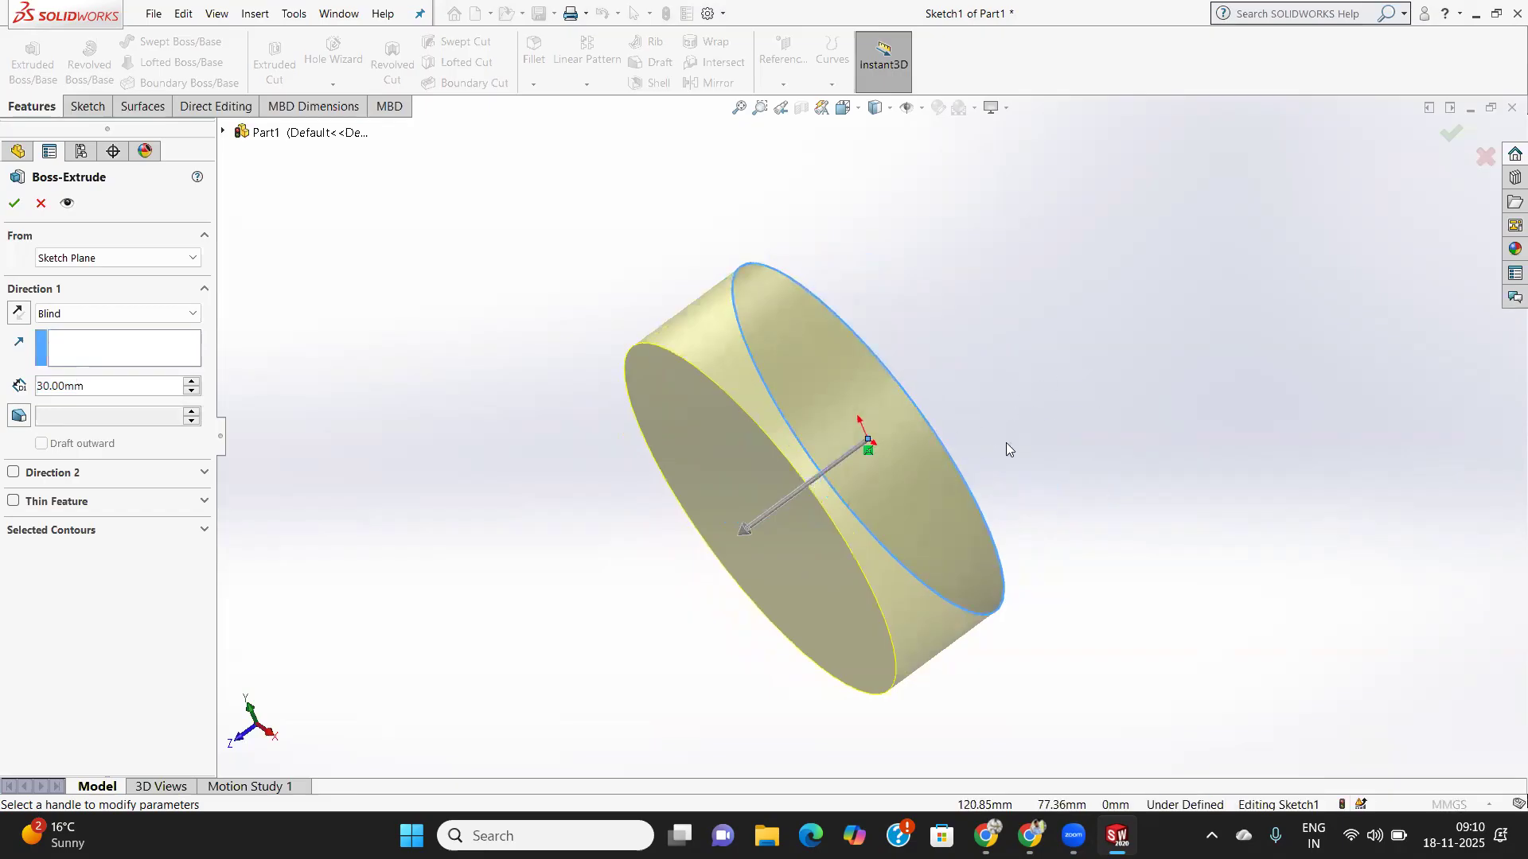
- Add a 15 mm Blind Direction 2 to the 30 mm extrusion and accept the cylinder
{"action": "middle_click_drag", "start_coordinate": [1037, 447], "coordinate": [1068, 440]}
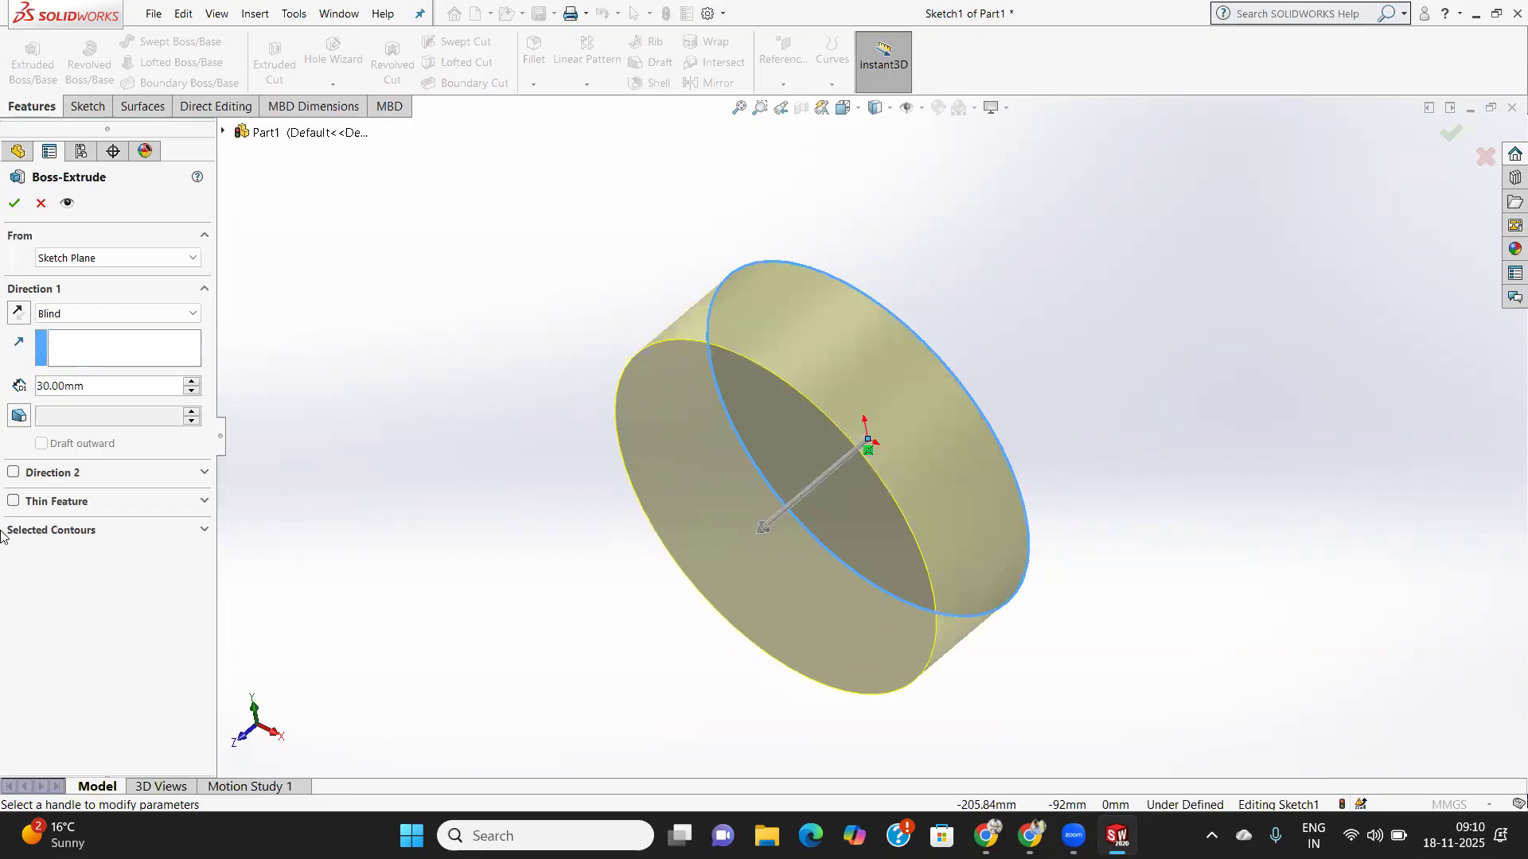
{"action": "left_click", "coordinate": [12, 473]}
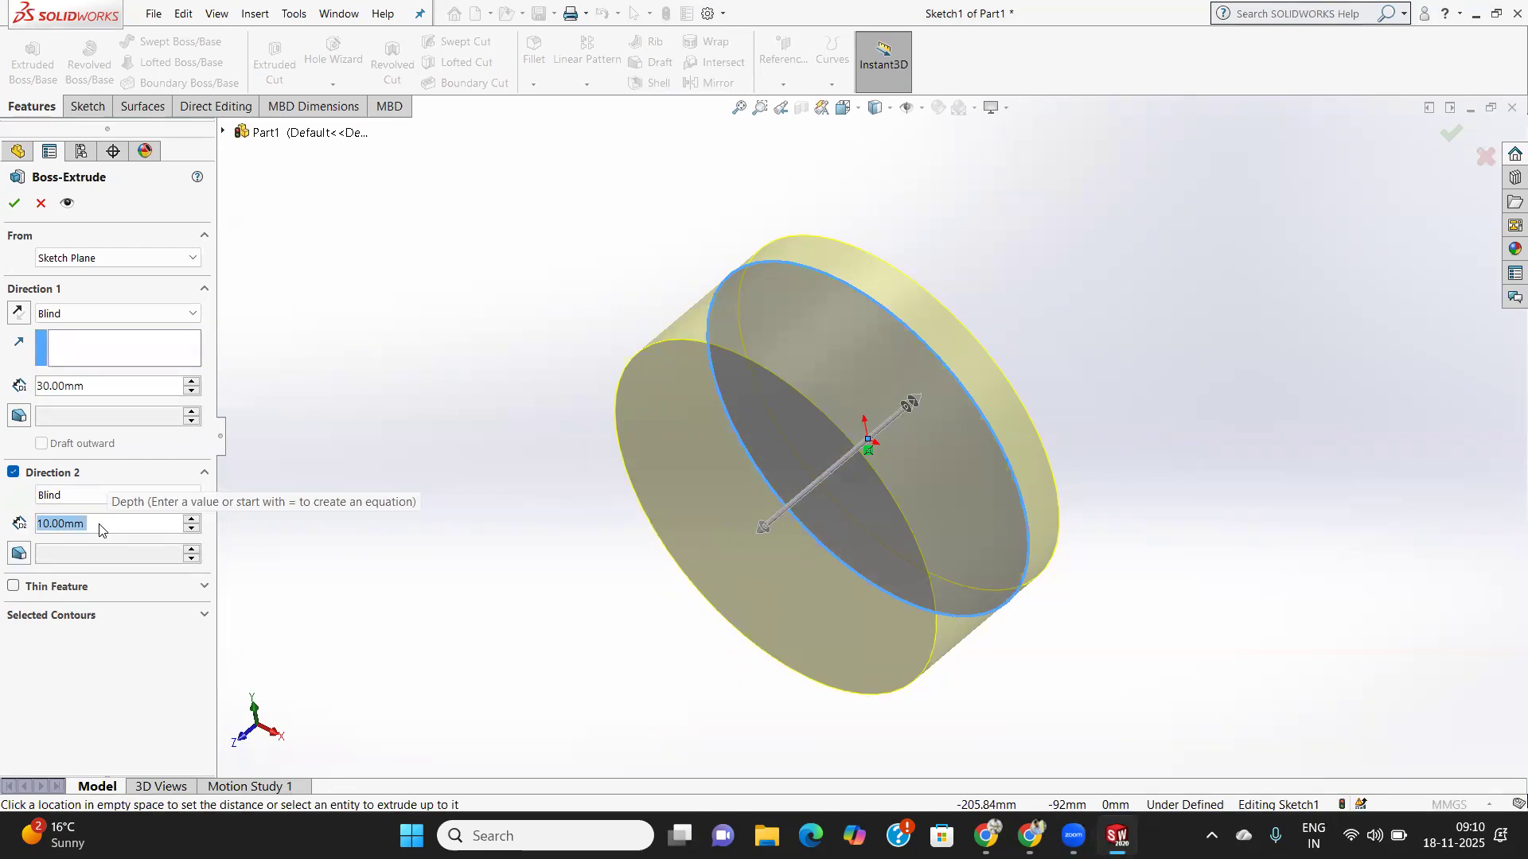
{"action": "type", "text": "15"}
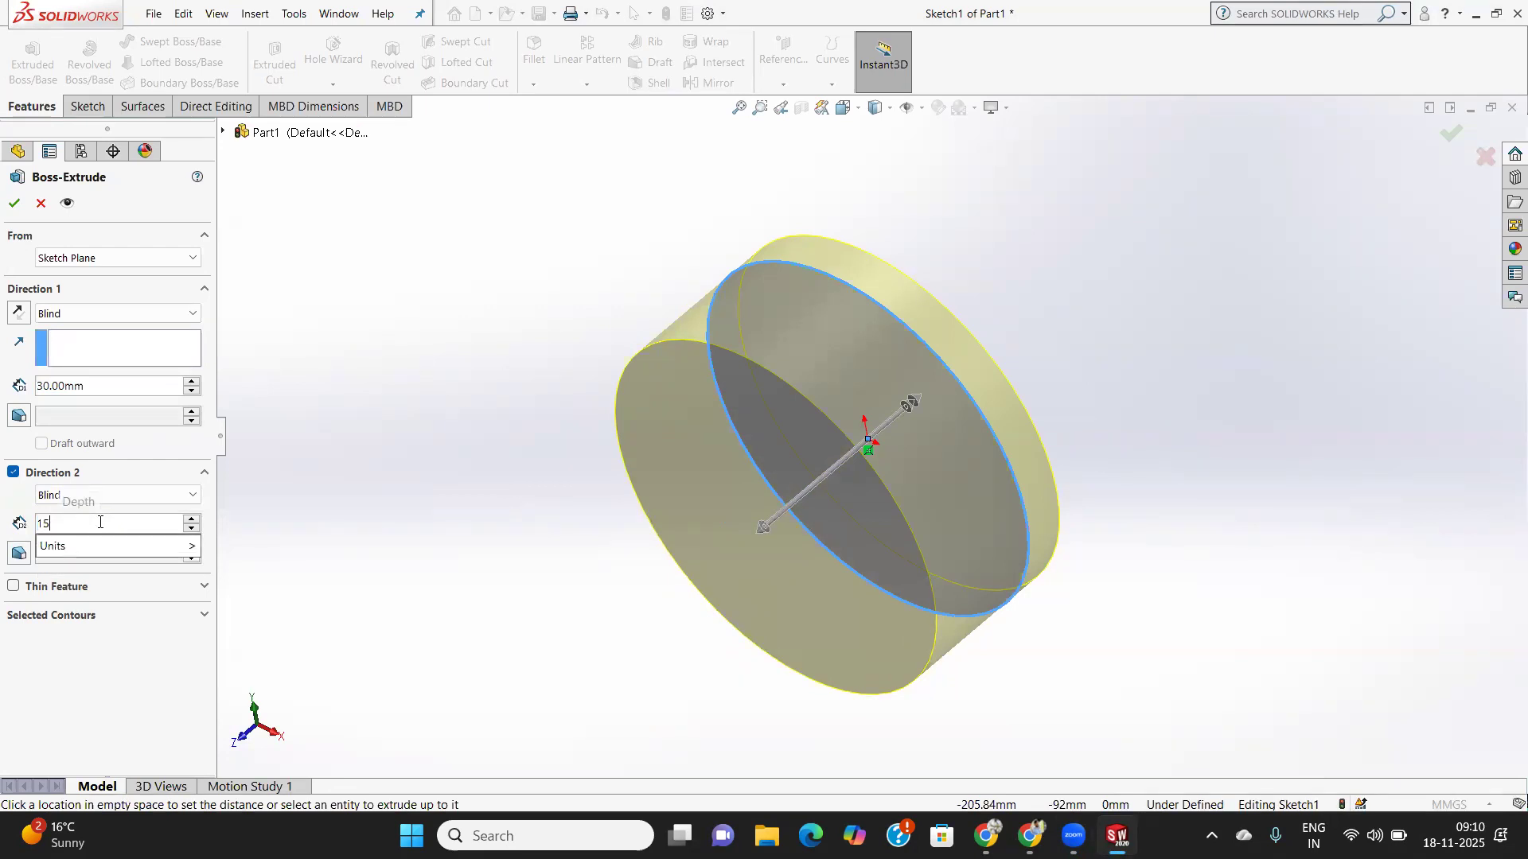
{"action": "key", "text": "Return"}
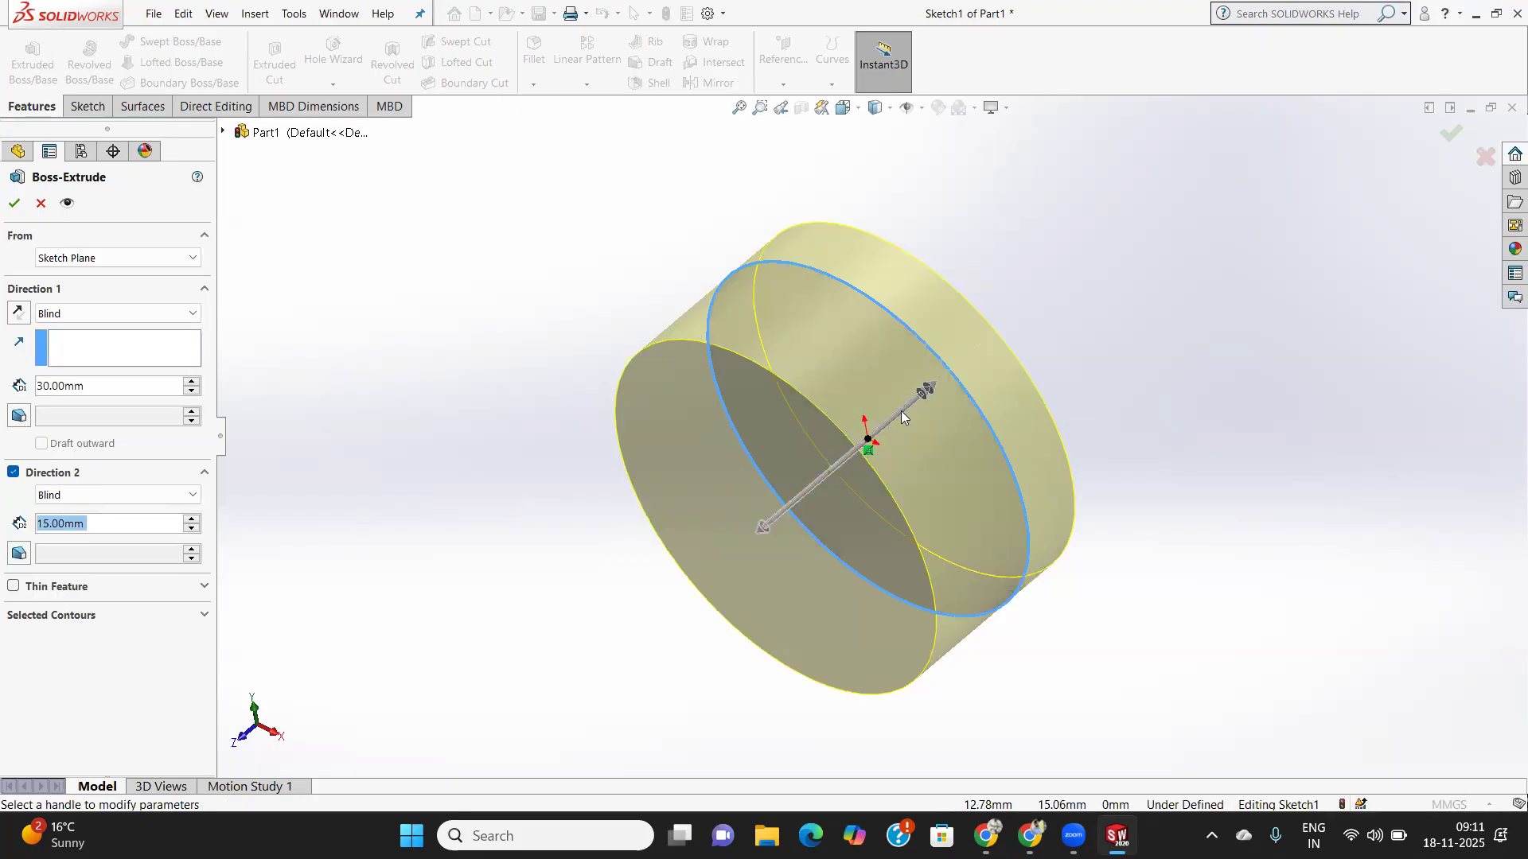
{"action": "middle_click_drag", "start_coordinate": [1080, 521], "coordinate": [920, 534]}
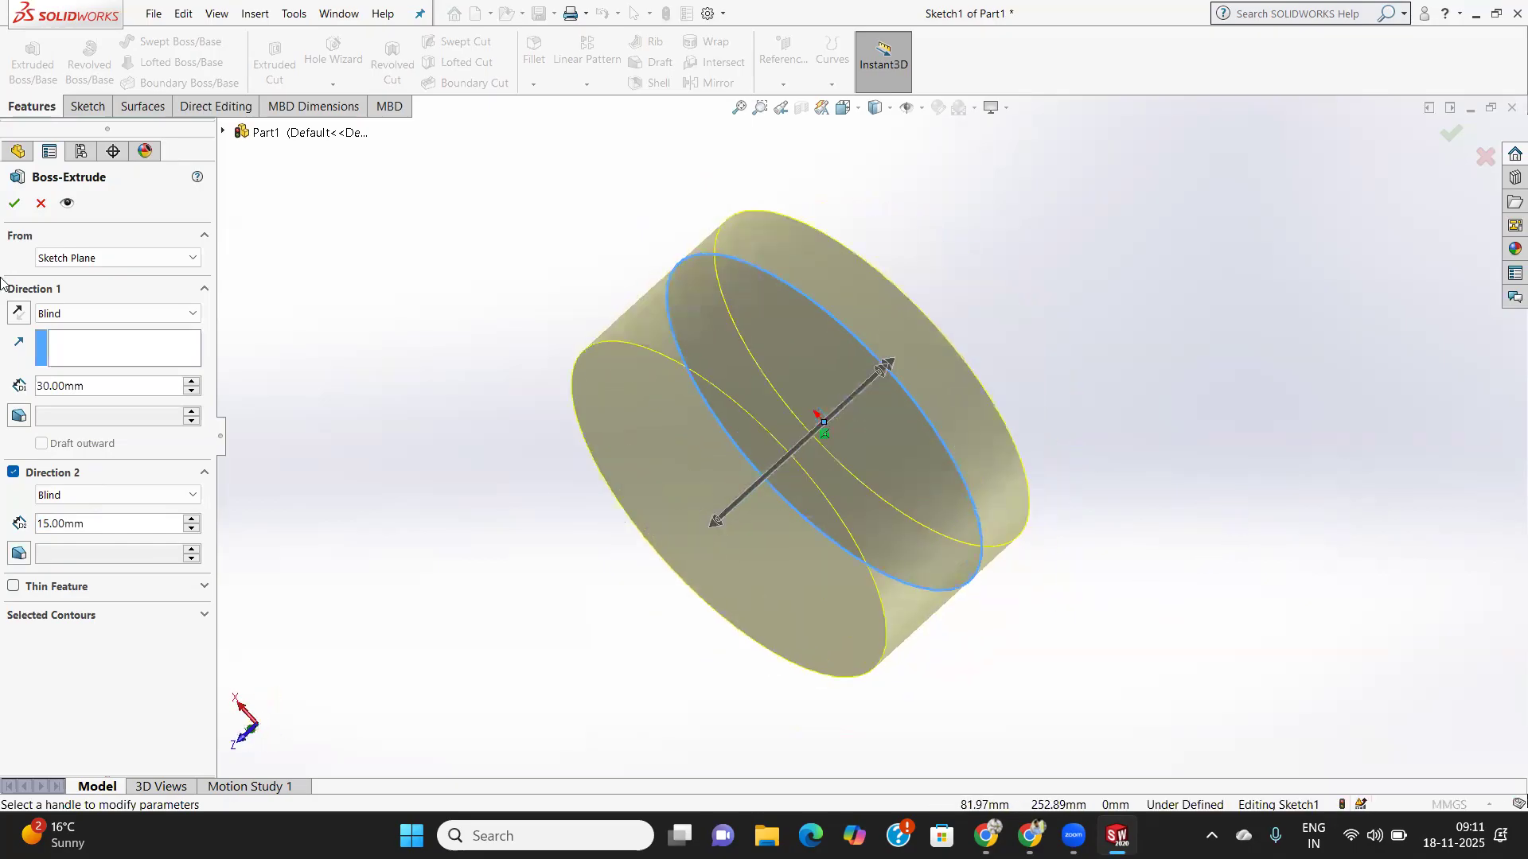
{"action": "left_click", "coordinate": [12, 204]}
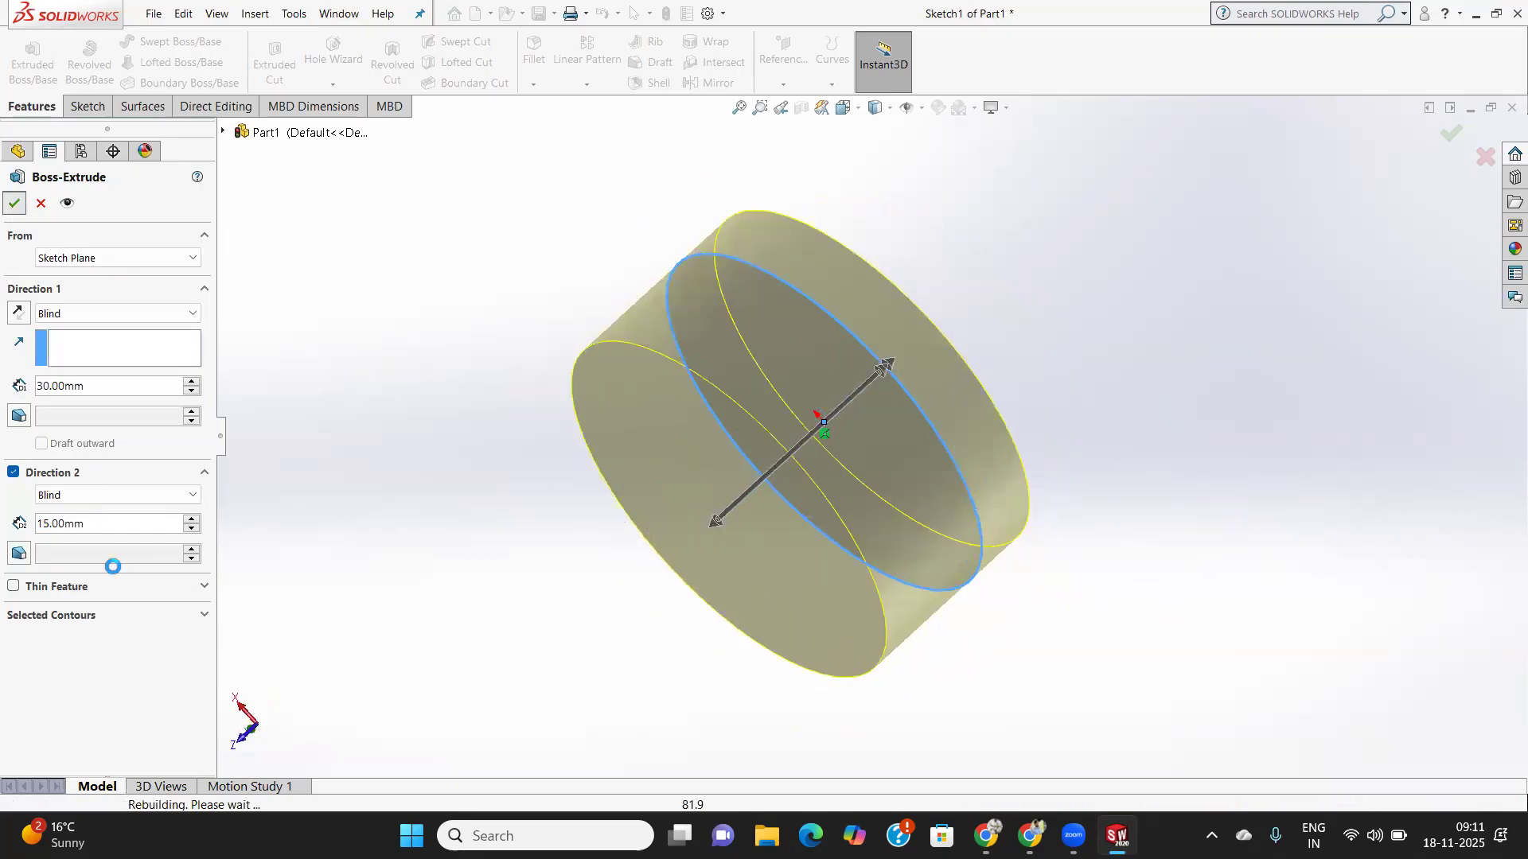
- Inspect the cylinder, then bring up Boss-Extrude1's options in the FeatureManager tree to edit it
{"action": "middle_click_drag", "start_coordinate": [676, 502], "coordinate": [715, 441]}
{"action": "scroll", "coordinate": [598, 417], "scroll_direction": "down", "scroll_amount": 2}
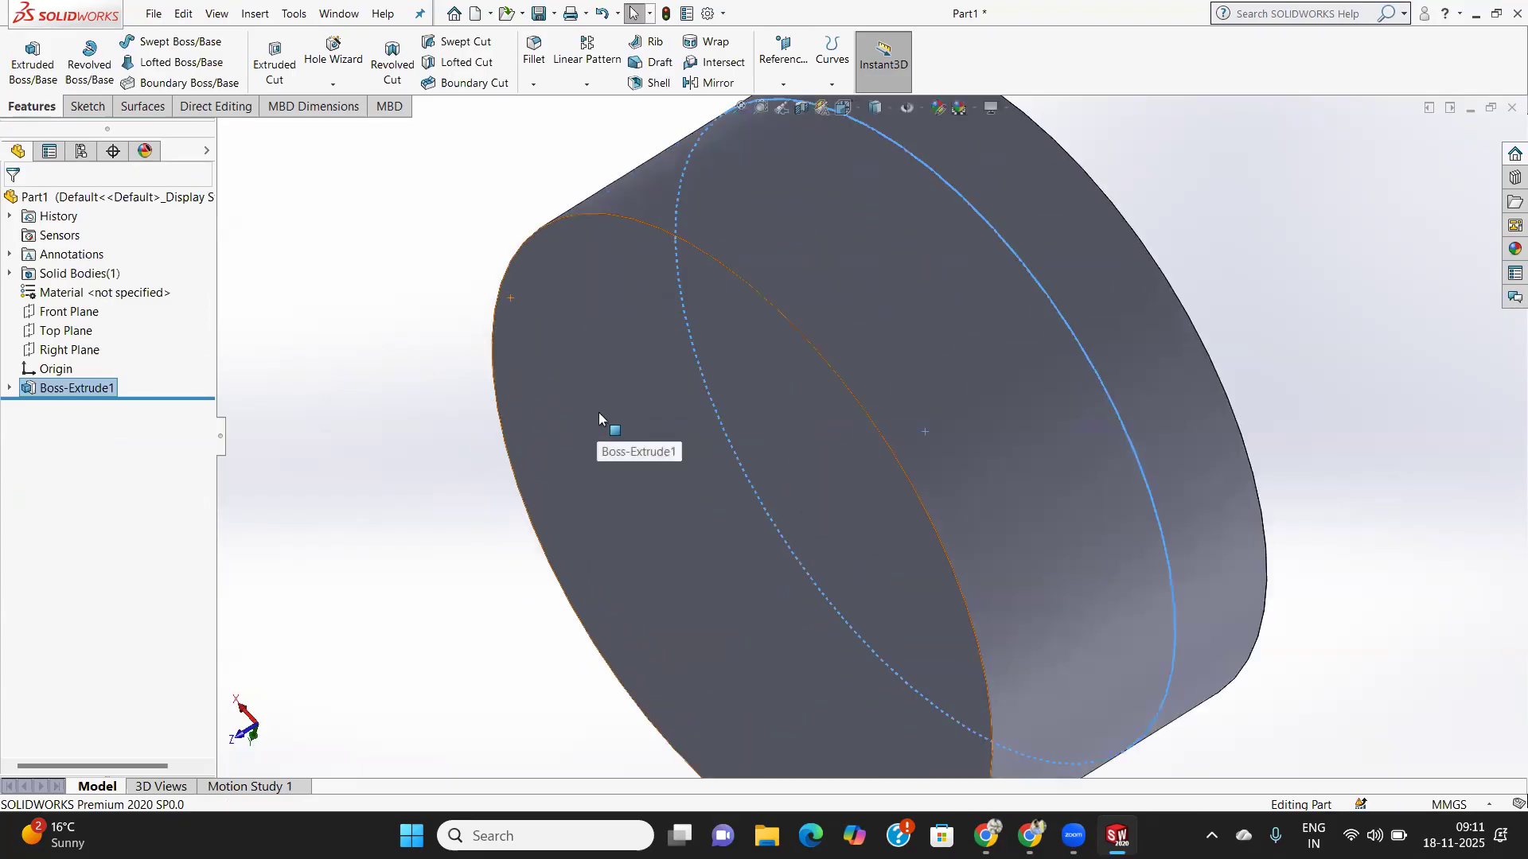
{"action": "scroll", "coordinate": [868, 440], "scroll_direction": "up", "scroll_amount": 5}
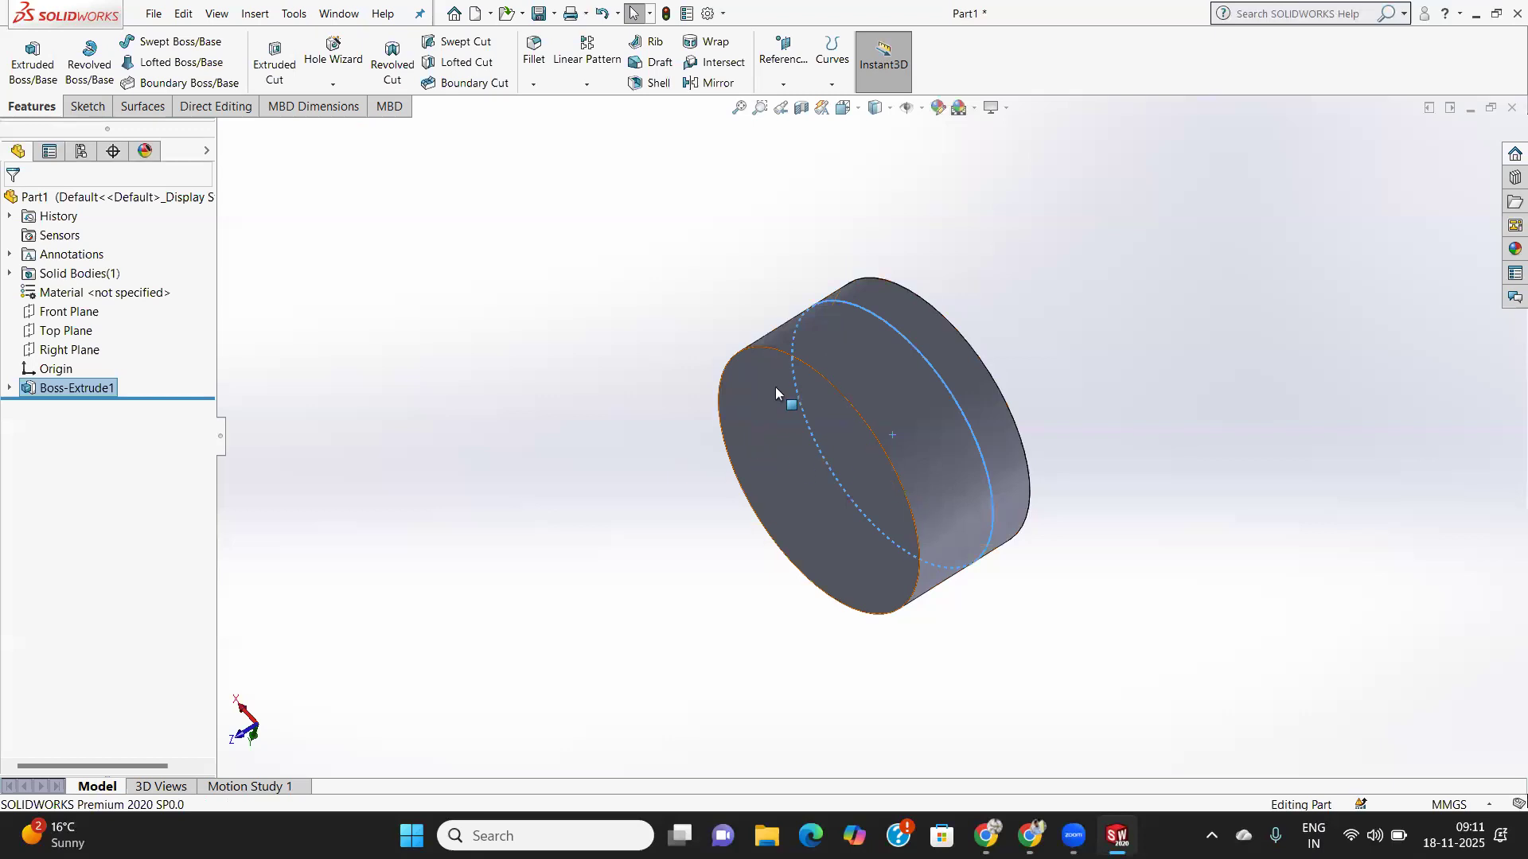
{"action": "left_click", "coordinate": [83, 388]}
{"action": "left_click", "coordinate": [102, 390]}
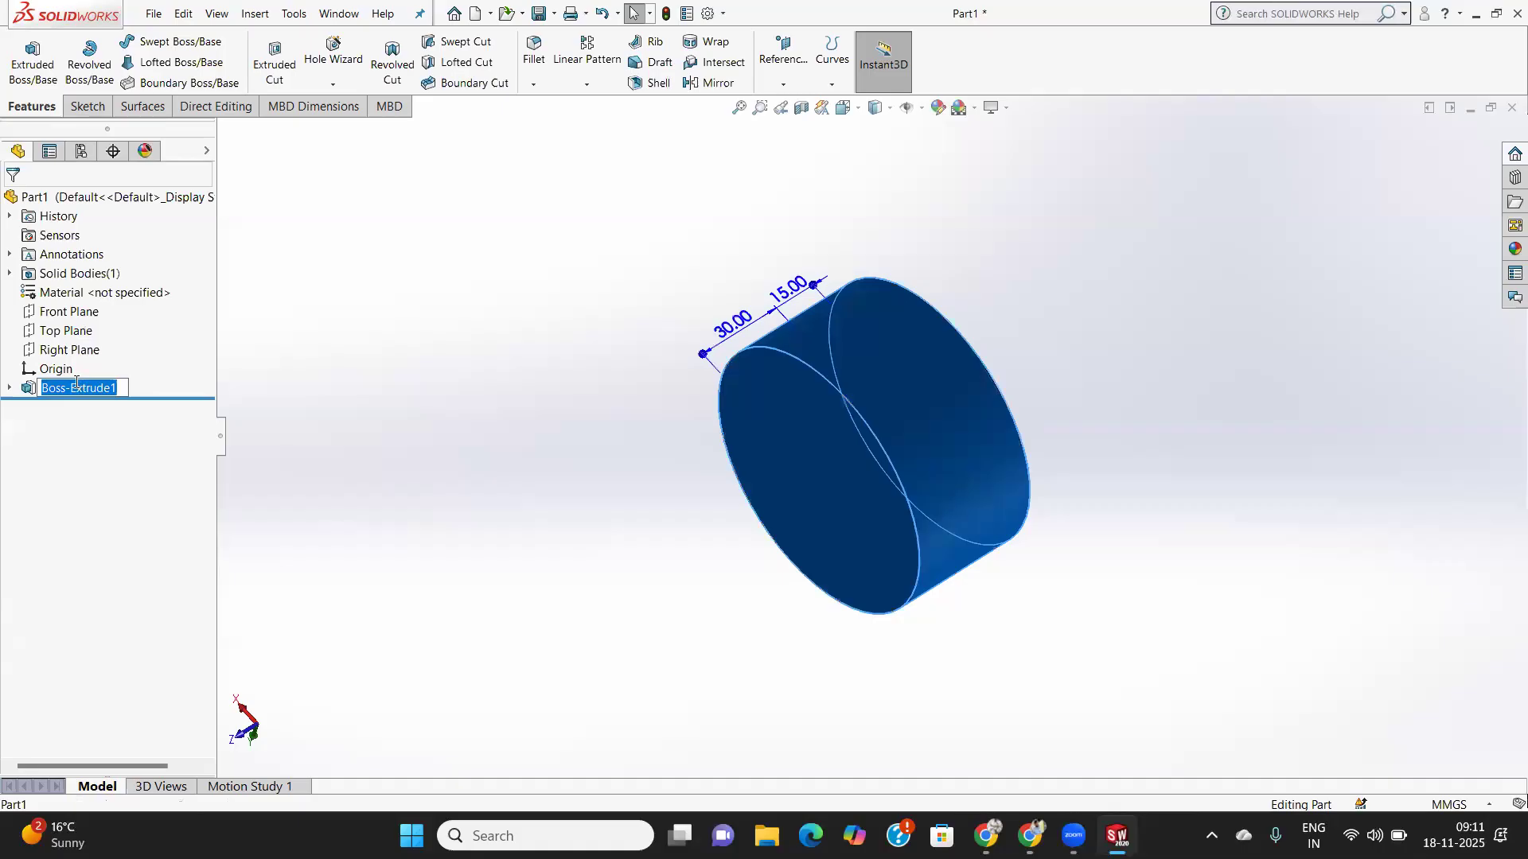
{"action": "right_click", "coordinate": [118, 390]}
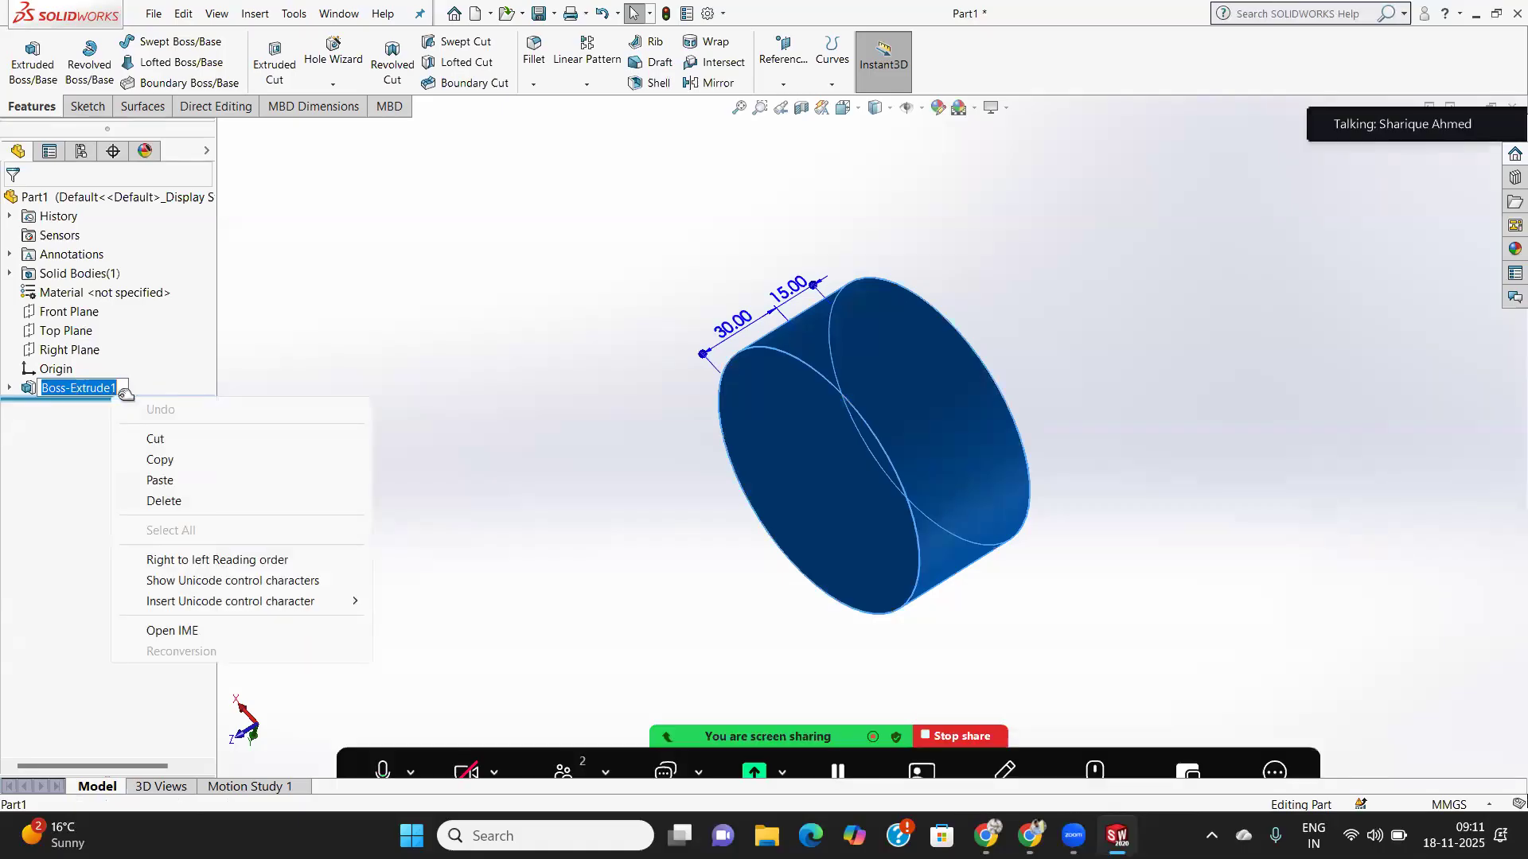
{"action": "left_click", "coordinate": [45, 421]}
{"action": "right_click", "coordinate": [63, 389]}
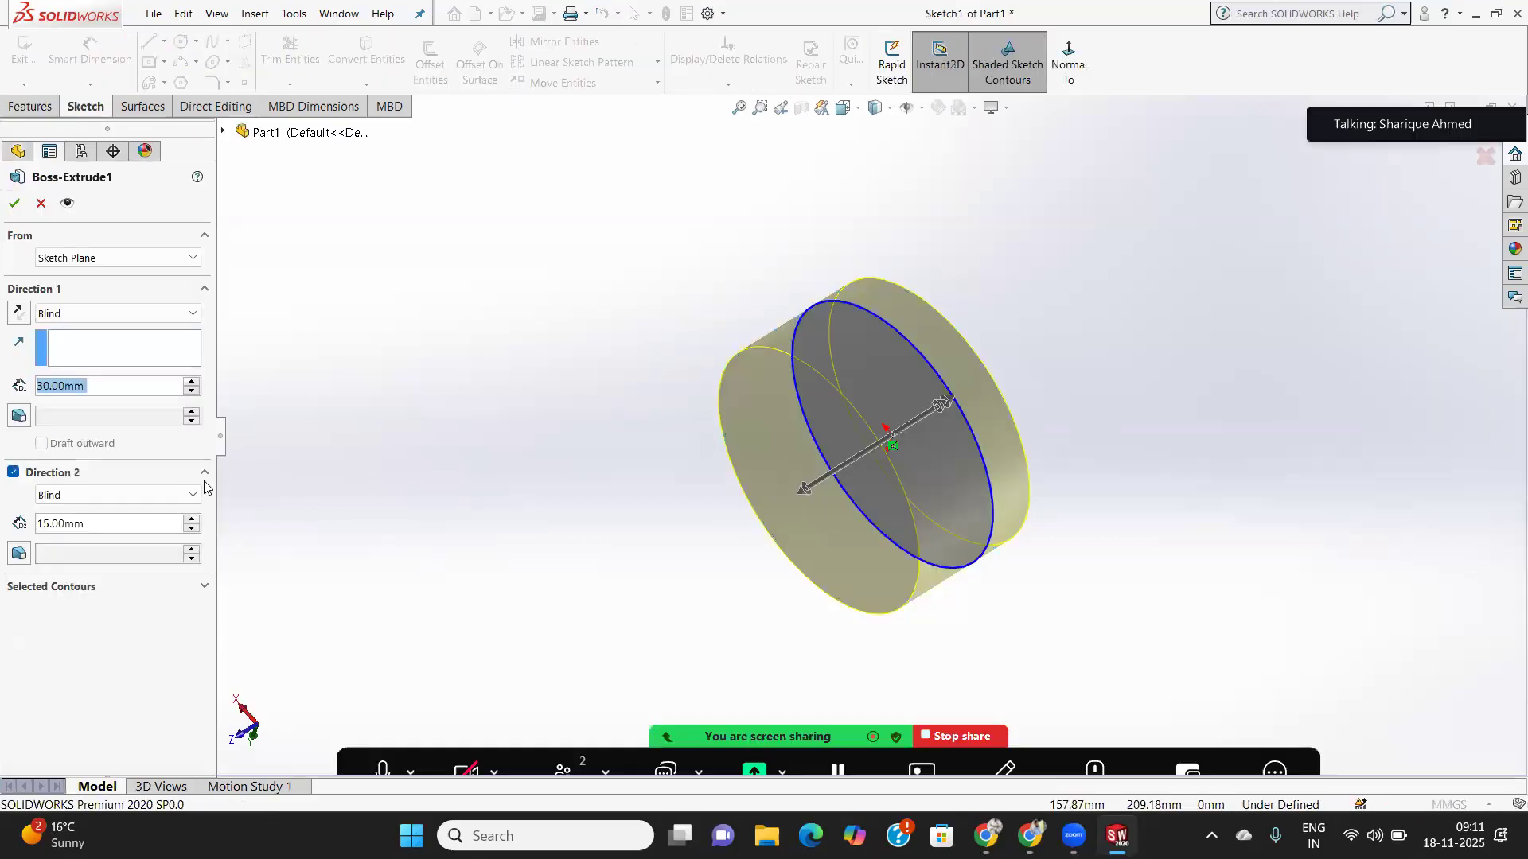
- Turn on a 30° inward draft for Direction 1
{"action": "left_click", "coordinate": [25, 422]}
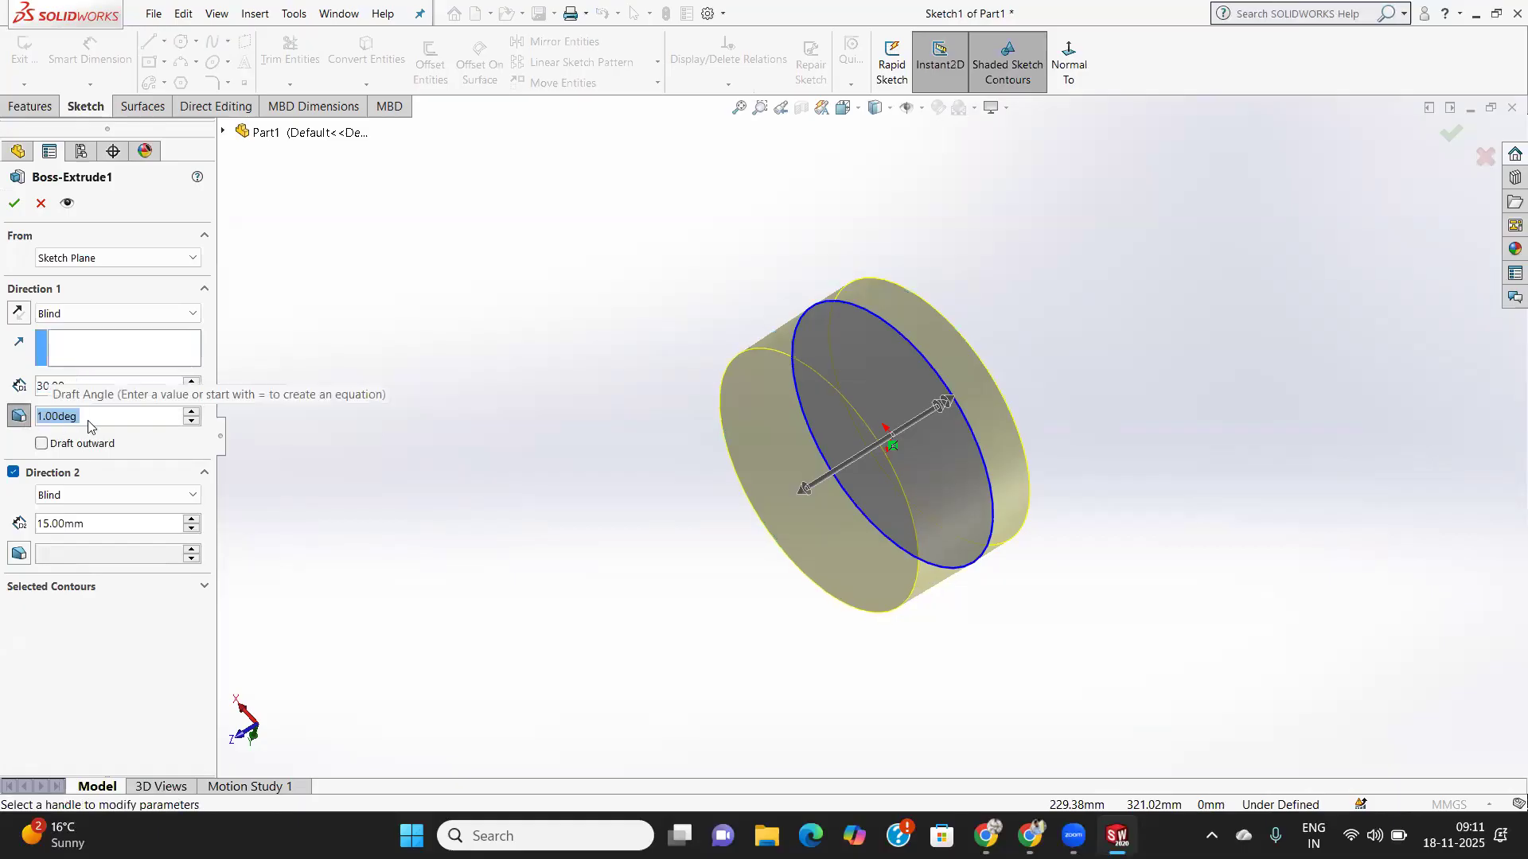
{"action": "type", "text": "45"}
{"action": "key", "text": "Return"}
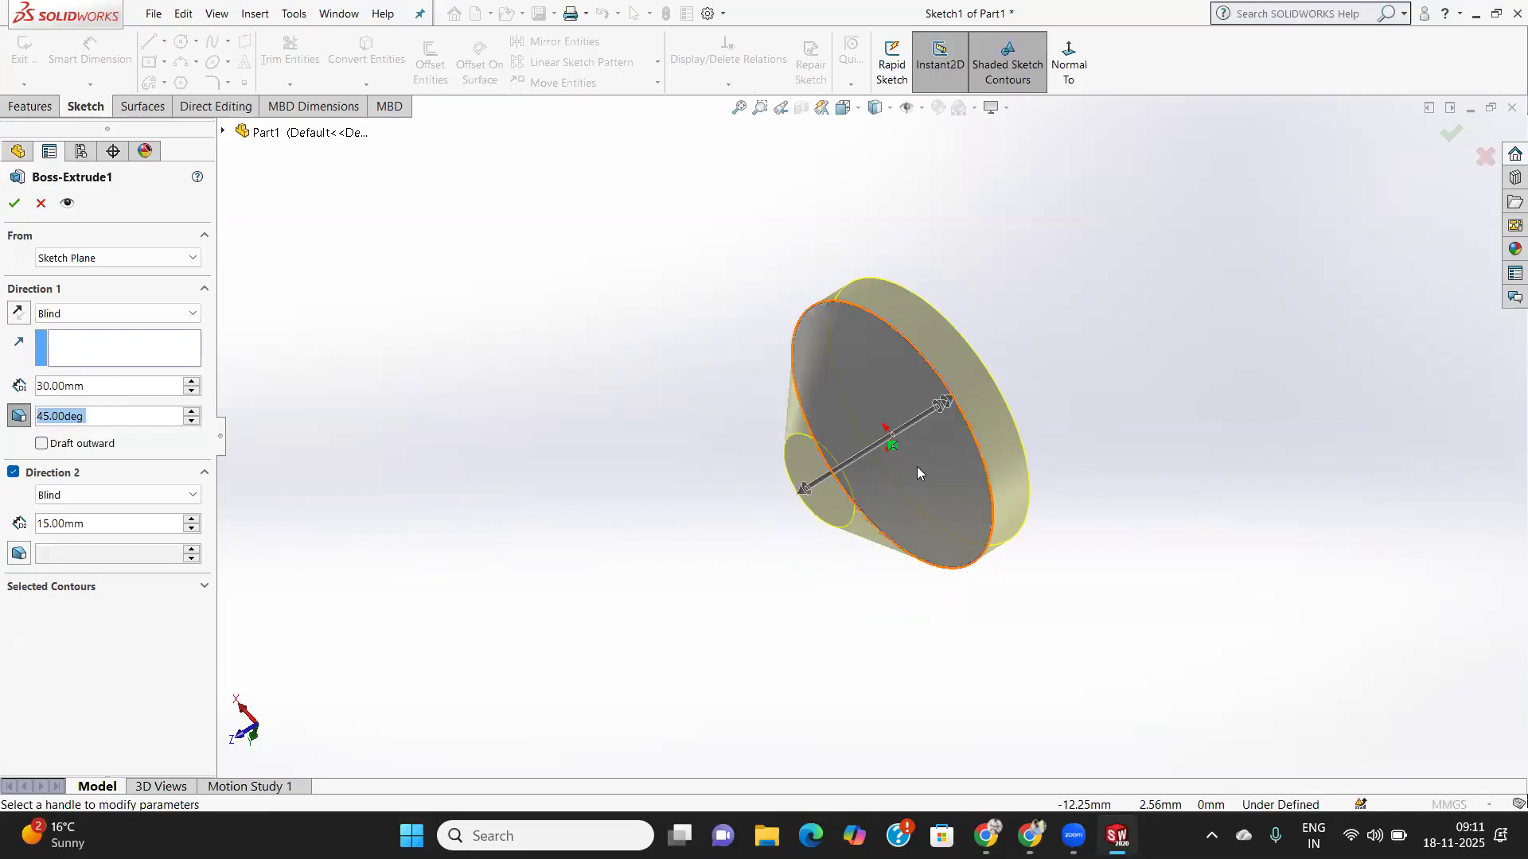
{"action": "scroll", "coordinate": [916, 466], "scroll_direction": "up", "scroll_amount": 2}
{"action": "scroll", "coordinate": [917, 467], "scroll_direction": "down", "scroll_amount": 4}
{"action": "scroll", "coordinate": [917, 471], "scroll_direction": "down", "scroll_amount": 2}
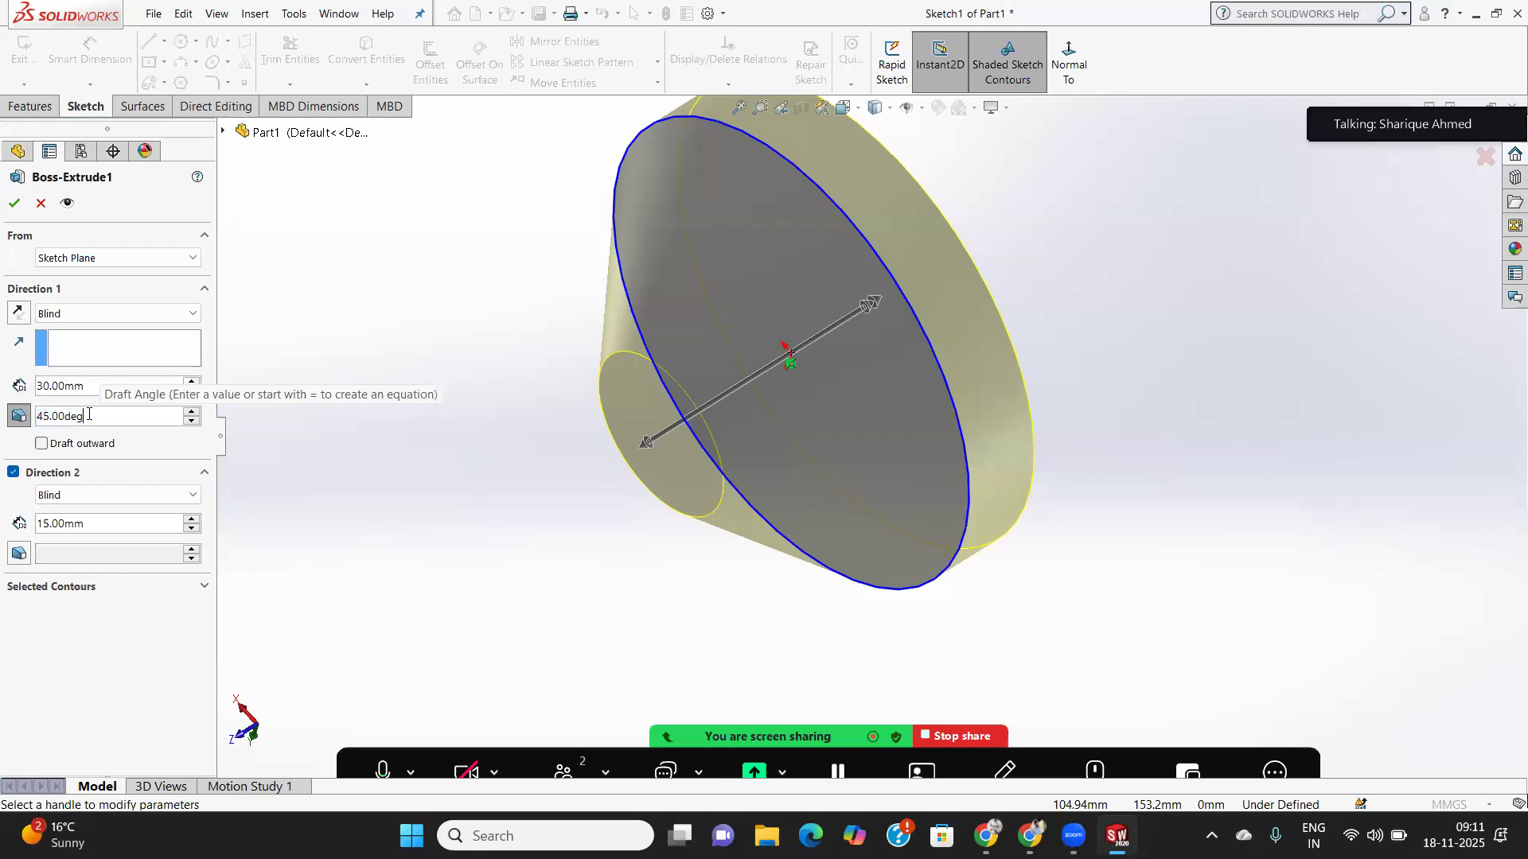
{"action": "type", "text": "30"}
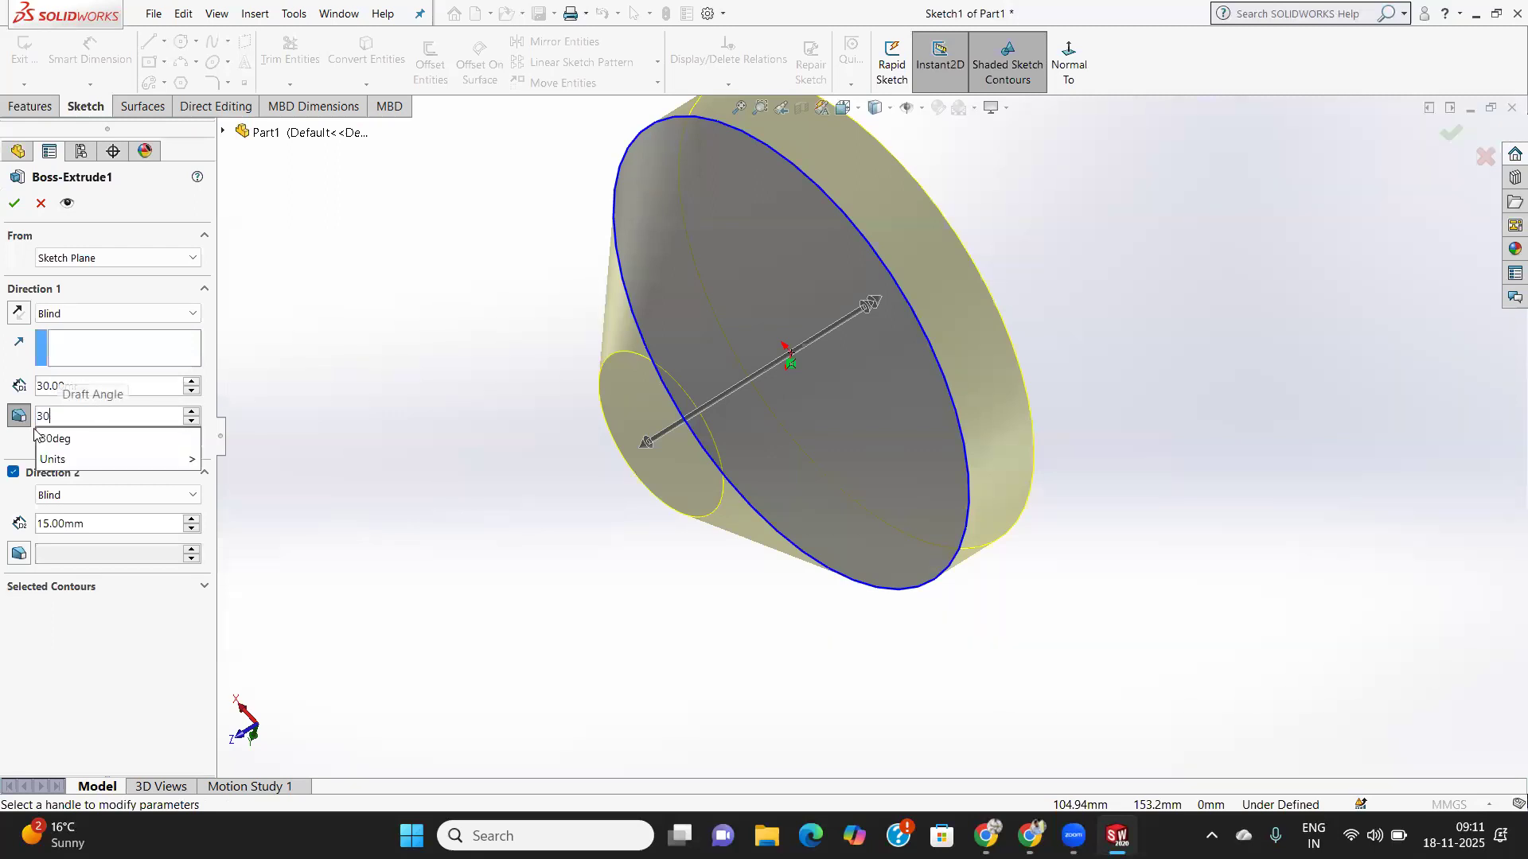
{"action": "key", "text": "Return"}
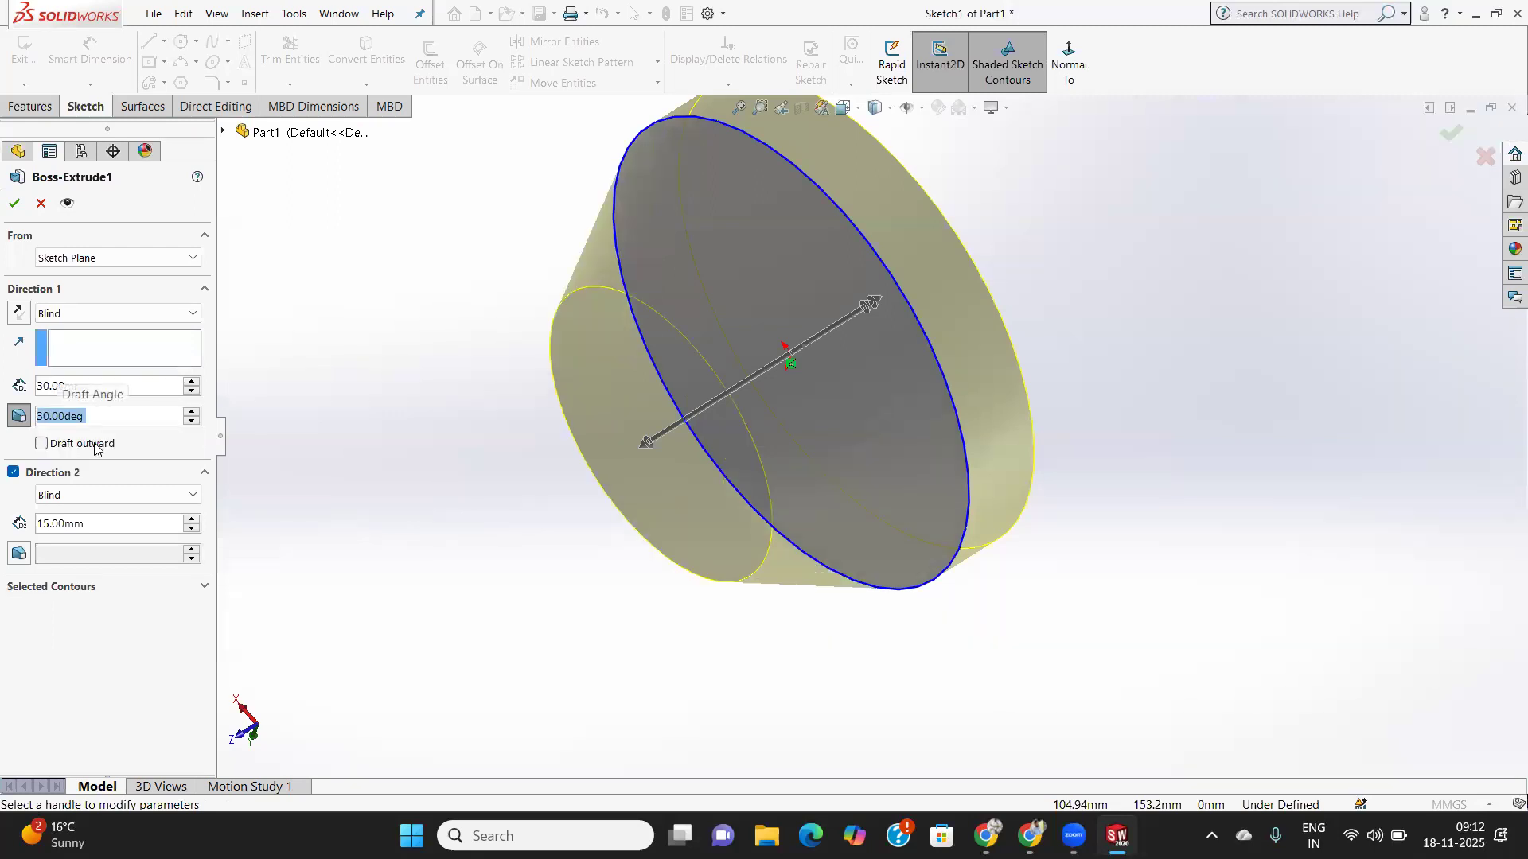
{"action": "left_click", "coordinate": [42, 444]}
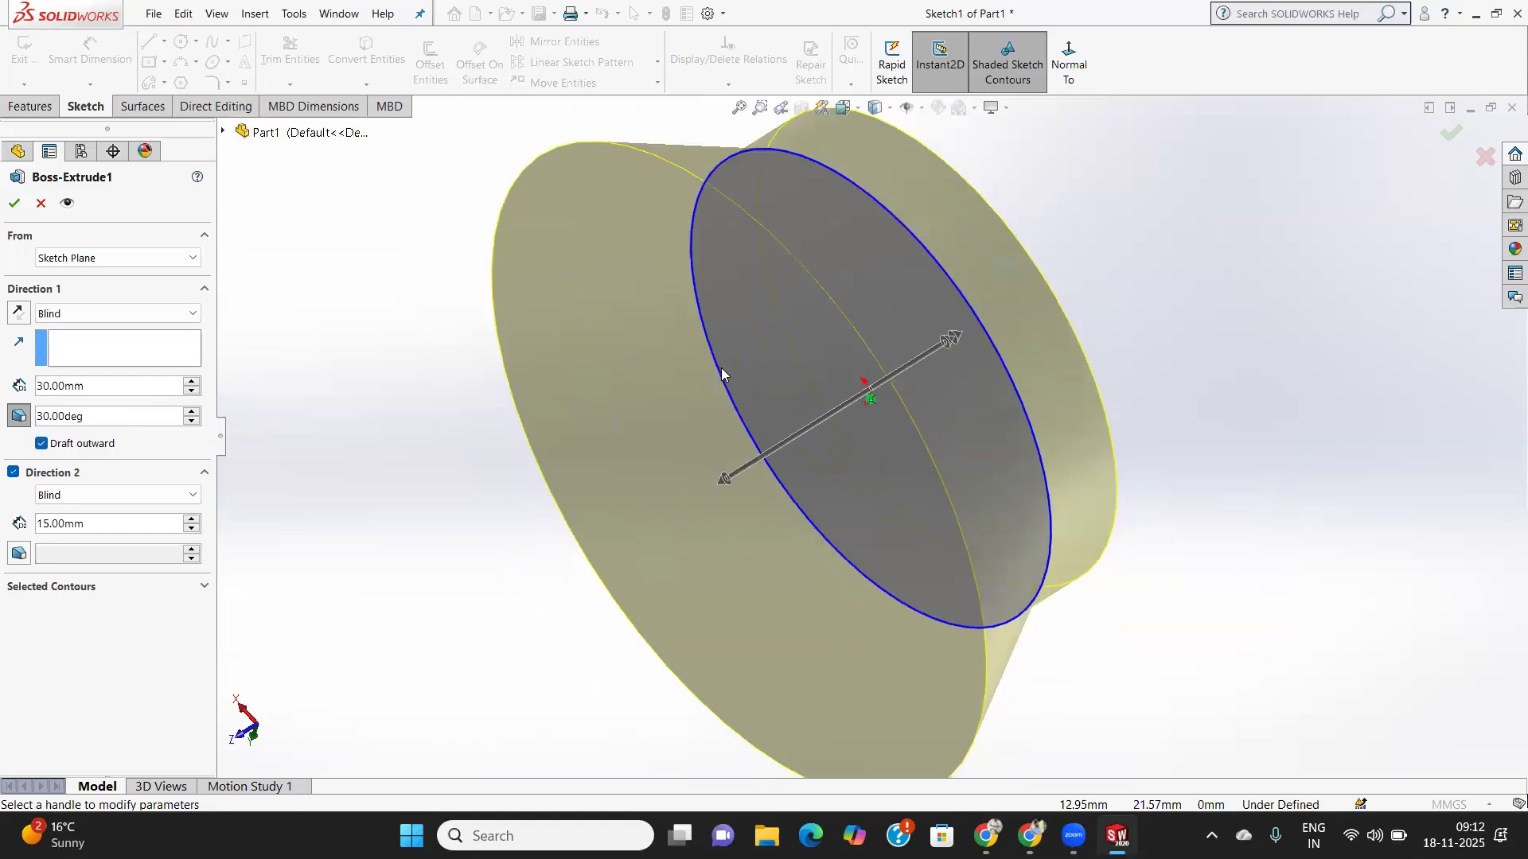
{"action": "left_click", "coordinate": [42, 444]}
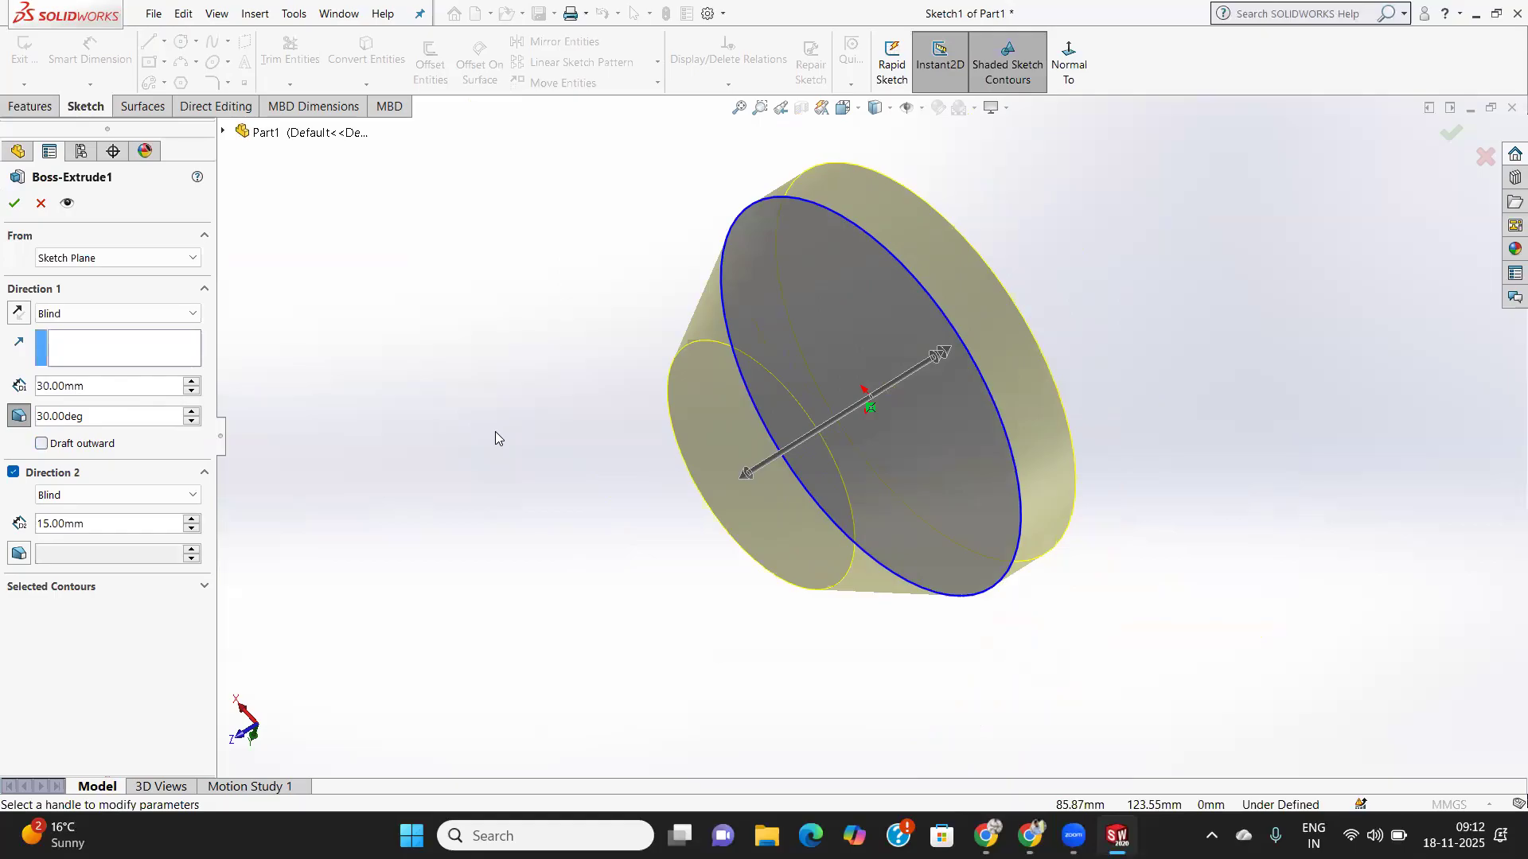
- Add a 25° outward draft to Direction 2 and accept the tapered extrusion
{"action": "left_click", "coordinate": [13, 556]}
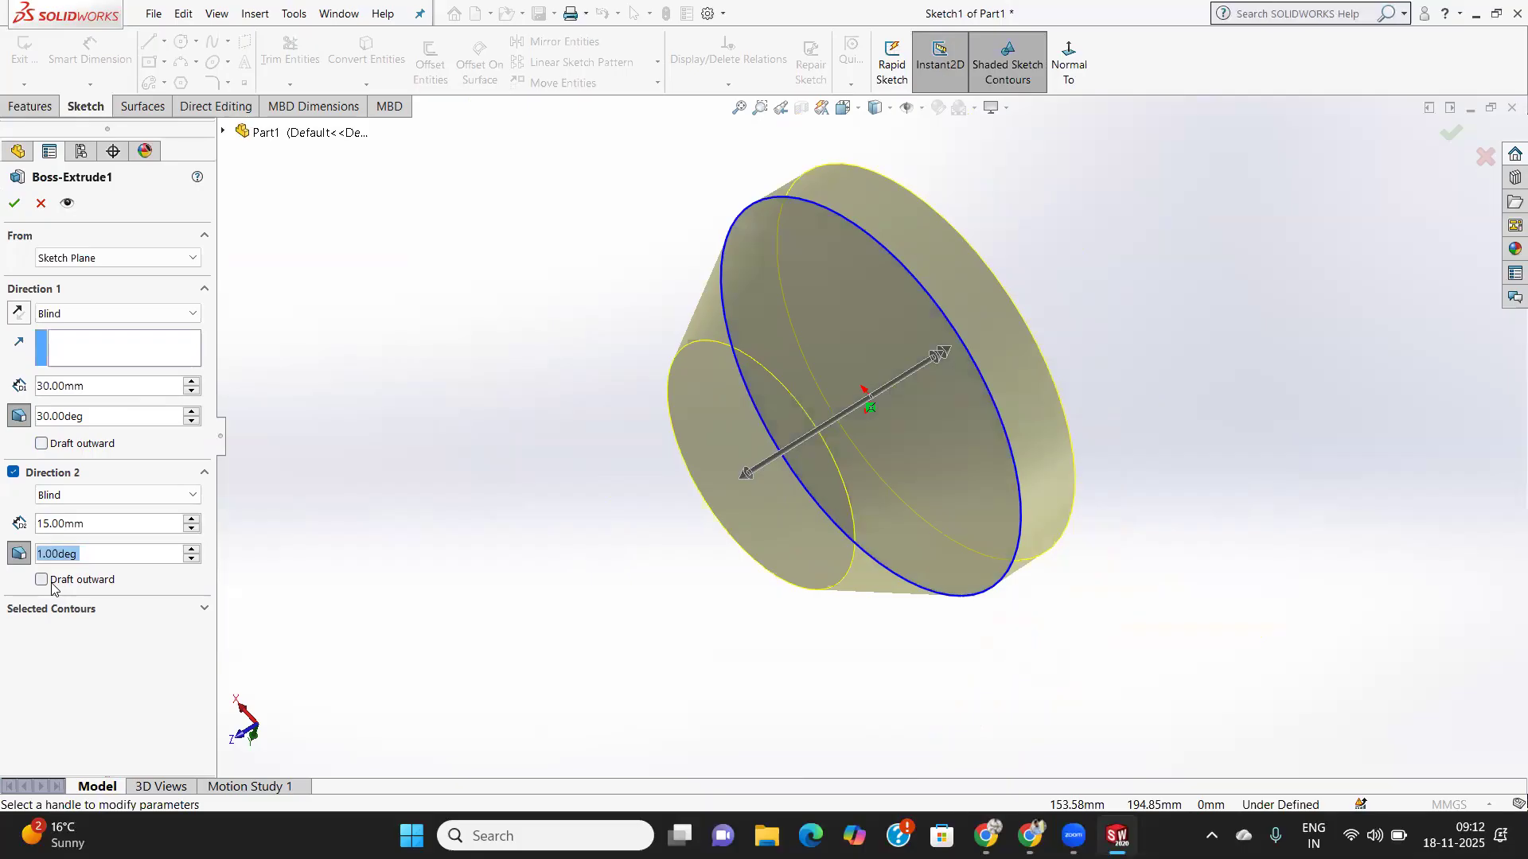
{"action": "left_click", "coordinate": [43, 580]}
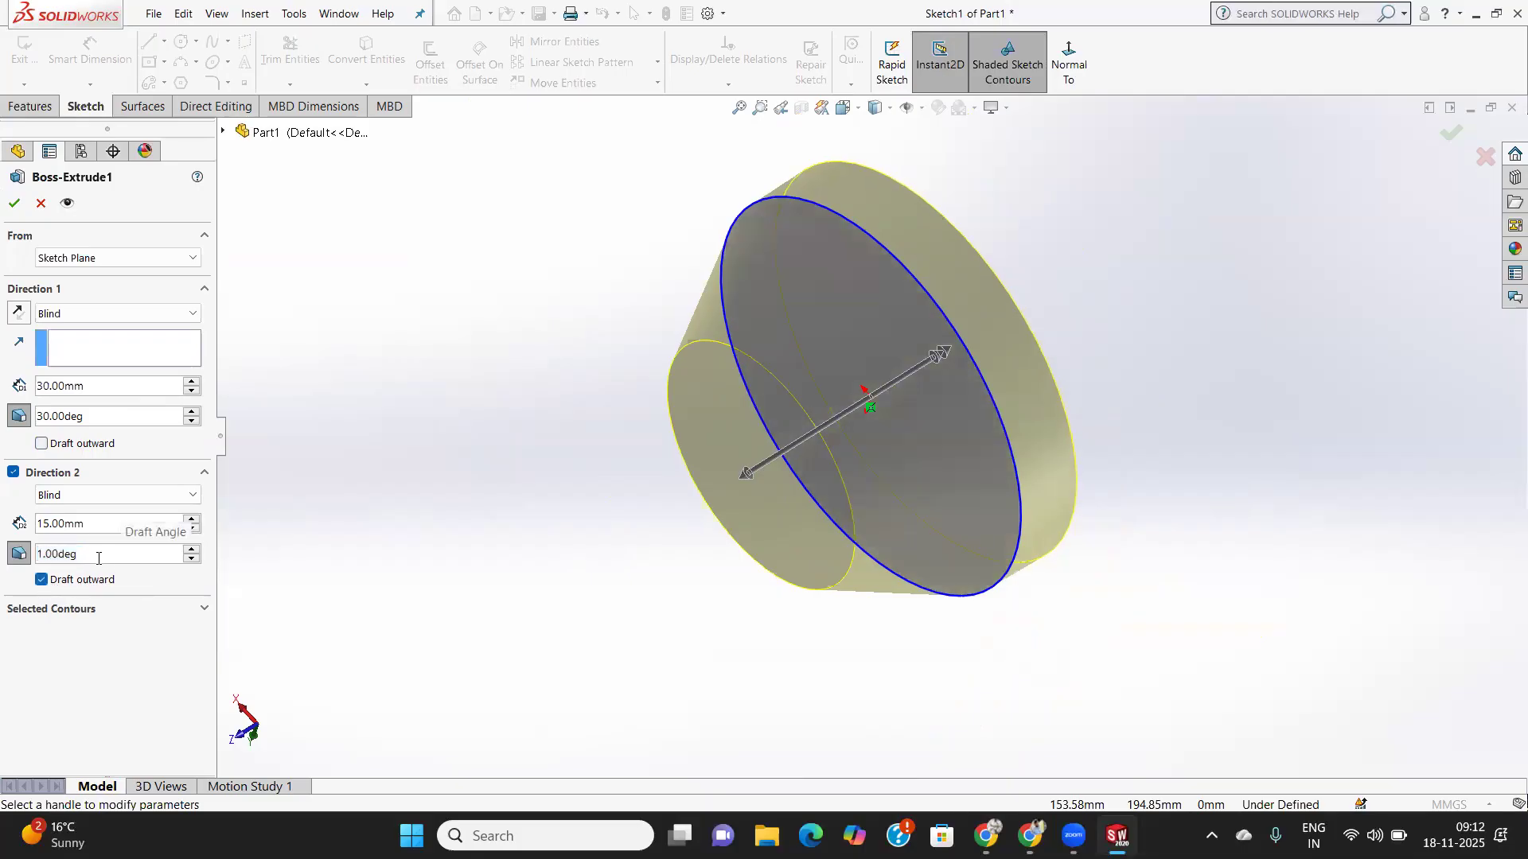
{"action": "double_click", "coordinate": [98, 558]}
{"action": "type", "text": "15"}
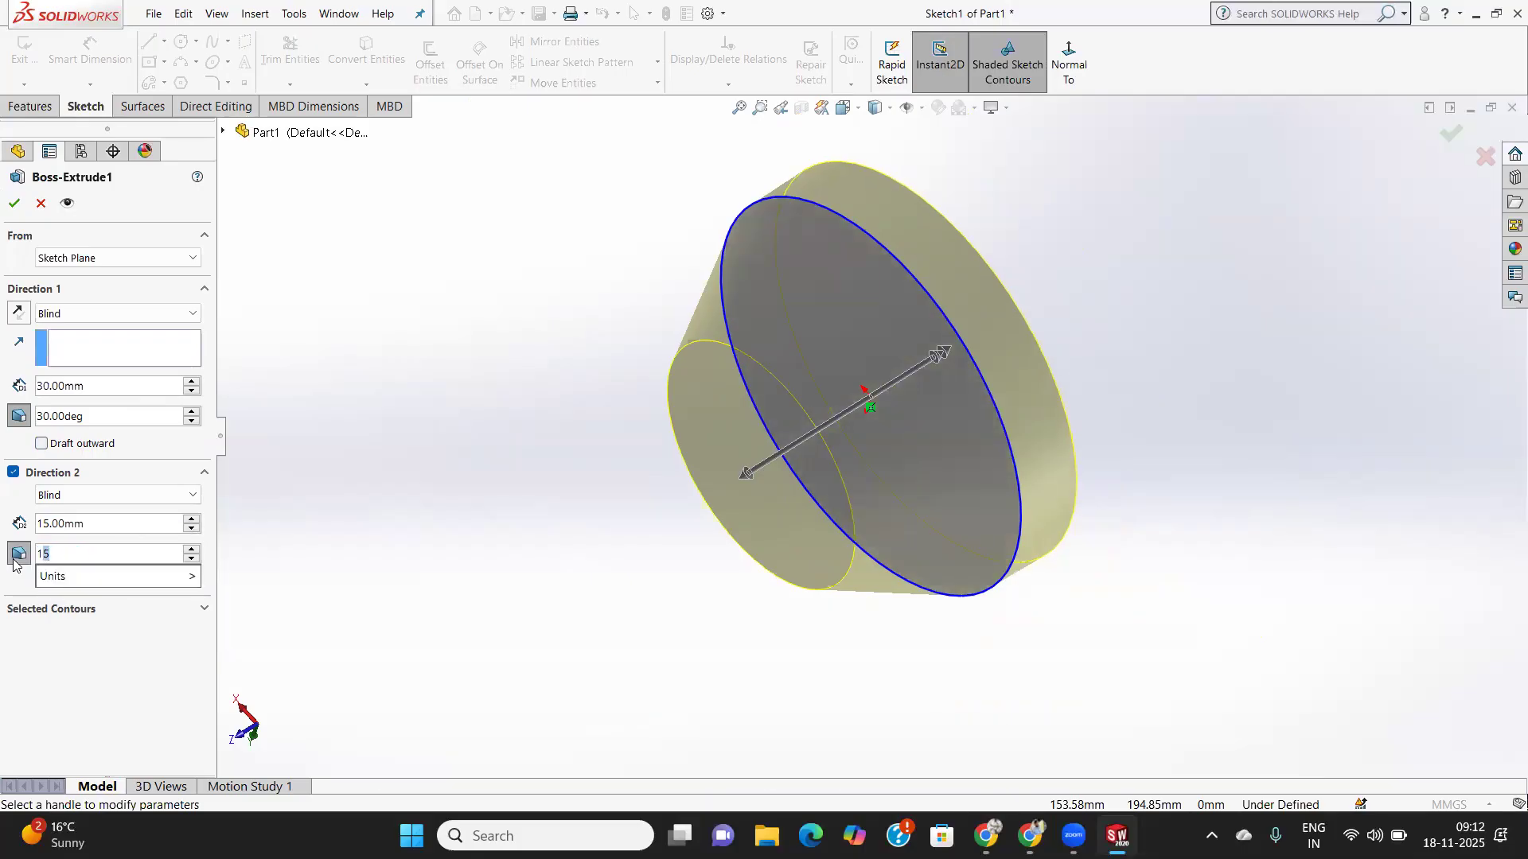
{"action": "key", "text": "Return"}
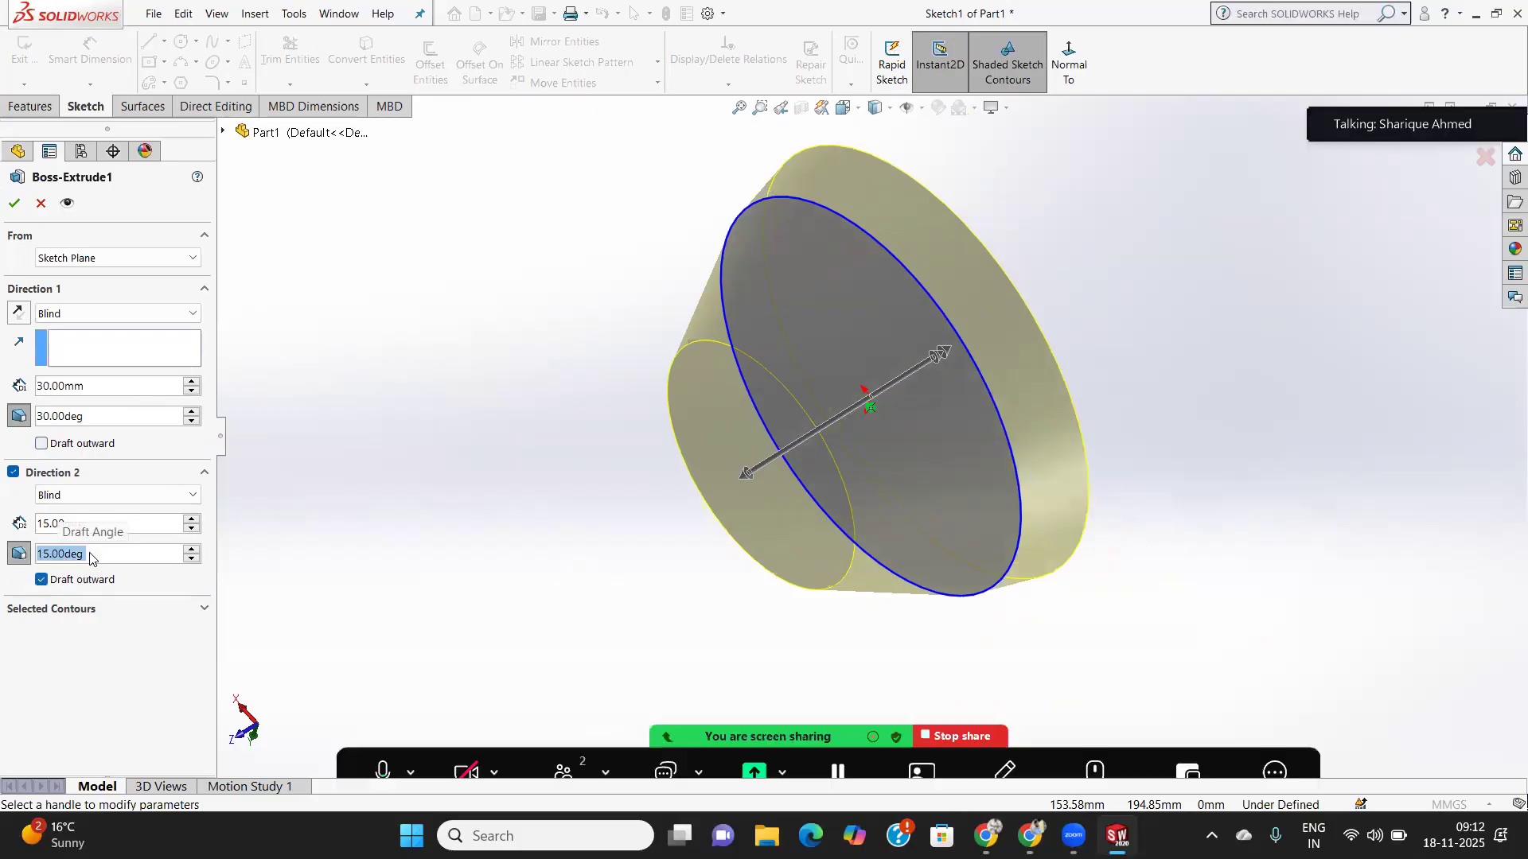
{"action": "type", "text": "25"}
{"action": "key", "text": "Return"}
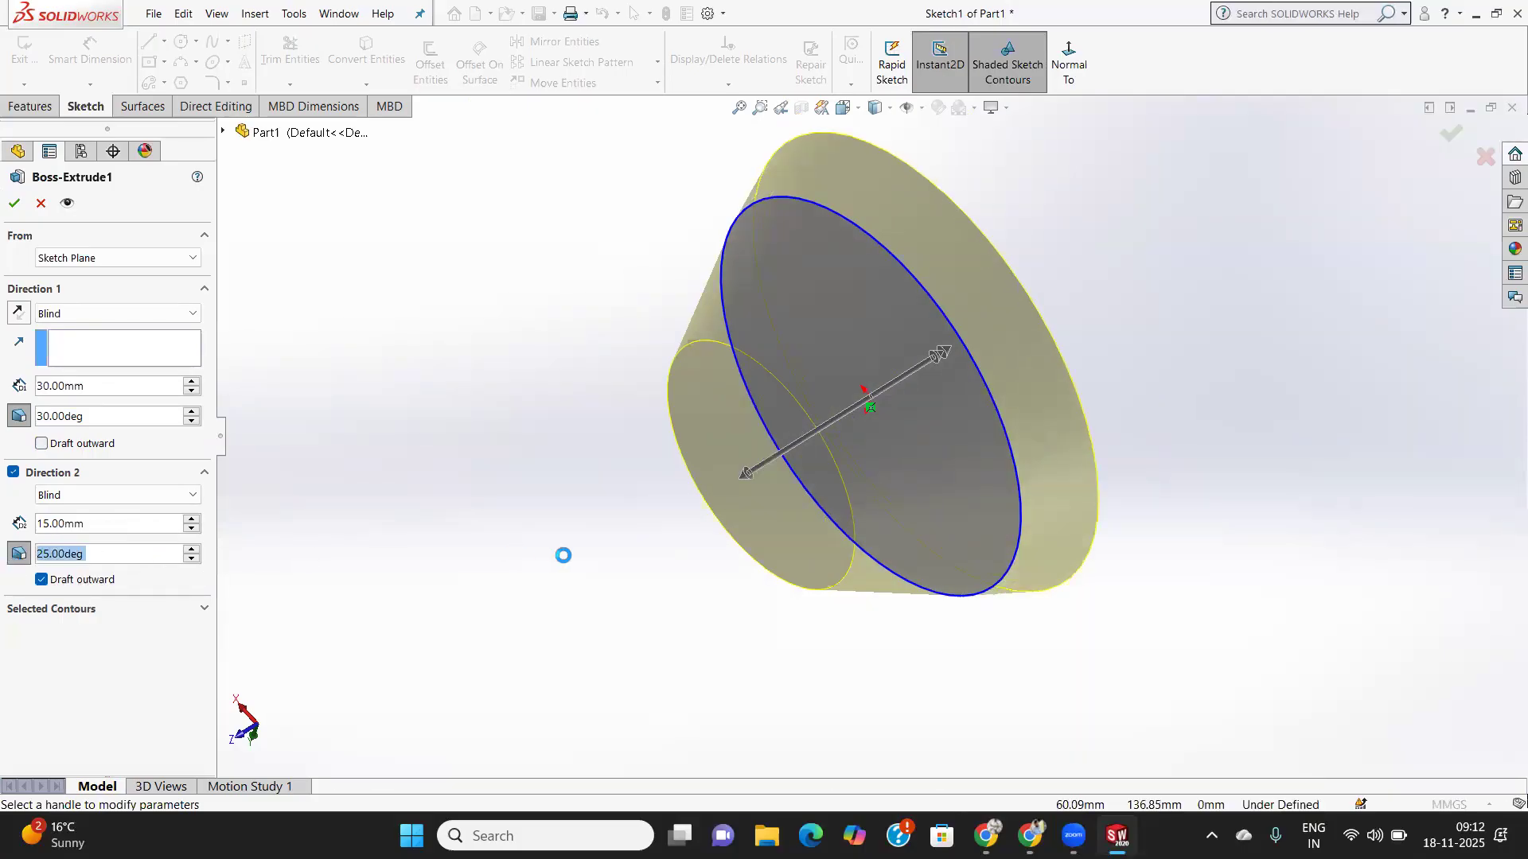
{"action": "left_click", "coordinate": [14, 204]}
- Orbit and zoom around the double-tapered solid, then right-click Boss-Extrude1 in the tree
{"action": "middle_click_drag", "start_coordinate": [1052, 368], "coordinate": [1184, 312]}
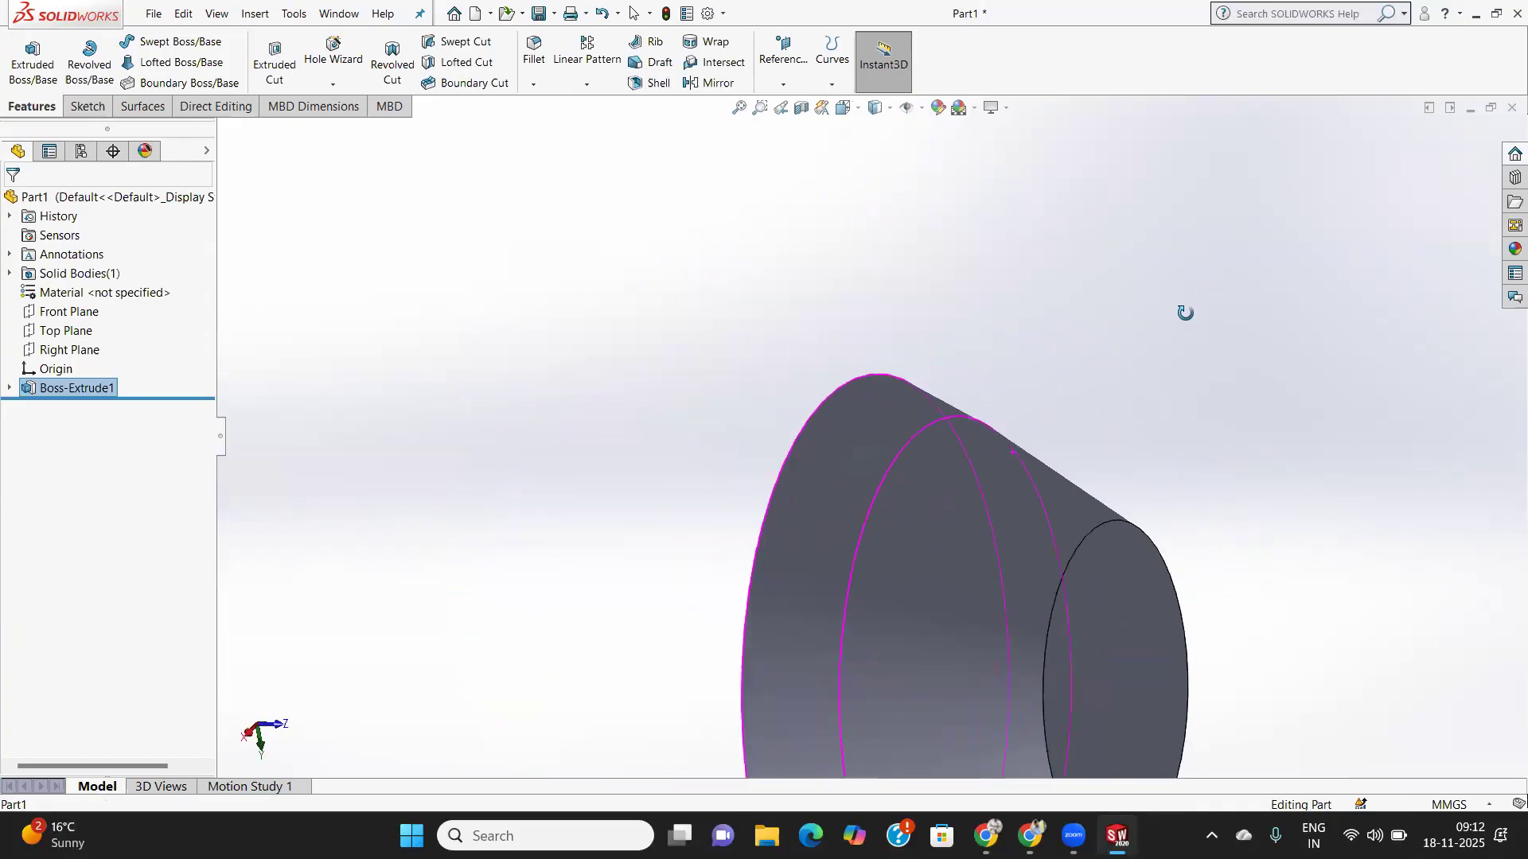
{"action": "scroll", "coordinate": [1122, 546], "scroll_direction": "down", "scroll_amount": 3}
{"action": "scroll", "coordinate": [1101, 532], "scroll_direction": "up", "scroll_amount": 9}
{"action": "scroll", "coordinate": [824, 599], "scroll_direction": "down", "scroll_amount": 3}
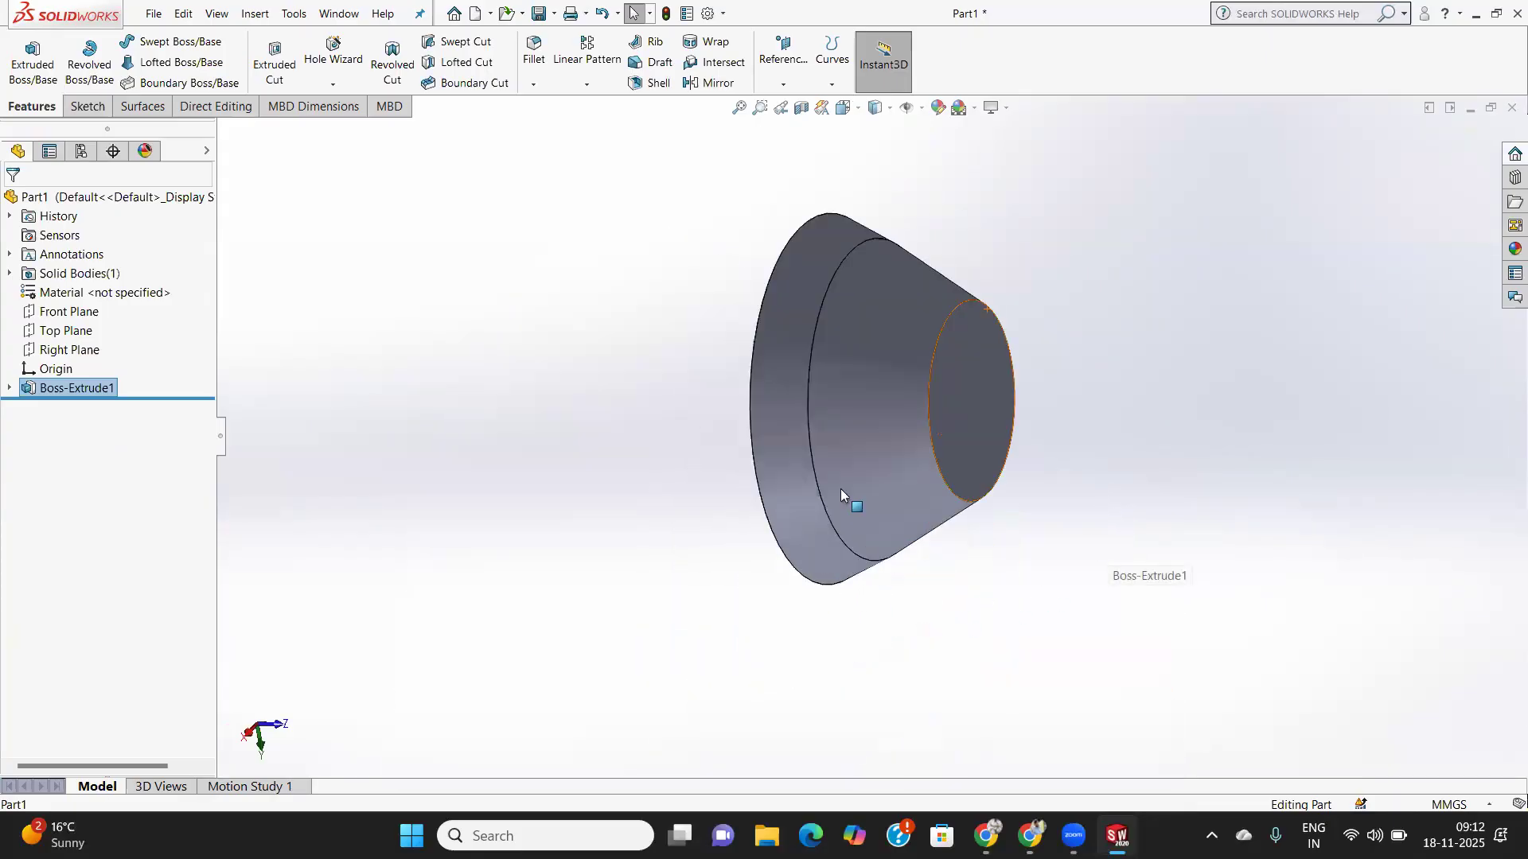
{"action": "middle_click_drag", "start_coordinate": [930, 408], "coordinate": [773, 273]}
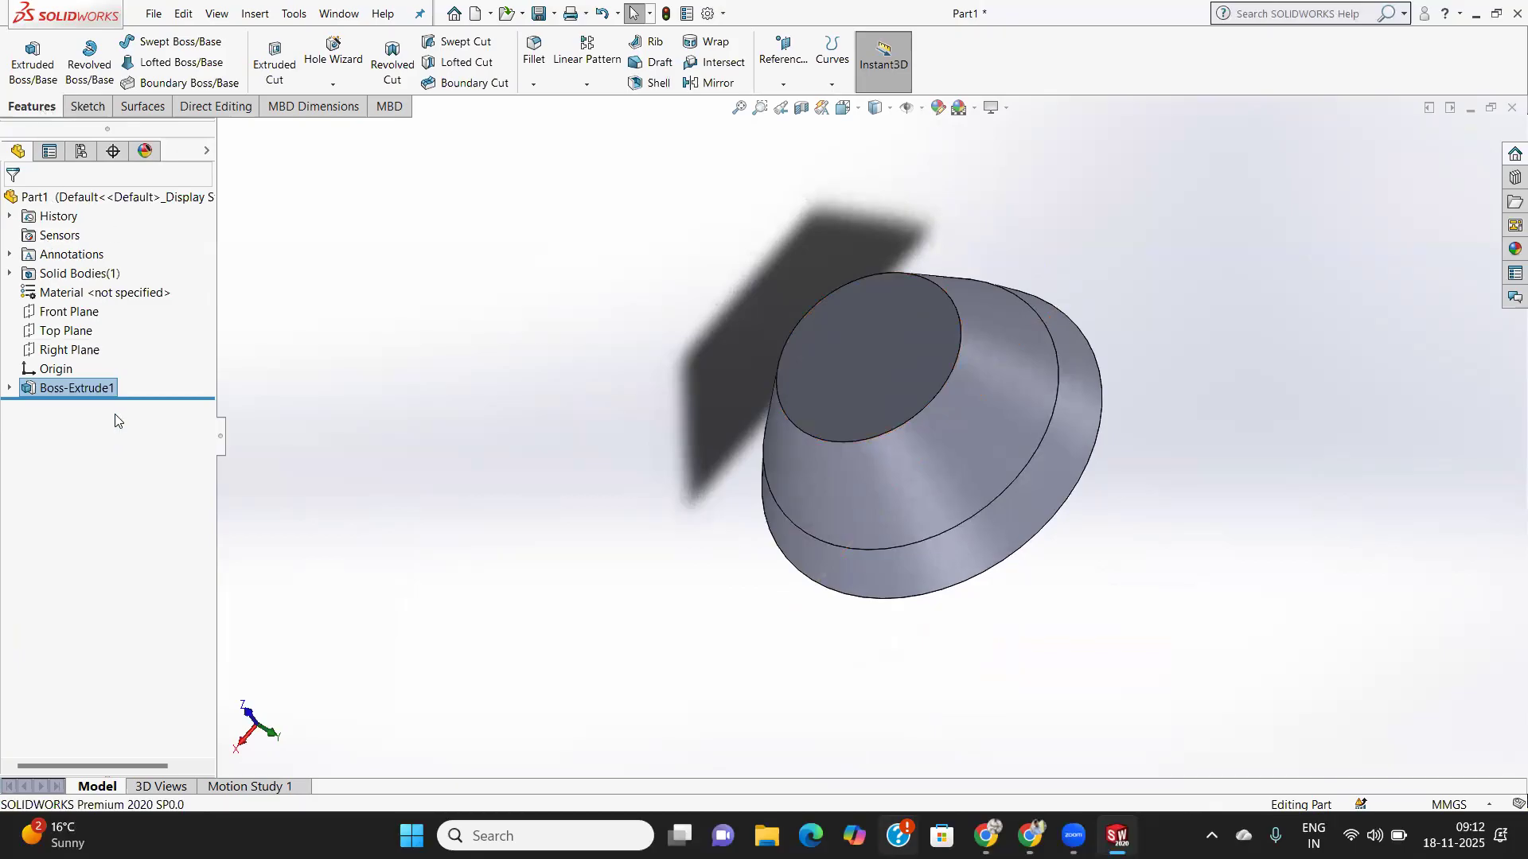
{"action": "right_click", "coordinate": [63, 388]}
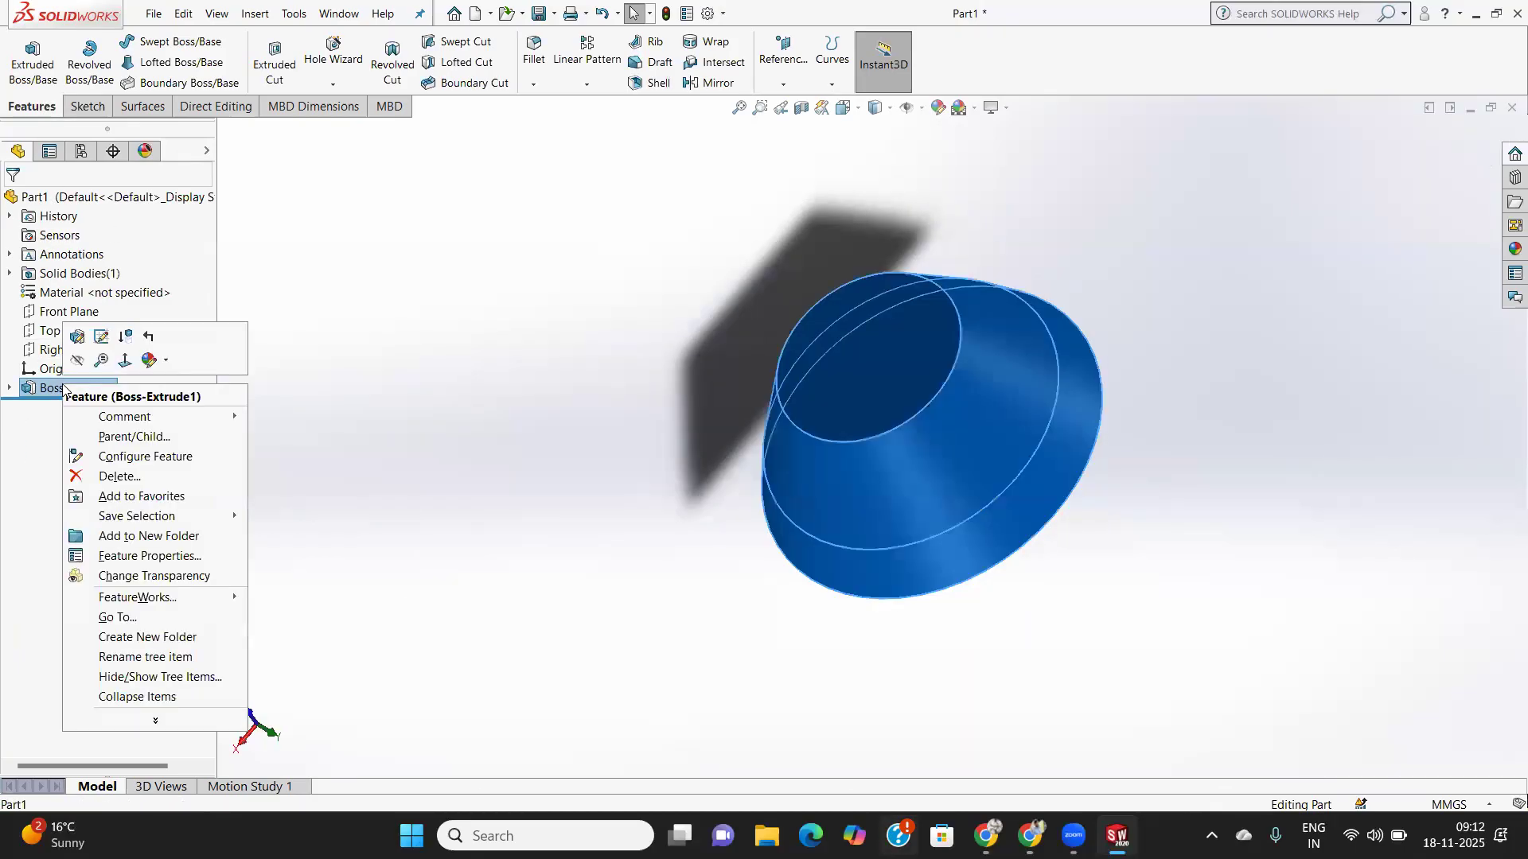
- Reopen Boss-Extrude1, keep From: Sketch Plane, expand Selected Contours and confirm the extrusion
{"action": "left_click", "coordinate": [101, 336]}
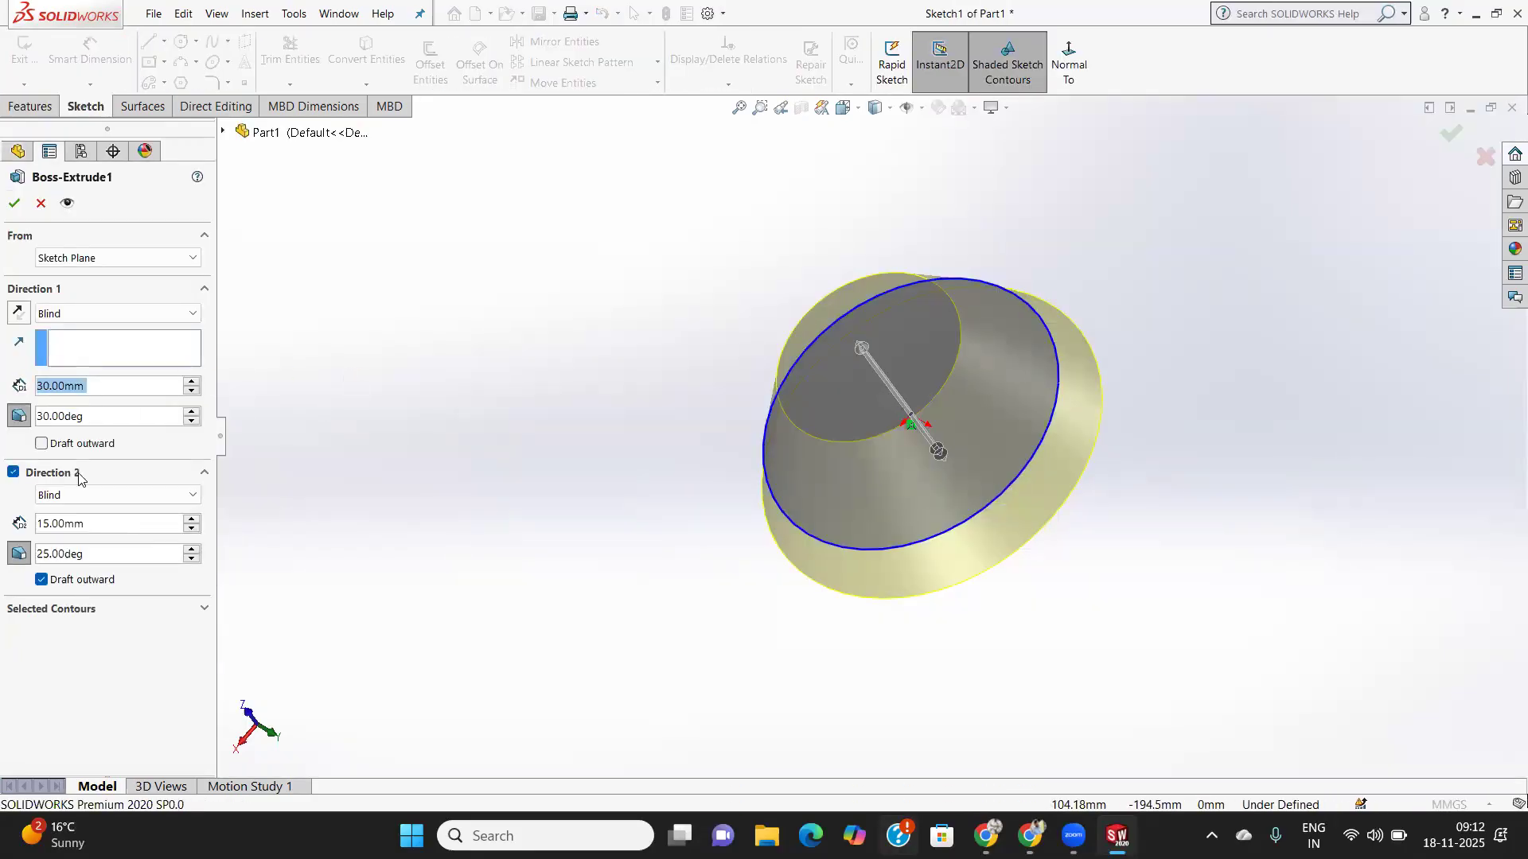
{"action": "left_click", "coordinate": [200, 611]}
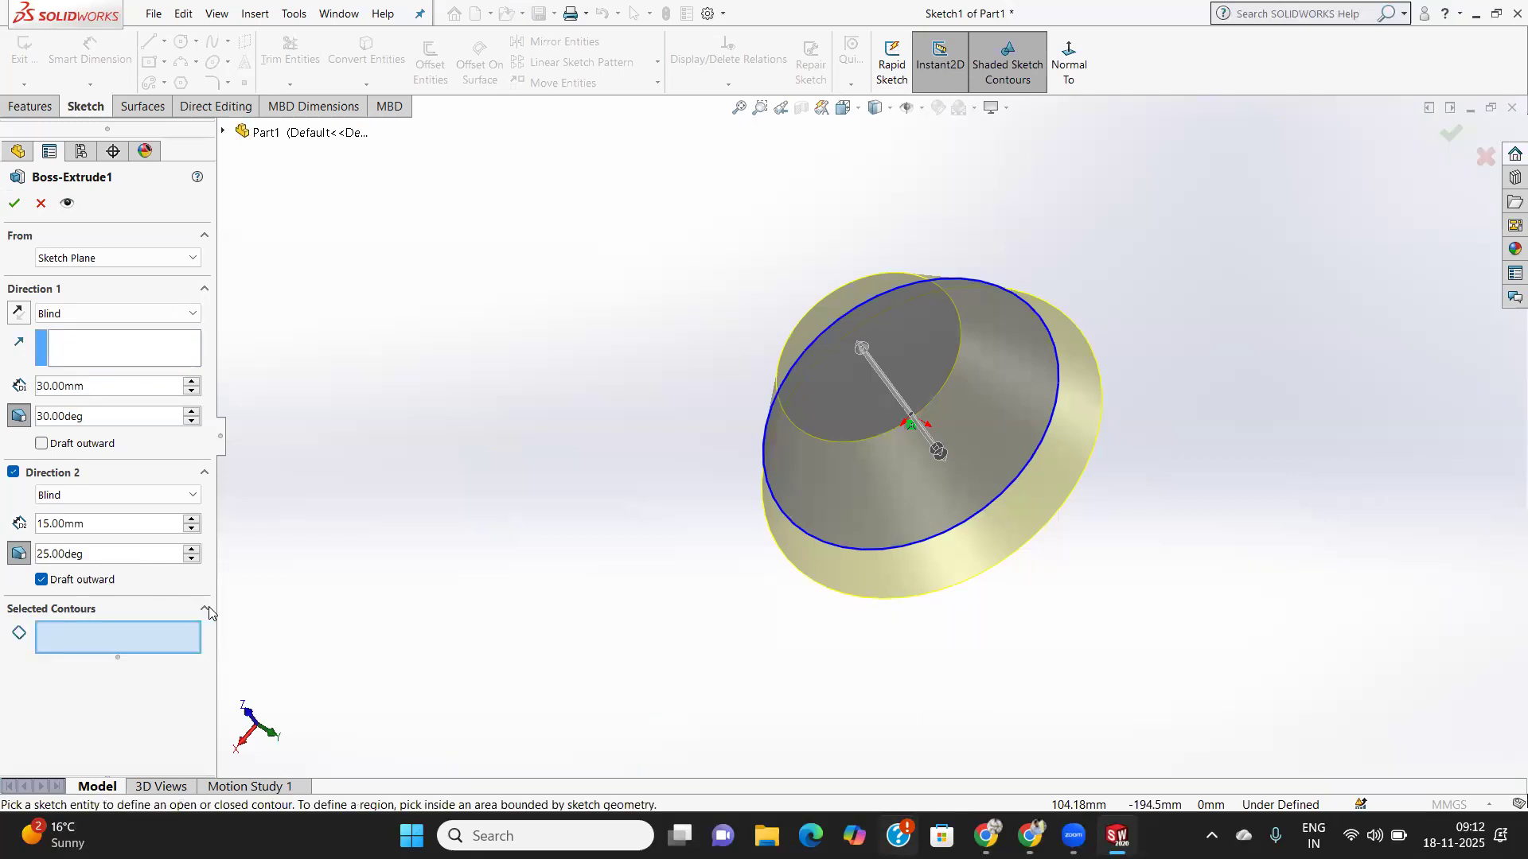
{"action": "left_click", "coordinate": [109, 257]}
{"action": "left_click", "coordinate": [109, 257]}
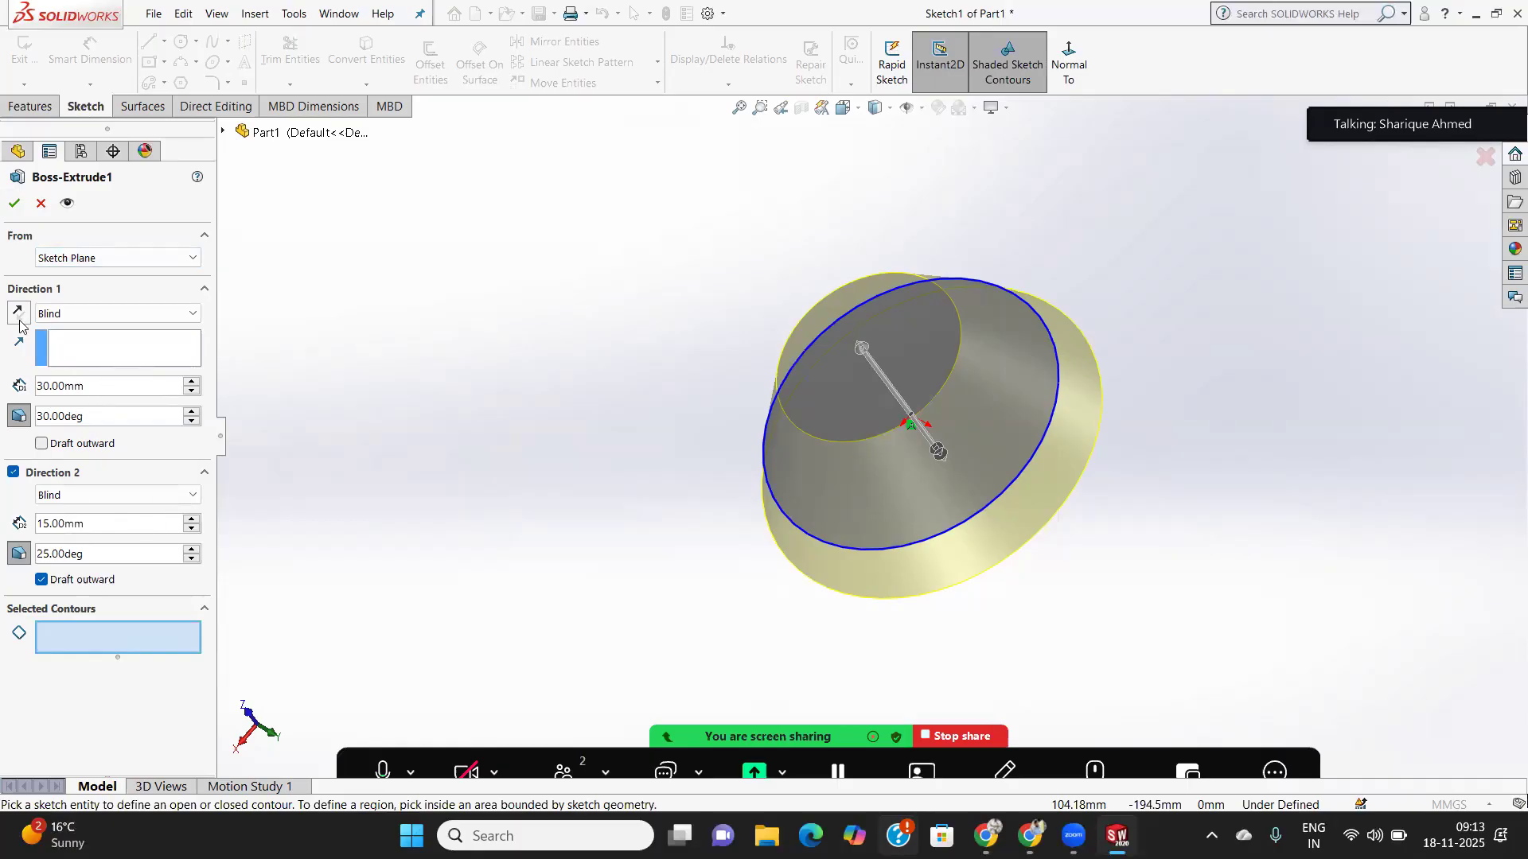
{"action": "left_click", "coordinate": [11, 208]}
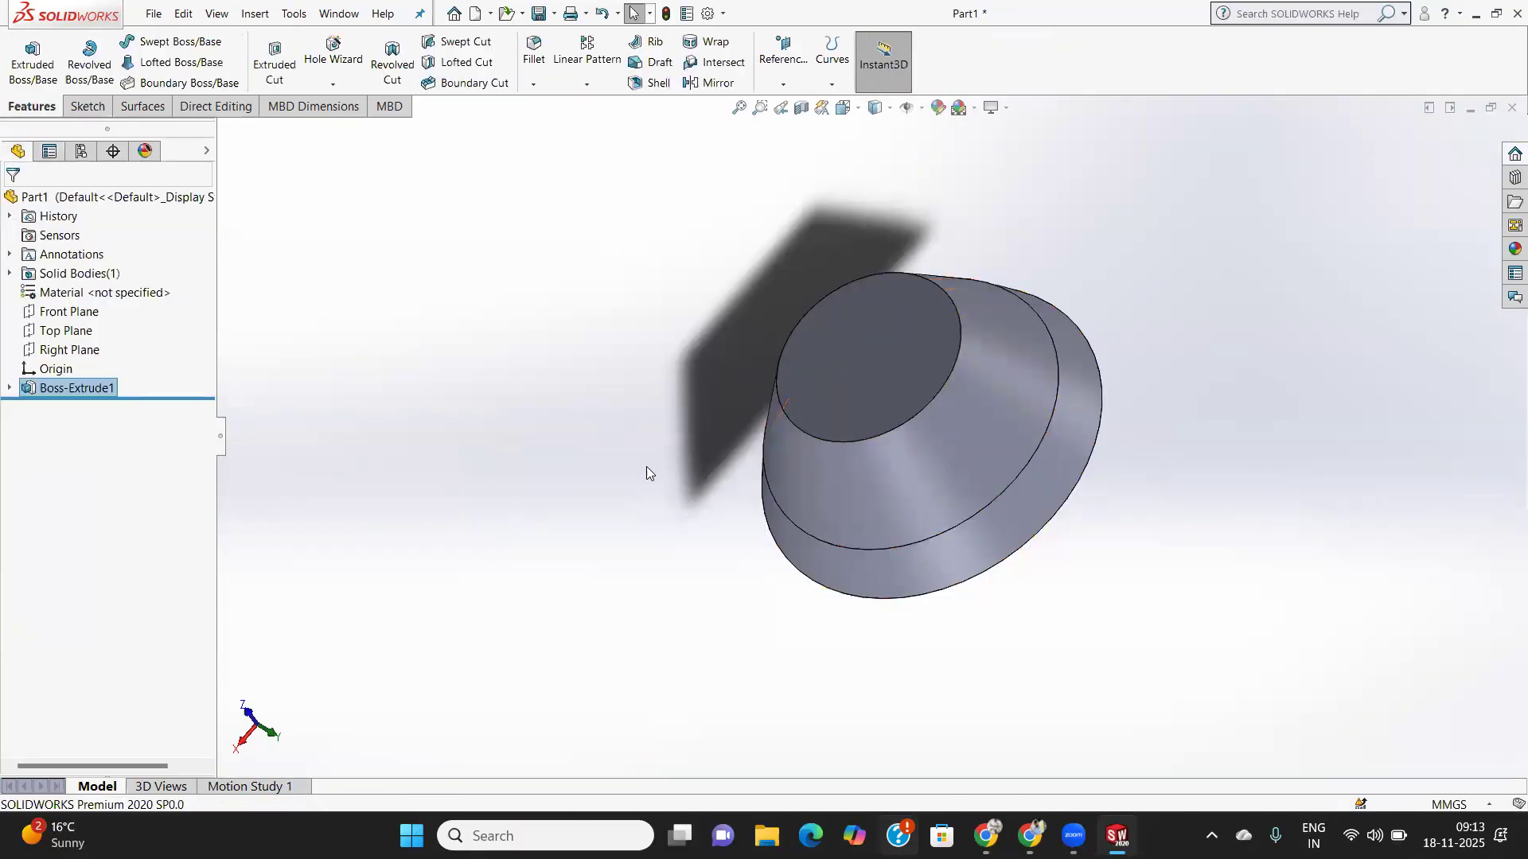
- Draw an origin-centred circle sketch on the small end face and launch Extruded Cut from it
{"action": "middle_click_drag", "start_coordinate": [791, 424], "coordinate": [867, 431]}
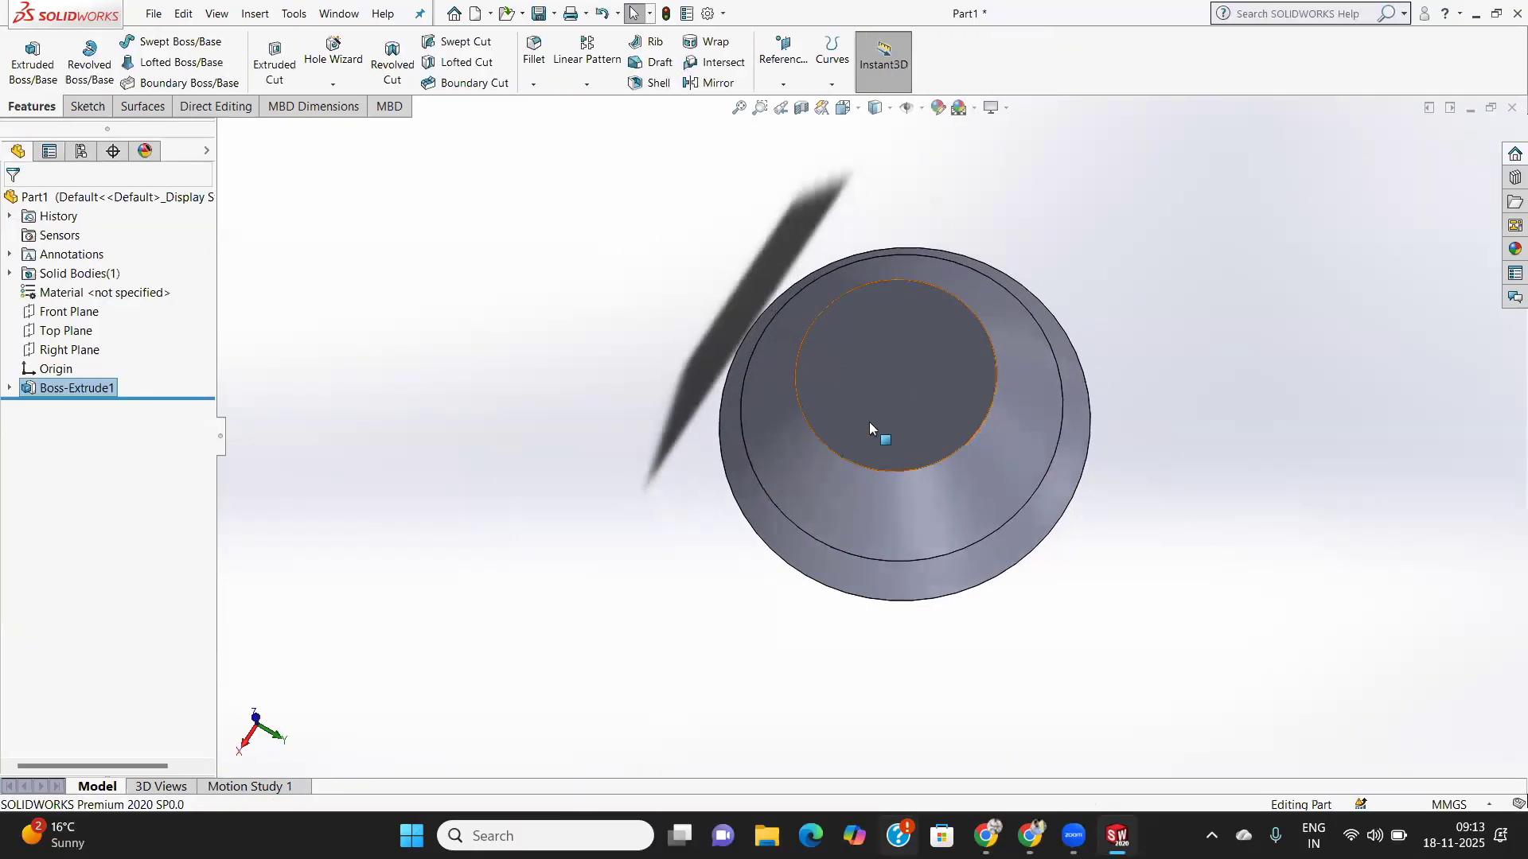
{"action": "left_click", "coordinate": [868, 431]}
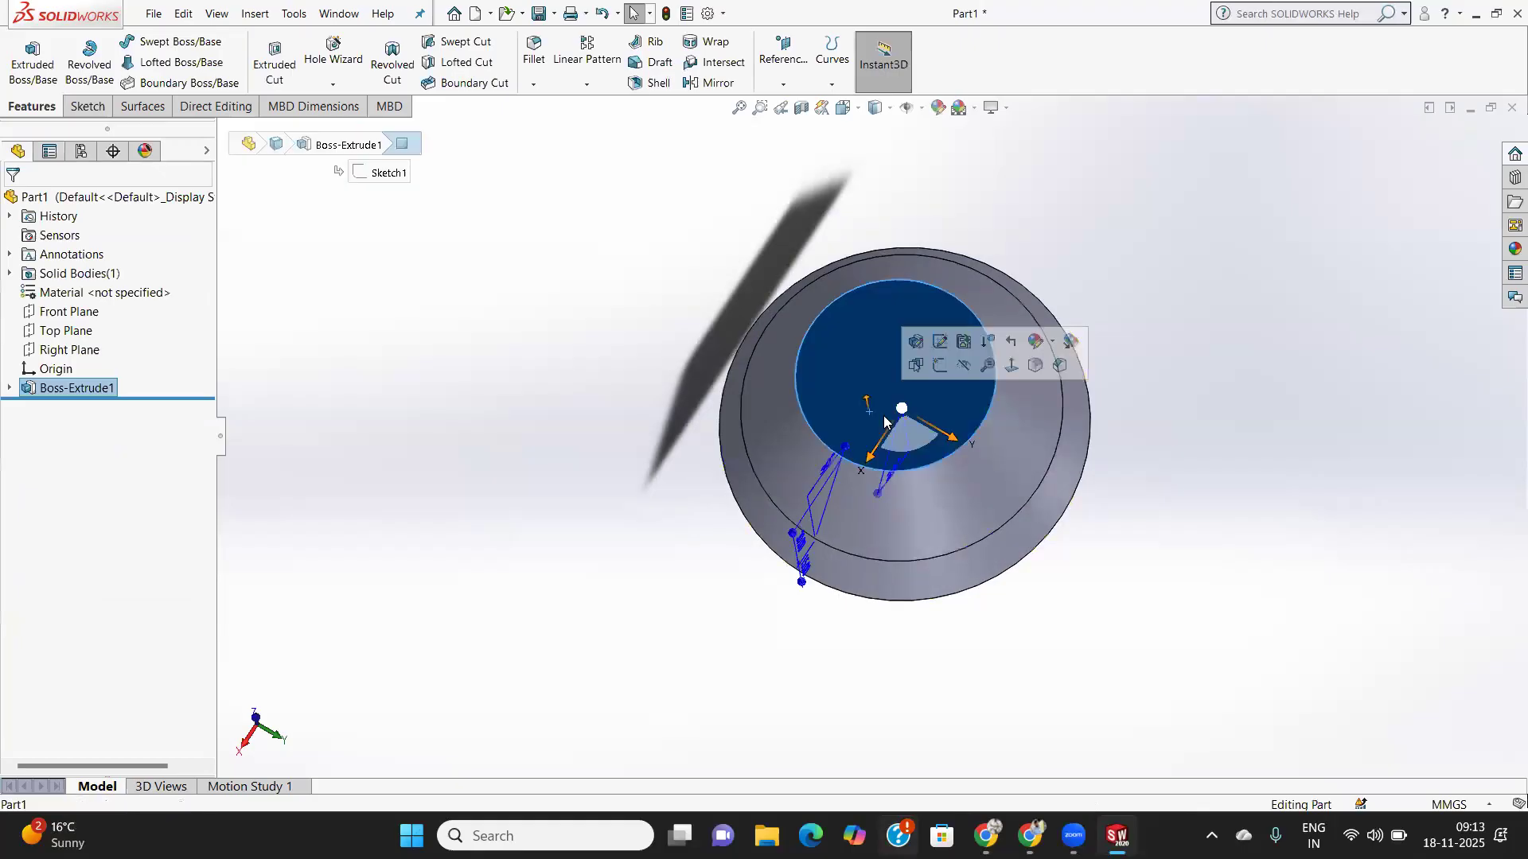
{"action": "left_click", "coordinate": [89, 111]}
{"action": "left_click", "coordinate": [8, 58]}
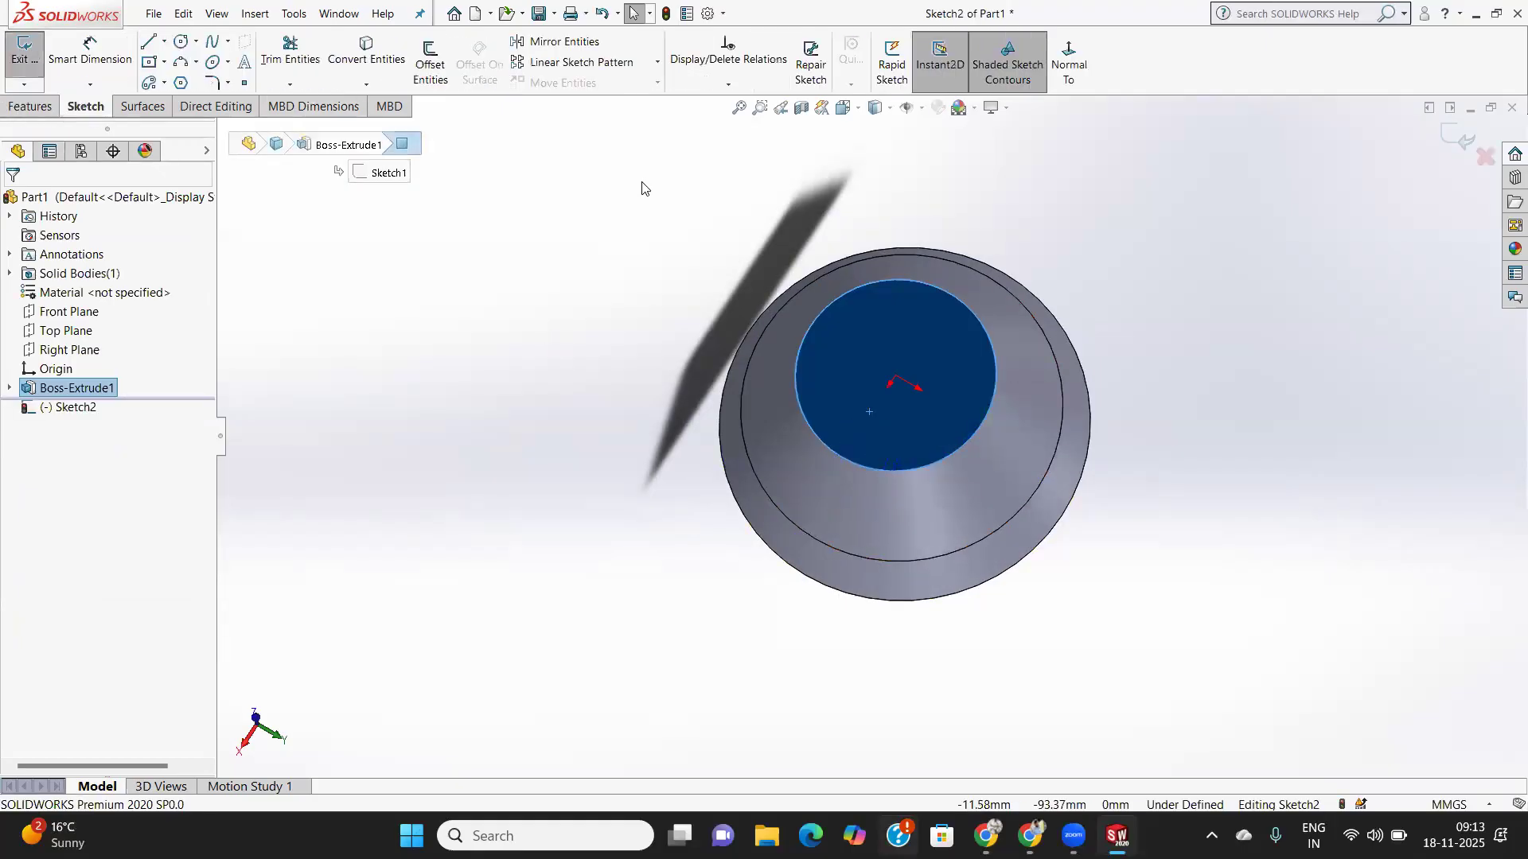
{"action": "left_click", "coordinate": [1068, 62]}
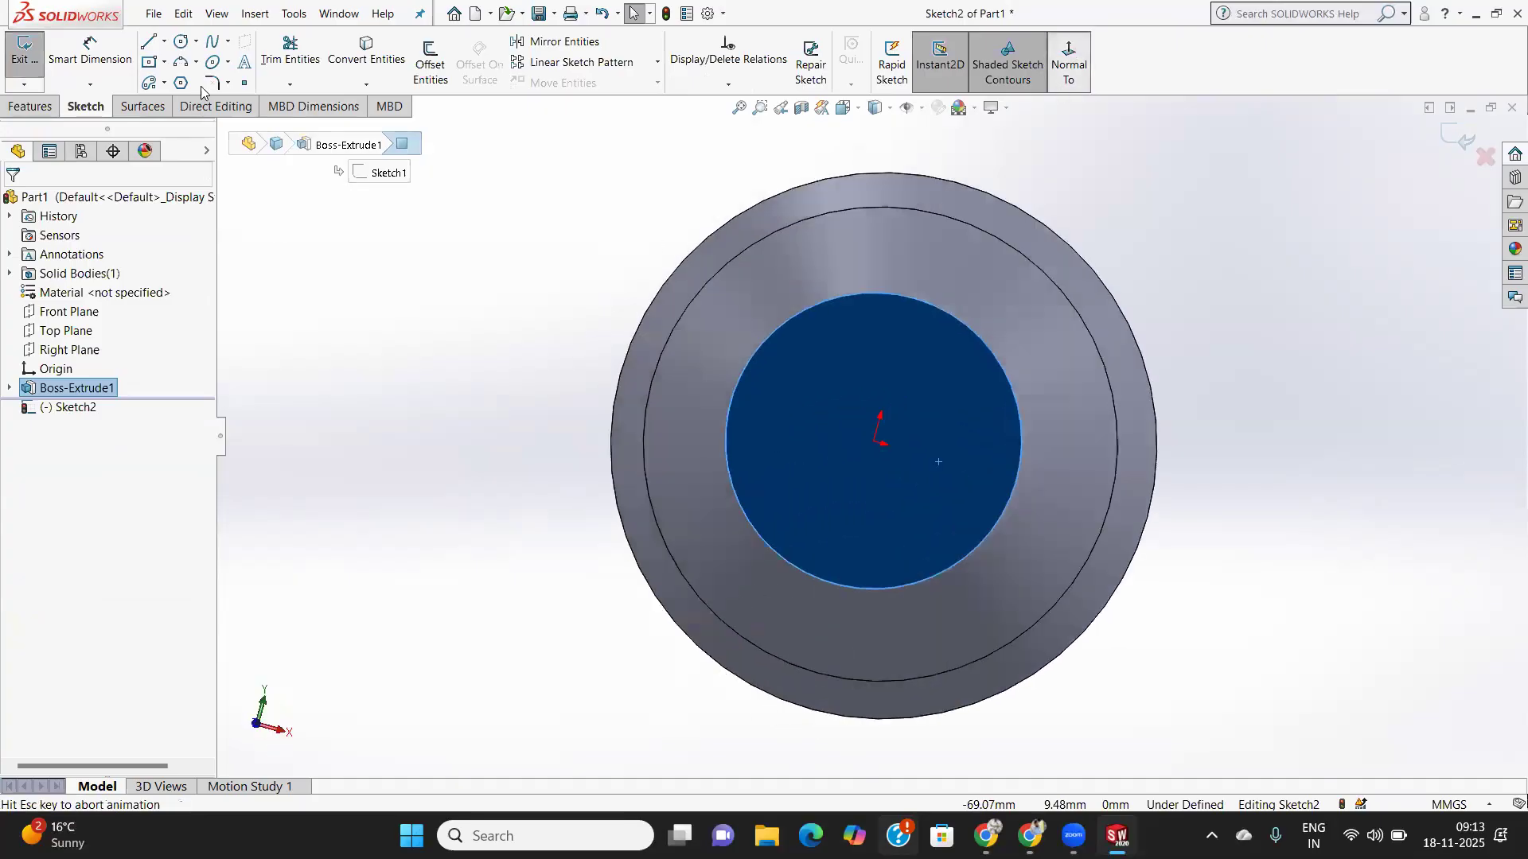
{"action": "left_click", "coordinate": [180, 41]}
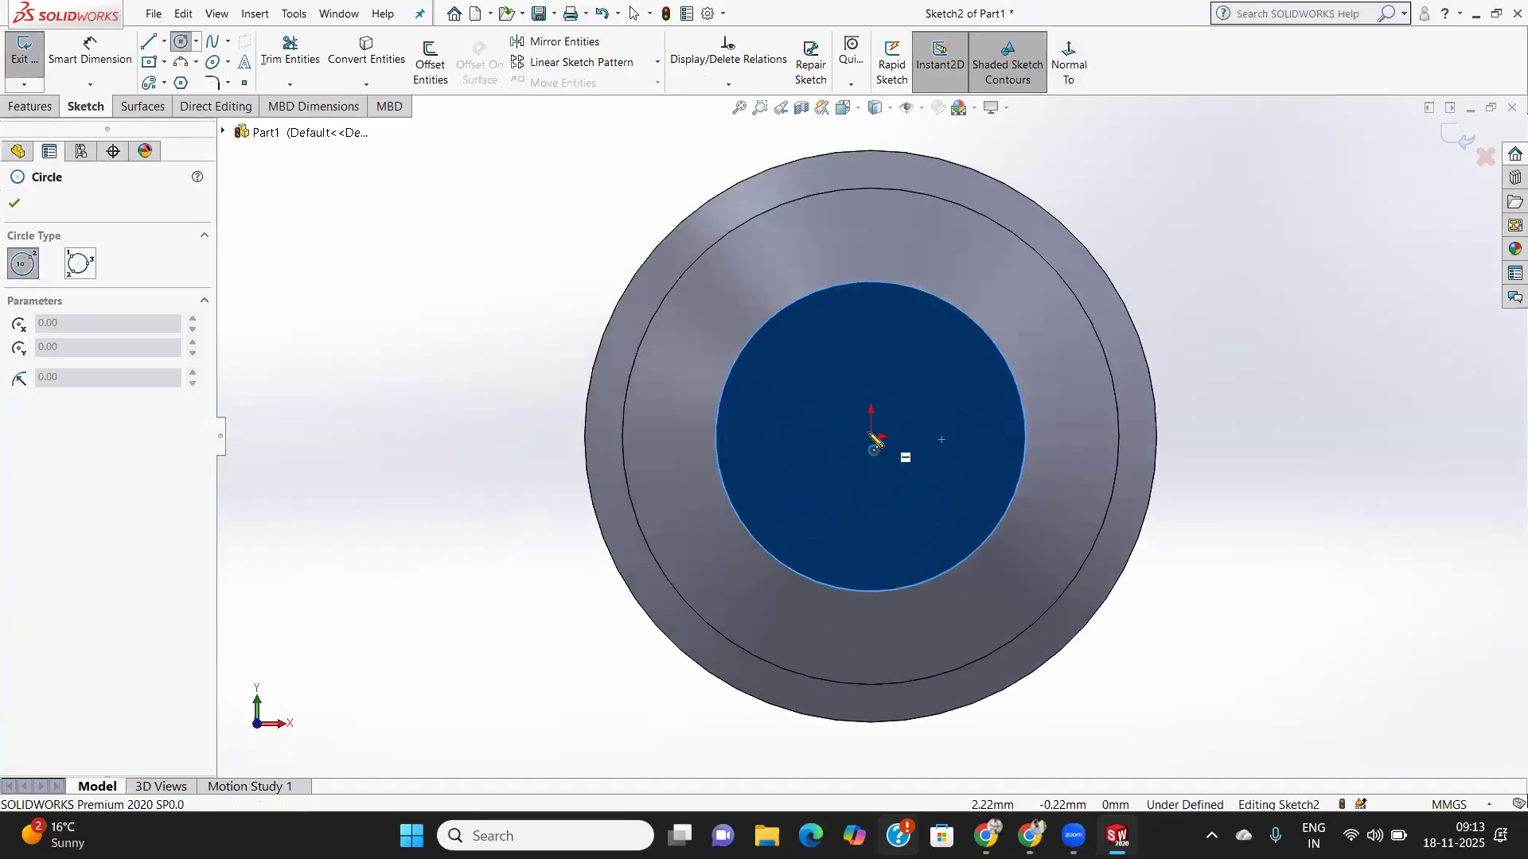
{"action": "left_click", "coordinate": [873, 438]}
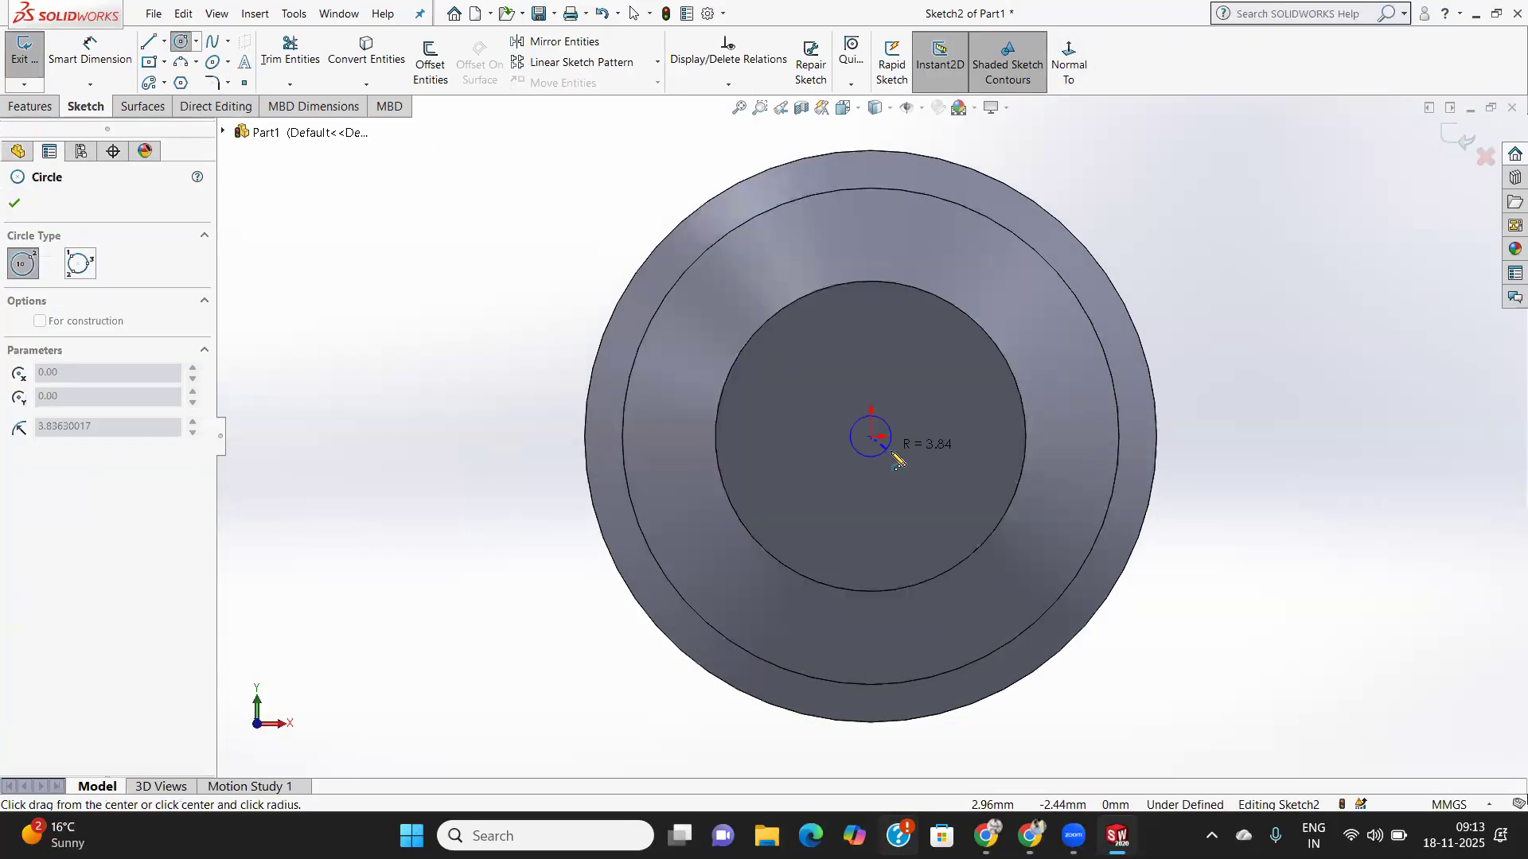
{"action": "left_click", "coordinate": [924, 500]}
{"action": "left_click", "coordinate": [14, 203]}
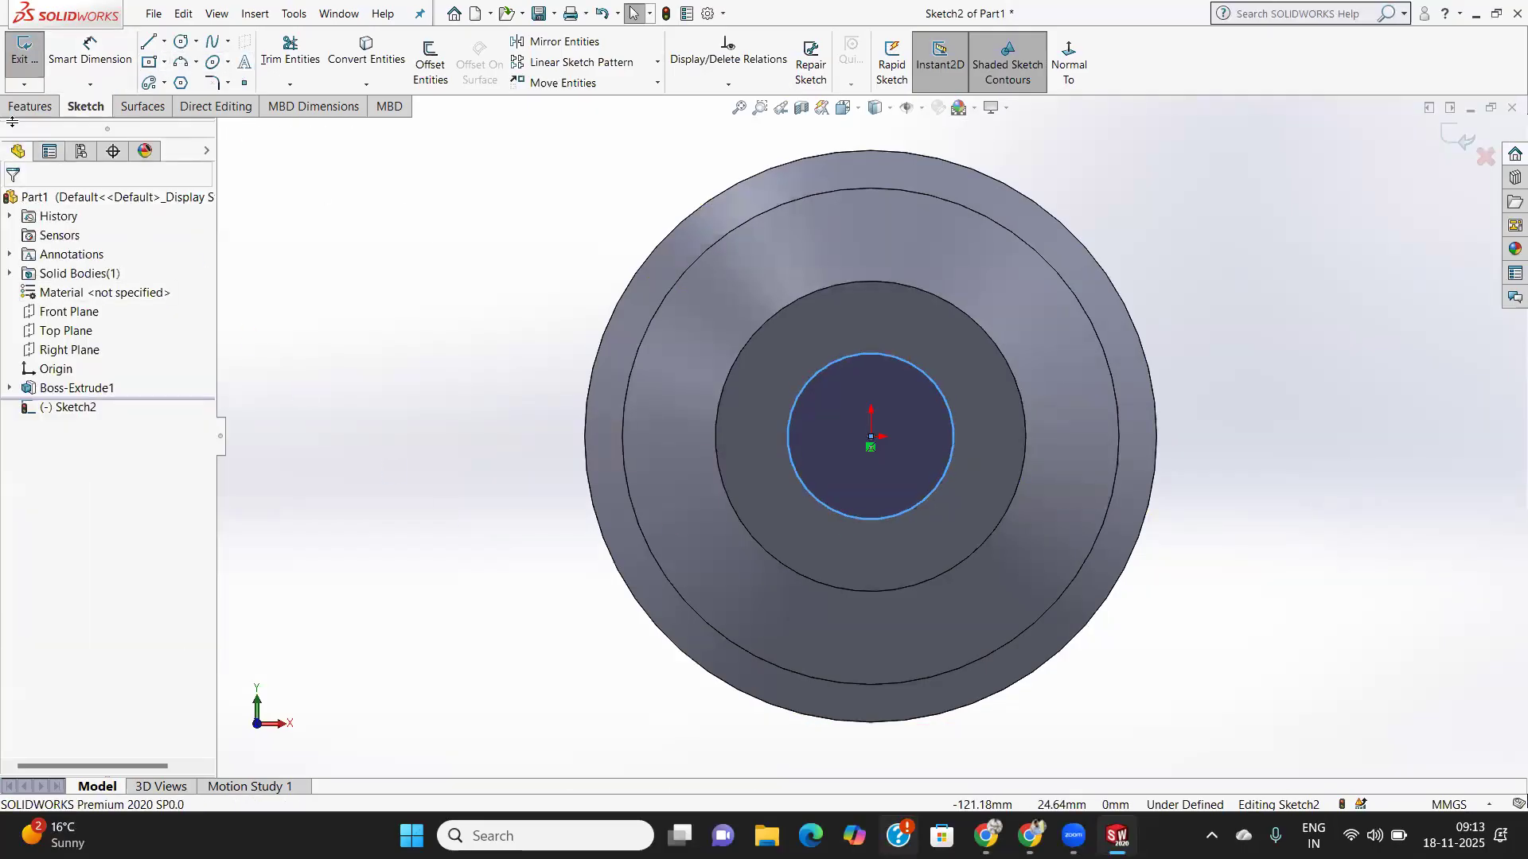
{"action": "left_click", "coordinate": [56, 108]}
{"action": "left_click", "coordinate": [278, 85]}
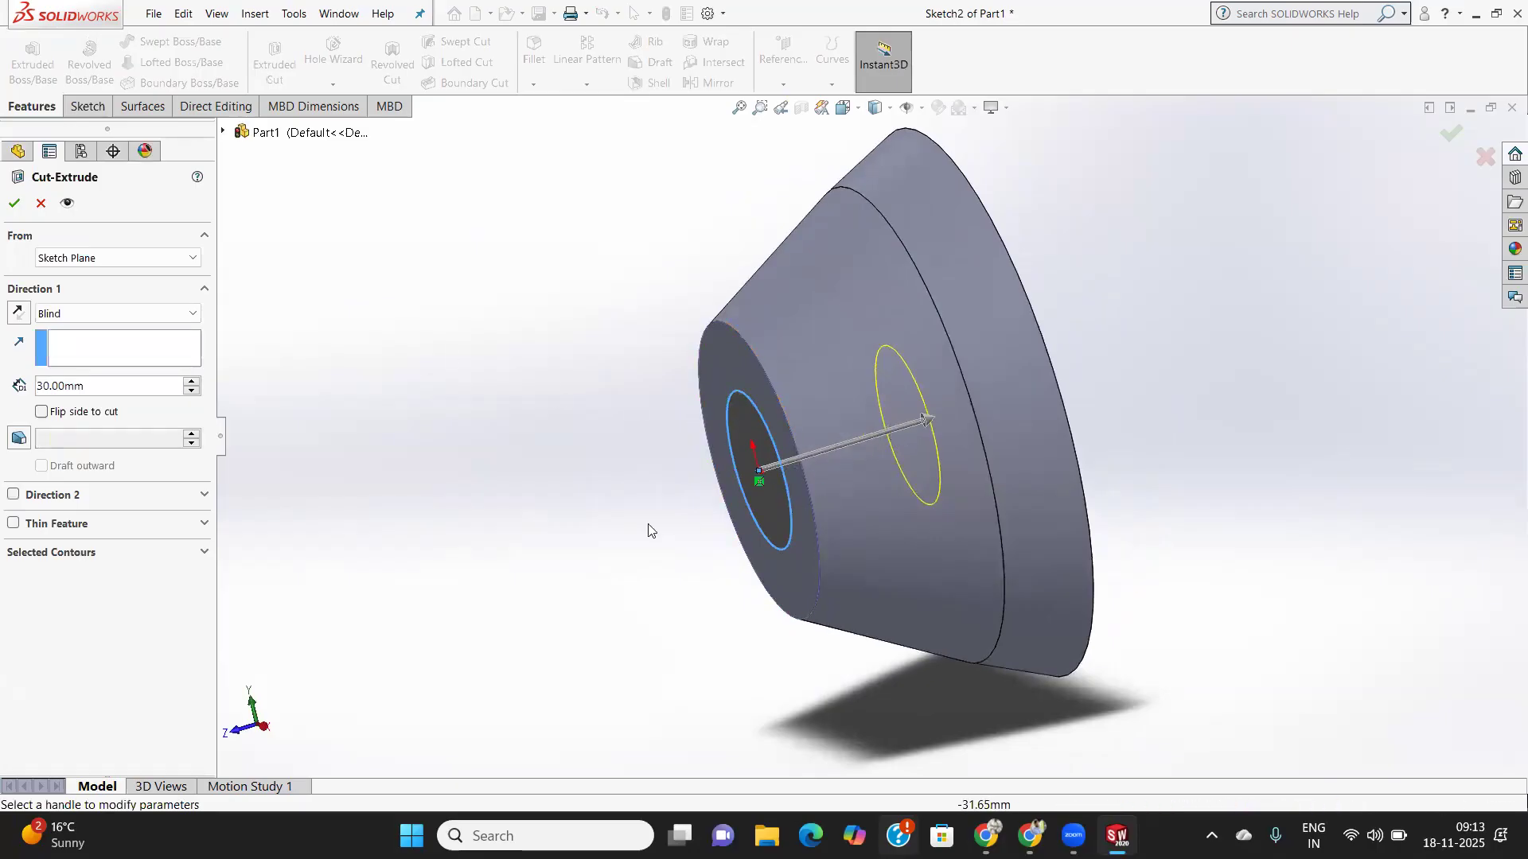
- Keep the cut removing material inside the circle, with Flip side to cut unchecked
{"action": "left_click", "coordinate": [42, 412]}
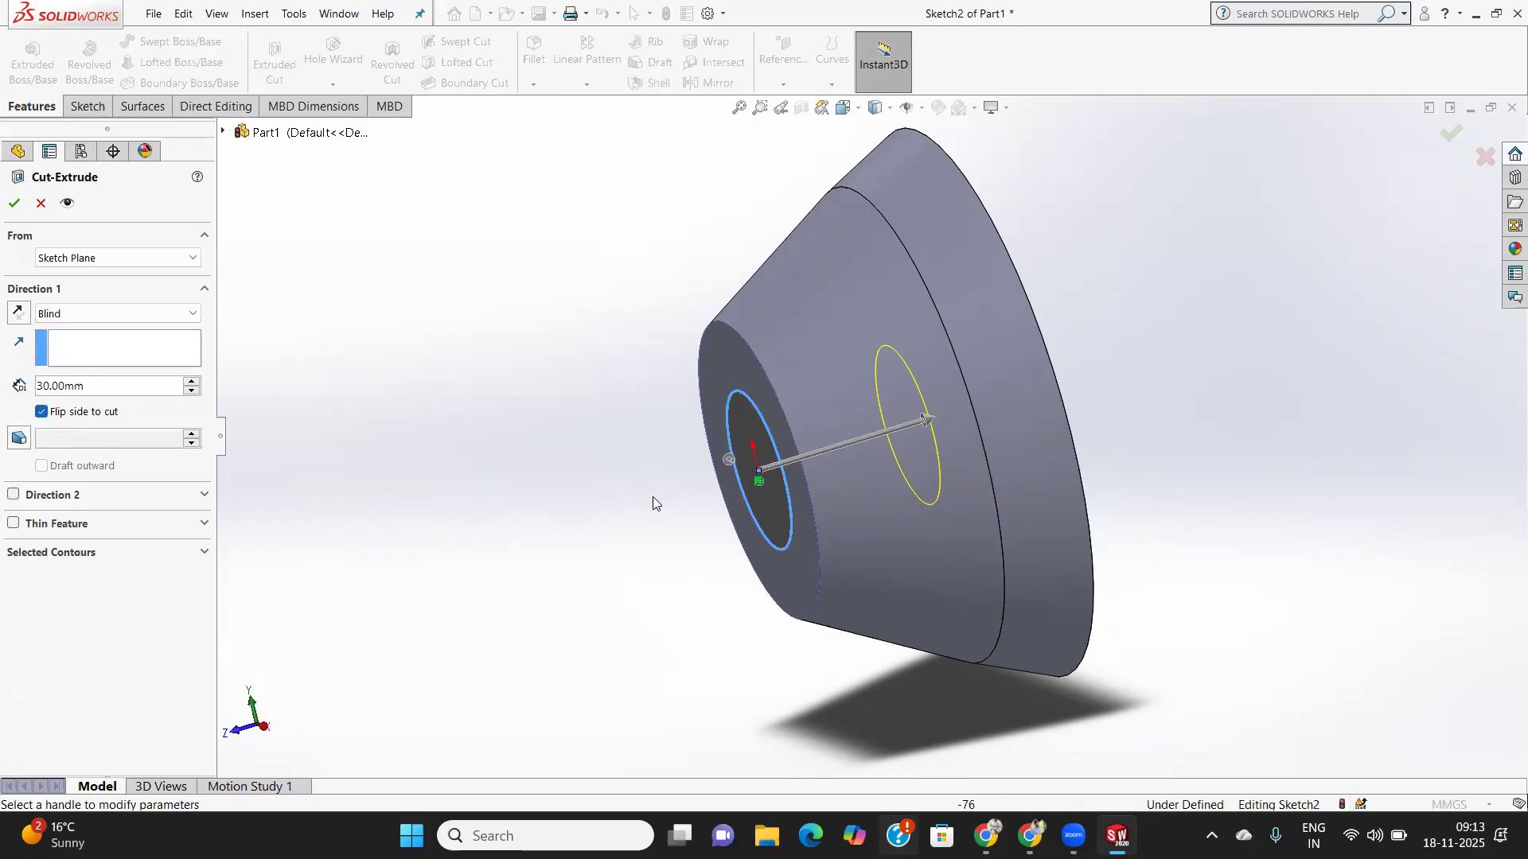
{"action": "middle_click_drag", "start_coordinate": [743, 480], "coordinate": [818, 457]}
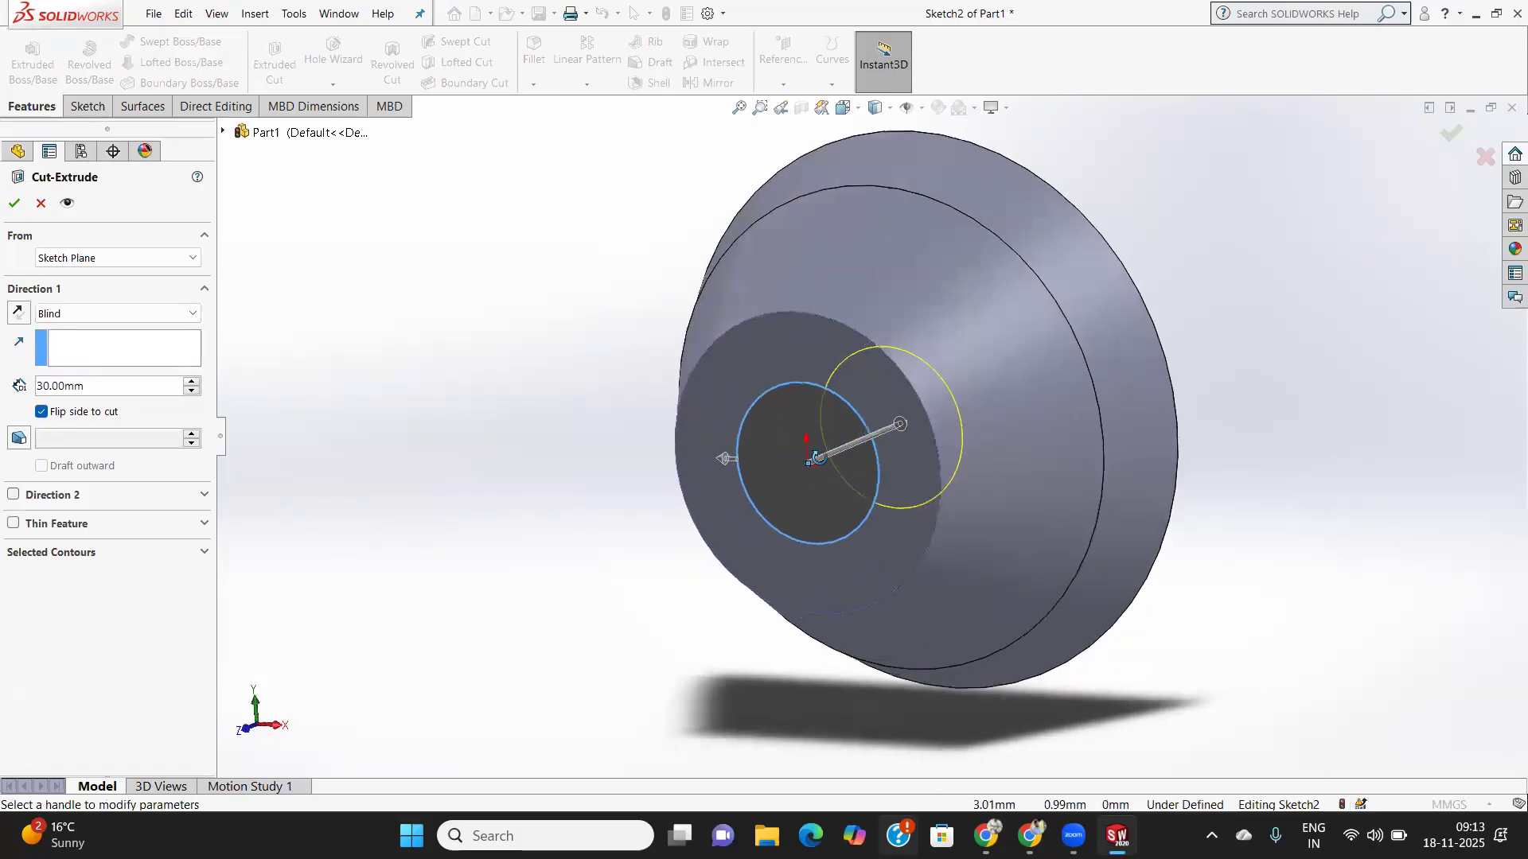
{"action": "left_click", "coordinate": [725, 460]}
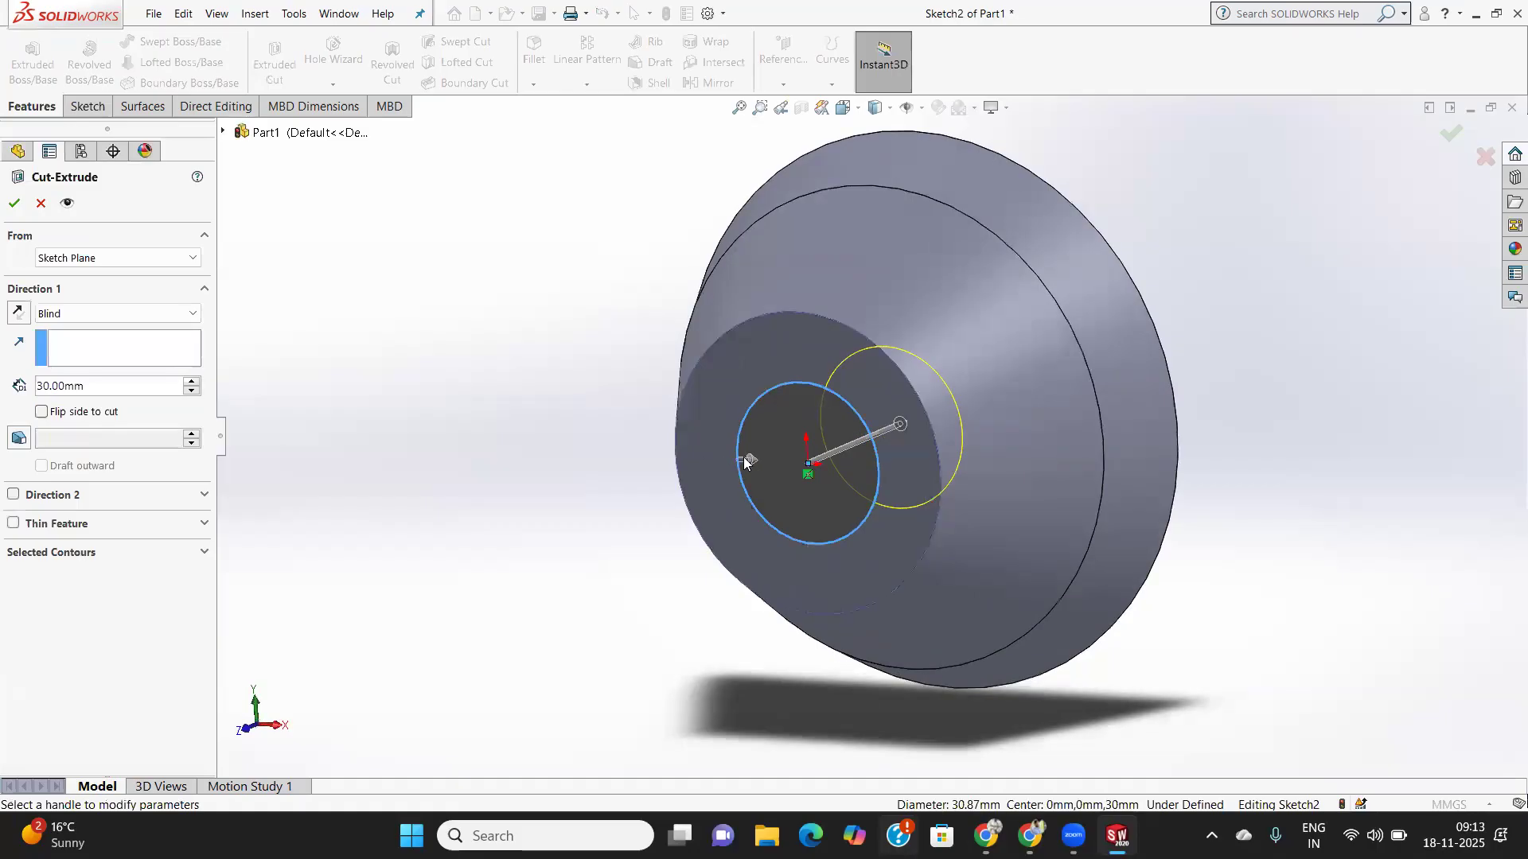
{"action": "left_click", "coordinate": [42, 412]}
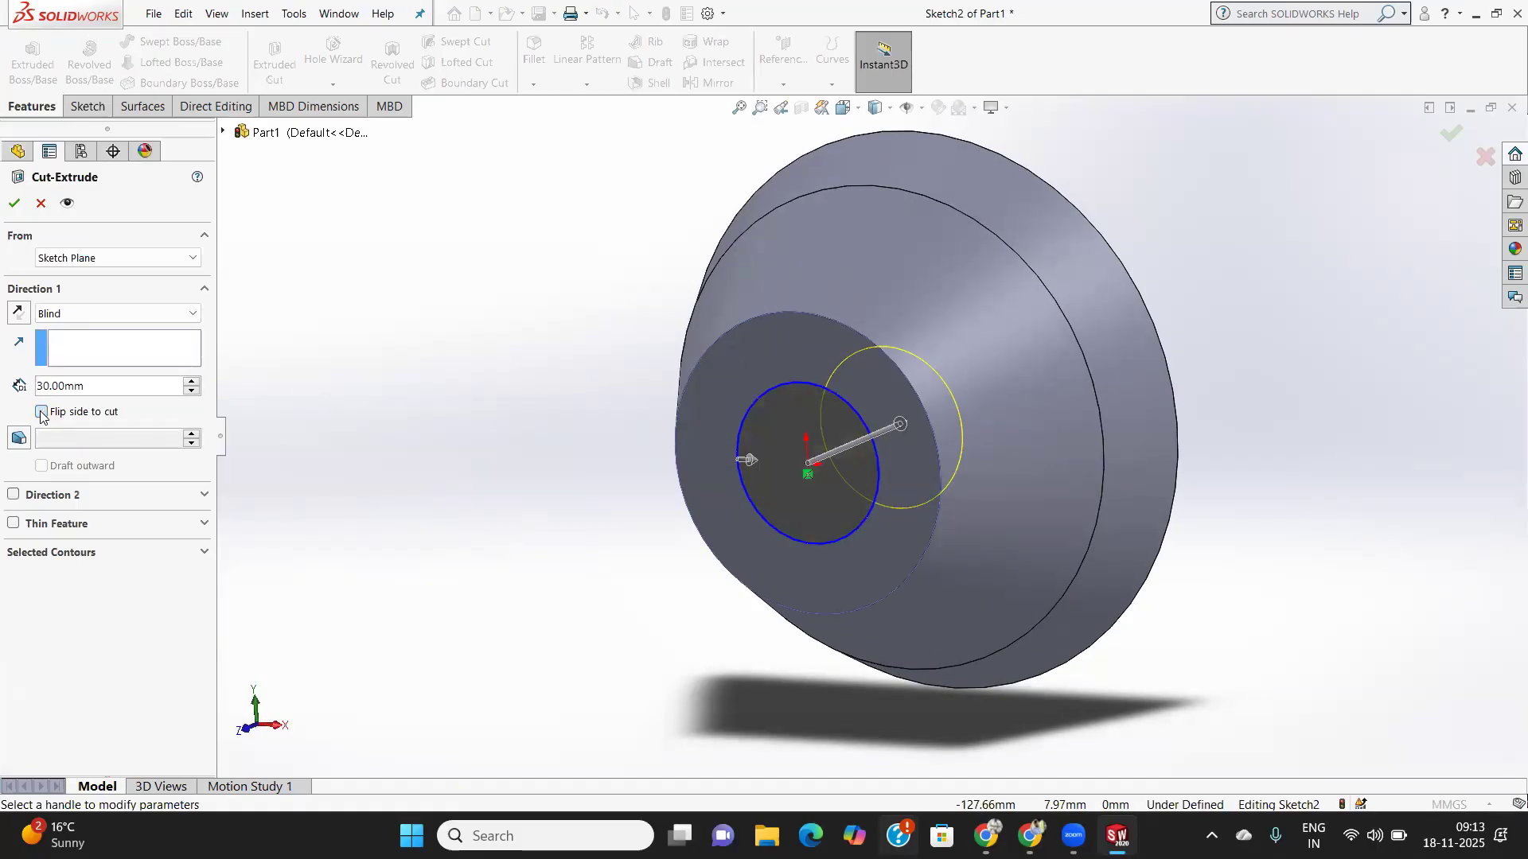
{"action": "left_click", "coordinate": [42, 412]}
- Add a 25° draft to the 30 mm blind cut and accept it
{"action": "left_click", "coordinate": [20, 444]}
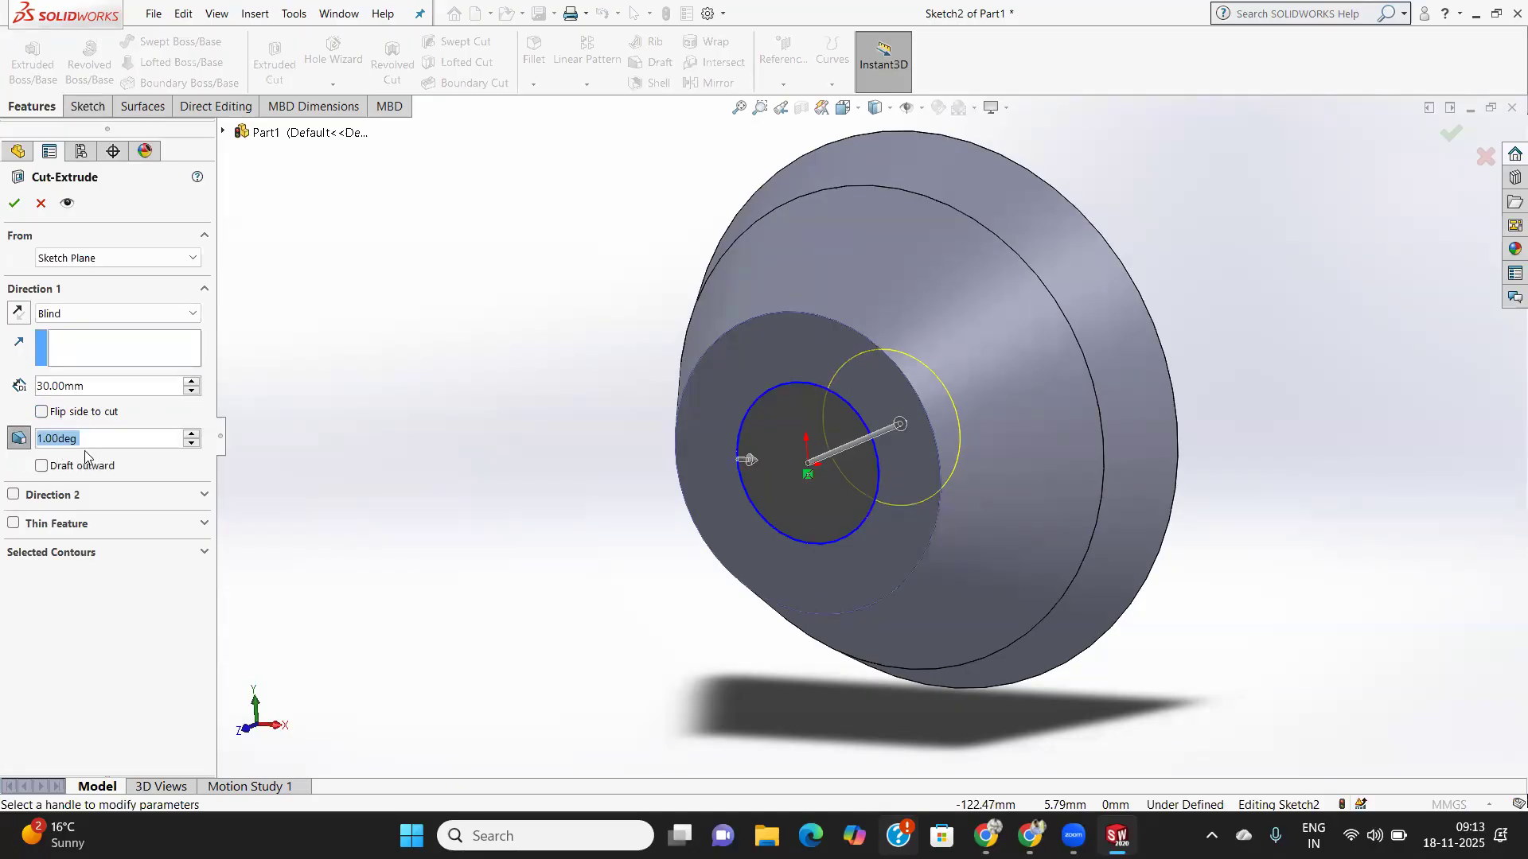
{"action": "type", "text": "25"}
{"action": "key", "text": "Return"}
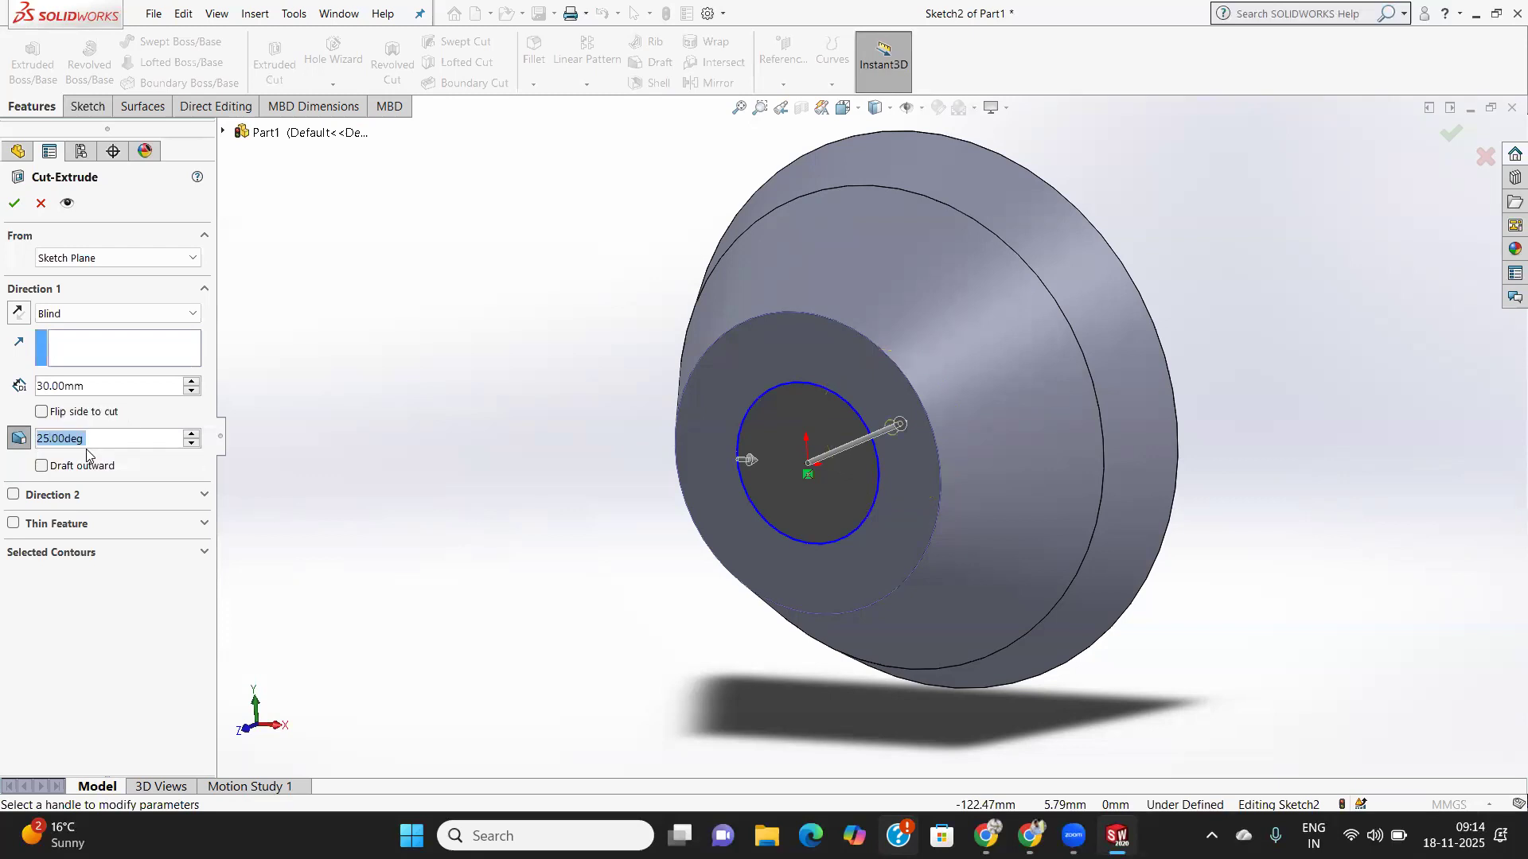
{"action": "left_click", "coordinate": [14, 204]}
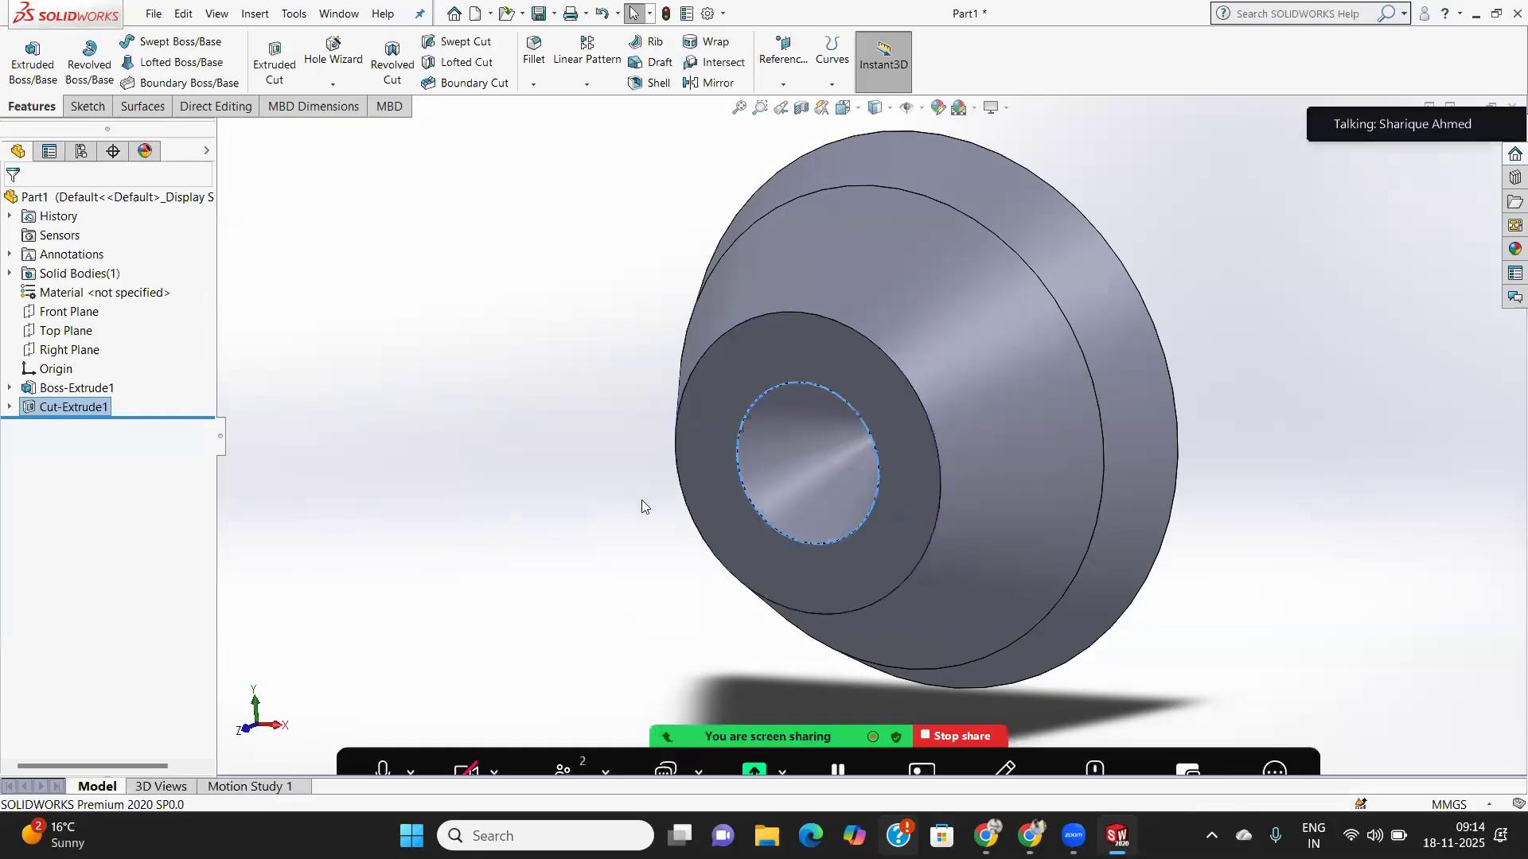
- Edit Cut-Extrude1 to switch its draft off, leaving a straight-walled 30 mm hole
{"action": "middle_click_drag", "start_coordinate": [603, 486], "coordinate": [683, 447]}
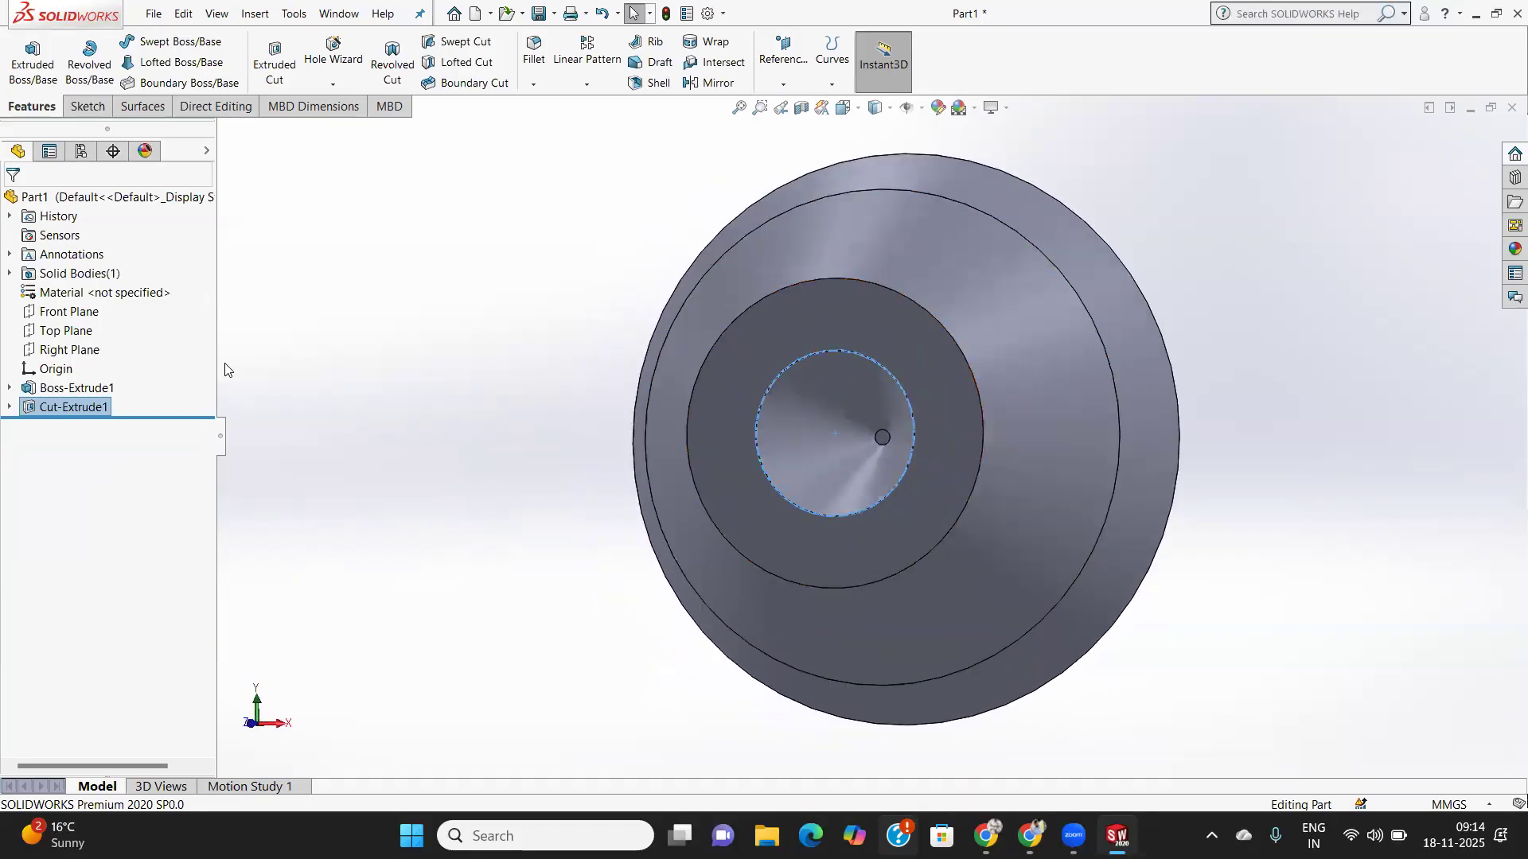
{"action": "right_click", "coordinate": [53, 406]}
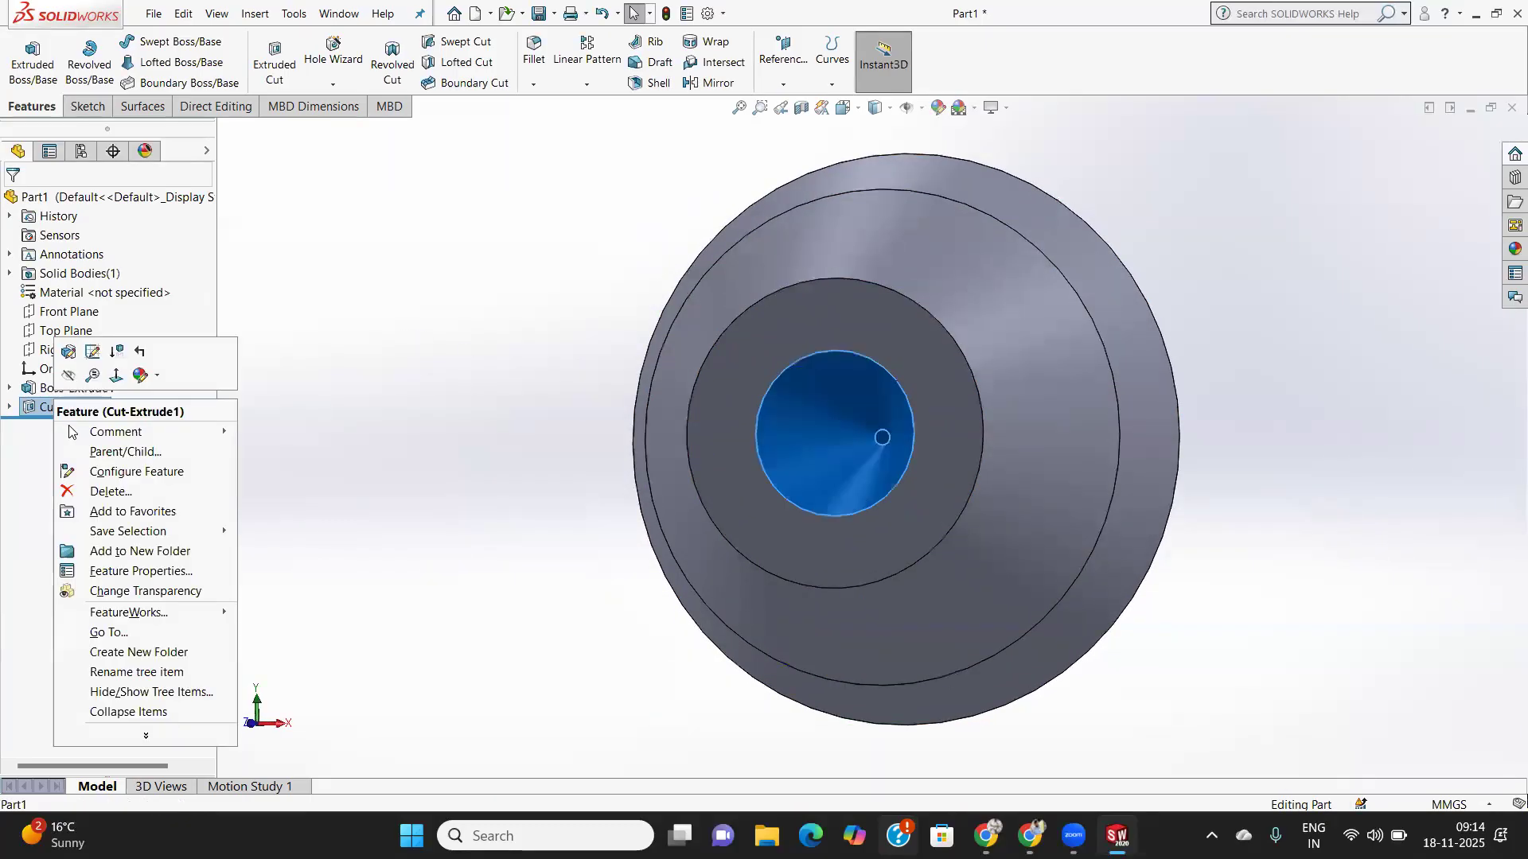
{"action": "left_click", "coordinate": [67, 351]}
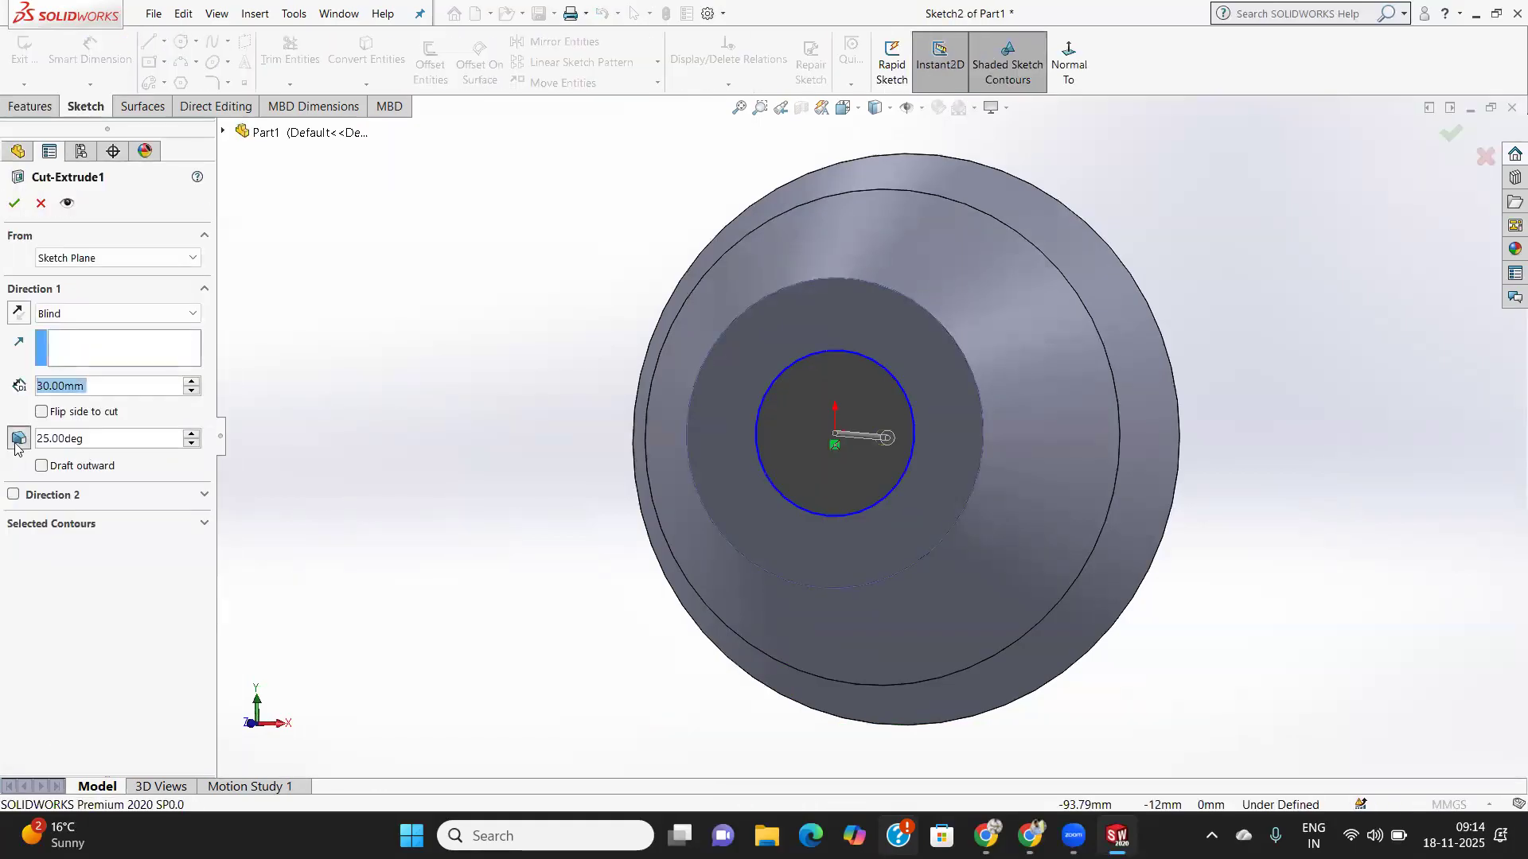
{"action": "left_click", "coordinate": [16, 442]}
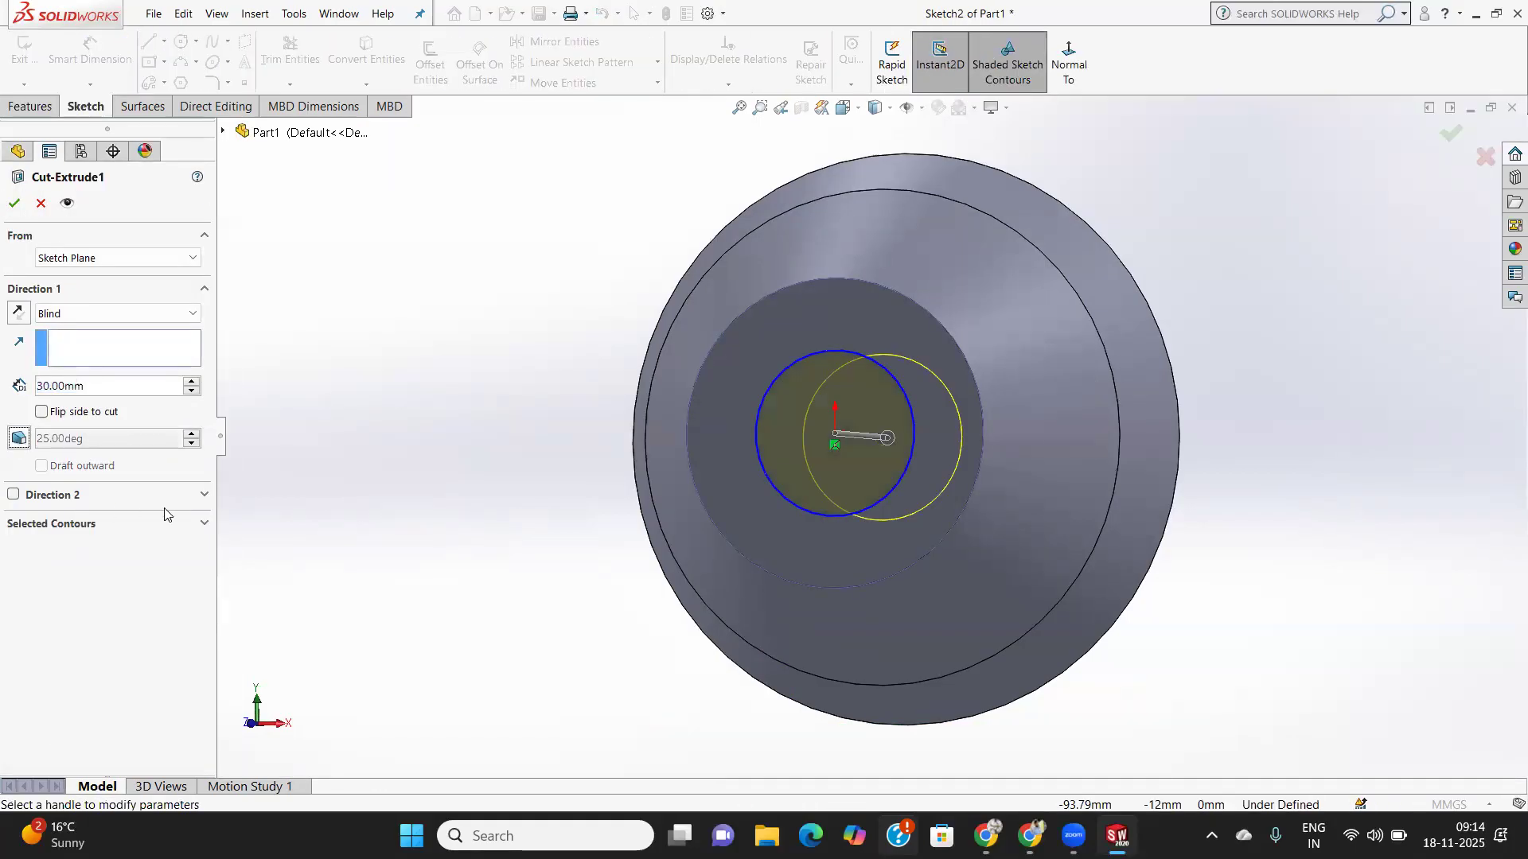
{"action": "left_click", "coordinate": [14, 207]}
{"action": "middle_click_drag", "start_coordinate": [675, 413], "coordinate": [657, 384]}
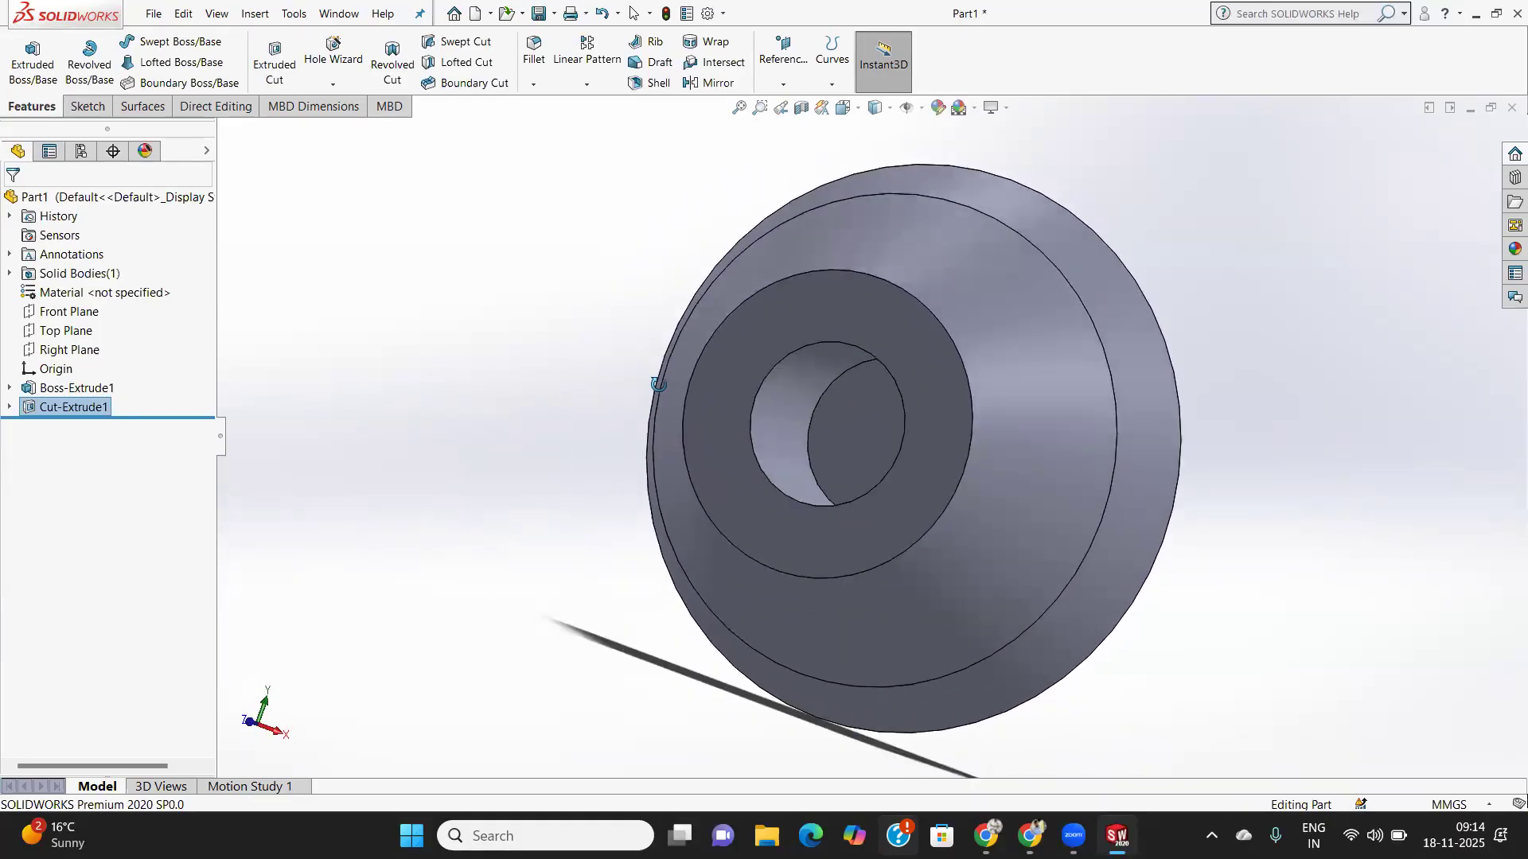
- Flip Cut-Extrude1 to the outside of the circle and inspect the resulting protruding boss
{"action": "right_click", "coordinate": [48, 407]}
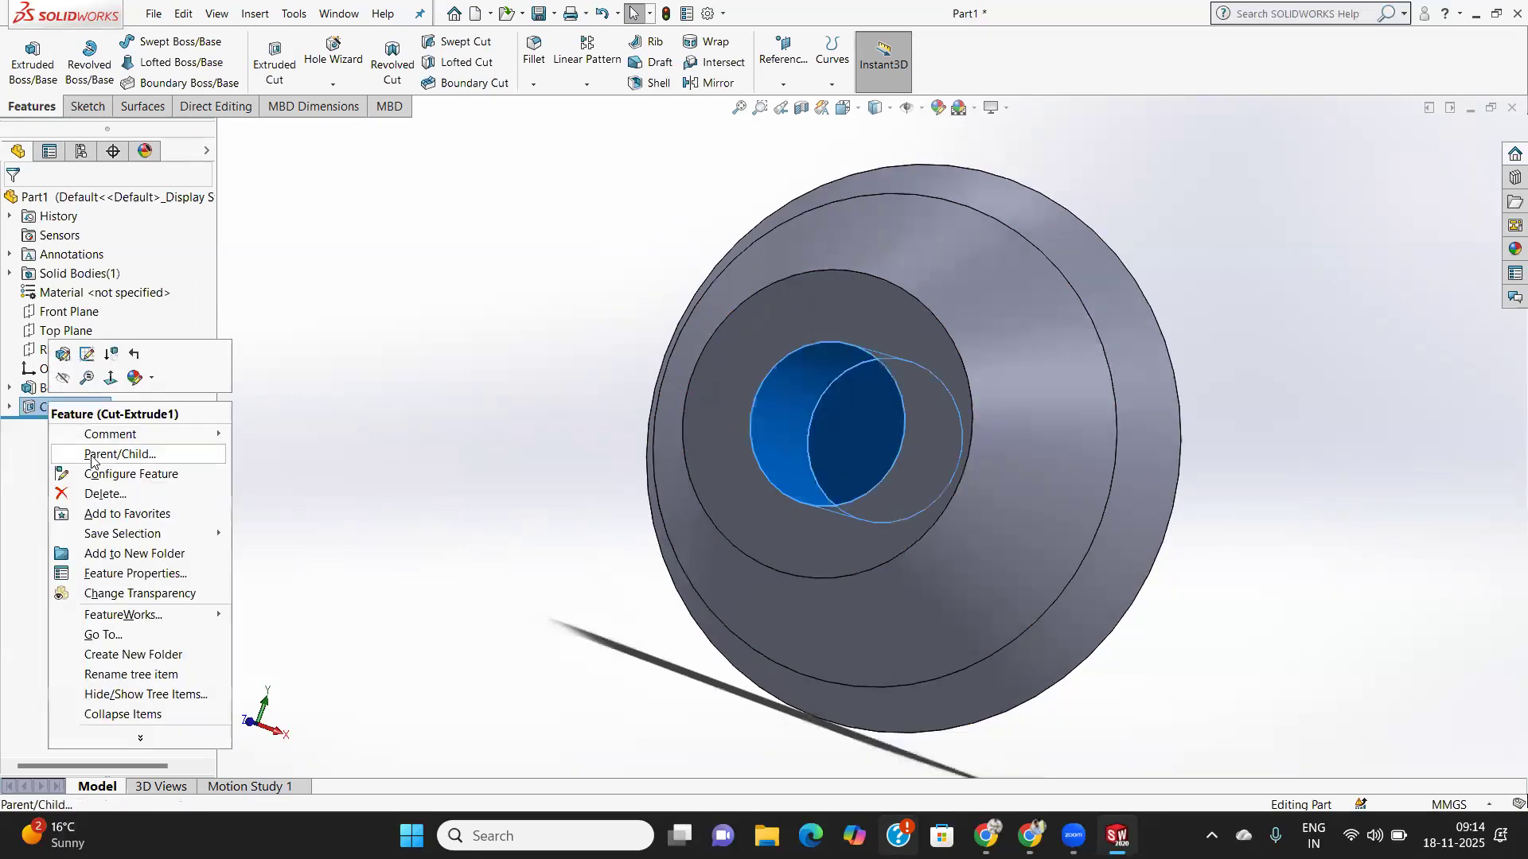
{"action": "left_click", "coordinate": [63, 355]}
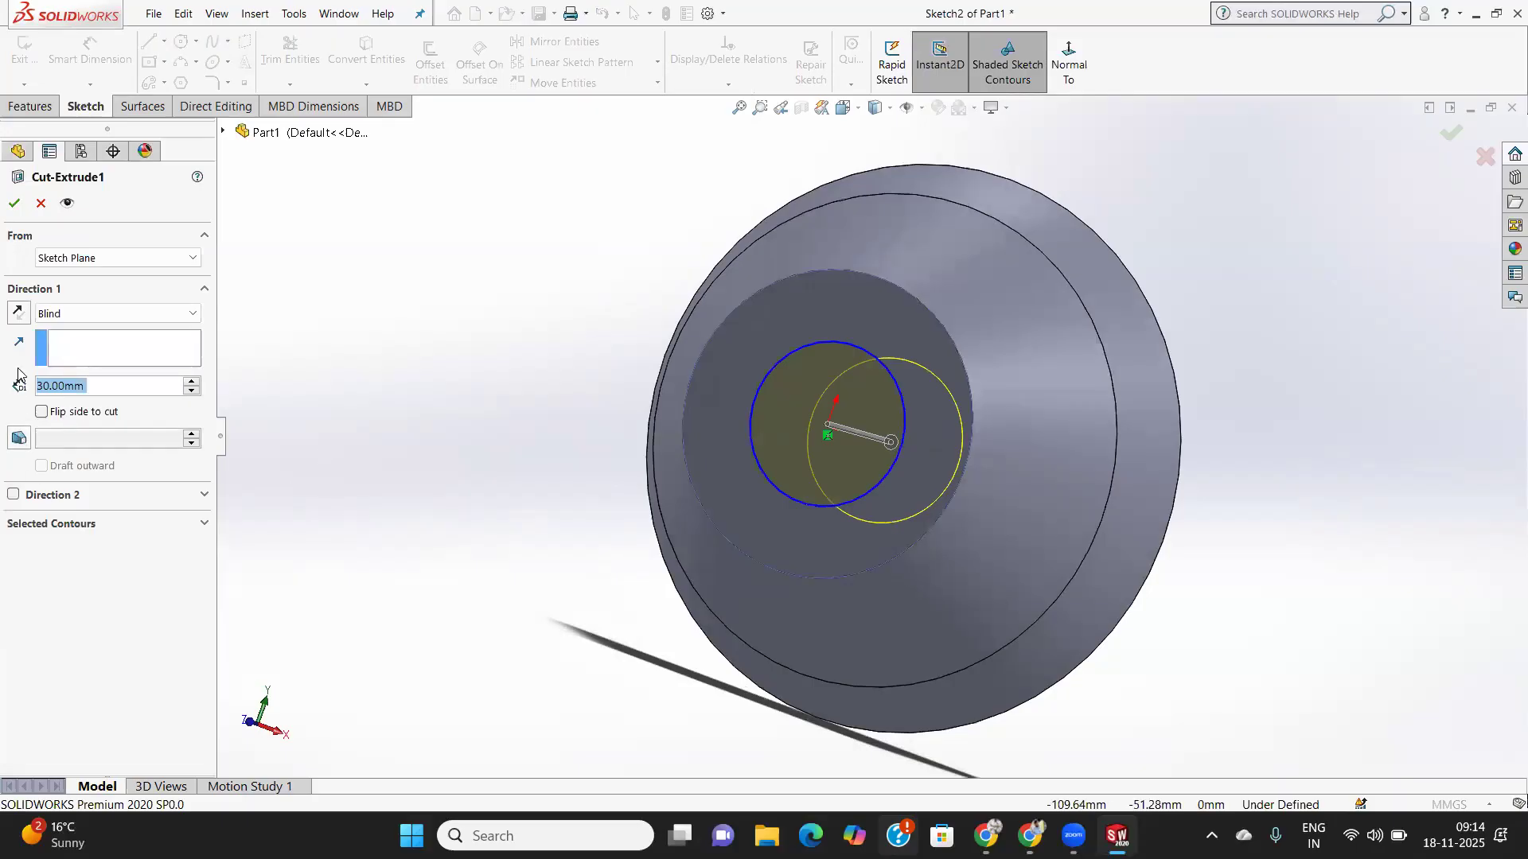
{"action": "left_click", "coordinate": [42, 412]}
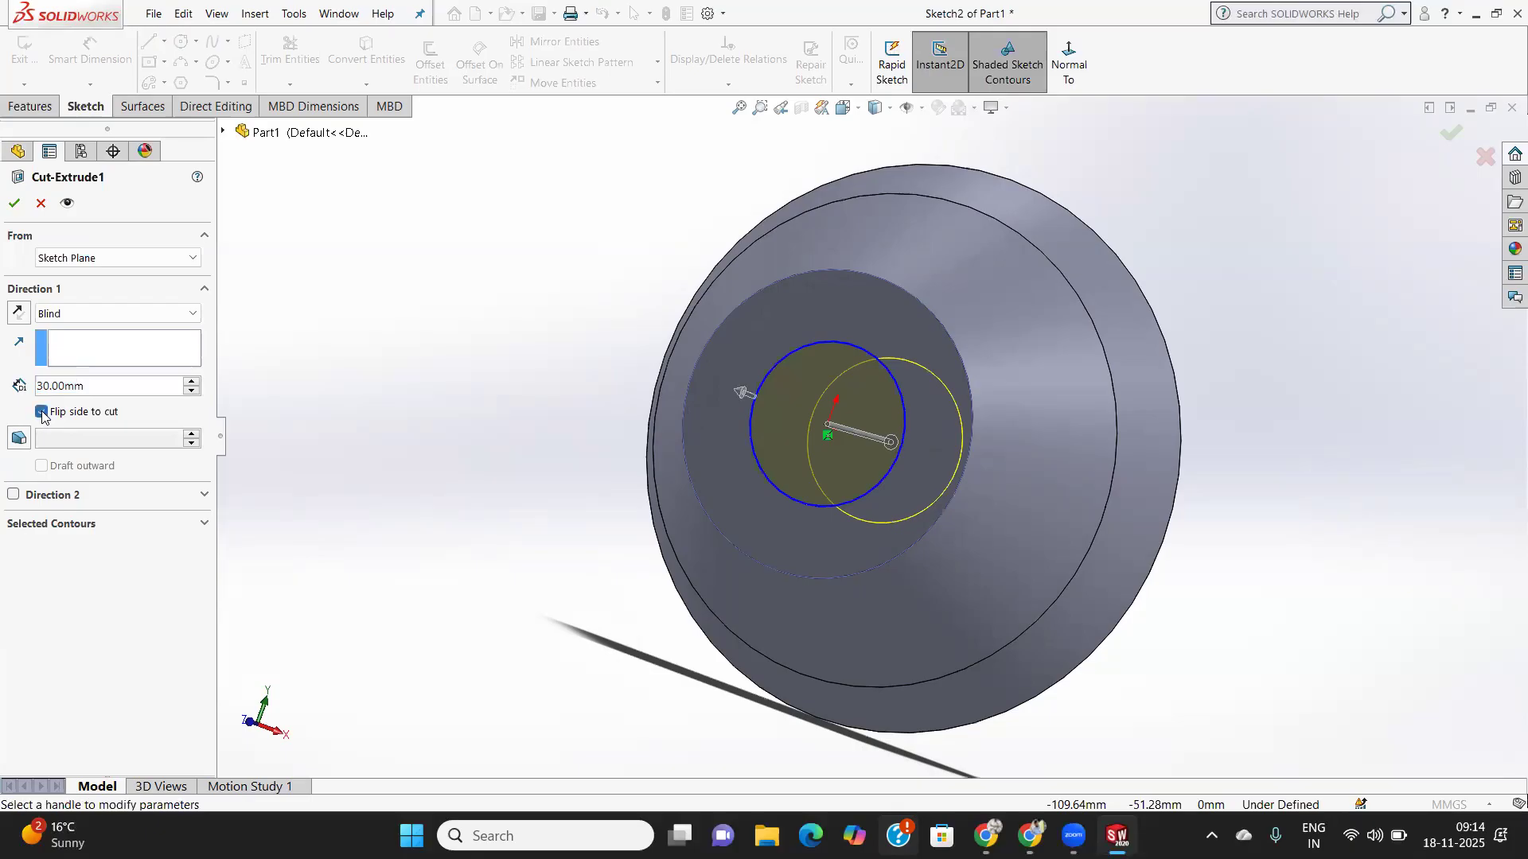
{"action": "left_click", "coordinate": [15, 205]}
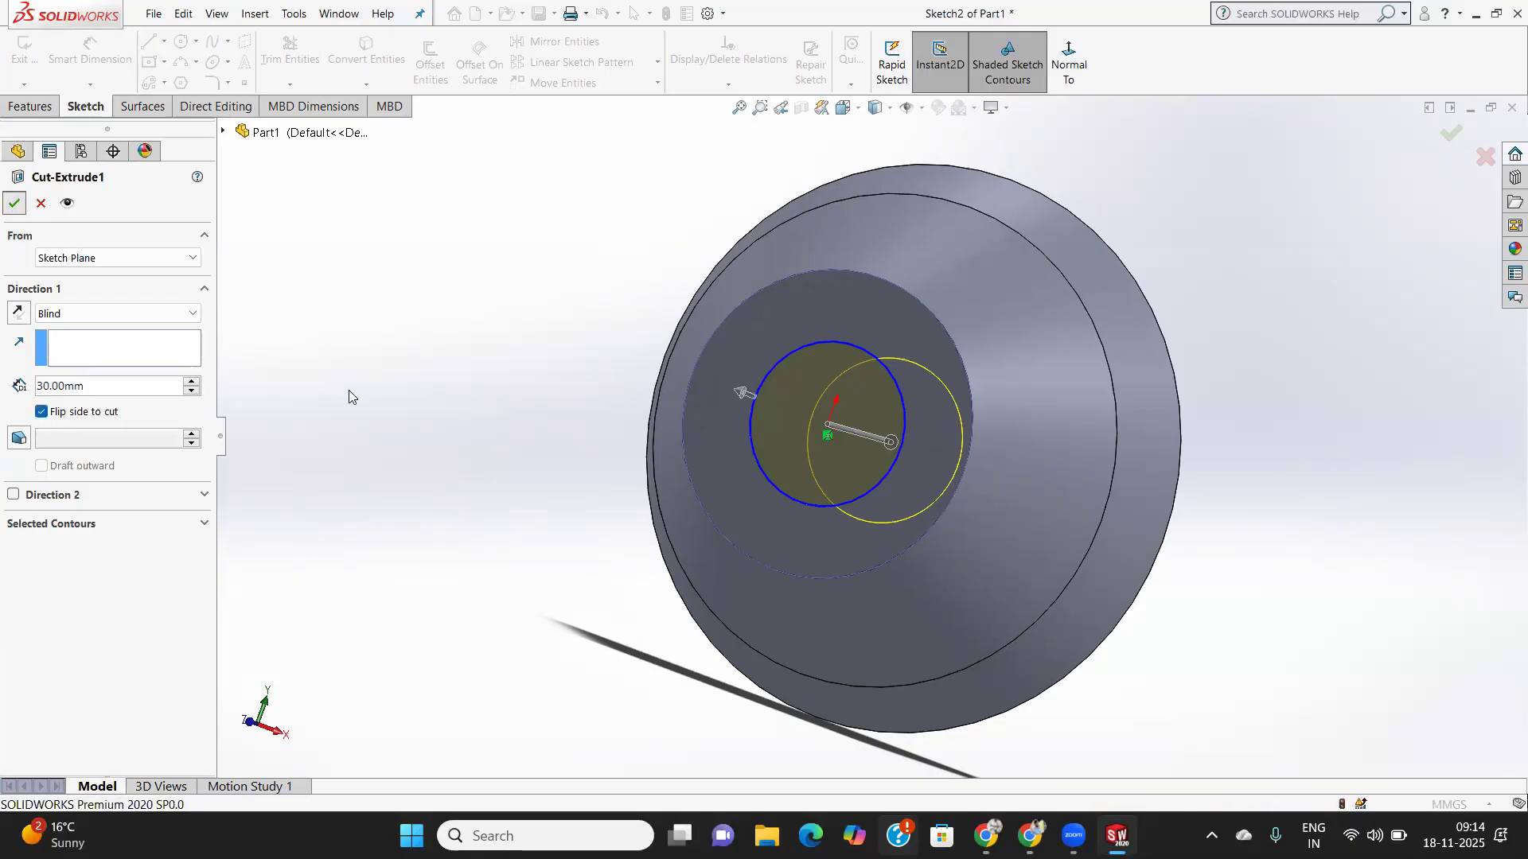
{"action": "middle_click_drag", "start_coordinate": [409, 414], "coordinate": [494, 443]}
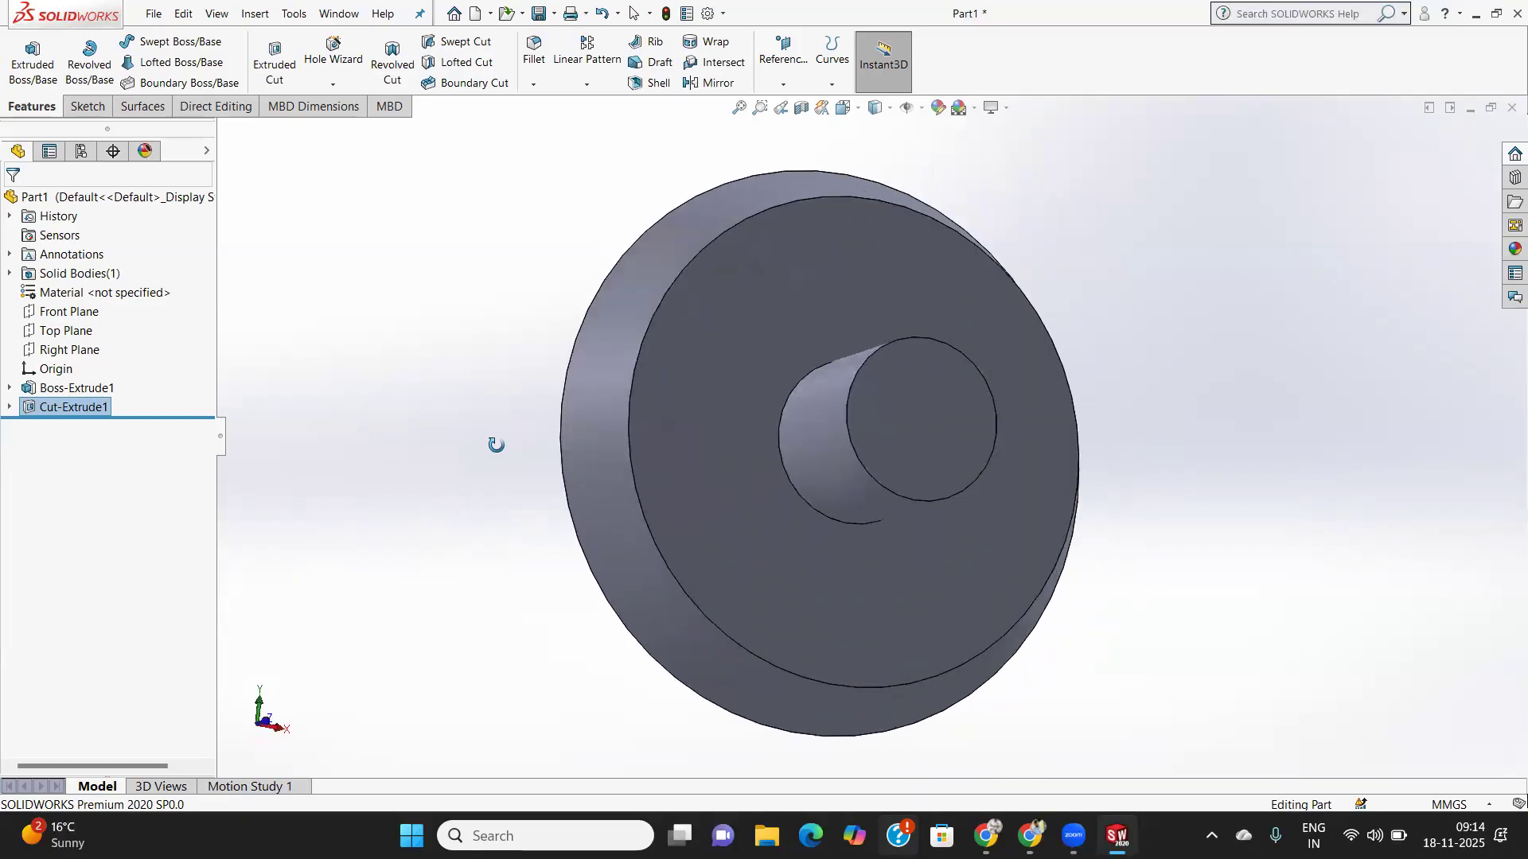
{"action": "middle_click_drag", "start_coordinate": [821, 475], "coordinate": [754, 457]}
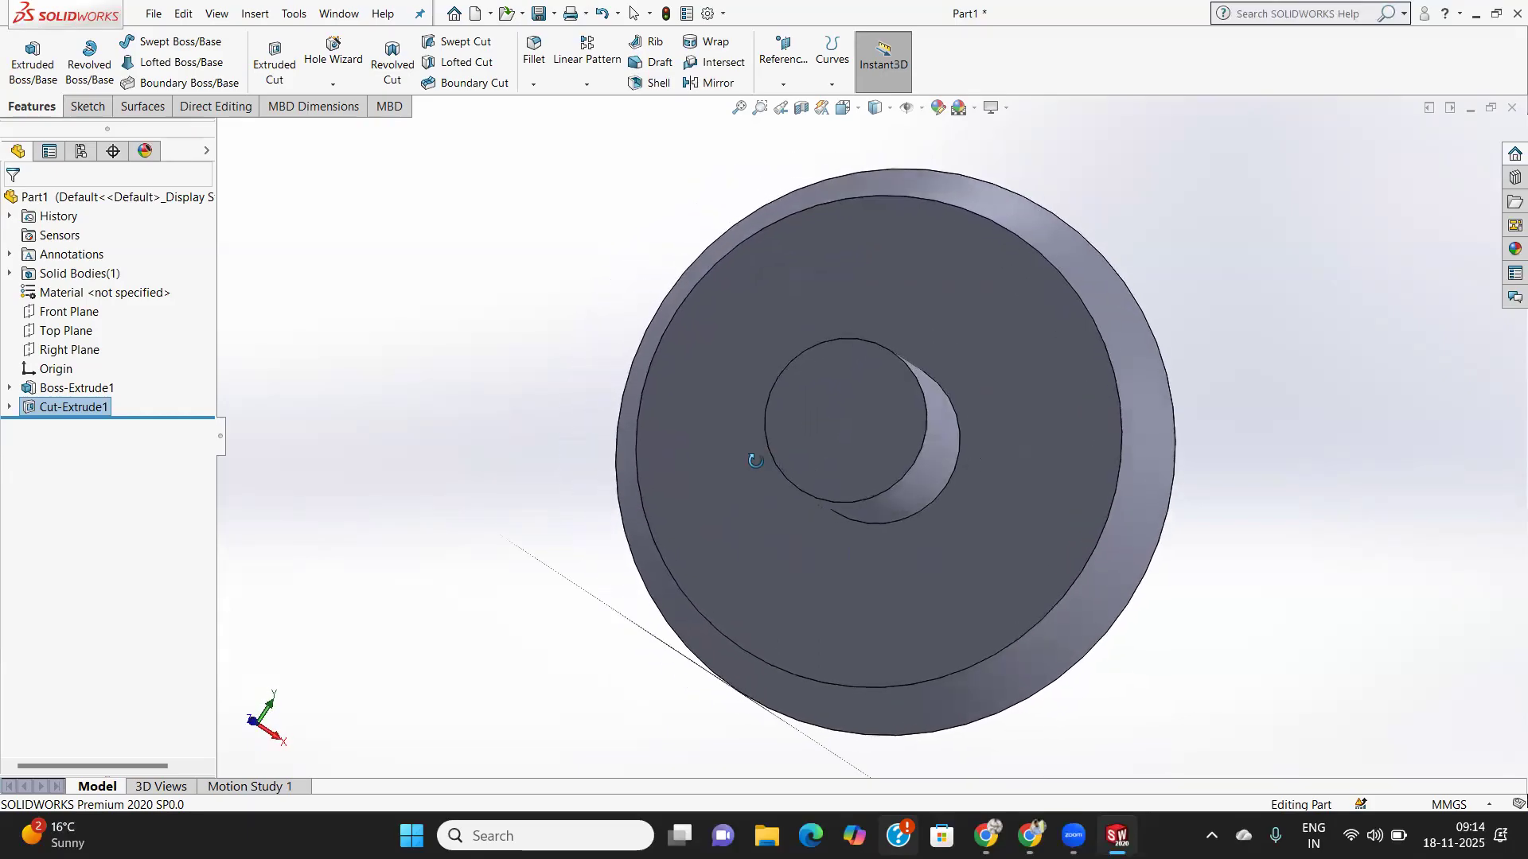
- Flip Cut-Extrude1 back to cut inside the circle and inspect the new hole
{"action": "right_click", "coordinate": [59, 409]}
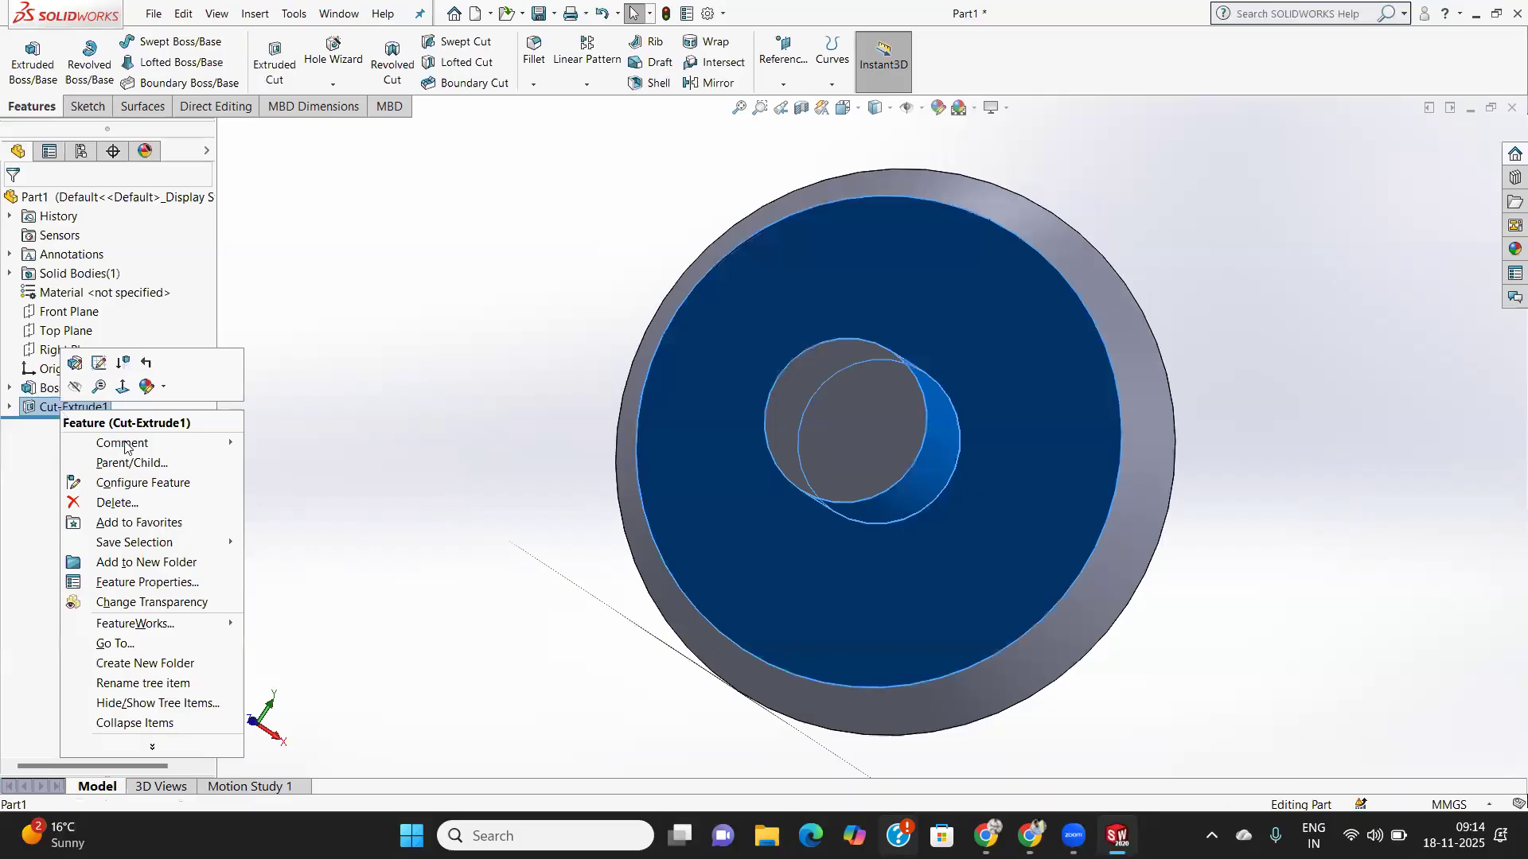
{"action": "left_click", "coordinate": [76, 365]}
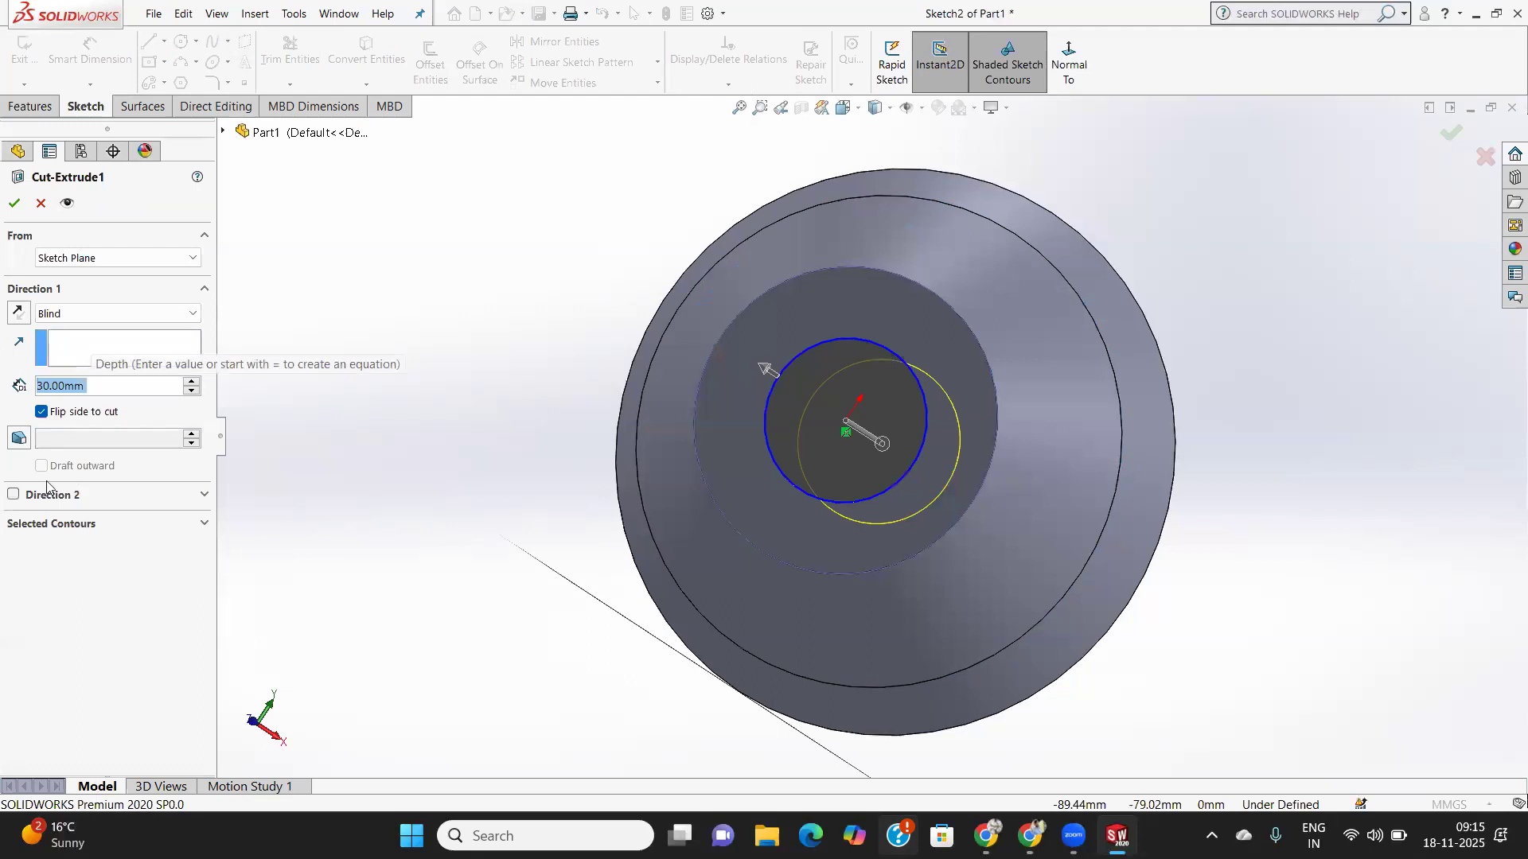
{"action": "left_click", "coordinate": [42, 413]}
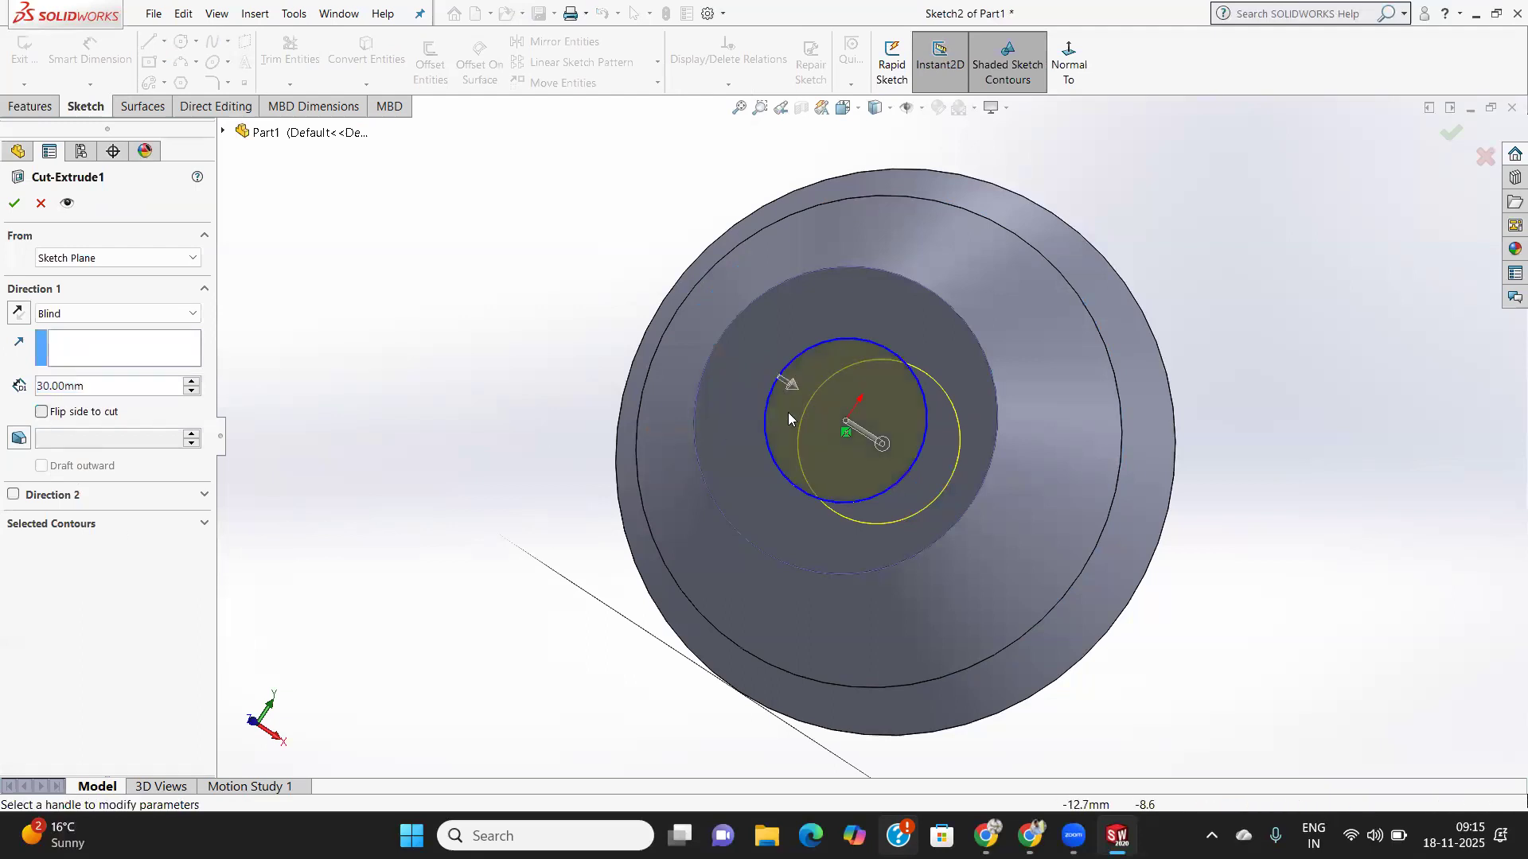
{"action": "left_click", "coordinate": [15, 203]}
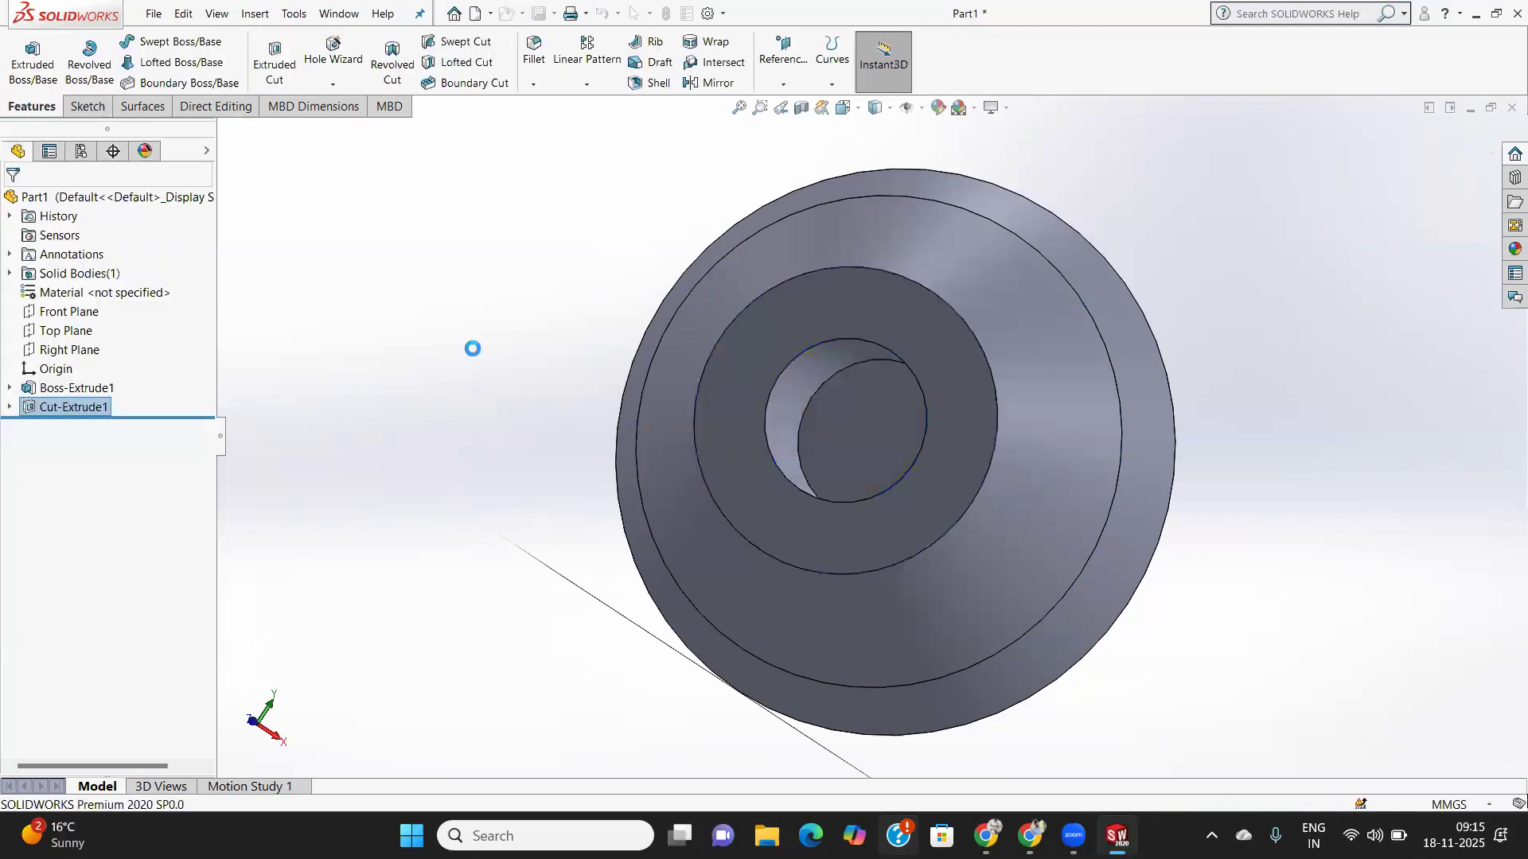
{"action": "middle_click_drag", "start_coordinate": [566, 415], "coordinate": [608, 424]}
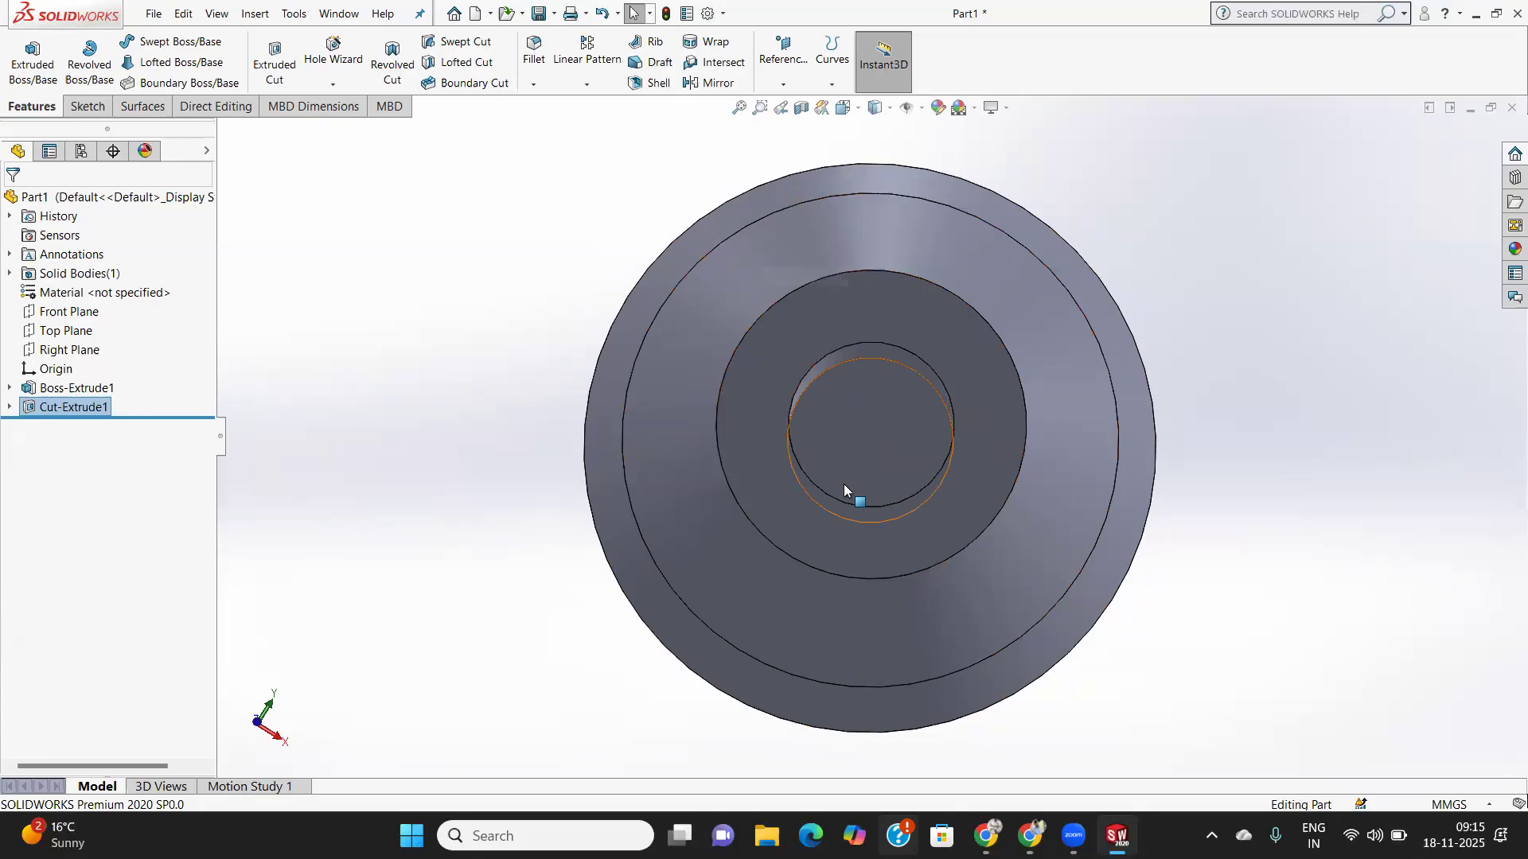
- Try a flipped Cut-Extrude1 at 50 mm depth, then undo it
{"action": "right_click", "coordinate": [40, 411]}
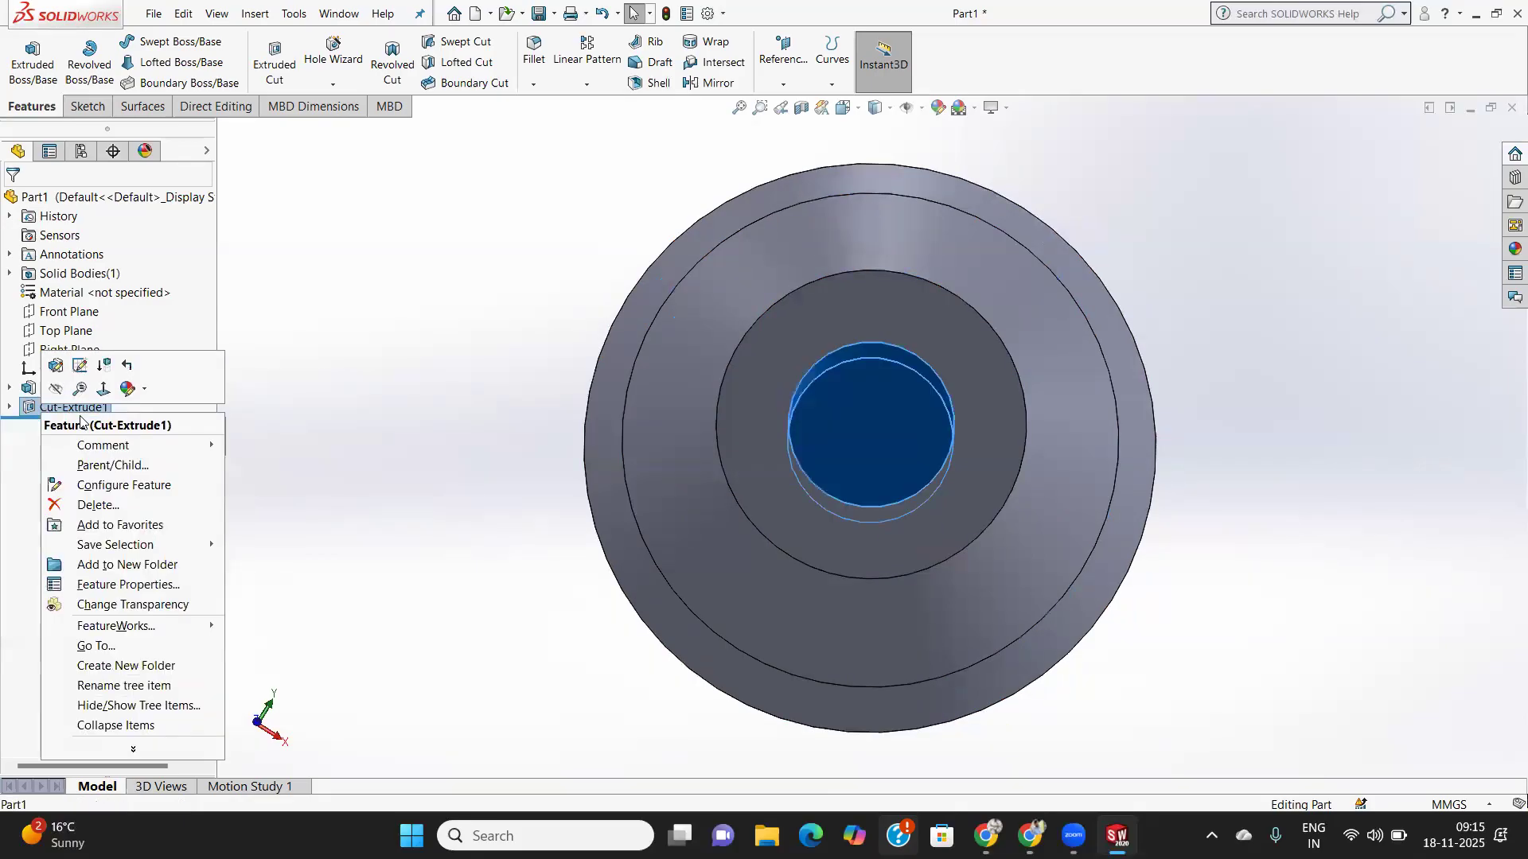
{"action": "left_click", "coordinate": [54, 366]}
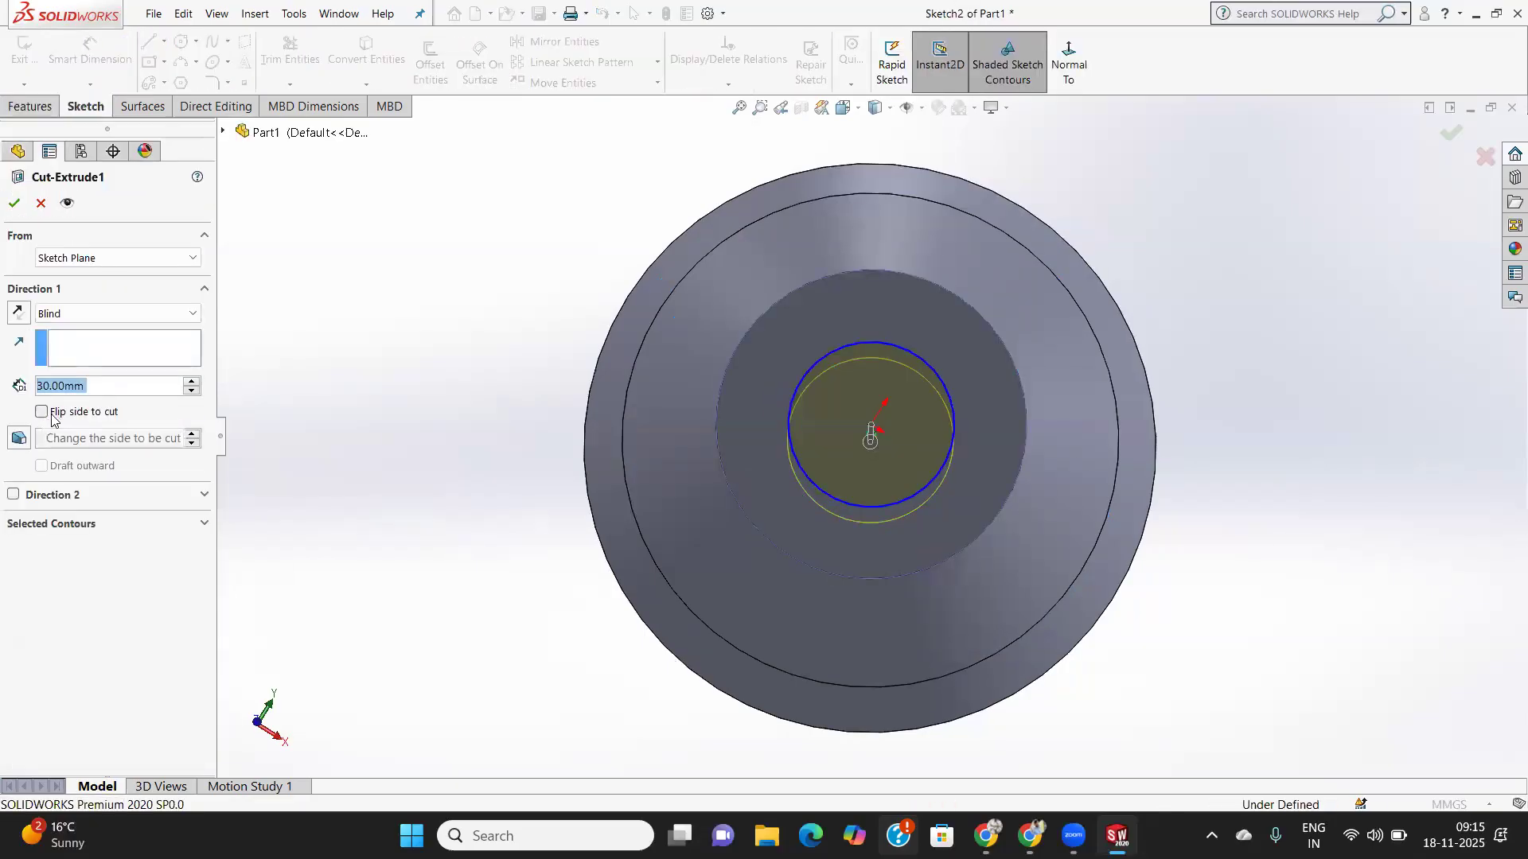
{"action": "left_click", "coordinate": [42, 413]}
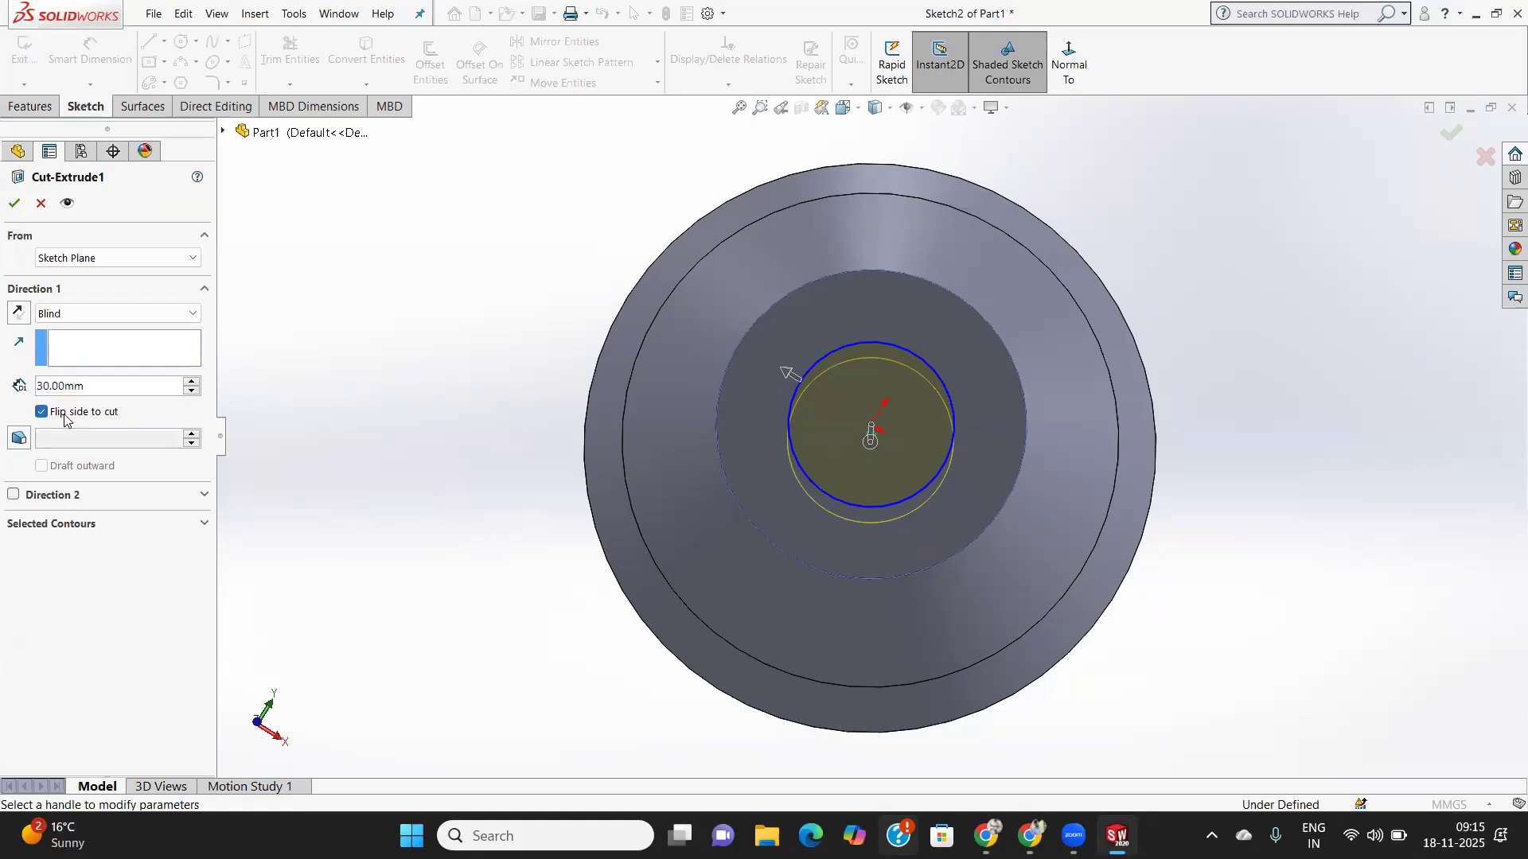
{"action": "left_click_drag", "start_coordinate": [97, 387], "coordinate": [9, 386]}
{"action": "type", "text": "50"}
{"action": "key", "text": "Return"}
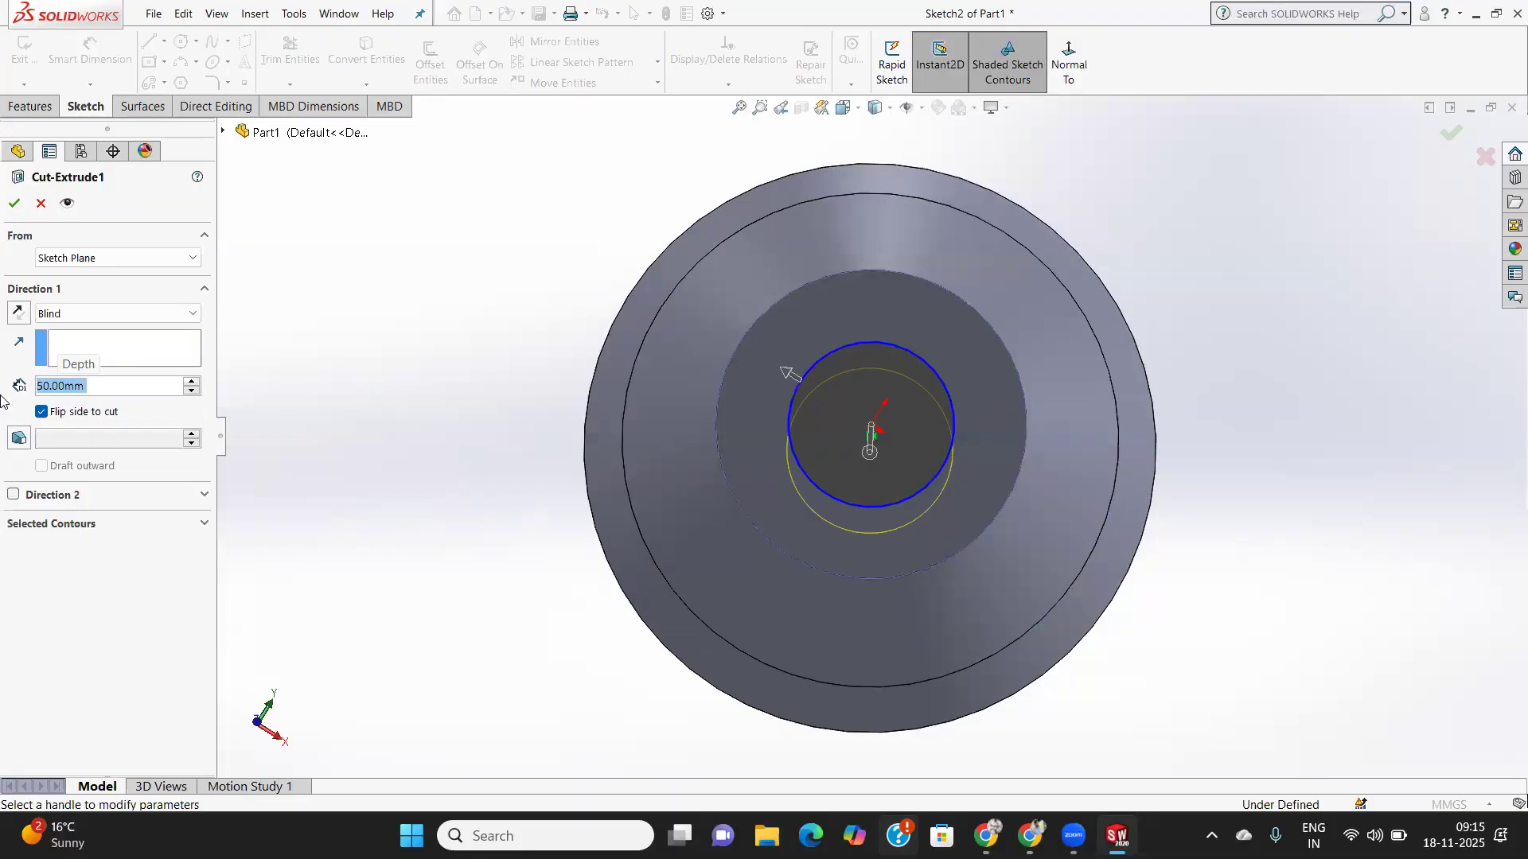
{"action": "left_click", "coordinate": [11, 204]}
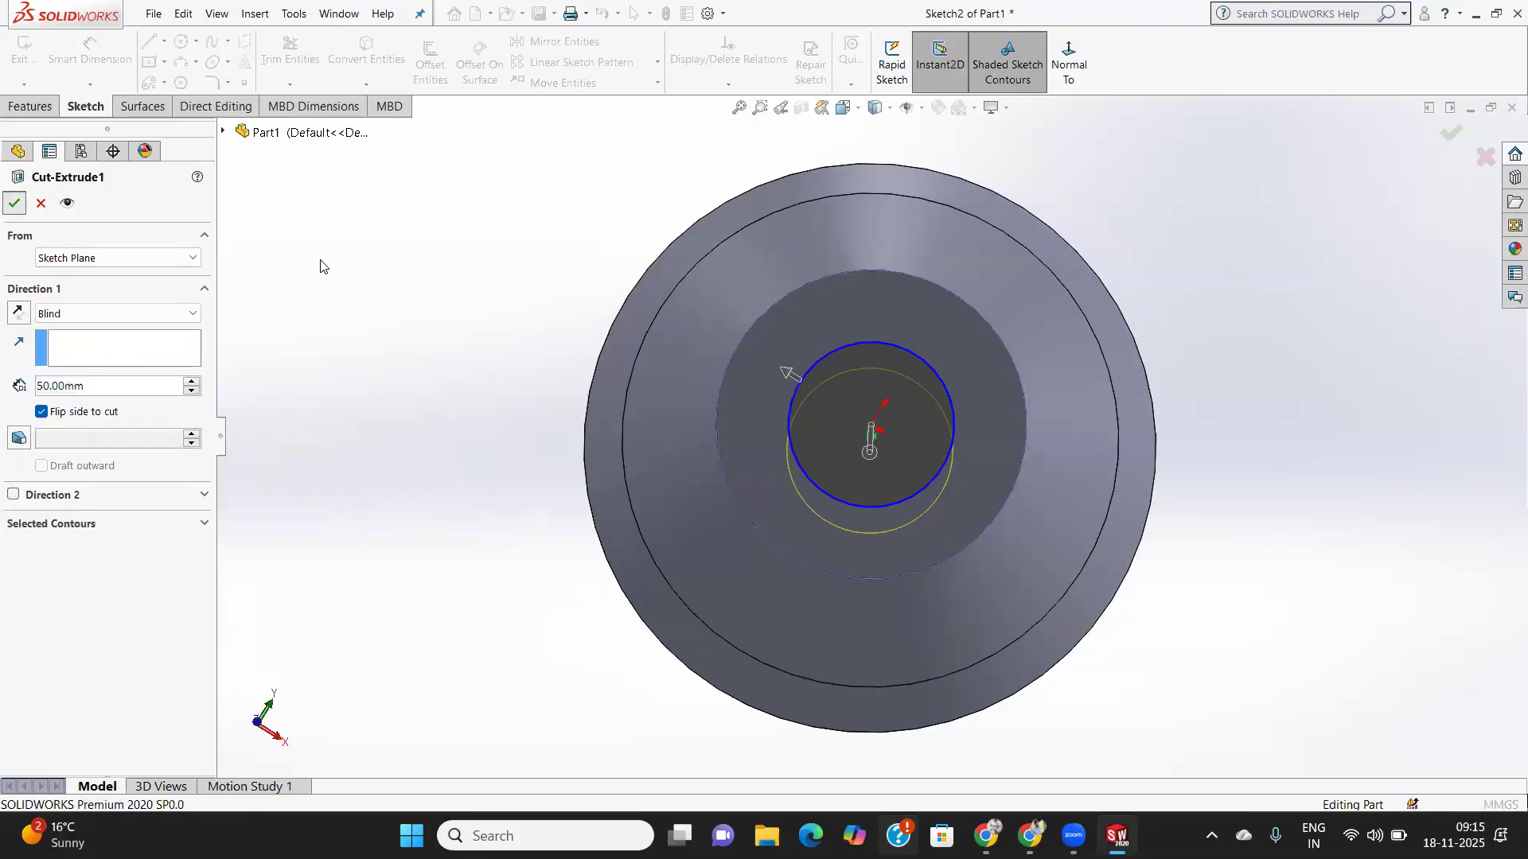
{"action": "key", "text": "ctrl+z"}
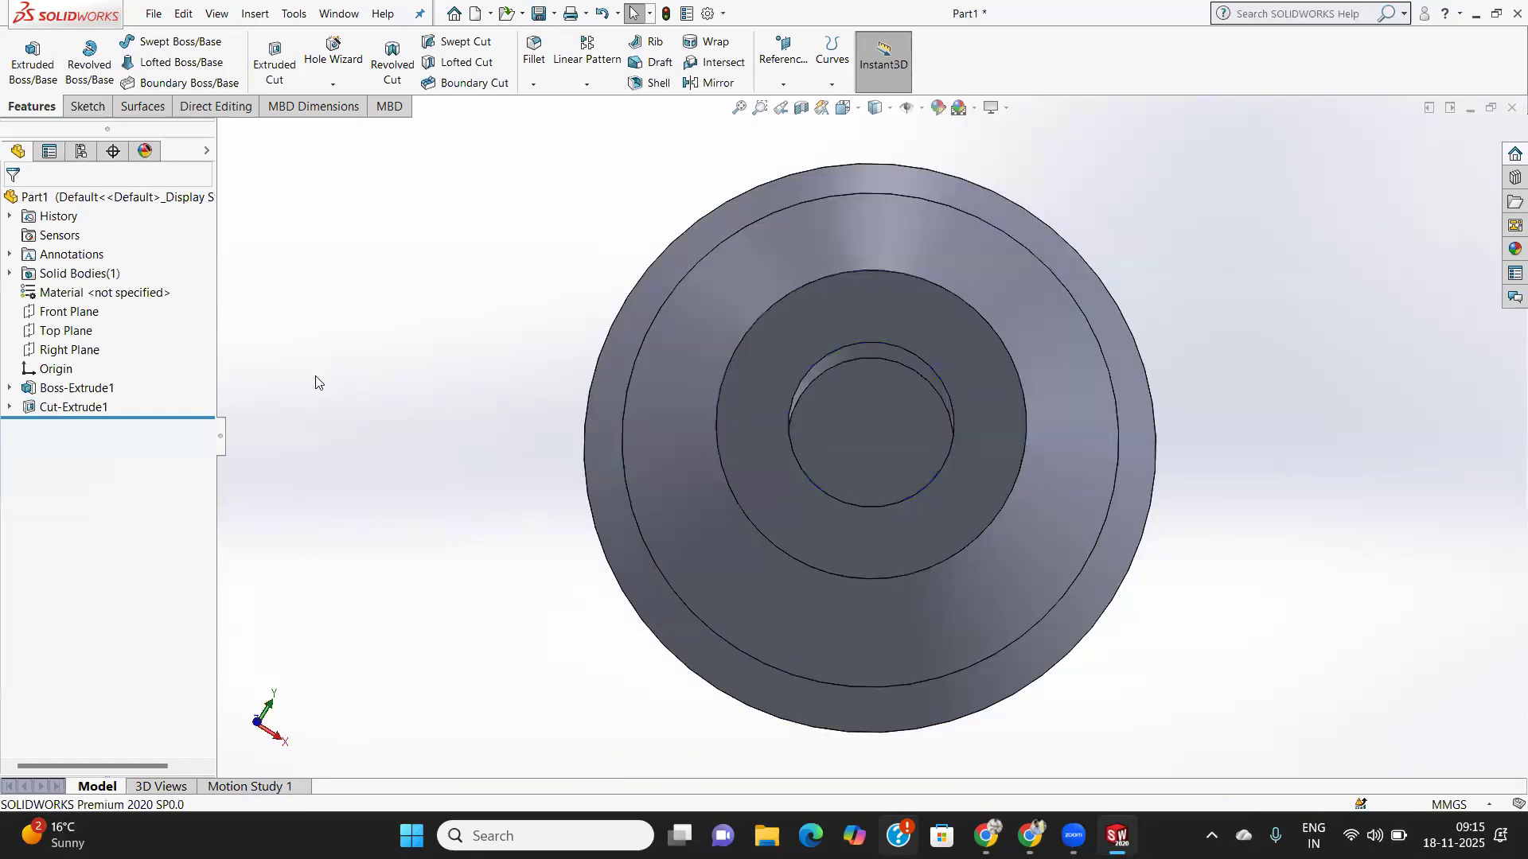
- Flip the 30 mm Cut-Extrude1 to cut outside the circle and orbit to check the boss
{"action": "left_click", "coordinate": [79, 407]}
{"action": "right_click", "coordinate": [85, 406]}
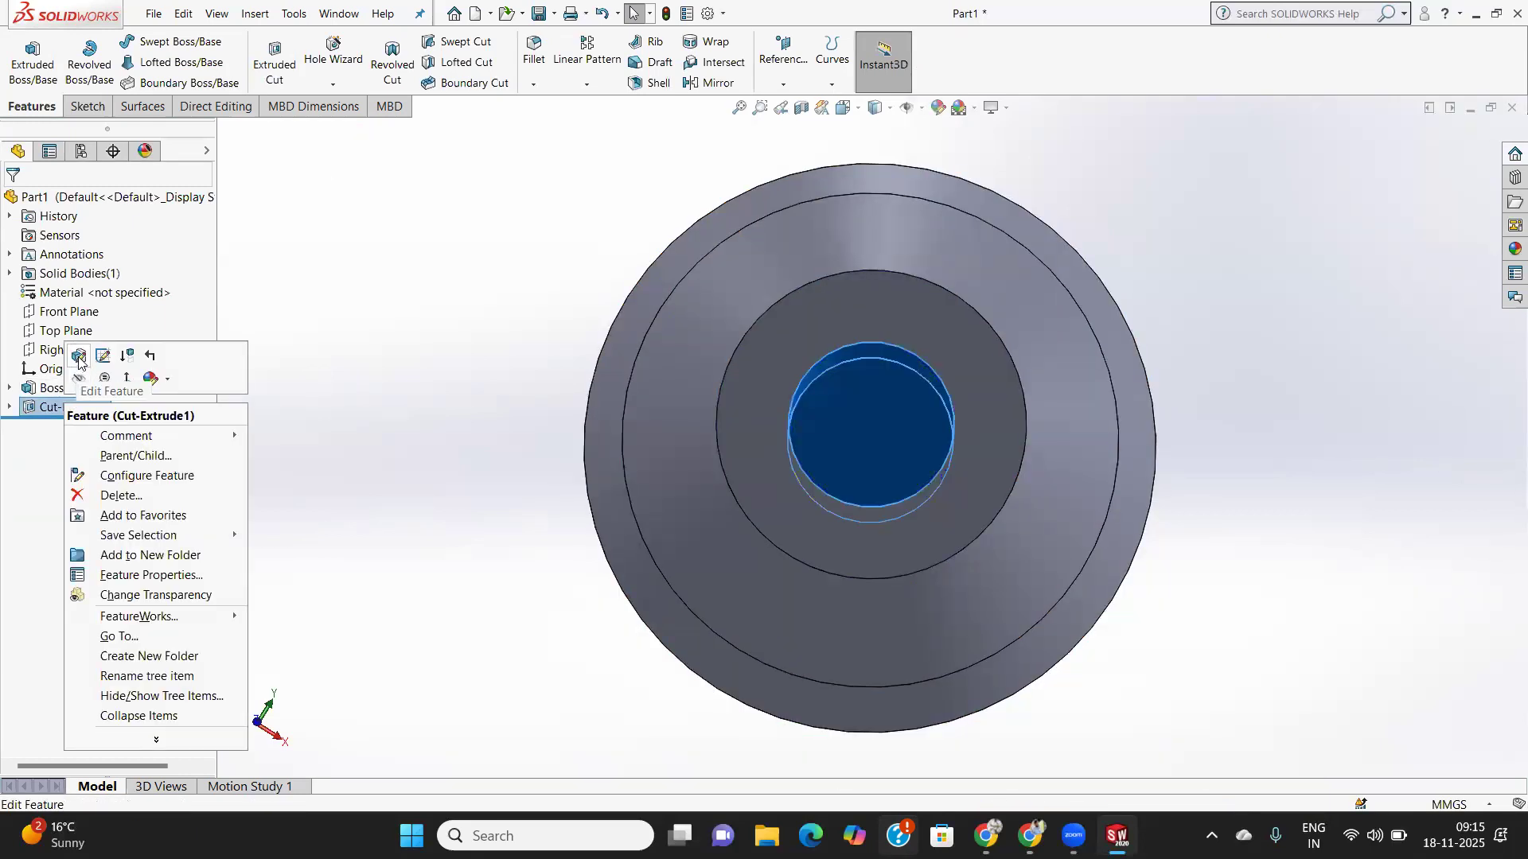
{"action": "left_click", "coordinate": [102, 356]}
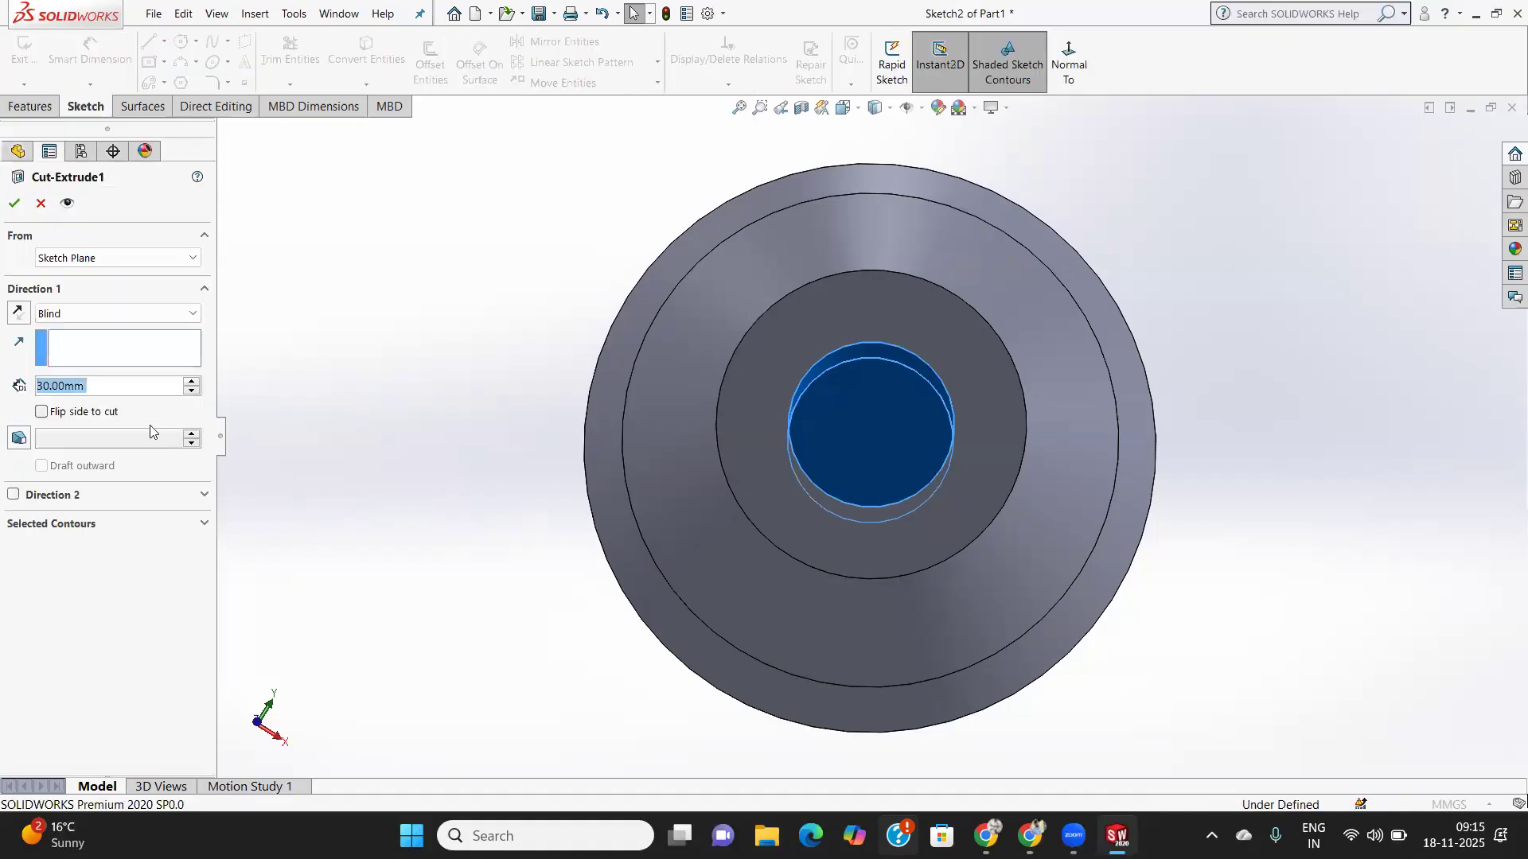
{"action": "left_click", "coordinate": [41, 412]}
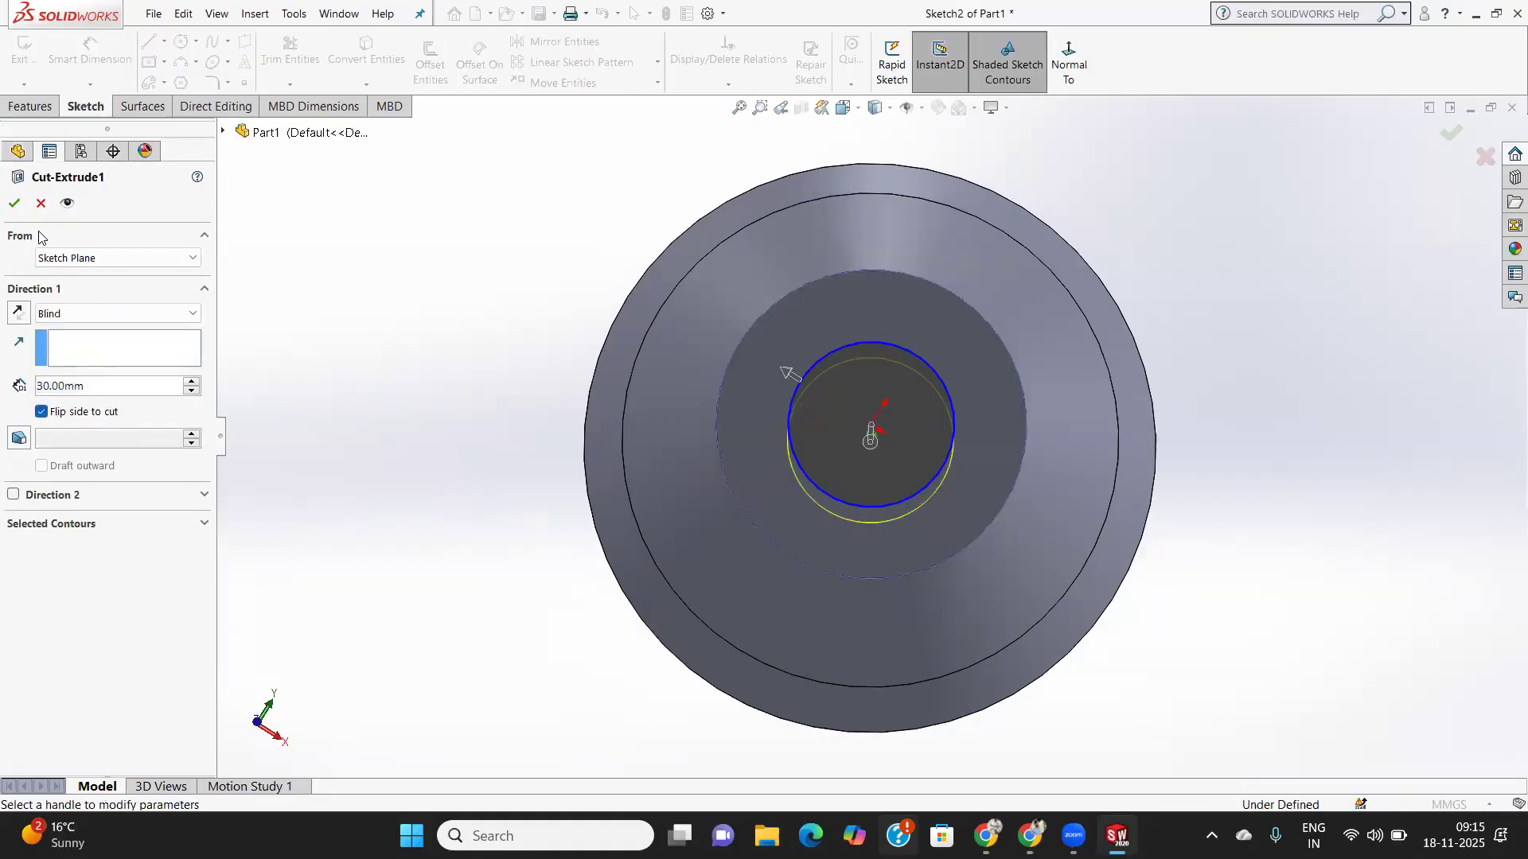
{"action": "left_click", "coordinate": [13, 203]}
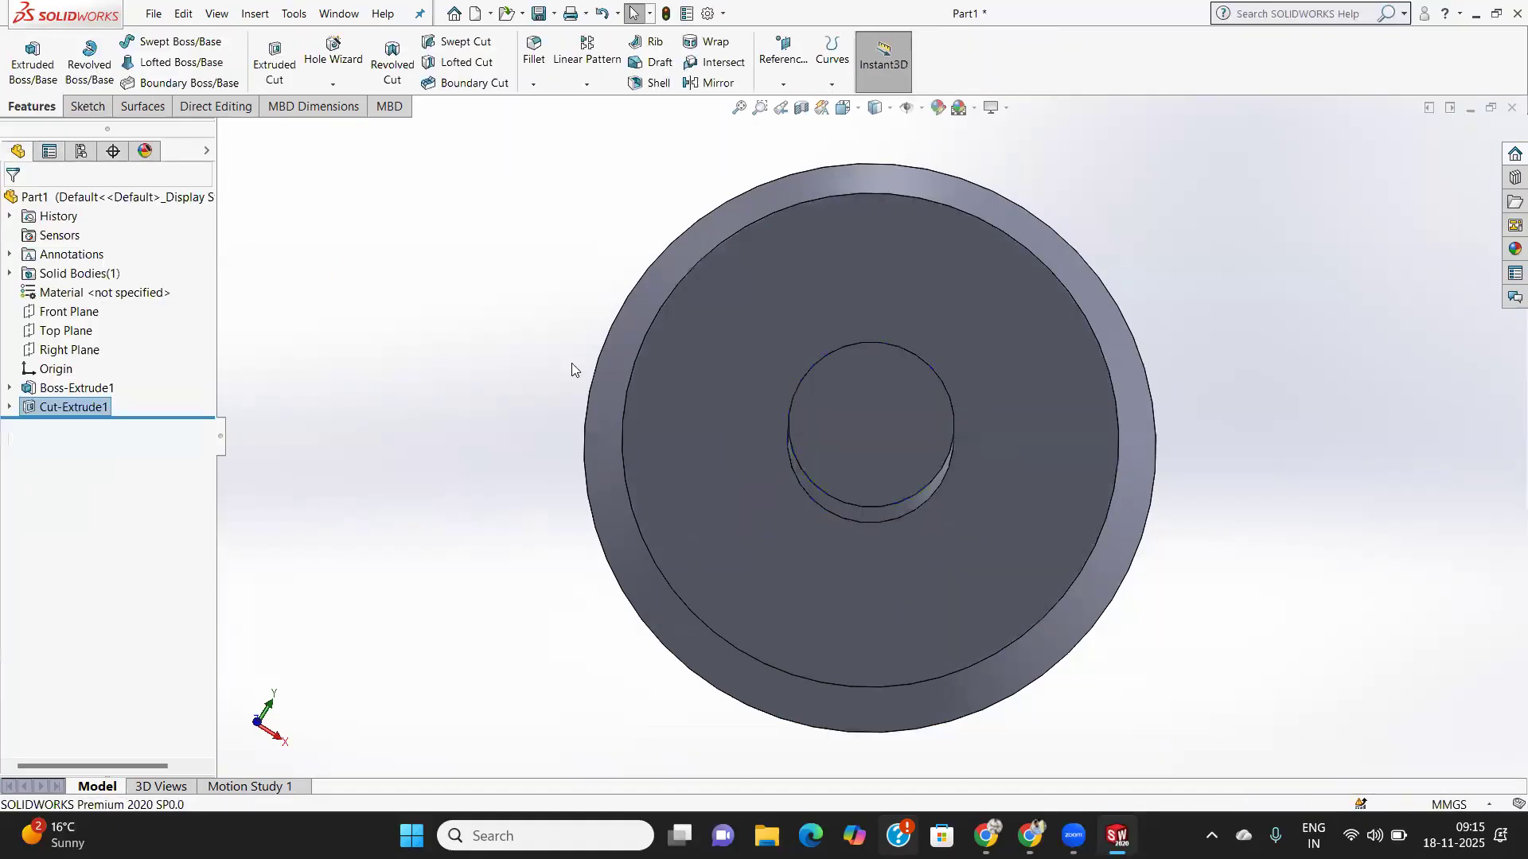
{"action": "middle_click_drag", "start_coordinate": [871, 477], "coordinate": [818, 331]}
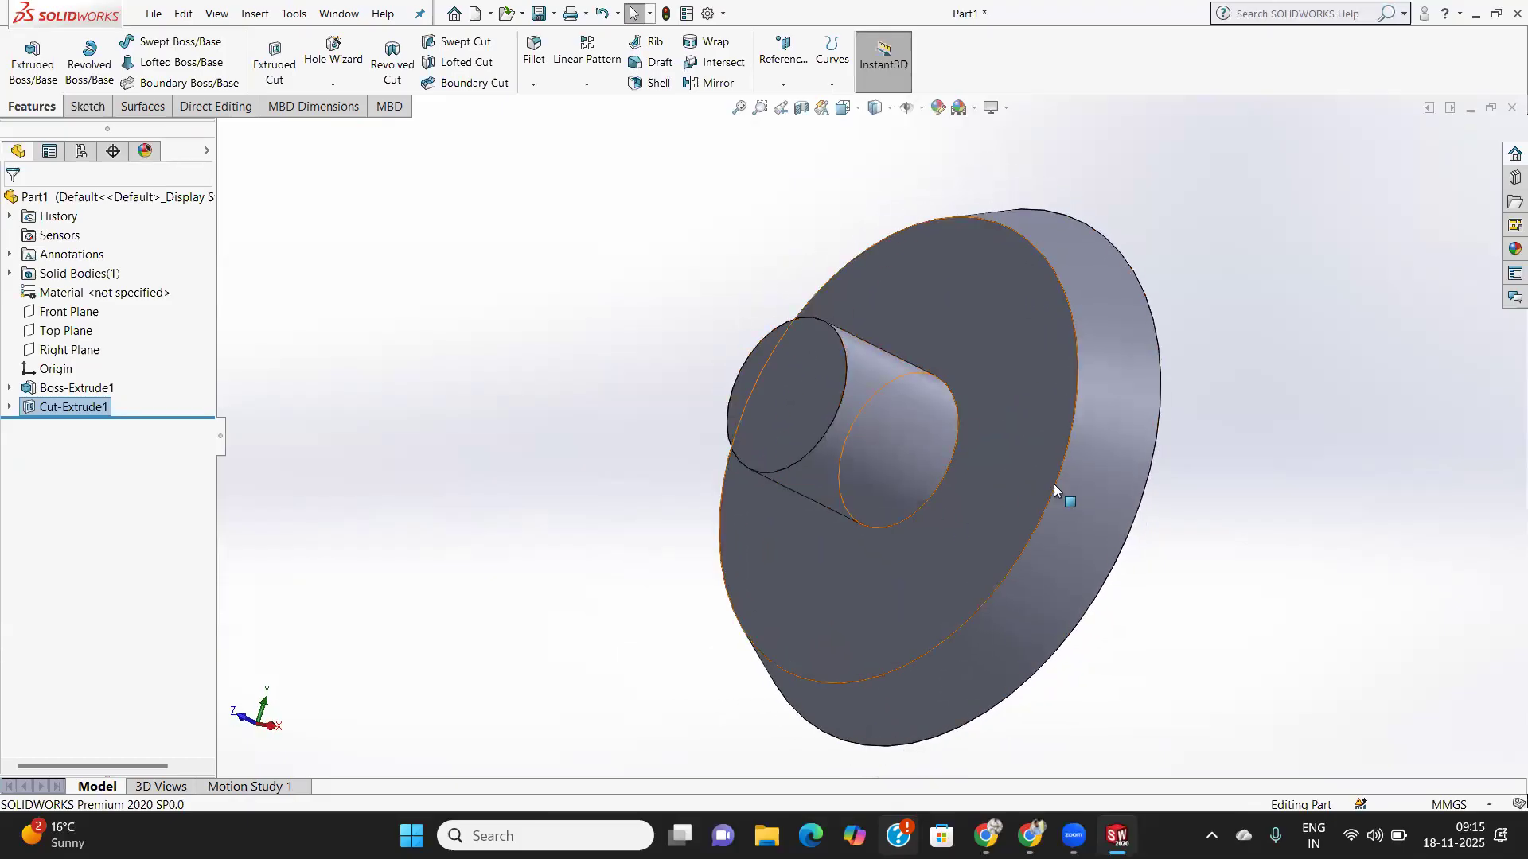
{"action": "middle_click_drag", "start_coordinate": [909, 486], "coordinate": [1023, 307]}
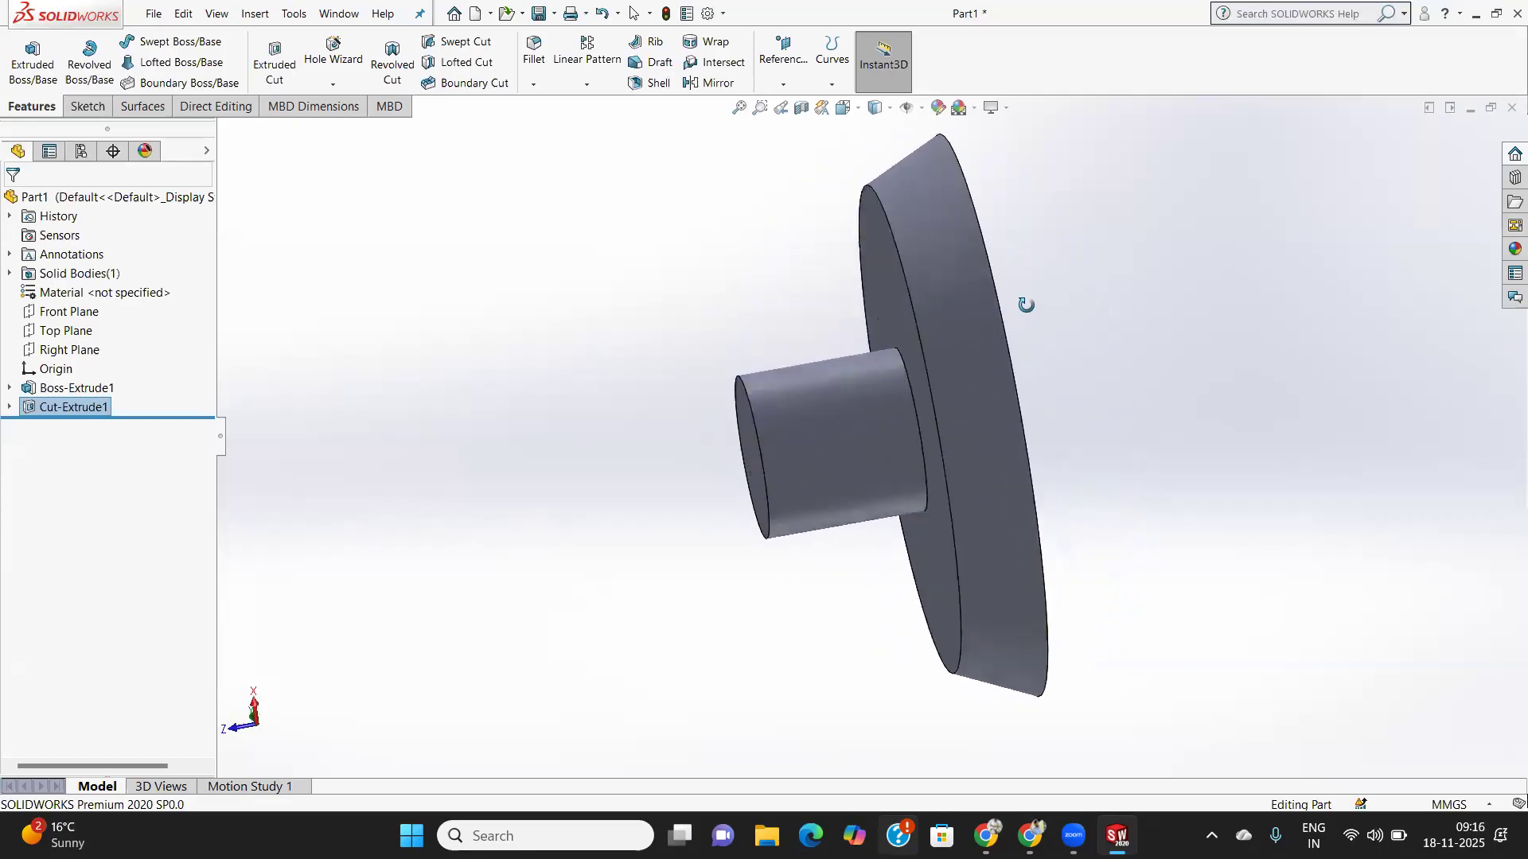
{"action": "middle_click_drag", "start_coordinate": [1036, 416], "coordinate": [1005, 445]}
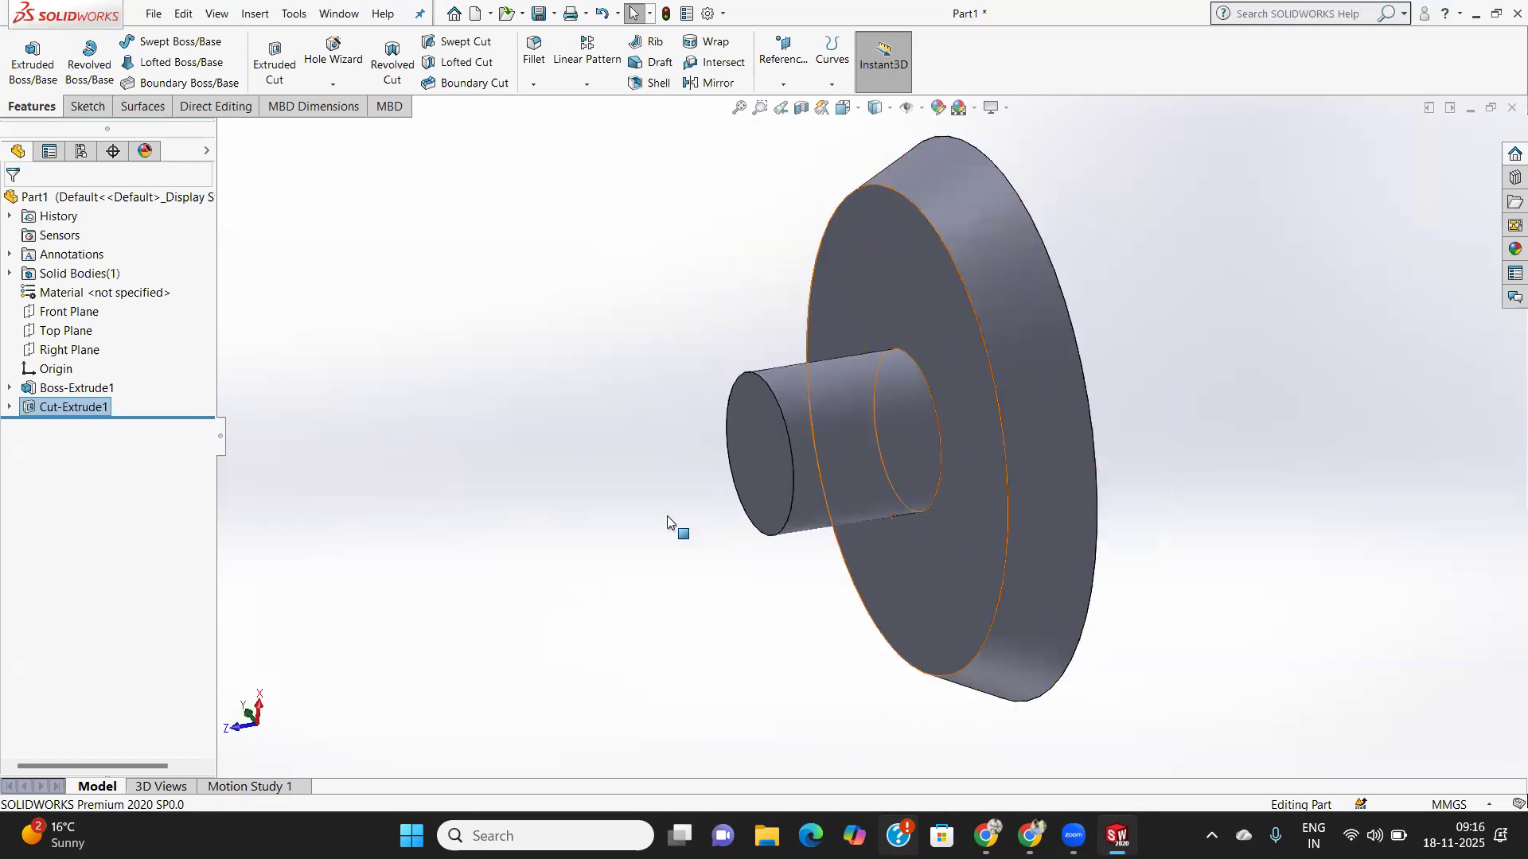
- Edit Cut-Extrude1 to add a 25° outward draft, with the cut side flipped
{"action": "right_click", "coordinate": [94, 409]}
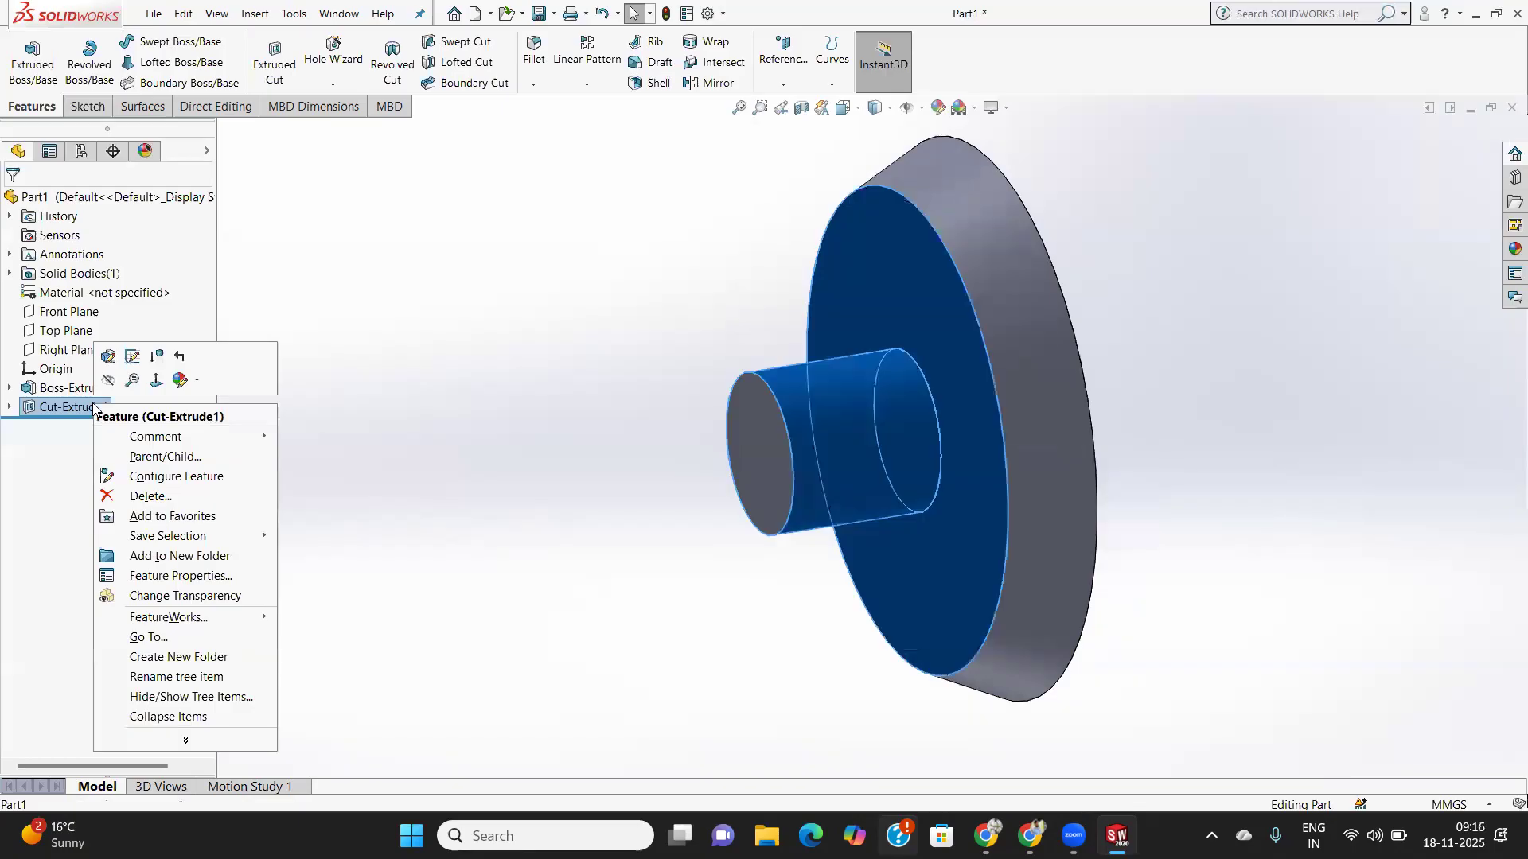
{"action": "left_click", "coordinate": [108, 358]}
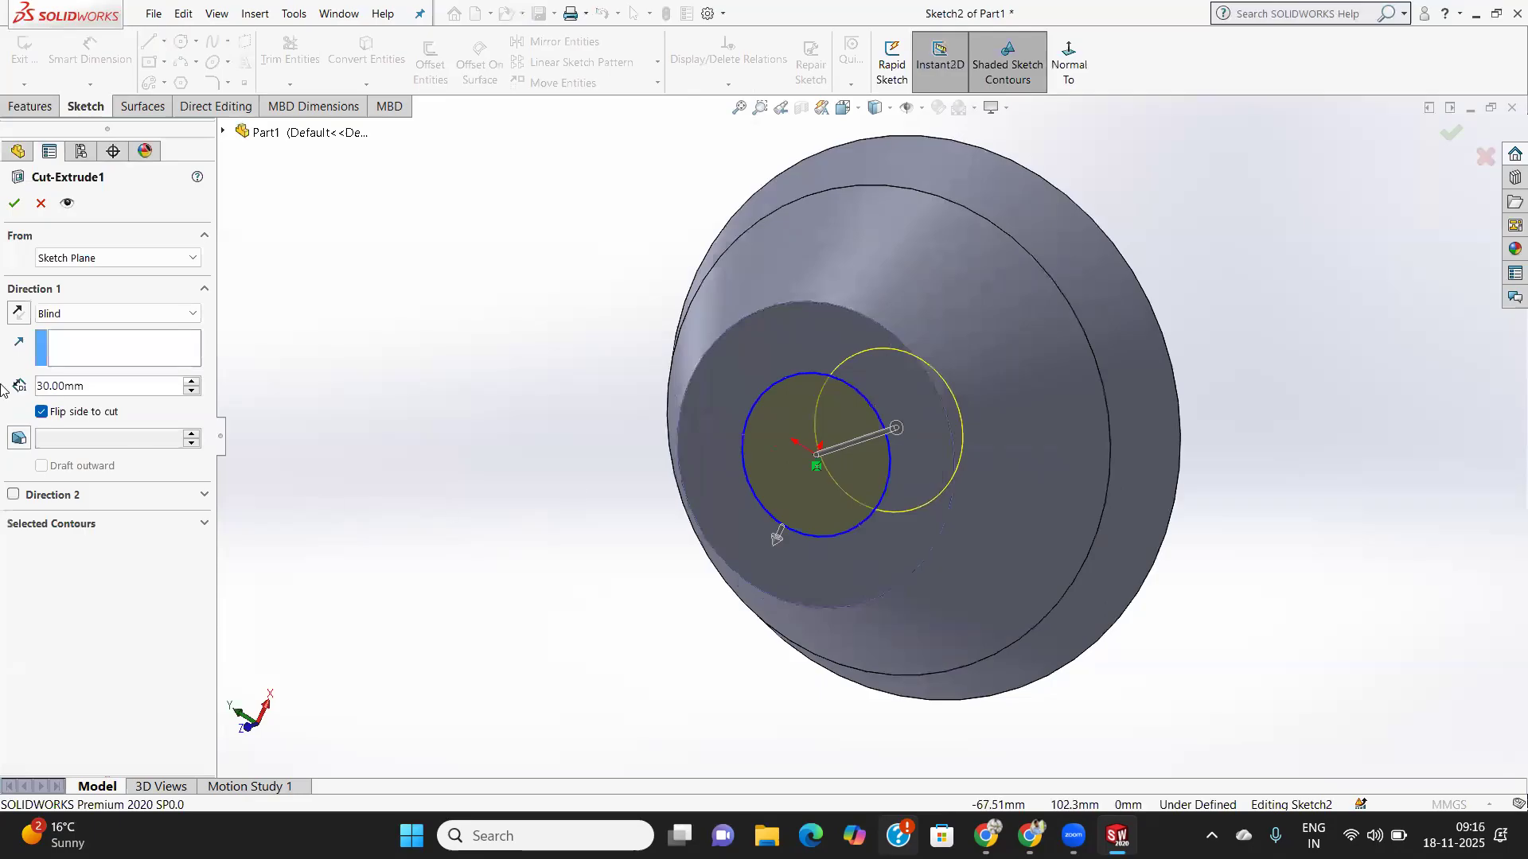
{"action": "left_click", "coordinate": [41, 412]}
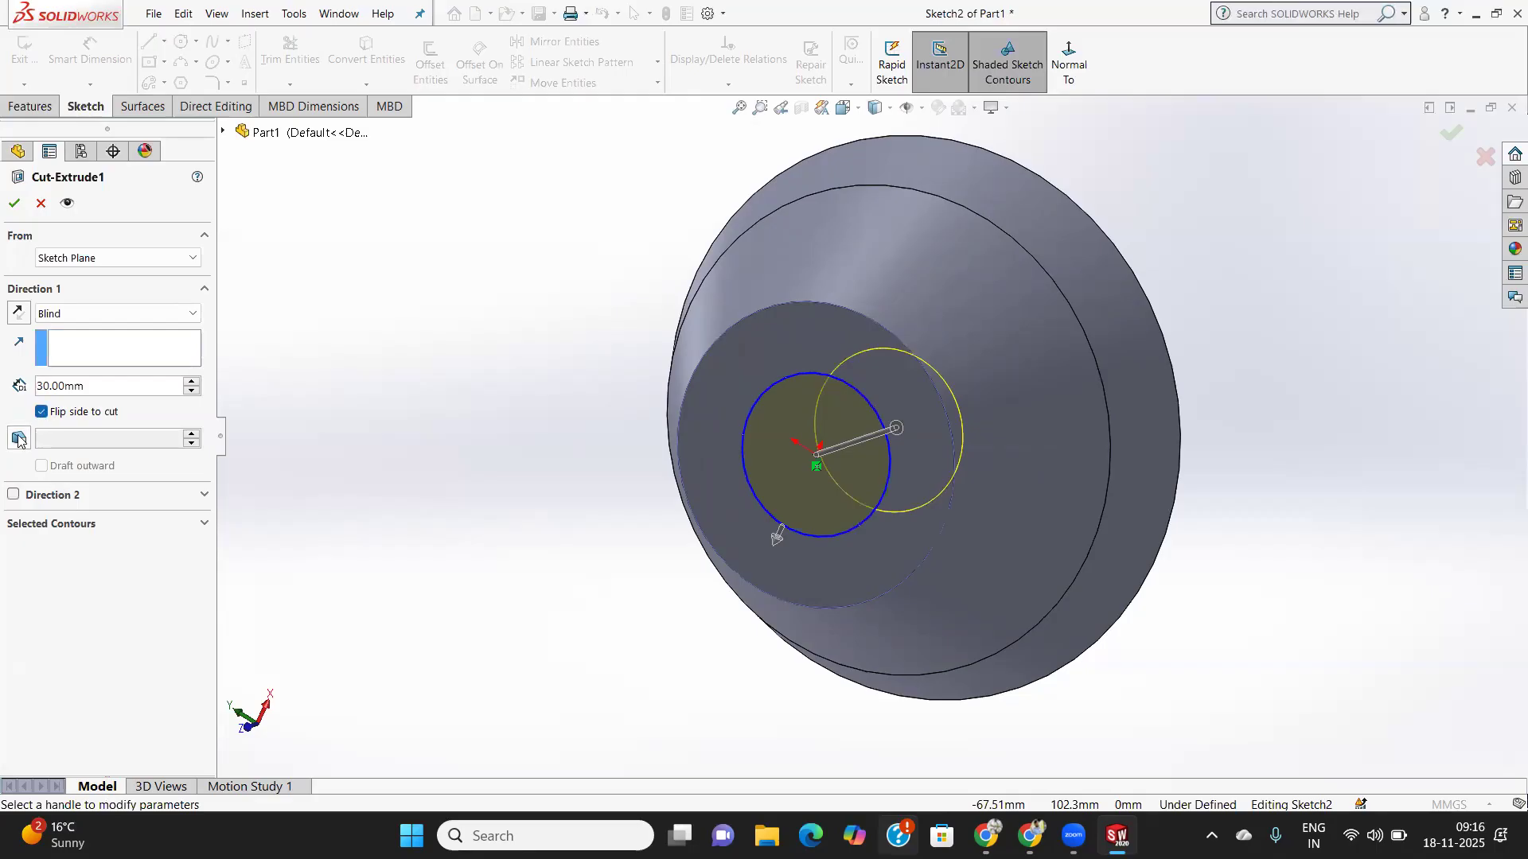
{"action": "left_click", "coordinate": [18, 439]}
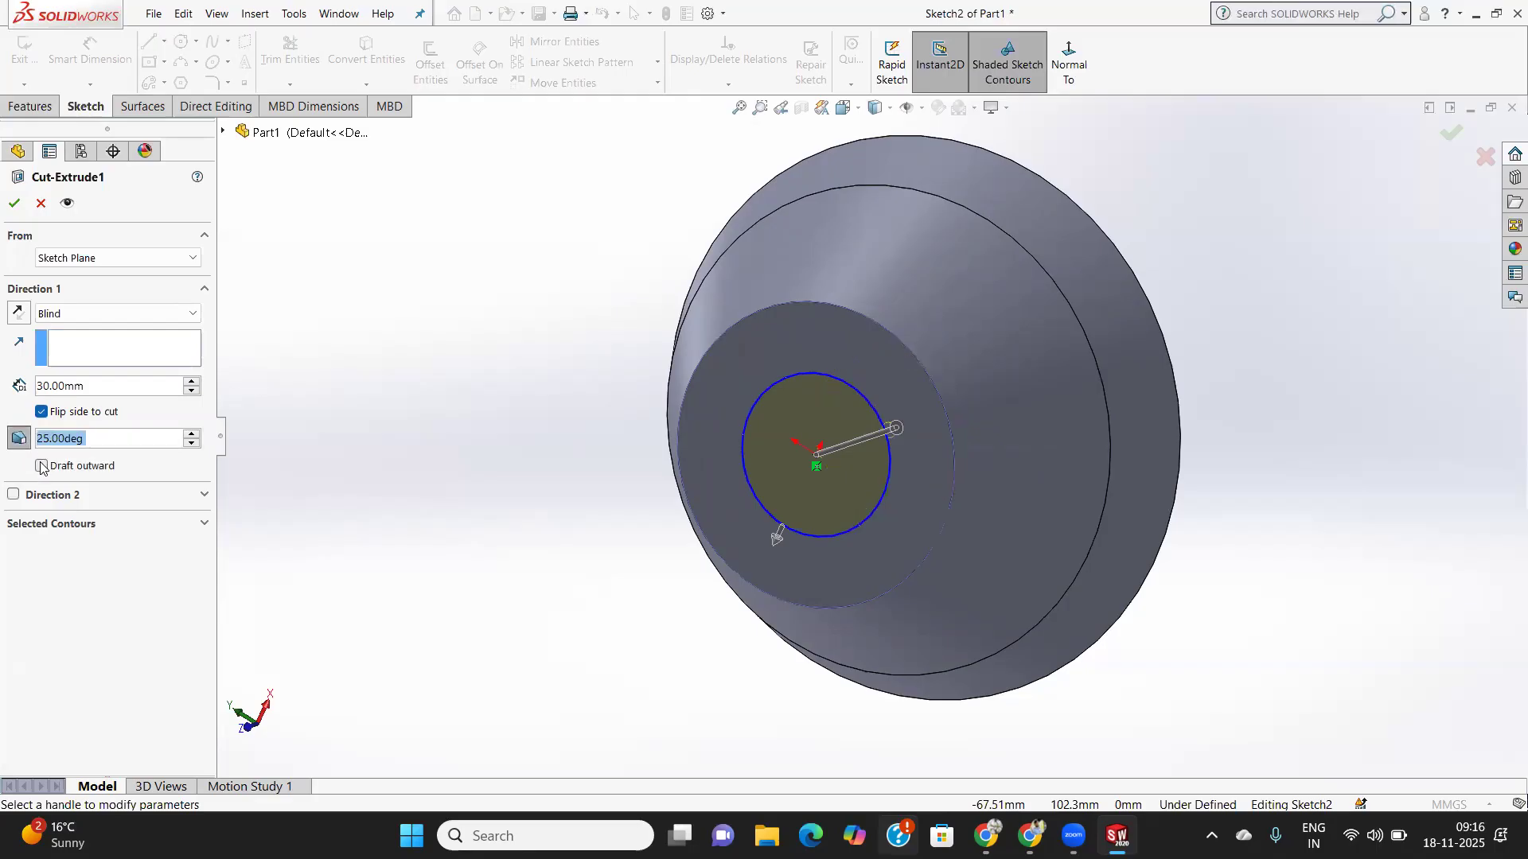
{"action": "left_click", "coordinate": [43, 466]}
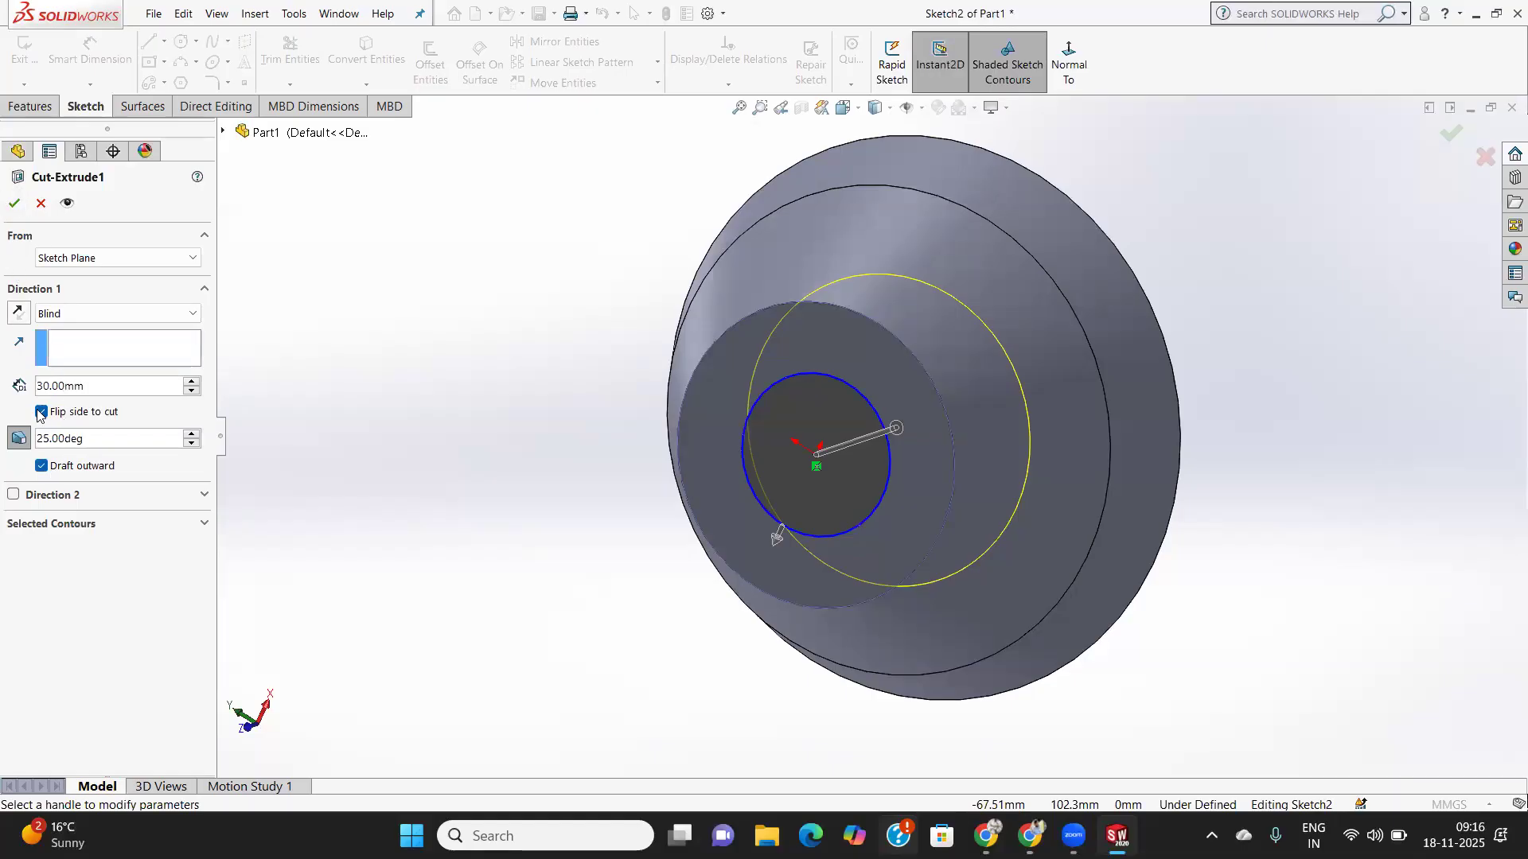
{"action": "left_click", "coordinate": [17, 203]}
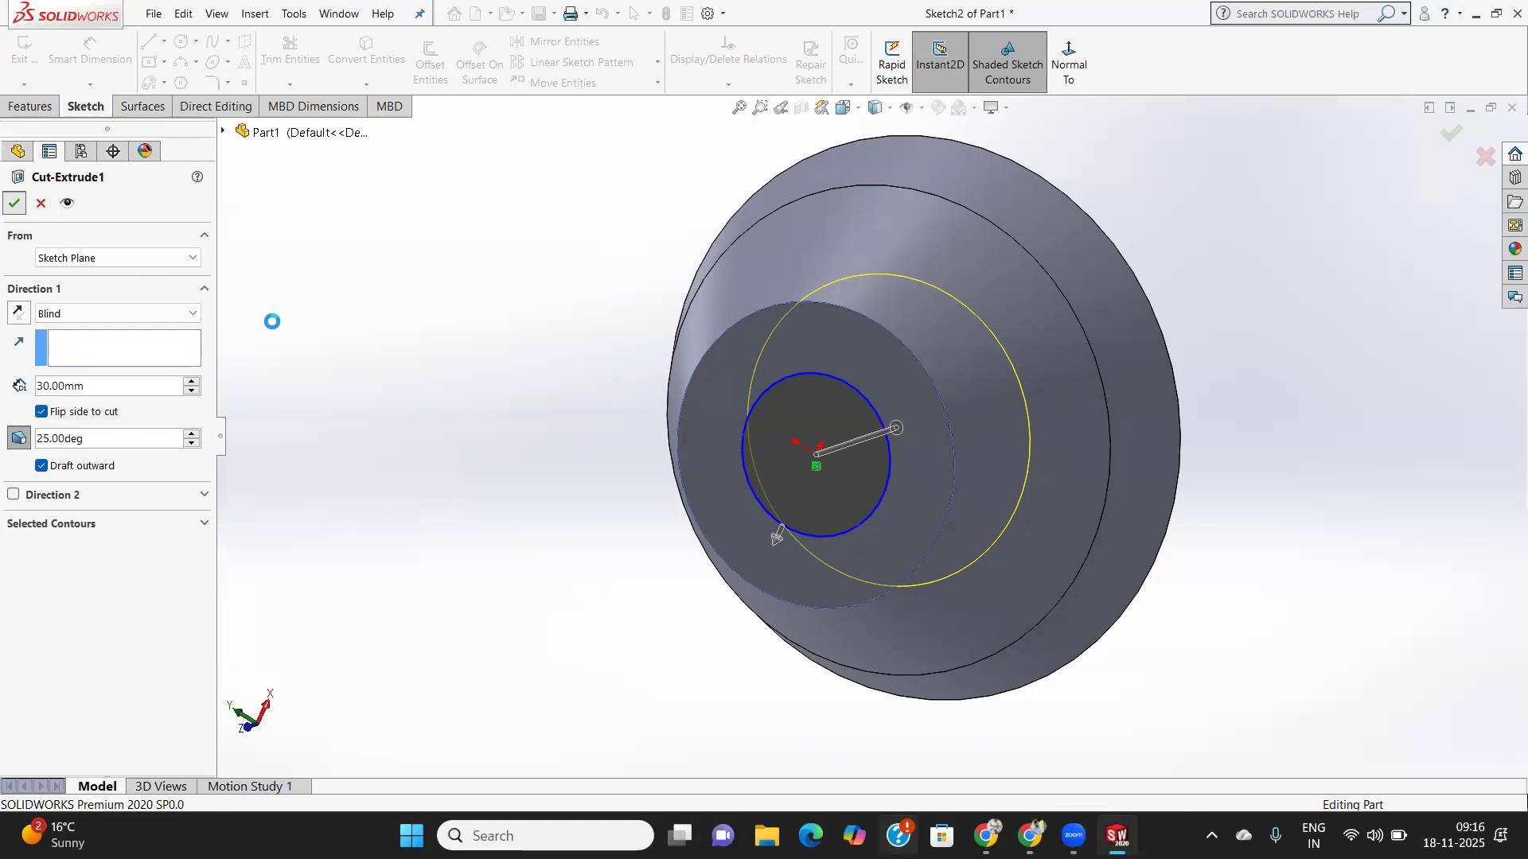
{"action": "middle_click_drag", "start_coordinate": [512, 429], "coordinate": [869, 667]}
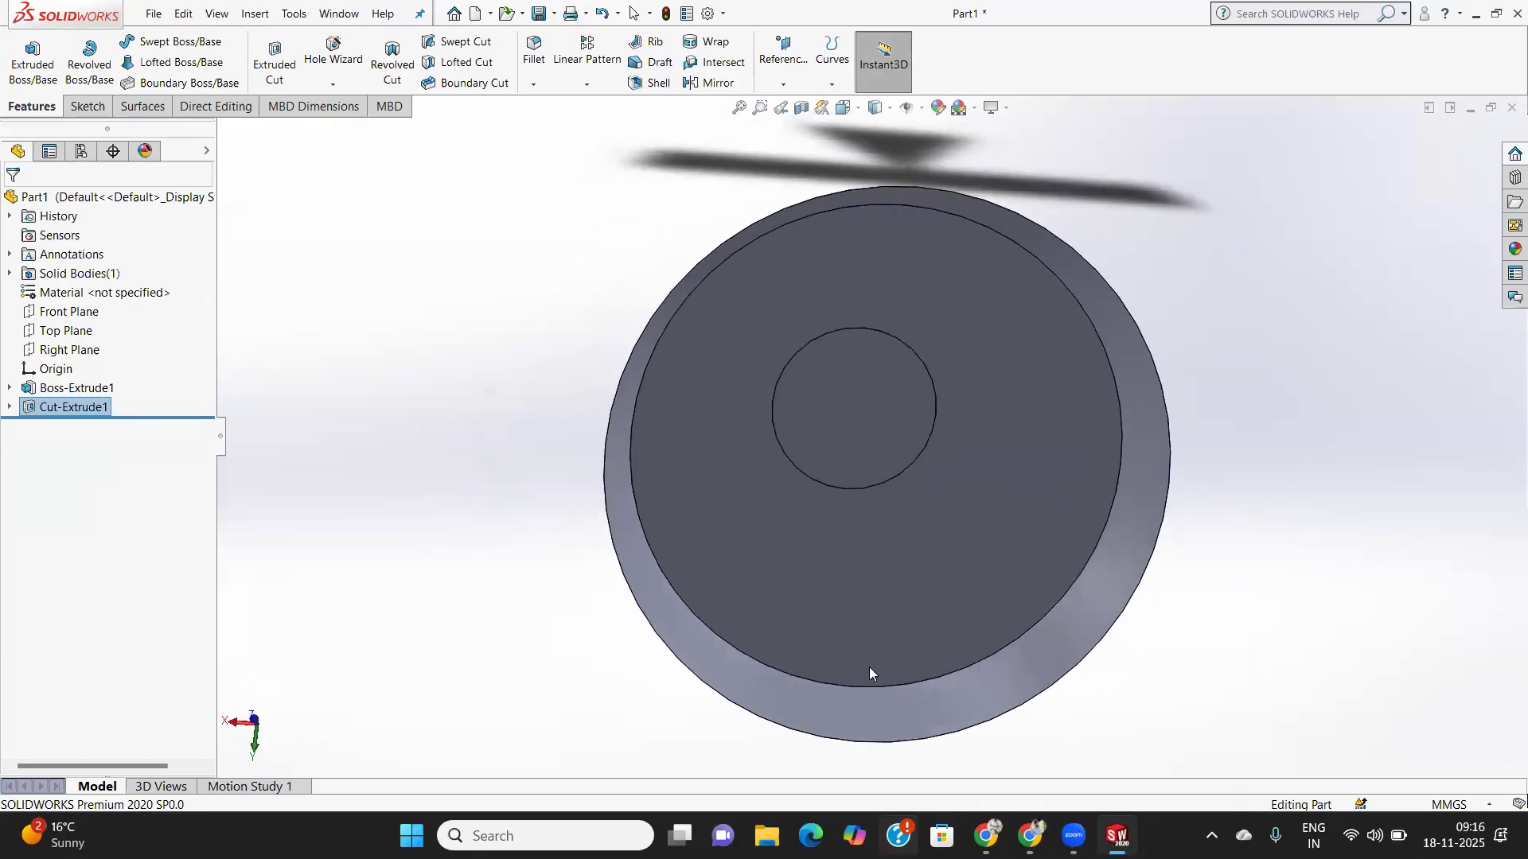
- Unflip the cut so it removes material inside the circle, then inspect the tapered hole
{"action": "right_click", "coordinate": [71, 408]}
{"action": "left_click", "coordinate": [73, 363]}
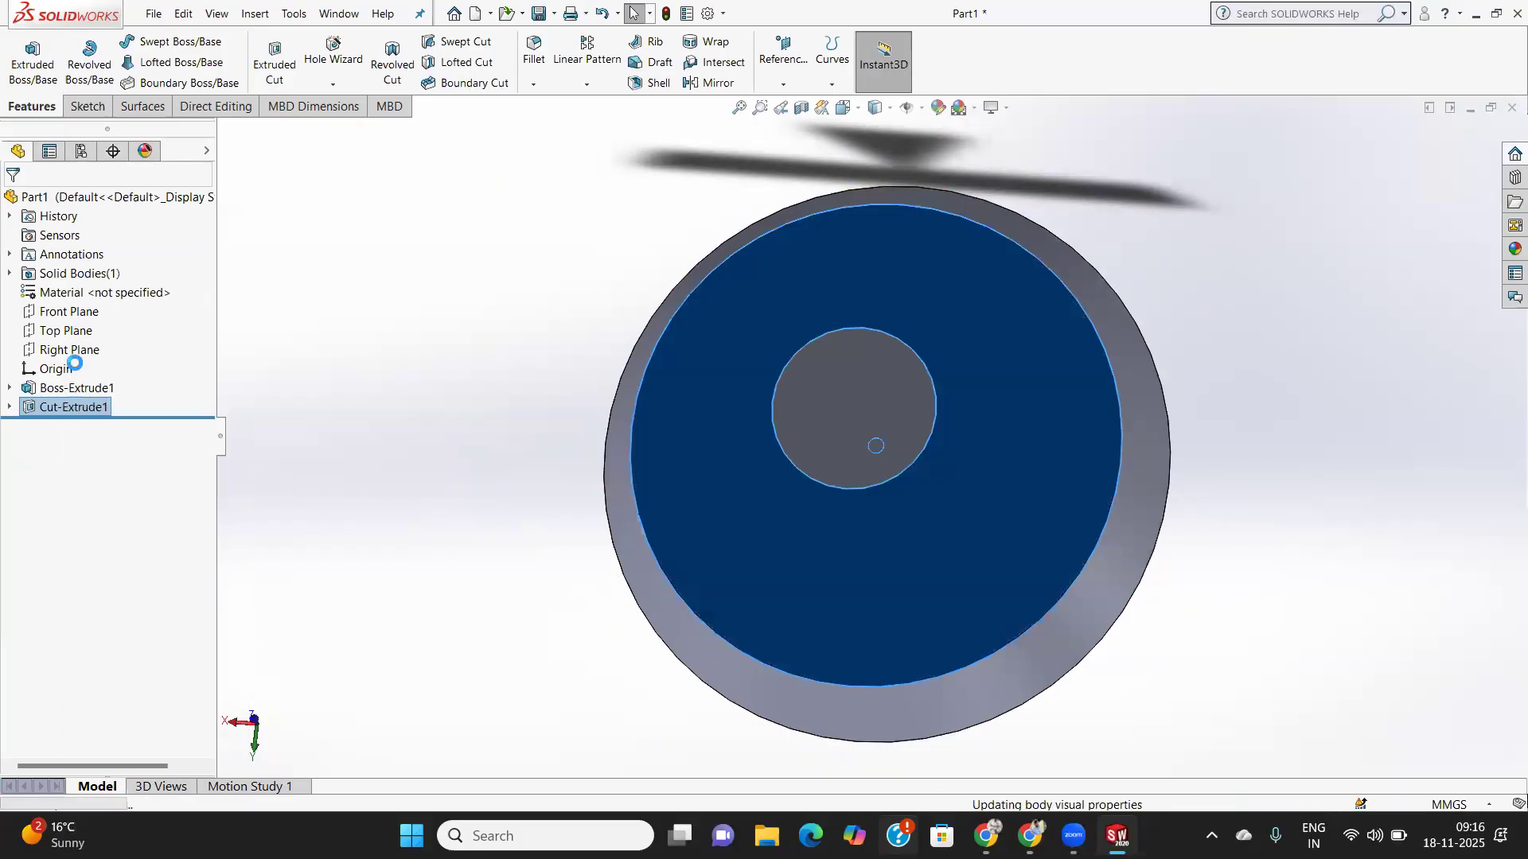
{"action": "left_click", "coordinate": [42, 411]}
{"action": "left_click", "coordinate": [16, 204]}
{"action": "middle_click_drag", "start_coordinate": [654, 411], "coordinate": [656, 537]}
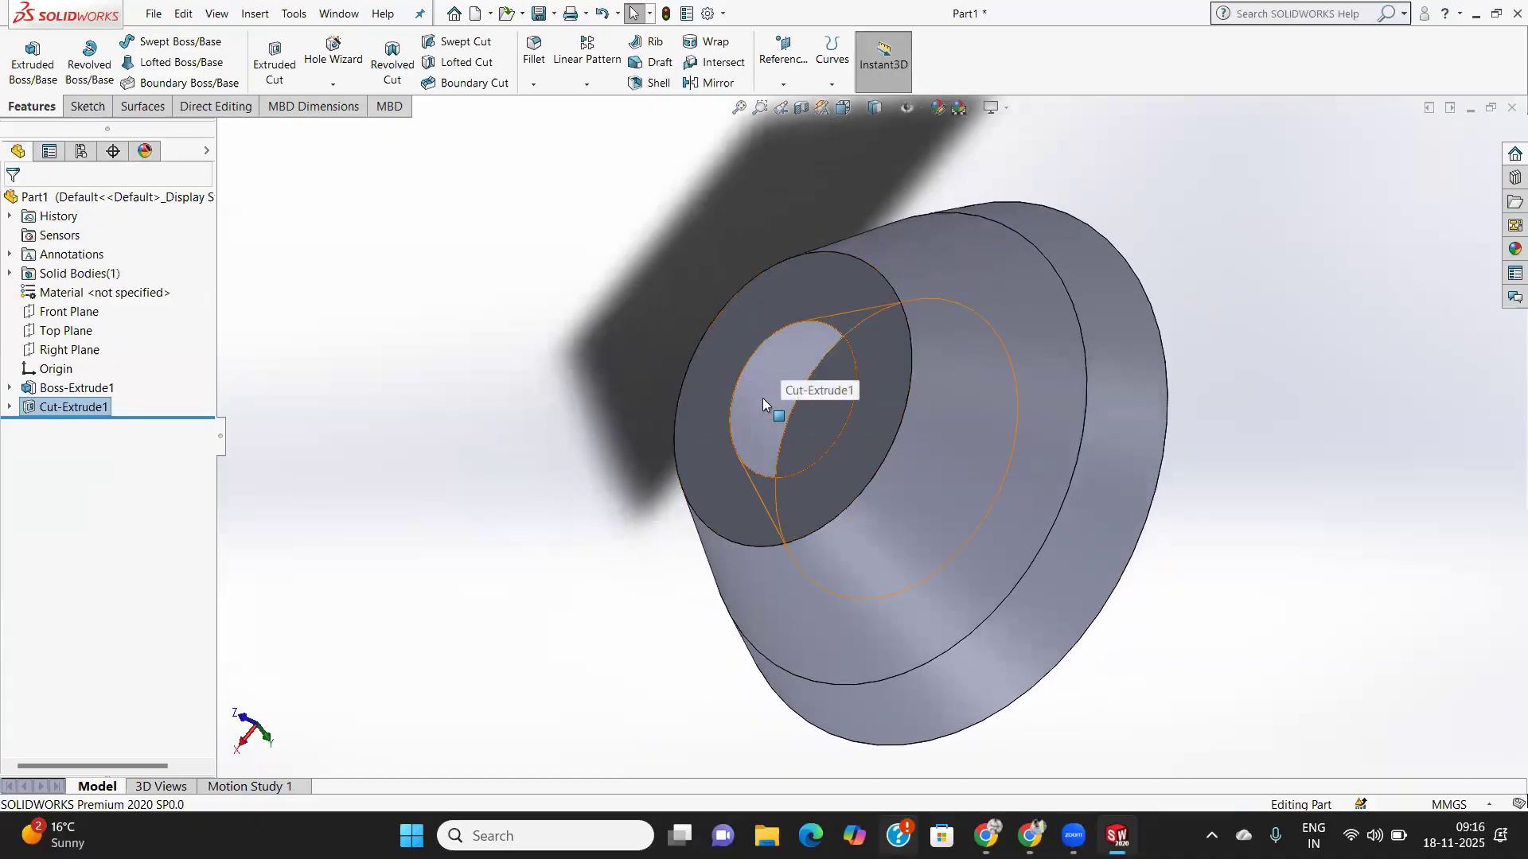
{"action": "middle_click_drag", "start_coordinate": [763, 398], "coordinate": [850, 310]}
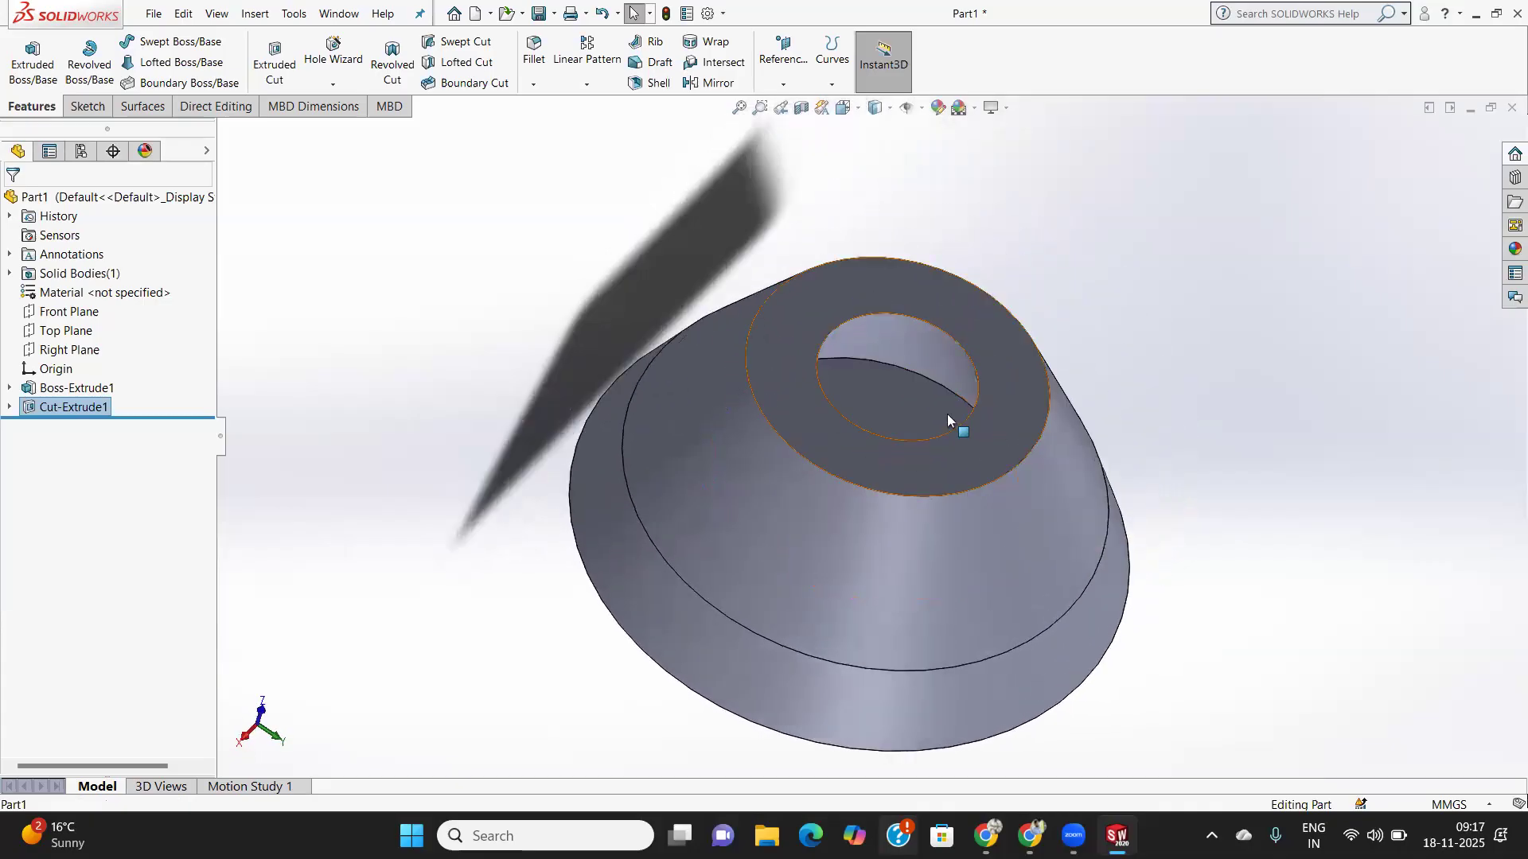
{"action": "middle_click_drag", "start_coordinate": [855, 405], "coordinate": [845, 457]}
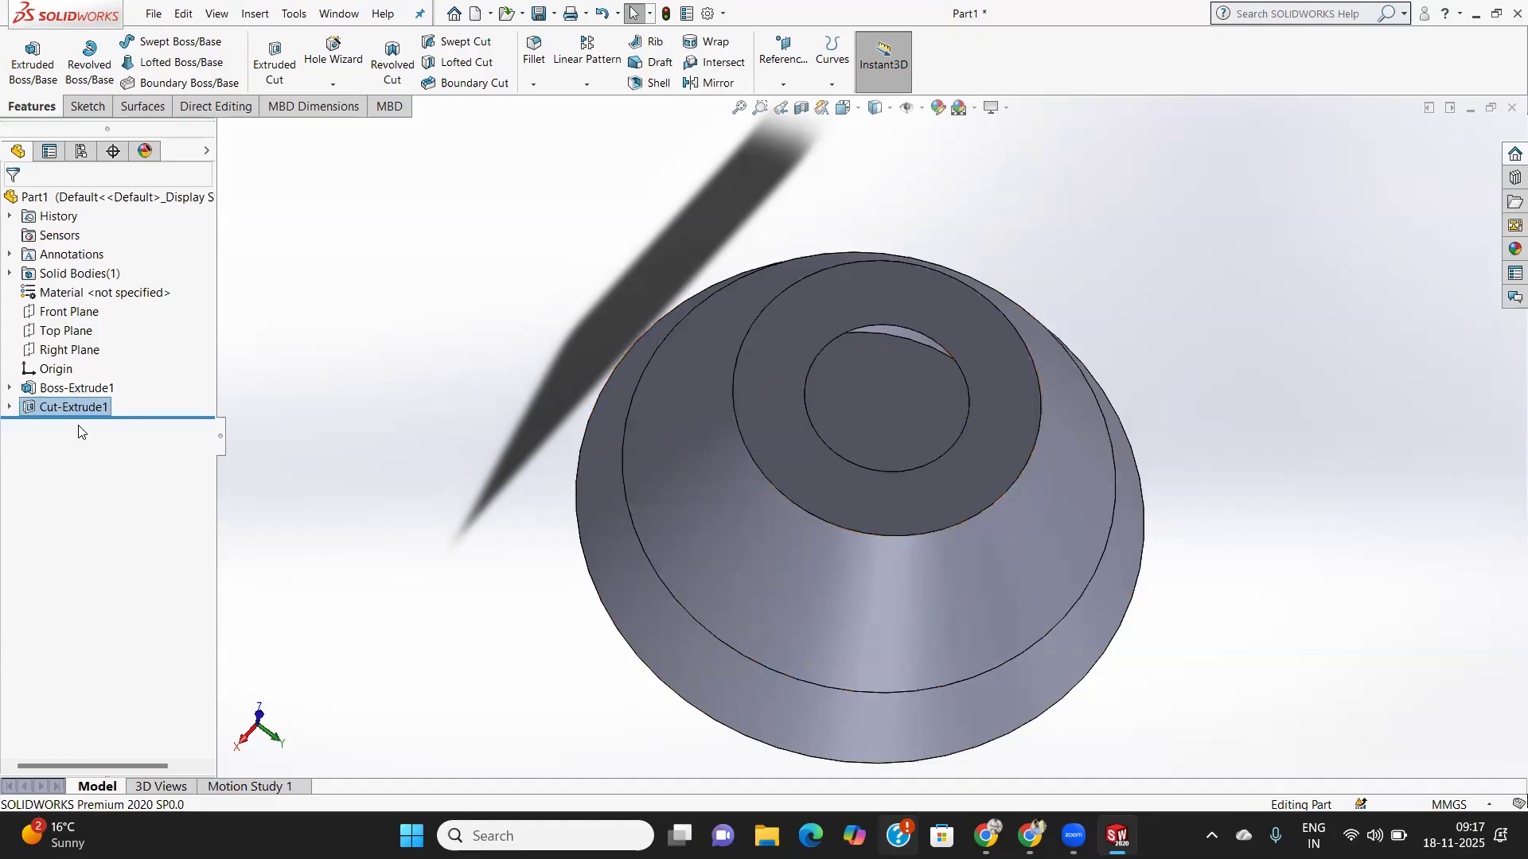
{"action": "middle_click_drag", "start_coordinate": [891, 423], "coordinate": [864, 317]}
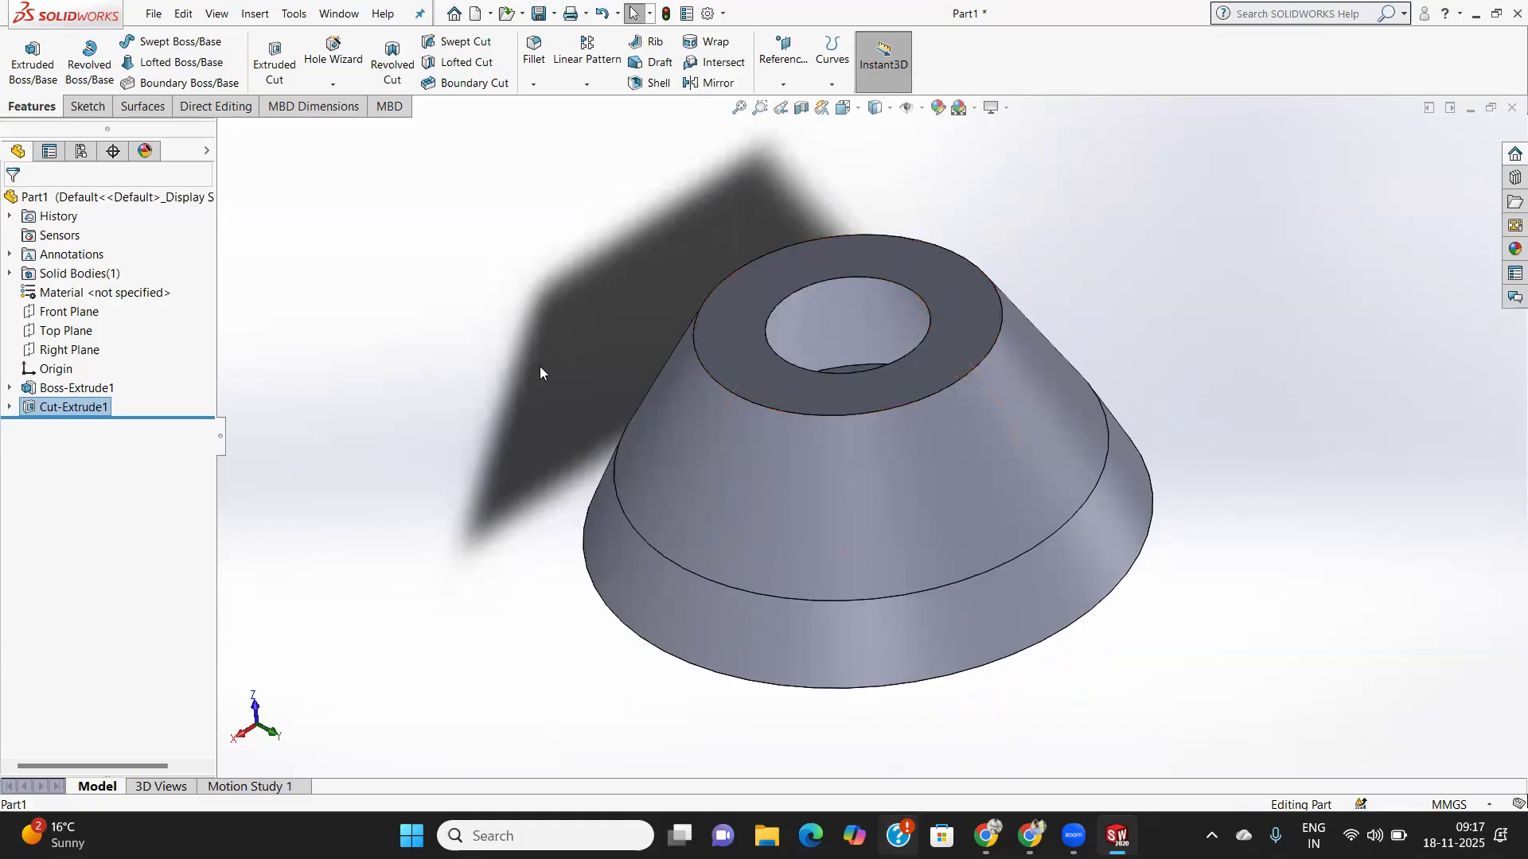
{"action": "middle_click_drag", "start_coordinate": [565, 355], "coordinate": [575, 508]}
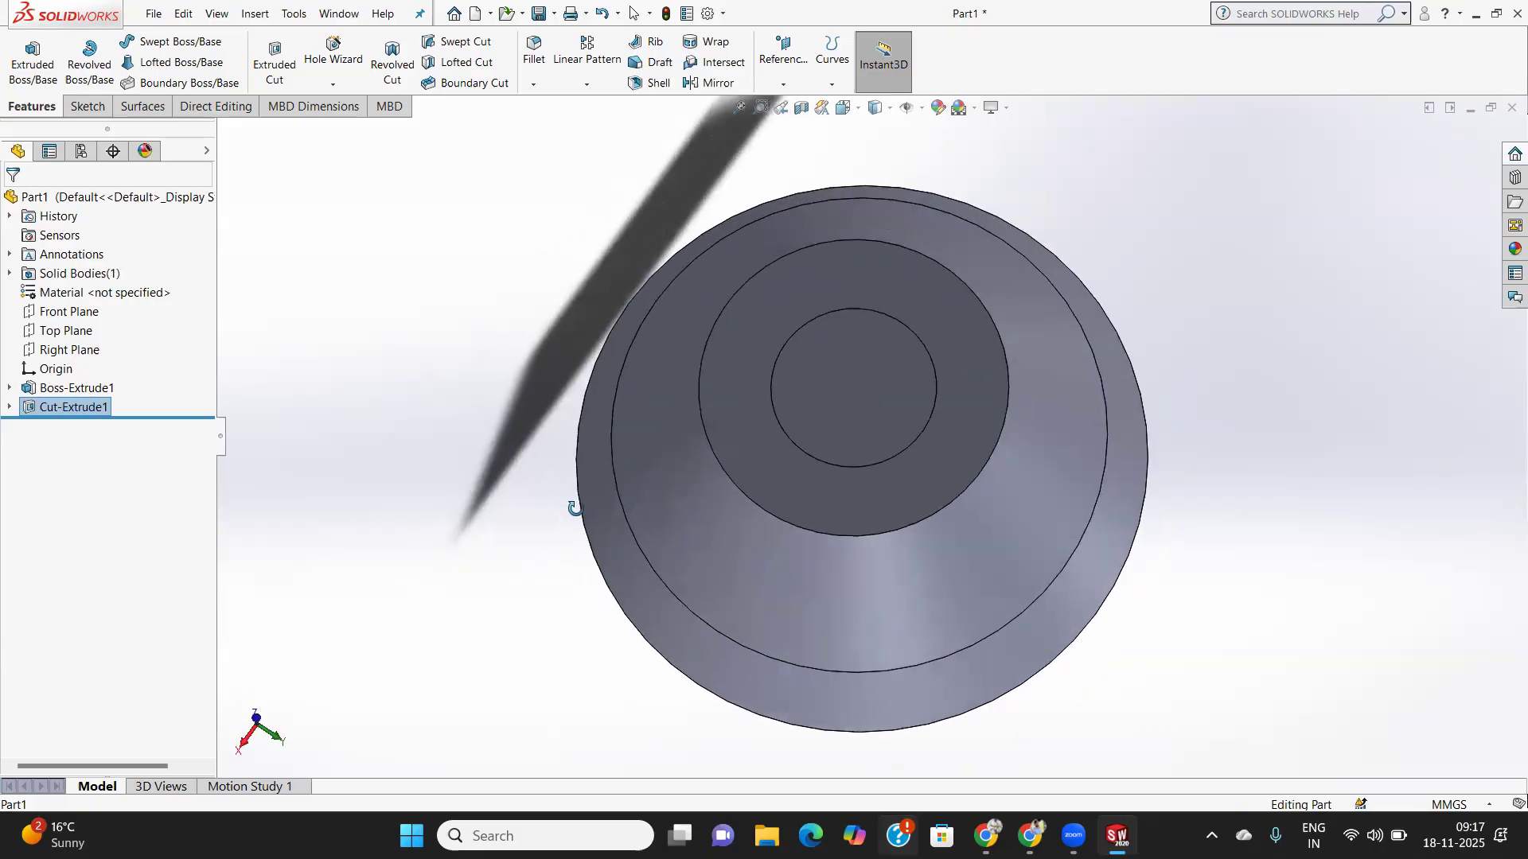
- Create a new part and start a sketch on its Front Plane
{"action": "left_click", "coordinate": [154, 14]}
{"action": "mouse_move", "coordinate": [183, 13]}
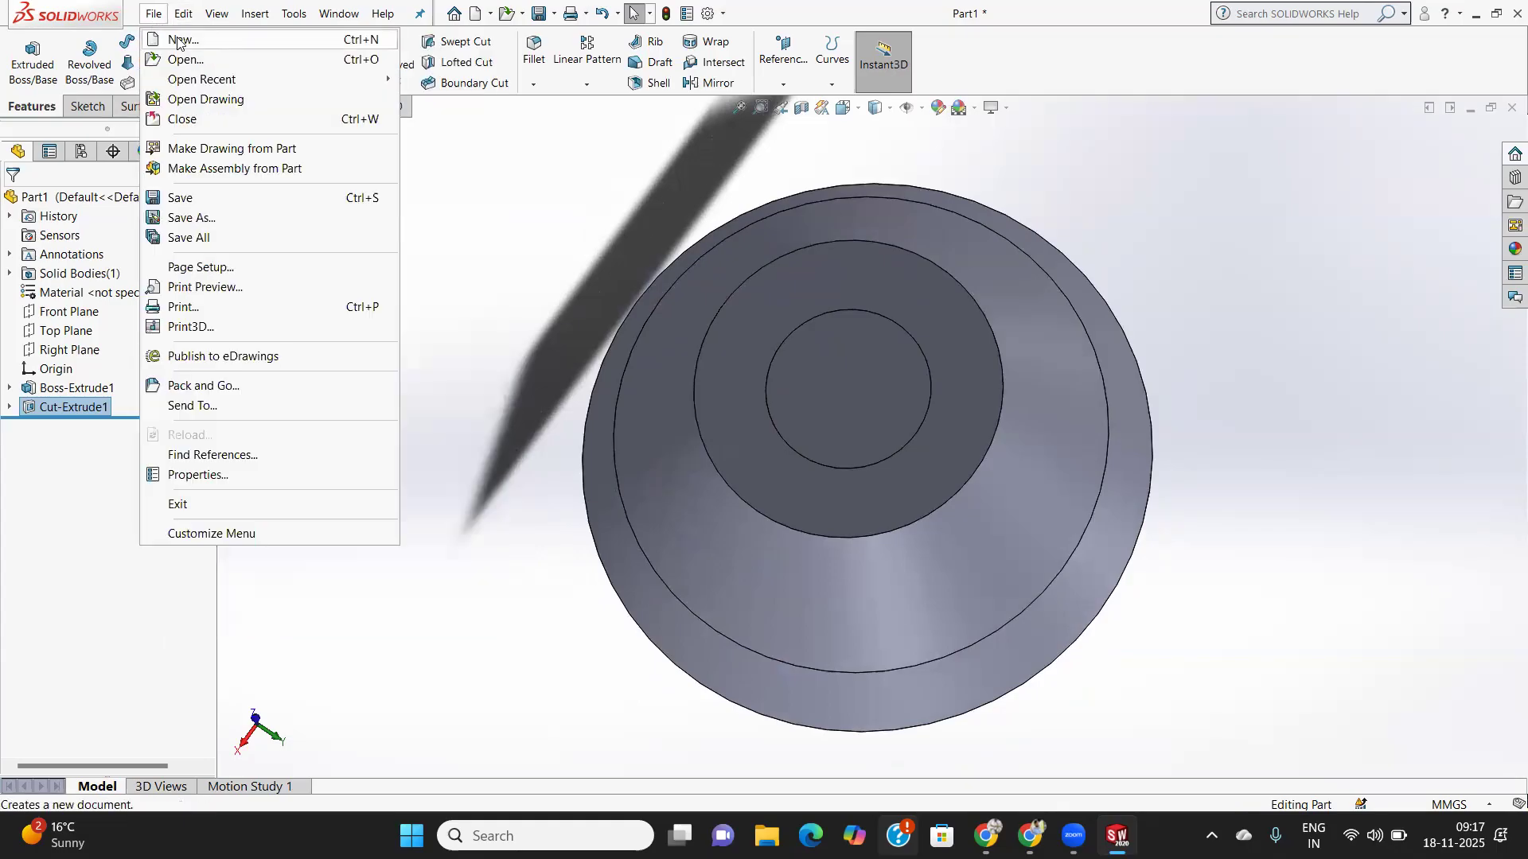
{"action": "left_click", "coordinate": [167, 38]}
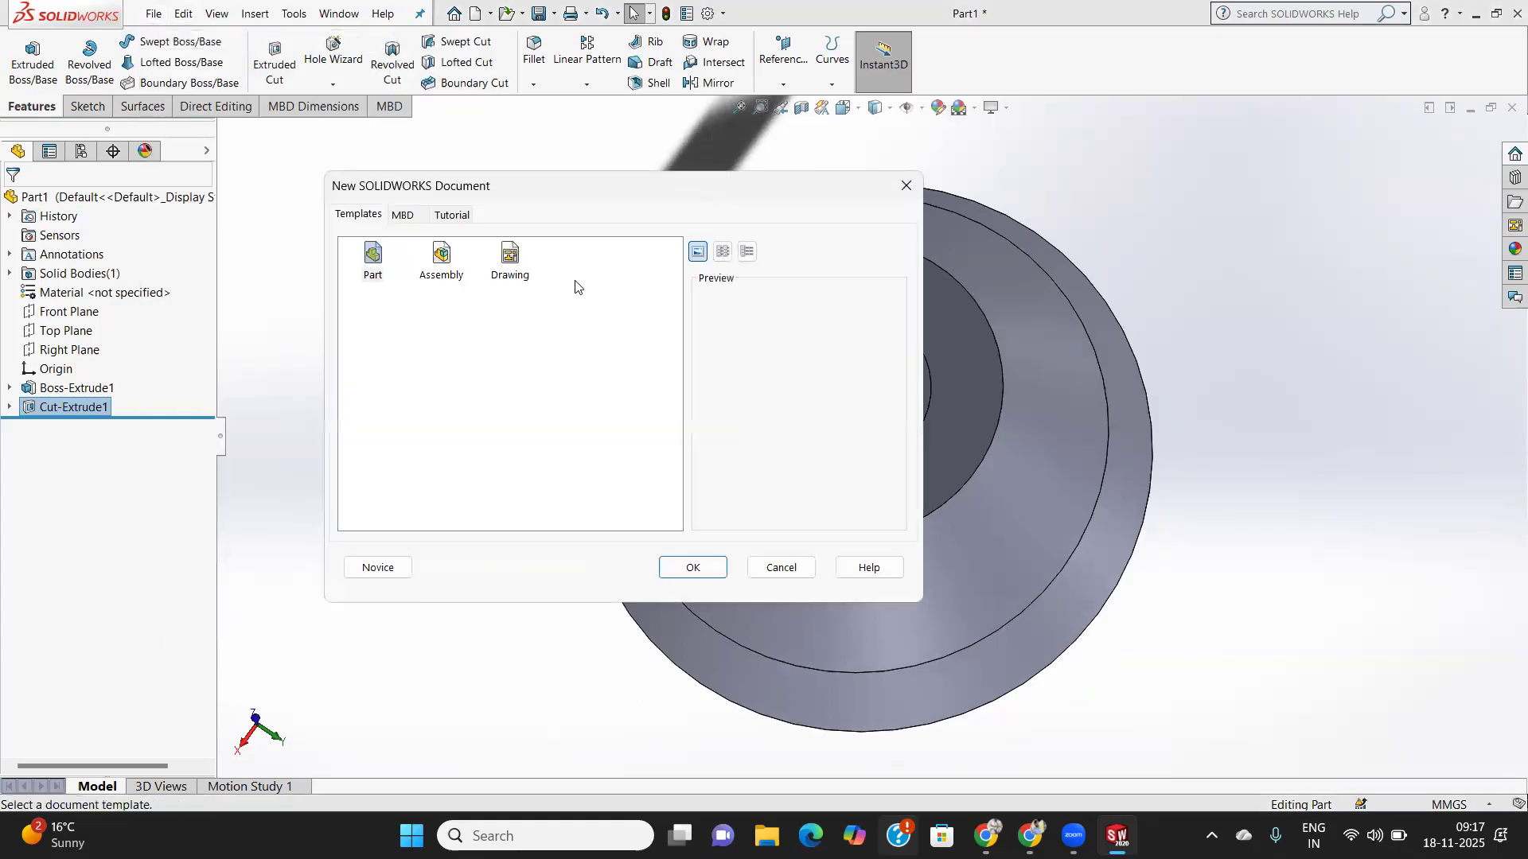
{"action": "left_click", "coordinate": [695, 559]}
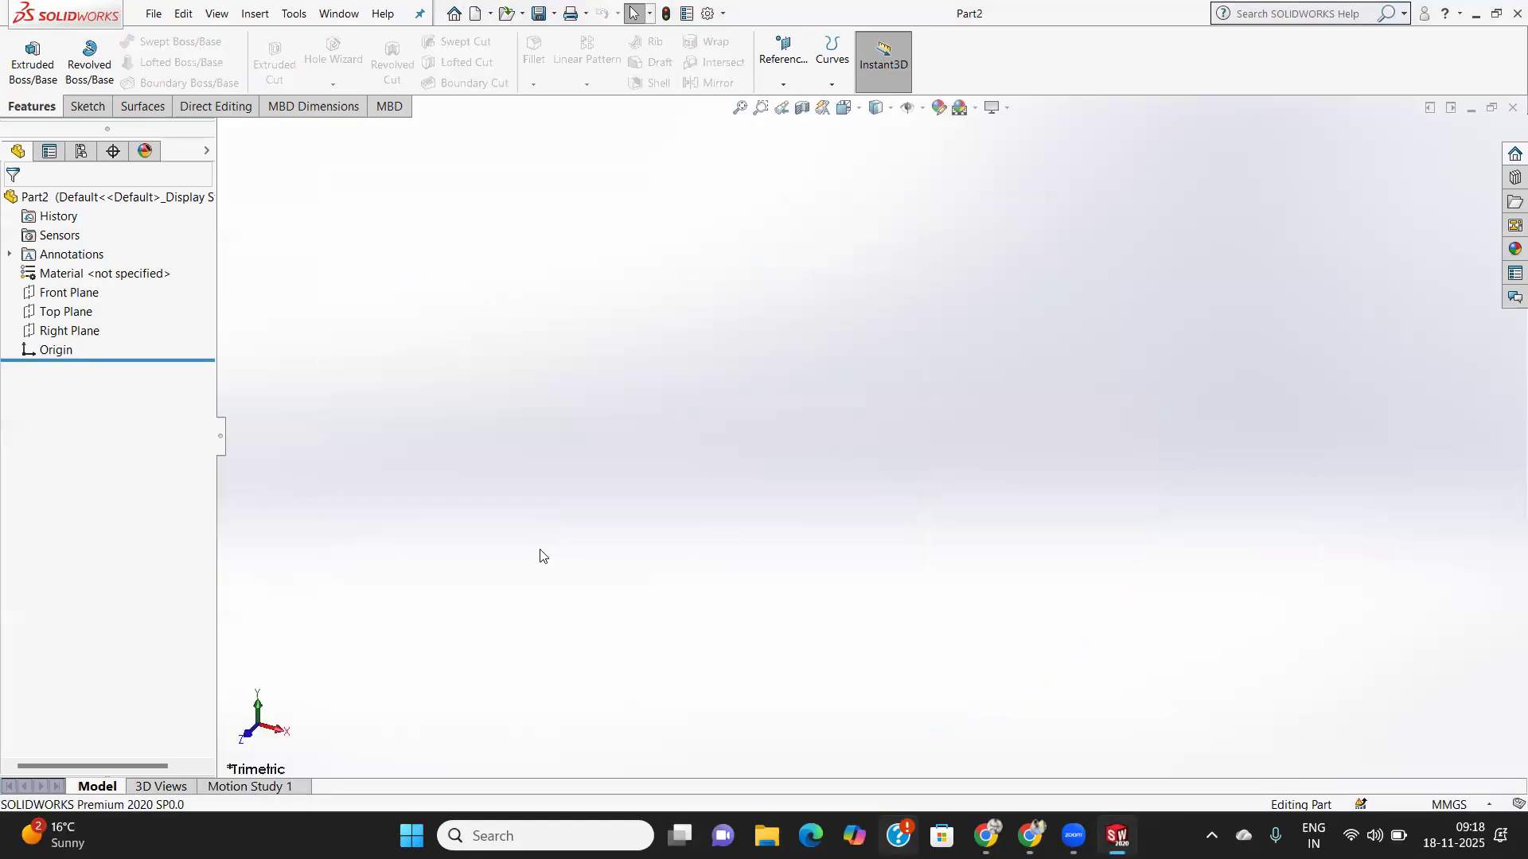
{"action": "left_click", "coordinate": [69, 293]}
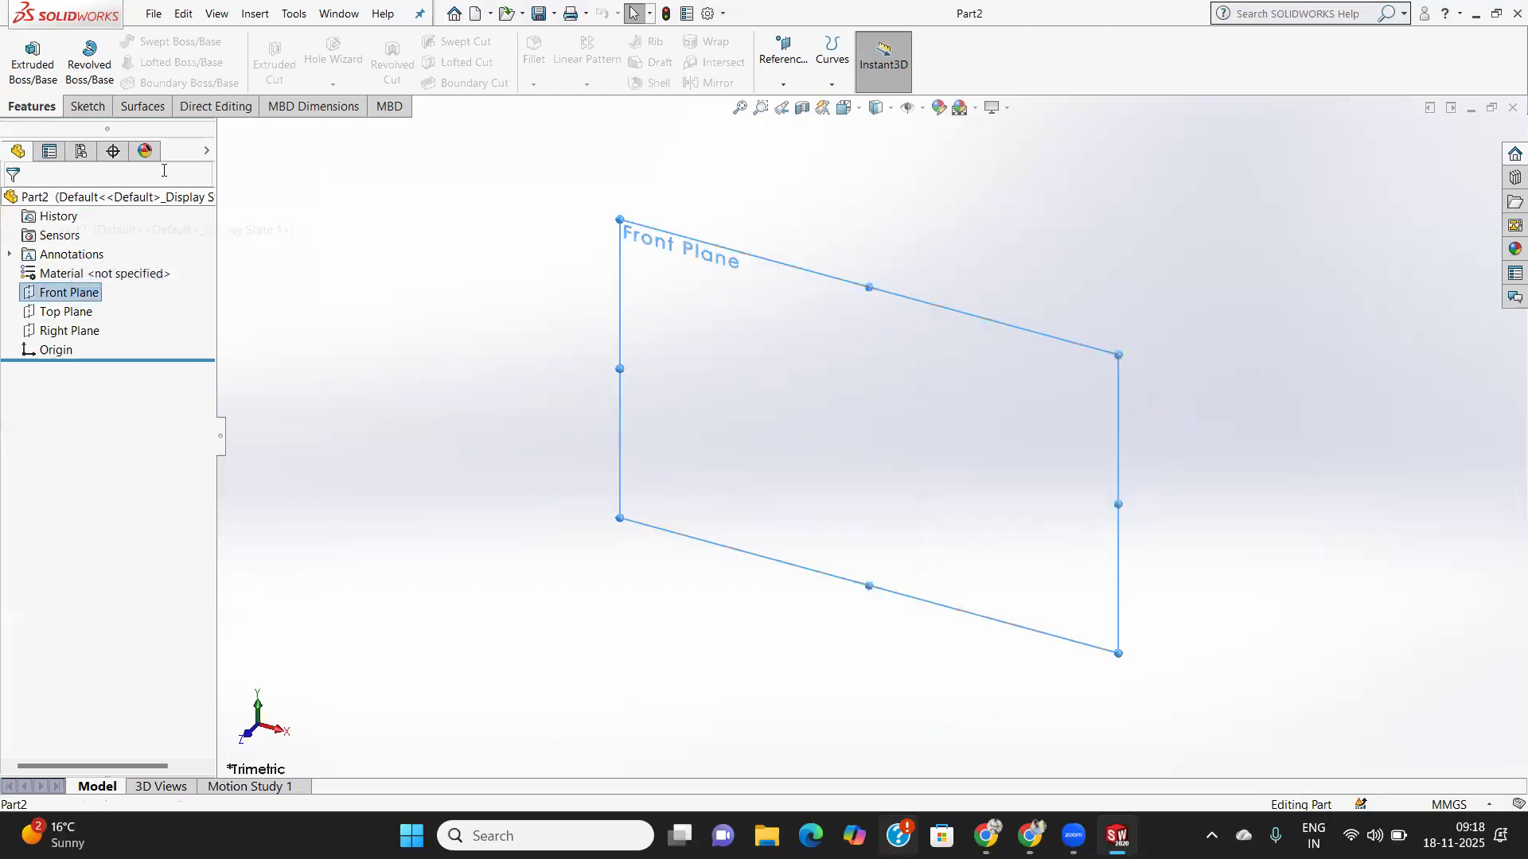
{"action": "left_click", "coordinate": [82, 107]}
{"action": "left_click", "coordinate": [24, 54]}
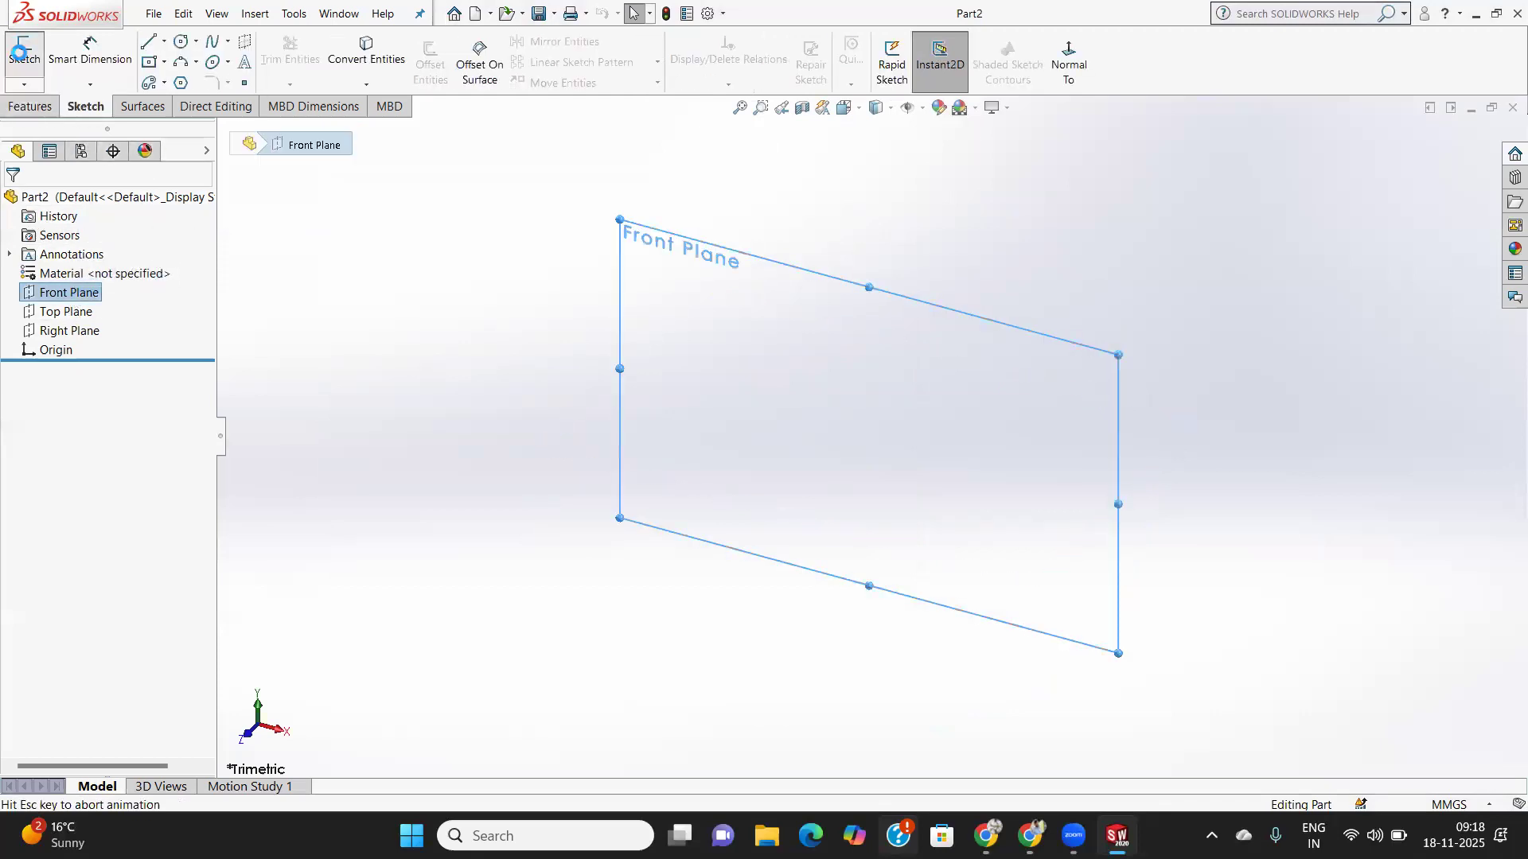
- Draw a center rectangle centred on the origin and close the sketch
{"action": "left_click", "coordinate": [149, 62]}
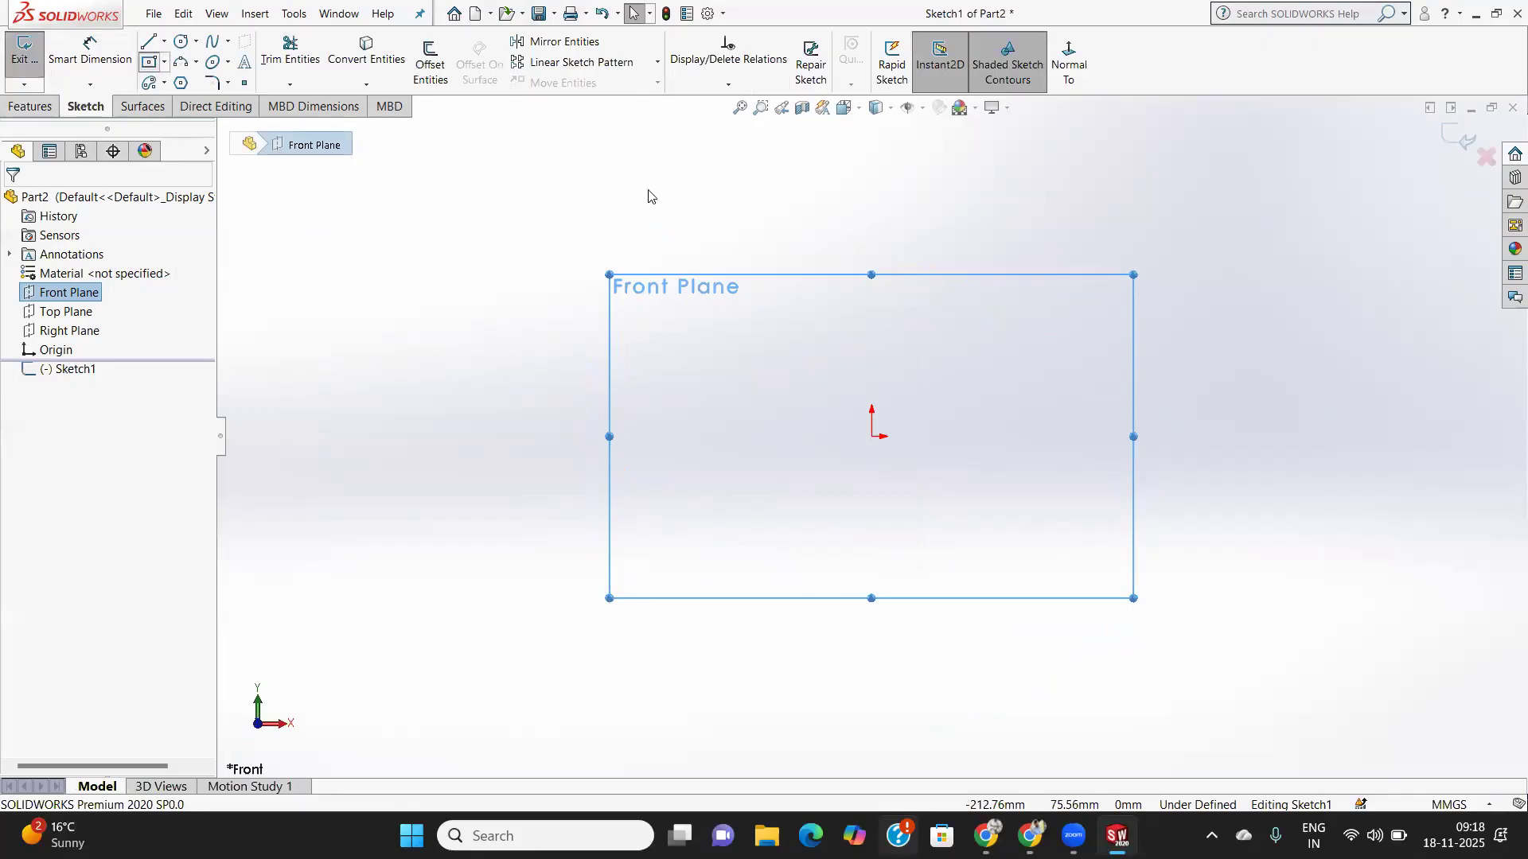
{"action": "left_click", "coordinate": [164, 62]}
{"action": "left_click", "coordinate": [204, 105]}
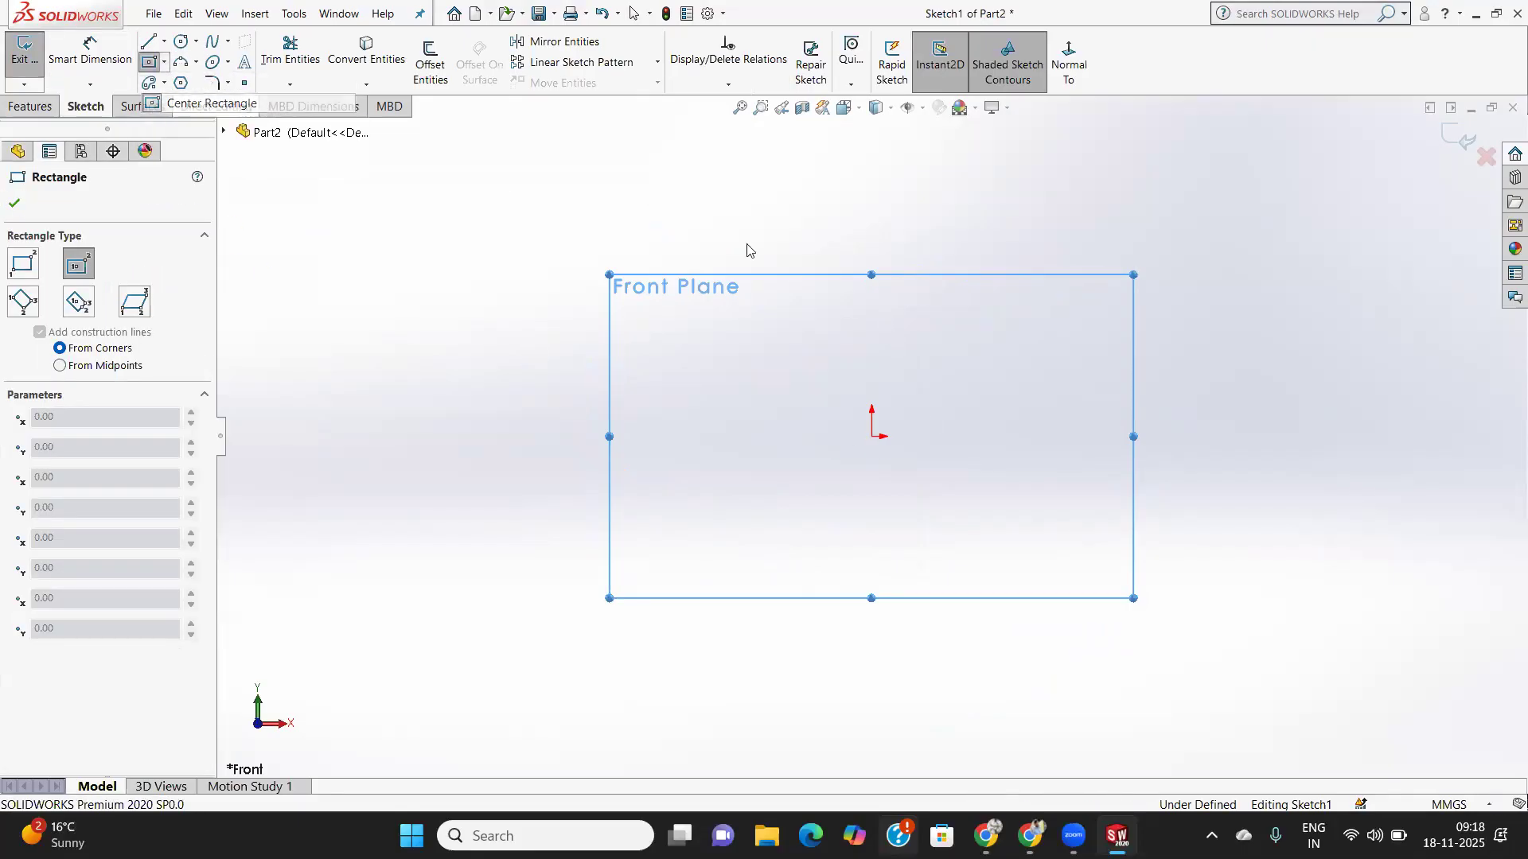
{"action": "left_click", "coordinate": [872, 437]}
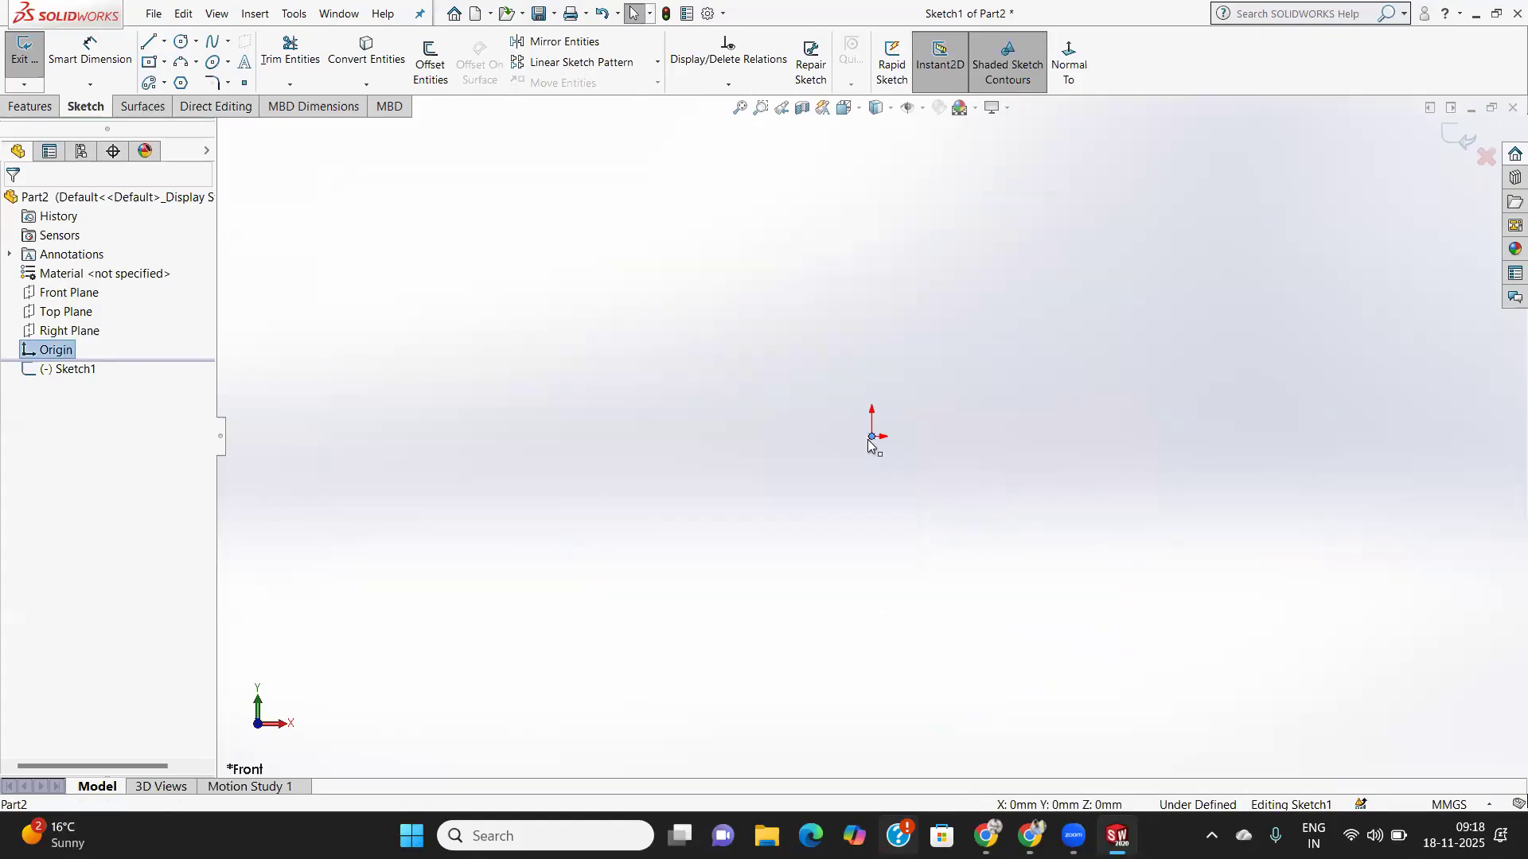
{"action": "left_click", "coordinate": [167, 66]}
{"action": "mouse_move", "coordinate": [165, 43]}
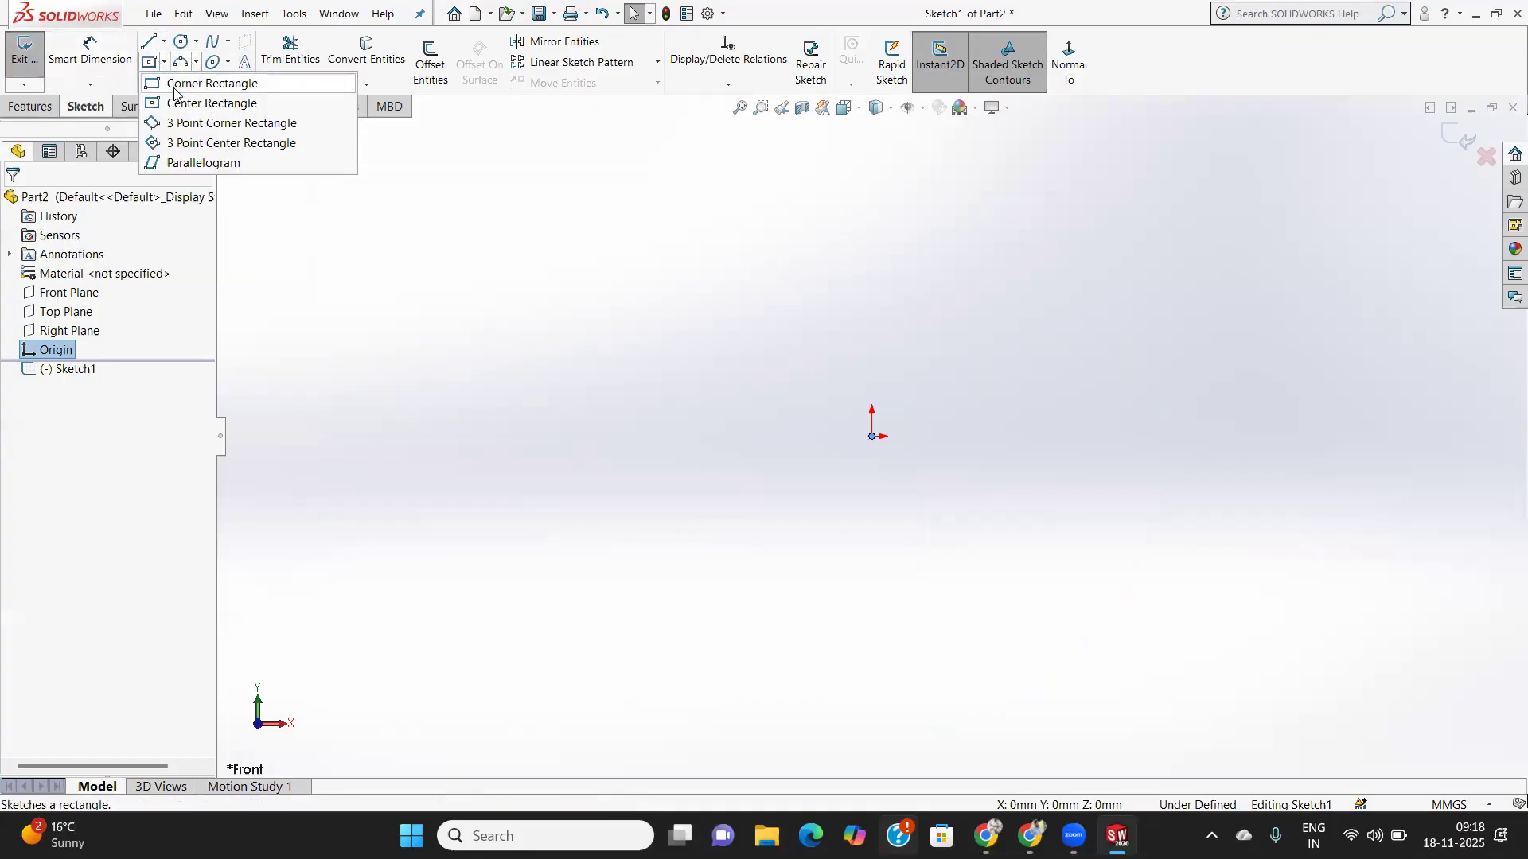
{"action": "left_click", "coordinate": [178, 103]}
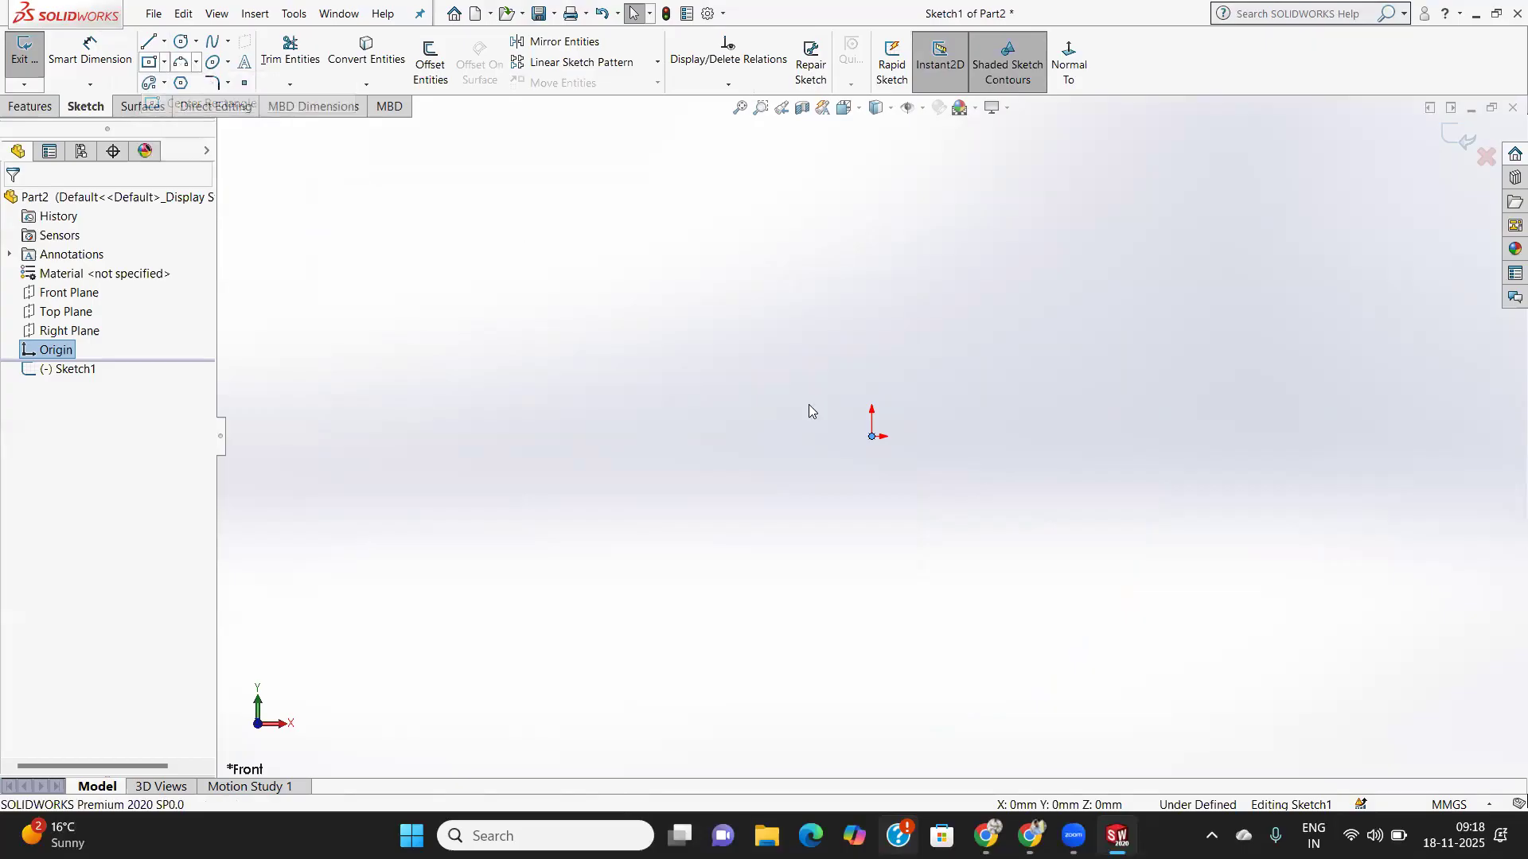
{"action": "left_click", "coordinate": [872, 436]}
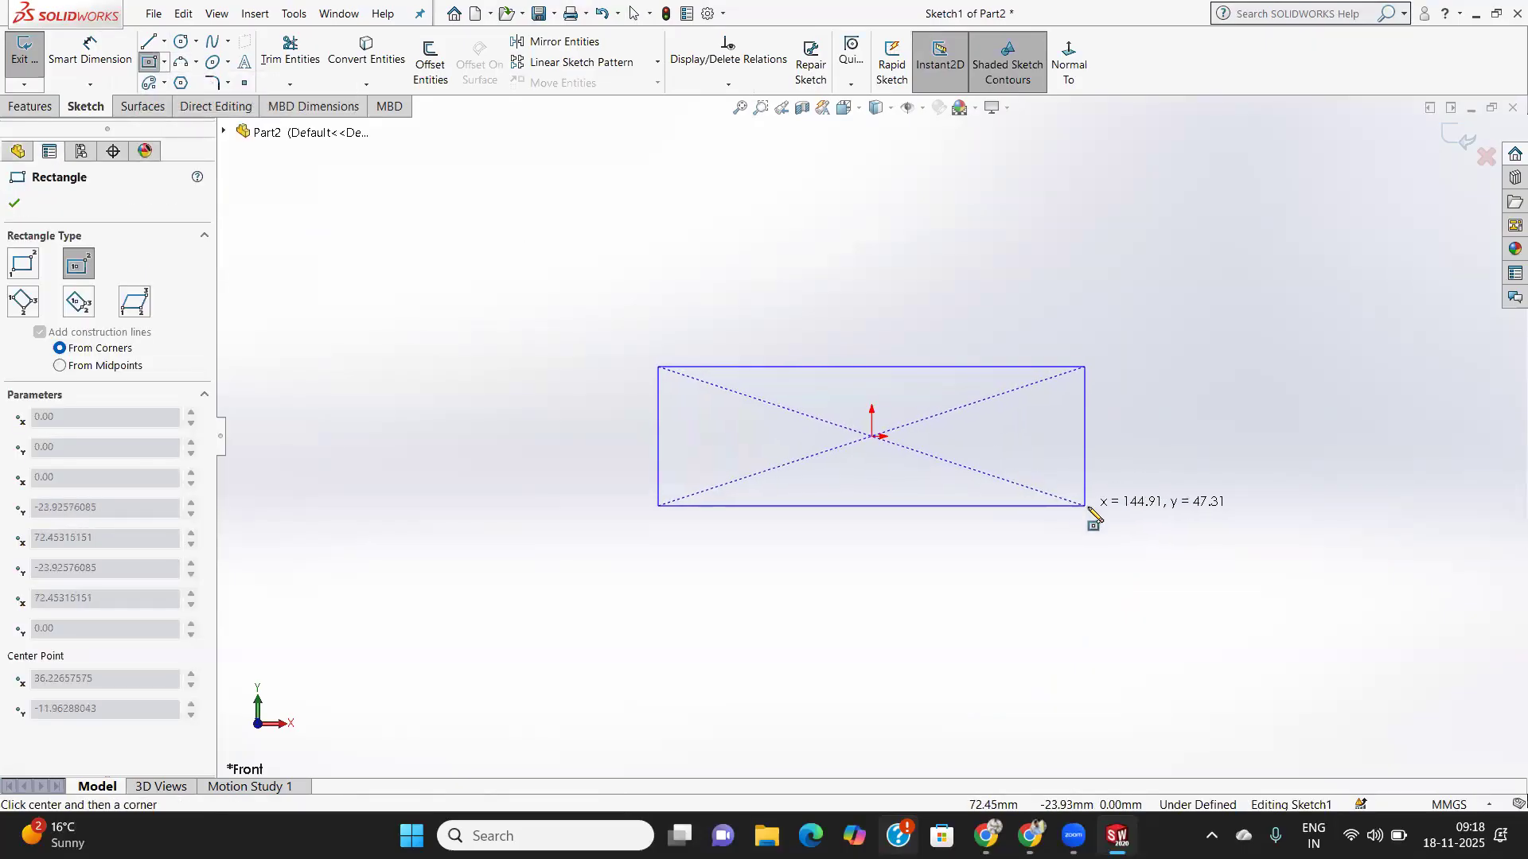
{"action": "left_click", "coordinate": [1089, 508]}
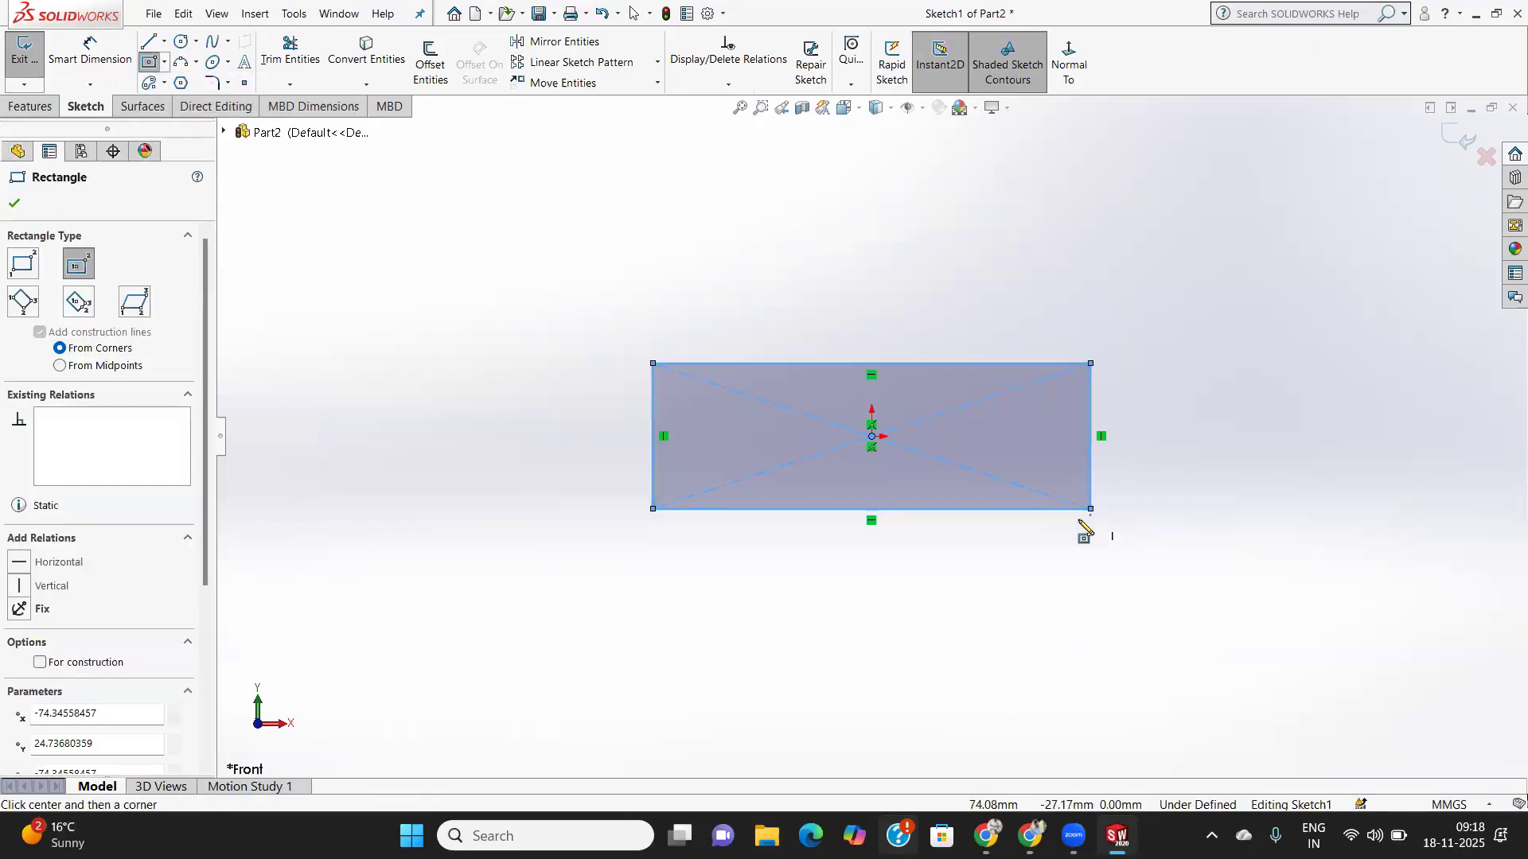
{"action": "left_click", "coordinate": [15, 204]}
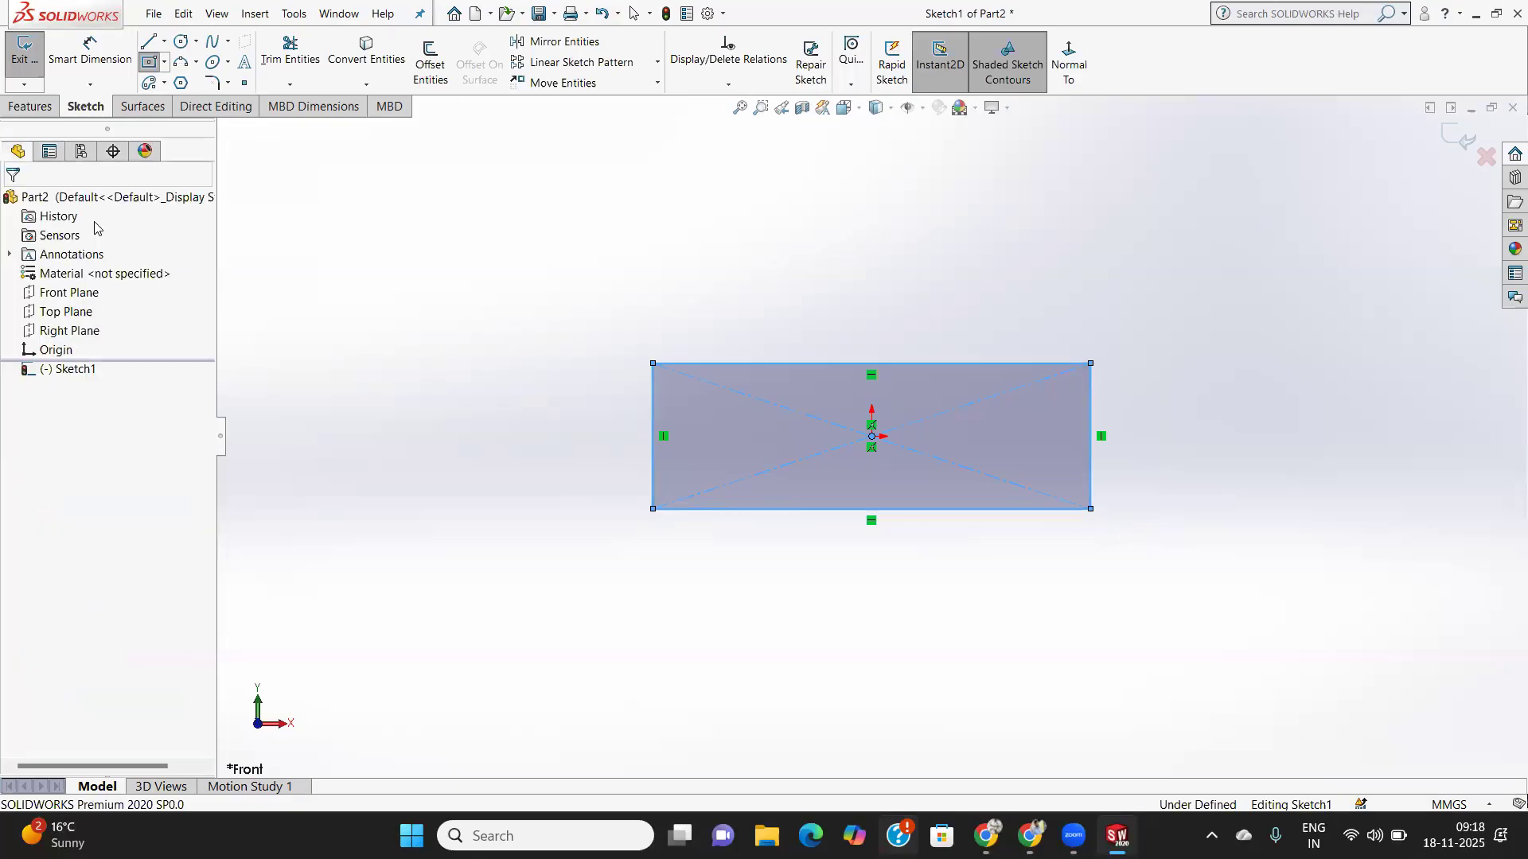
{"action": "left_click", "coordinate": [32, 108]}
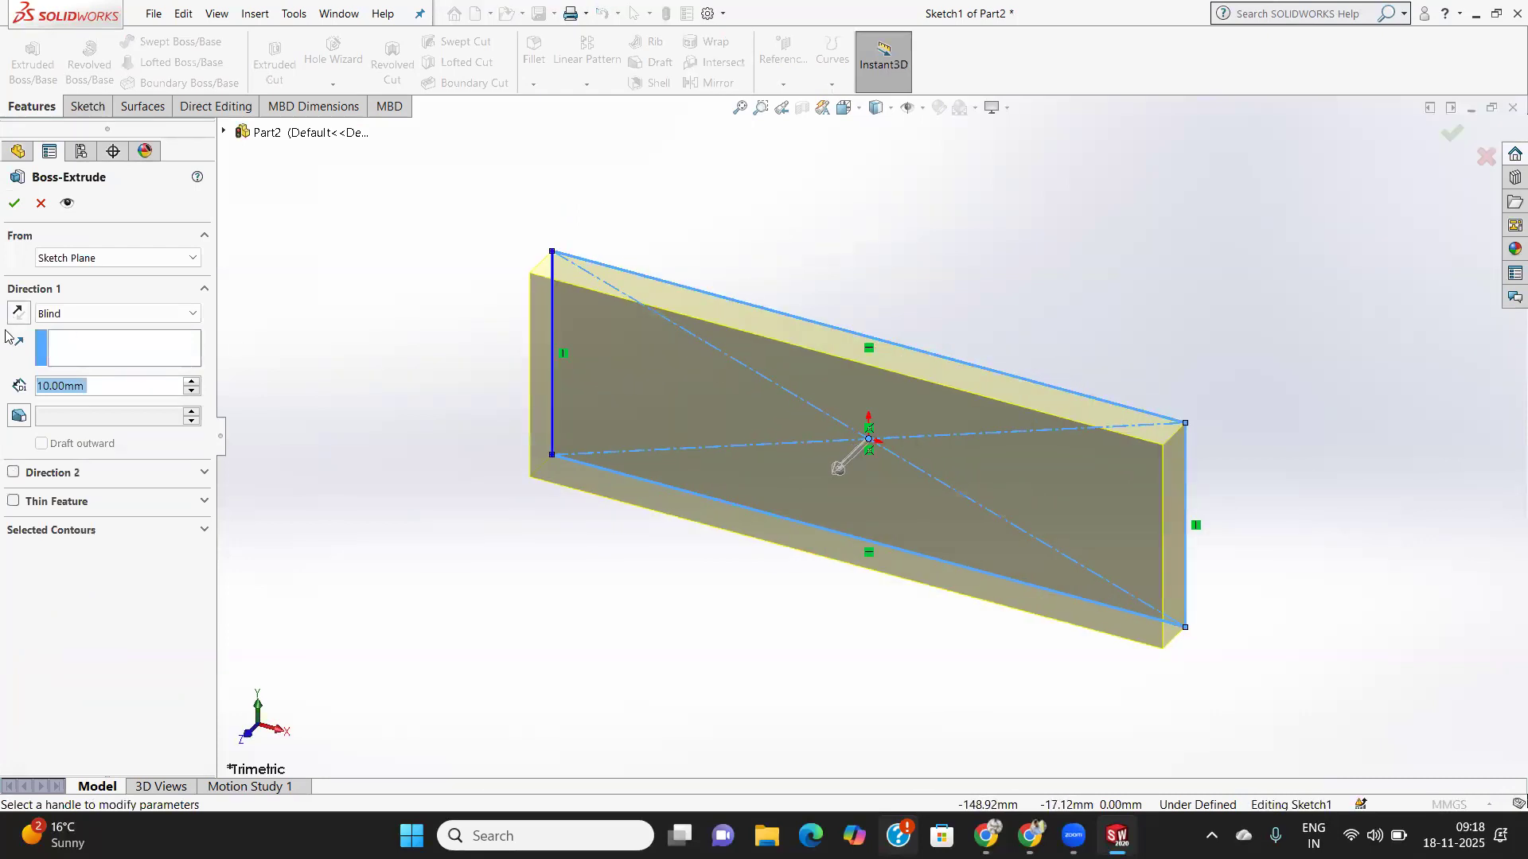
- Extrude the centred rectangle Mid Plane to a 50 mm depth
{"action": "left_click", "coordinate": [99, 314]}
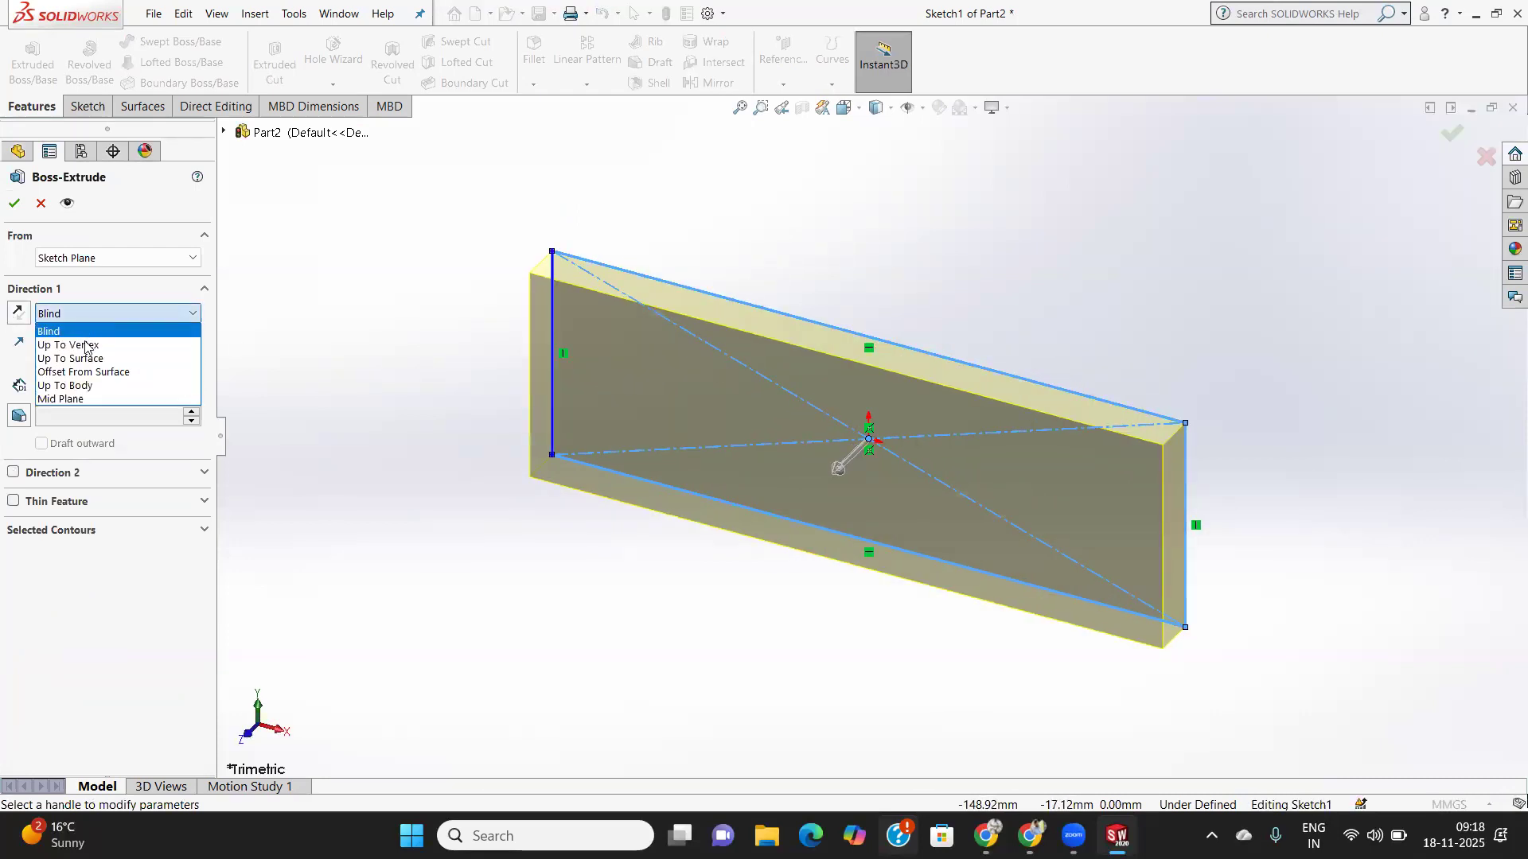
{"action": "left_click", "coordinate": [86, 399]}
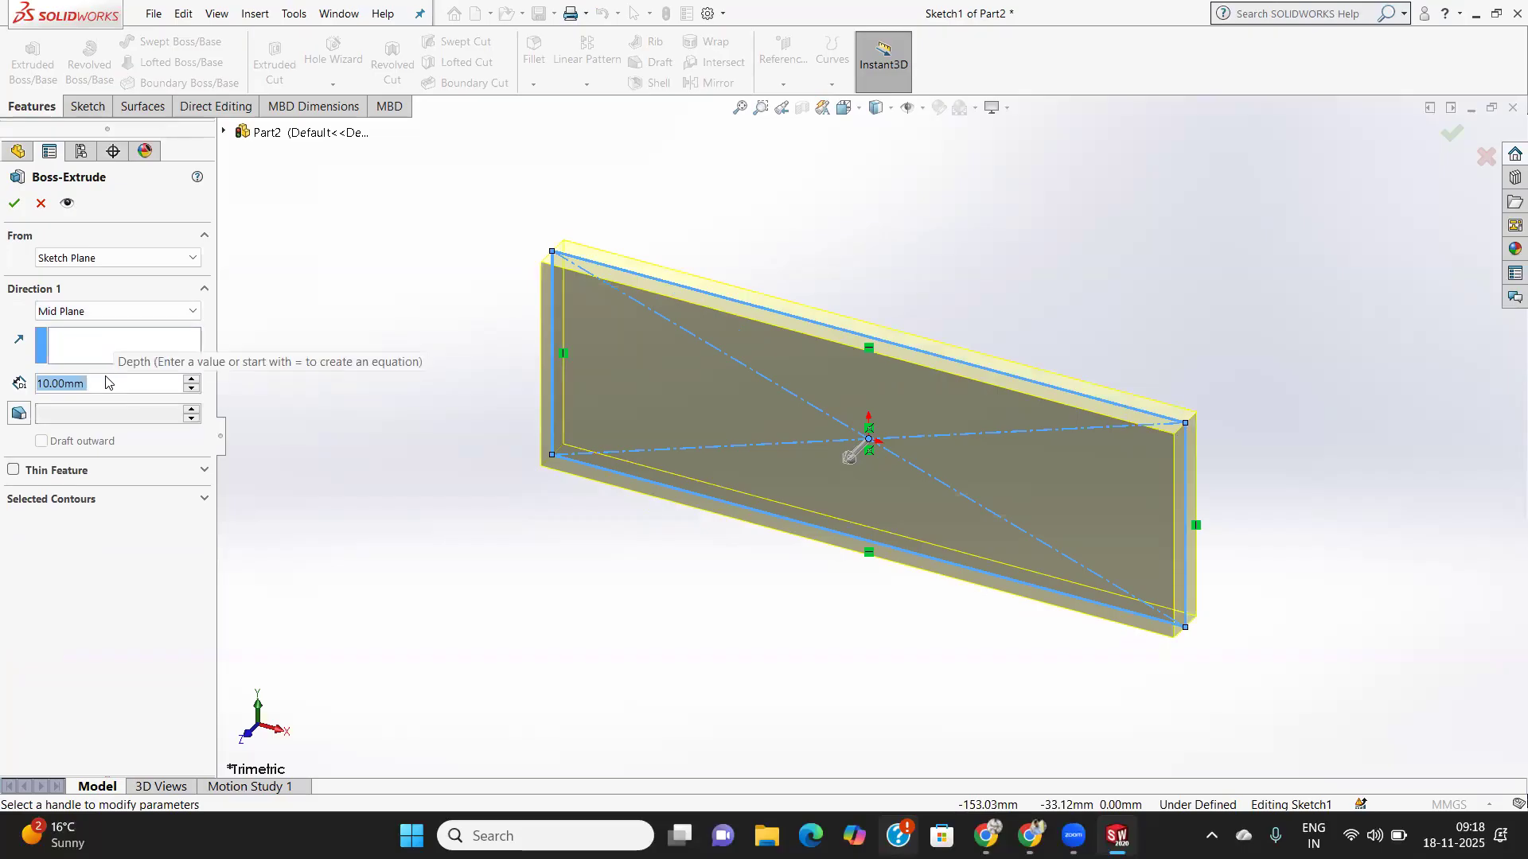
{"action": "type", "text": "50"}
{"action": "key", "text": "Return"}
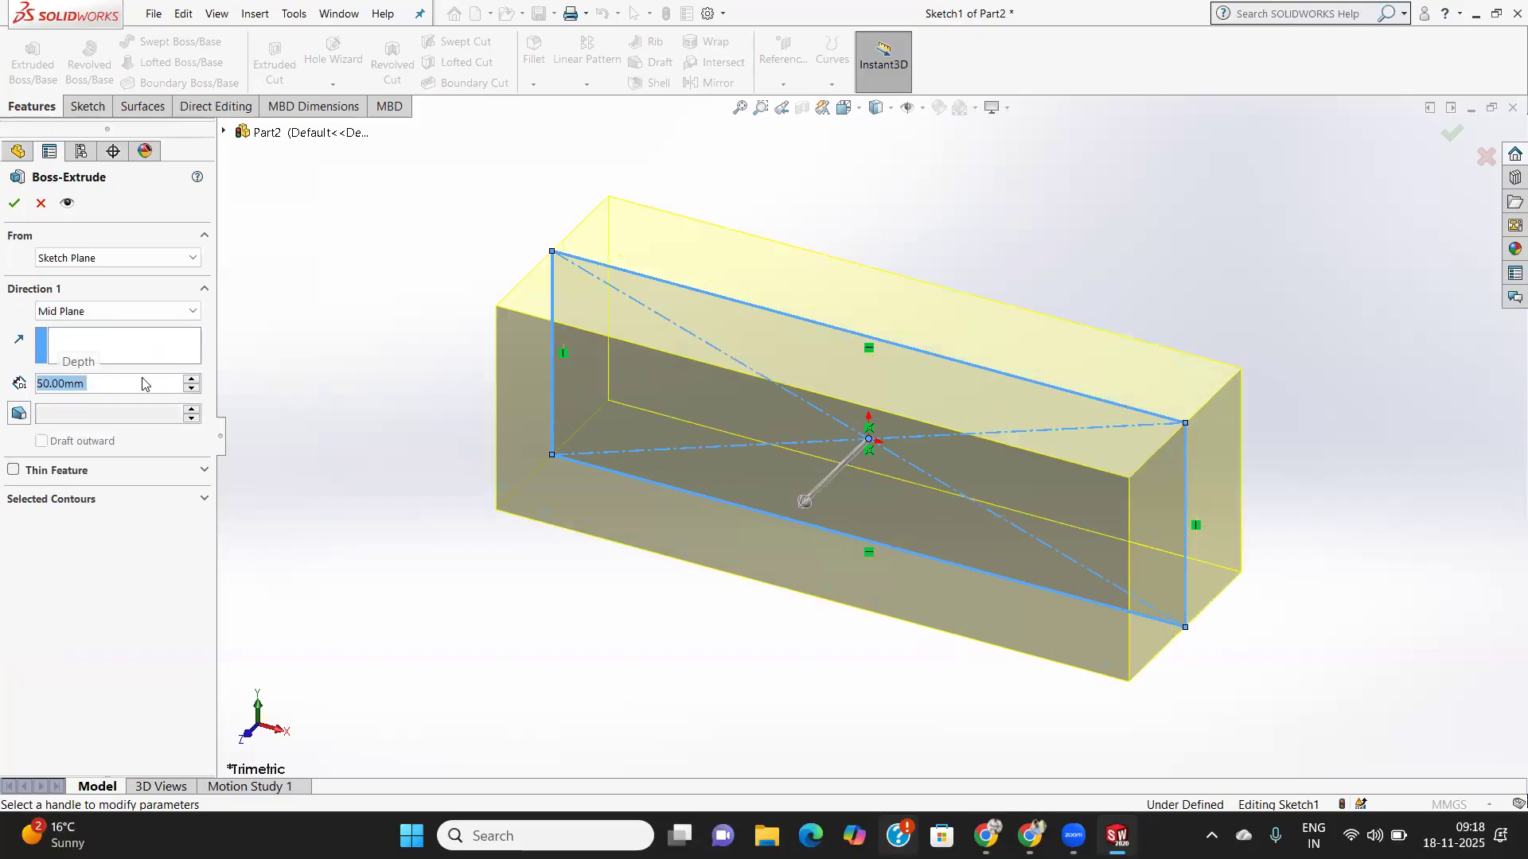
{"action": "left_click", "coordinate": [12, 205]}
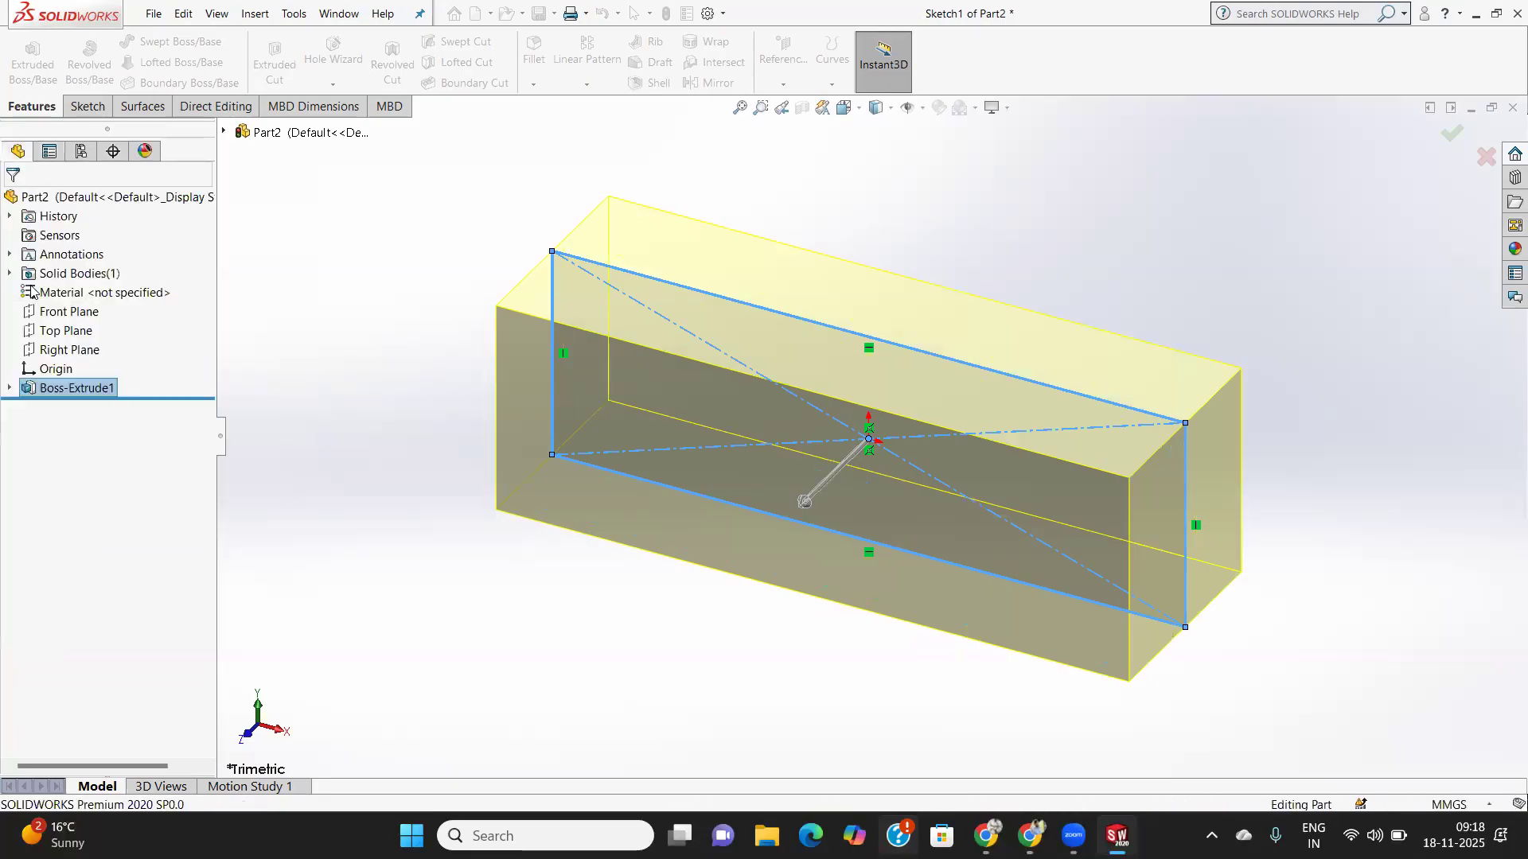
- Sketch a circle of about 16.59 radius centred on the origin on the Front Plane
{"action": "left_click", "coordinate": [87, 109]}
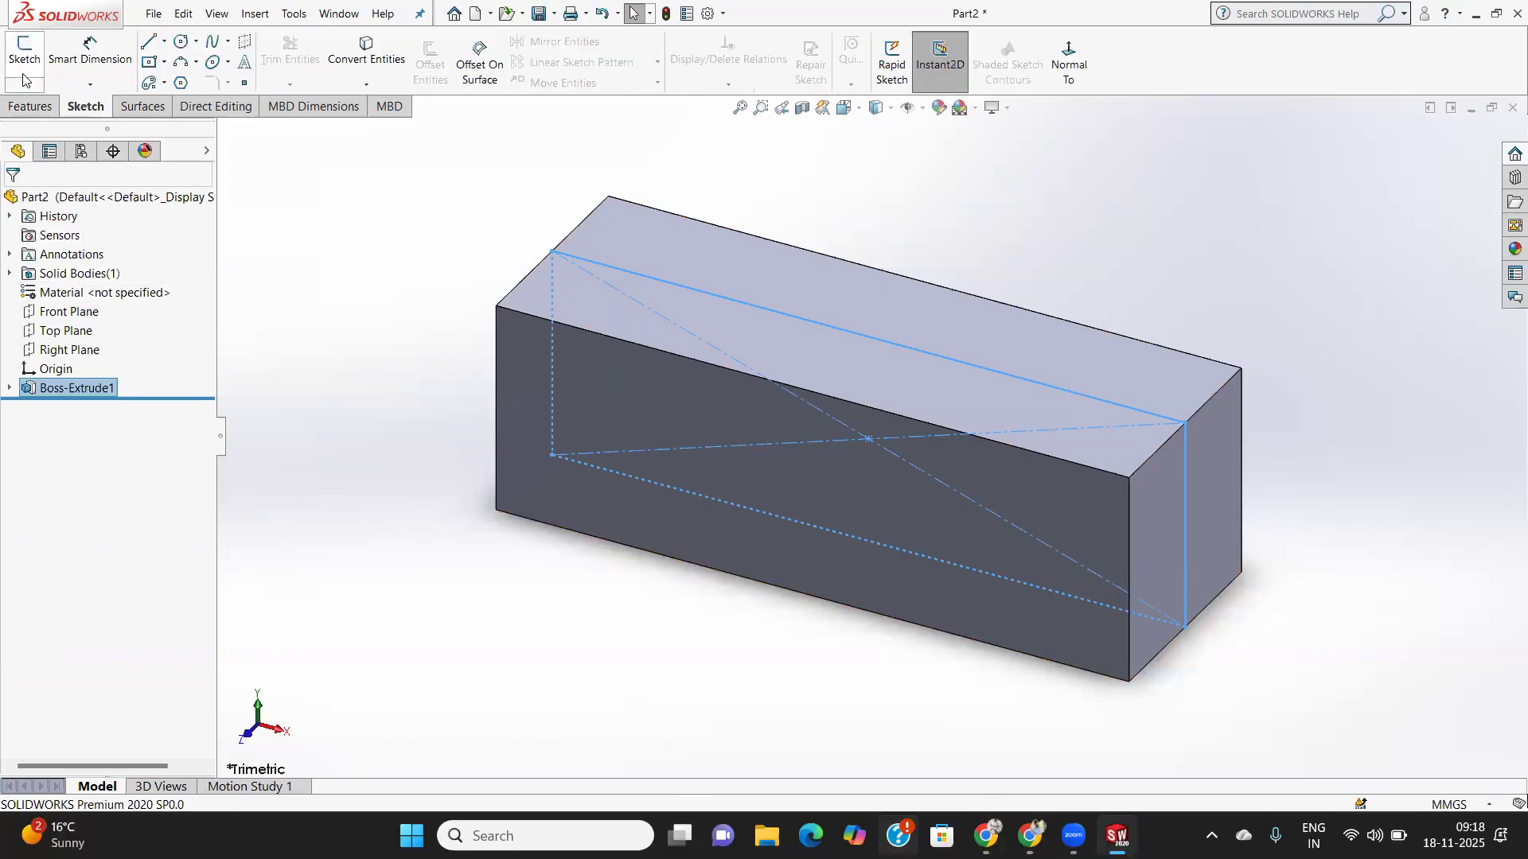
{"action": "left_click", "coordinate": [69, 311]}
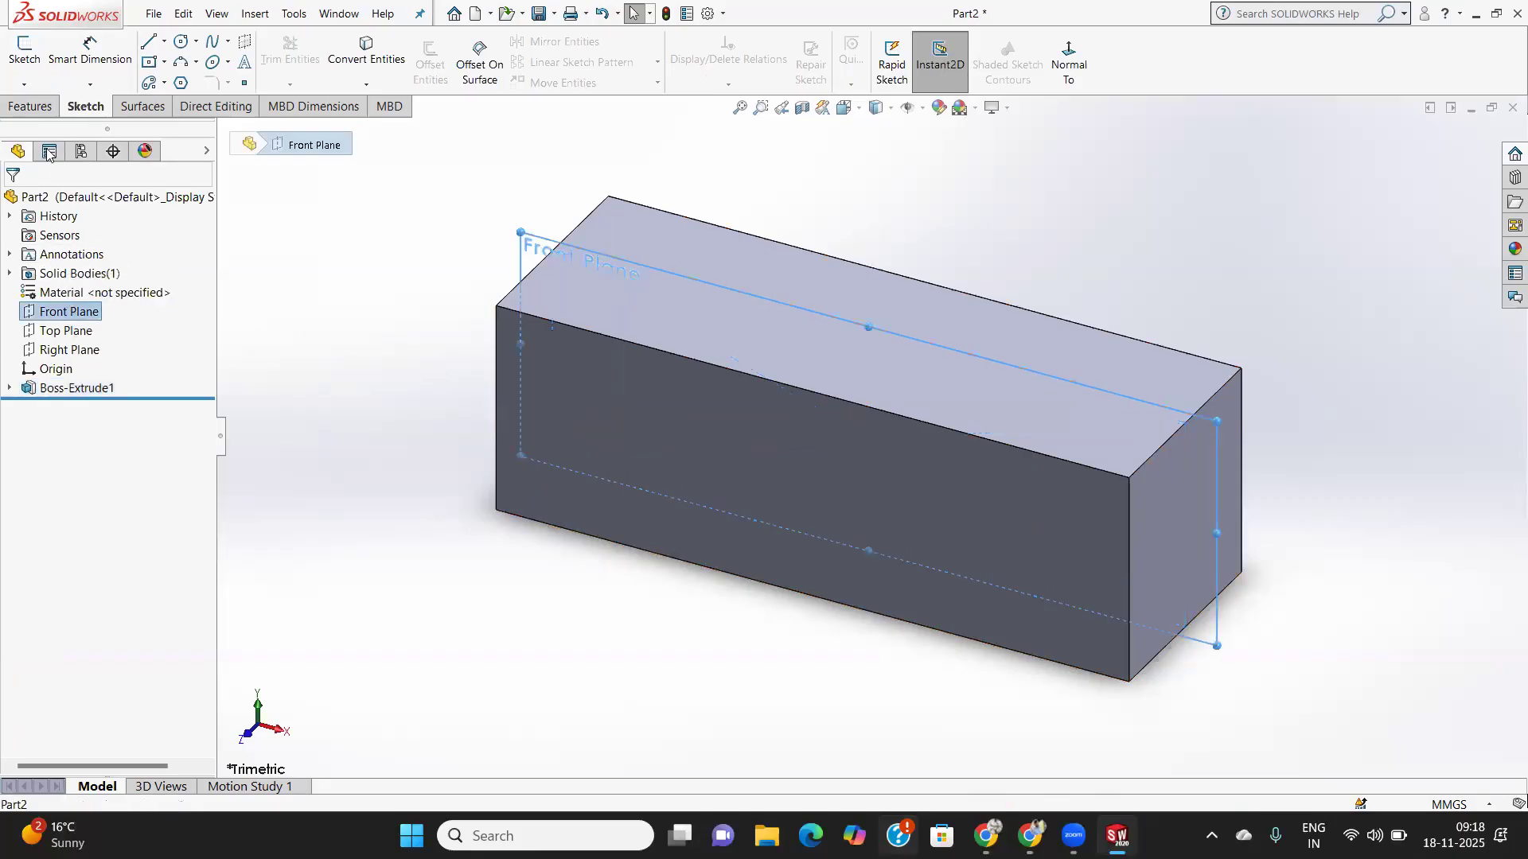
{"action": "left_click", "coordinate": [24, 48]}
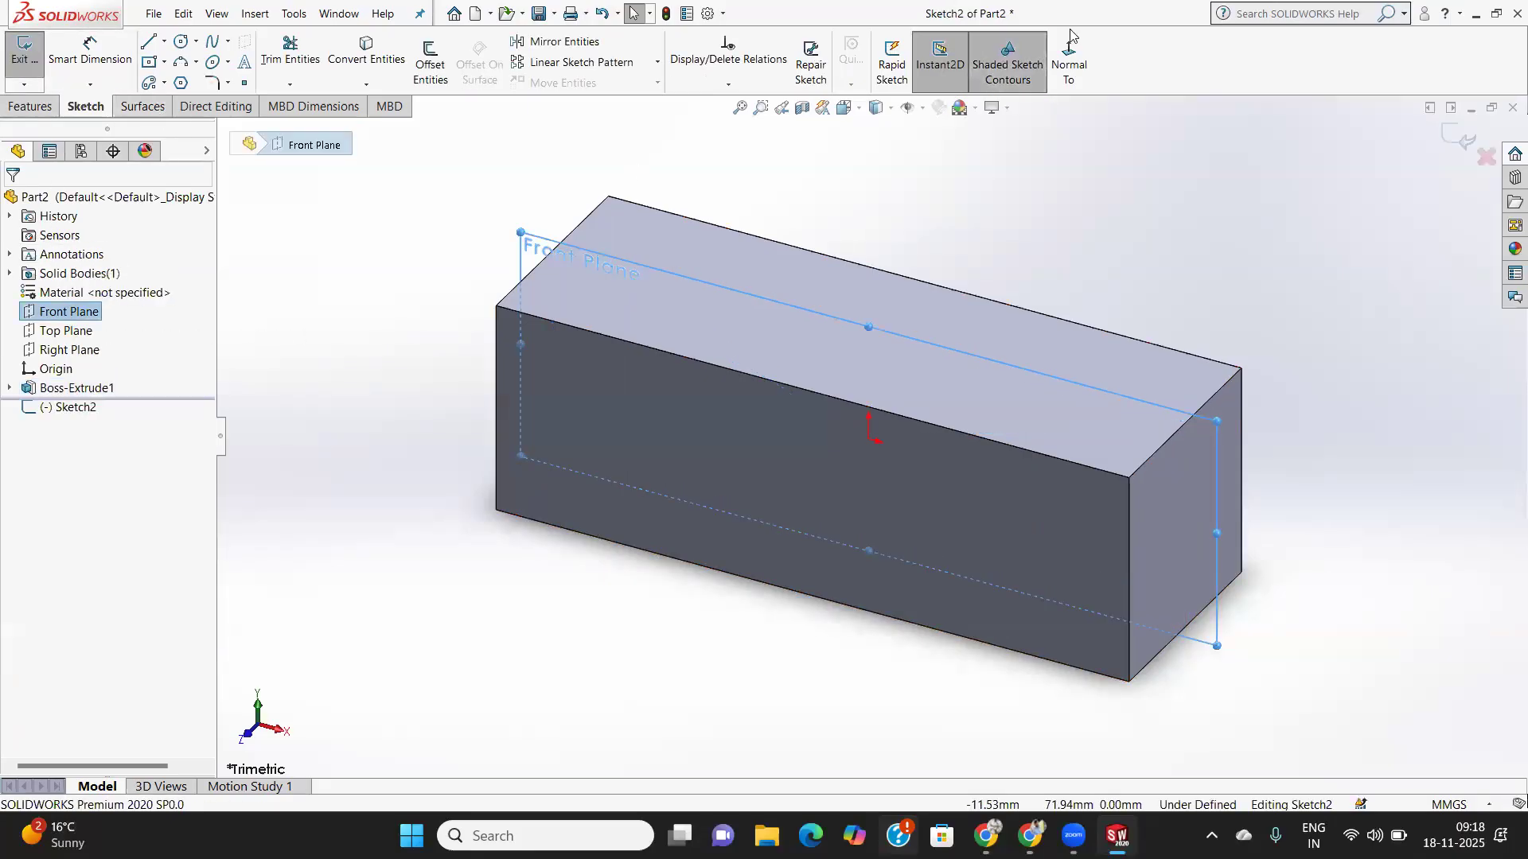
{"action": "left_click", "coordinate": [1068, 53]}
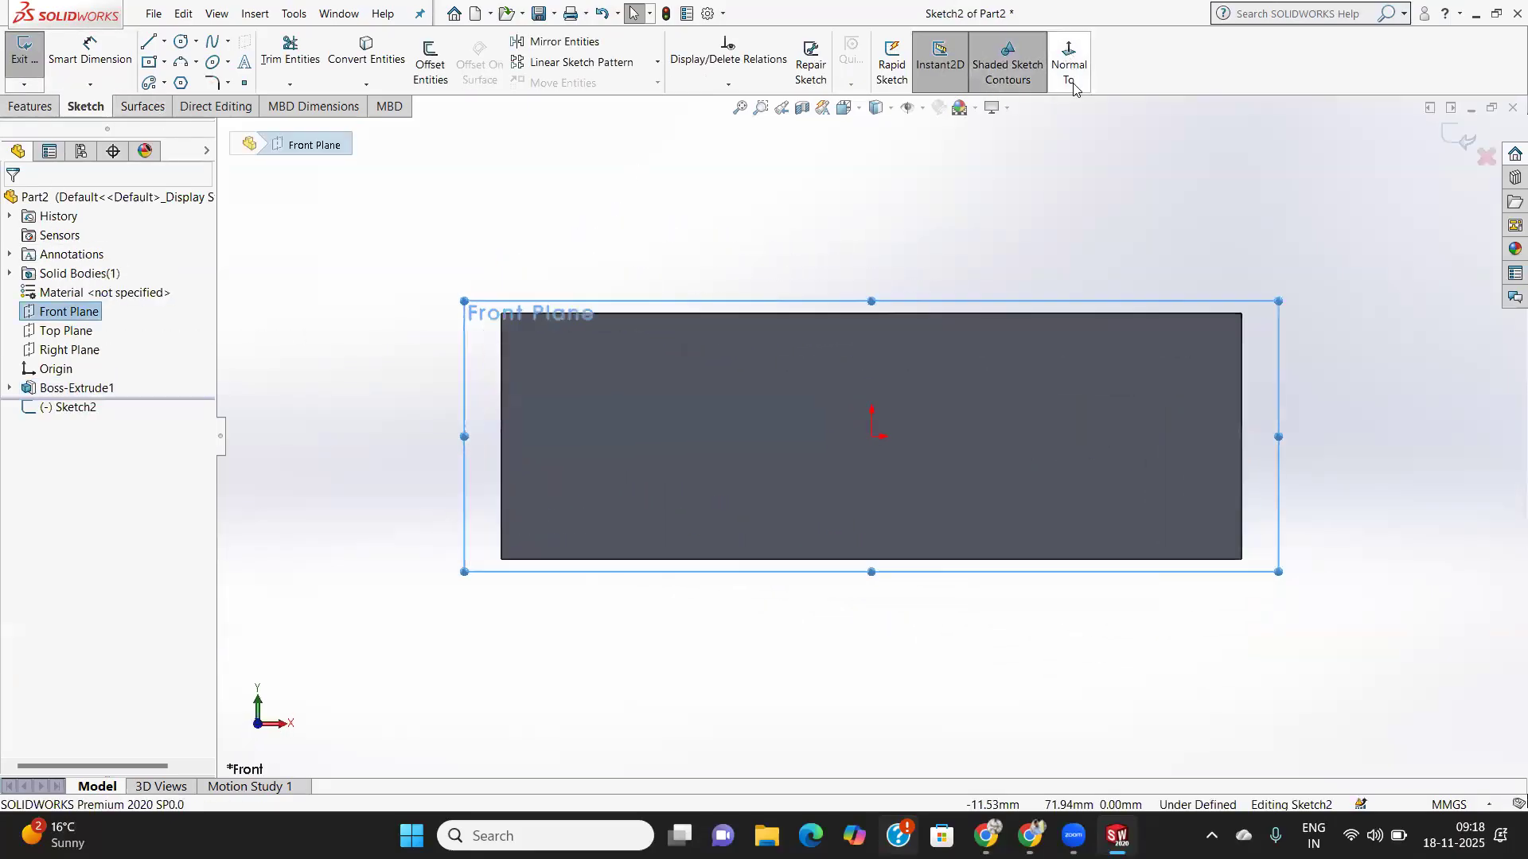
{"action": "left_click", "coordinate": [181, 43]}
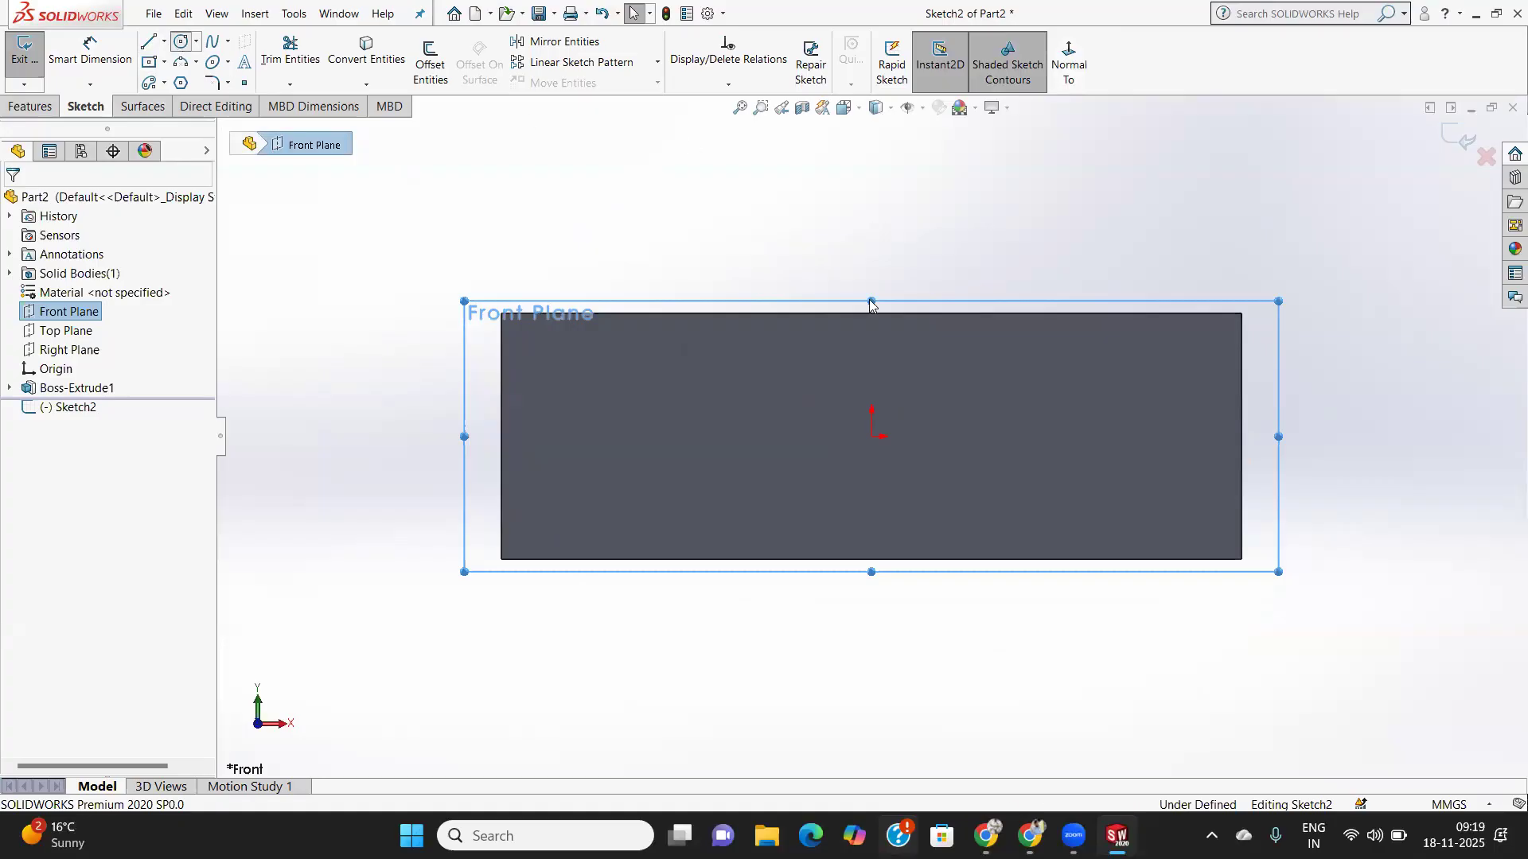
{"action": "left_click", "coordinate": [872, 437]}
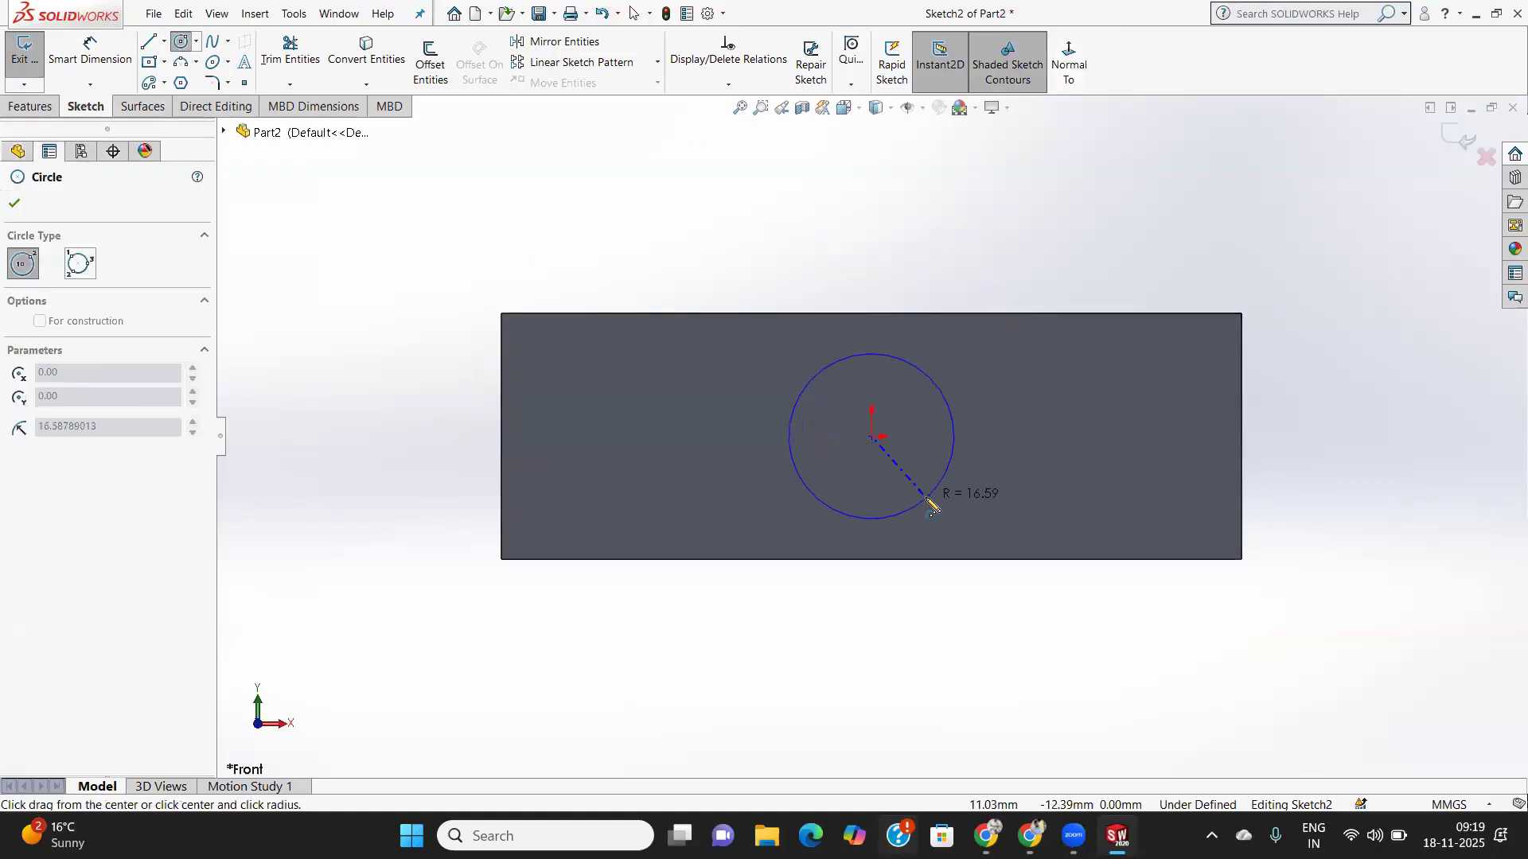
{"action": "left_click", "coordinate": [928, 500]}
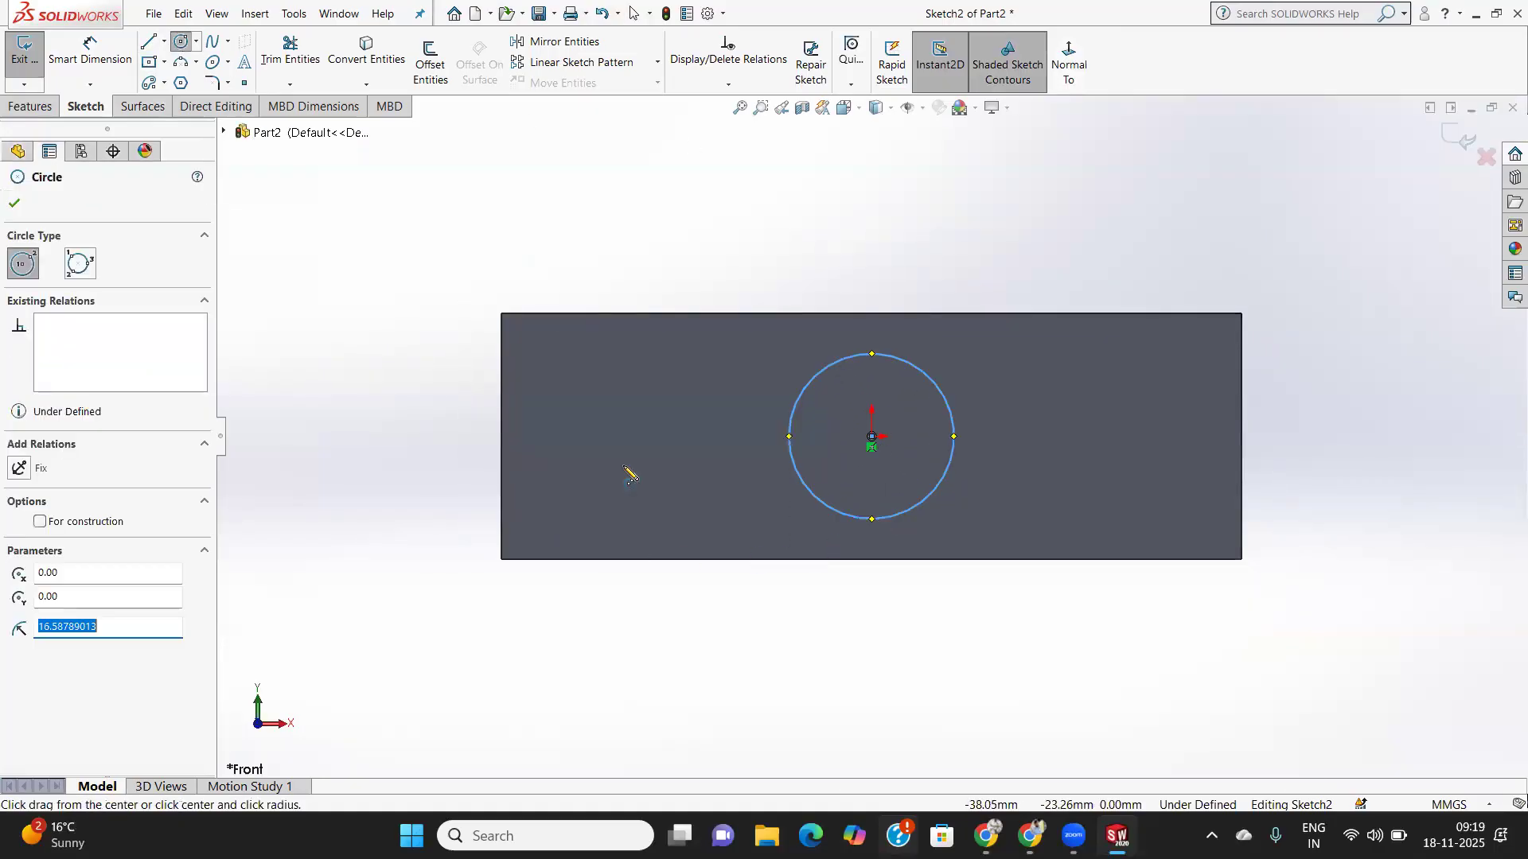
{"action": "left_click", "coordinate": [16, 204]}
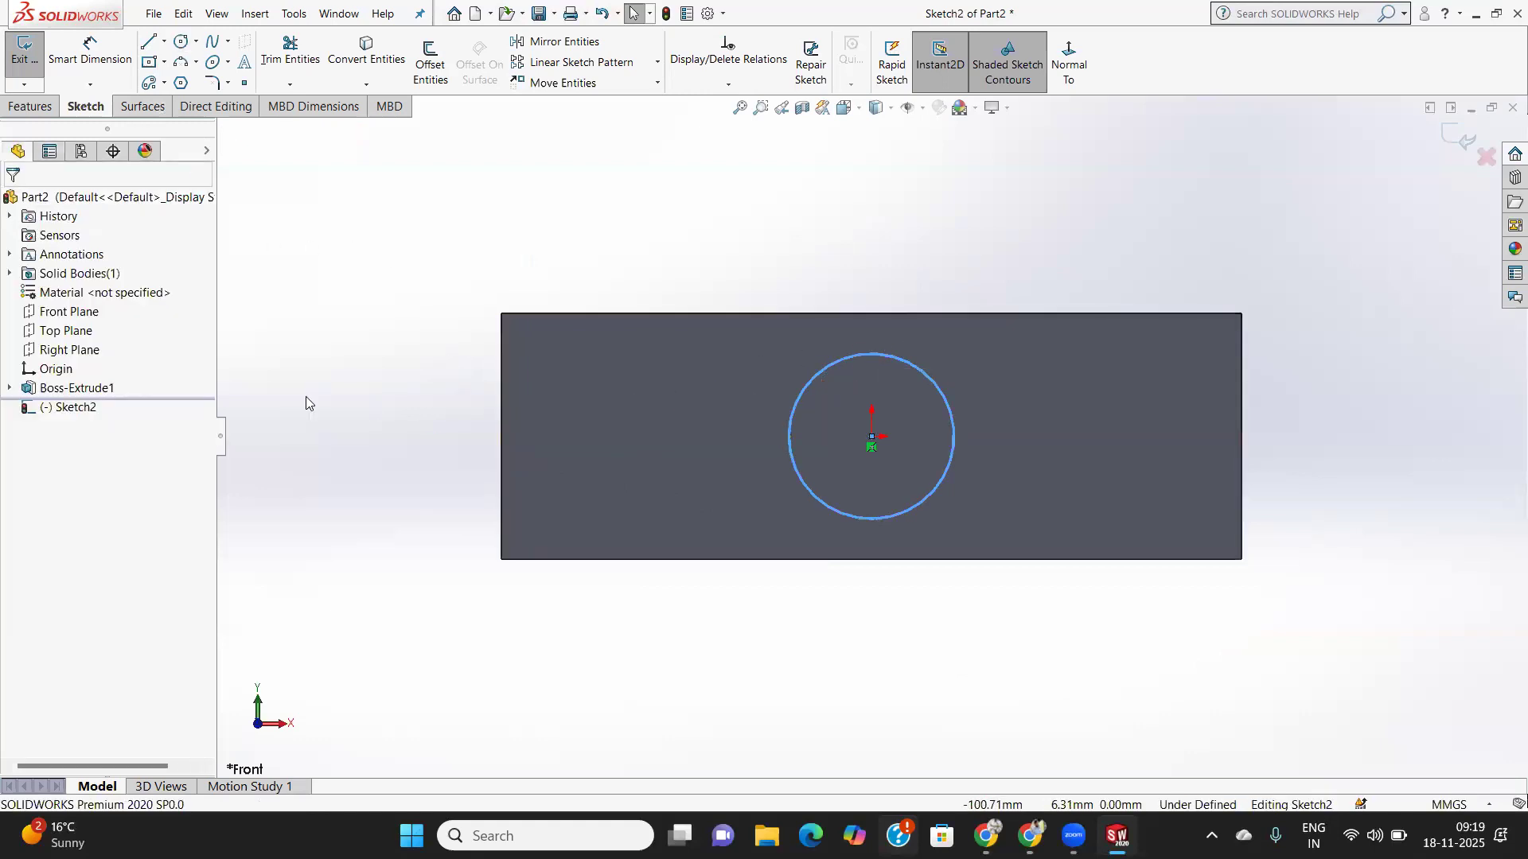
- Show the Front Plane and orbit the block to see more of its top
{"action": "middle_click_drag", "start_coordinate": [825, 300], "coordinate": [716, 427]}
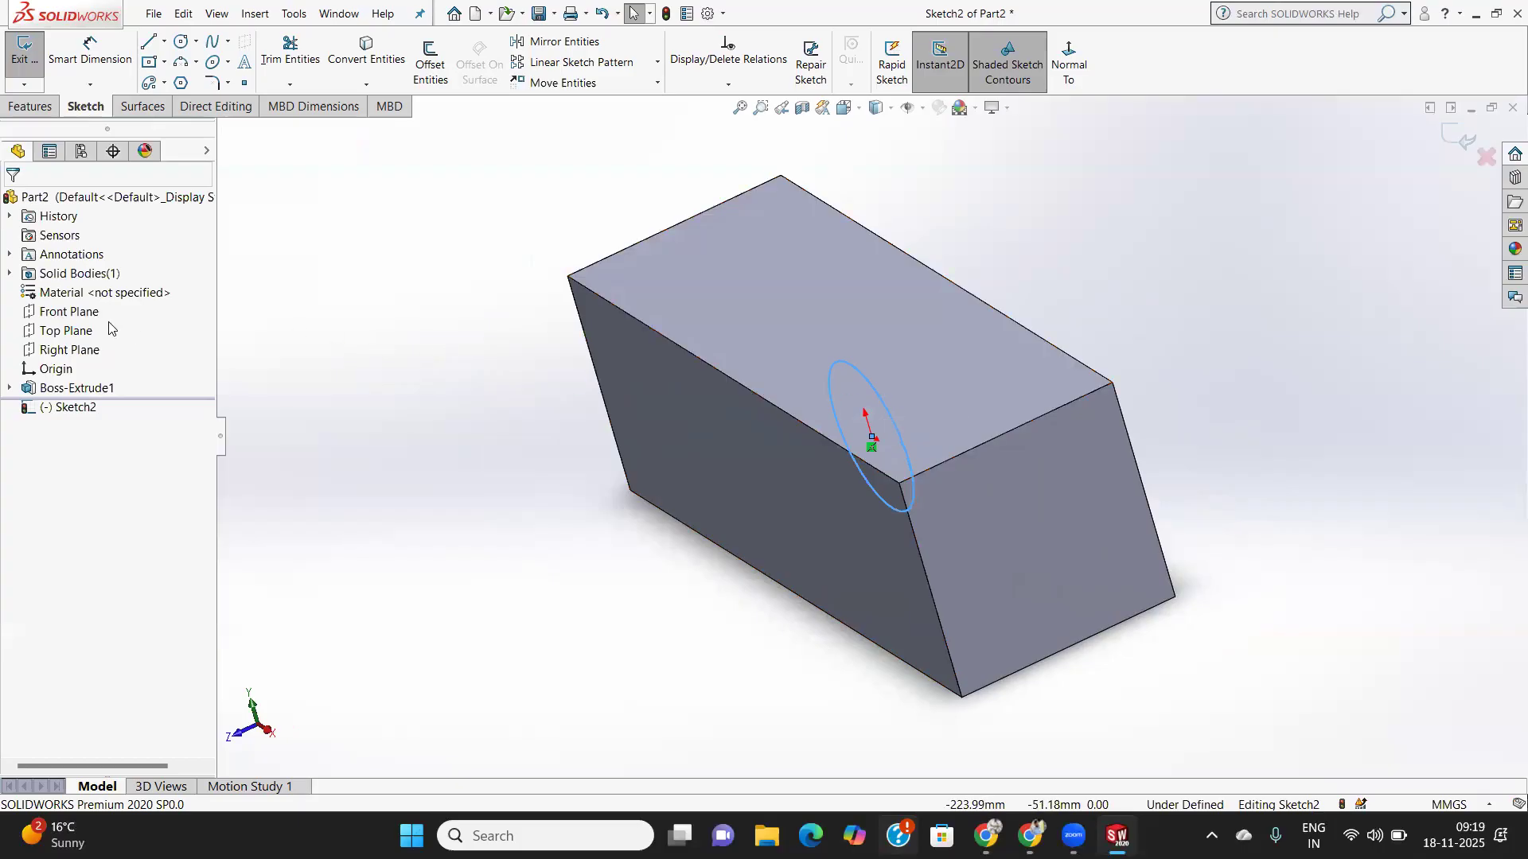
{"action": "right_click", "coordinate": [71, 314]}
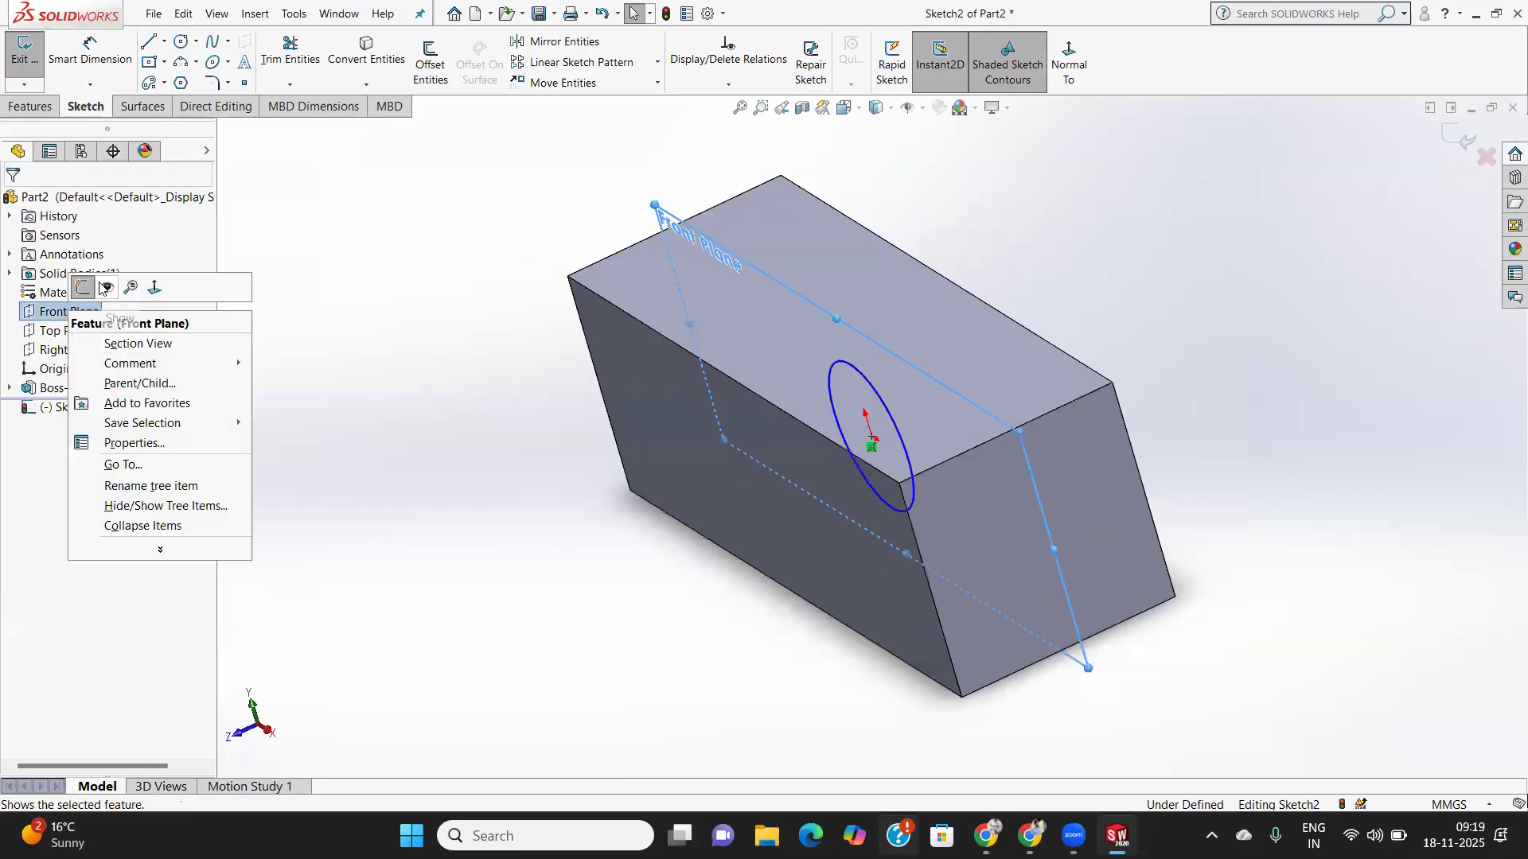
{"action": "left_click", "coordinate": [105, 288]}
{"action": "middle_click_drag", "start_coordinate": [686, 425], "coordinate": [732, 374]}
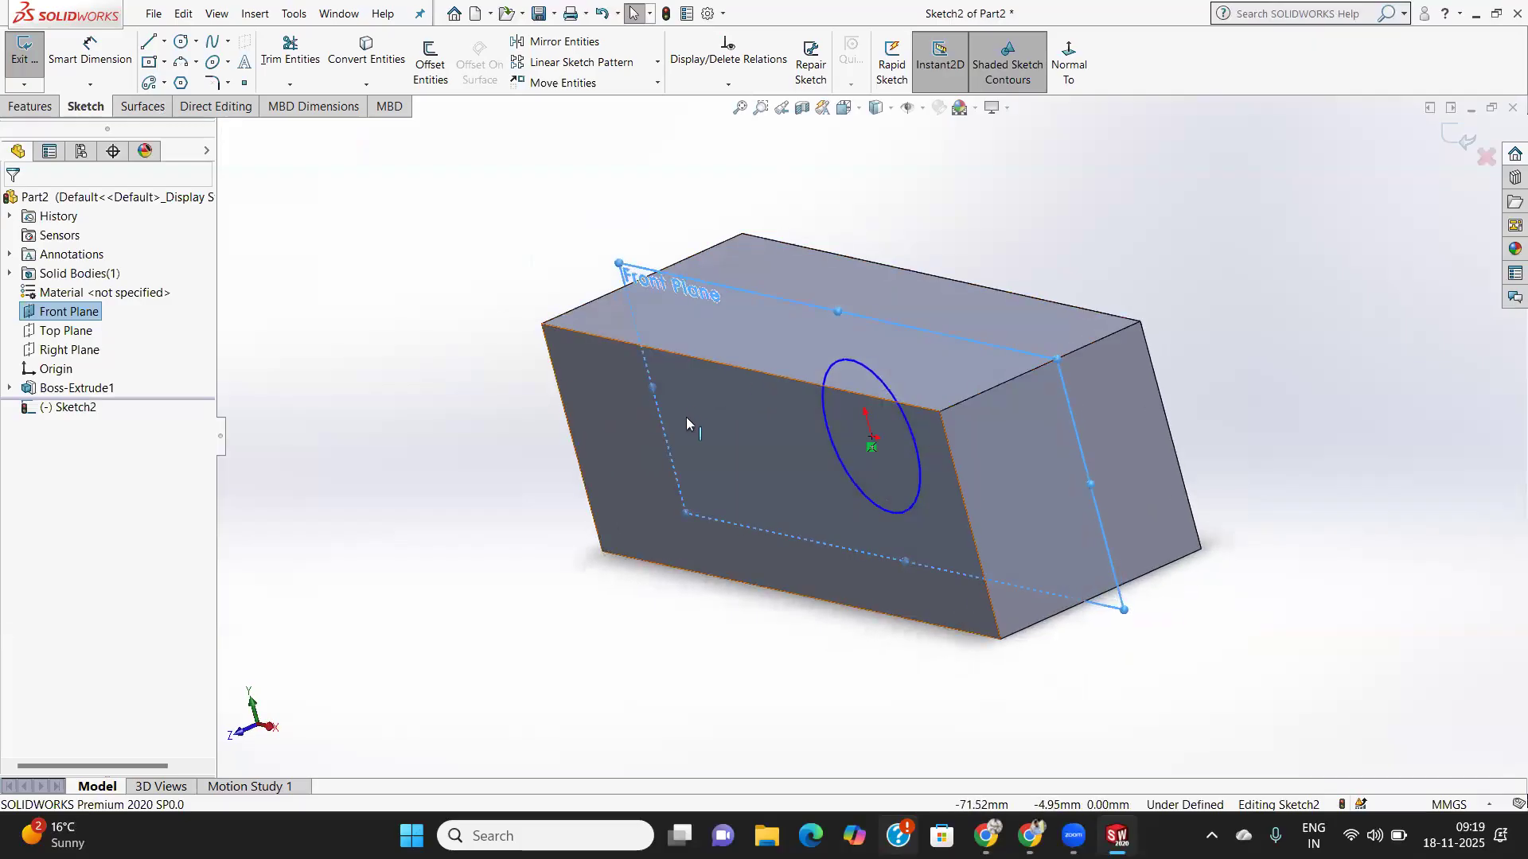
{"action": "middle_click_drag", "start_coordinate": [911, 397], "coordinate": [881, 431]}
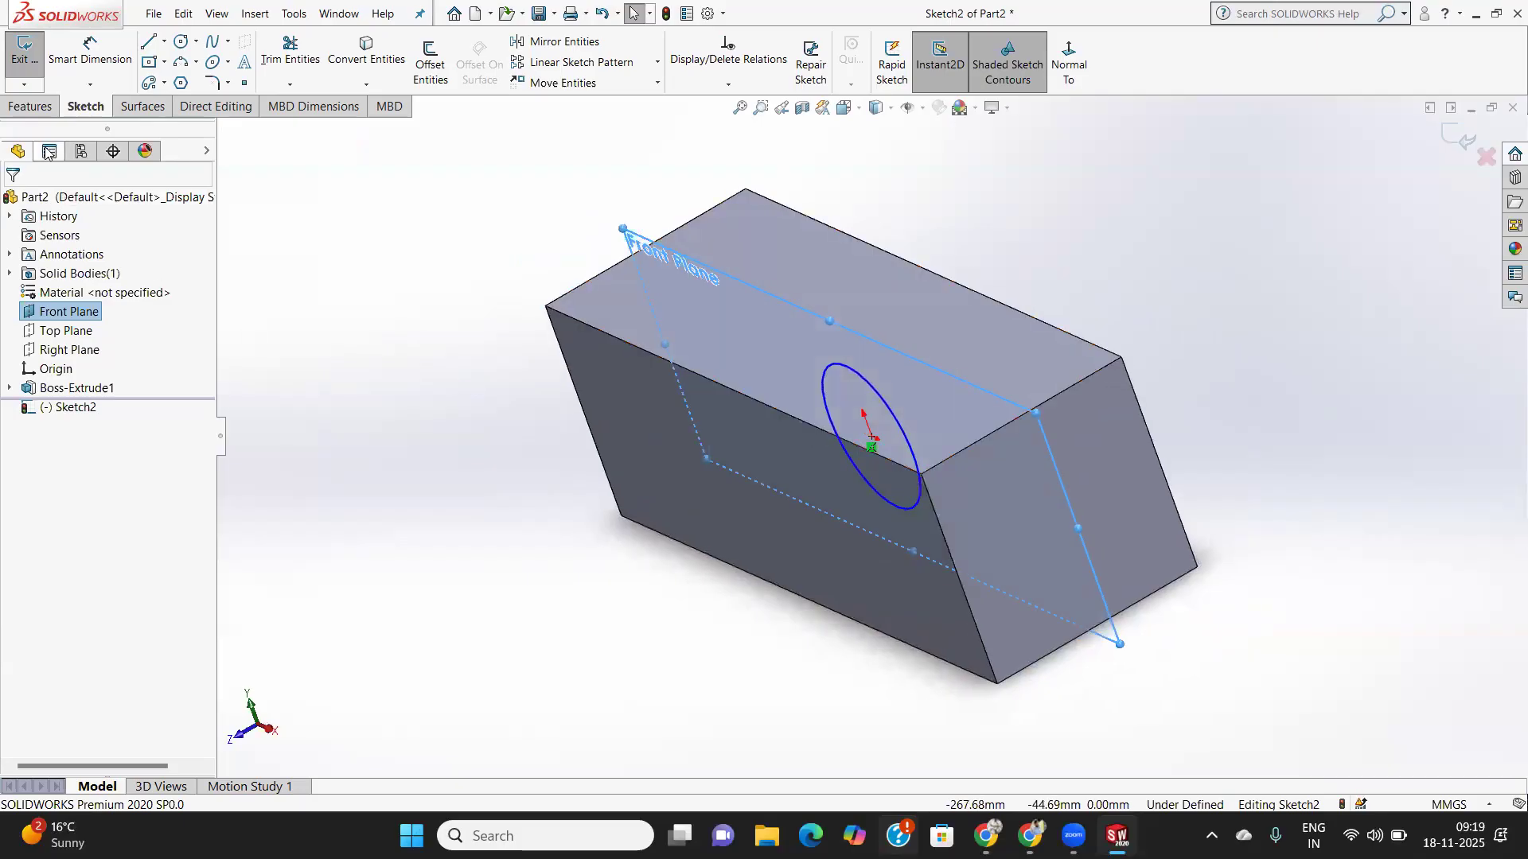
{"action": "left_click", "coordinate": [30, 106]}
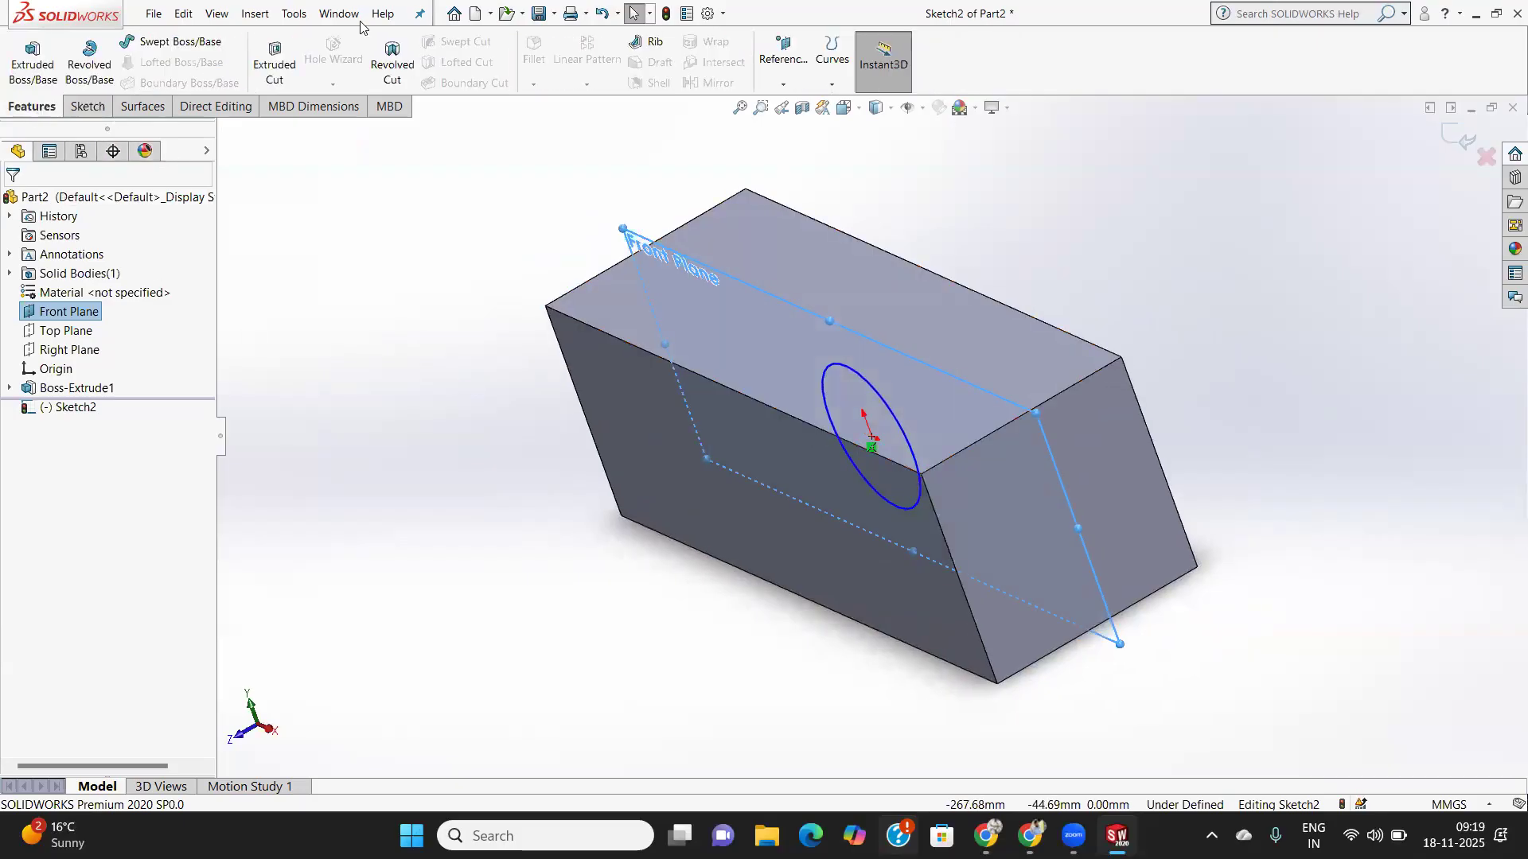
- Start an Extruded Cut from the circle, keeping Direction 1 as Blind
{"action": "left_click", "coordinate": [275, 62]}
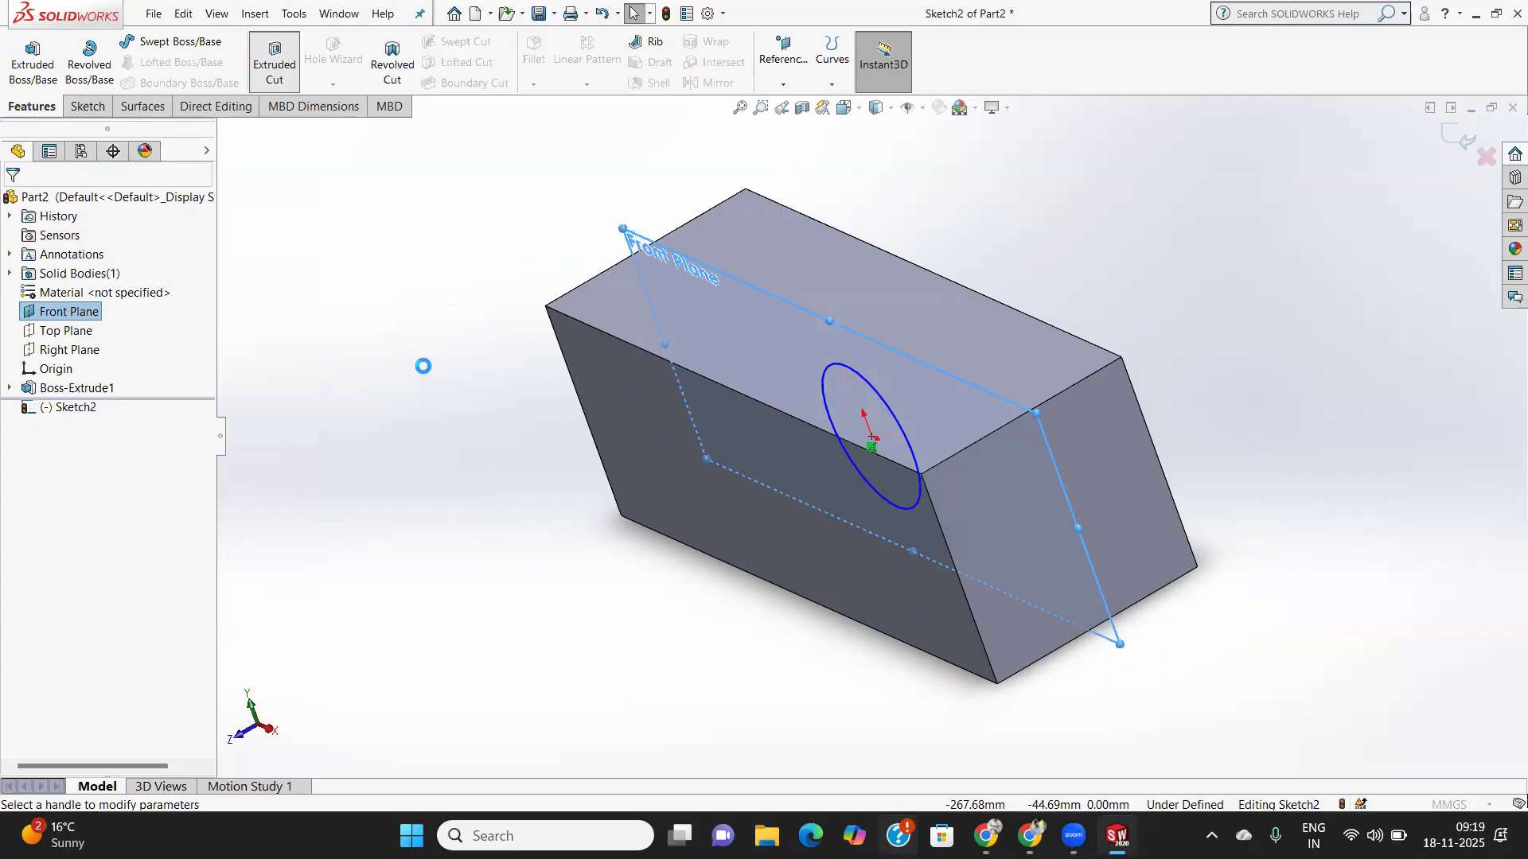
{"action": "middle_click_drag", "start_coordinate": [941, 435], "coordinate": [925, 478]}
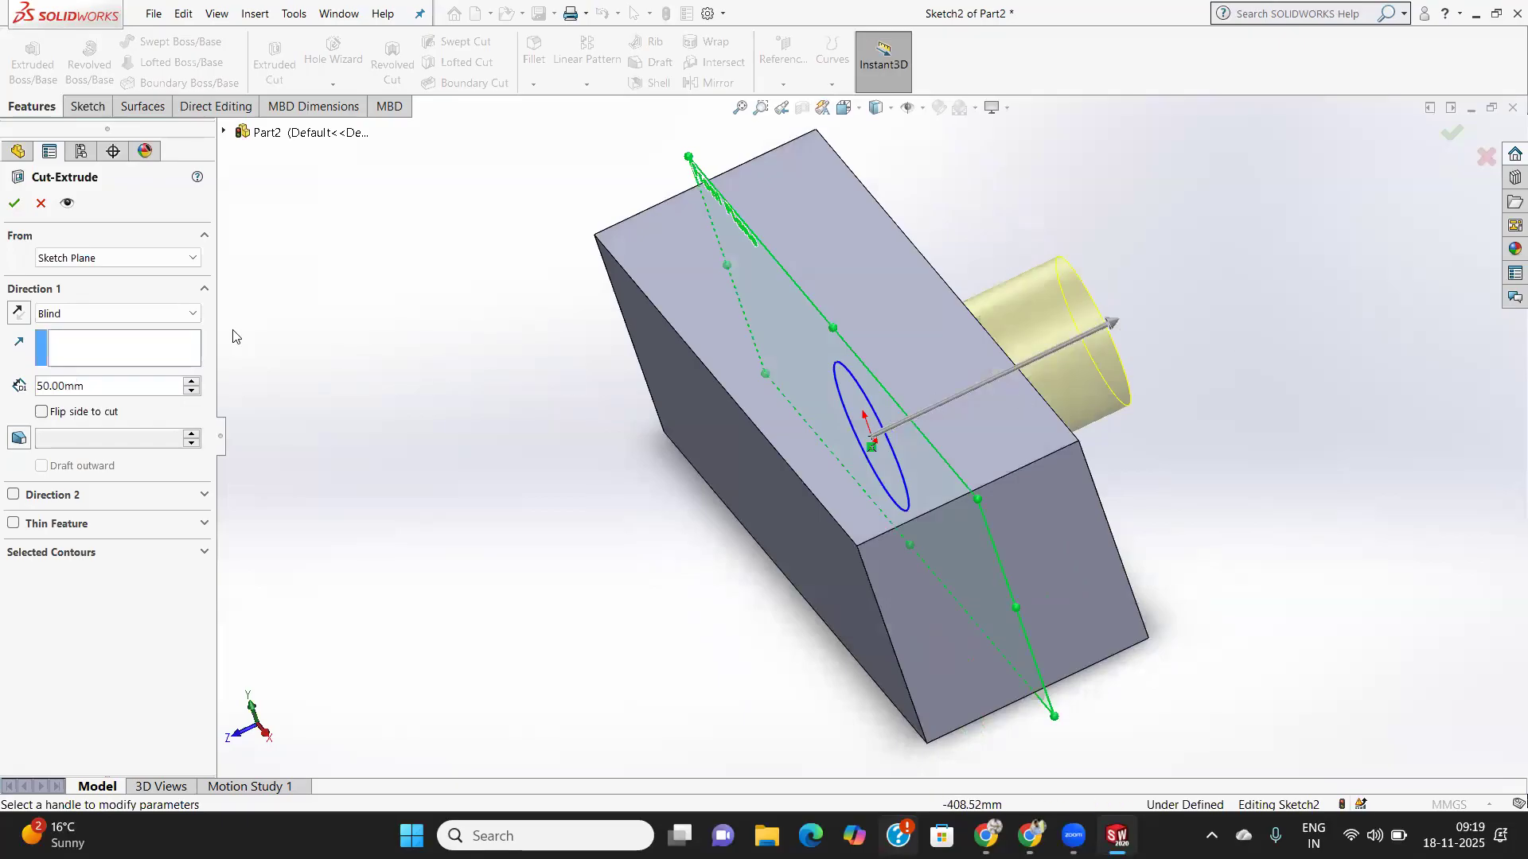
{"action": "left_click", "coordinate": [146, 313]}
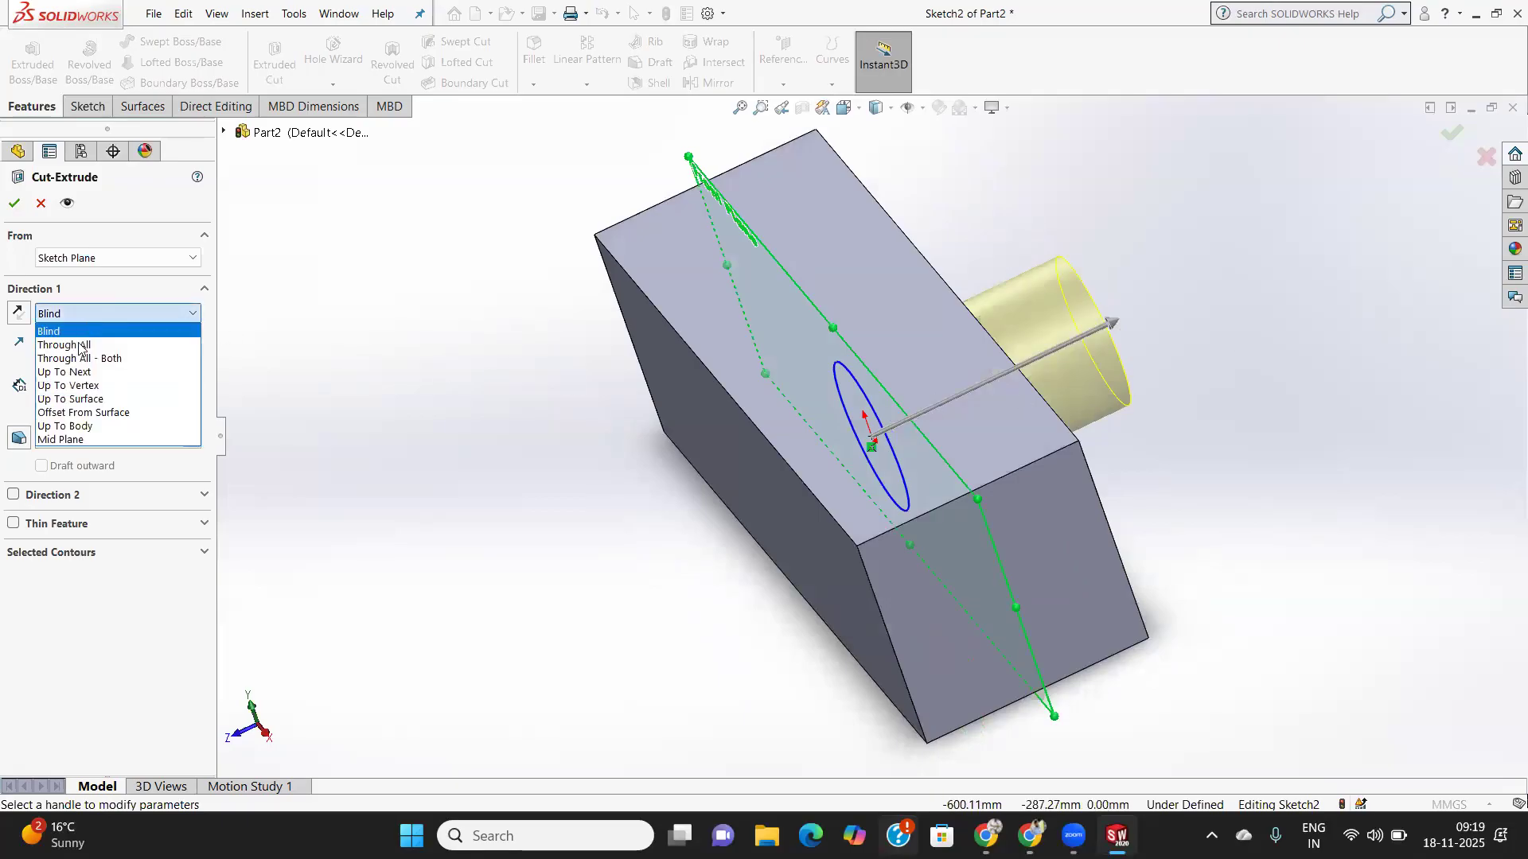
{"action": "left_click", "coordinate": [77, 440]}
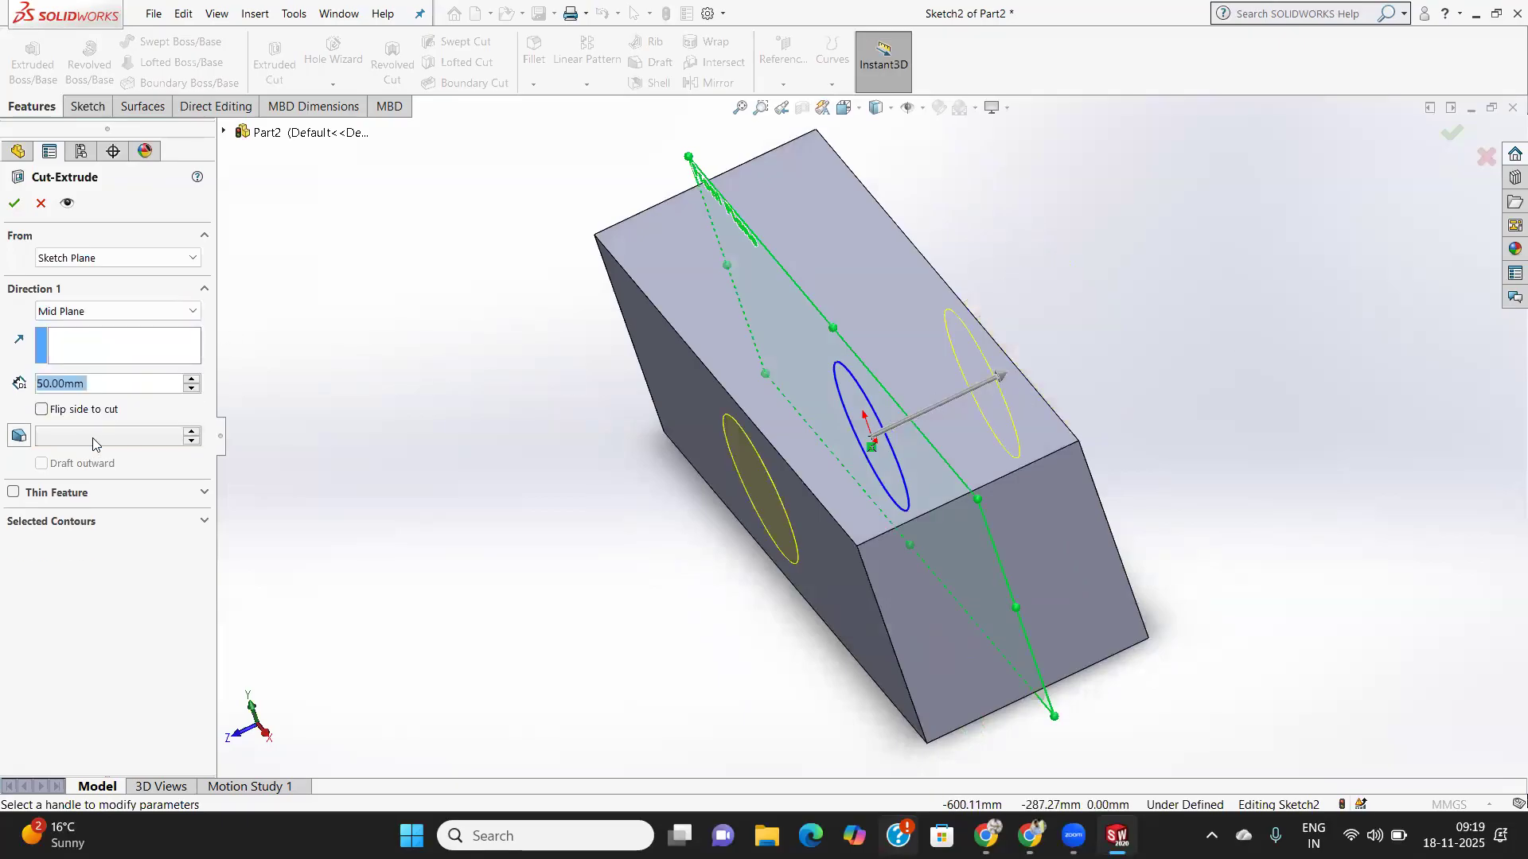
{"action": "left_click", "coordinate": [130, 314]}
{"action": "left_click", "coordinate": [89, 323]}
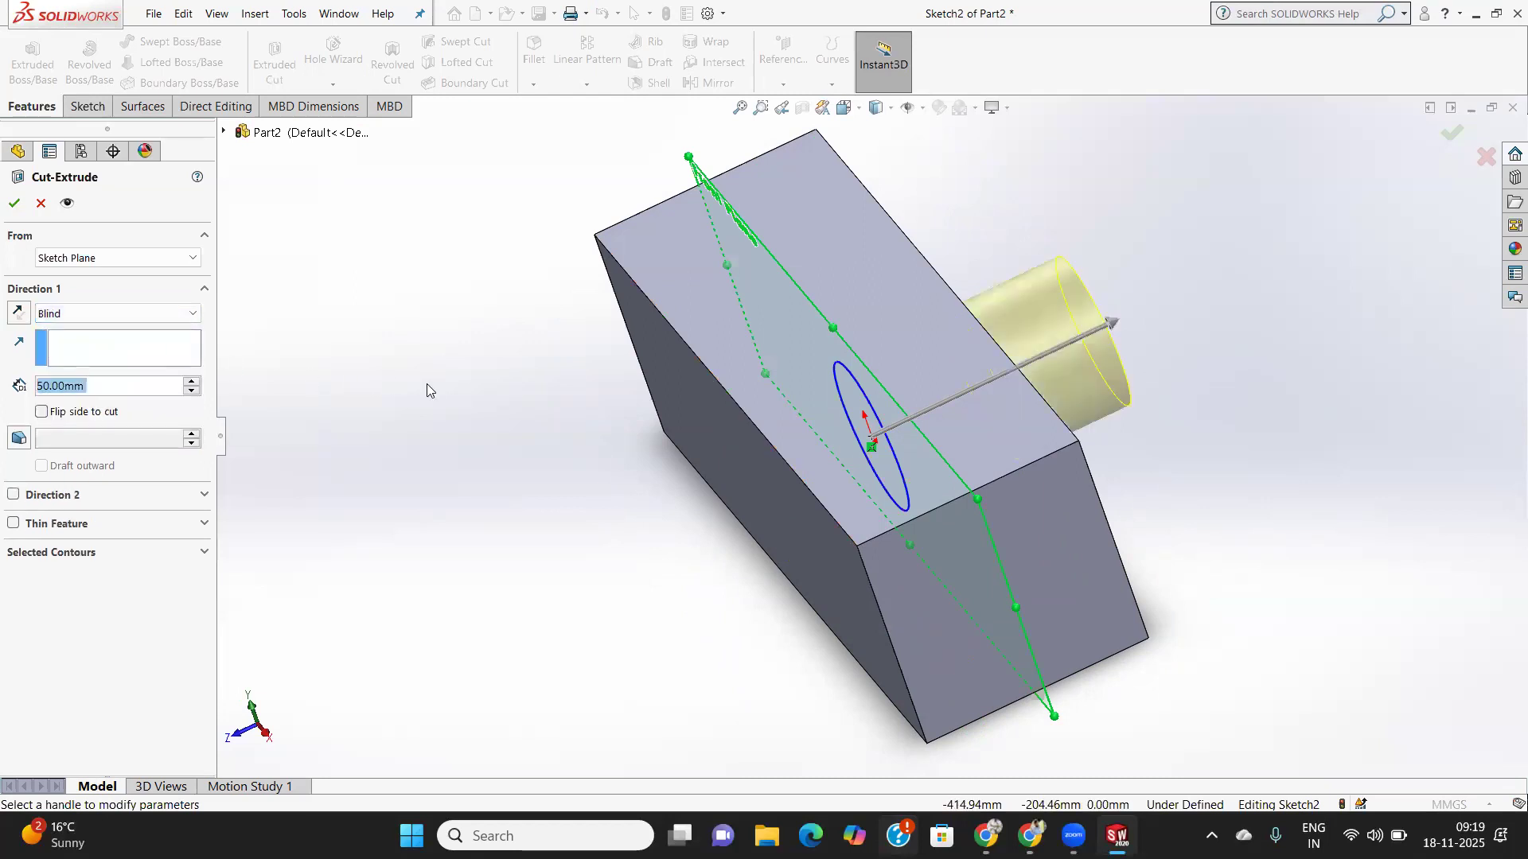
- Enable Direction 2 and set blind depths of 20 mm and 25 mm
{"action": "left_click", "coordinate": [45, 497]}
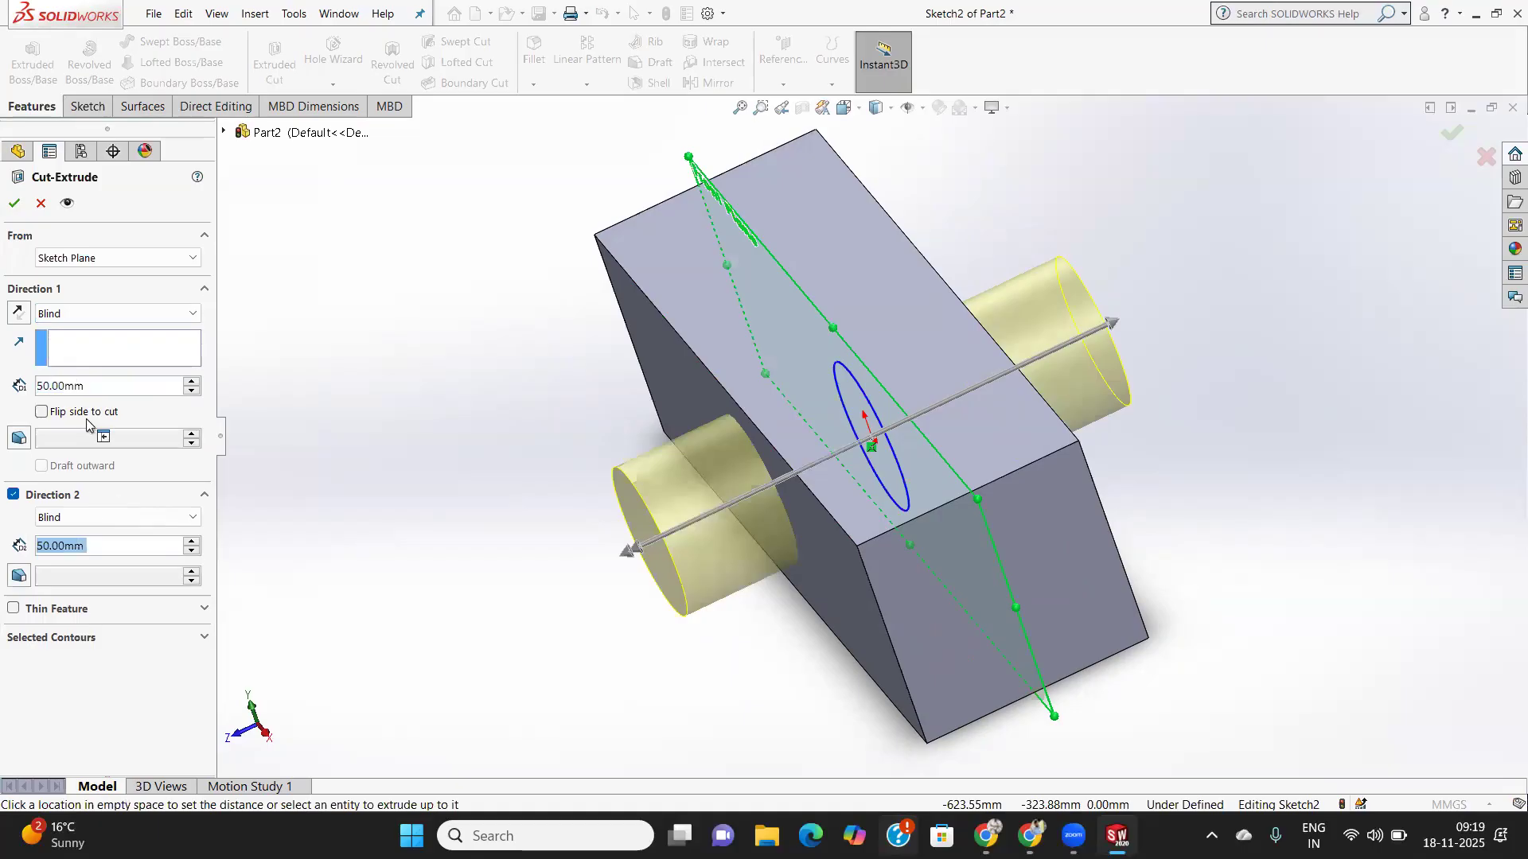
{"action": "left_click", "coordinate": [90, 387]}
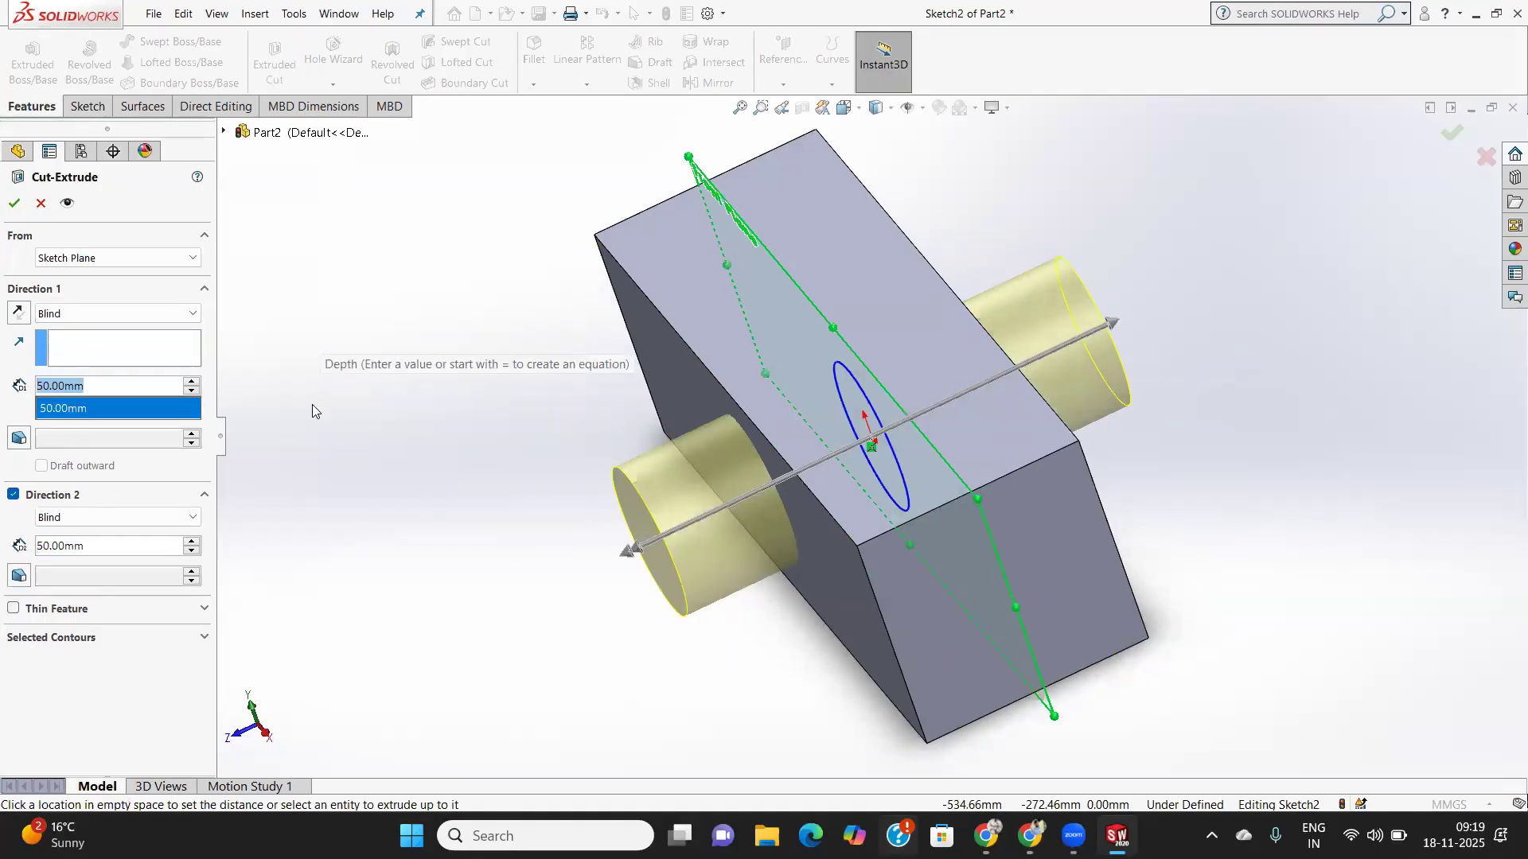
{"action": "type", "text": "1"}
{"action": "key", "text": "BackSpace"}
{"action": "type", "text": "20"}
{"action": "key", "text": "Return"}
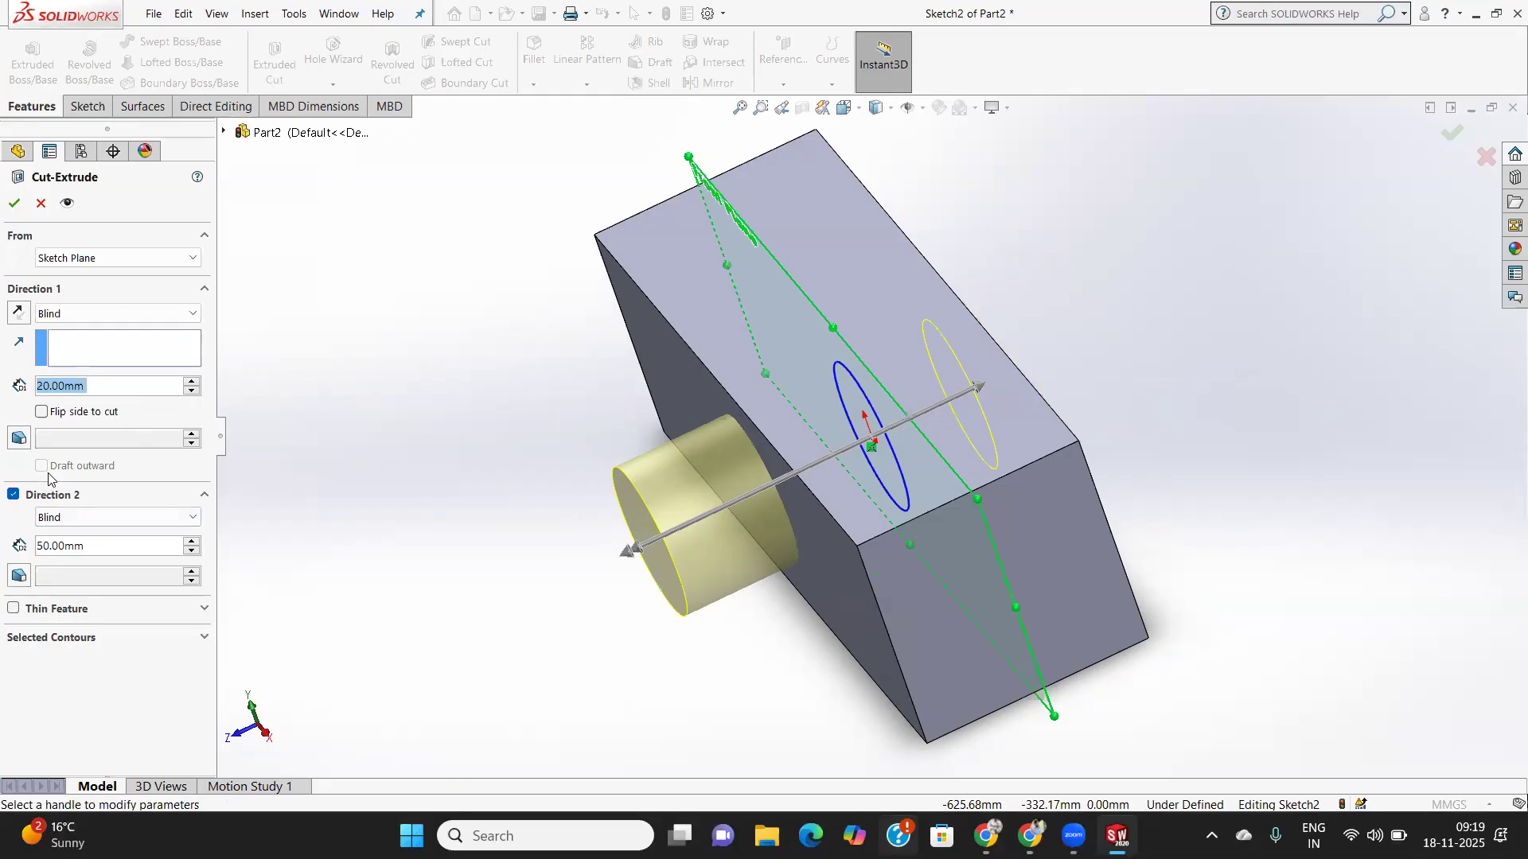
{"action": "left_click", "coordinate": [95, 547]}
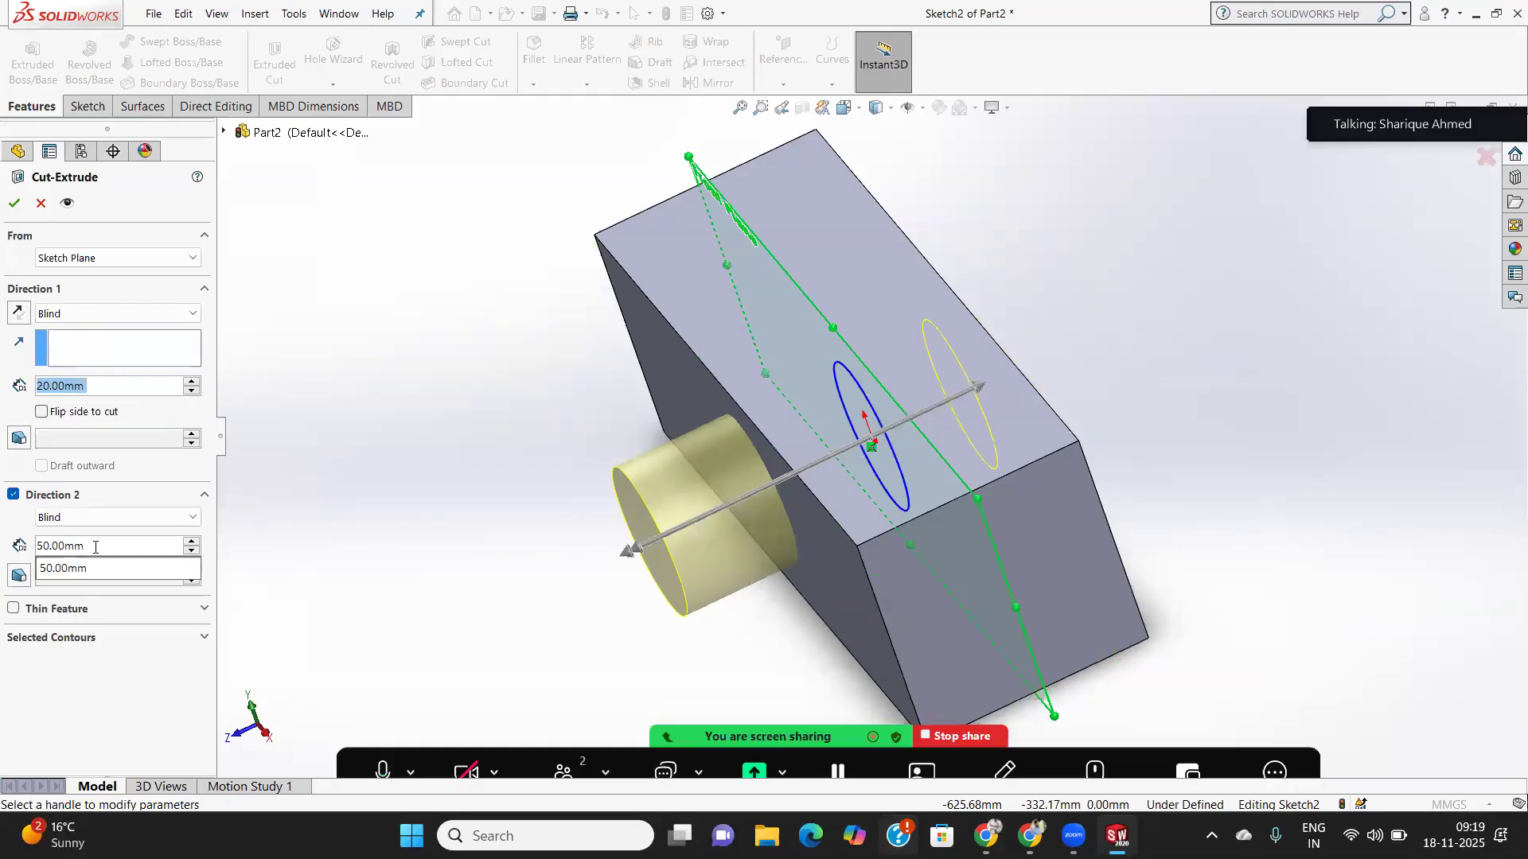
{"action": "left_click_drag", "start_coordinate": [88, 547], "coordinate": [22, 560]}
{"action": "type", "text": "25"}
{"action": "key", "text": "Return"}
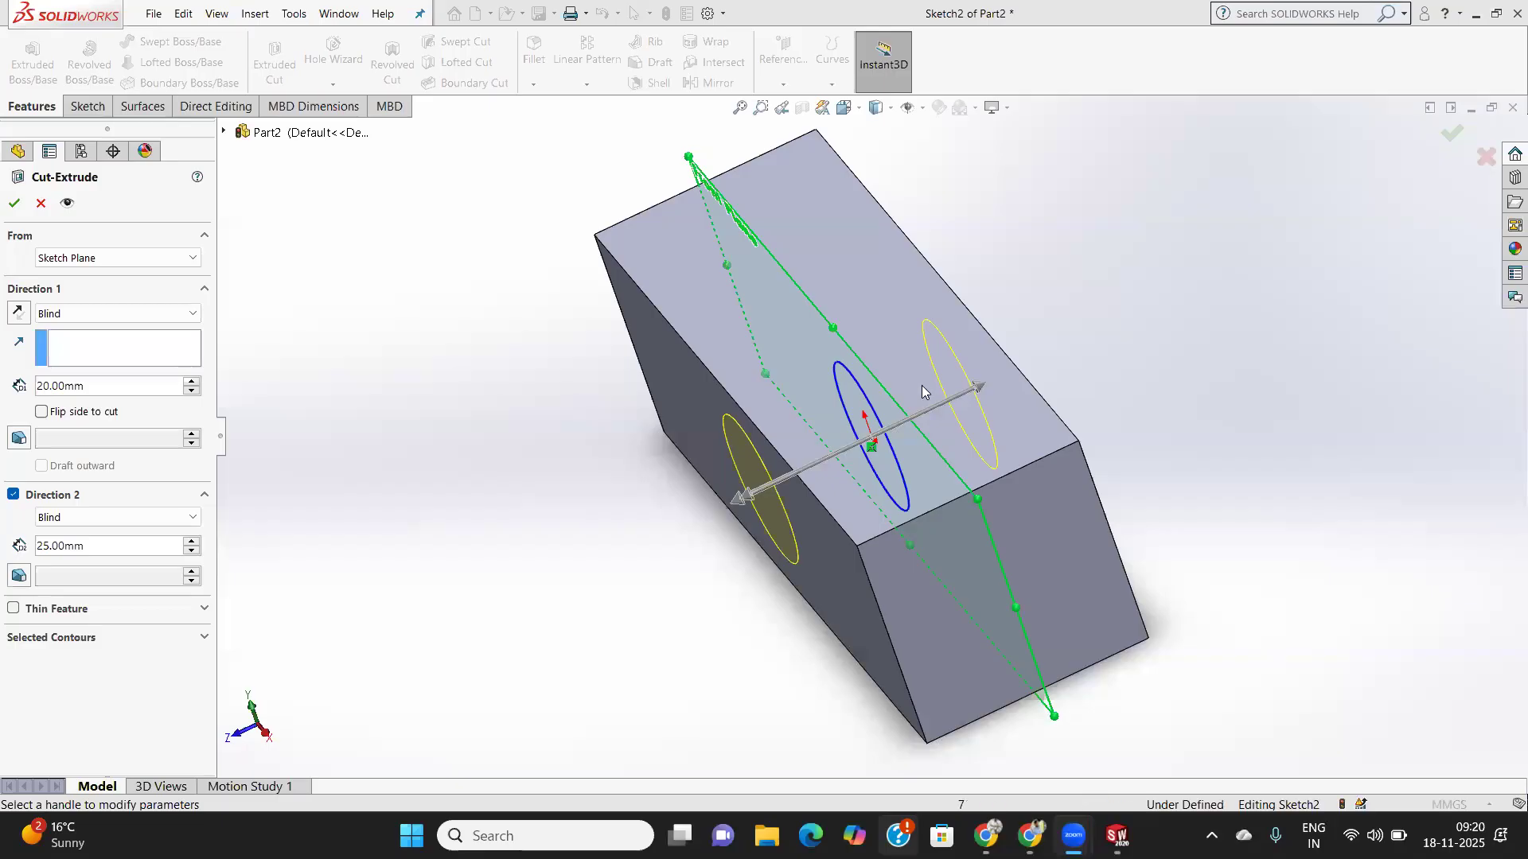
{"action": "middle_click_drag", "start_coordinate": [953, 480], "coordinate": [973, 443]}
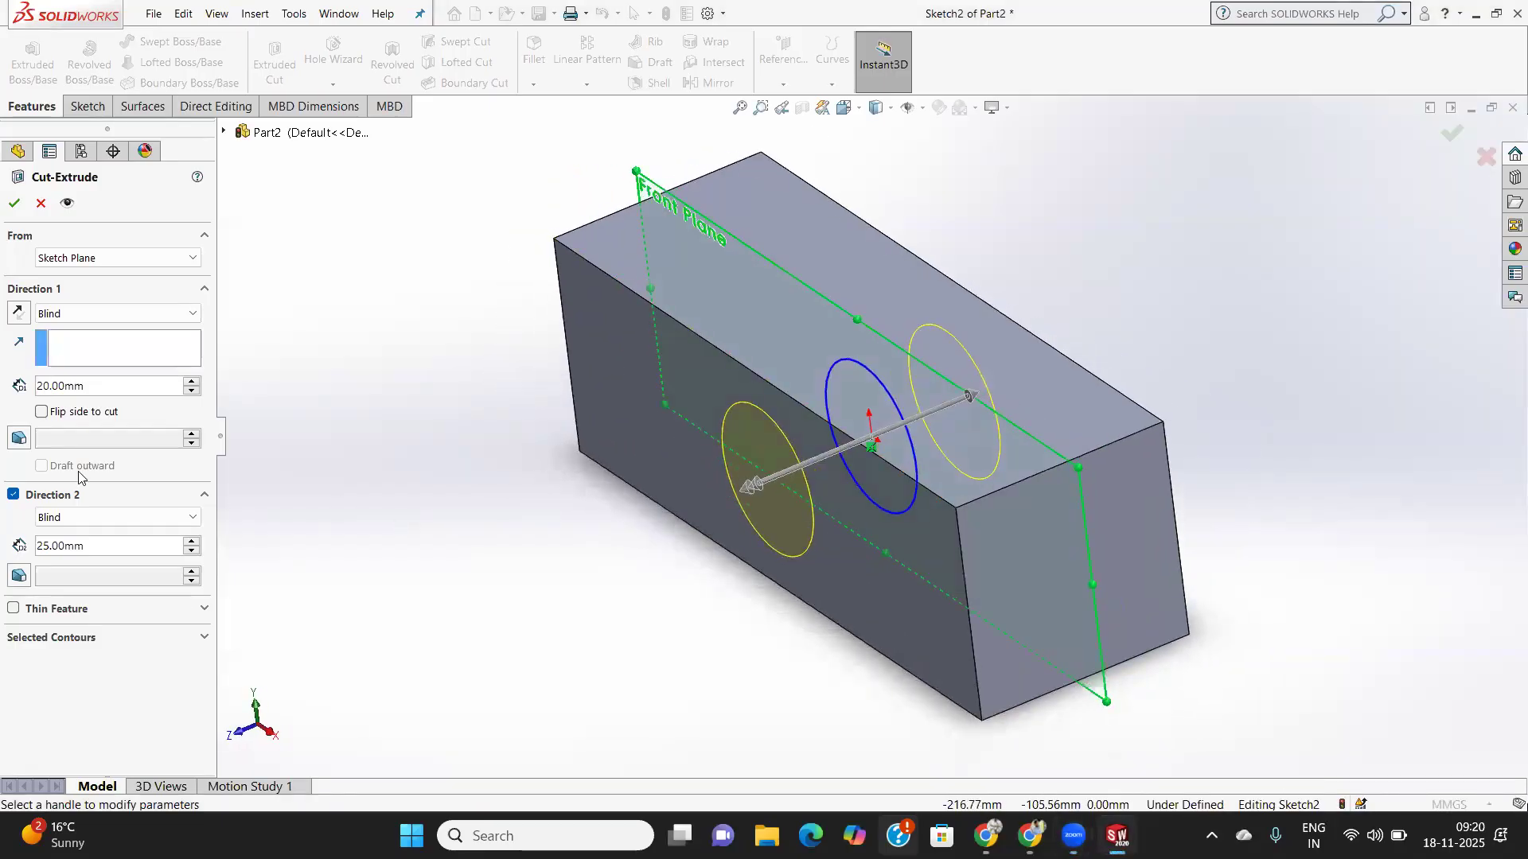
- Add a 25° outward draft in Direction 1 and a 20° draft in Direction 2, then apply
{"action": "left_click", "coordinate": [17, 438]}
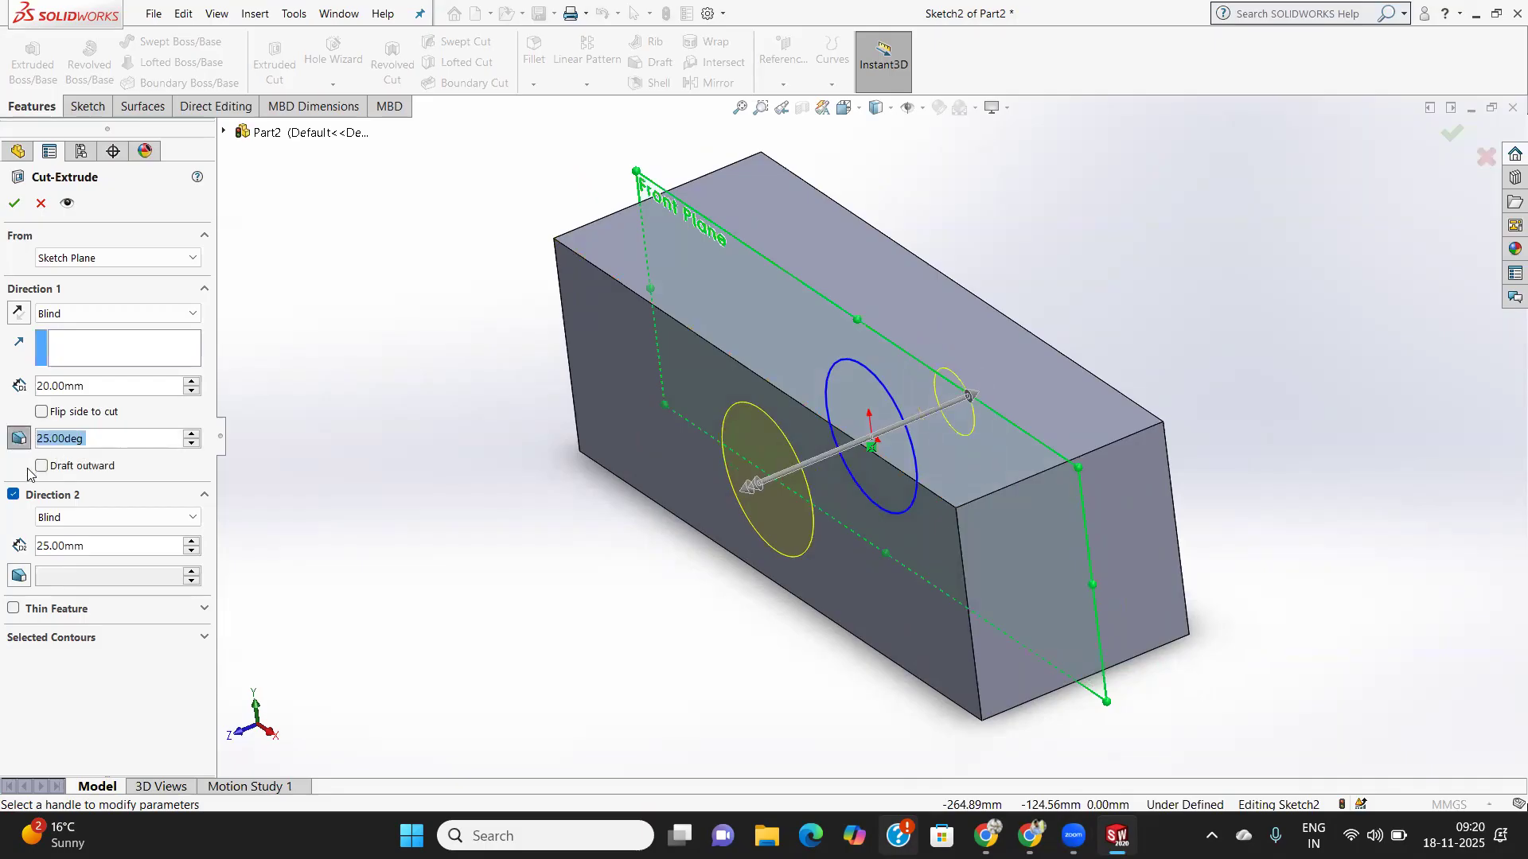
{"action": "left_click", "coordinate": [42, 466]}
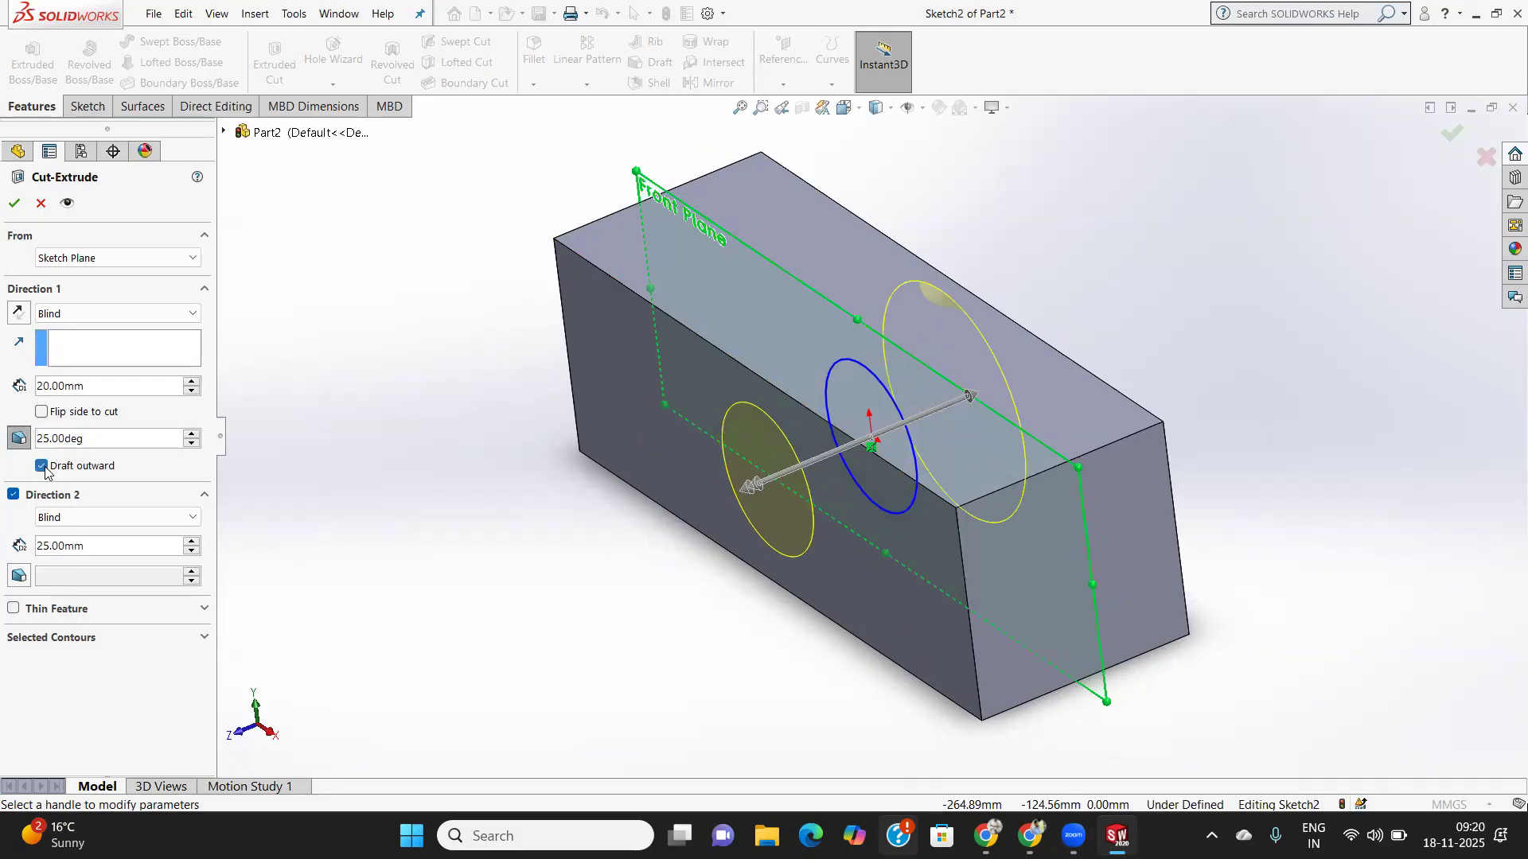
{"action": "left_click", "coordinate": [17, 577]}
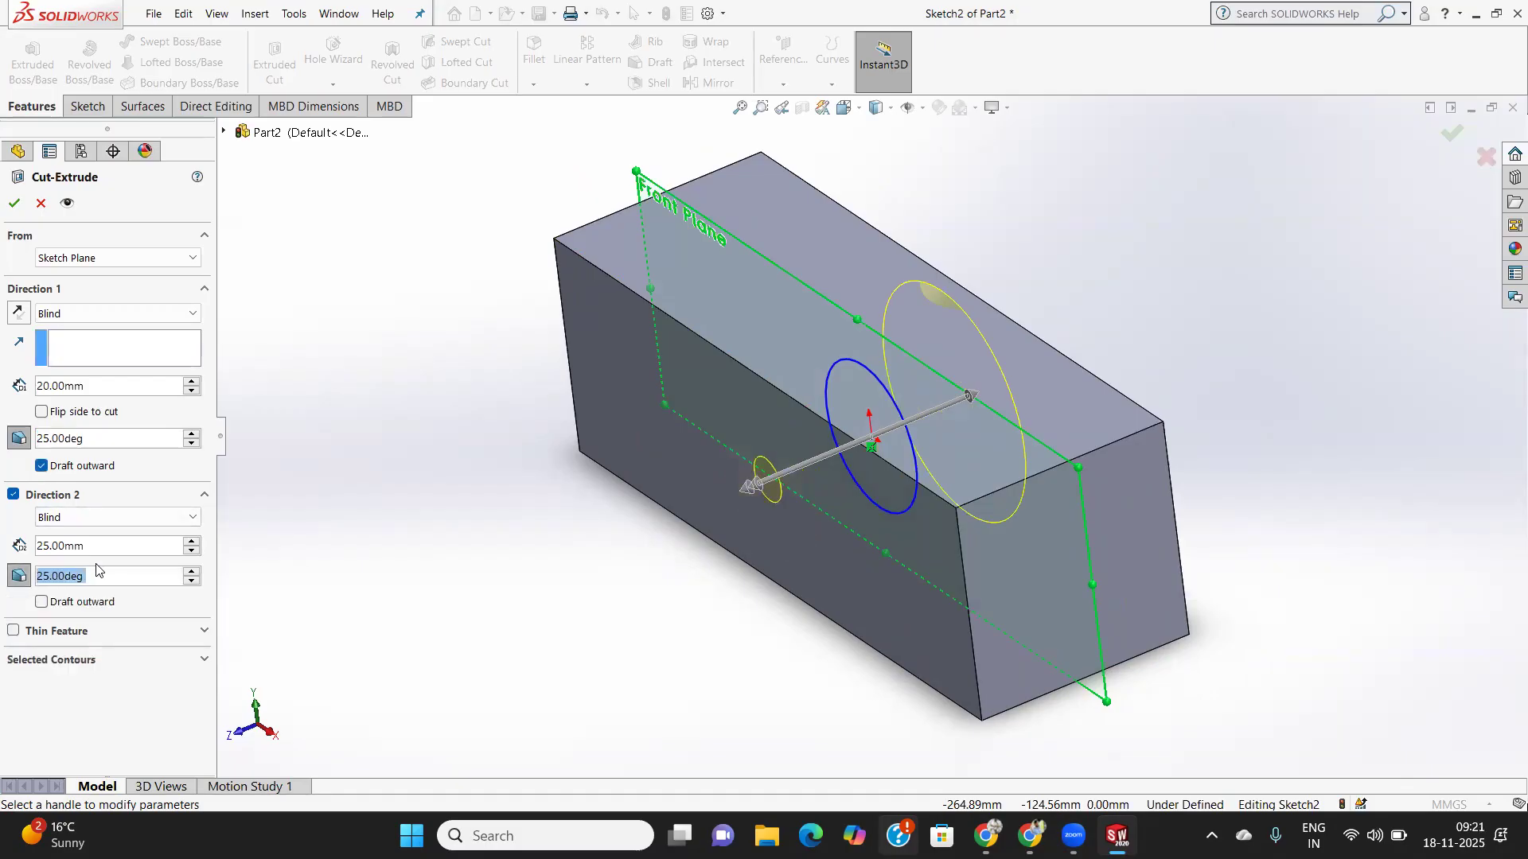
{"action": "type", "text": "30"}
{"action": "key", "text": "Return"}
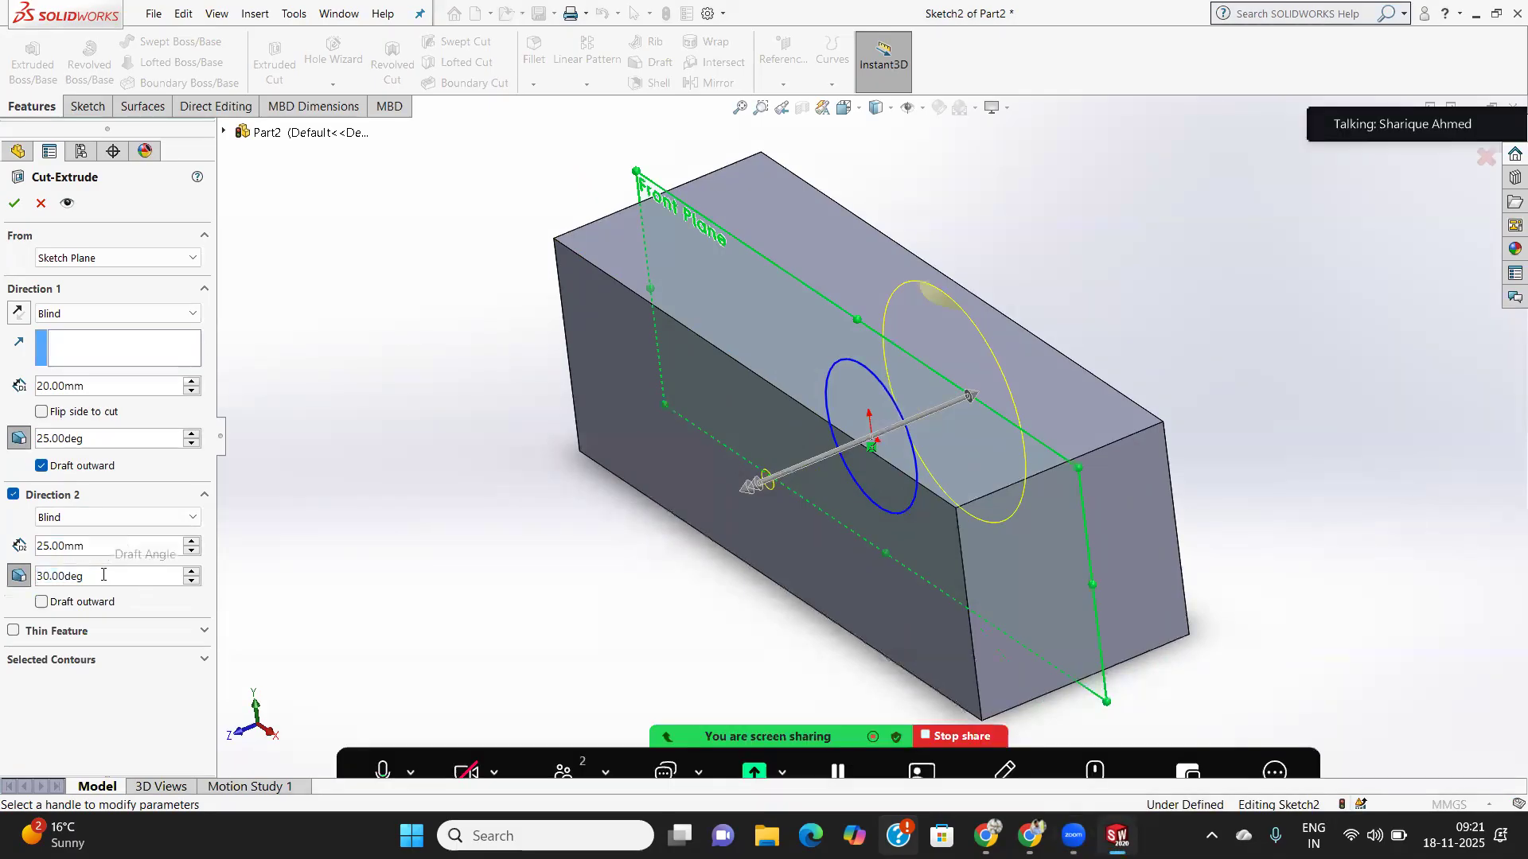
{"action": "type", "text": "20"}
{"action": "key", "text": "Return"}
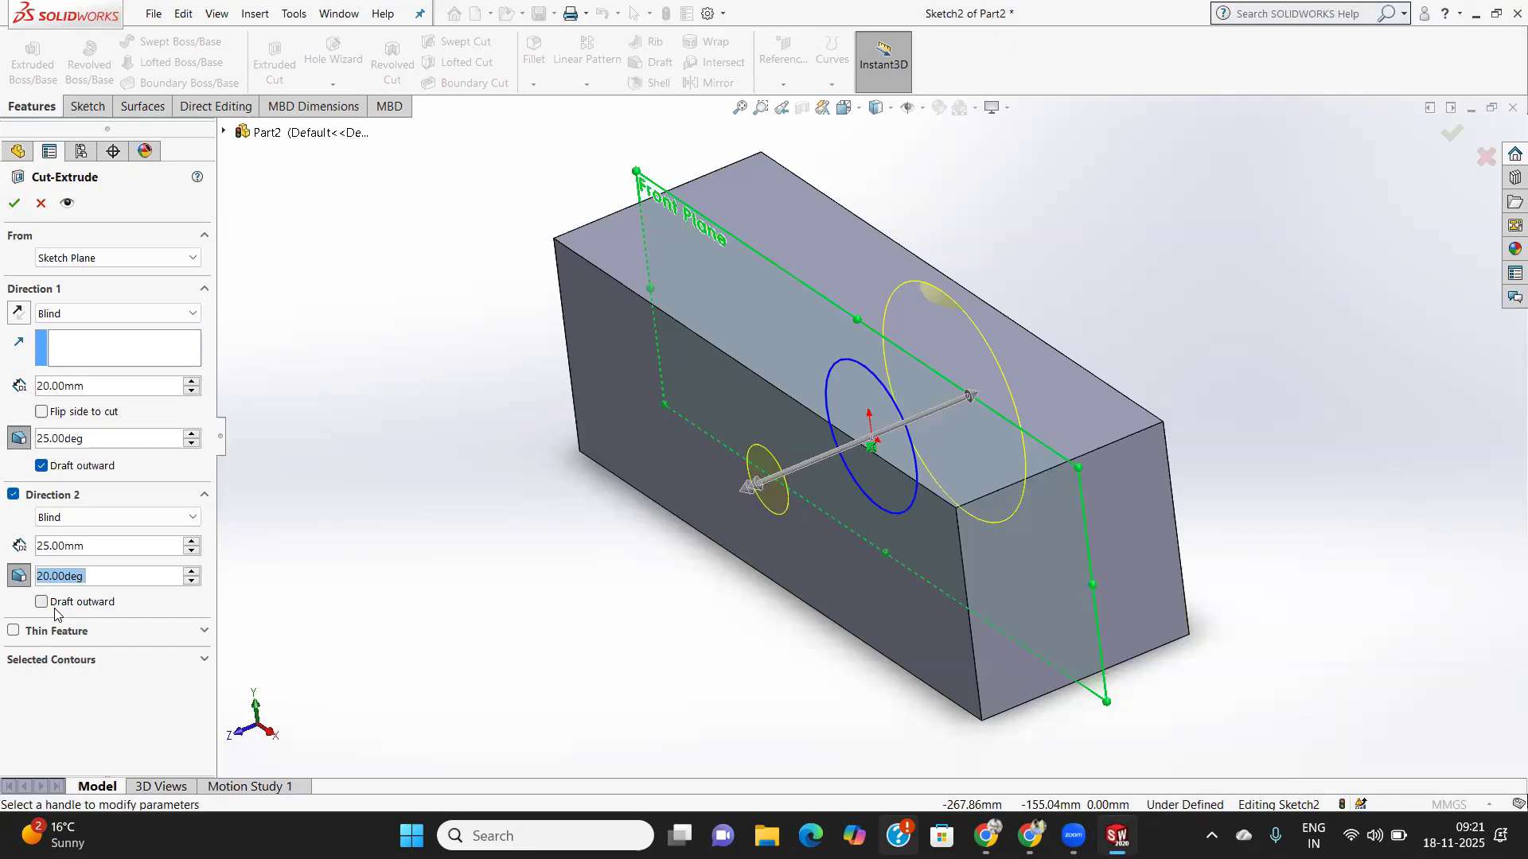
{"action": "left_click", "coordinate": [14, 203]}
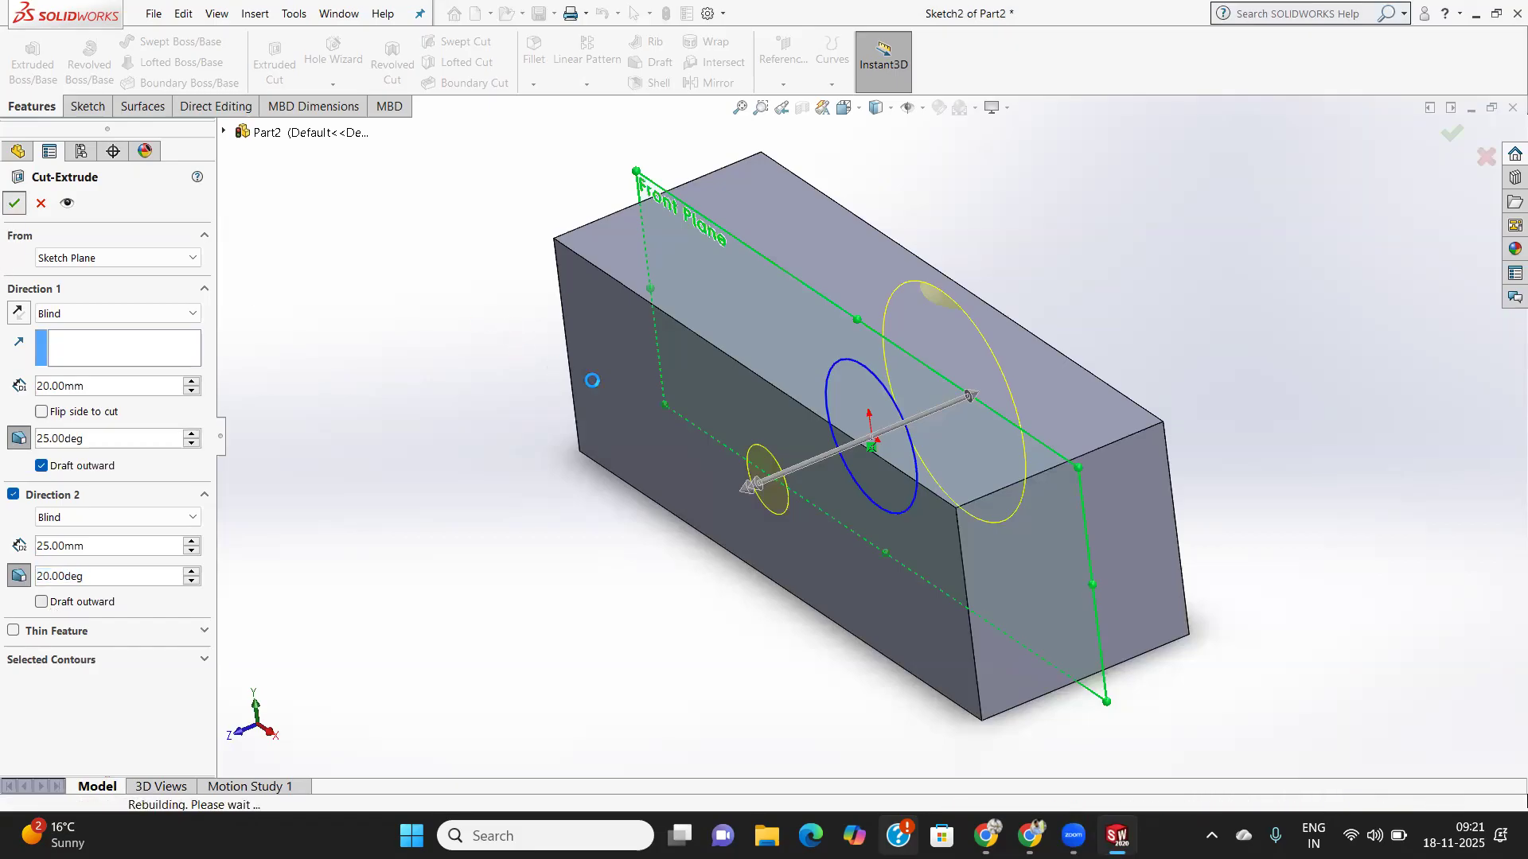
{"action": "middle_click_drag", "start_coordinate": [728, 416], "coordinate": [782, 216]}
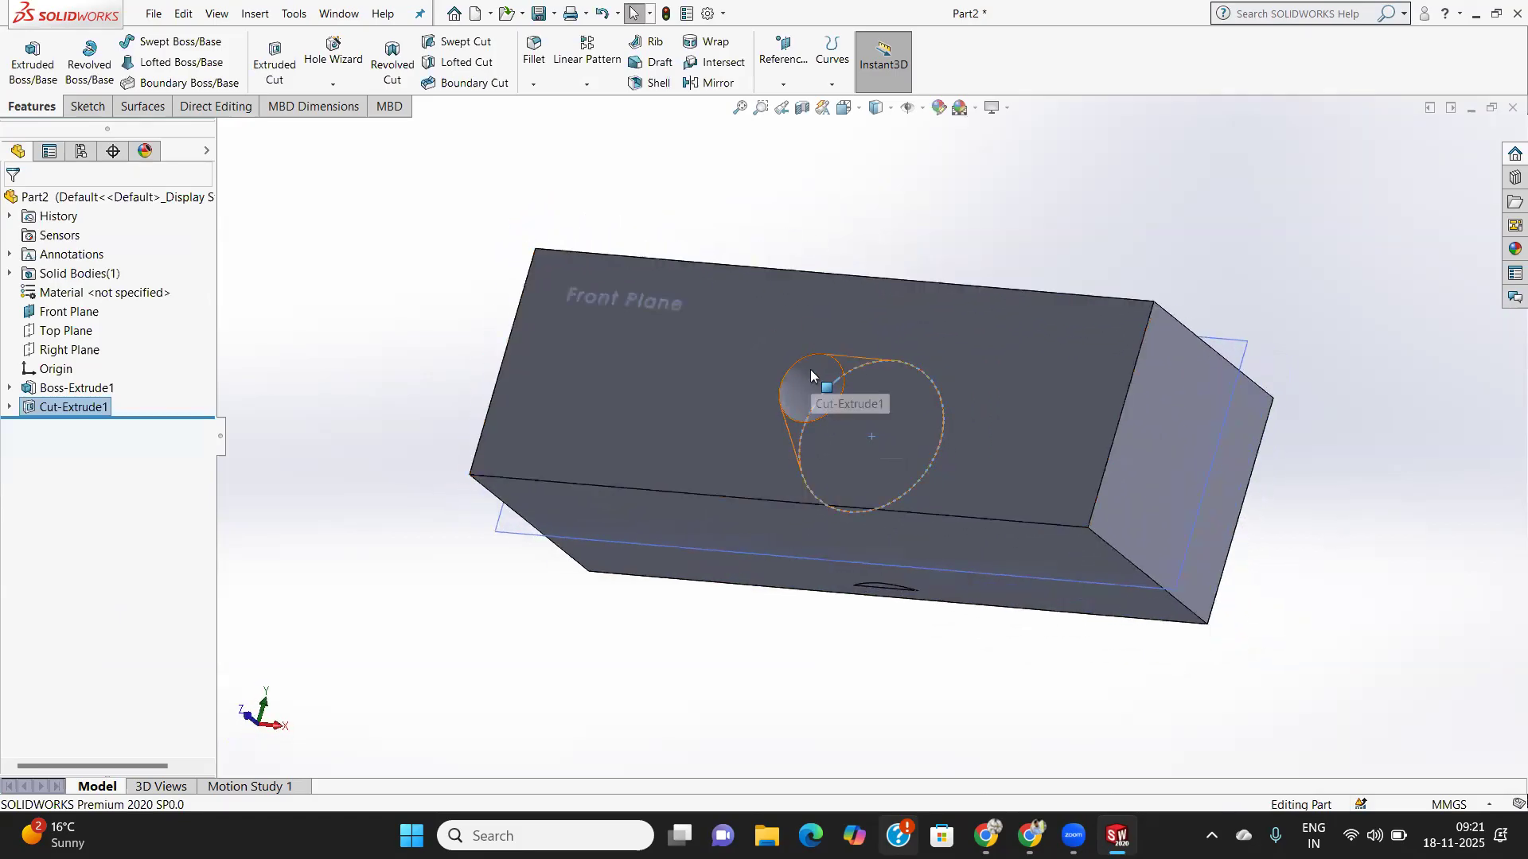
{"action": "middle_click_drag", "start_coordinate": [810, 369], "coordinate": [775, 436]}
{"action": "left_click", "coordinate": [773, 437]}
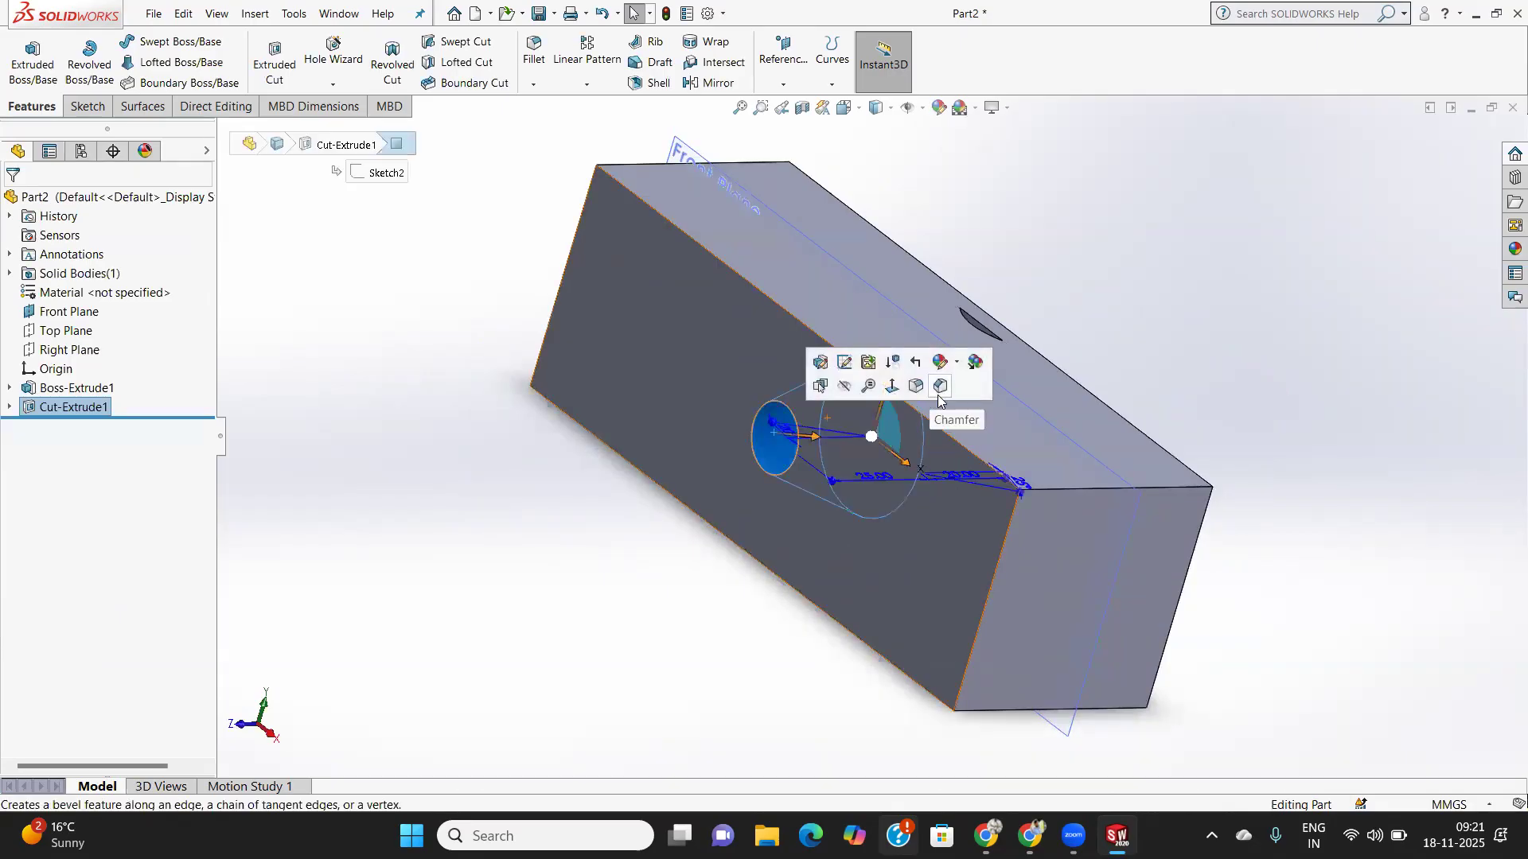
{"action": "middle_click_drag", "start_coordinate": [1012, 408], "coordinate": [965, 367]}
{"action": "scroll", "coordinate": [951, 372], "scroll_direction": "down", "scroll_amount": 5}
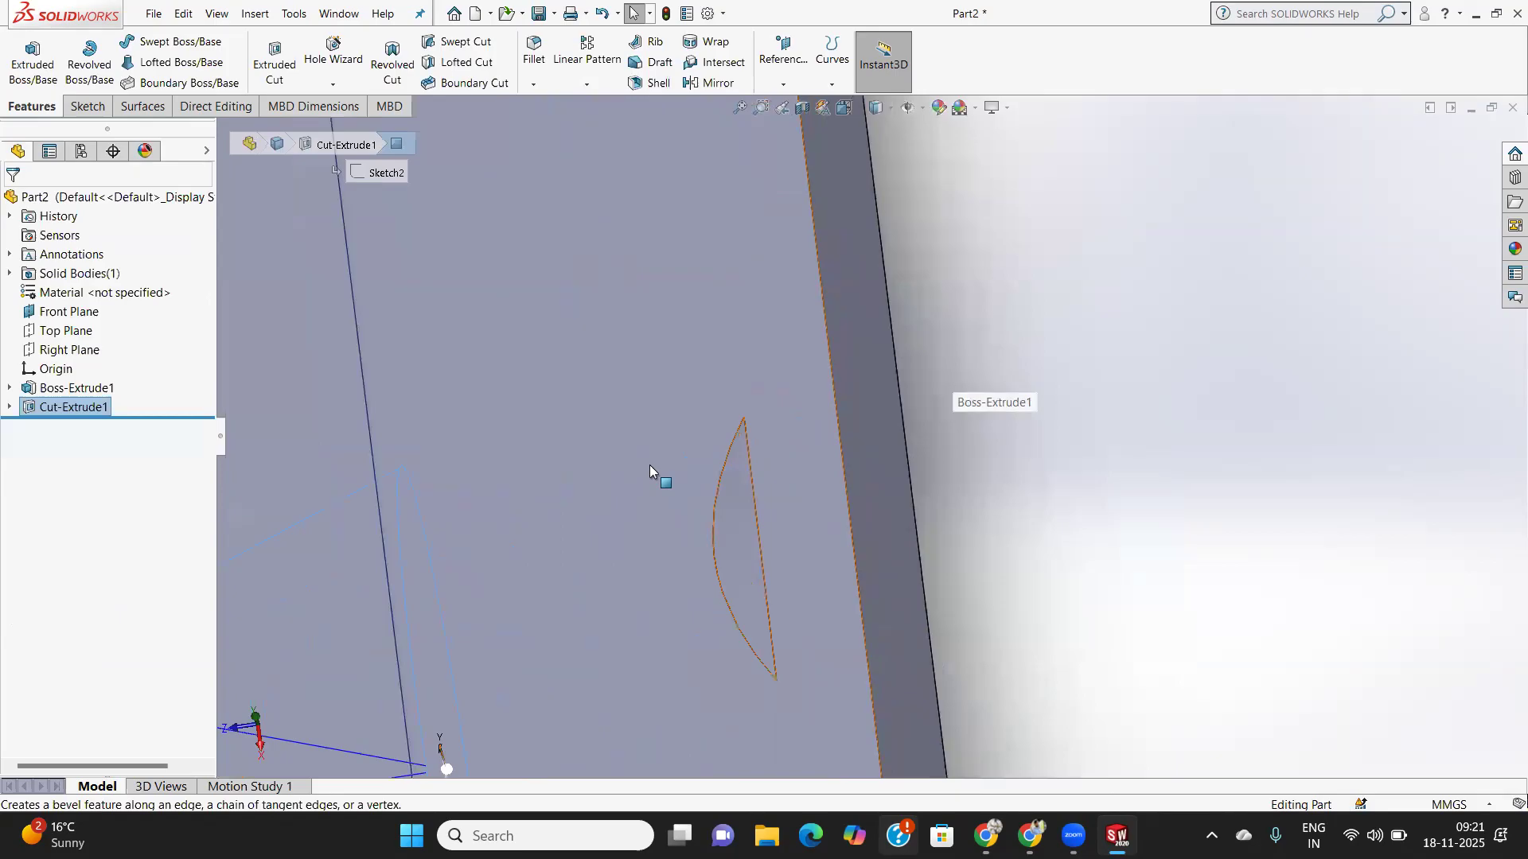
{"action": "scroll", "coordinate": [737, 509], "scroll_direction": "up", "scroll_amount": 2}
{"action": "scroll", "coordinate": [855, 512], "scroll_direction": "up", "scroll_amount": 3}
{"action": "mouse_move", "coordinate": [855, 512]}
{"action": "middle_mouse_down"}
{"action": "mouse_move", "coordinate": [883, 498]}
{"action": "mouse_move", "coordinate": [1034, 111]}
{"action": "mouse_move", "coordinate": [989, 619]}
{"action": "mouse_move", "coordinate": [941, 504]}
{"action": "mouse_move", "coordinate": [981, 677]}
{"action": "mouse_move", "coordinate": [910, 446]}
{"action": "mouse_move", "coordinate": [941, 815]}
{"action": "mouse_move", "coordinate": [904, 497]}
{"action": "middle_mouse_up"}
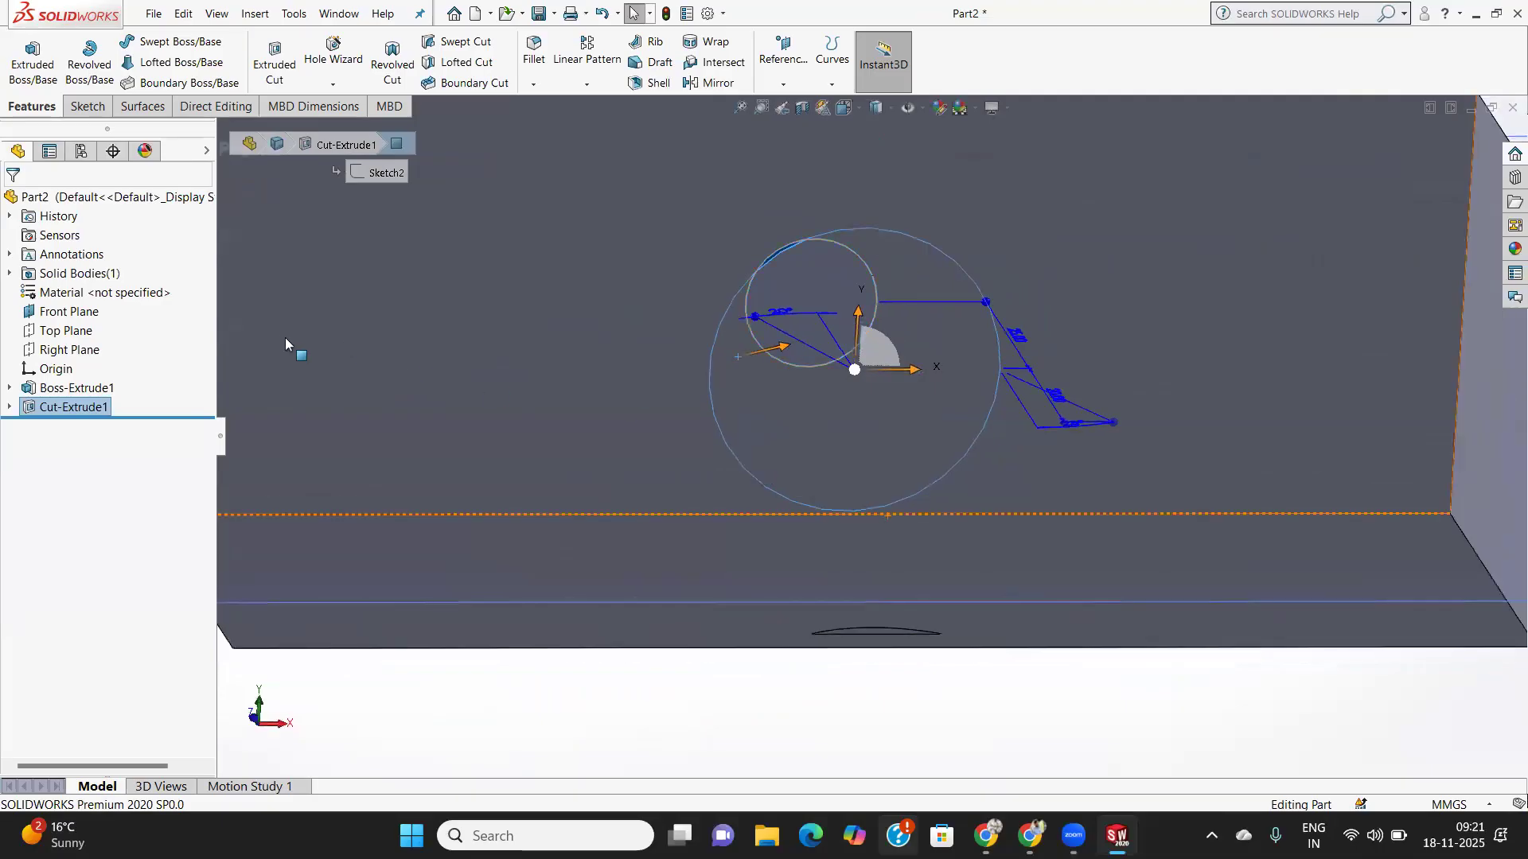
{"action": "scroll", "coordinate": [802, 344], "scroll_direction": "up", "scroll_amount": 6}
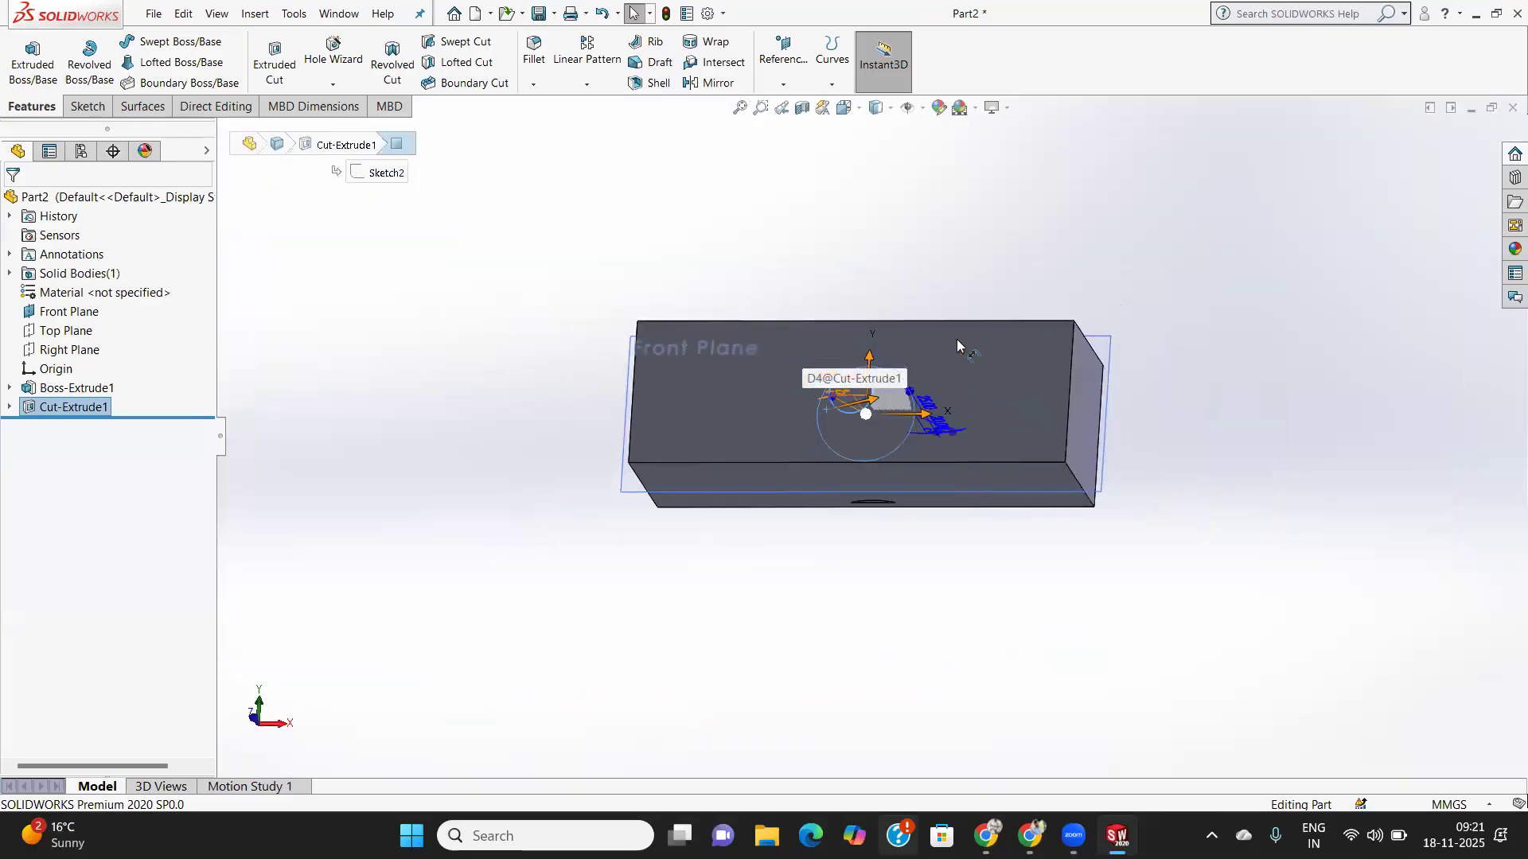
{"action": "middle_click_drag", "start_coordinate": [956, 339], "coordinate": [355, 256]}
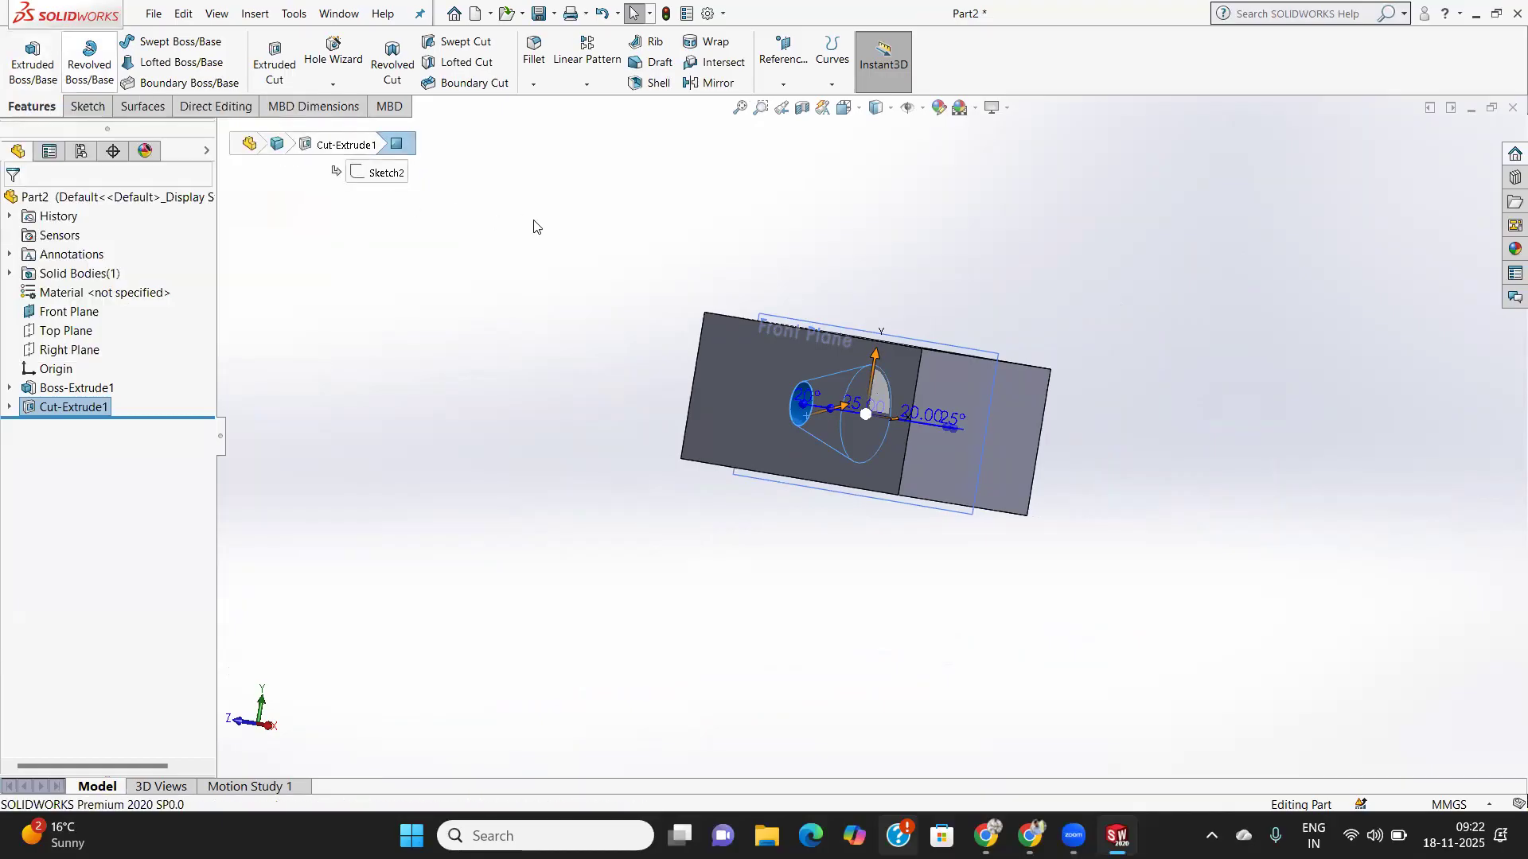
- Delete the Cut-Extrude1 and Boss-Extrude1 features
{"action": "right_click", "coordinate": [72, 407]}
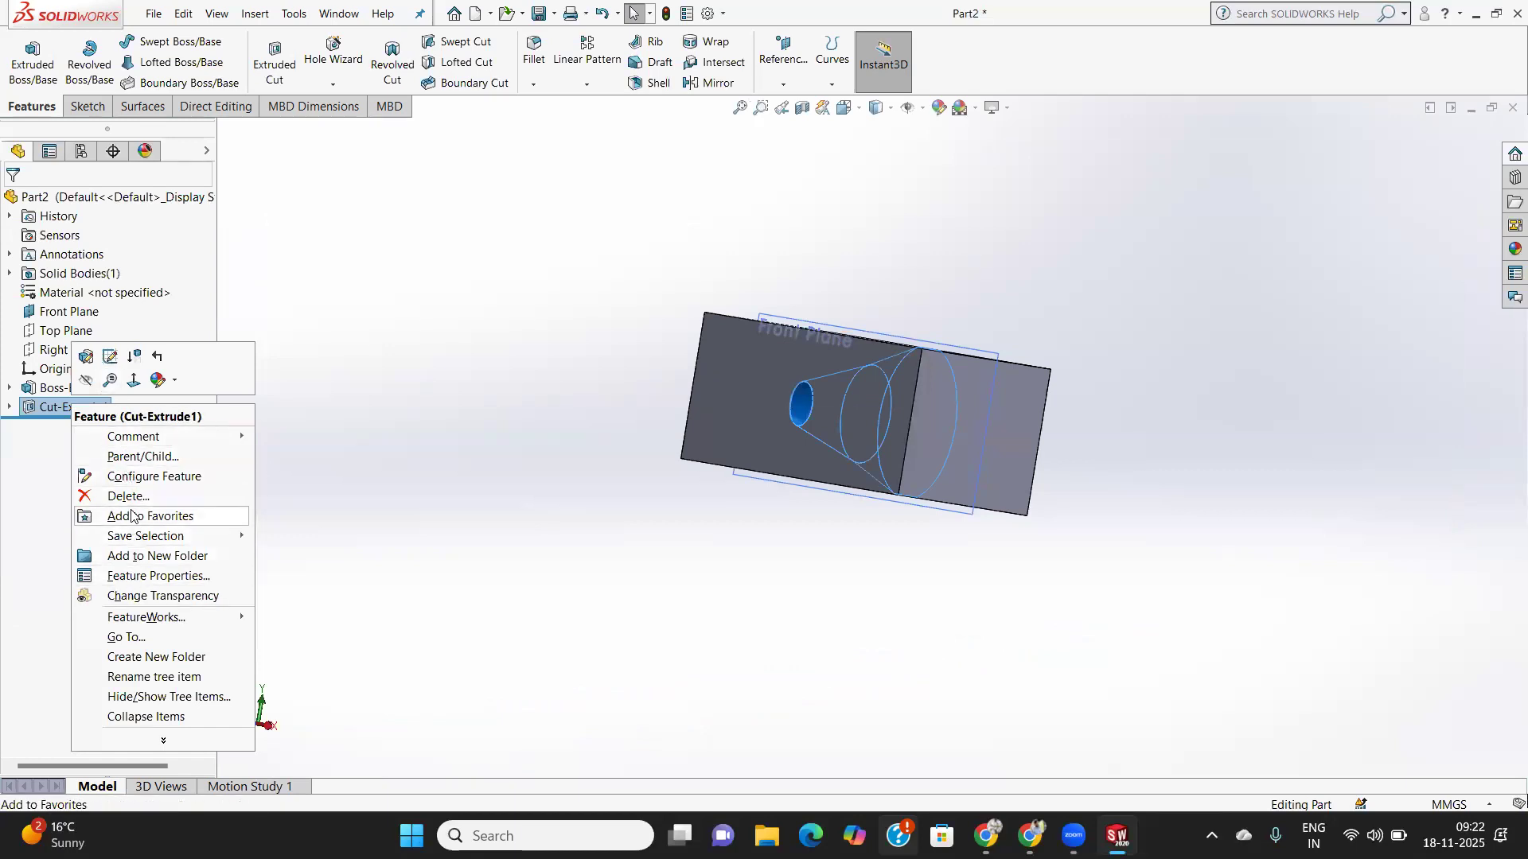
{"action": "left_click", "coordinate": [129, 496]}
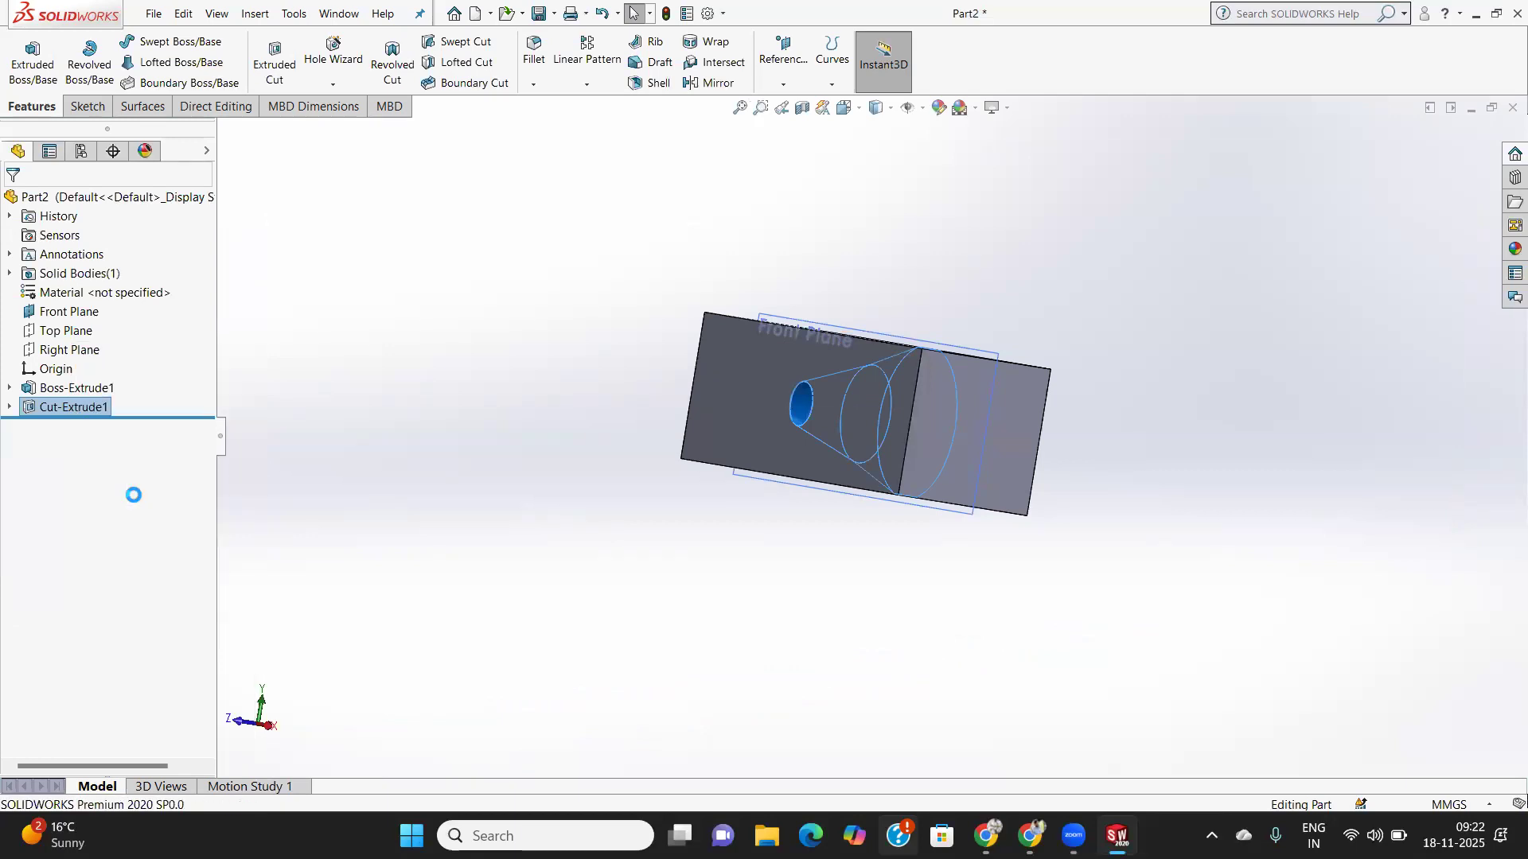
{"action": "left_click", "coordinate": [867, 318]}
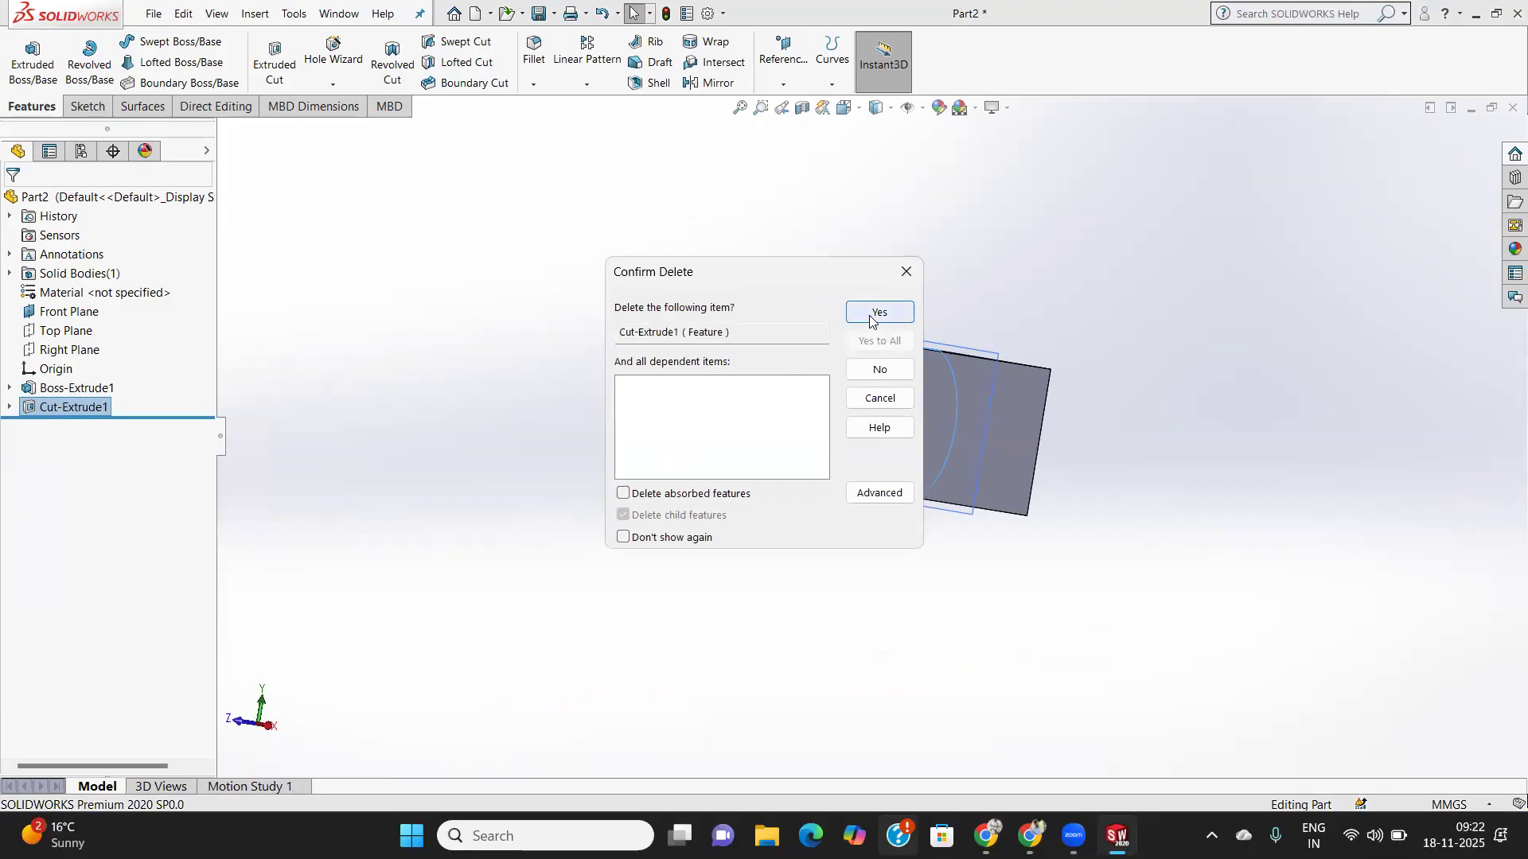
{"action": "right_click", "coordinate": [71, 389]}
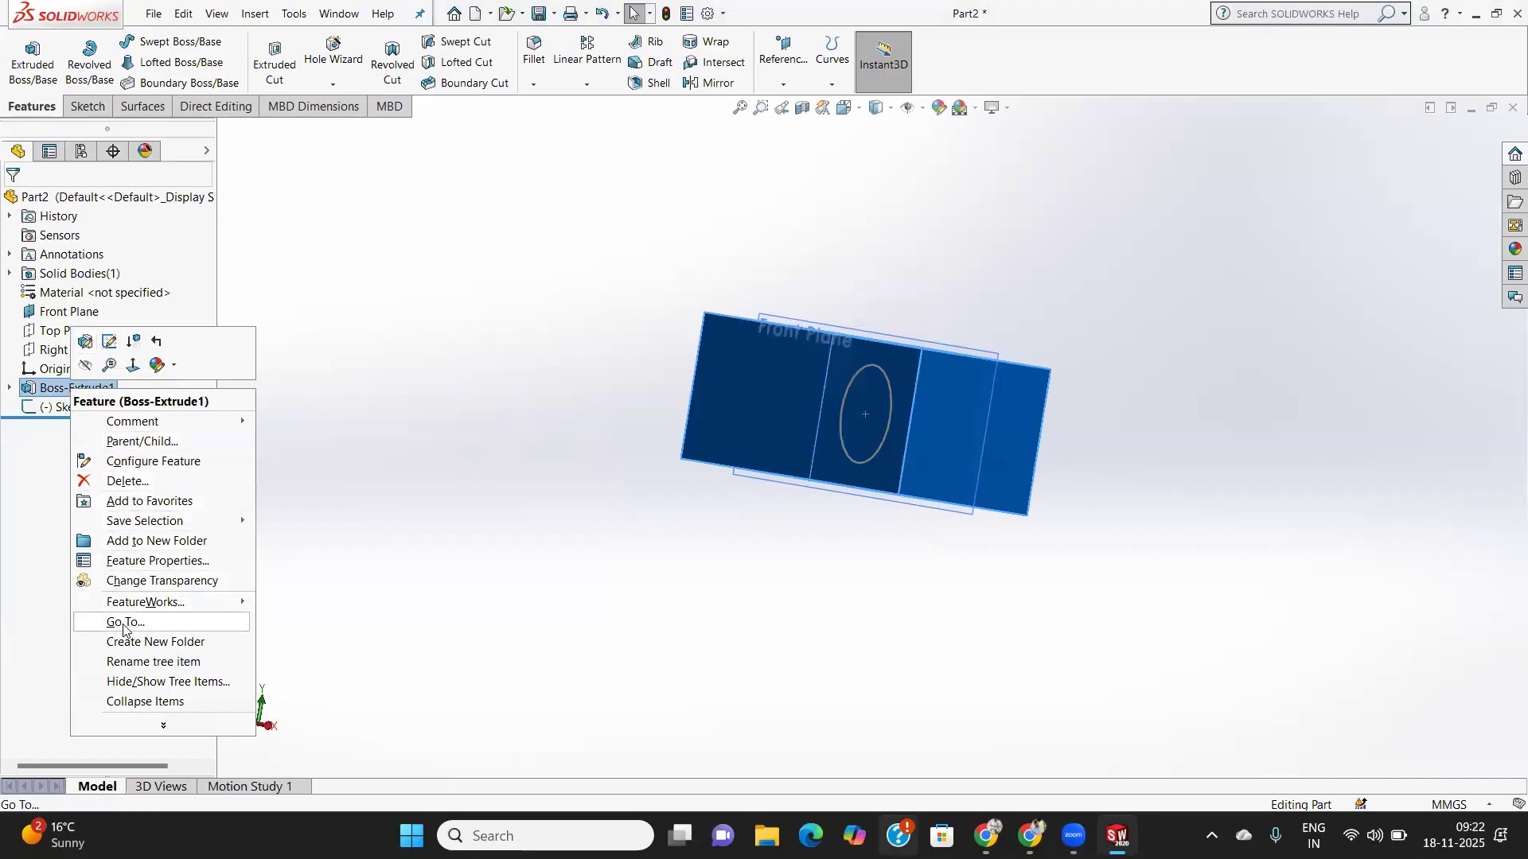
{"action": "left_click", "coordinate": [125, 481]}
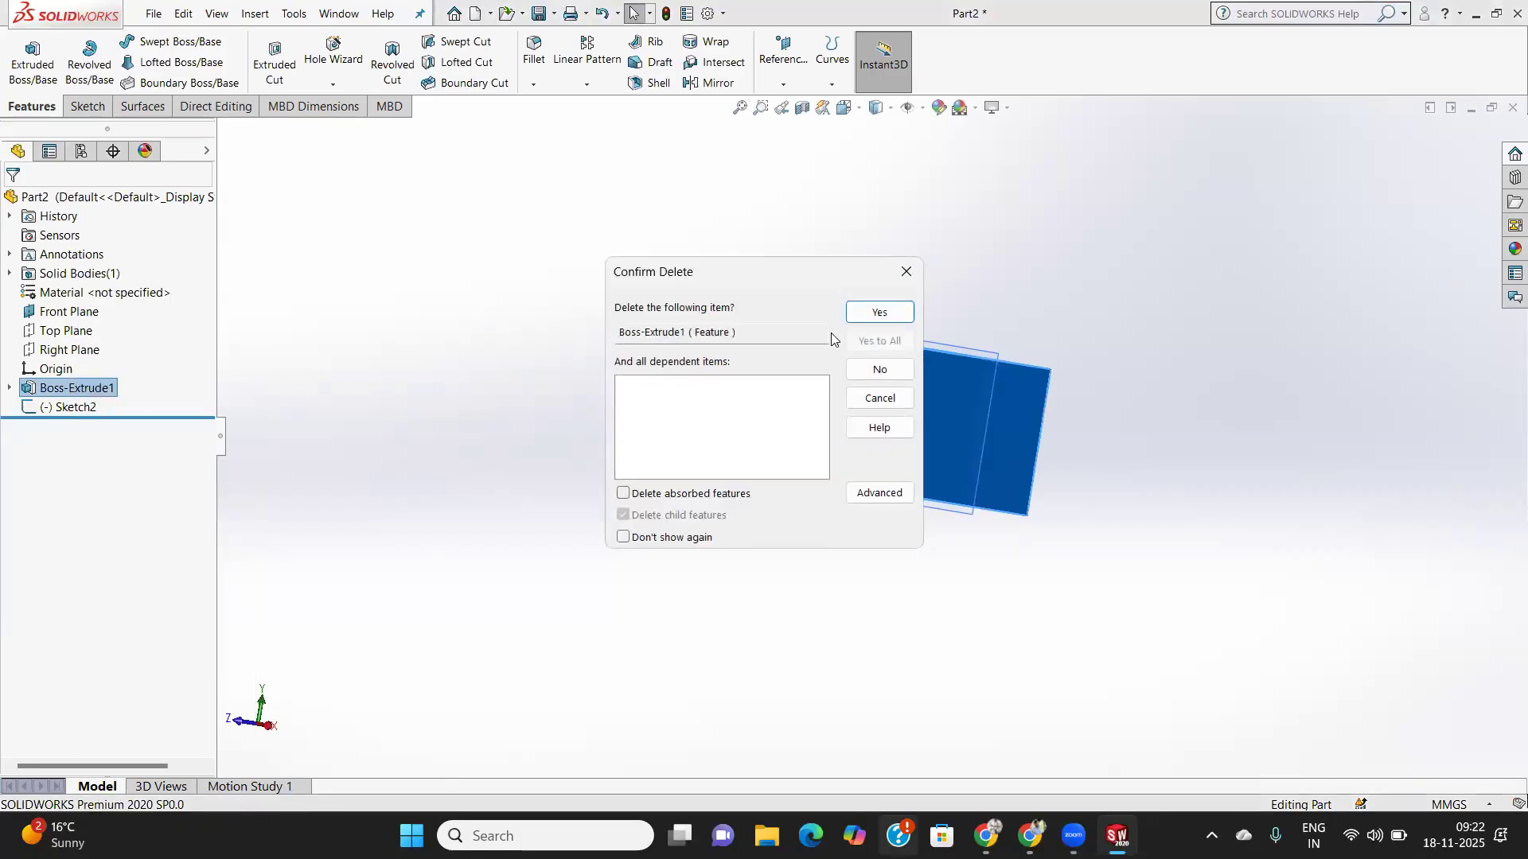
{"action": "left_click", "coordinate": [879, 315]}
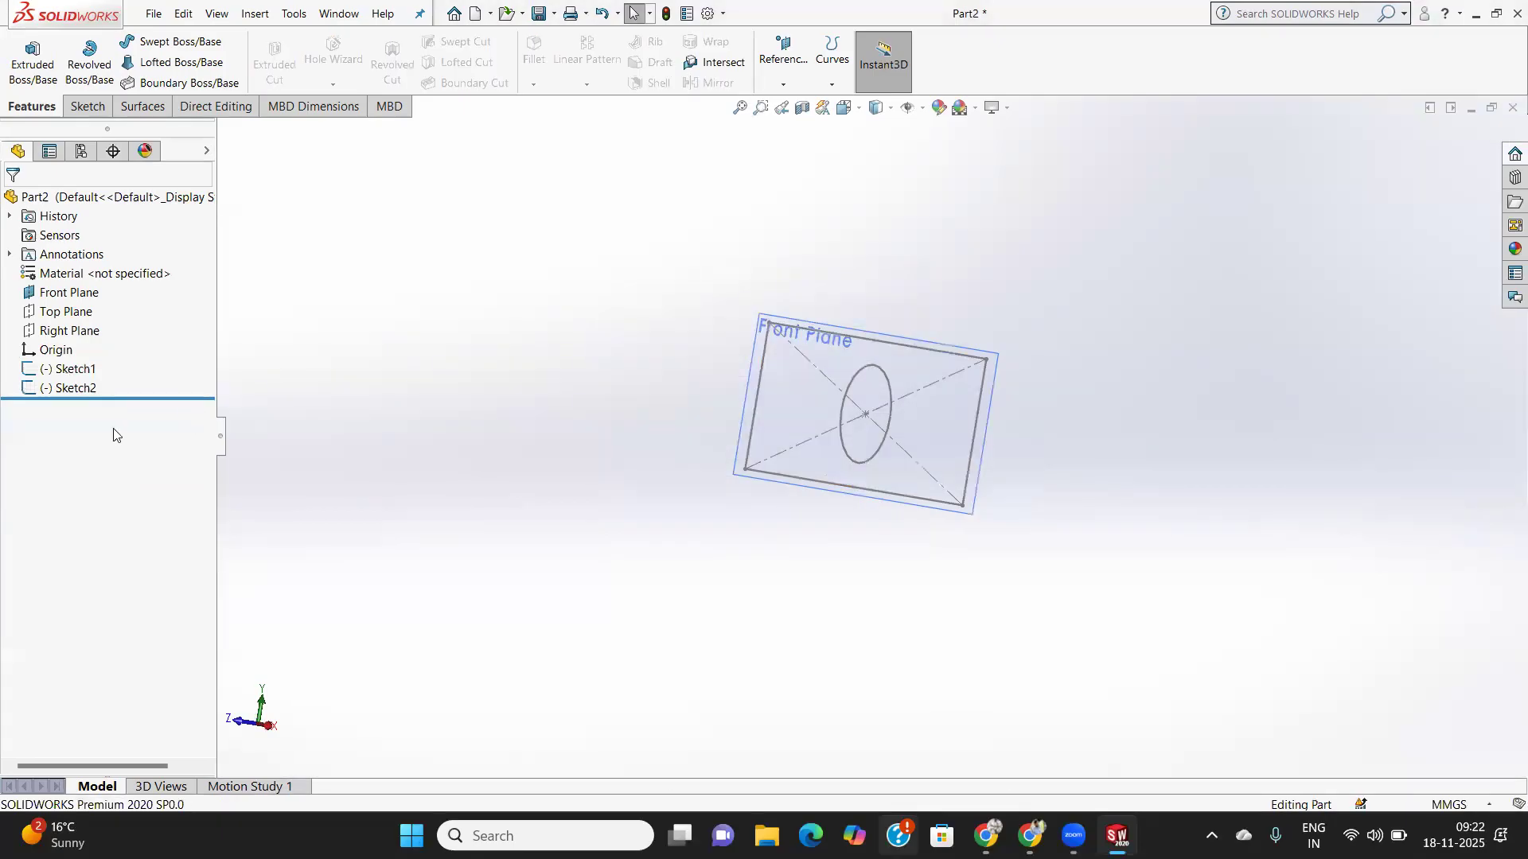
- Delete Sketch1 and Sketch2 from the feature tree, then select the Front Plane
{"action": "right_click", "coordinate": [97, 372]}
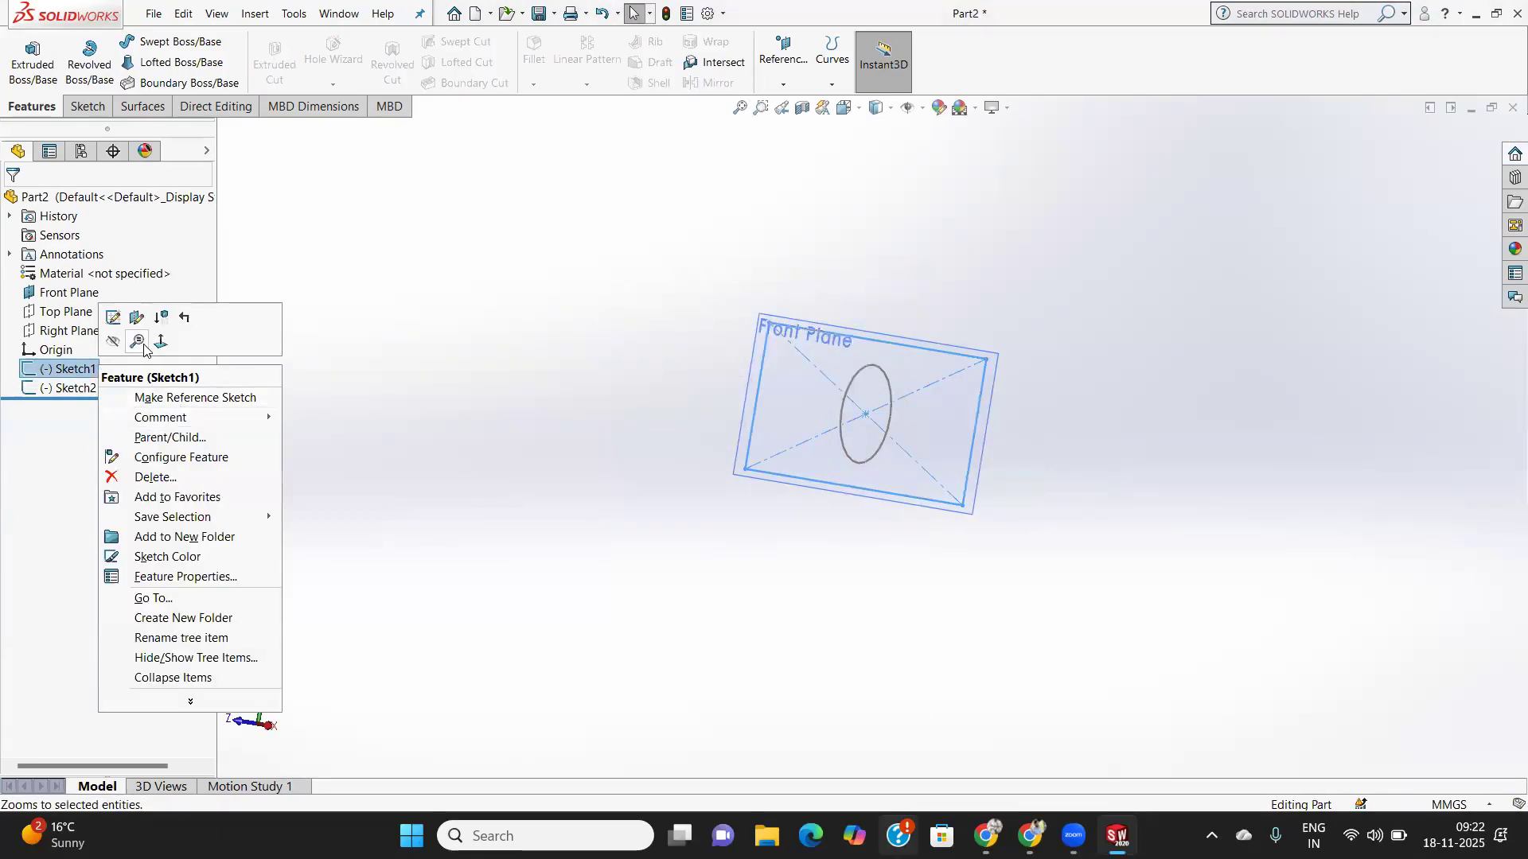
{"action": "left_click", "coordinate": [165, 480]}
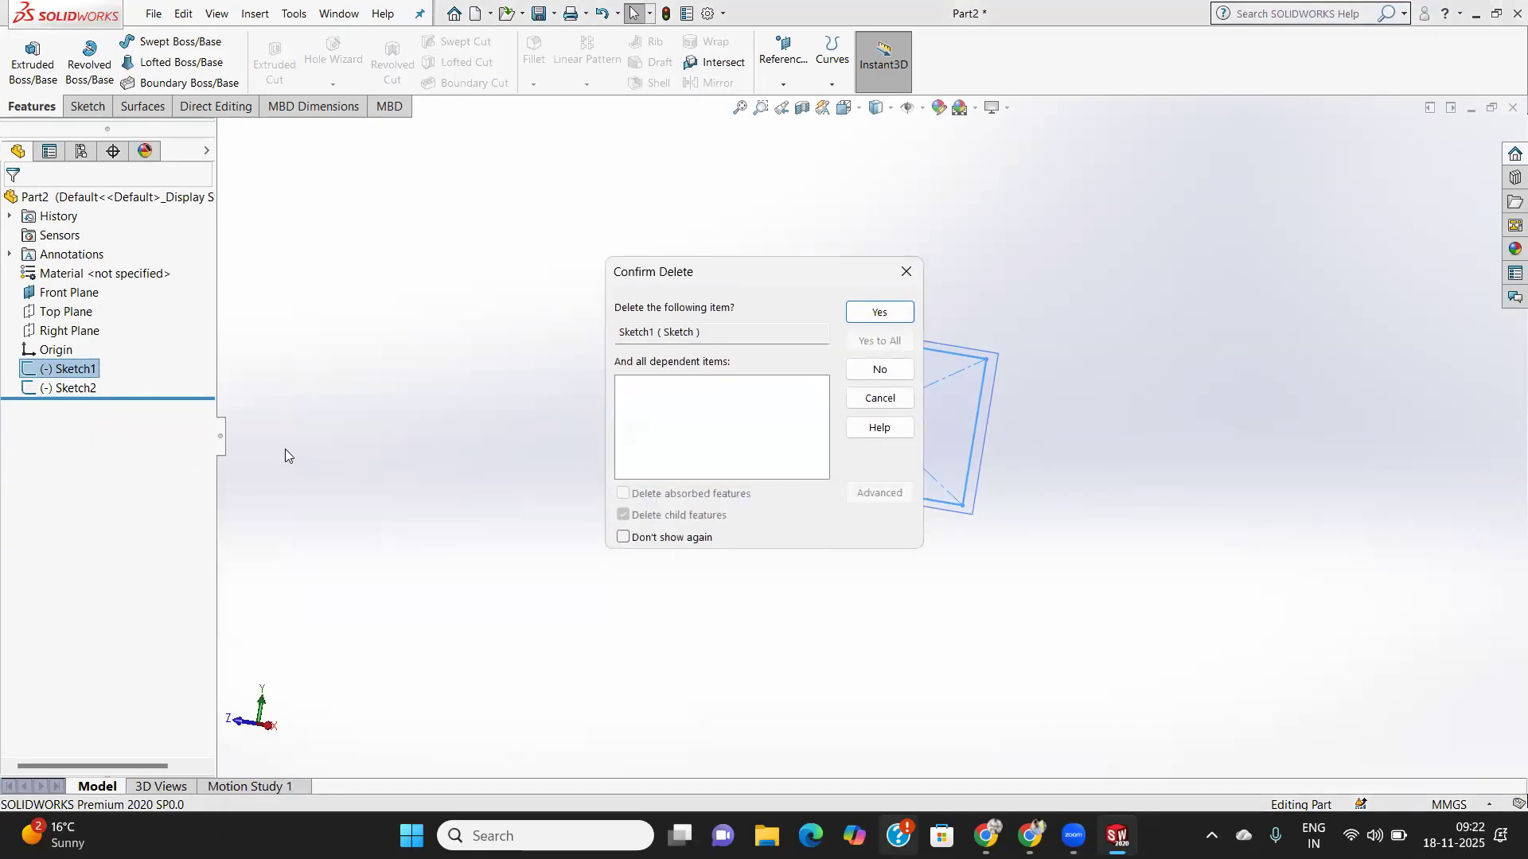
{"action": "left_click", "coordinate": [874, 317]}
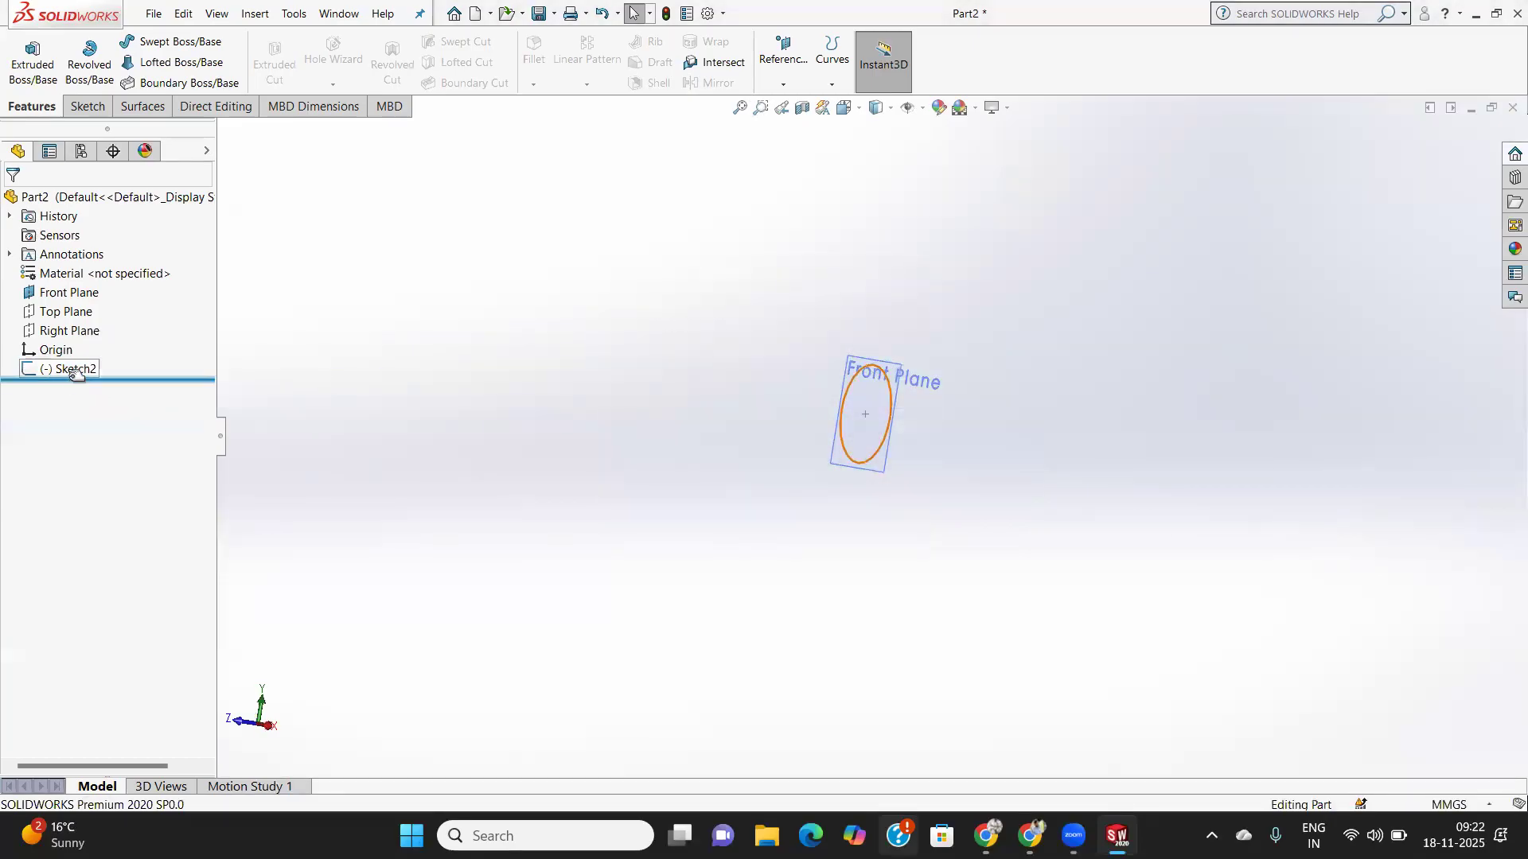
{"action": "right_click", "coordinate": [74, 381]}
{"action": "left_click", "coordinate": [67, 368]}
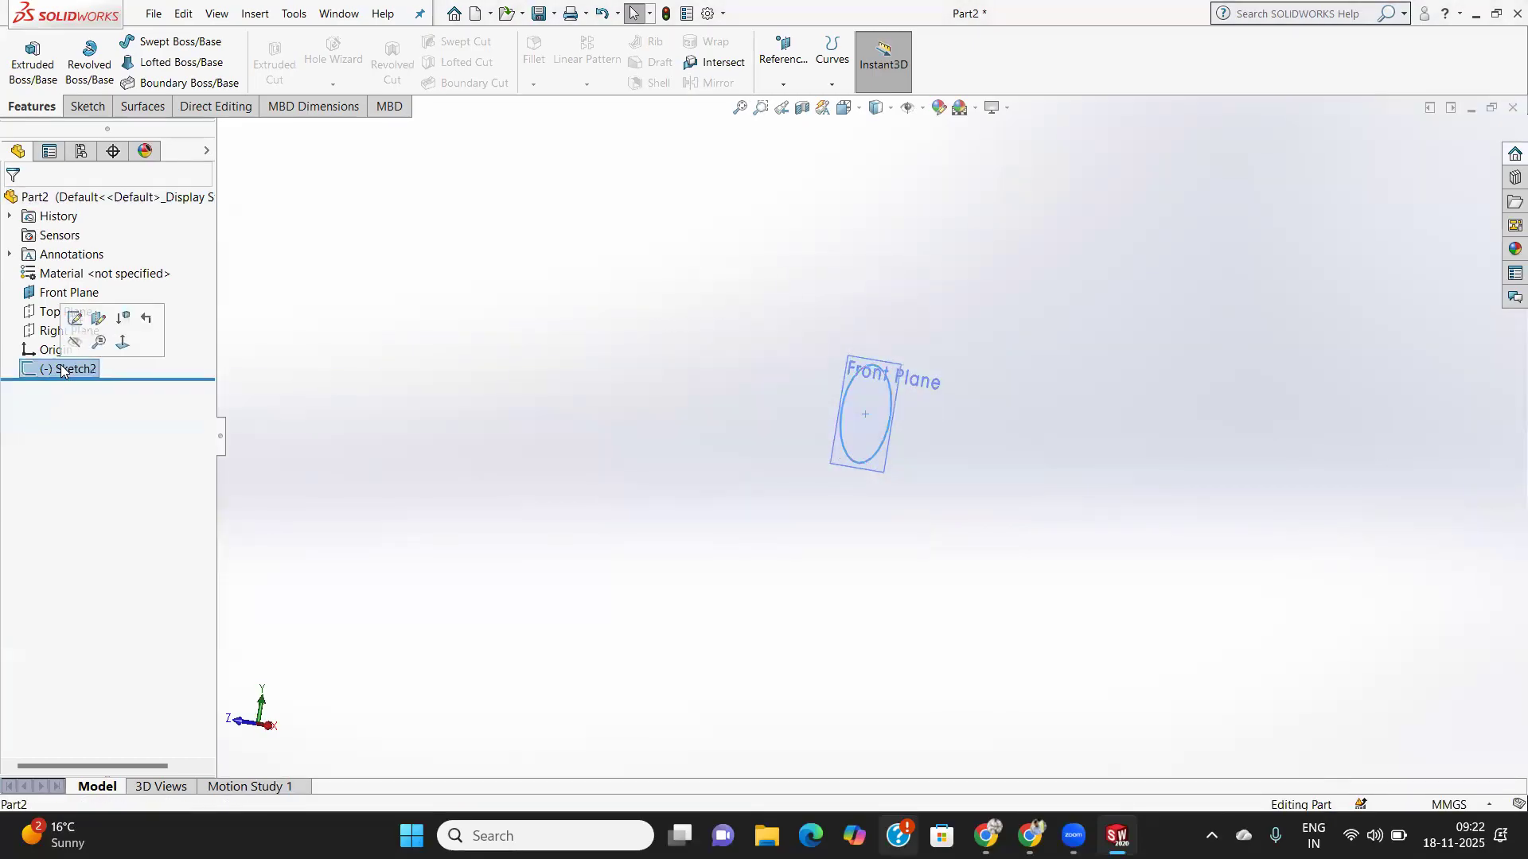
{"action": "right_click", "coordinate": [63, 367]}
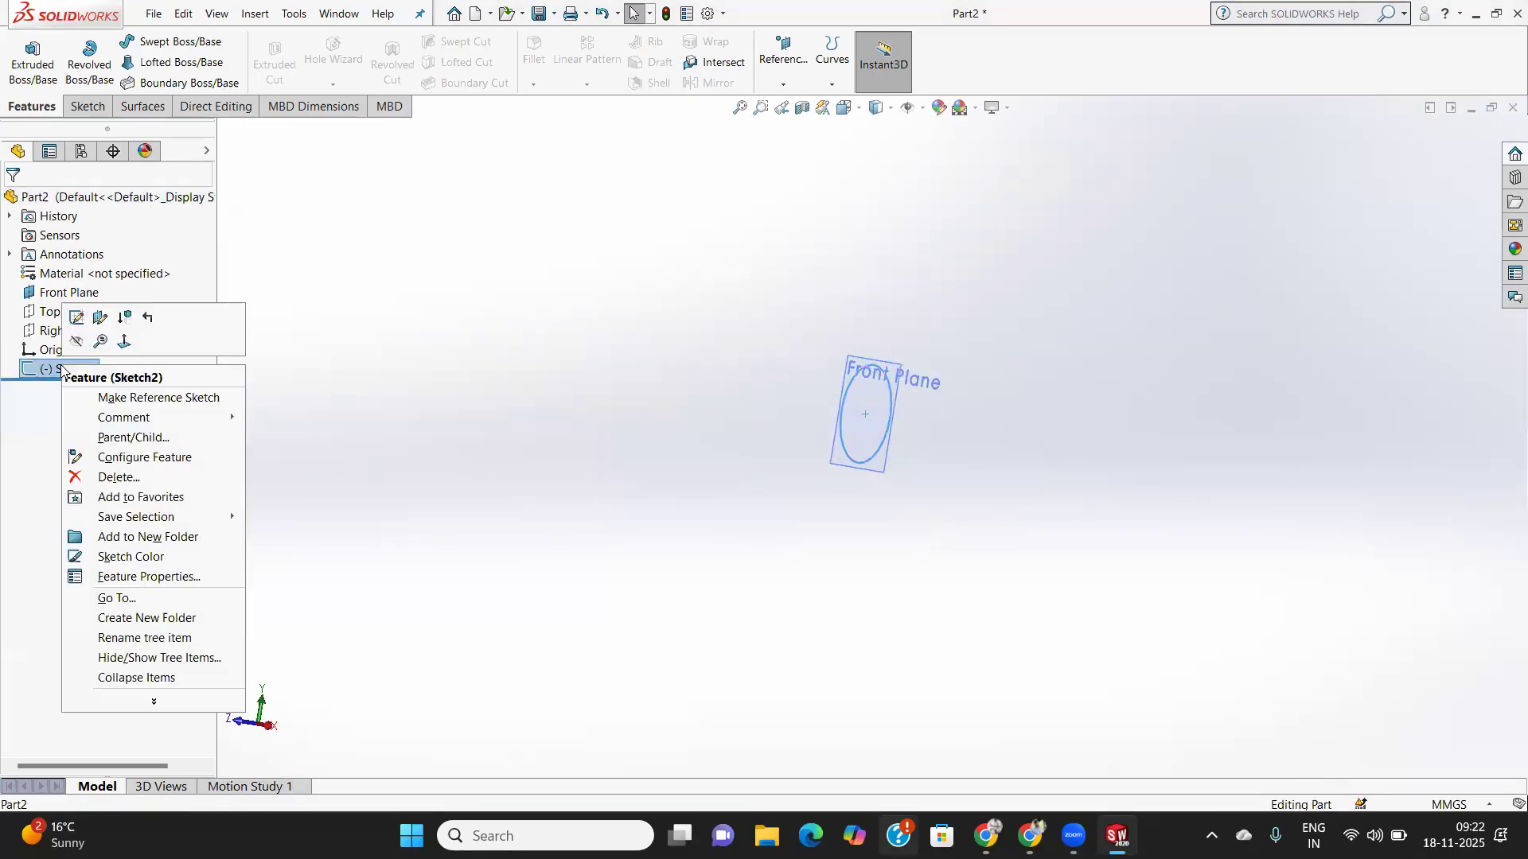
{"action": "left_click", "coordinate": [121, 478]}
{"action": "left_click", "coordinate": [891, 315]}
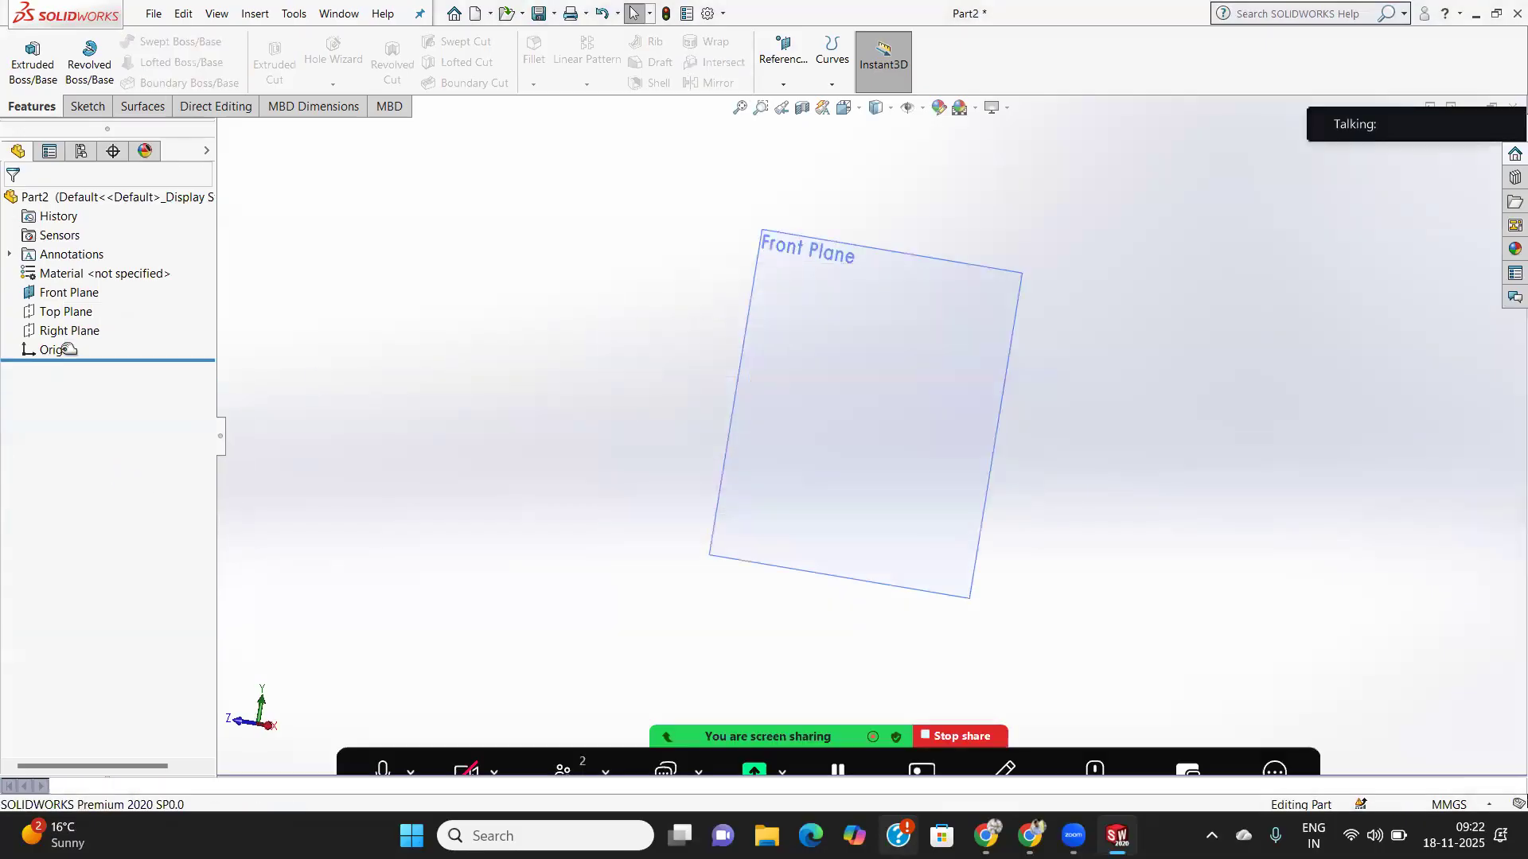
{"action": "left_click", "coordinate": [64, 294]}
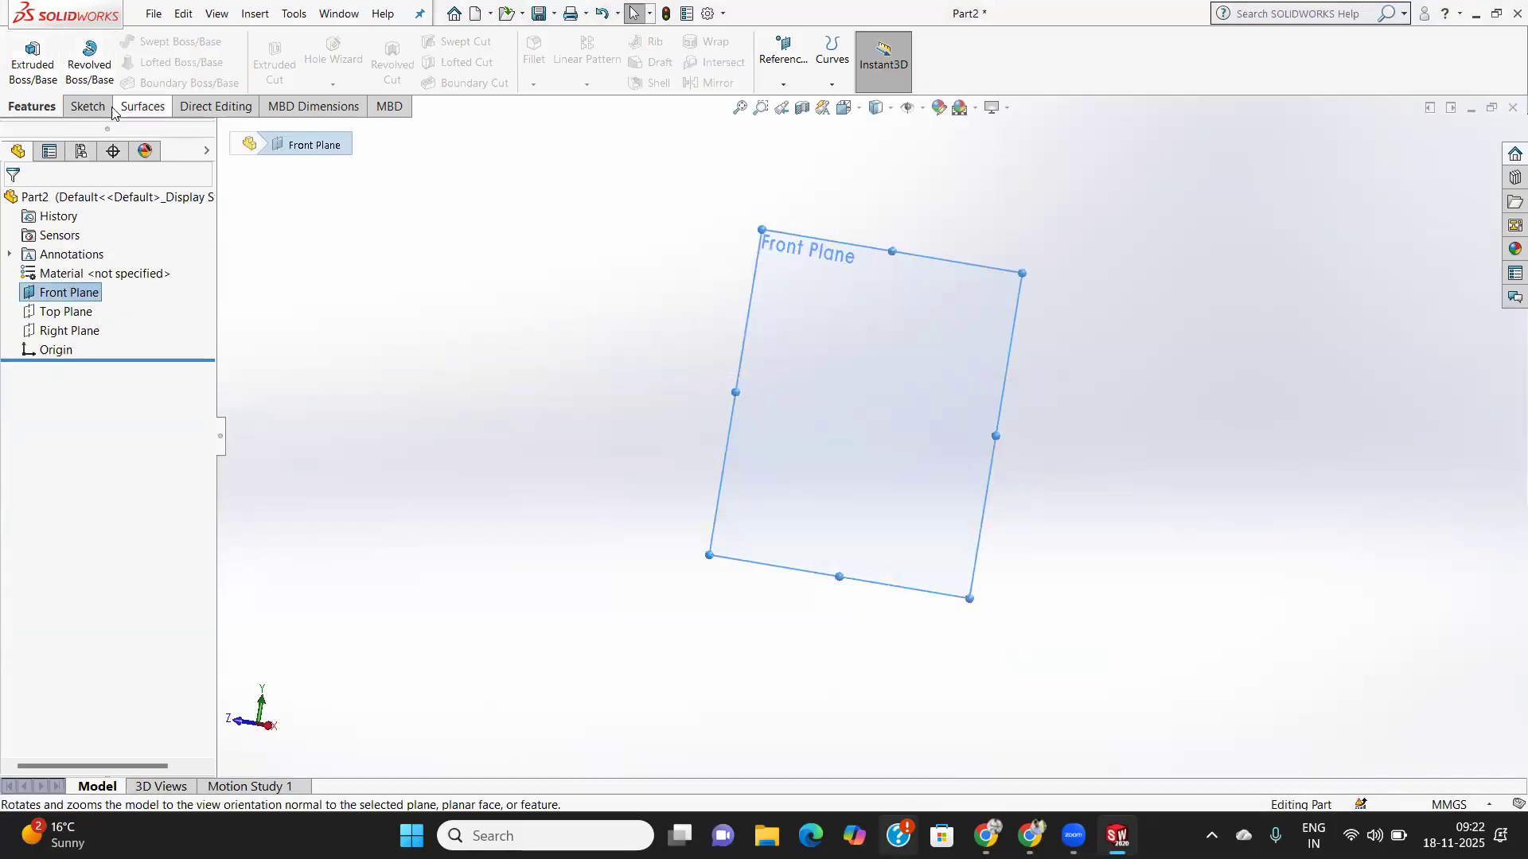
- Start a Front Plane sketch and draw a tall narrow center rectangle on the origin
{"action": "left_click", "coordinate": [86, 106]}
{"action": "left_click", "coordinate": [29, 68]}
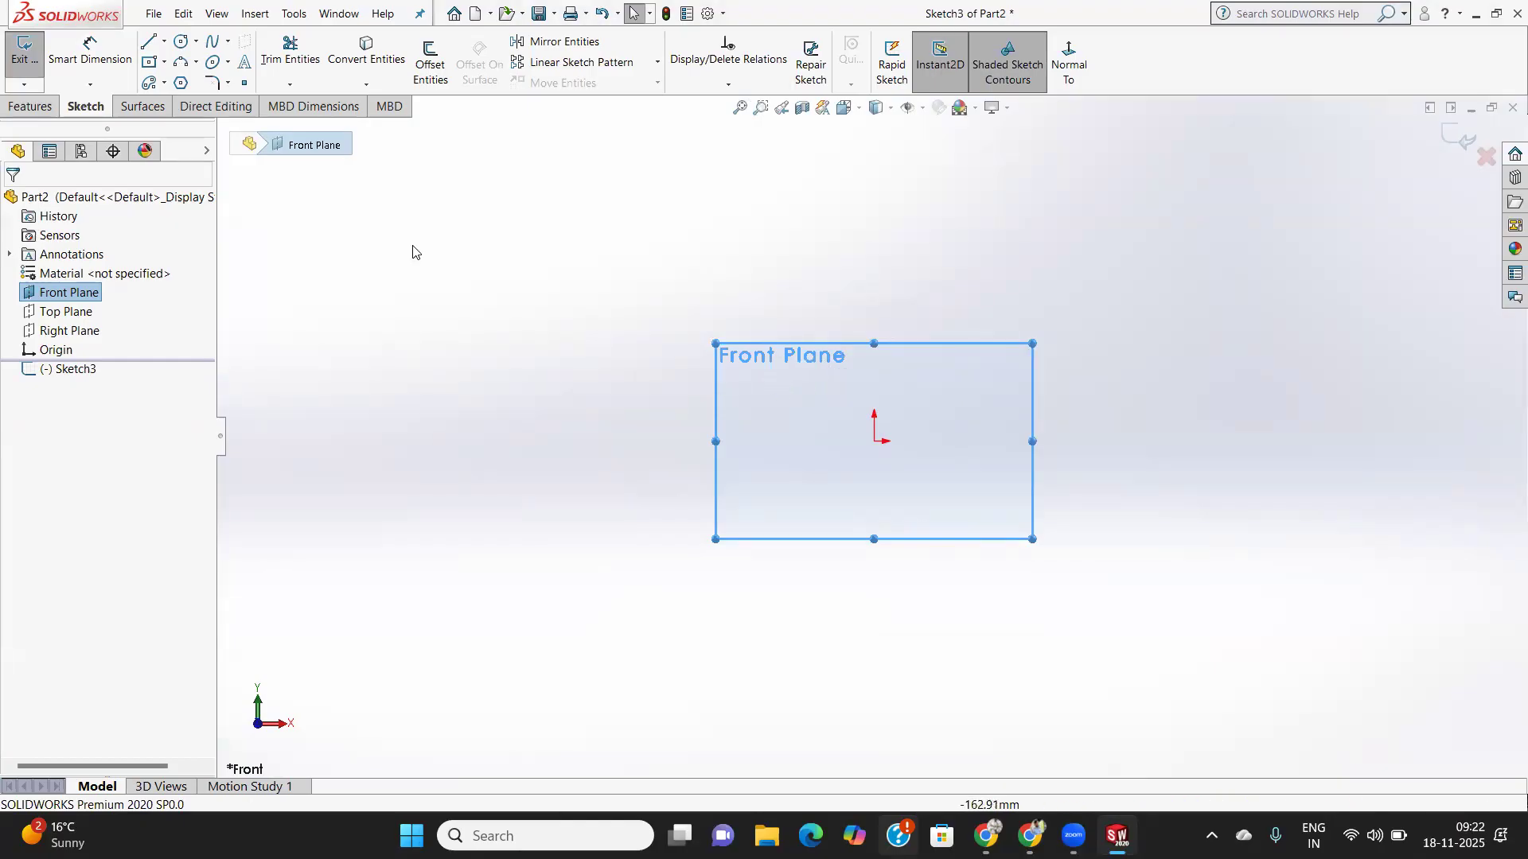
{"action": "left_click", "coordinate": [165, 63]}
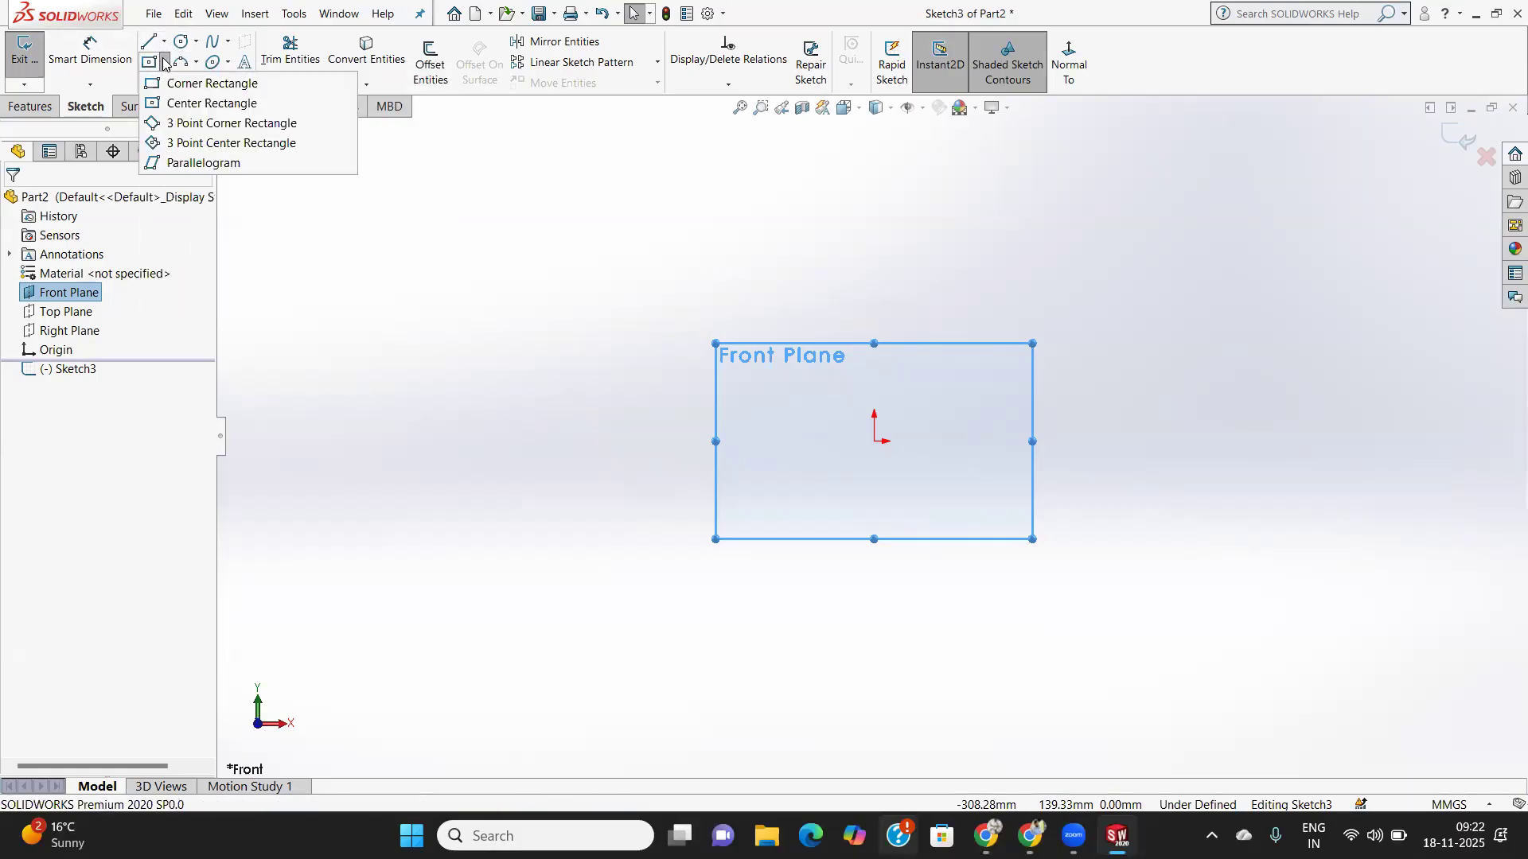
{"action": "left_click", "coordinate": [204, 98]}
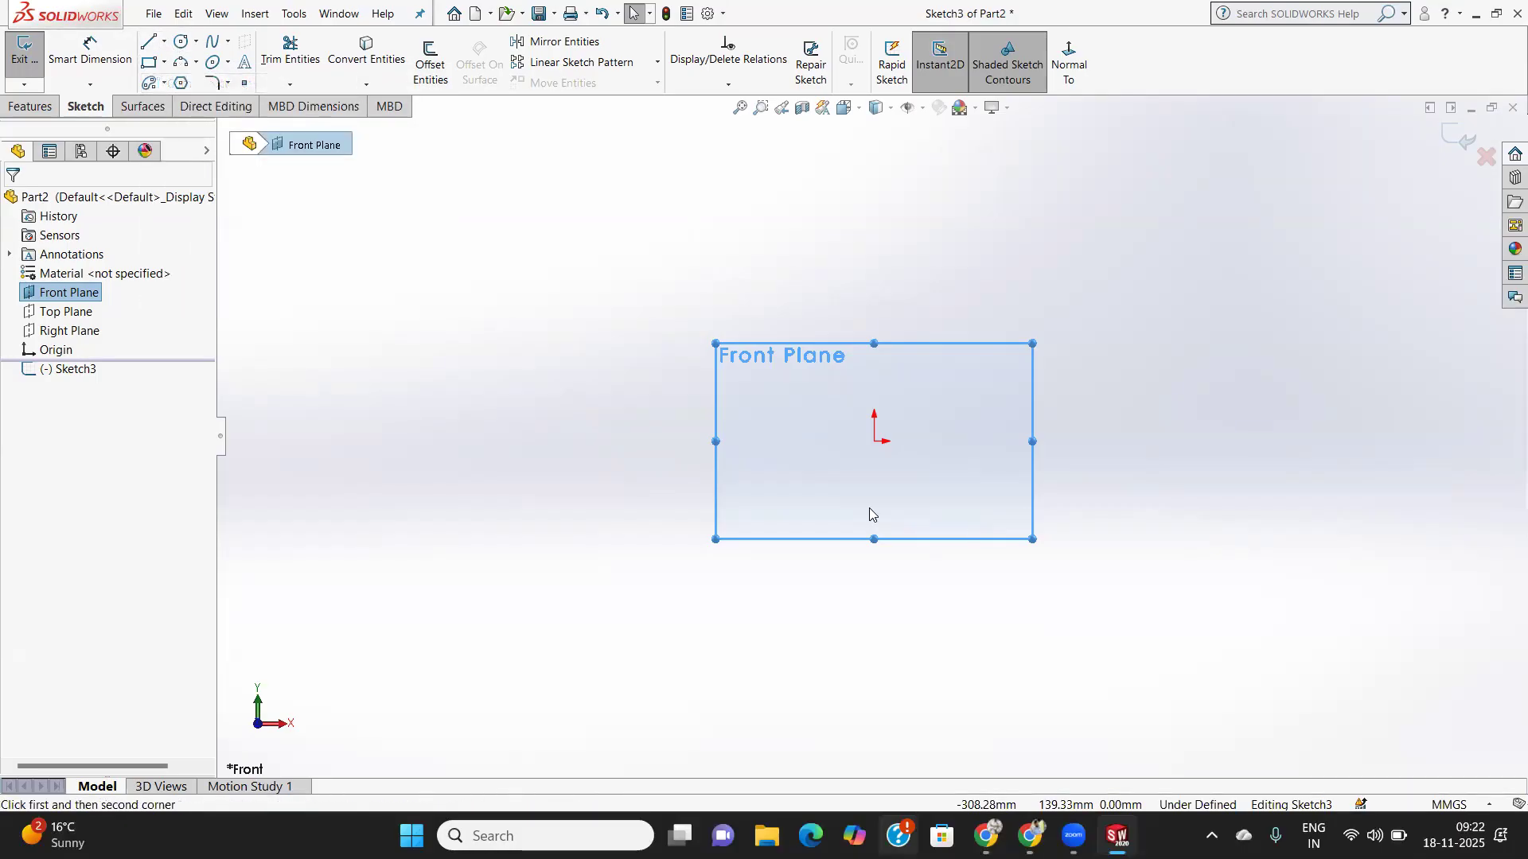
{"action": "left_click", "coordinate": [874, 441]}
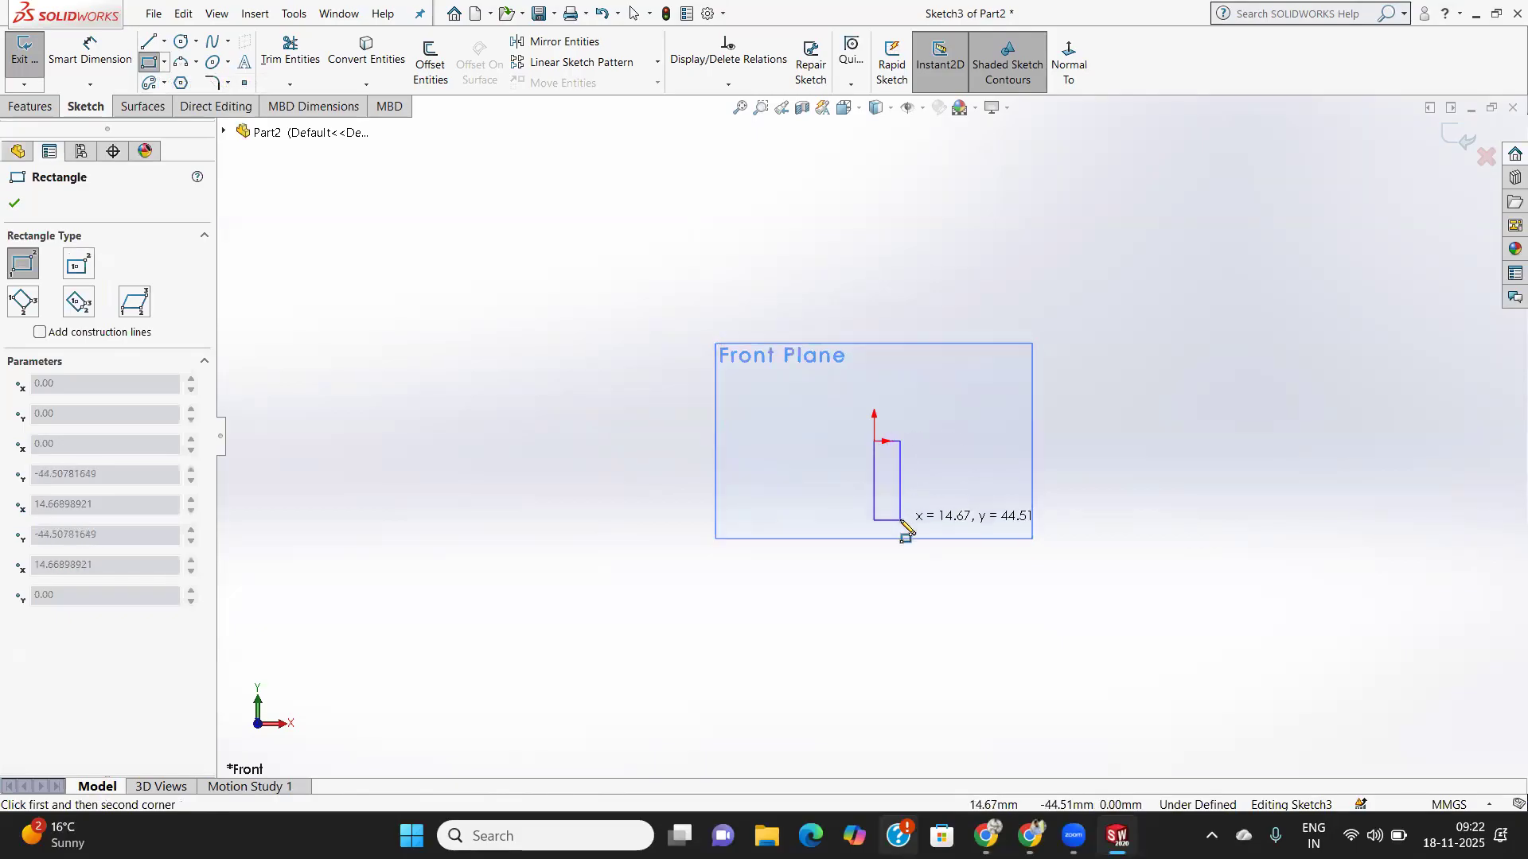
{"action": "right_click", "coordinate": [923, 563]}
{"action": "left_click", "coordinate": [976, 576]}
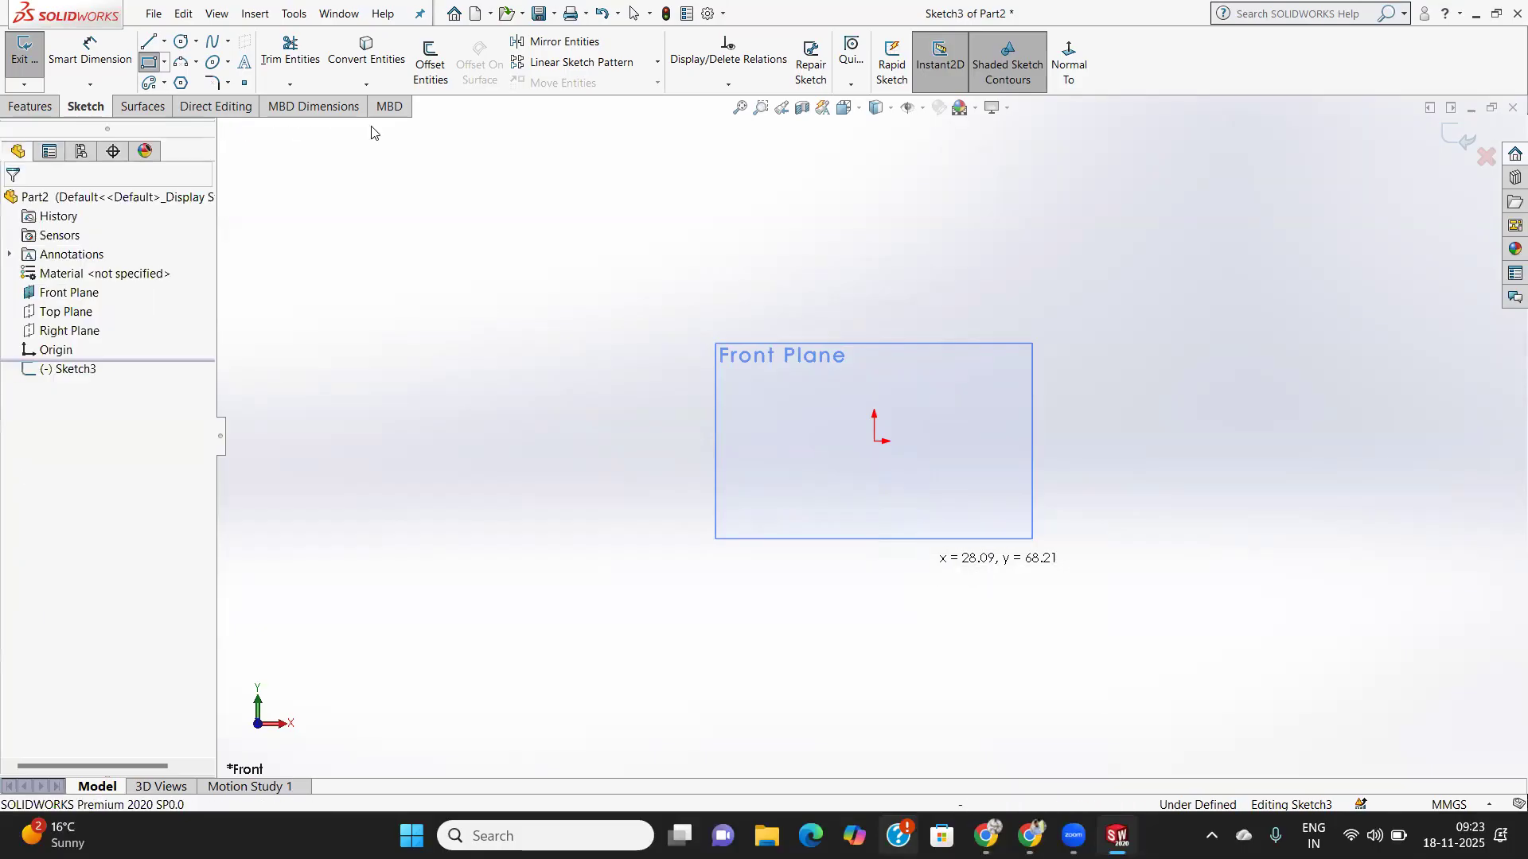
{"action": "left_click", "coordinate": [165, 63]}
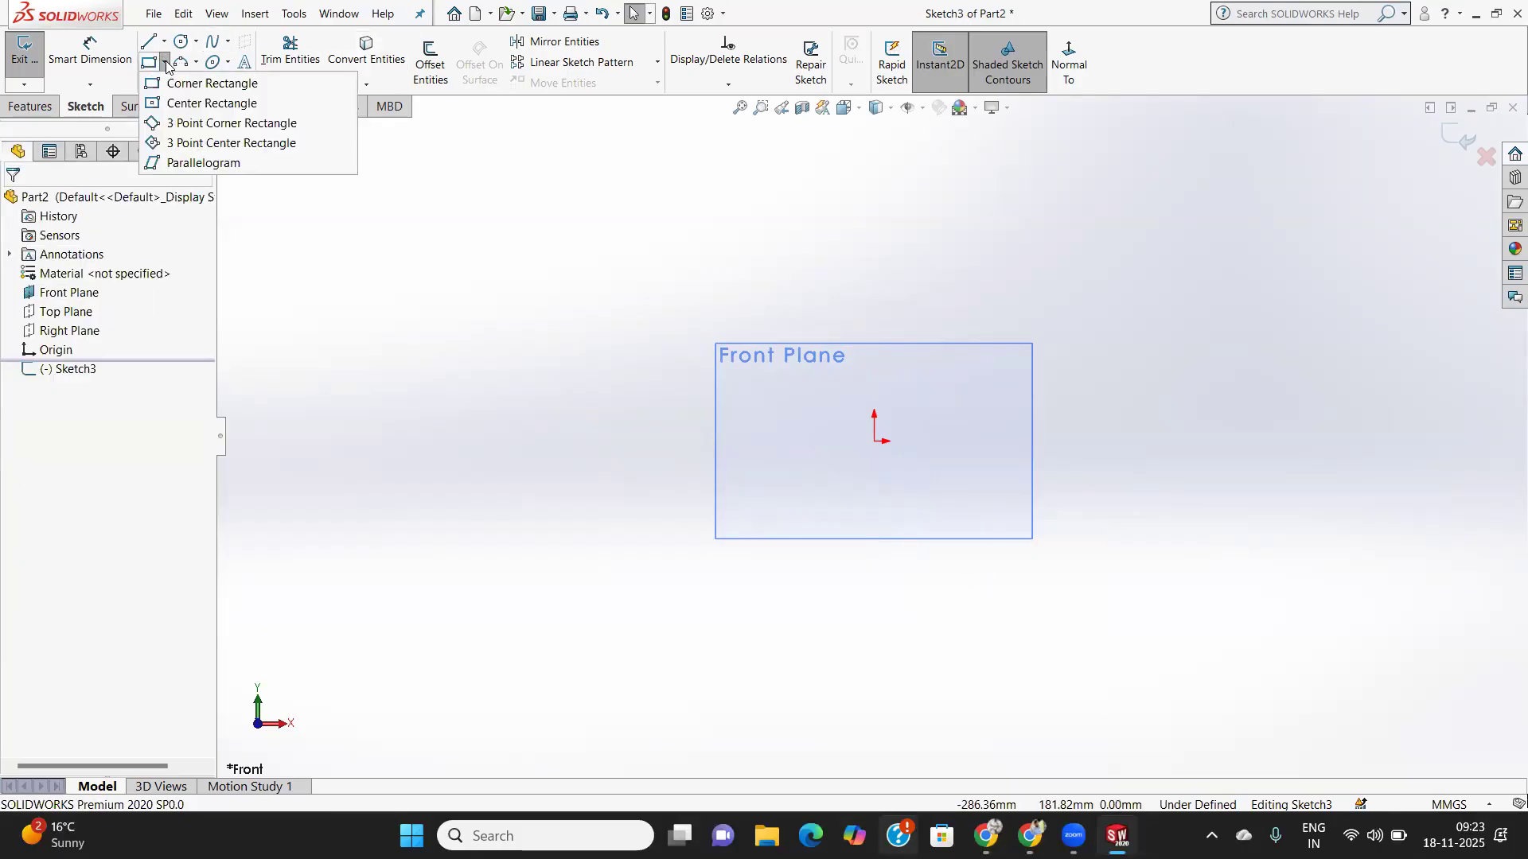
{"action": "left_click", "coordinate": [199, 103]}
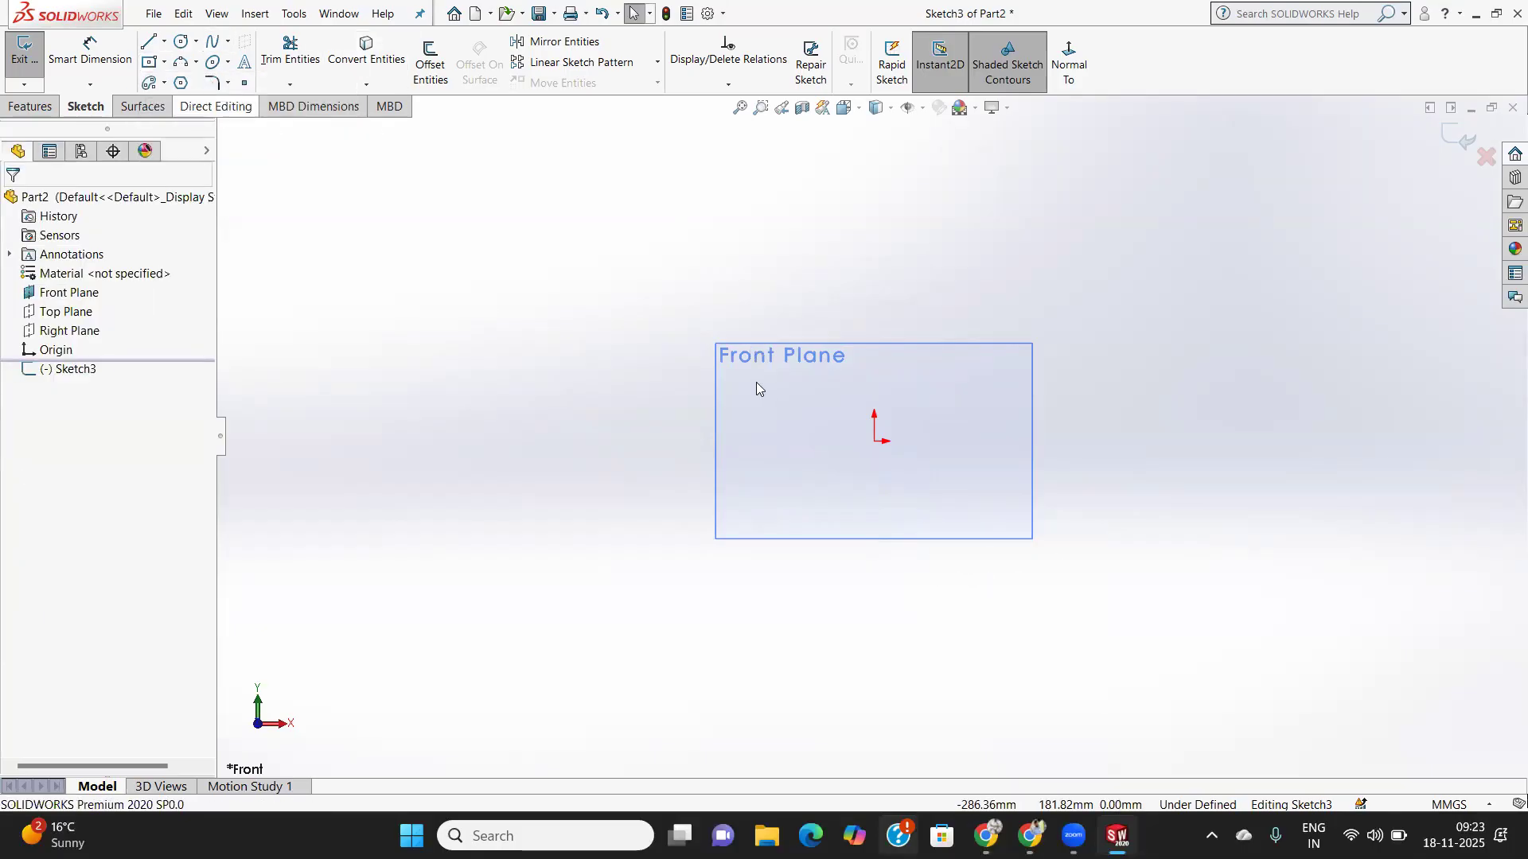
{"action": "left_click", "coordinate": [876, 444]}
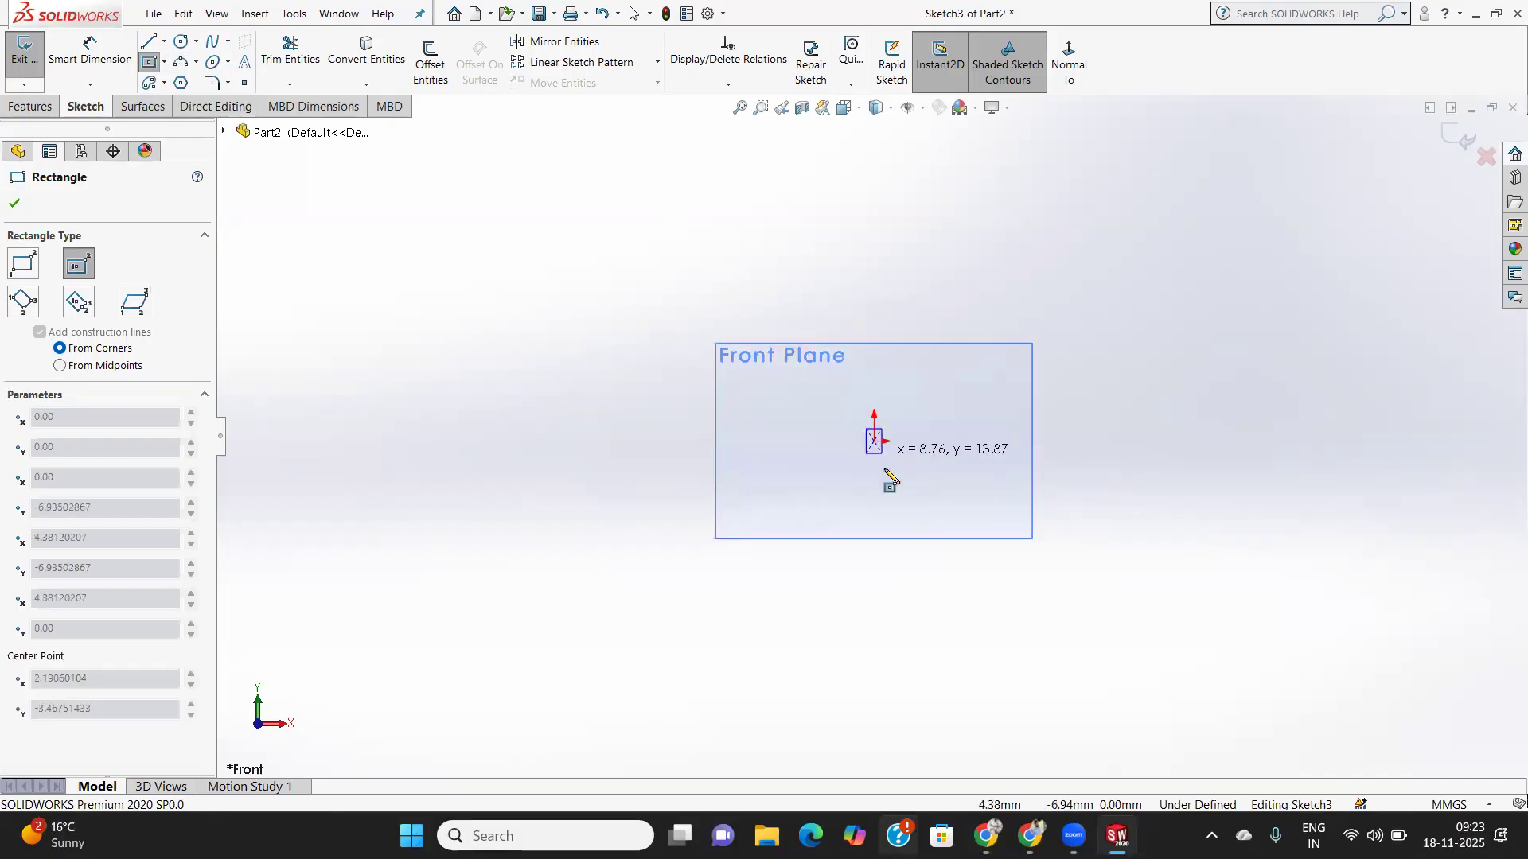
{"action": "left_click", "coordinate": [890, 590]}
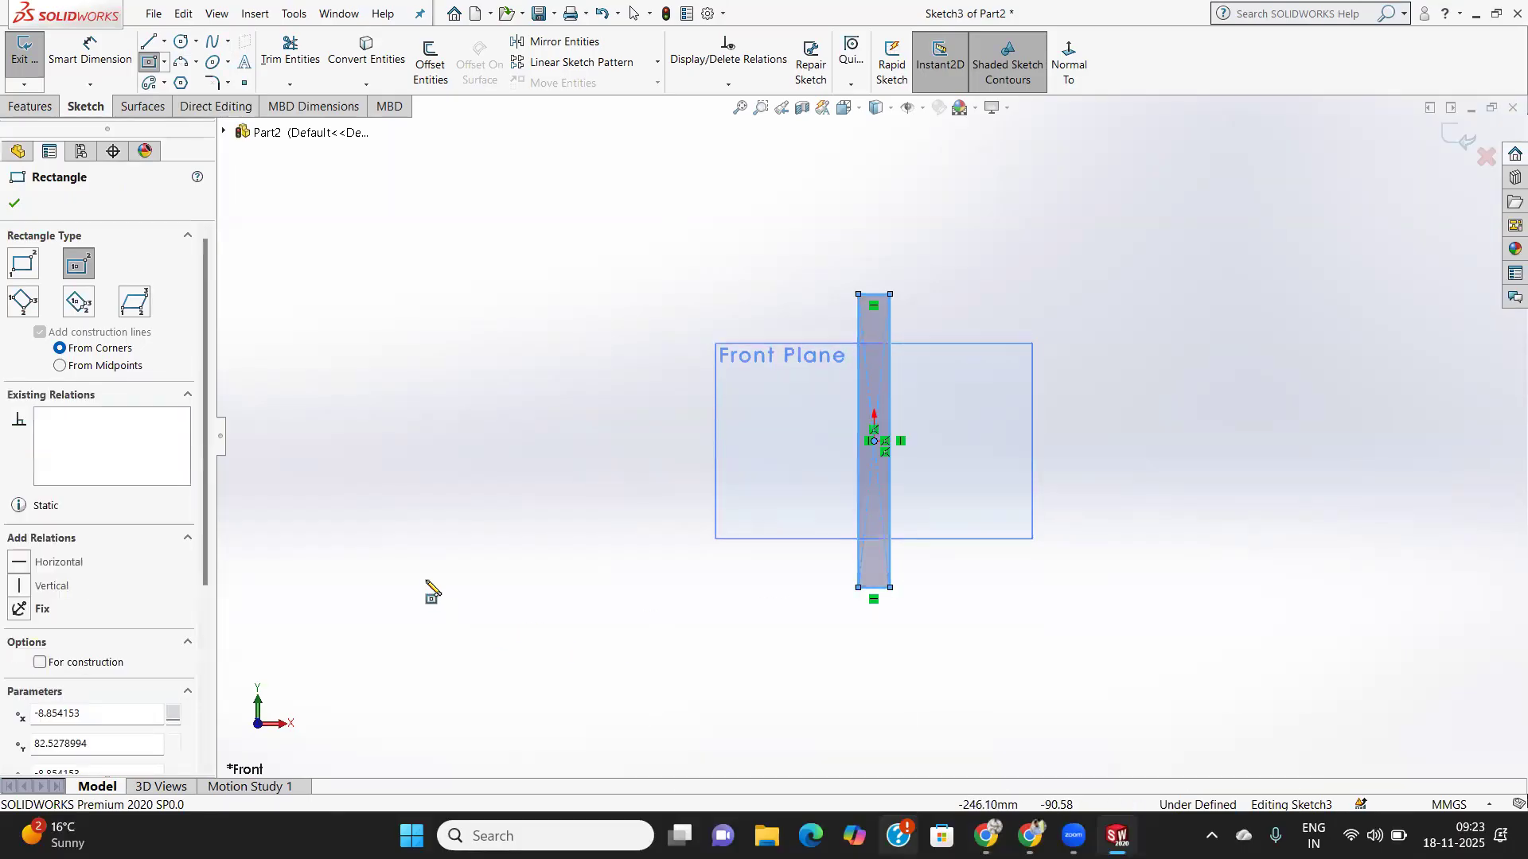
{"action": "left_click", "coordinate": [14, 203]}
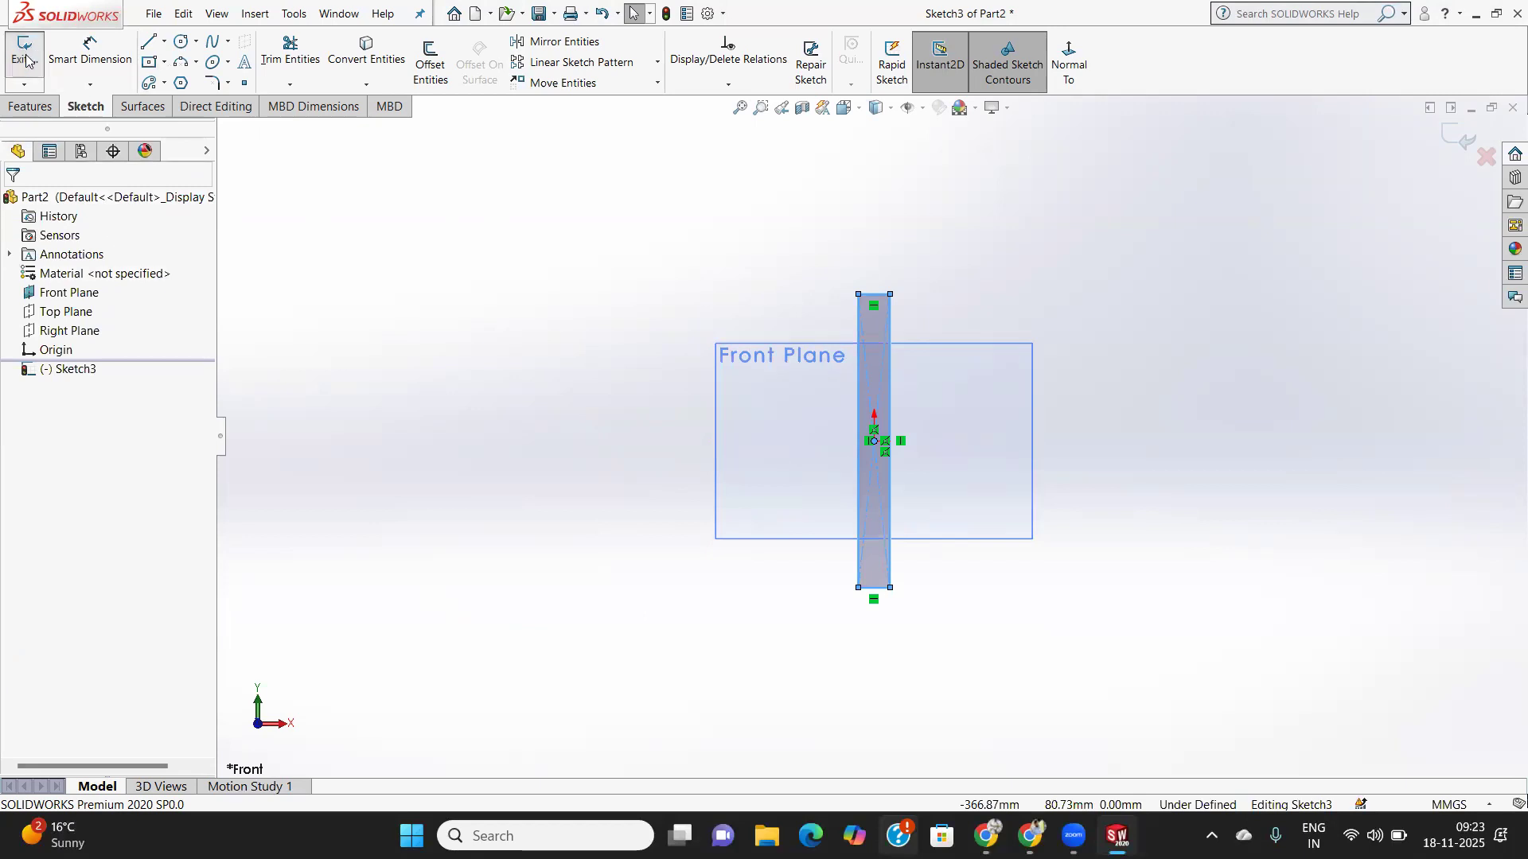
- Add a vertical centerline right of the rectangle, spanning its full height
{"action": "left_click", "coordinate": [148, 41]}
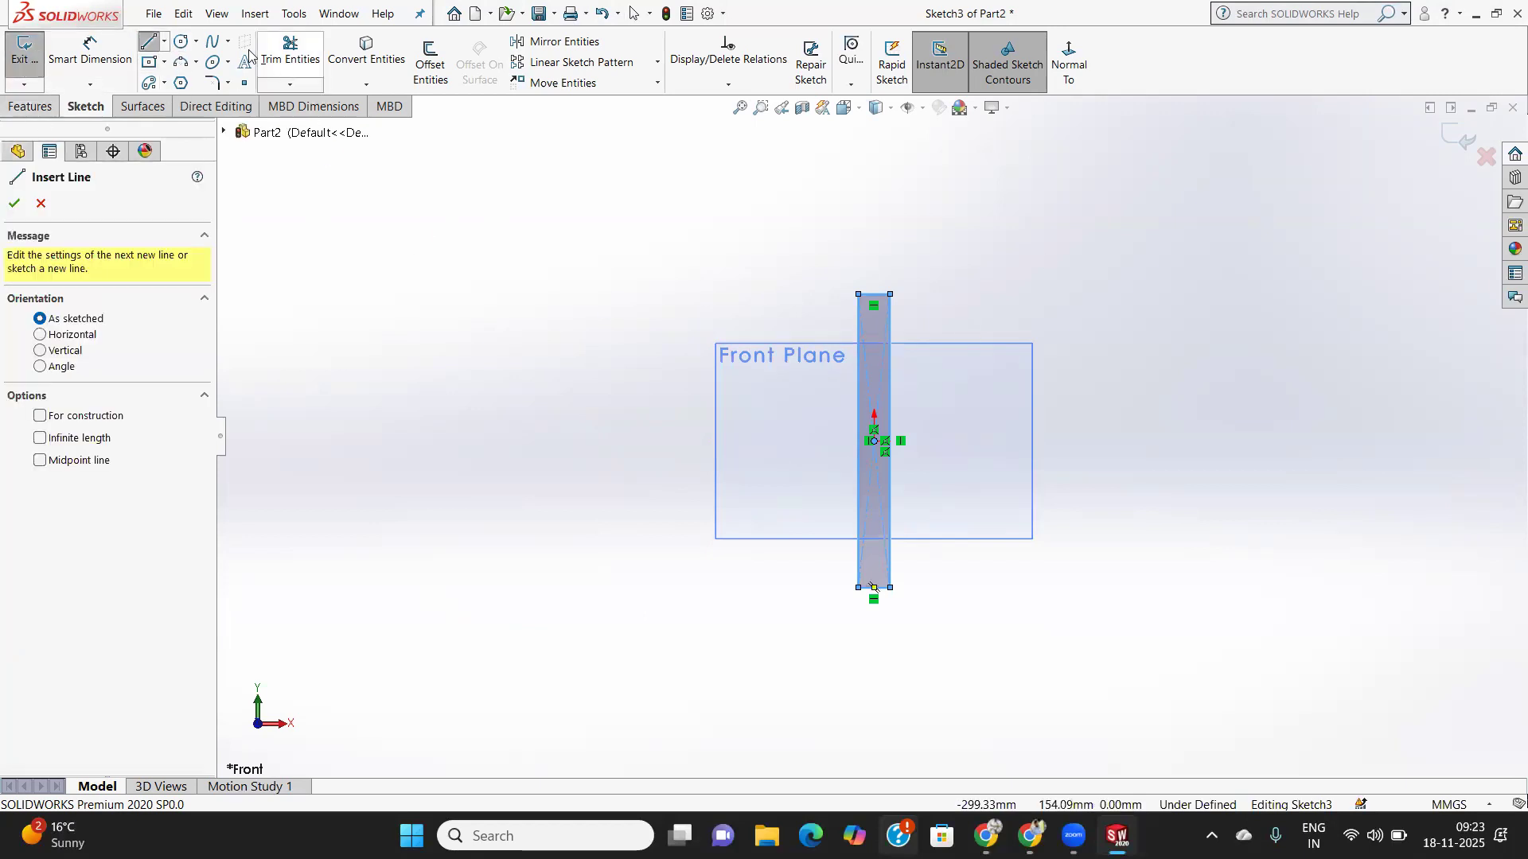
{"action": "left_click", "coordinate": [163, 41]}
{"action": "left_click", "coordinate": [189, 82]}
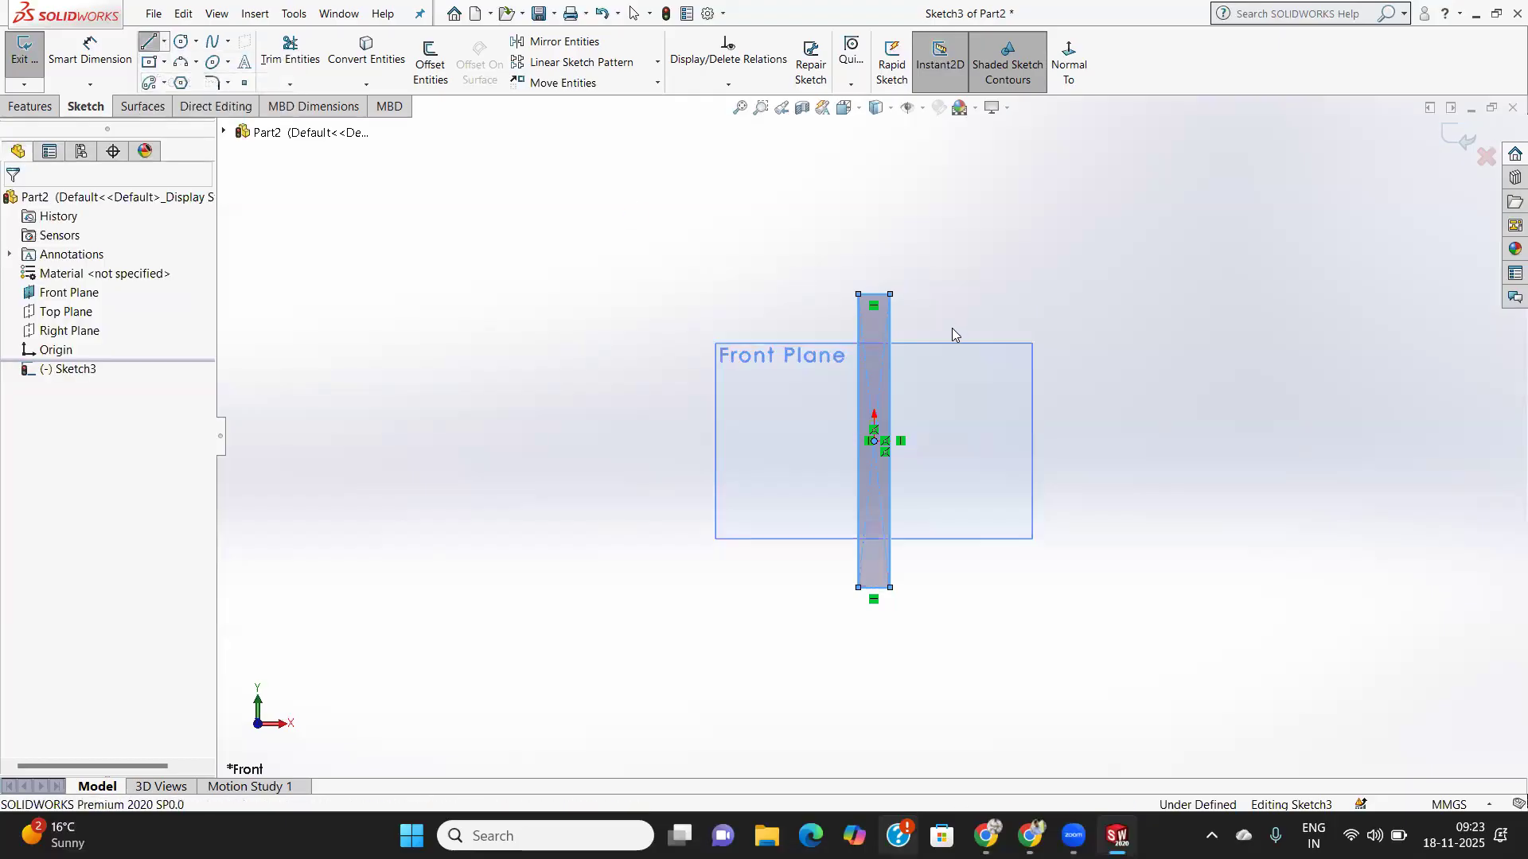
{"action": "left_click", "coordinate": [984, 296]}
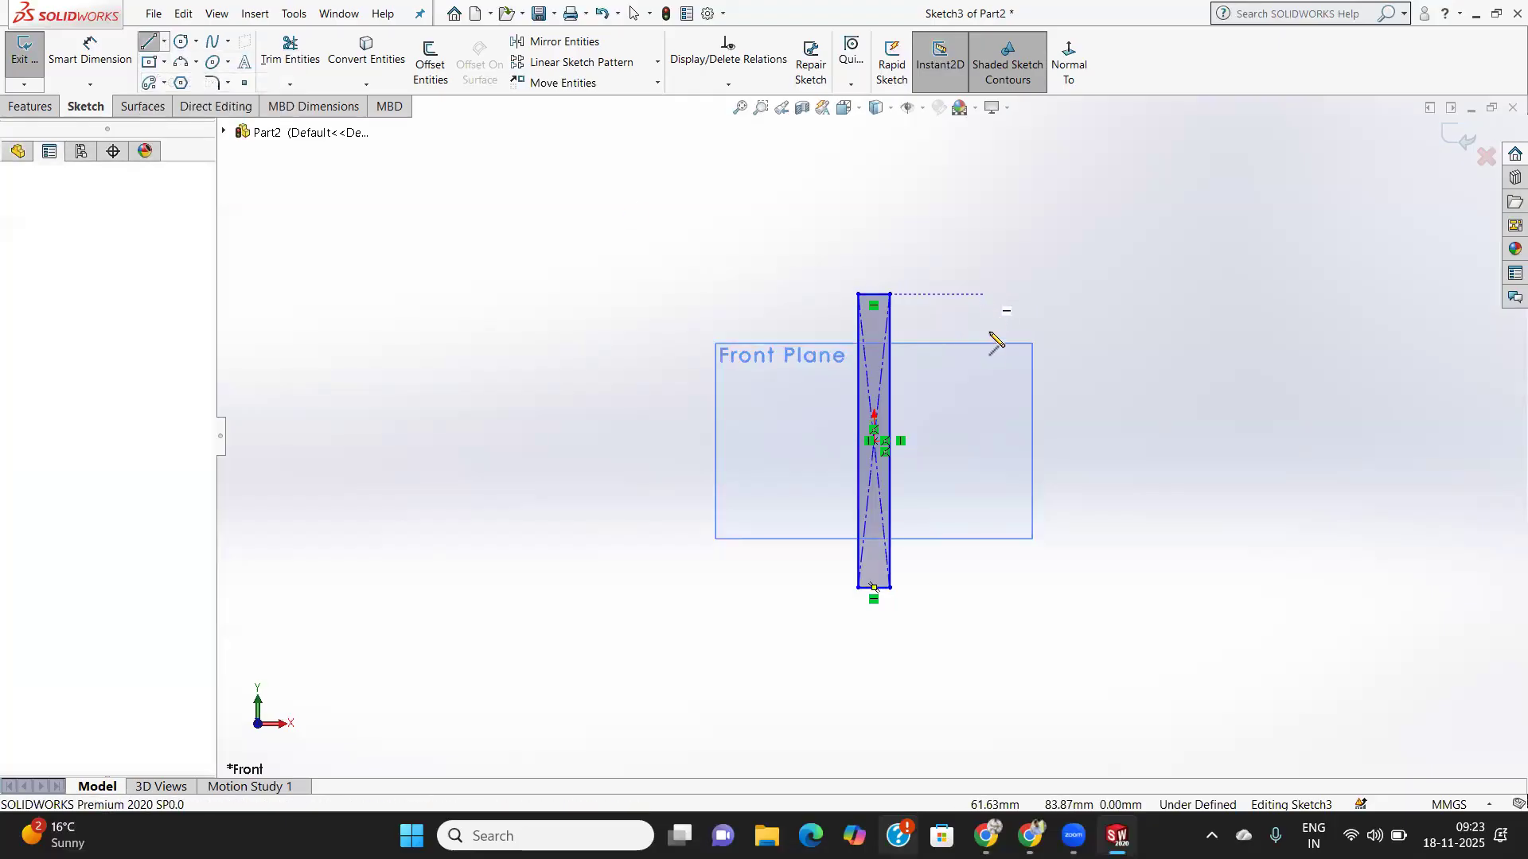
{"action": "left_click", "coordinate": [984, 587]}
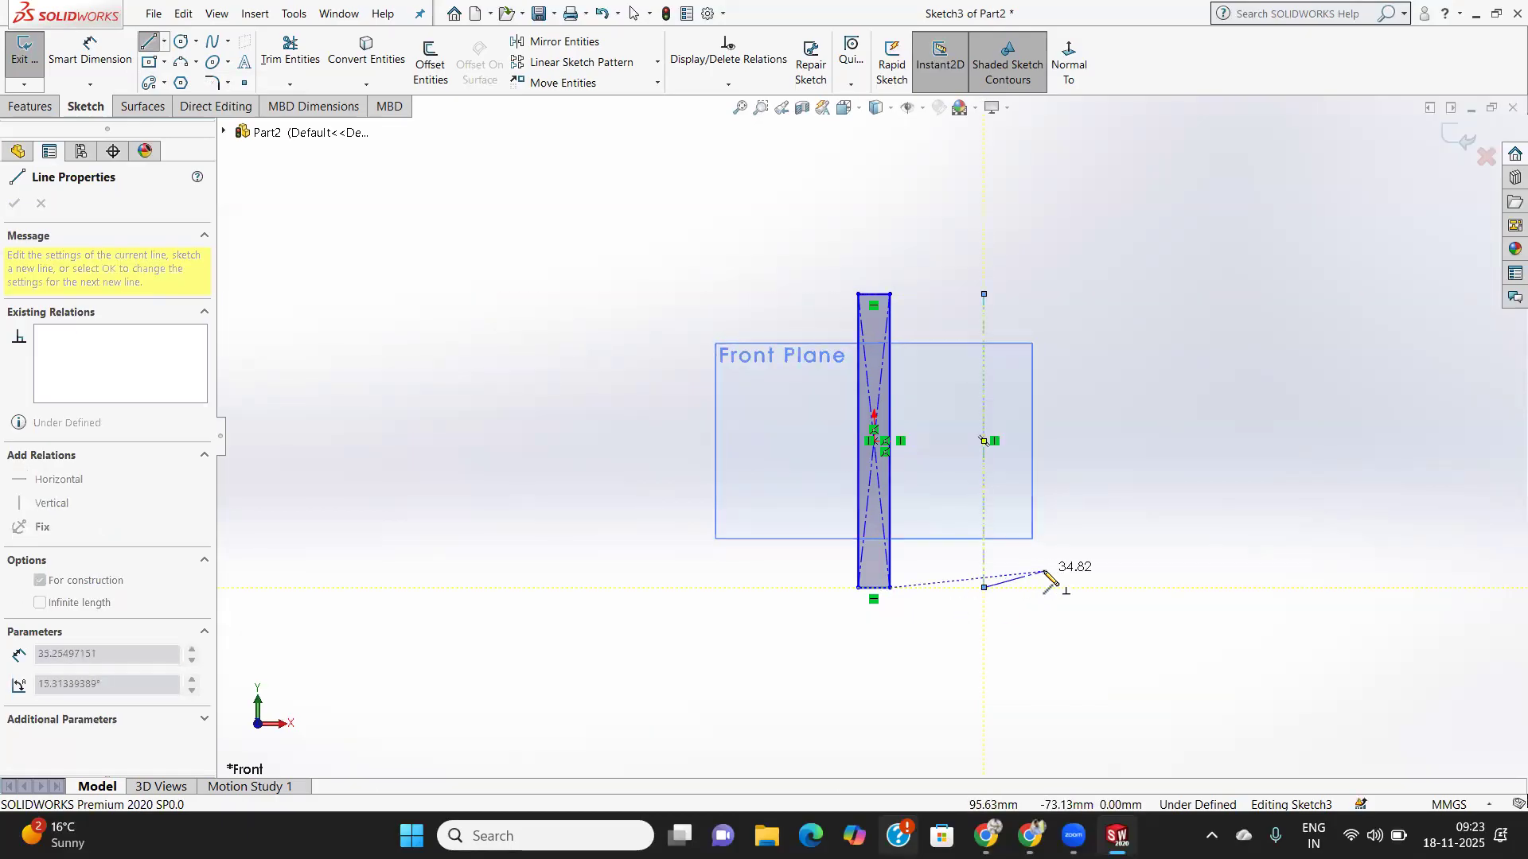
{"action": "right_click", "coordinate": [1054, 582]}
{"action": "left_click", "coordinate": [1103, 587]}
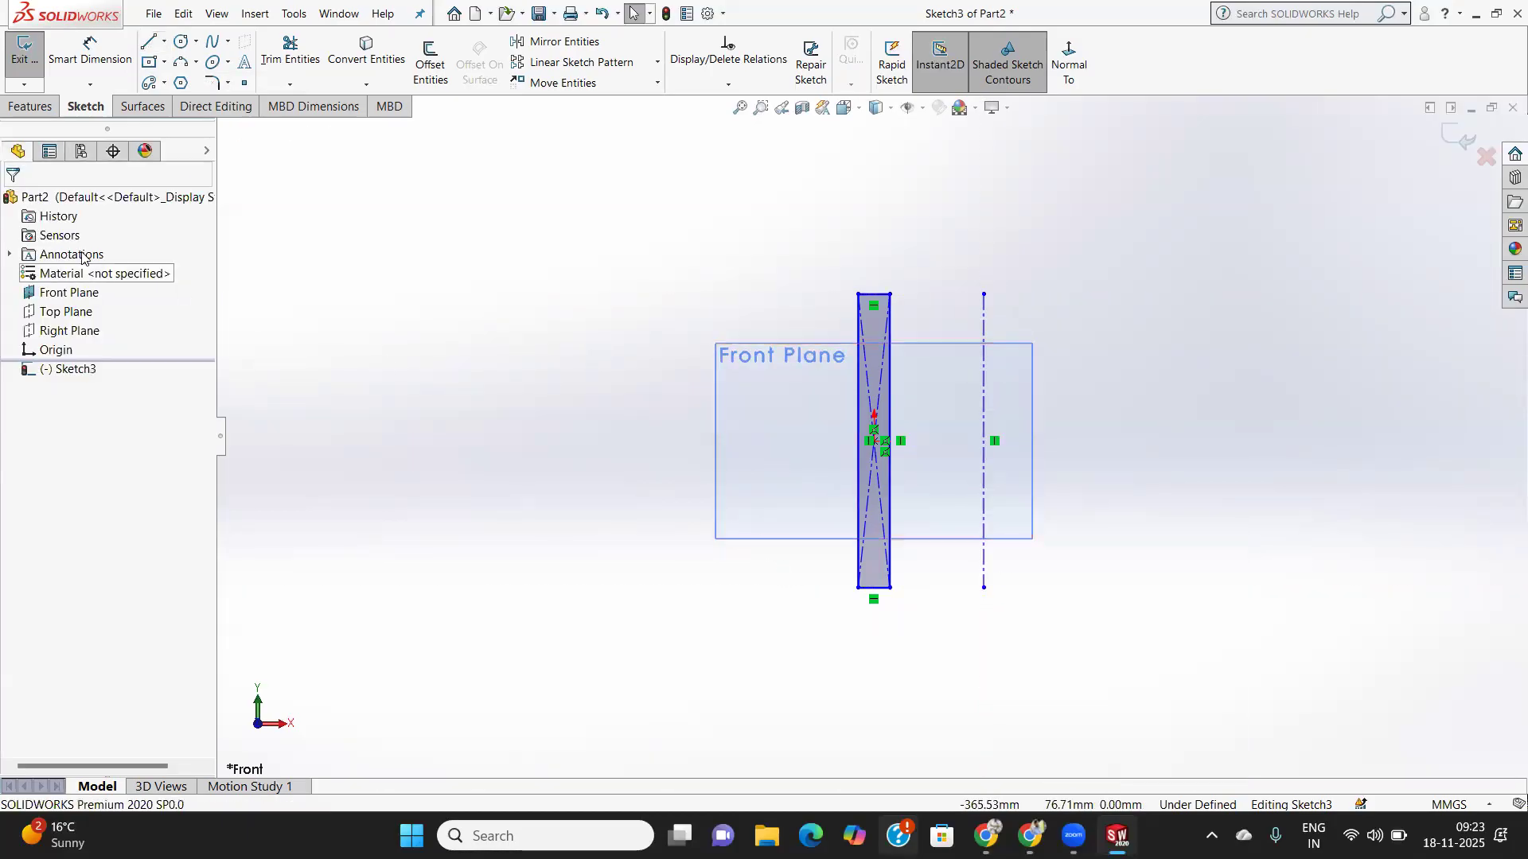
{"action": "left_click", "coordinate": [33, 109]}
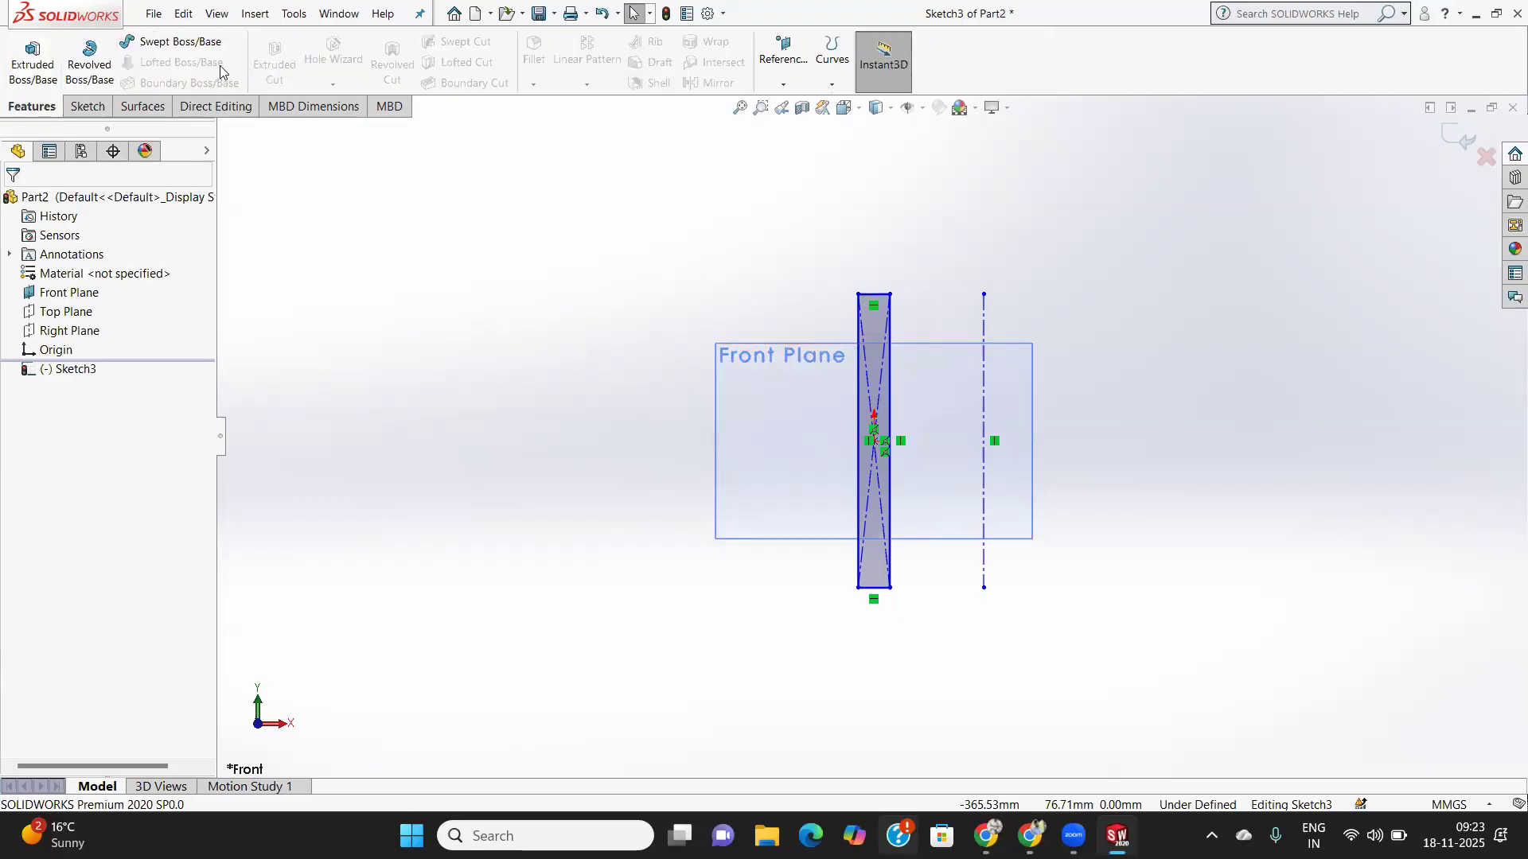
- Revolve the sketch 360° about the centerline and select the angle value for editing
{"action": "left_click", "coordinate": [90, 66]}
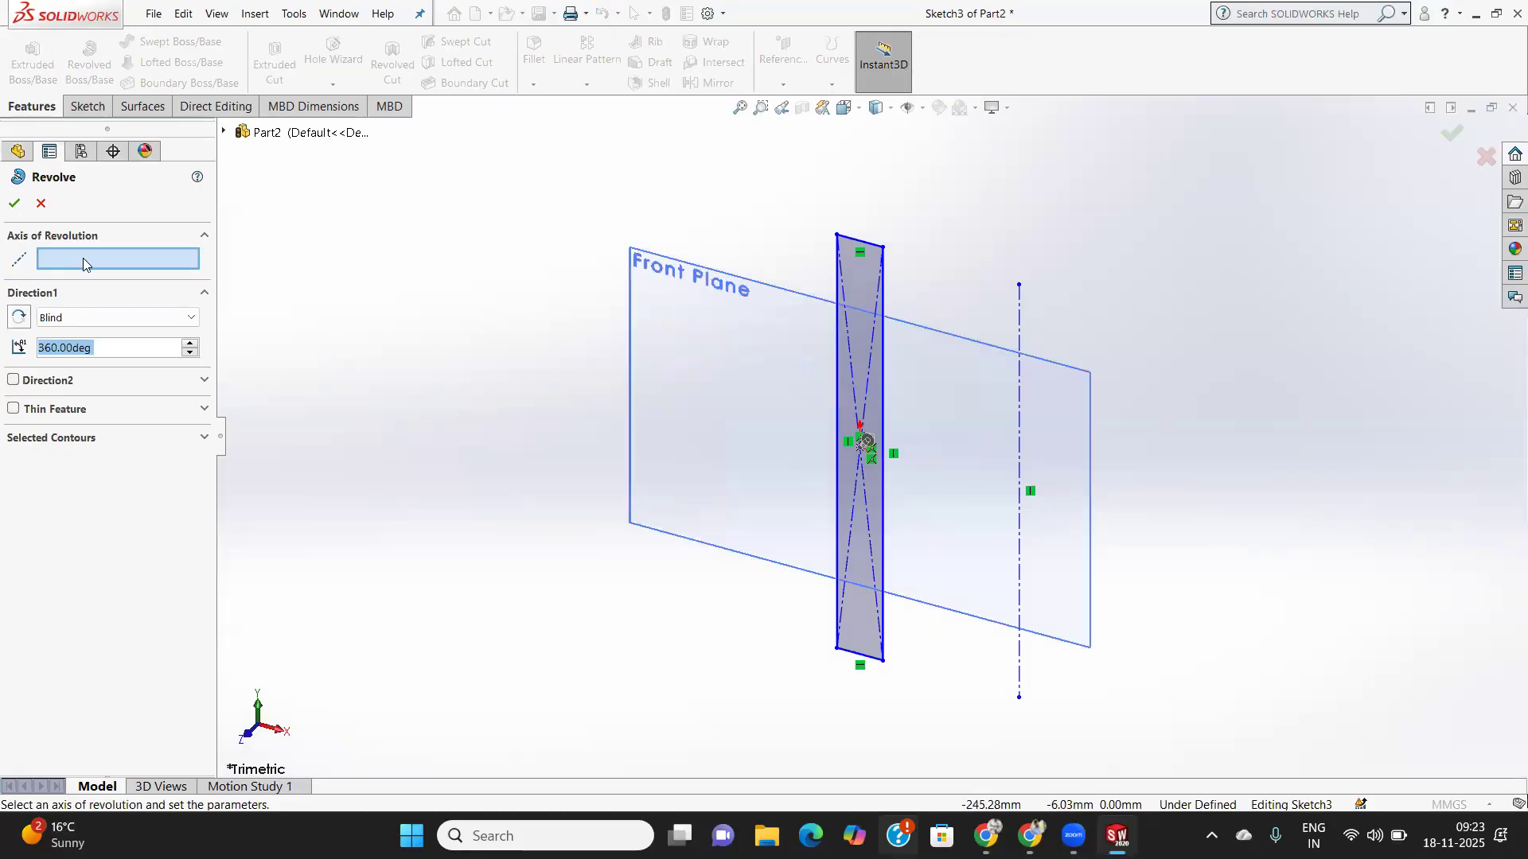
{"action": "left_click", "coordinate": [84, 260]}
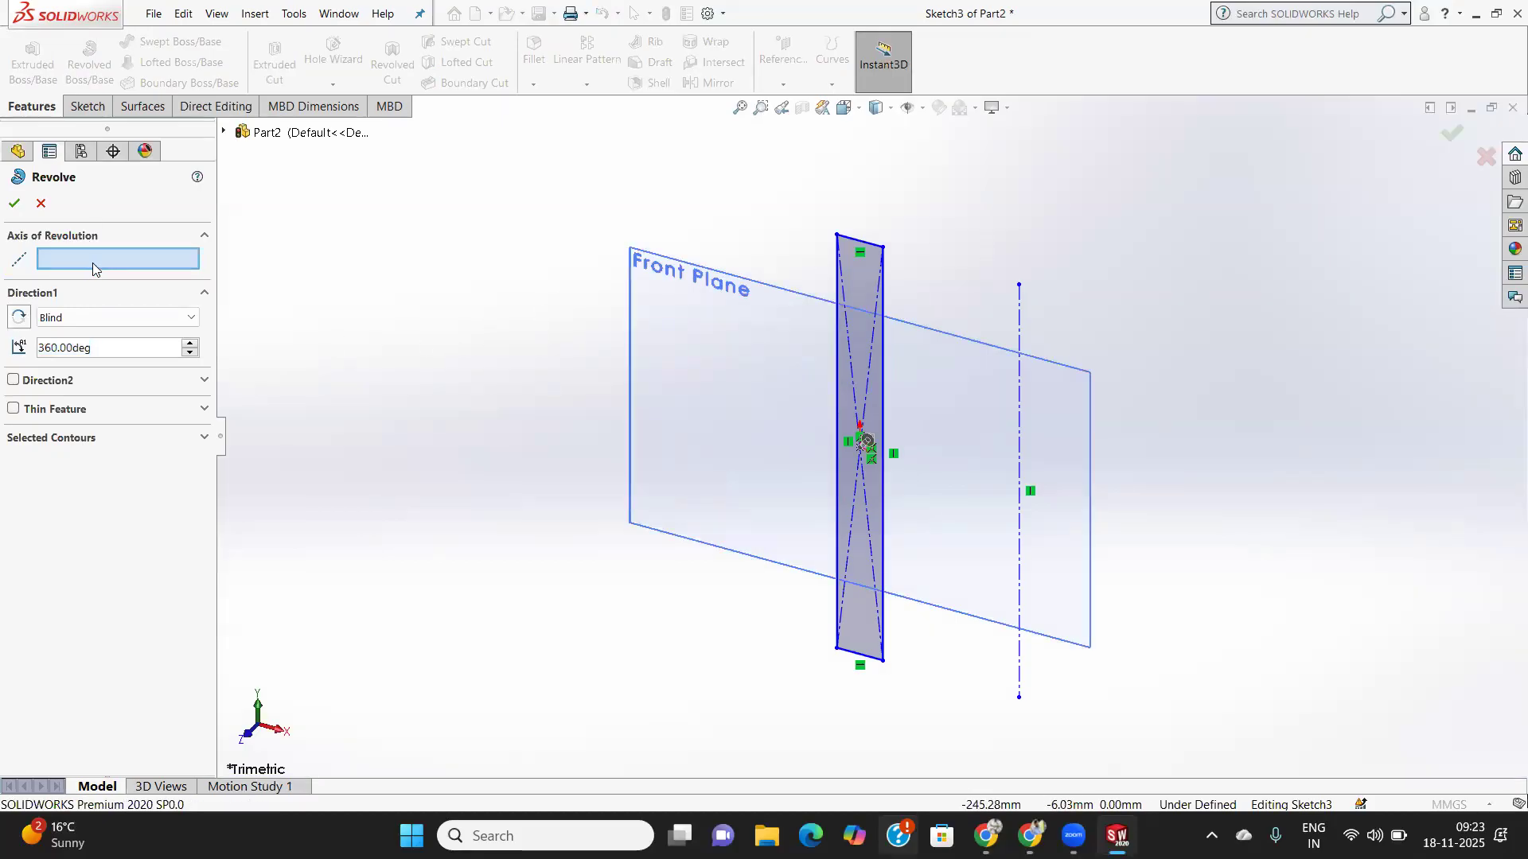
{"action": "left_click", "coordinate": [1020, 414]}
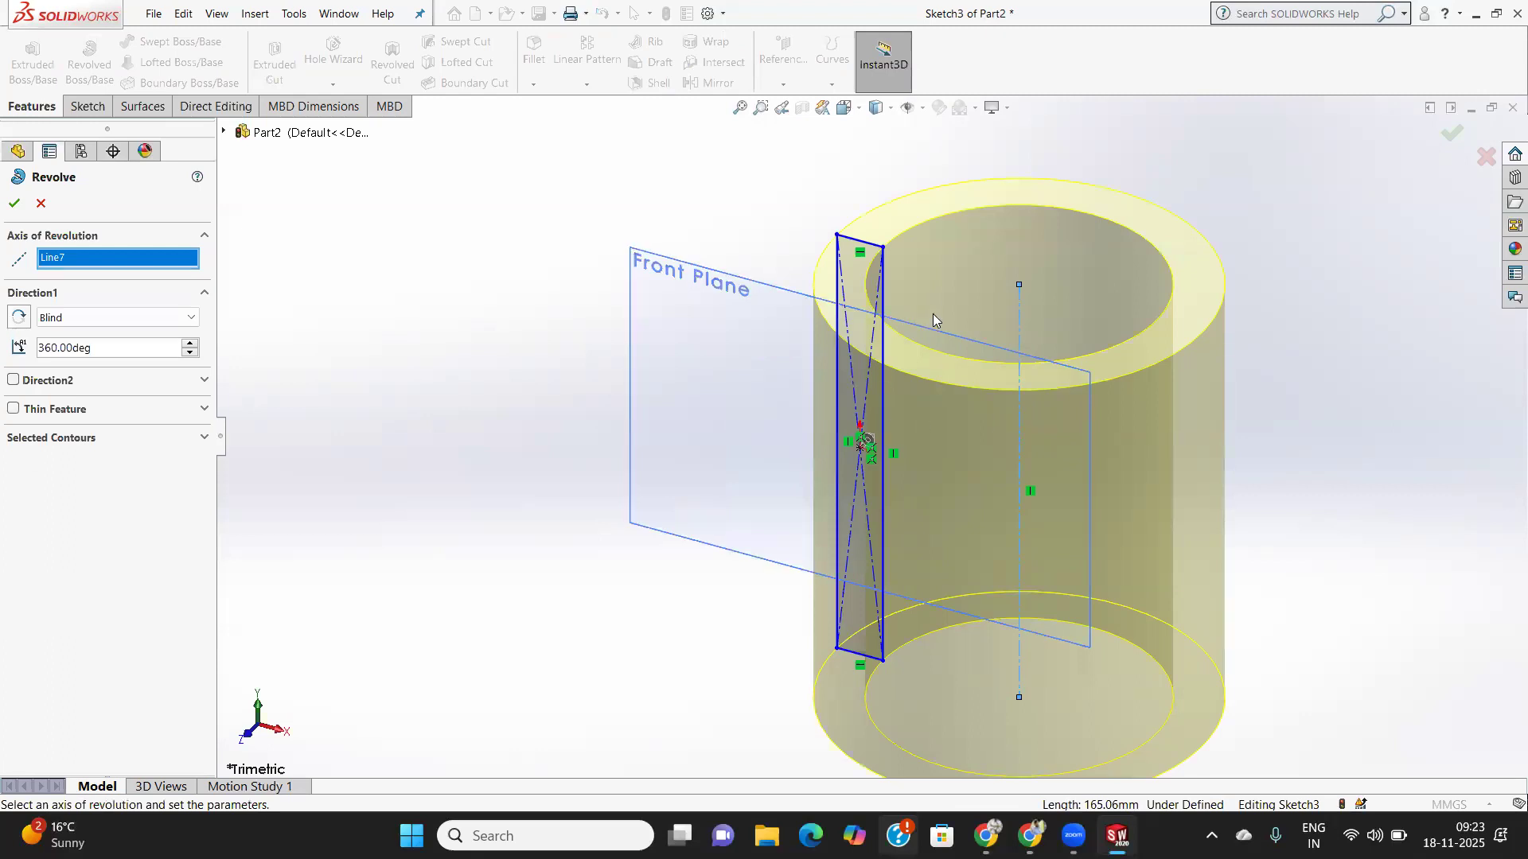
{"action": "mouse_move", "coordinate": [940, 323]}
{"action": "middle_mouse_down"}
{"action": "mouse_move", "coordinate": [934, 508]}
{"action": "mouse_move", "coordinate": [956, 434]}
{"action": "middle_mouse_up"}
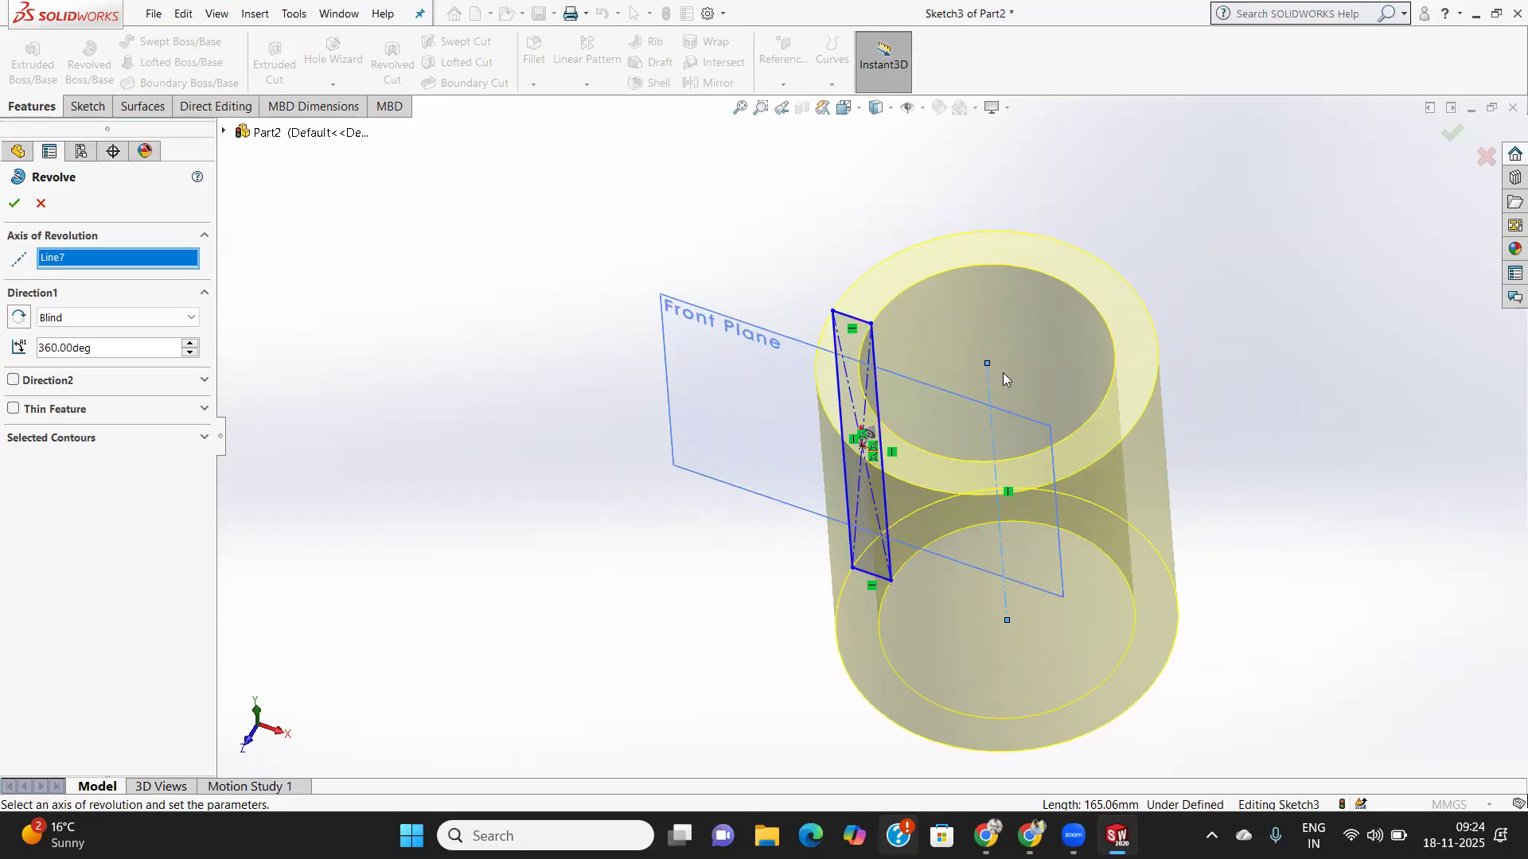
{"action": "mouse_move", "coordinate": [1002, 373]}
{"action": "middle_mouse_down"}
{"action": "mouse_move", "coordinate": [1047, 331]}
{"action": "mouse_move", "coordinate": [1018, 355]}
{"action": "middle_mouse_up"}
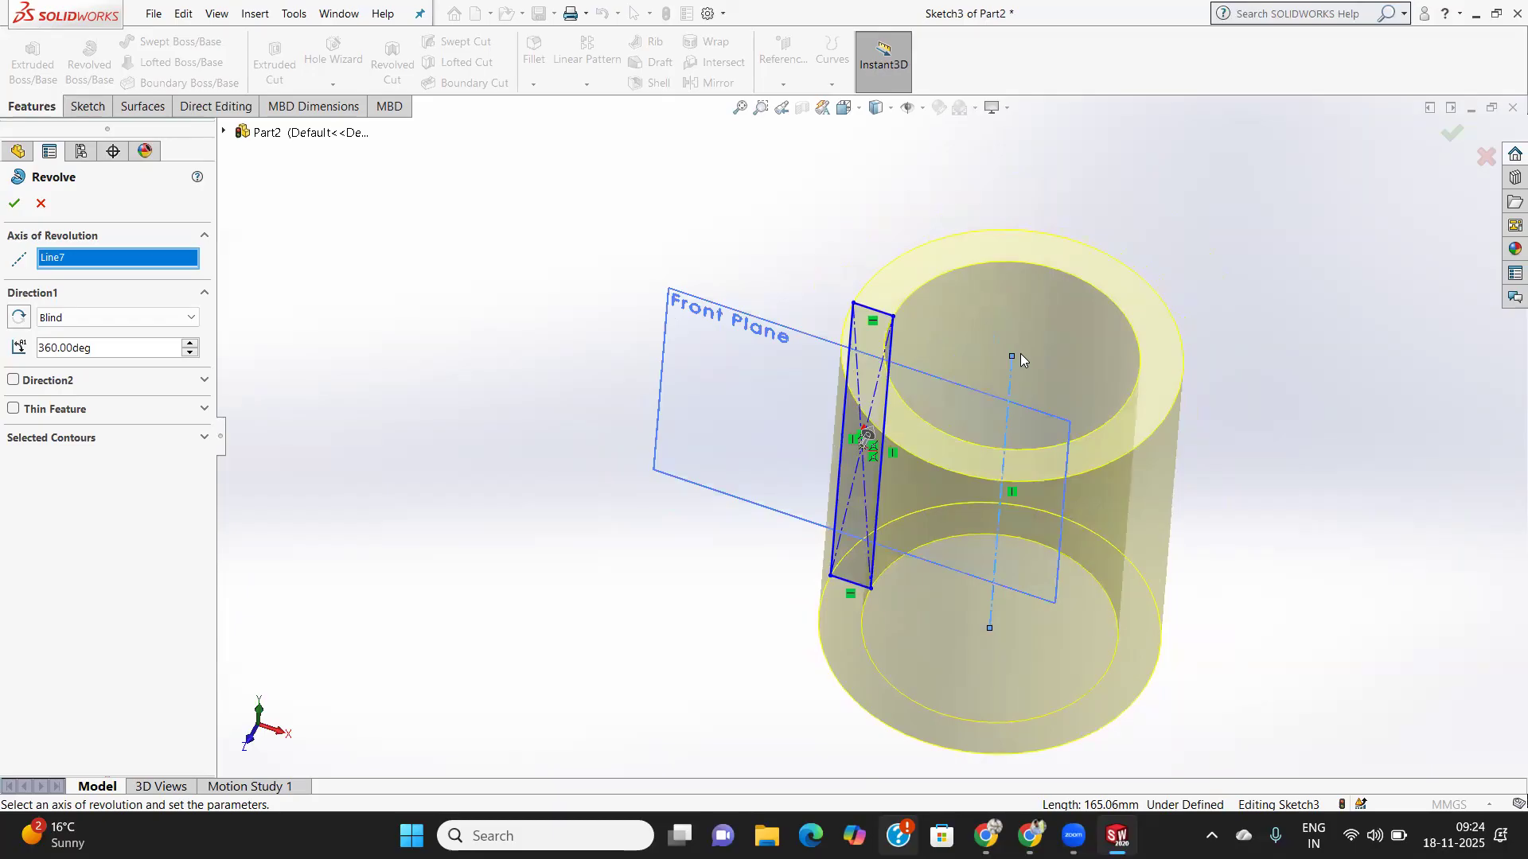
{"action": "double_click", "coordinate": [102, 349]}
- Set the revolve about Line7 to 180° Mid Plane after trying both directions
{"action": "type", "text": "18"}
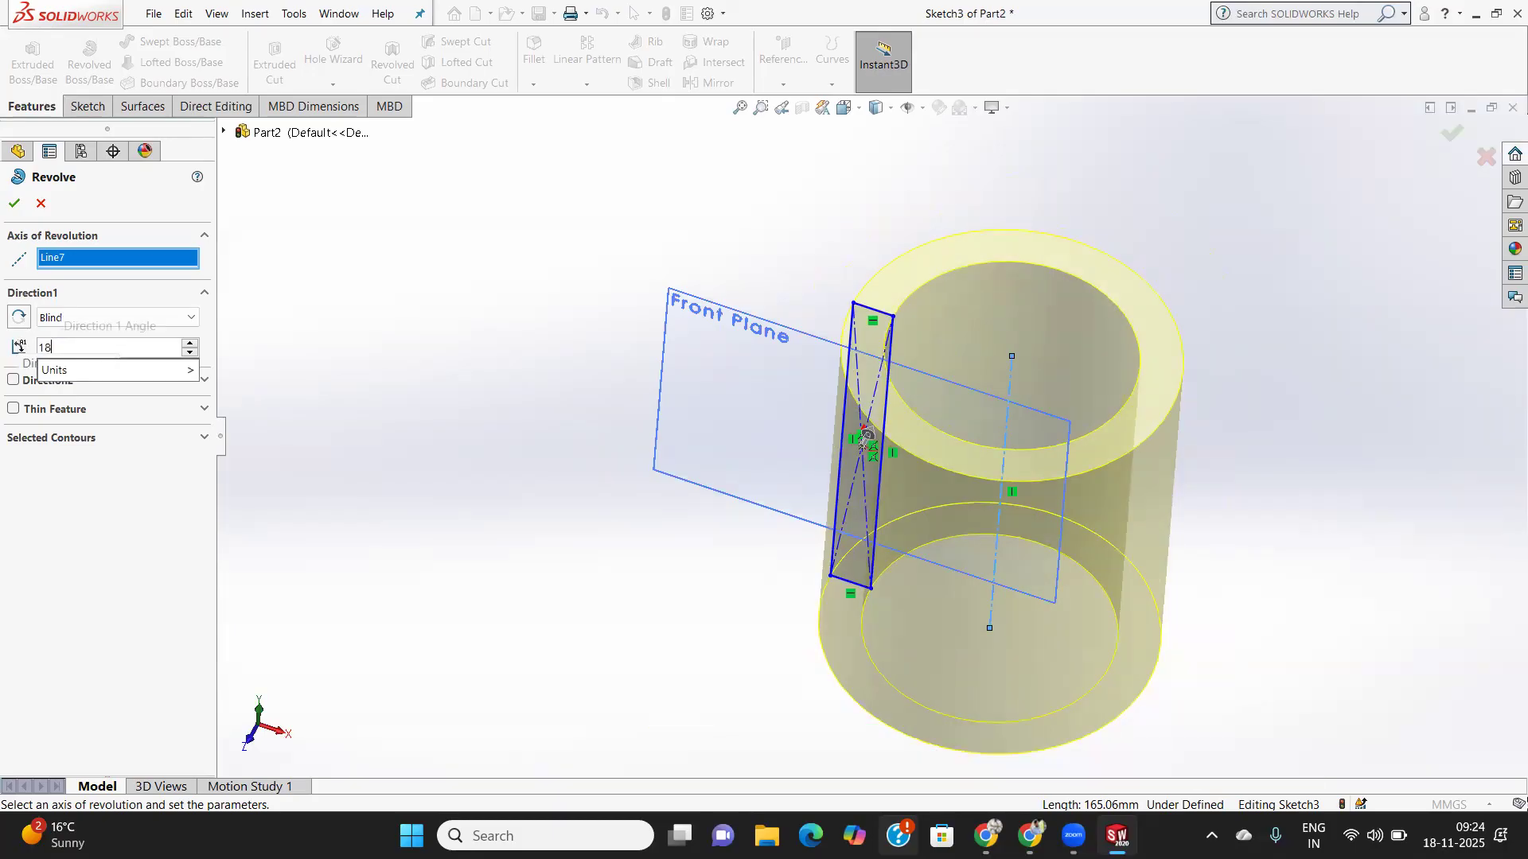
{"action": "type", "text": "0"}
{"action": "key", "text": "Return"}
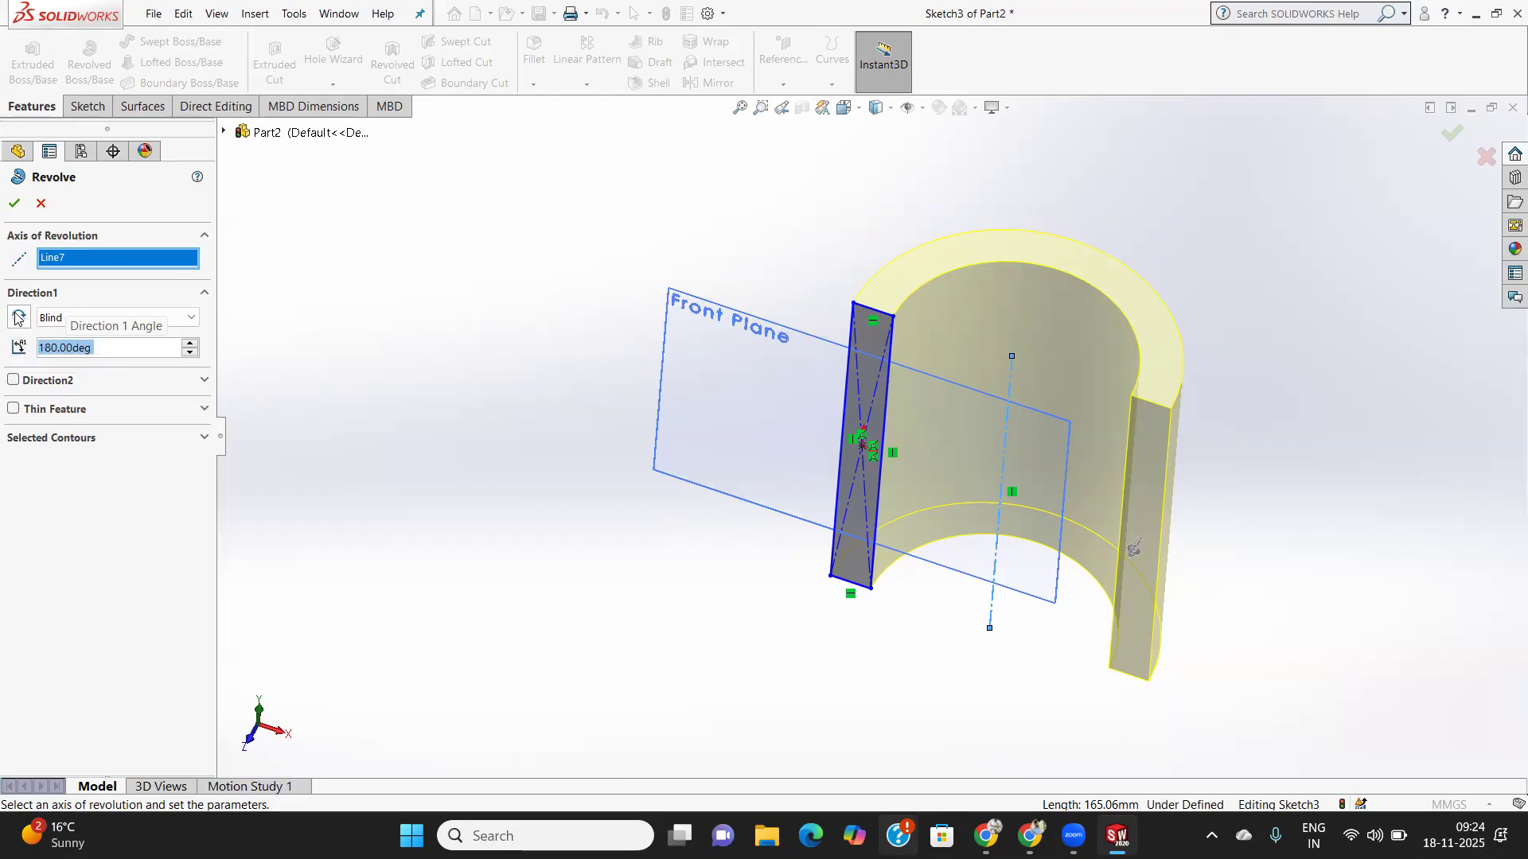
{"action": "left_click", "coordinate": [17, 318]}
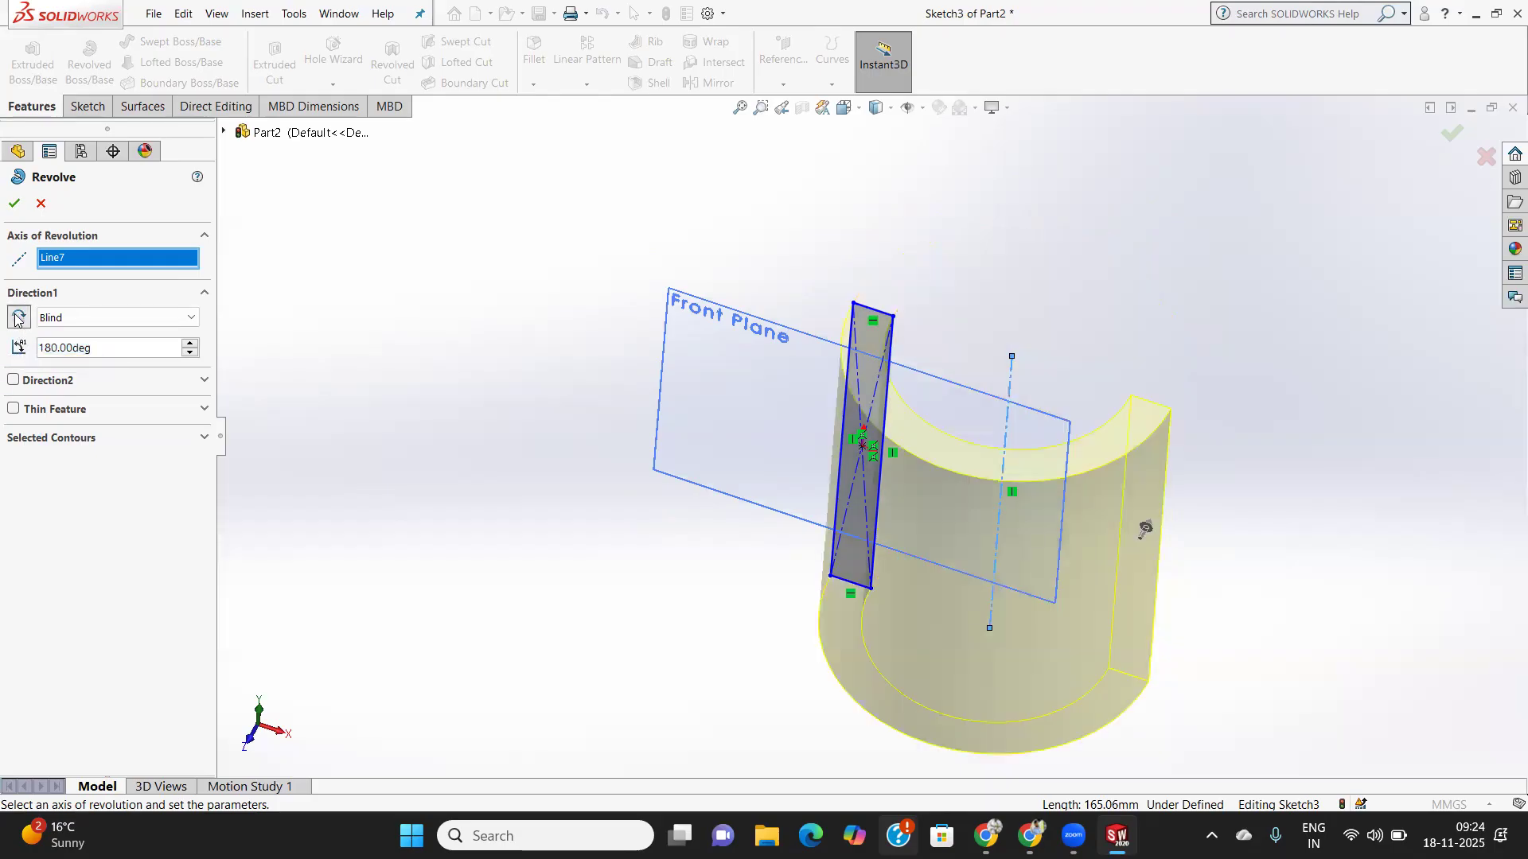
{"action": "left_click", "coordinate": [18, 318]}
{"action": "left_click", "coordinate": [18, 319]}
{"action": "left_click", "coordinate": [18, 319]}
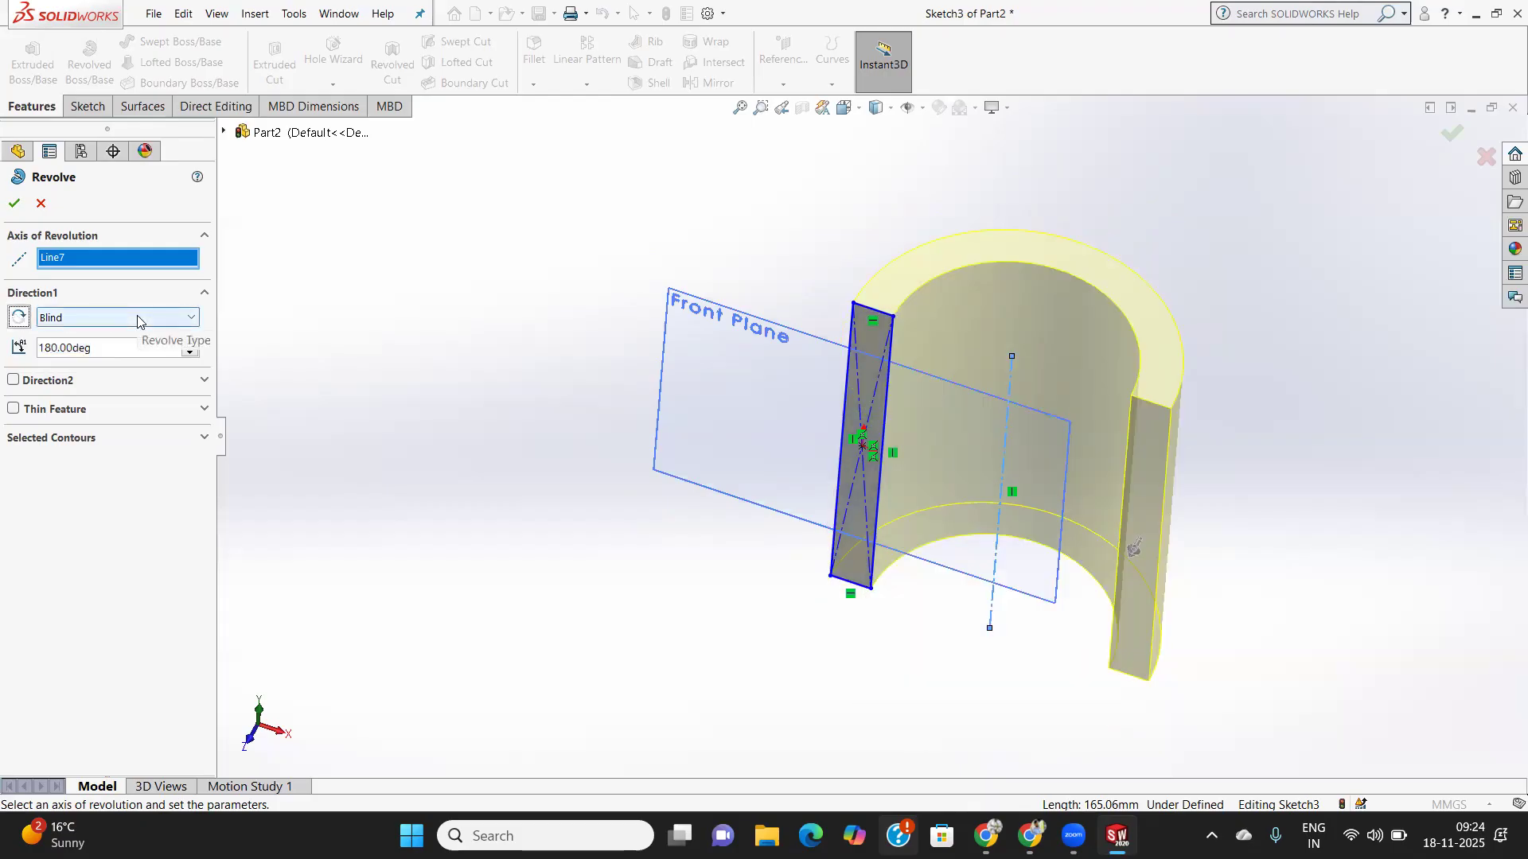
{"action": "left_click", "coordinate": [136, 315]}
{"action": "left_click", "coordinate": [82, 389]}
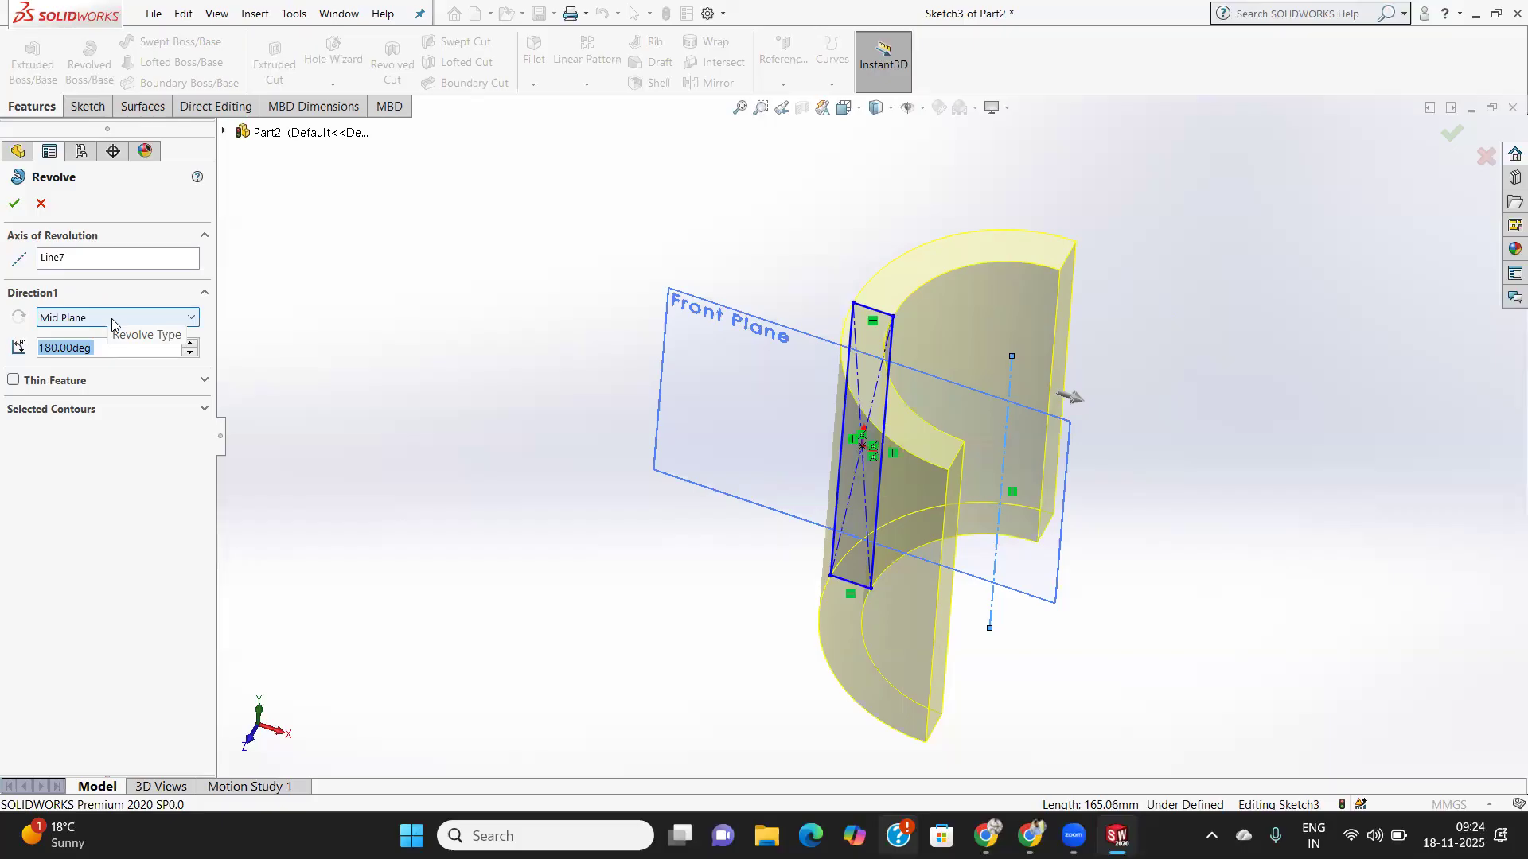
- Keep the revolve at Mid Plane, change its angle to 360°, and accept the full tube
{"action": "left_click", "coordinate": [110, 318]}
{"action": "left_click", "coordinate": [71, 389]}
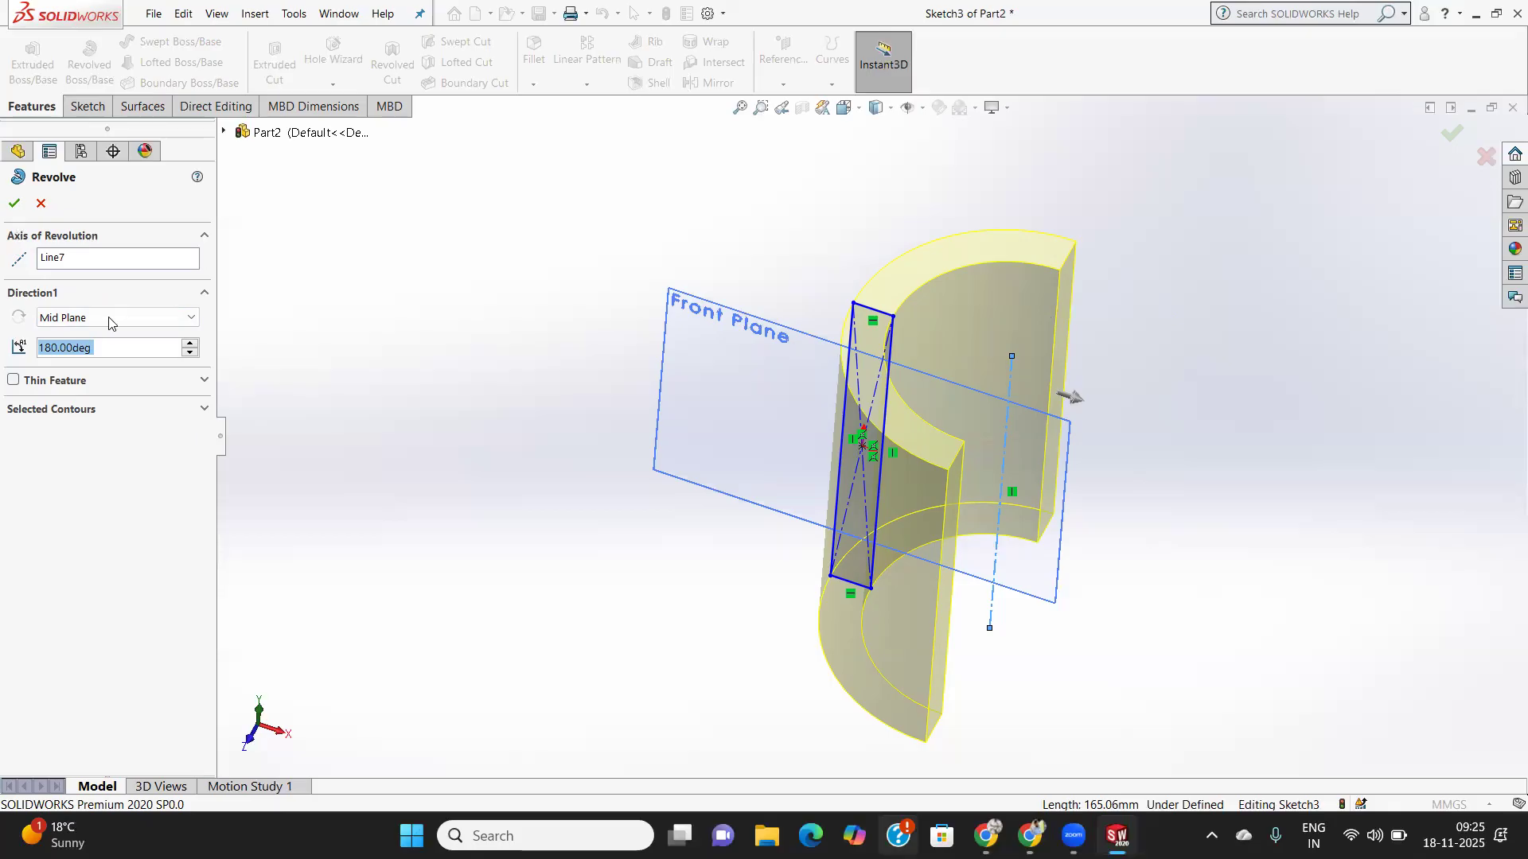
{"action": "type", "text": "180"}
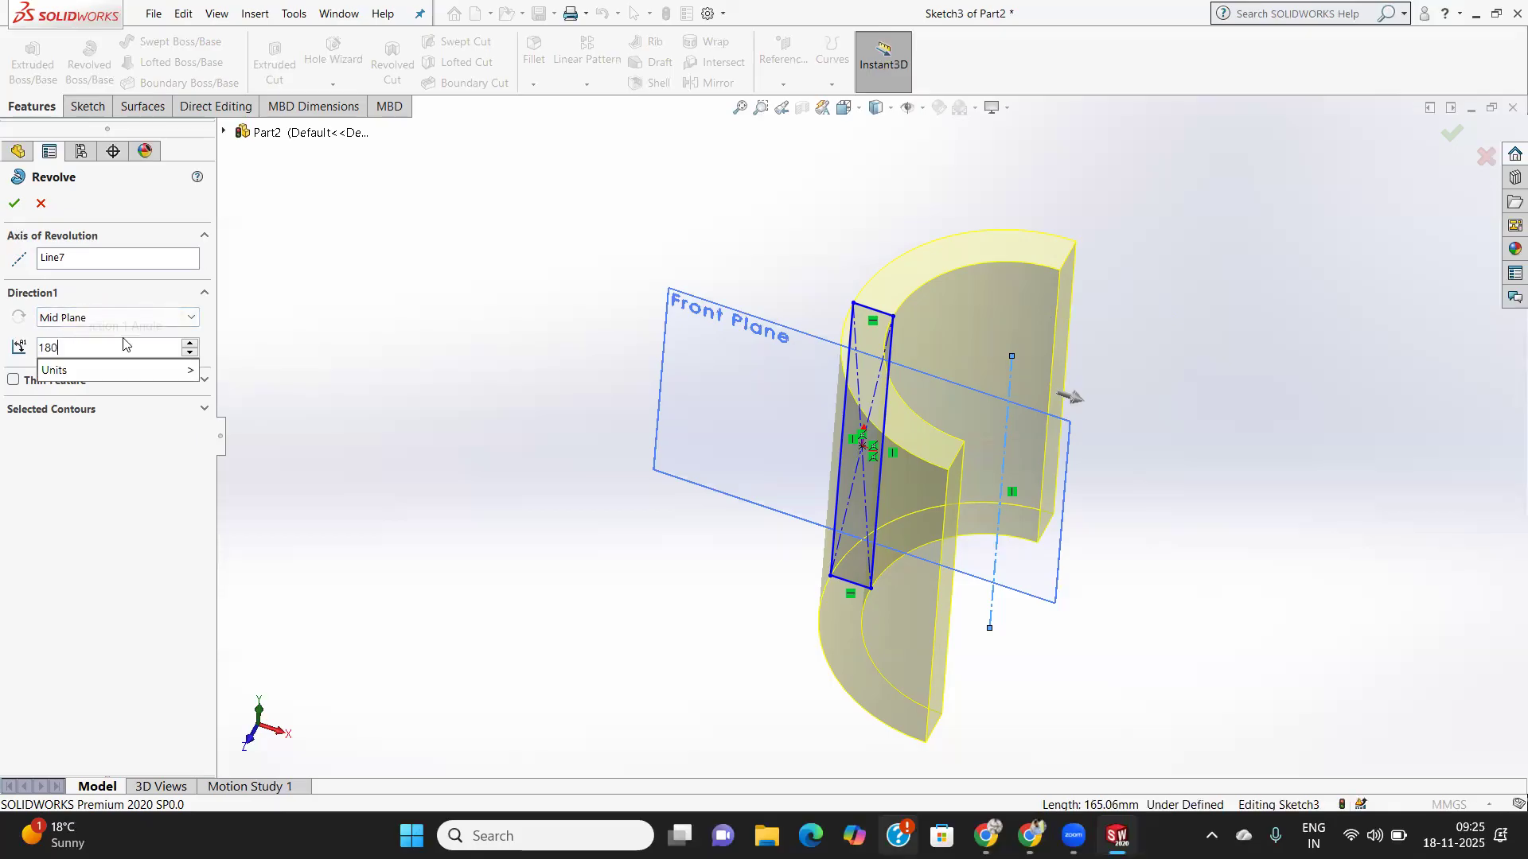
{"action": "key", "text": "BackSpace"}
{"action": "key", "text": "BackSpace"}
{"action": "key", "text": "BackSpace"}
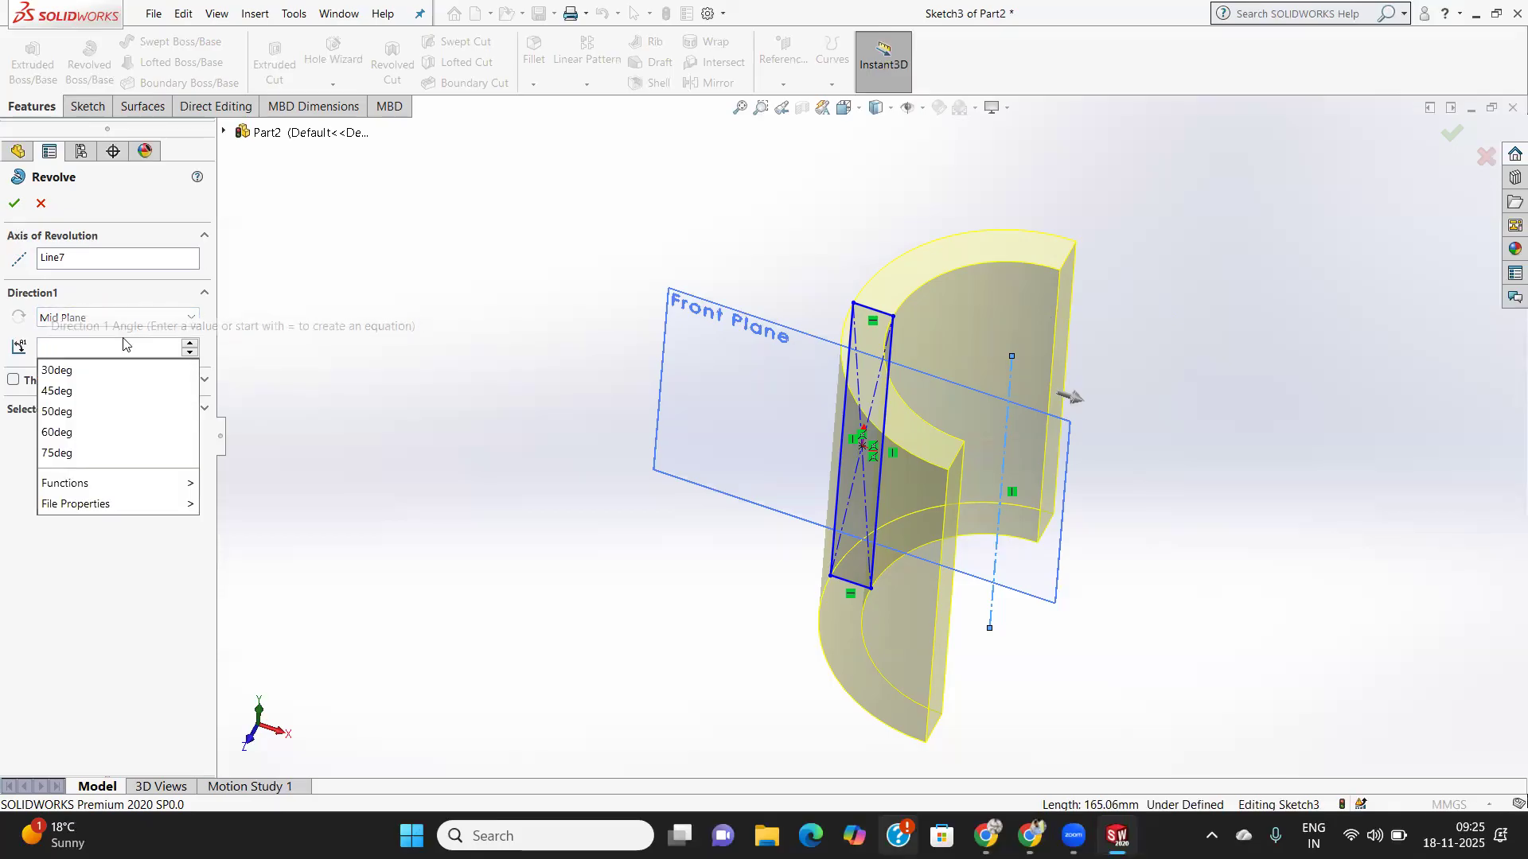
{"action": "type", "text": "360"}
{"action": "key", "text": "Return"}
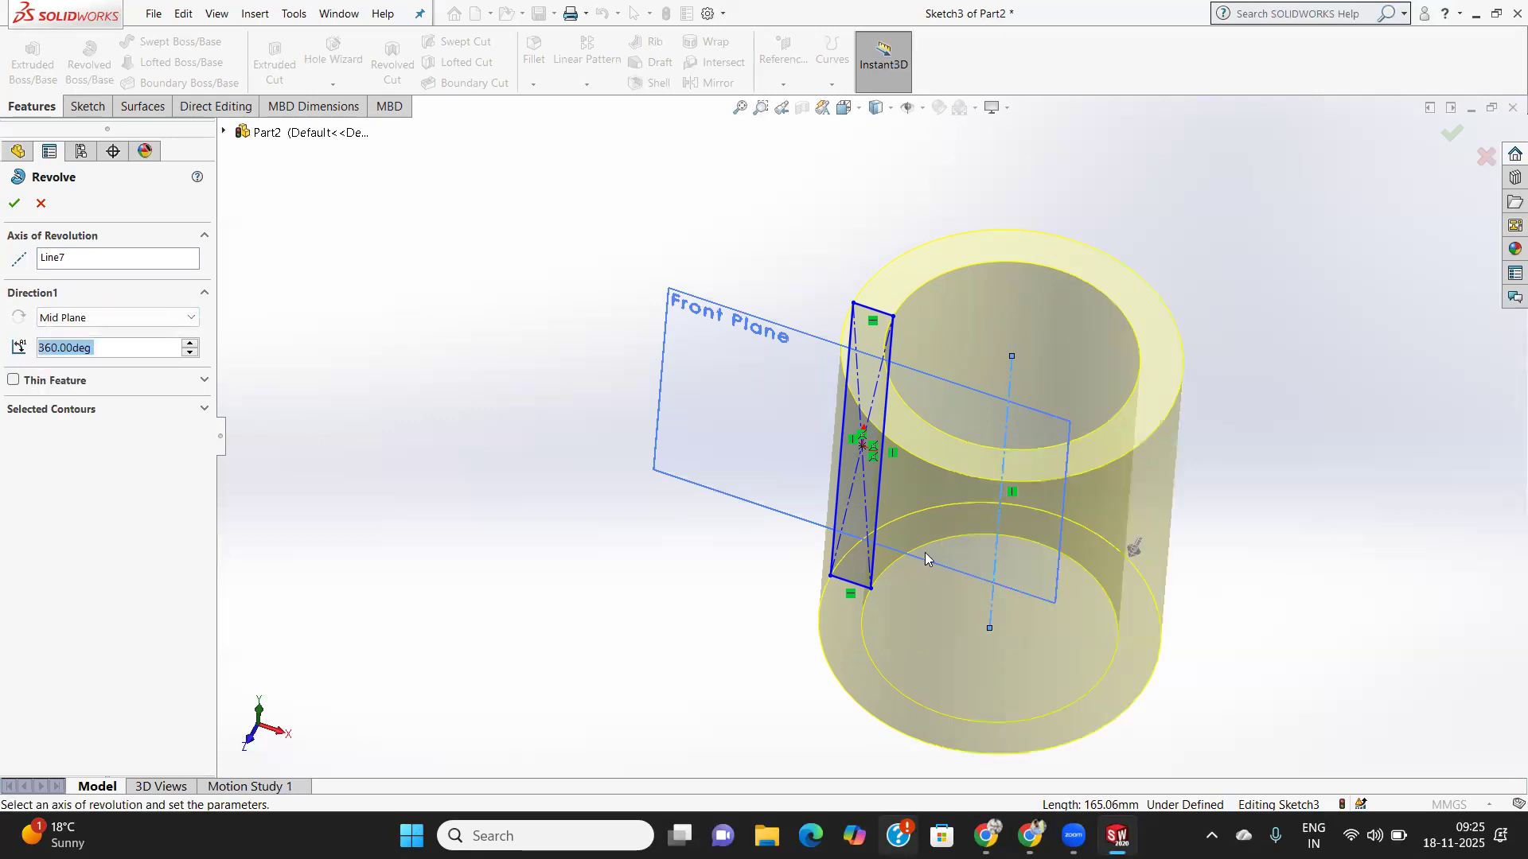
{"action": "left_click", "coordinate": [14, 204]}
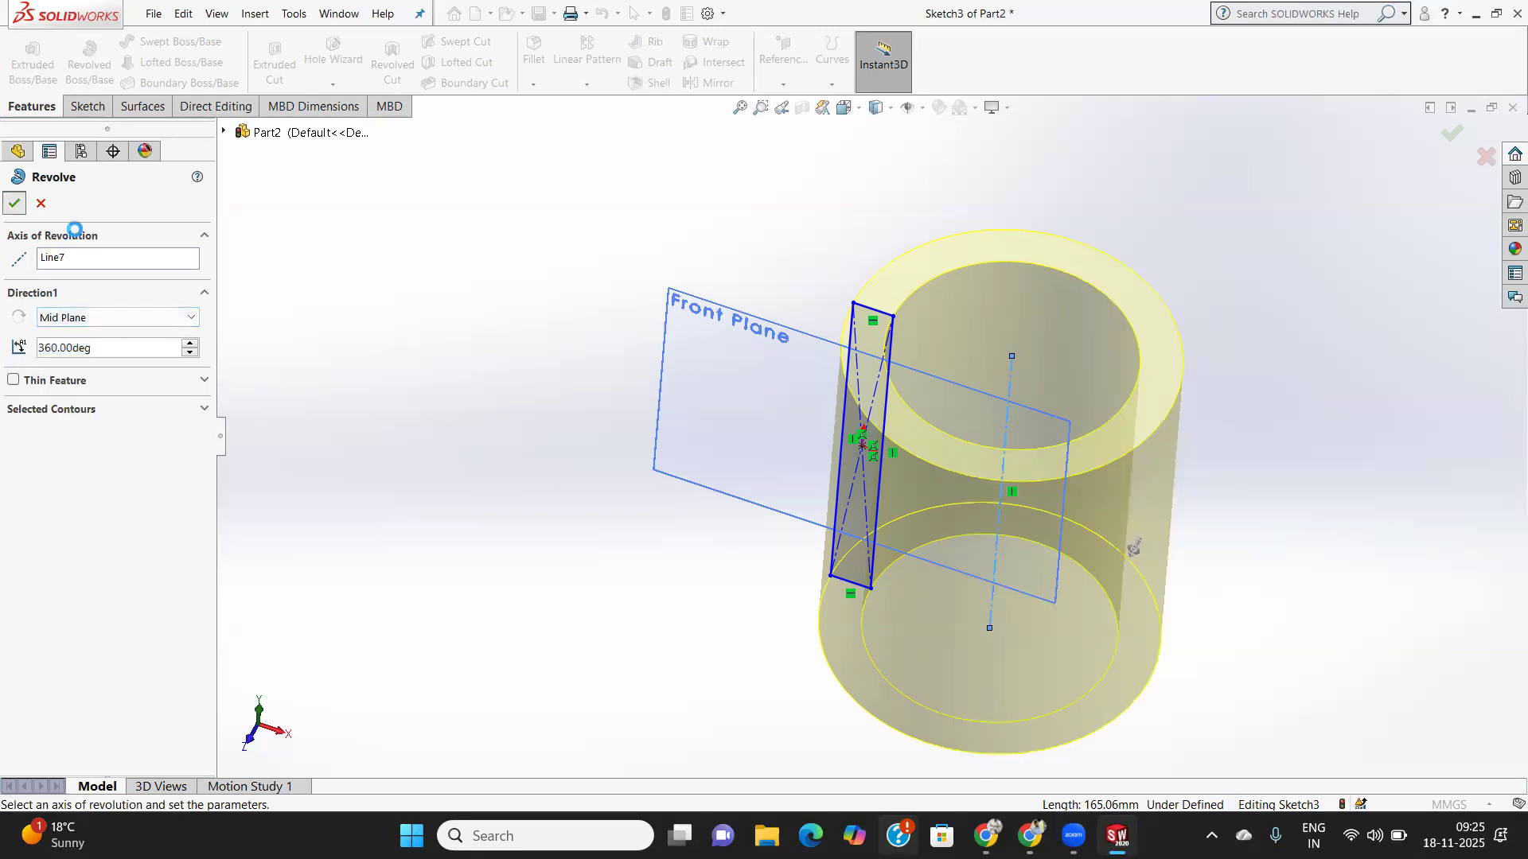
- Orbit Revolve1 to a tilted view and select the tube's top ring face
{"action": "middle_click_drag", "start_coordinate": [1153, 518], "coordinate": [1106, 641]}
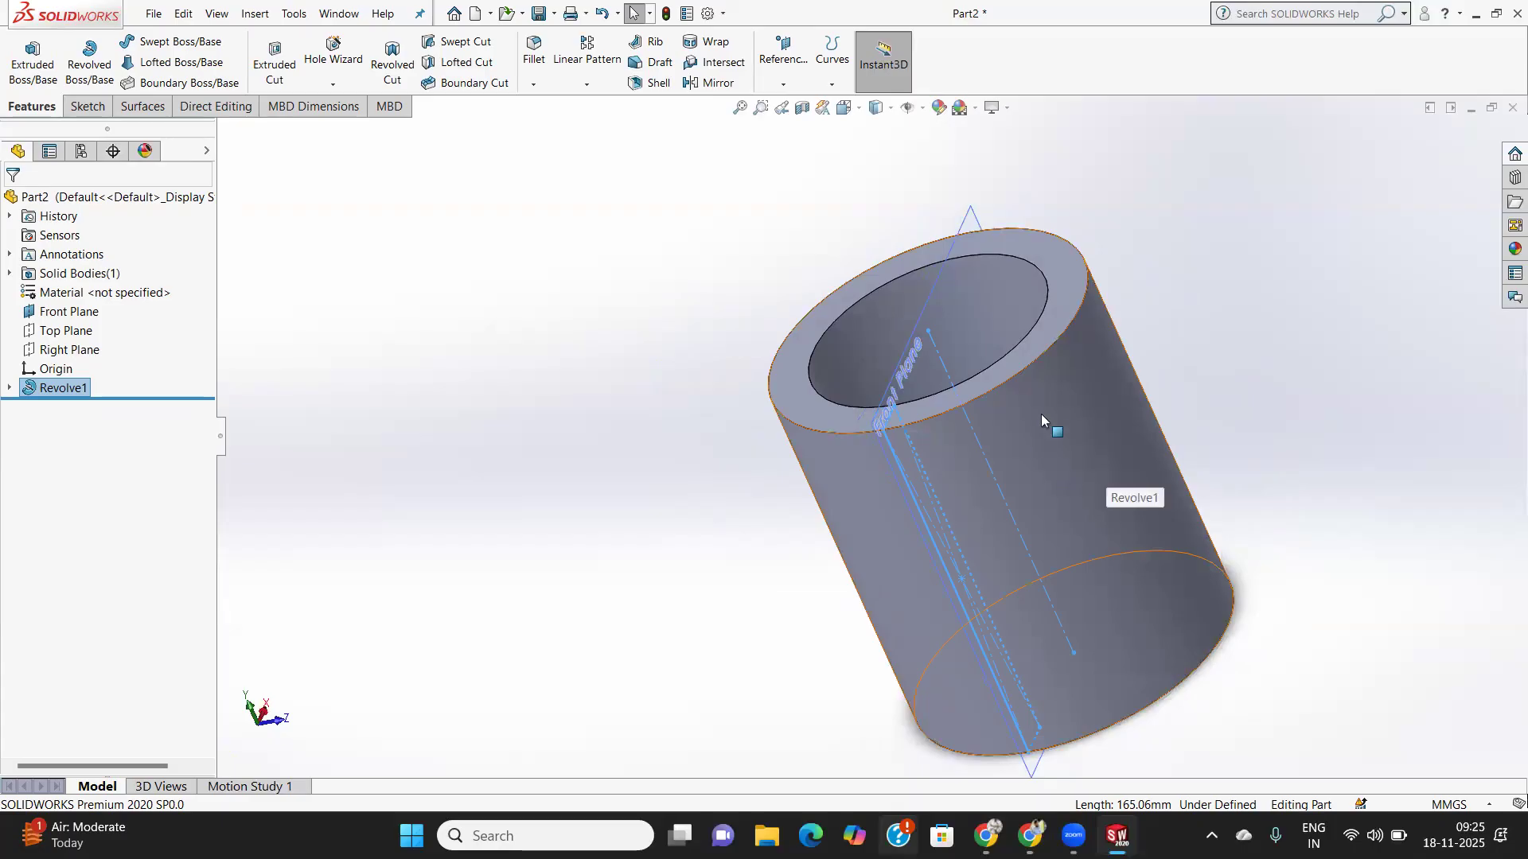
{"action": "left_click", "coordinate": [1053, 315]}
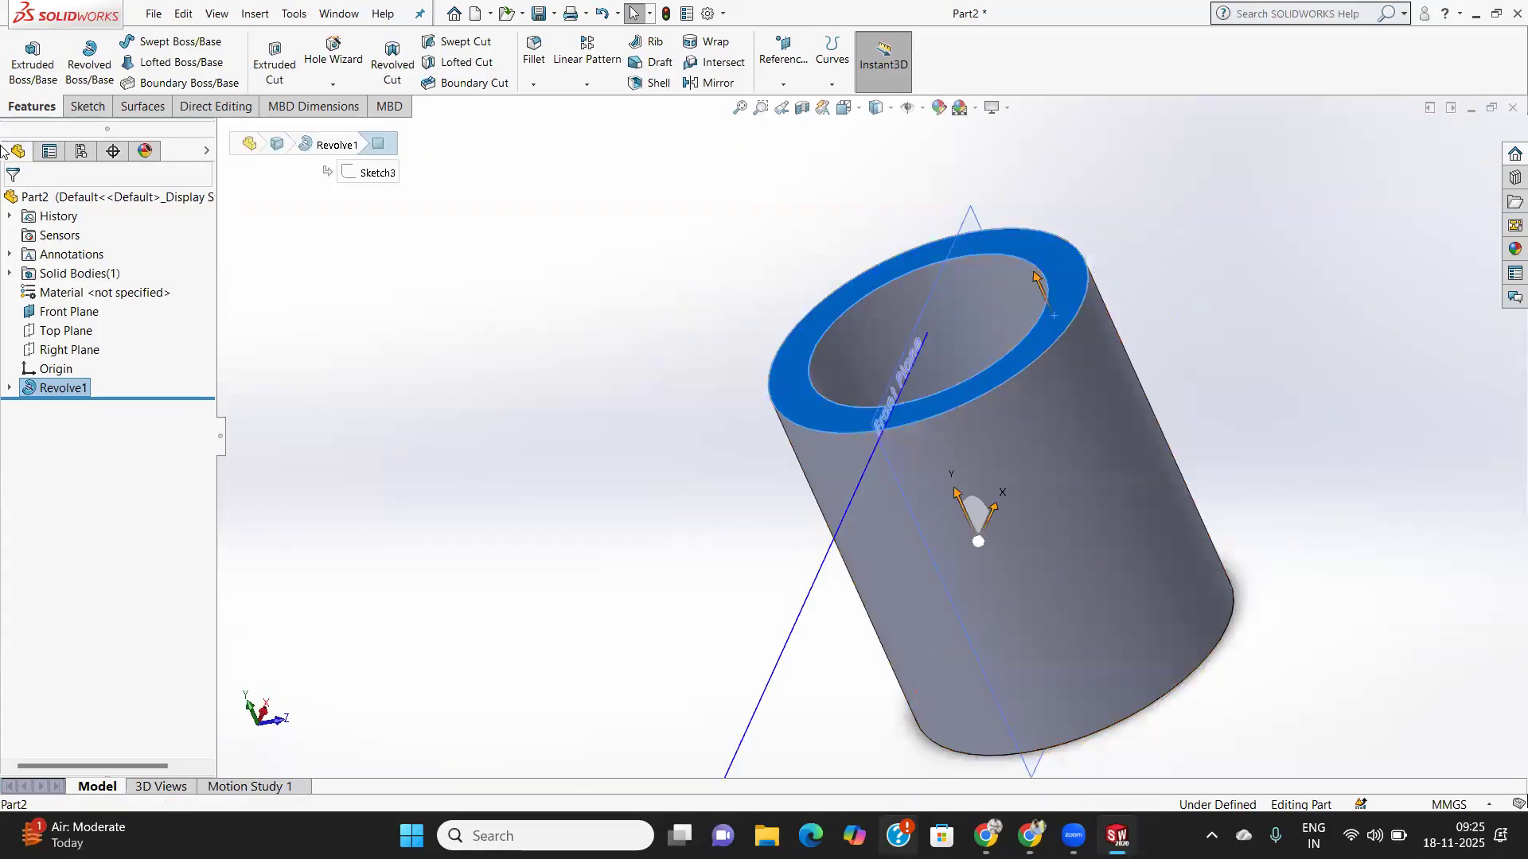
- Start a new sketch on the tube's top ring face and view it face-on
{"action": "left_click", "coordinate": [86, 106]}
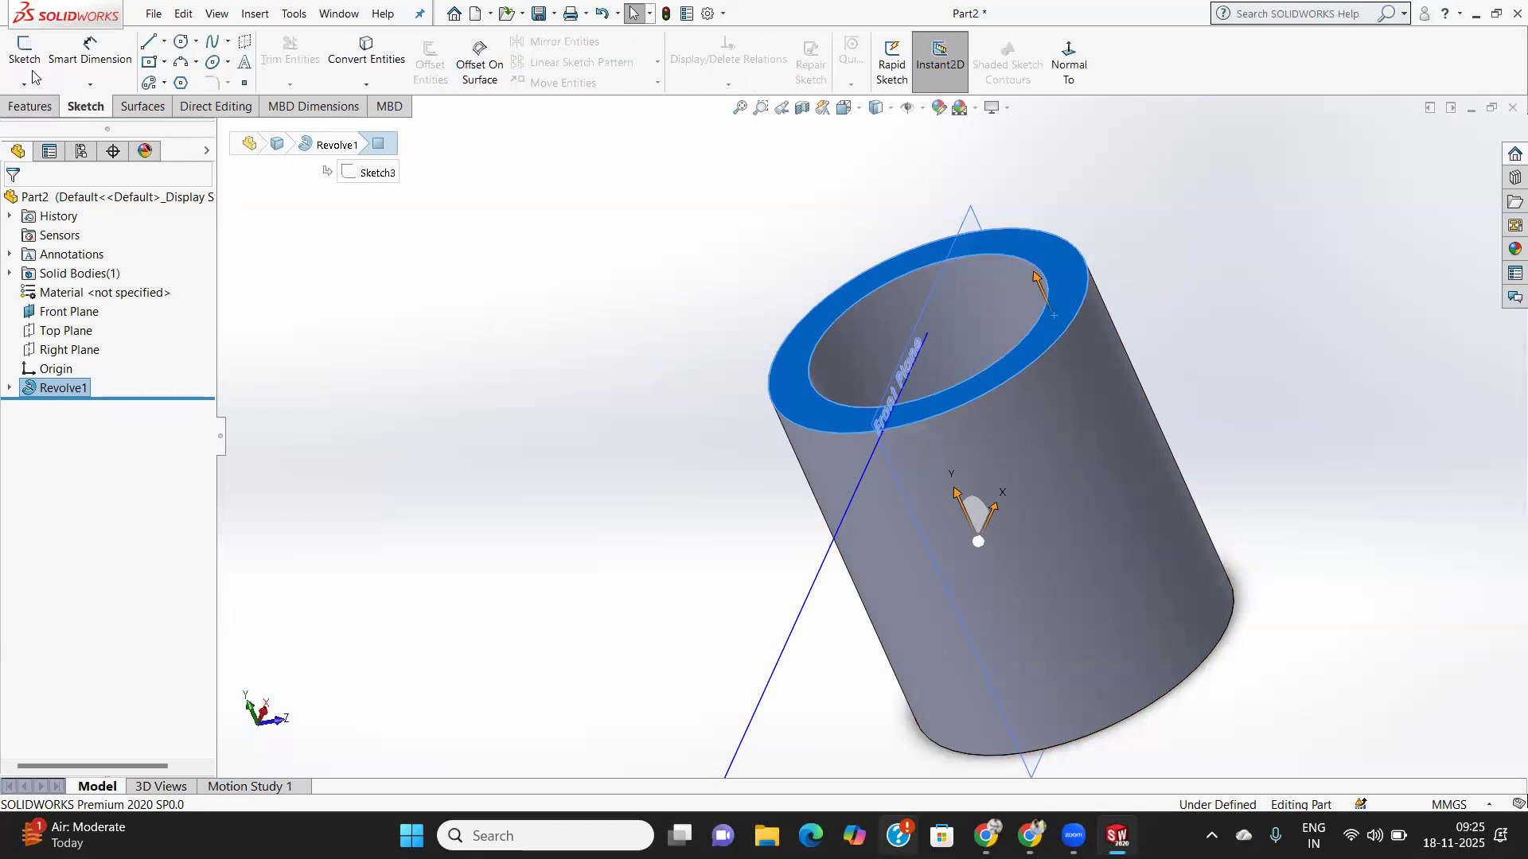
{"action": "left_click", "coordinate": [16, 59]}
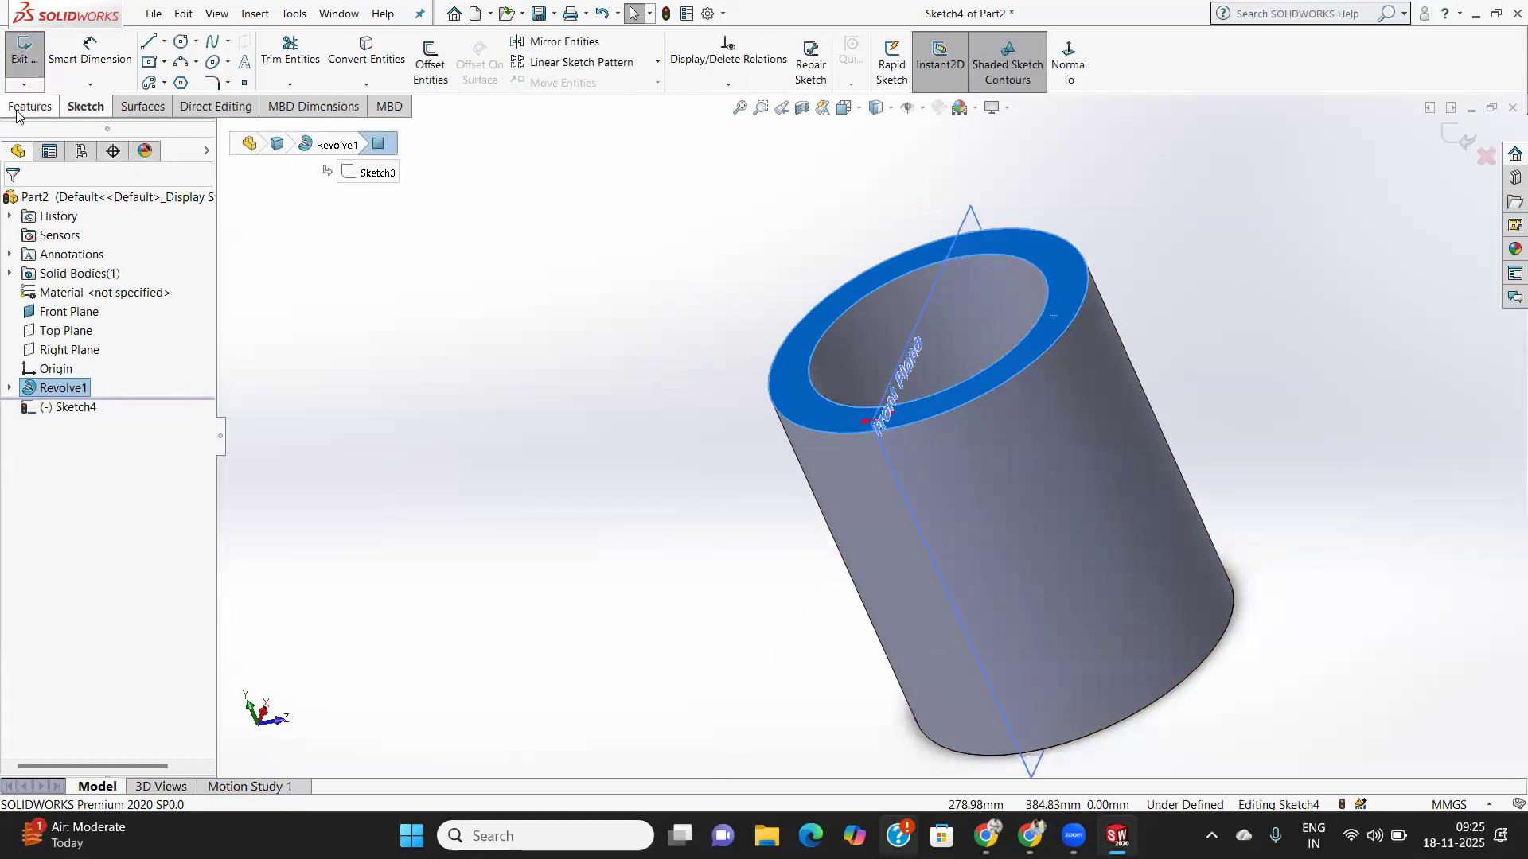
{"action": "left_click", "coordinate": [1069, 64]}
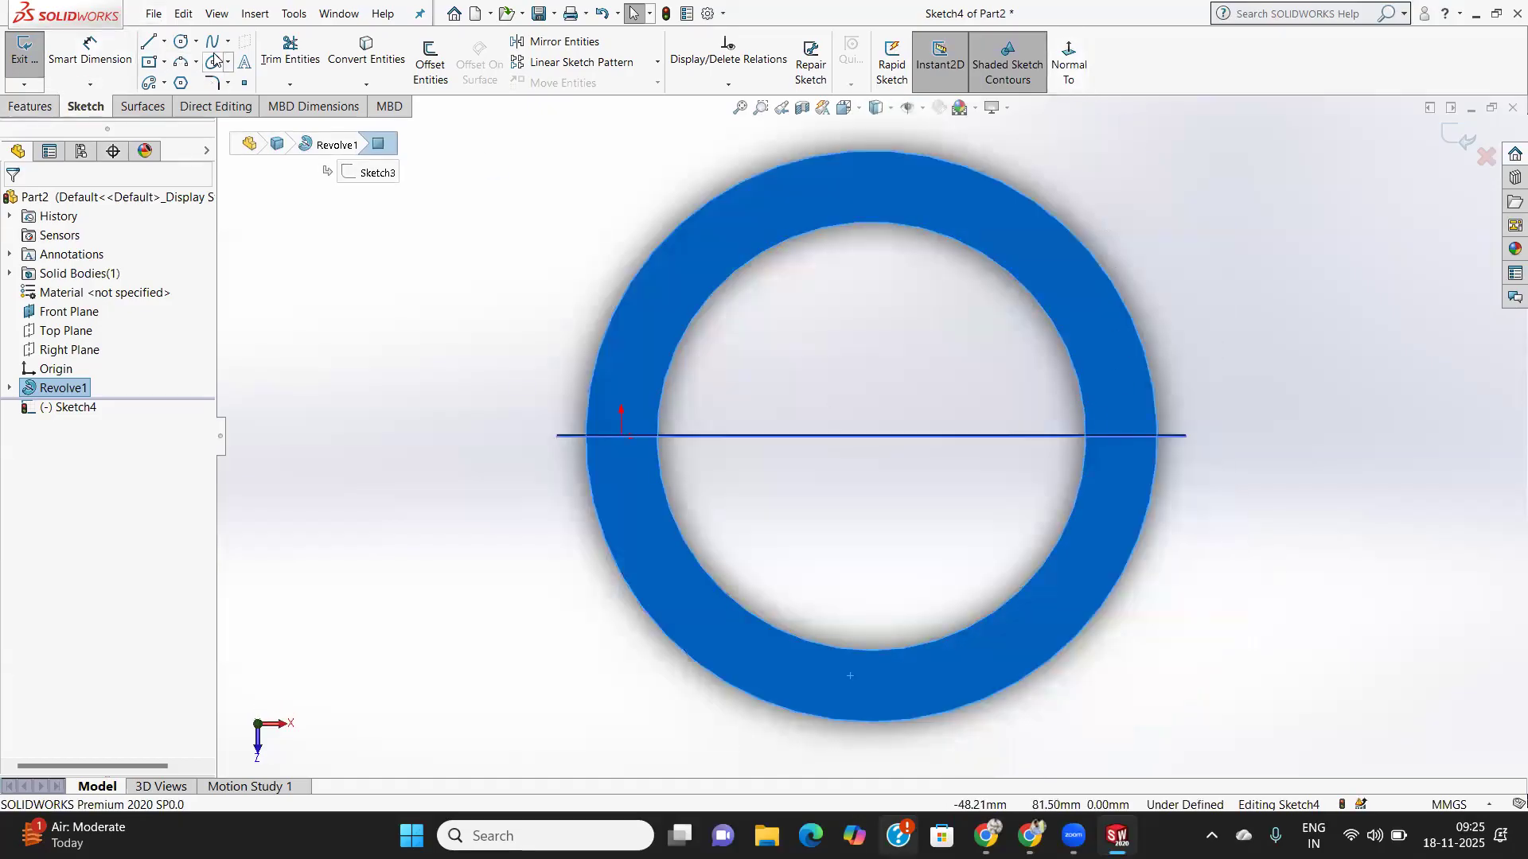
- Draw a small circle centred on the centerline inside the ring's left side
{"action": "left_click", "coordinate": [182, 44]}
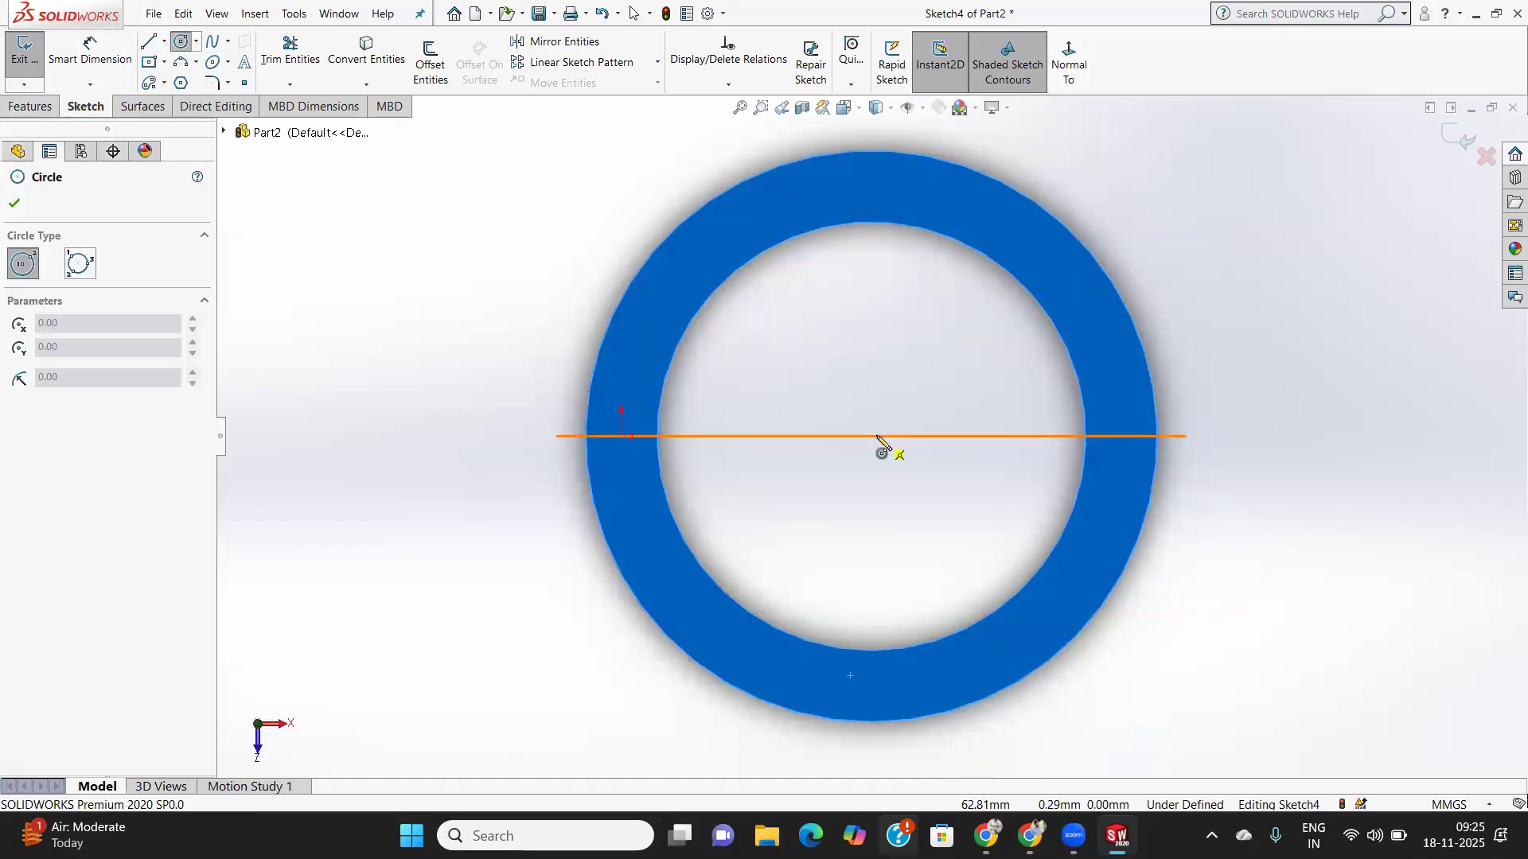
{"action": "left_click", "coordinate": [623, 437]}
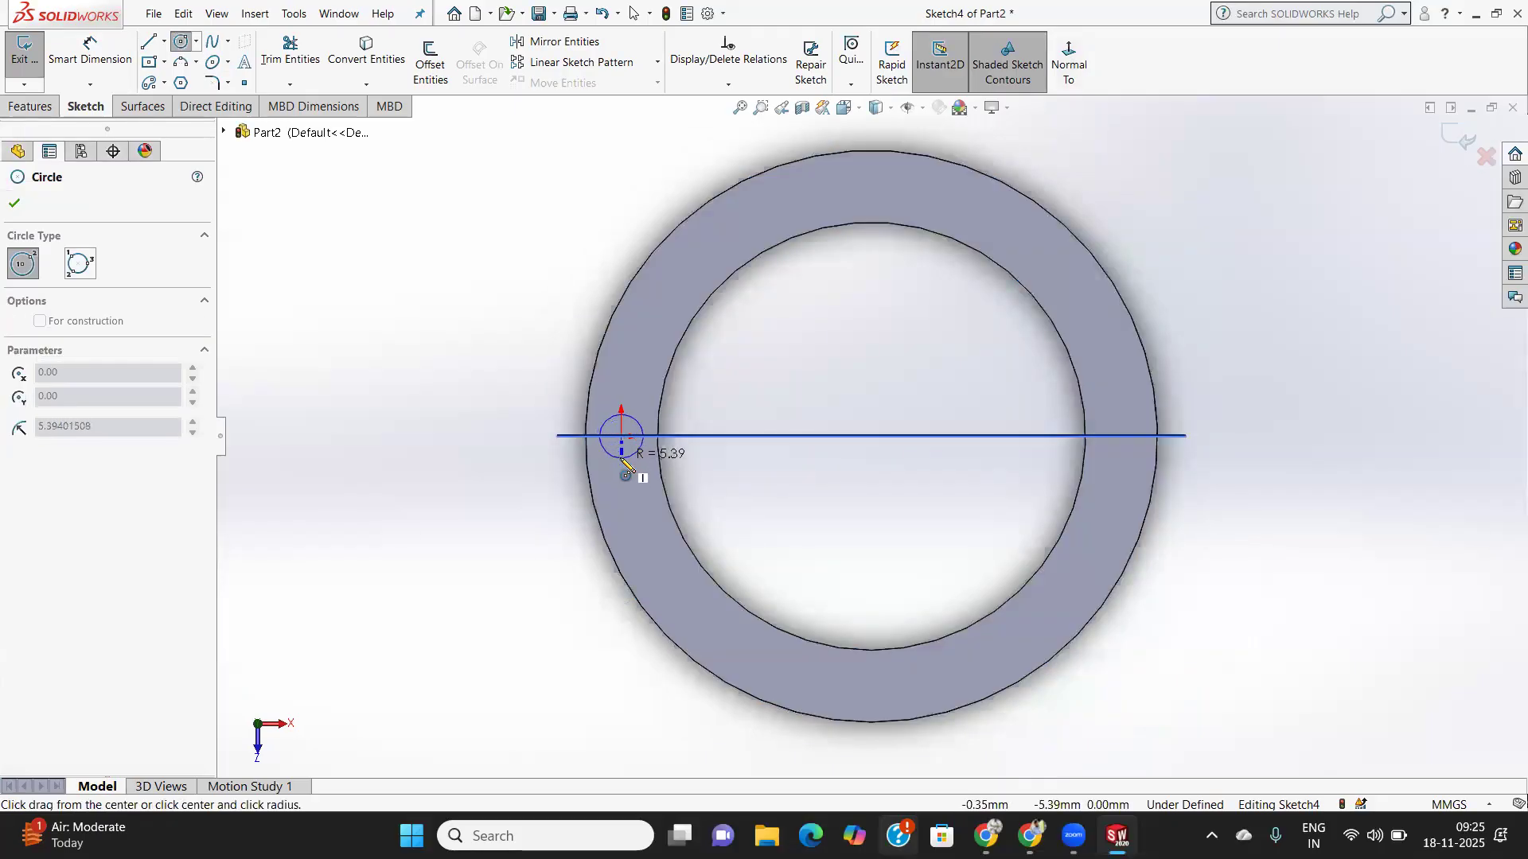
{"action": "left_click", "coordinate": [623, 460]}
{"action": "left_click", "coordinate": [14, 203]}
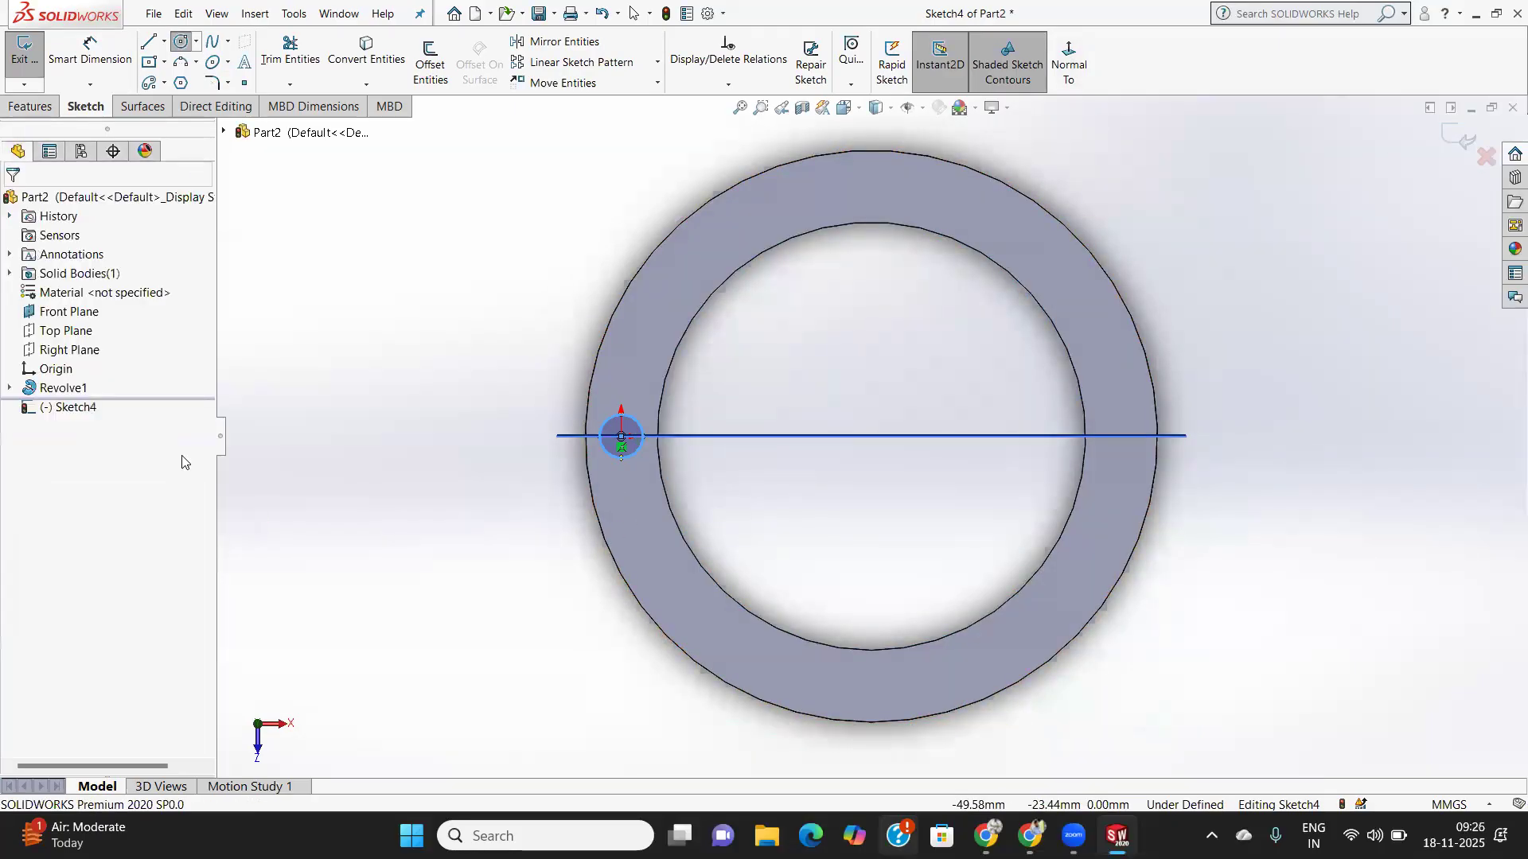
{"action": "key", "text": "Escape"}
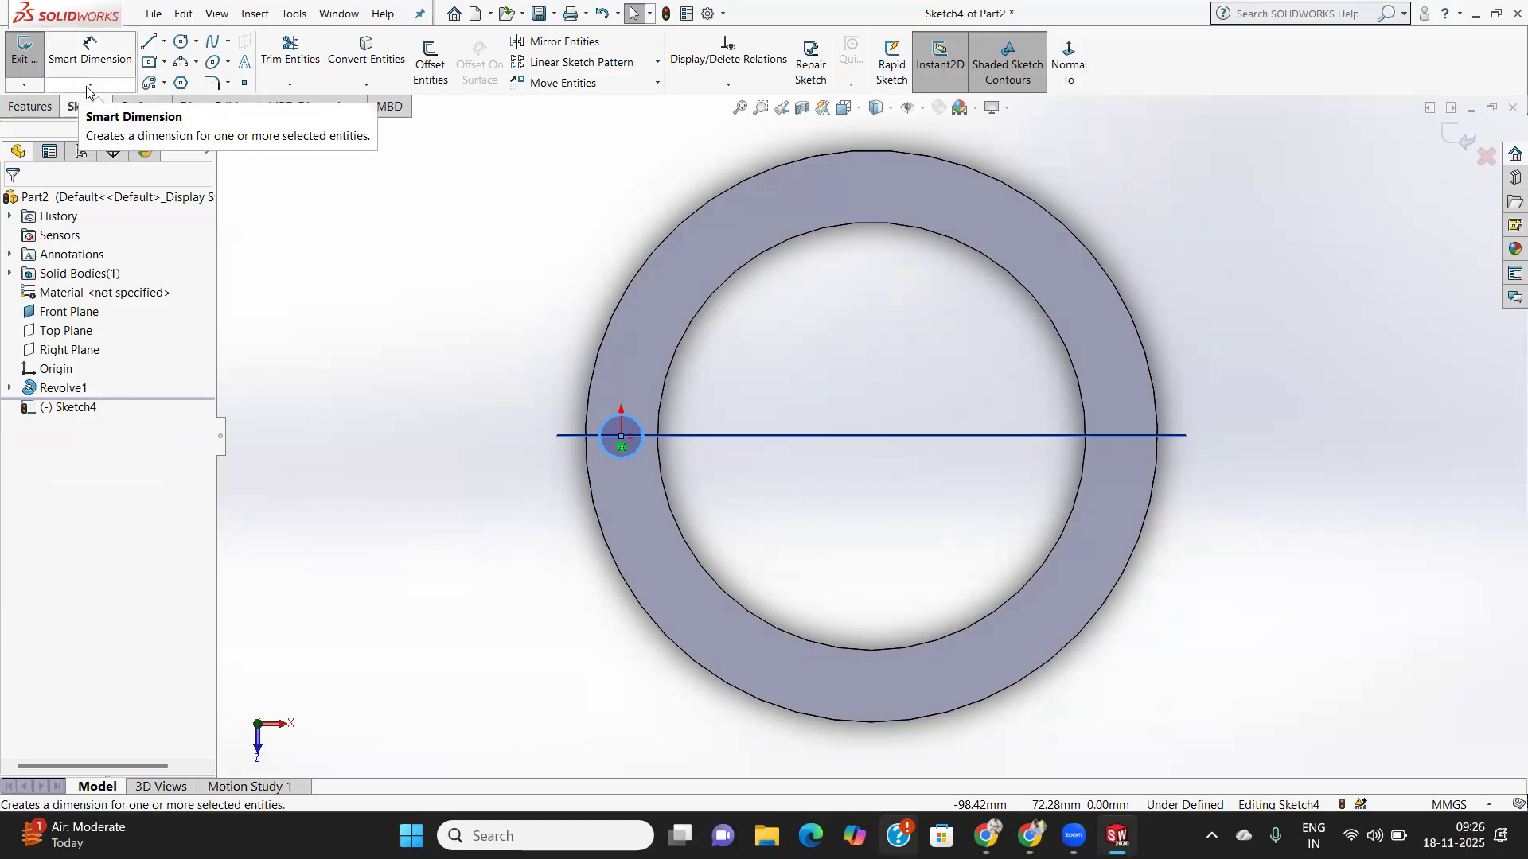
{"action": "left_click", "coordinate": [28, 109]}
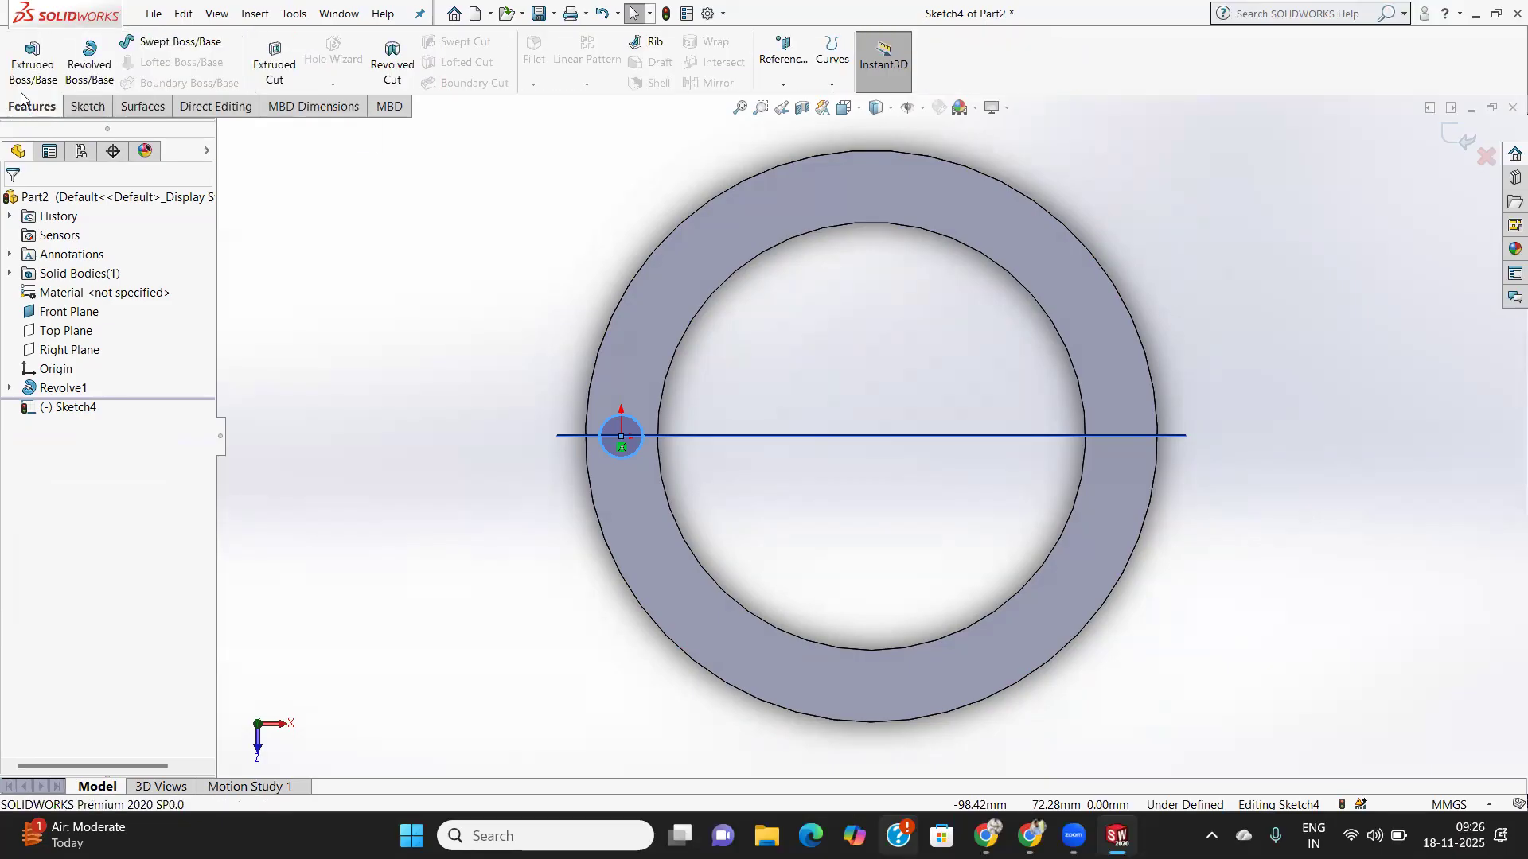
{"action": "left_click", "coordinate": [388, 67]}
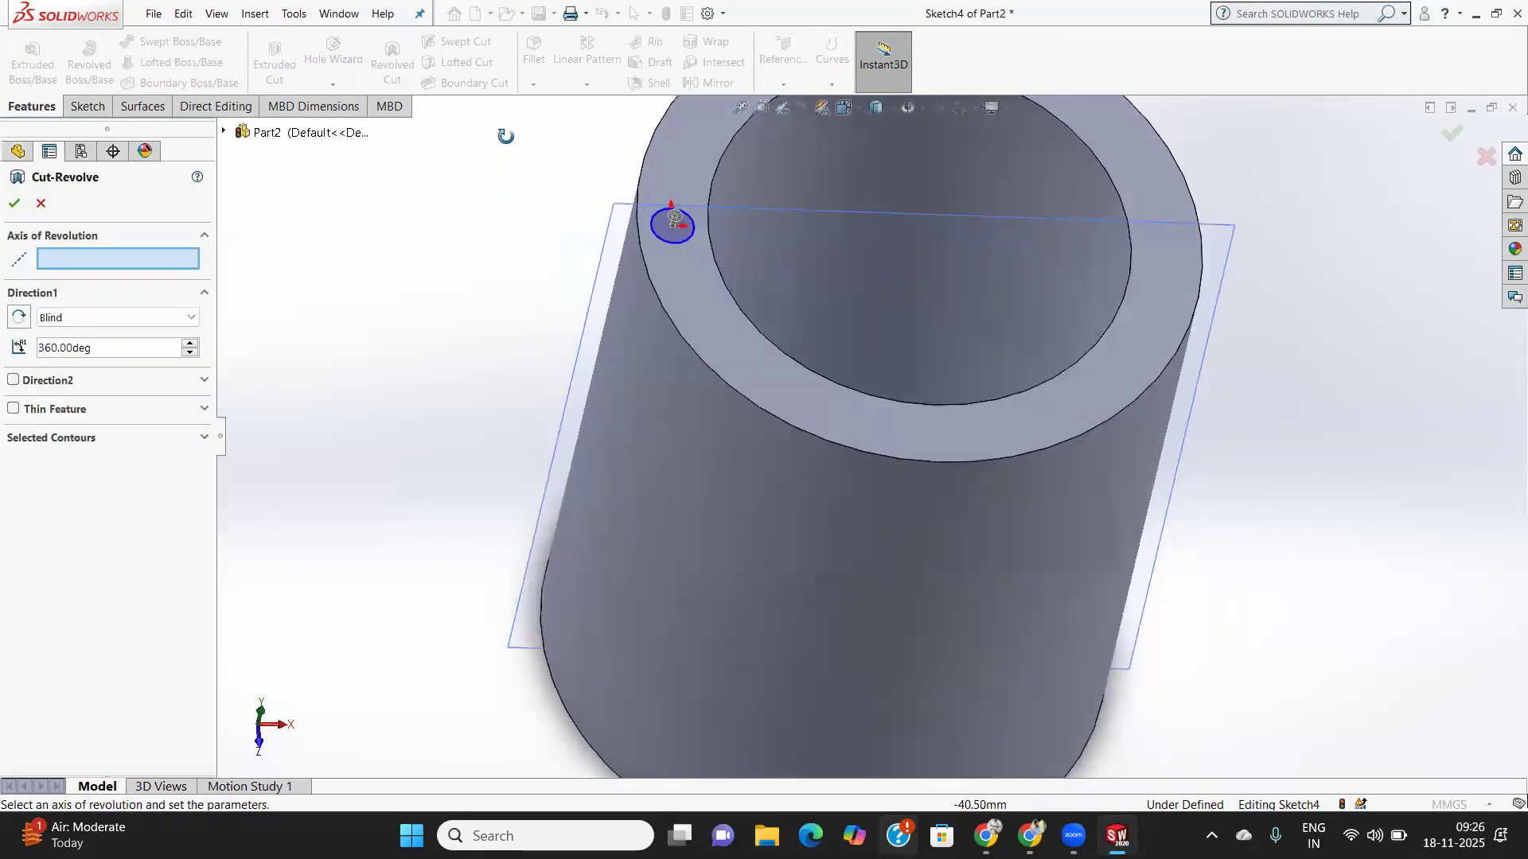
{"action": "middle_click_drag", "start_coordinate": [515, 235], "coordinate": [392, 326]}
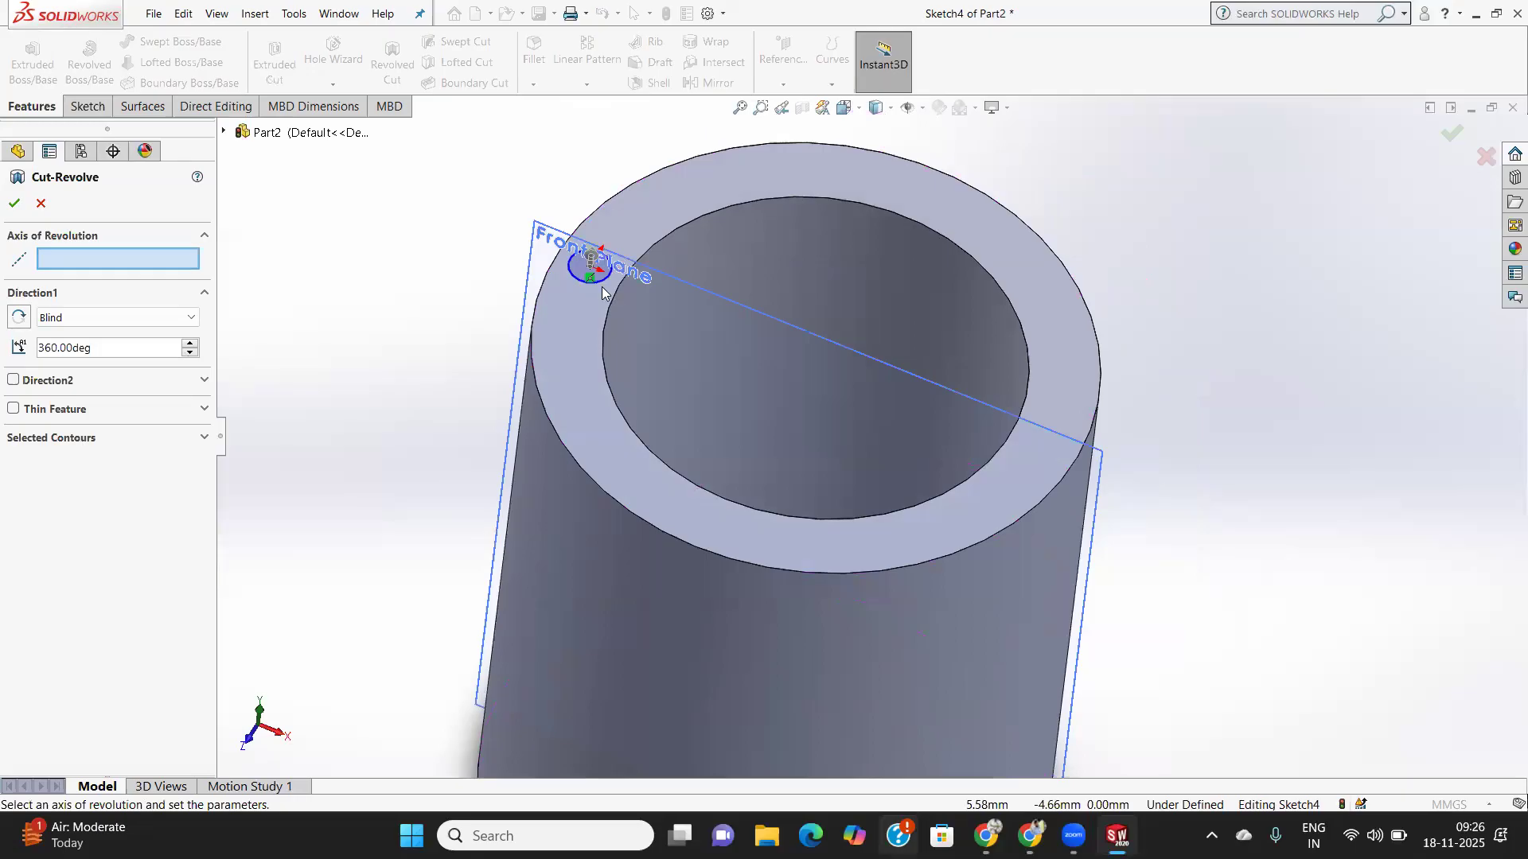
{"action": "middle_click_drag", "start_coordinate": [613, 289], "coordinate": [586, 266]}
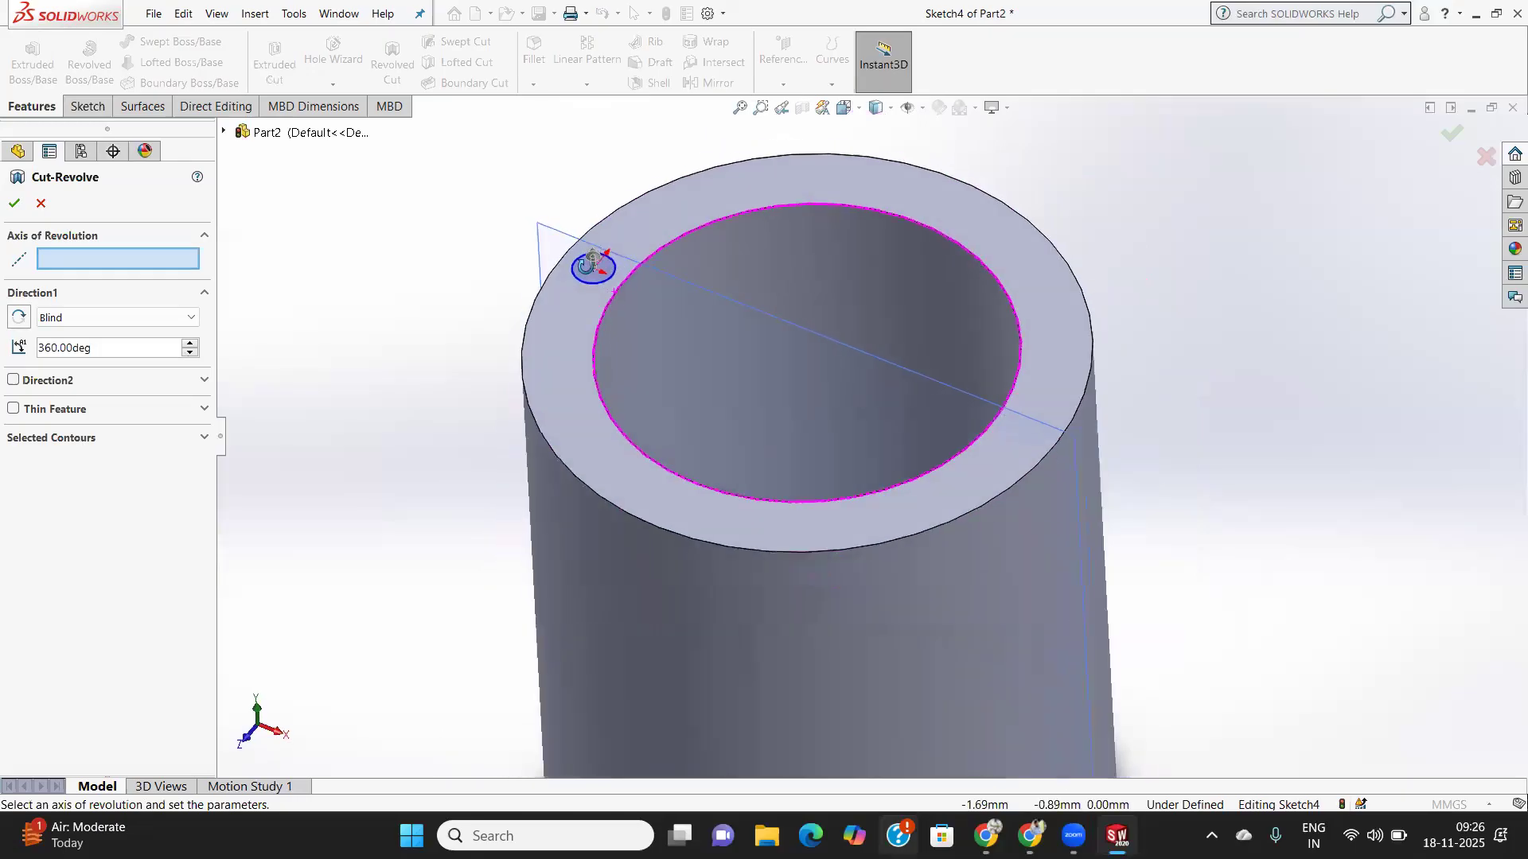
{"action": "left_click", "coordinate": [42, 204]}
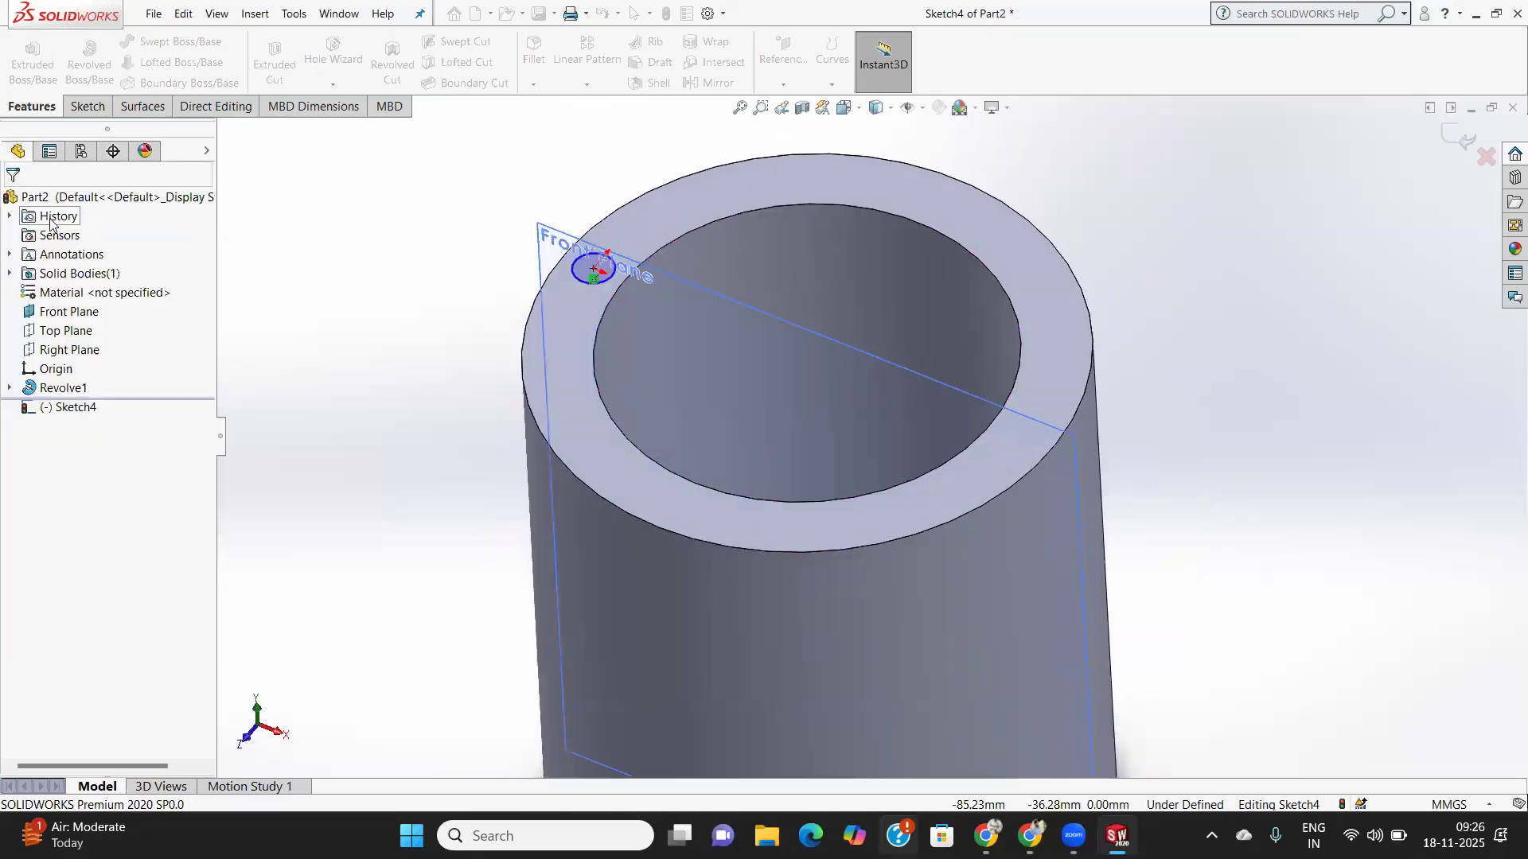
{"action": "middle_click_drag", "start_coordinate": [848, 396], "coordinate": [862, 359]}
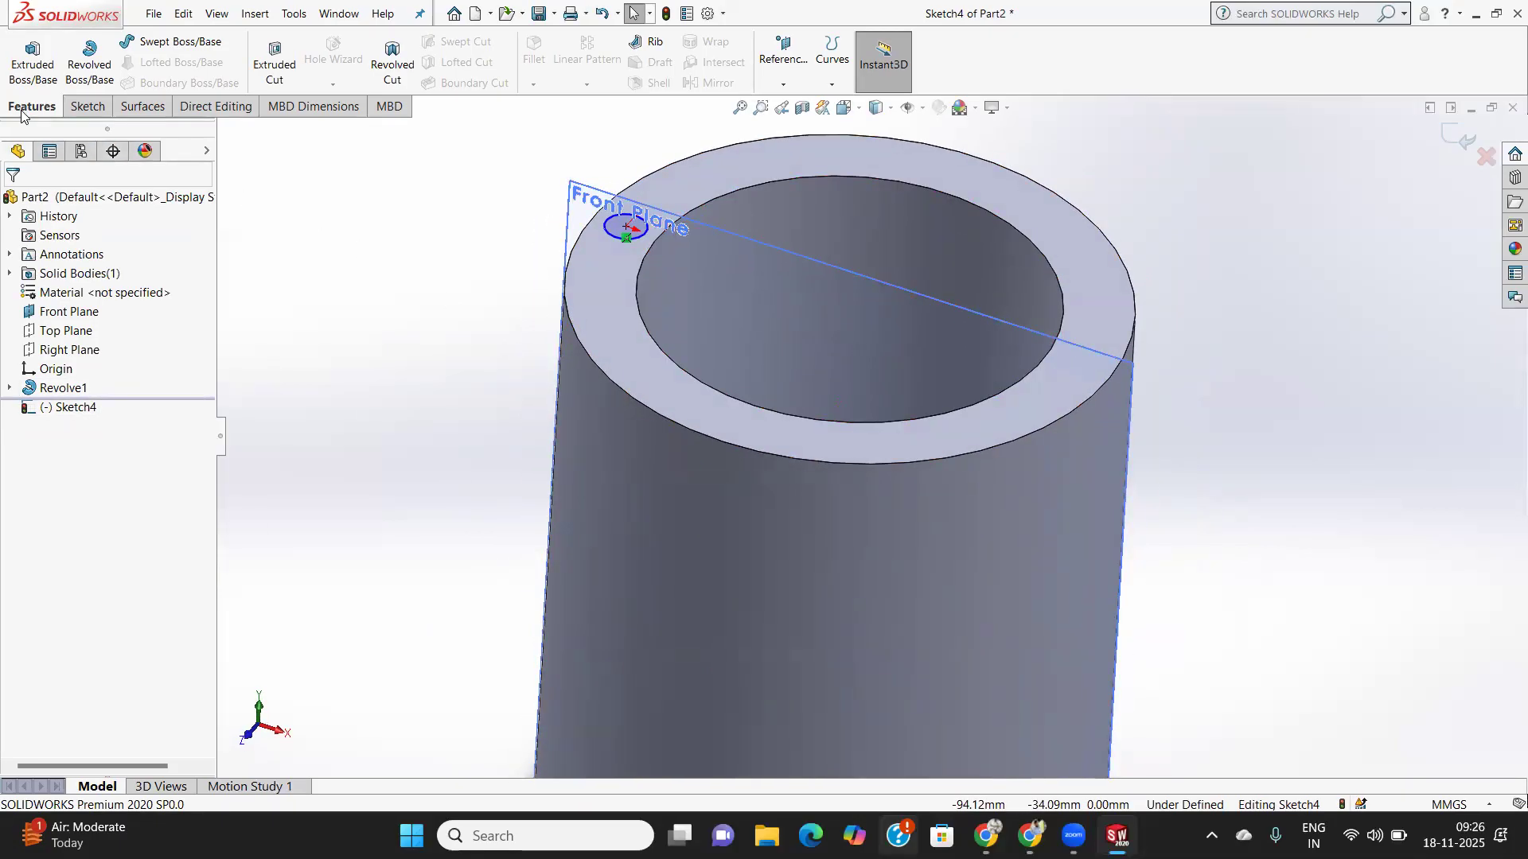
- View the Front Plane face-on and try a horizontal centerline, then cancel it
{"action": "left_click", "coordinate": [88, 105]}
{"action": "left_click", "coordinate": [1068, 62]}
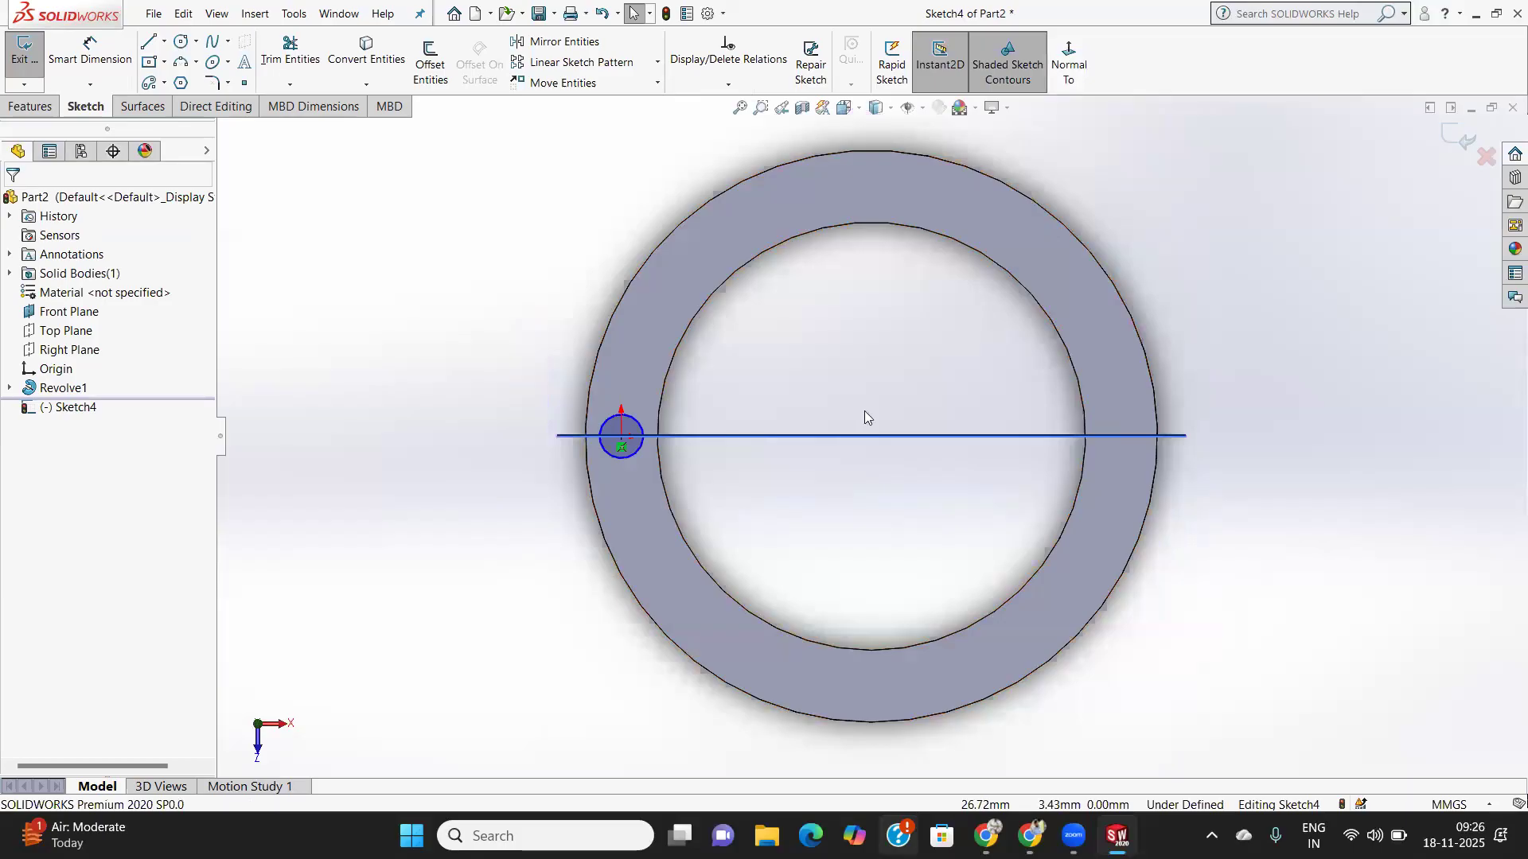
{"action": "middle_click_drag", "start_coordinate": [904, 450], "coordinate": [902, 309]}
{"action": "left_click", "coordinate": [69, 311]}
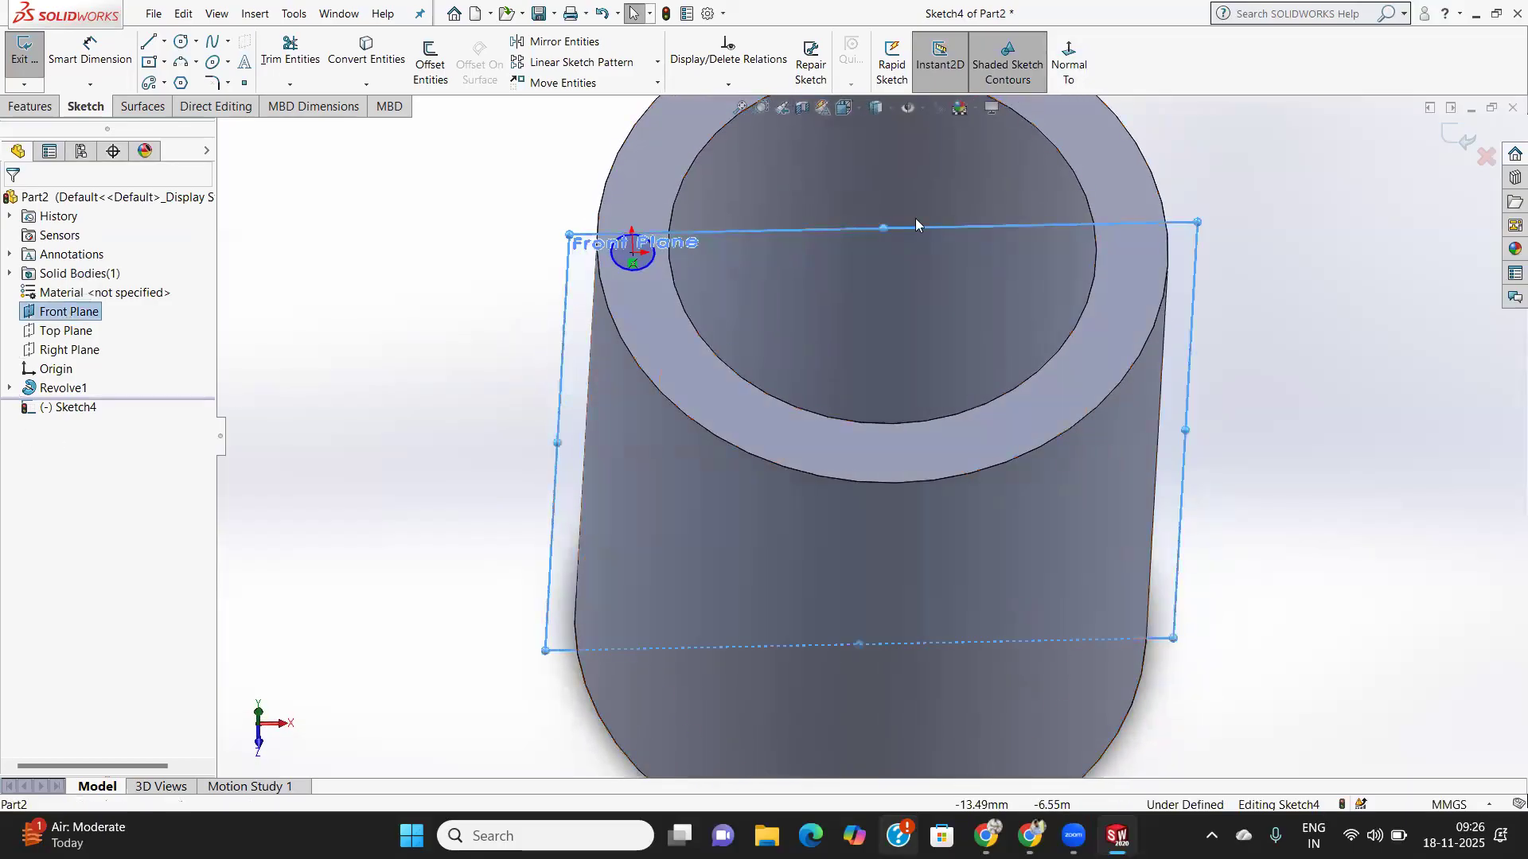
{"action": "left_click", "coordinate": [1069, 62]}
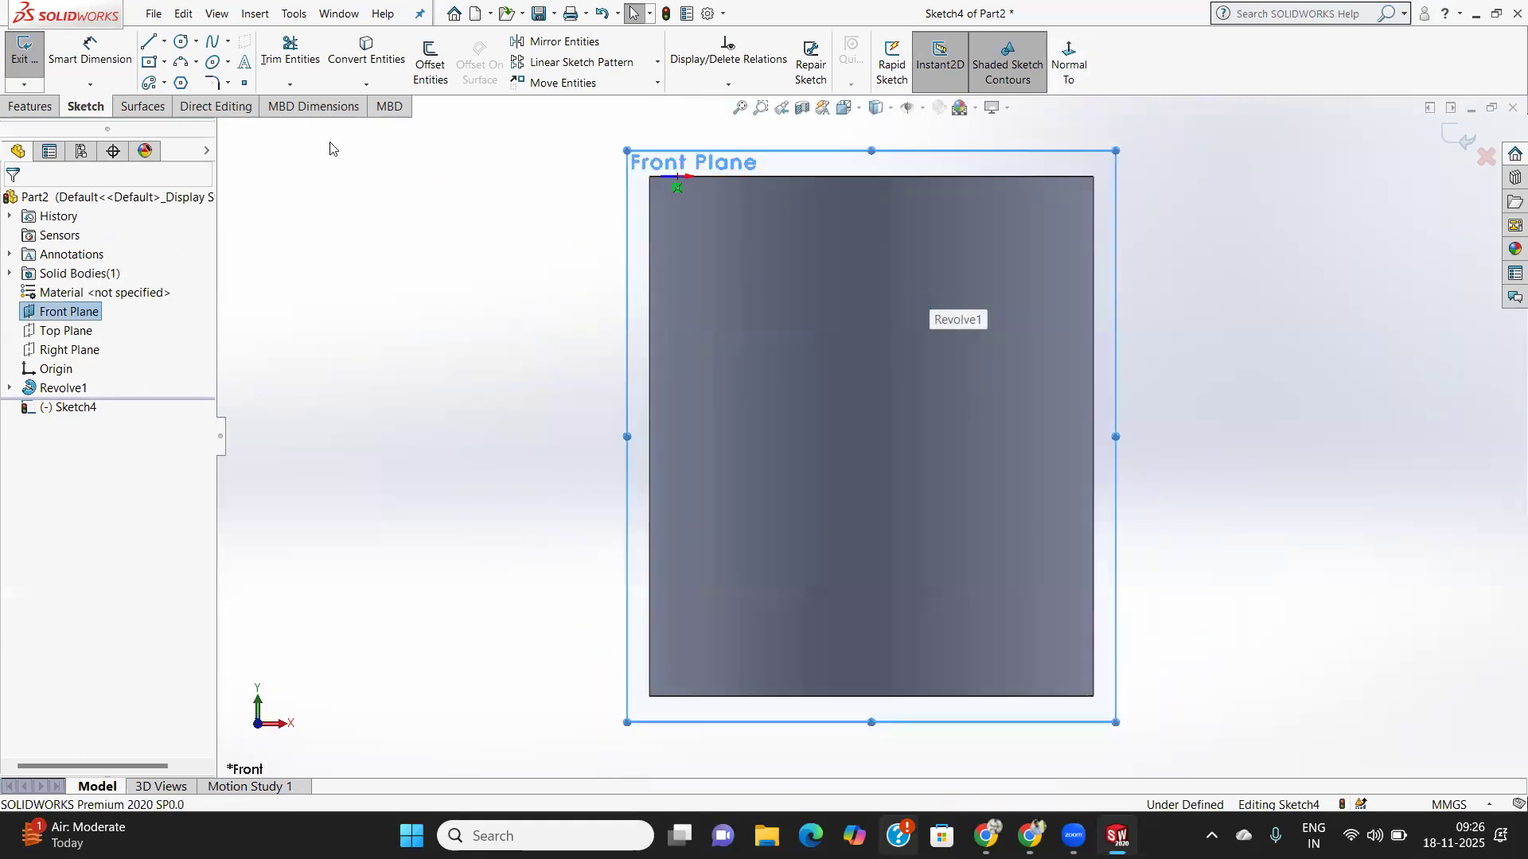
{"action": "left_click", "coordinate": [148, 42]}
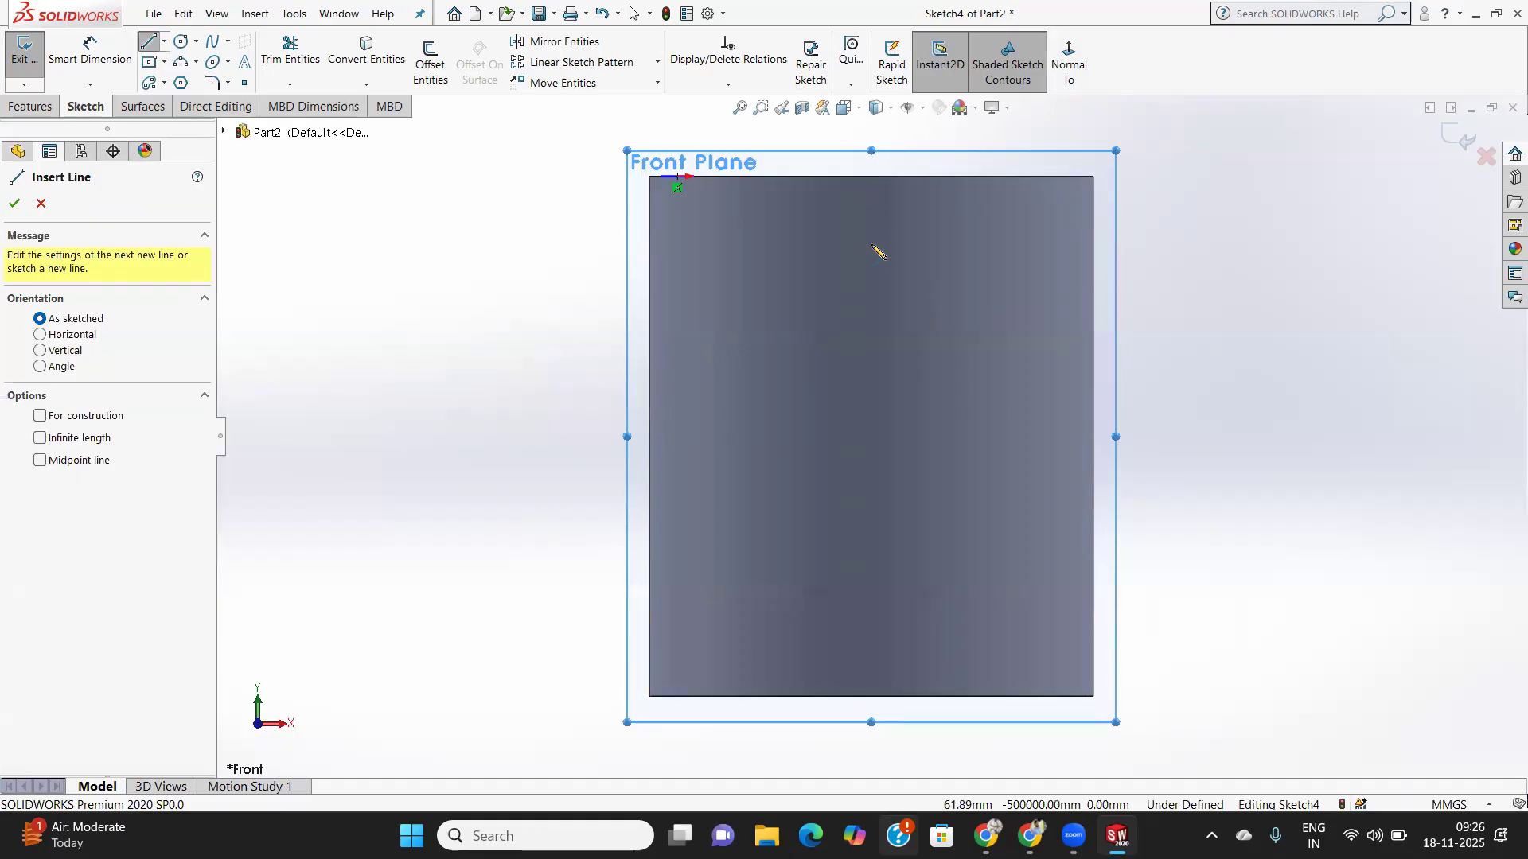
{"action": "left_click", "coordinate": [164, 41]}
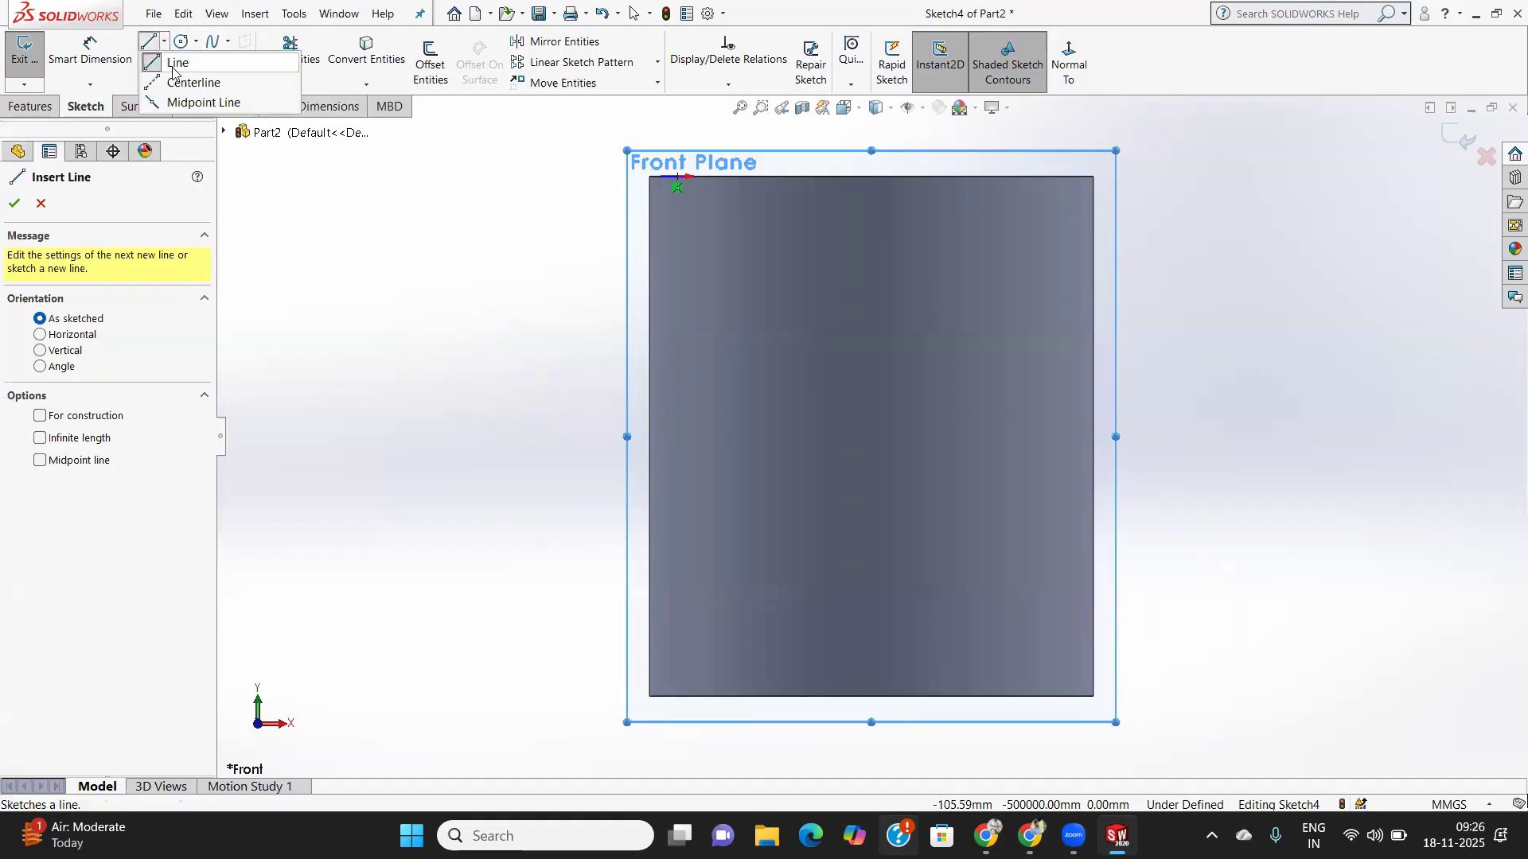
{"action": "left_click", "coordinate": [191, 82]}
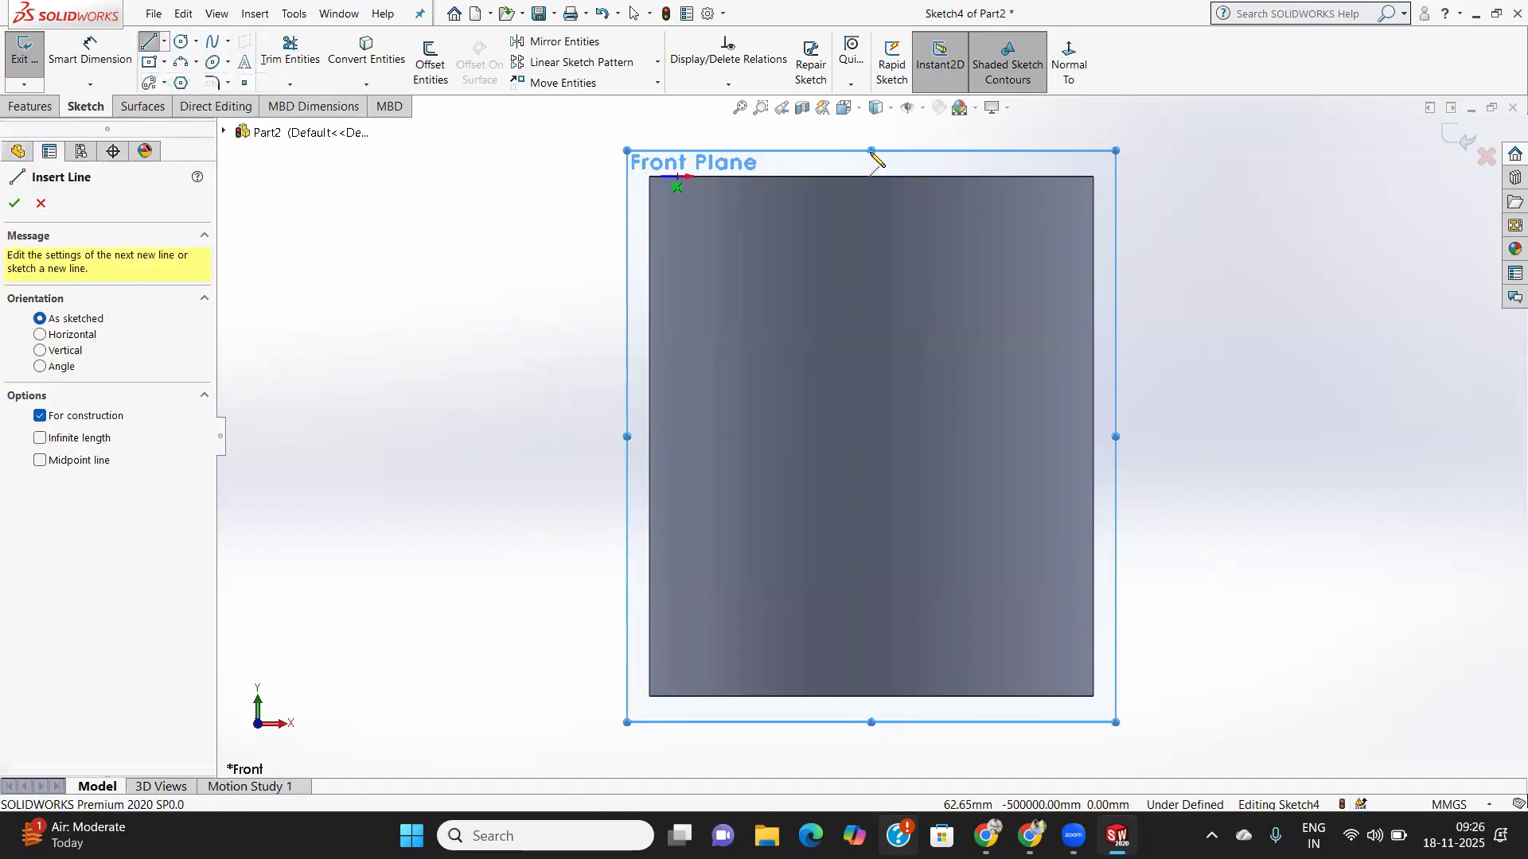
{"action": "scroll", "coordinate": [886, 544], "scroll_direction": "down", "scroll_amount": 1}
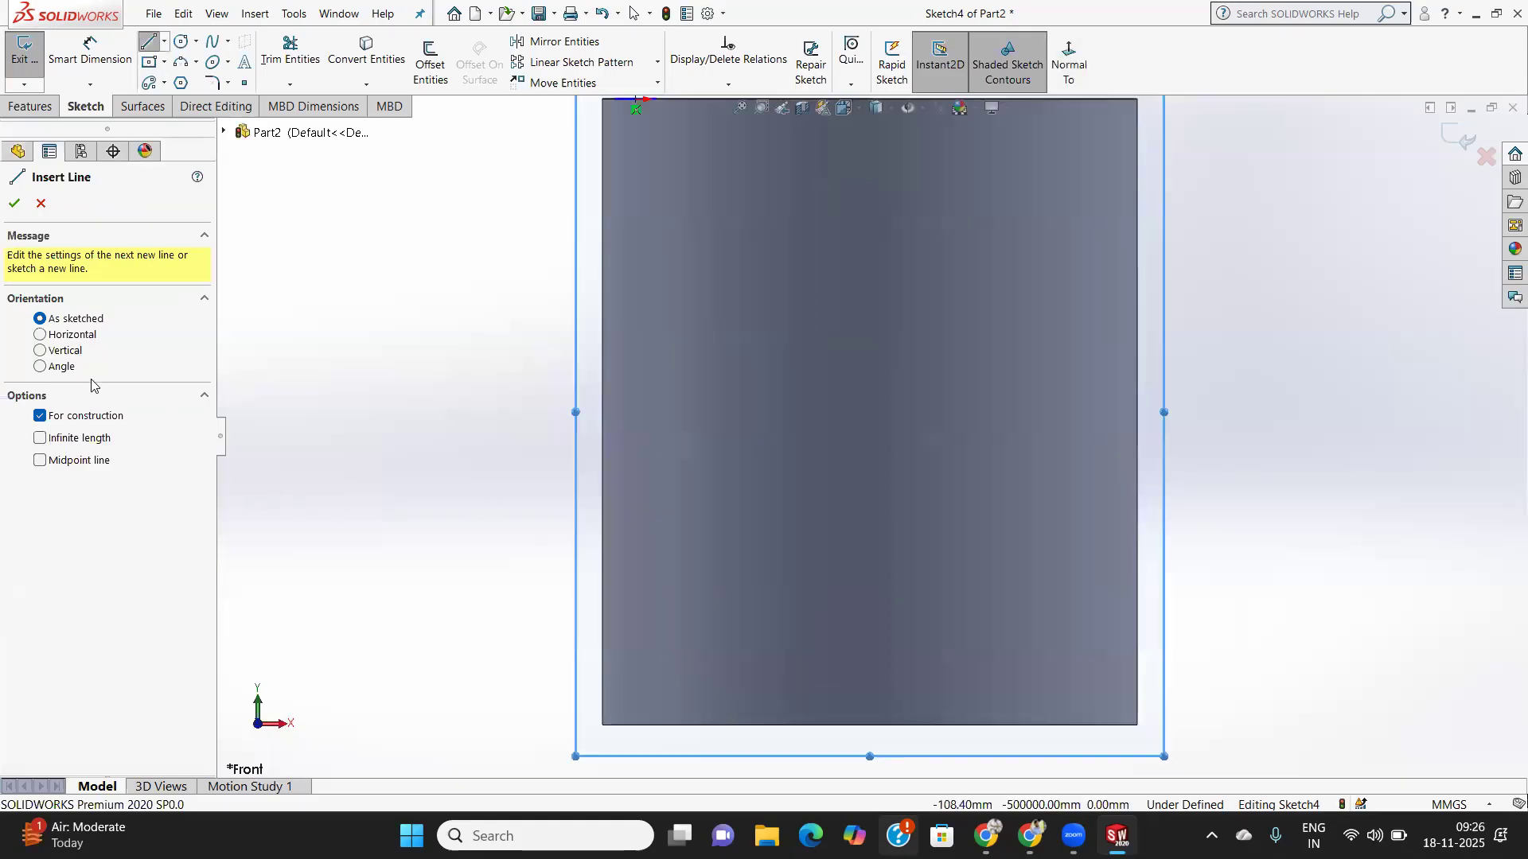
{"action": "left_click", "coordinate": [38, 336]}
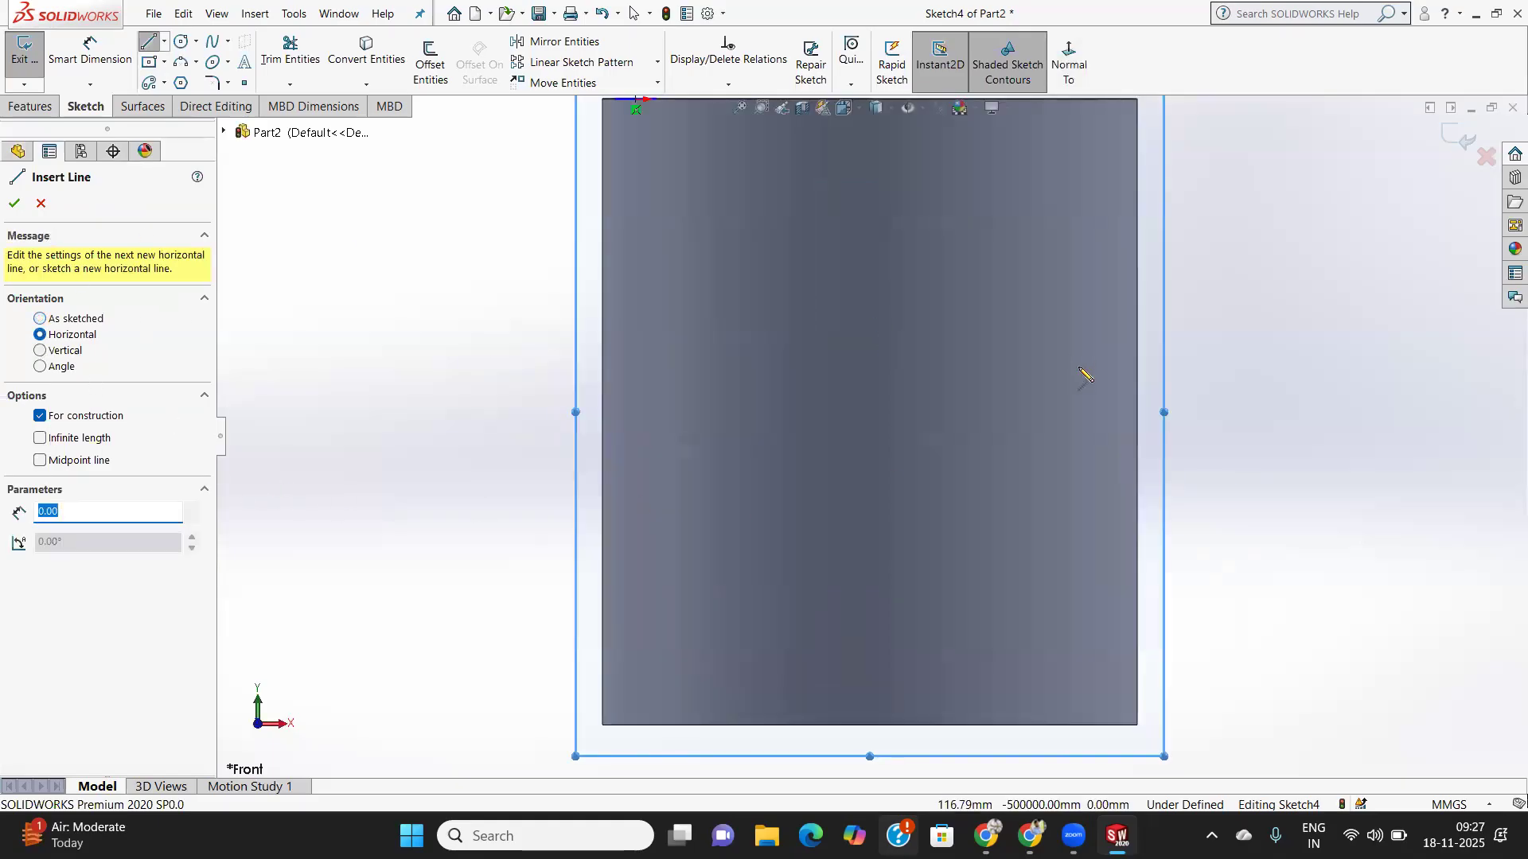
{"action": "scroll", "coordinate": [1070, 370], "scroll_direction": "up", "scroll_amount": 3}
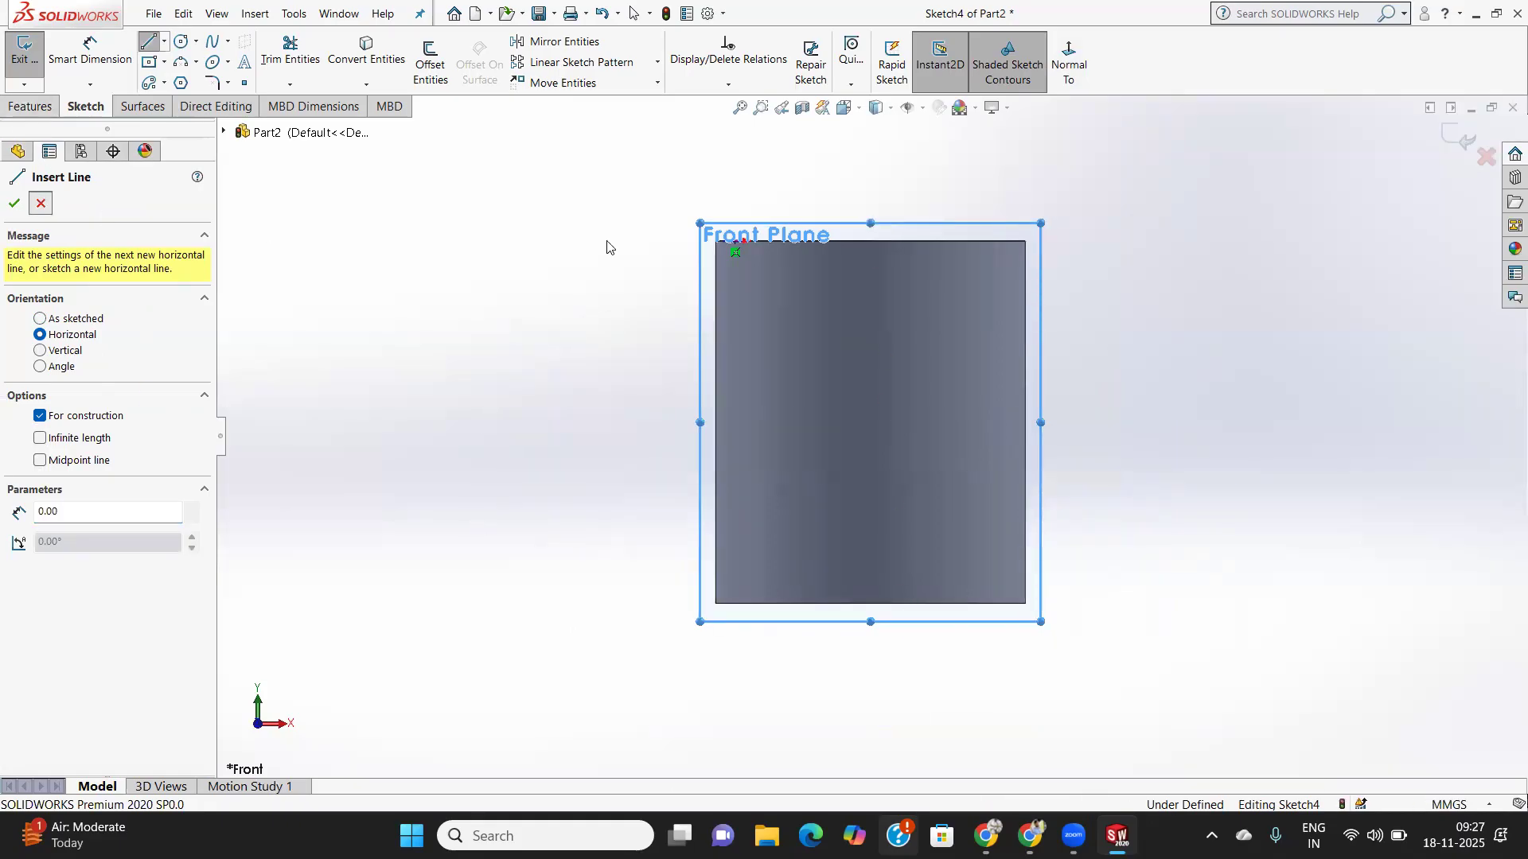
{"action": "key", "text": "Escape"}
- Draw a vertical line from the inner circle's top to bottom and make it construction geometry
{"action": "middle_click_drag", "start_coordinate": [794, 270], "coordinate": [770, 545]}
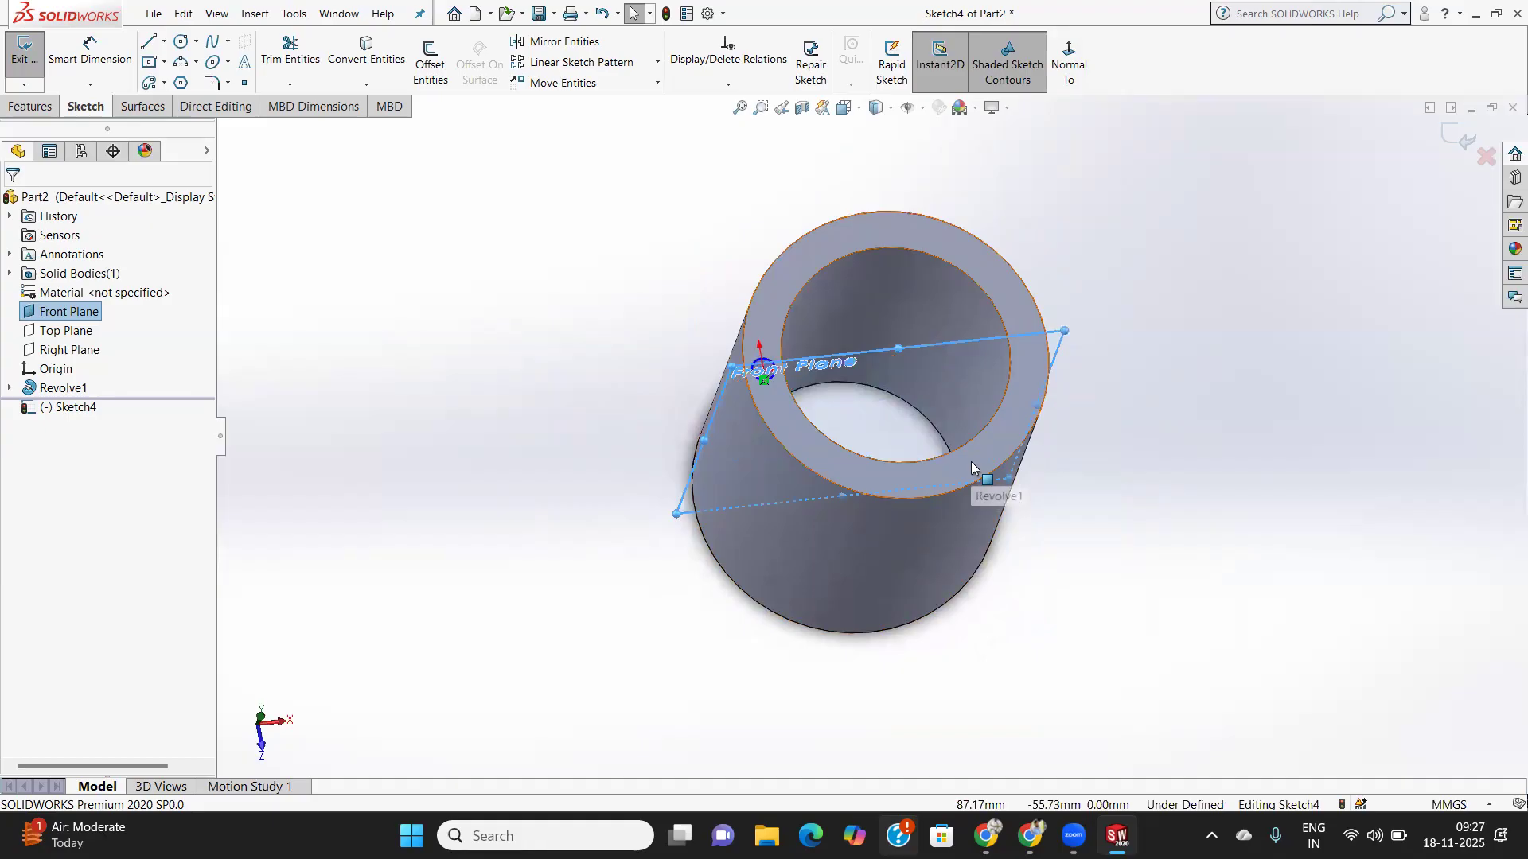
{"action": "middle_click_drag", "start_coordinate": [896, 400], "coordinate": [895, 570]}
{"action": "mouse_move", "coordinate": [884, 498]}
{"action": "middle_mouse_down"}
{"action": "mouse_move", "coordinate": [907, 497]}
{"action": "mouse_move", "coordinate": [892, 497]}
{"action": "middle_mouse_up"}
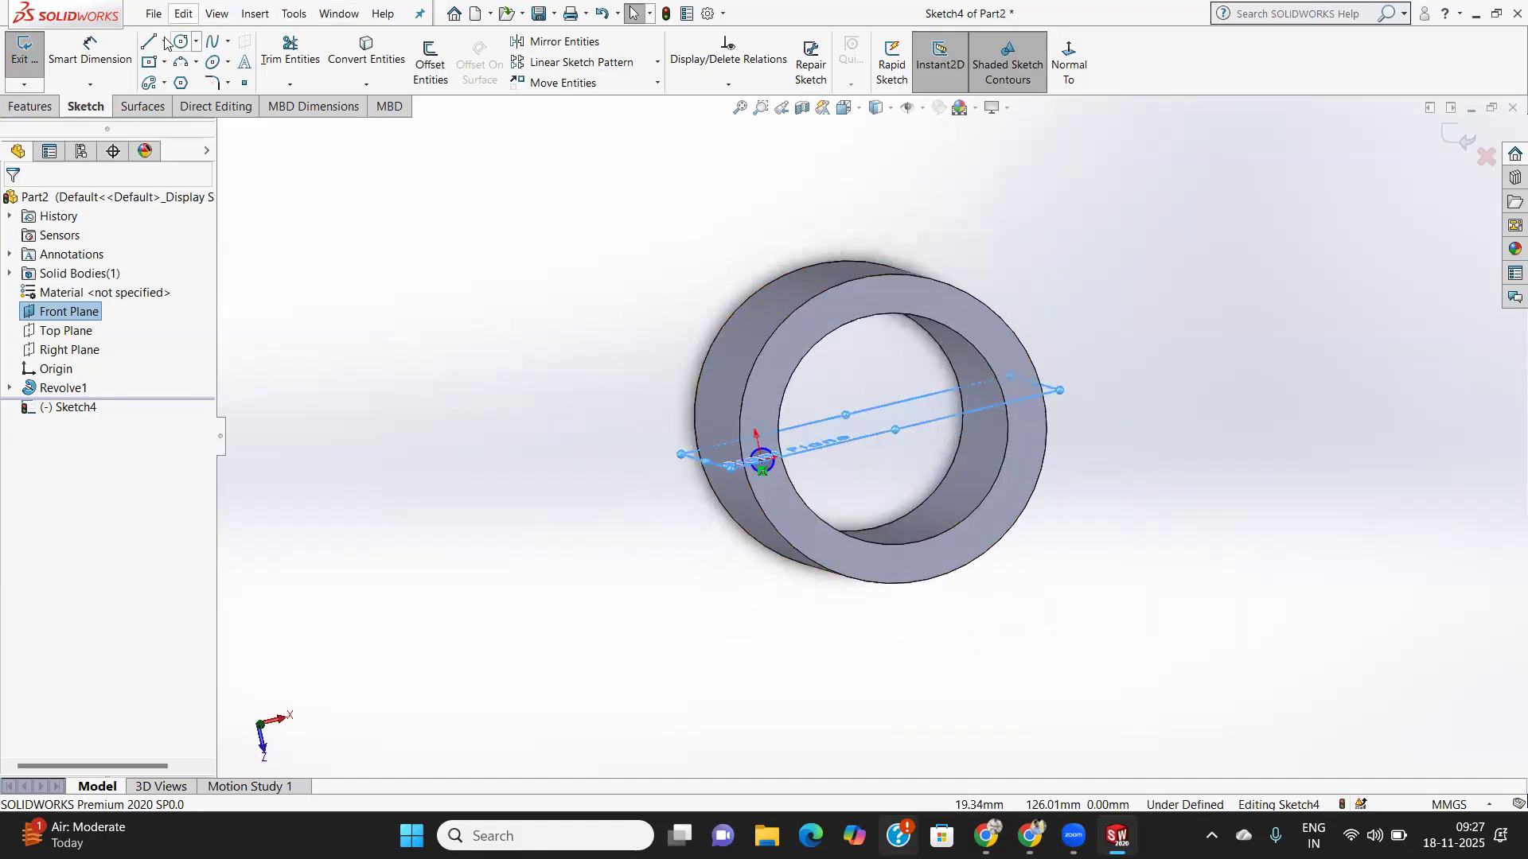
{"action": "key", "text": "l"}
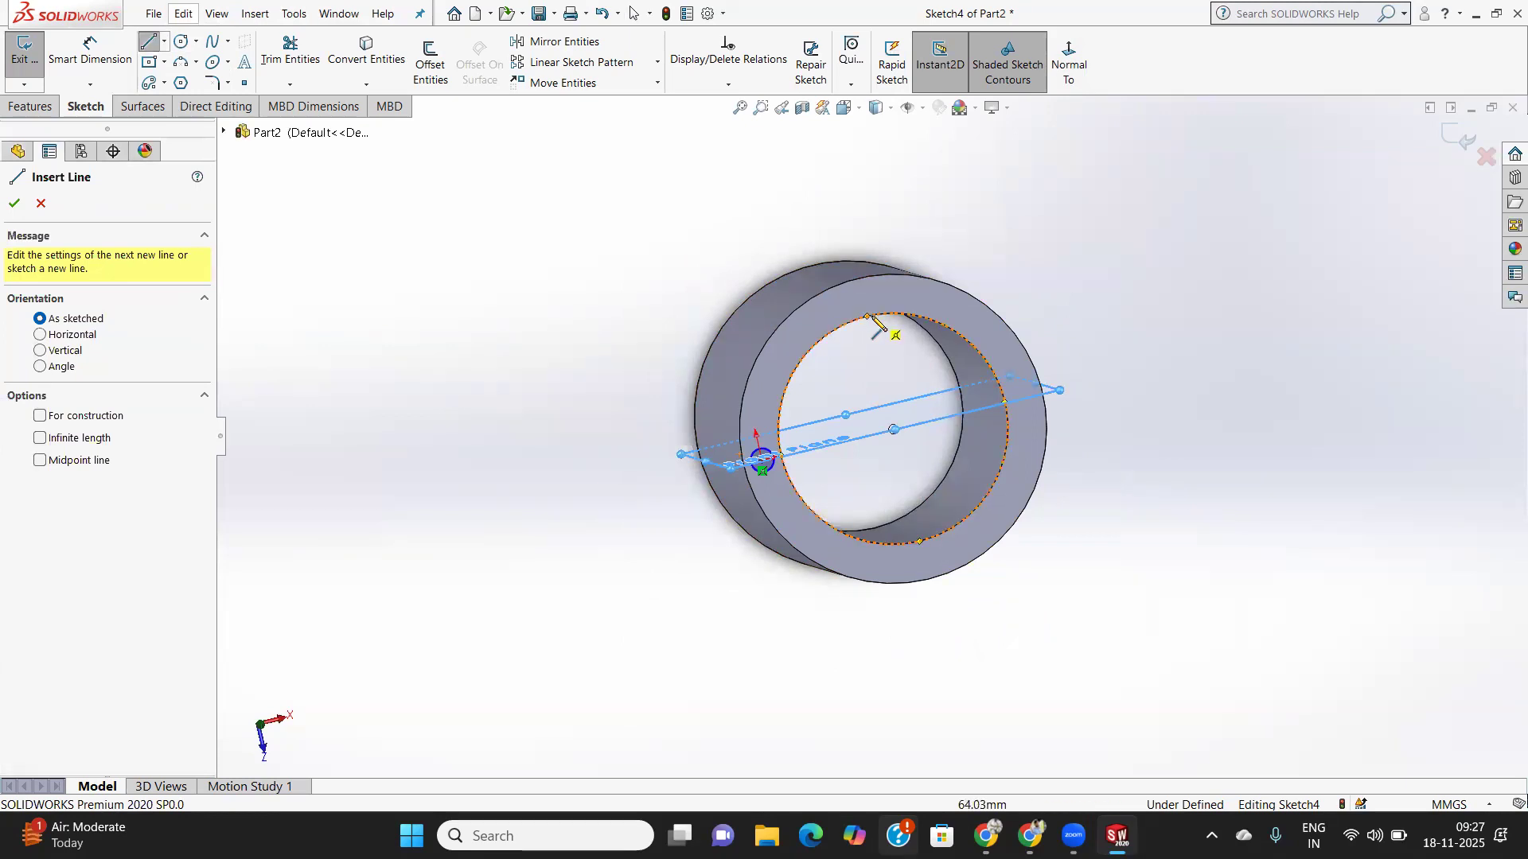
{"action": "left_click", "coordinate": [867, 316]}
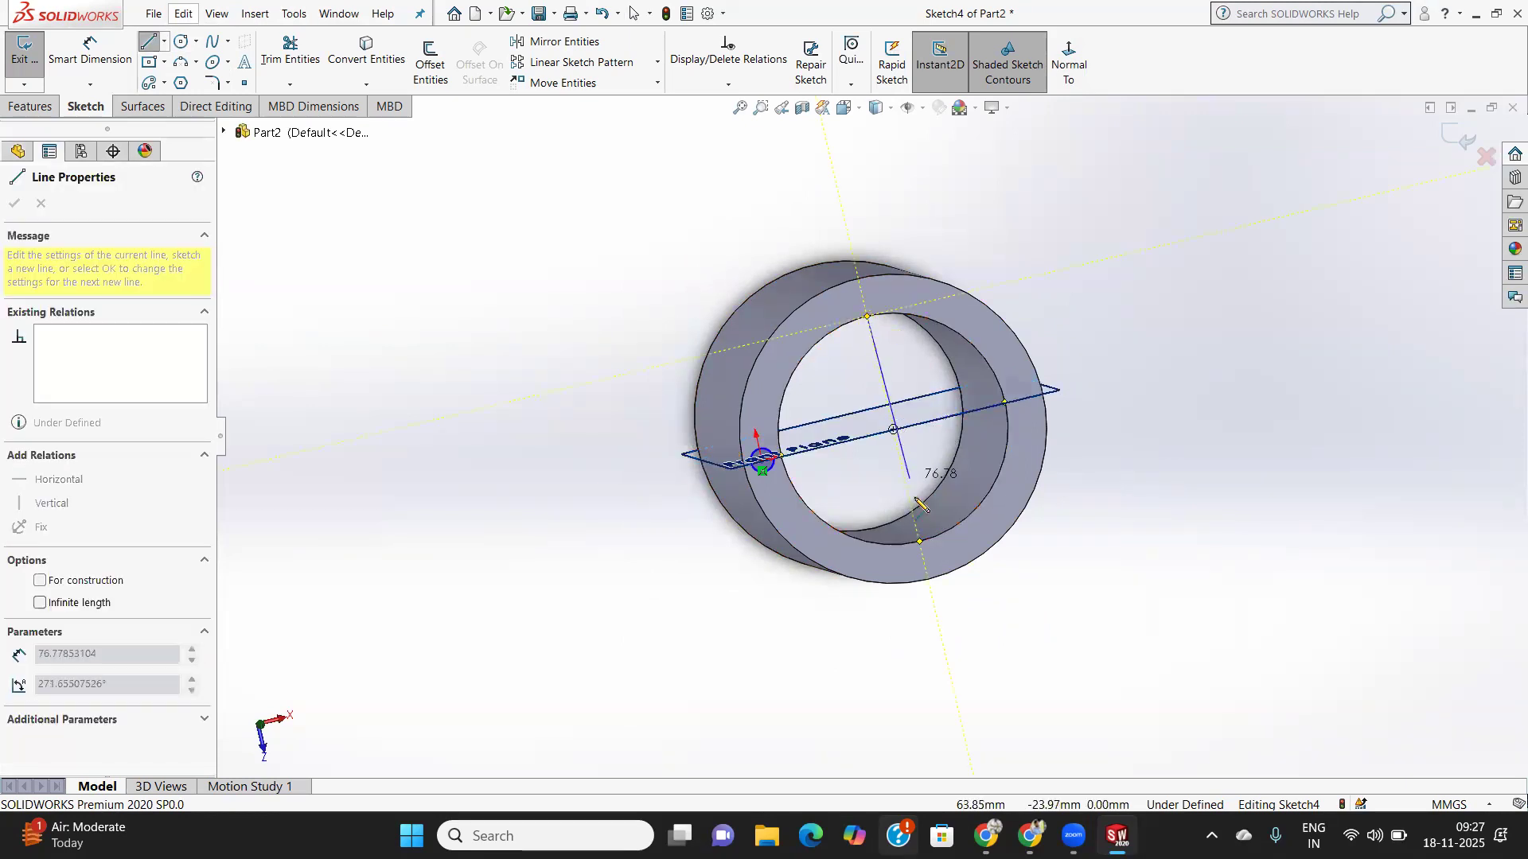
{"action": "left_click", "coordinate": [920, 542]}
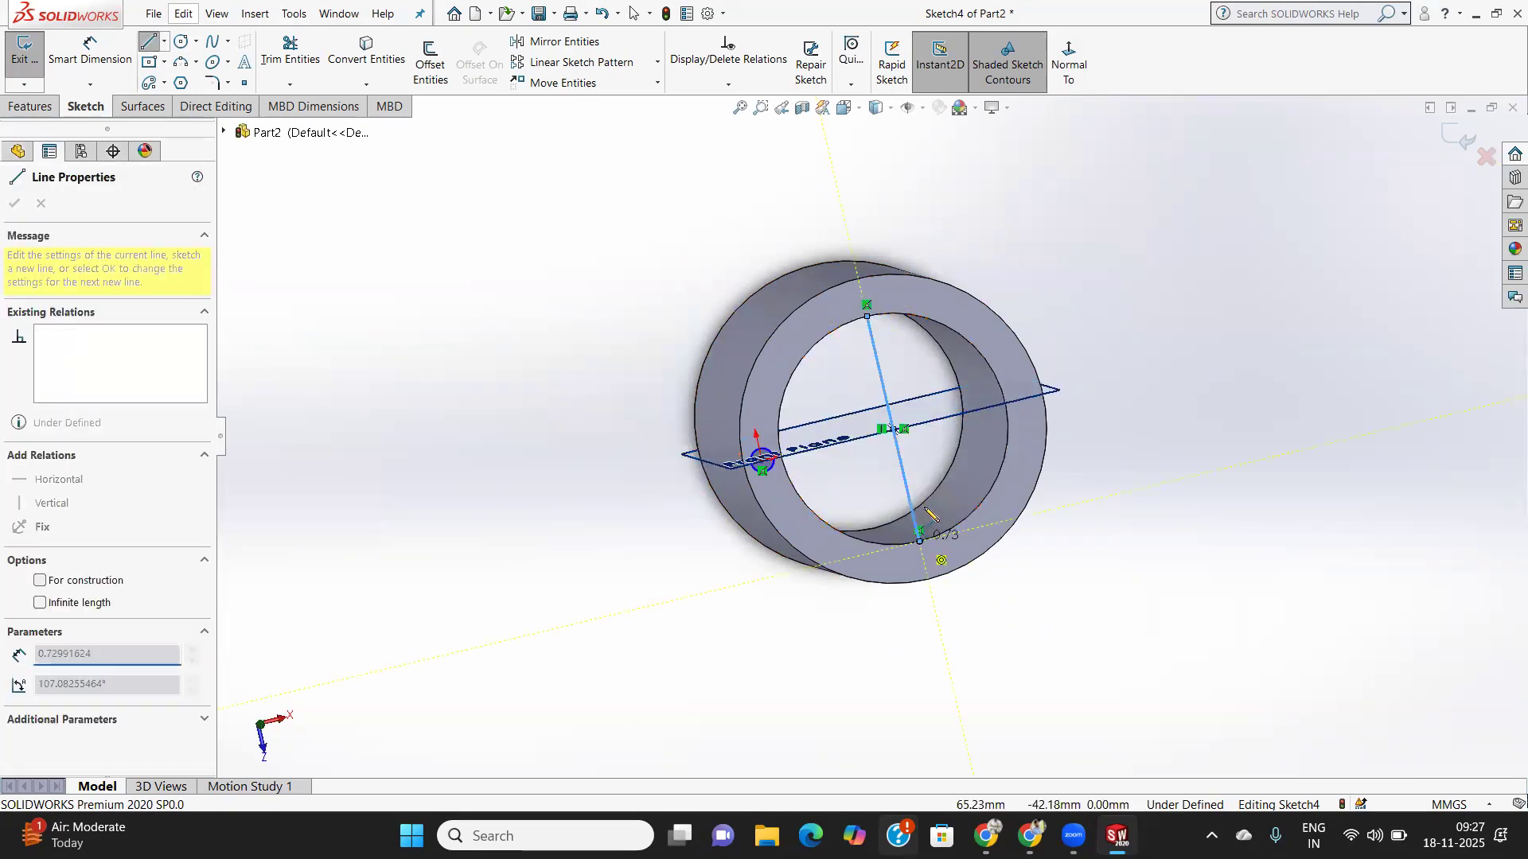
{"action": "right_click", "coordinate": [929, 510]}
{"action": "left_click", "coordinate": [946, 518]}
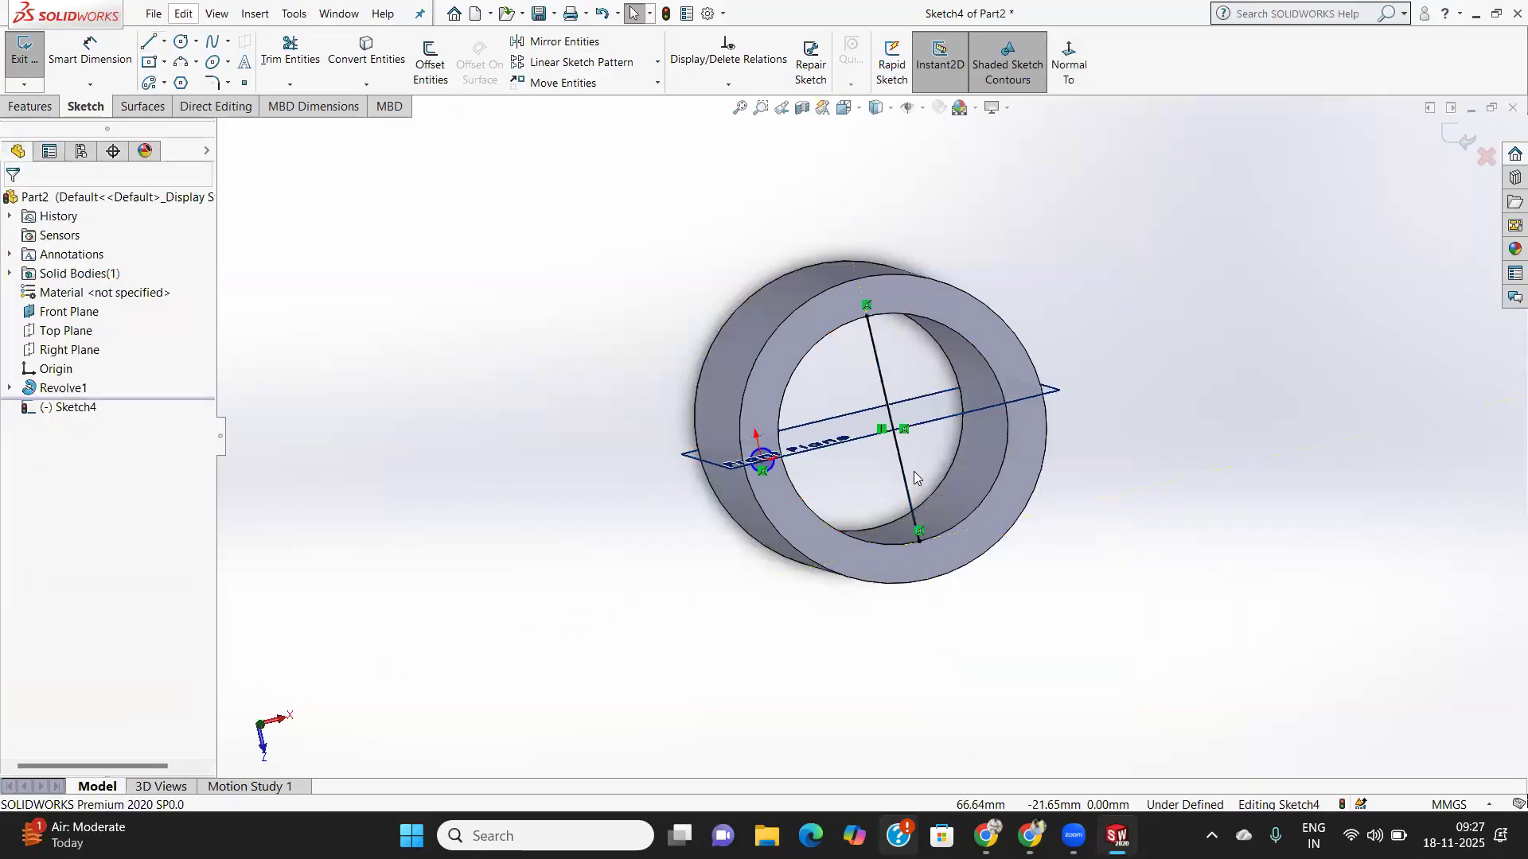
{"action": "left_click", "coordinate": [905, 476]}
{"action": "right_click", "coordinate": [905, 477]}
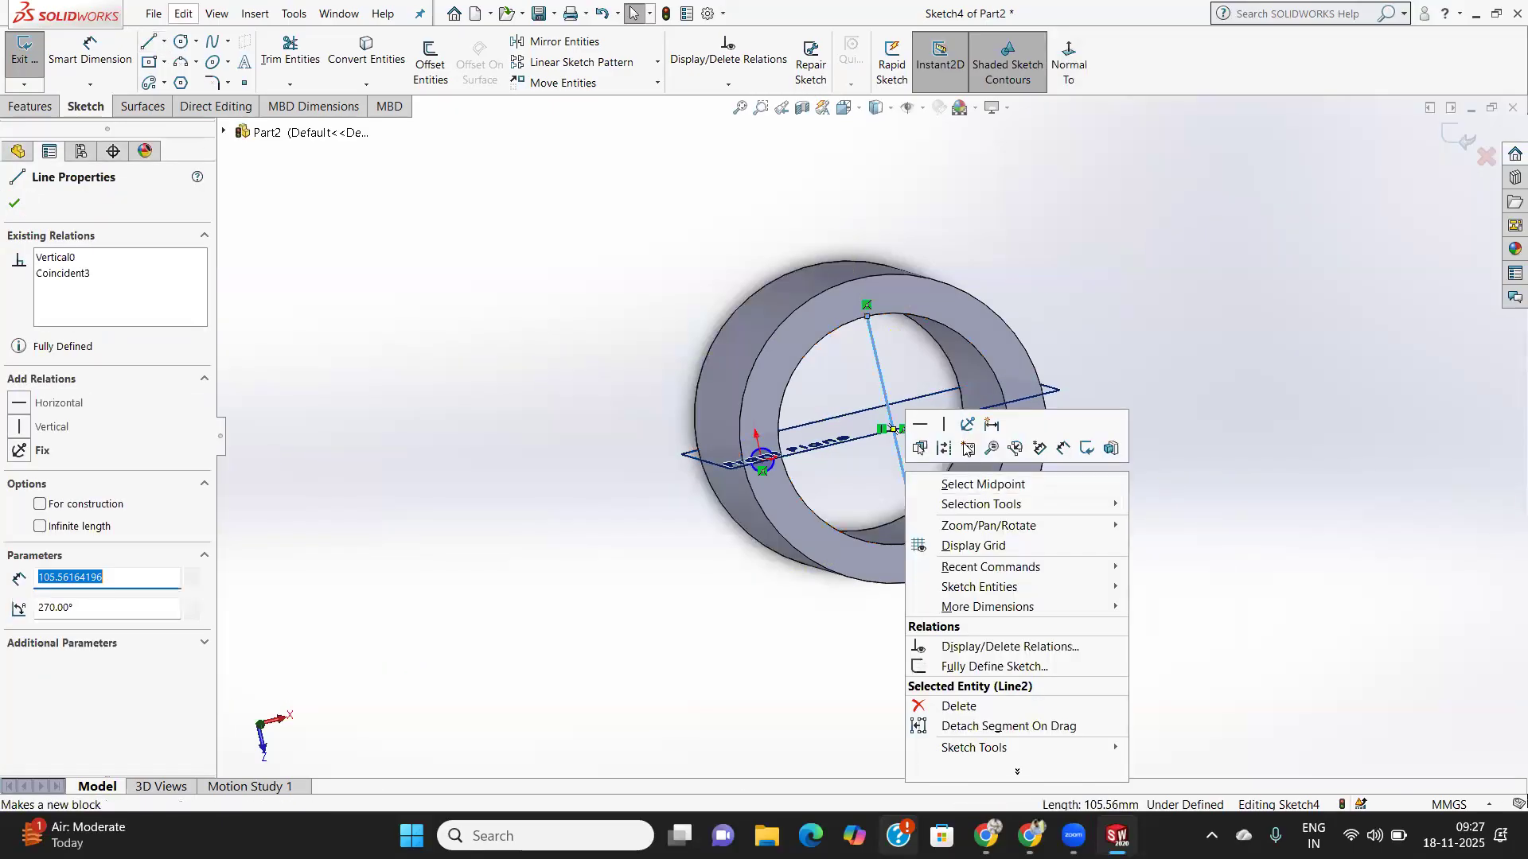
{"action": "left_click", "coordinate": [941, 447]}
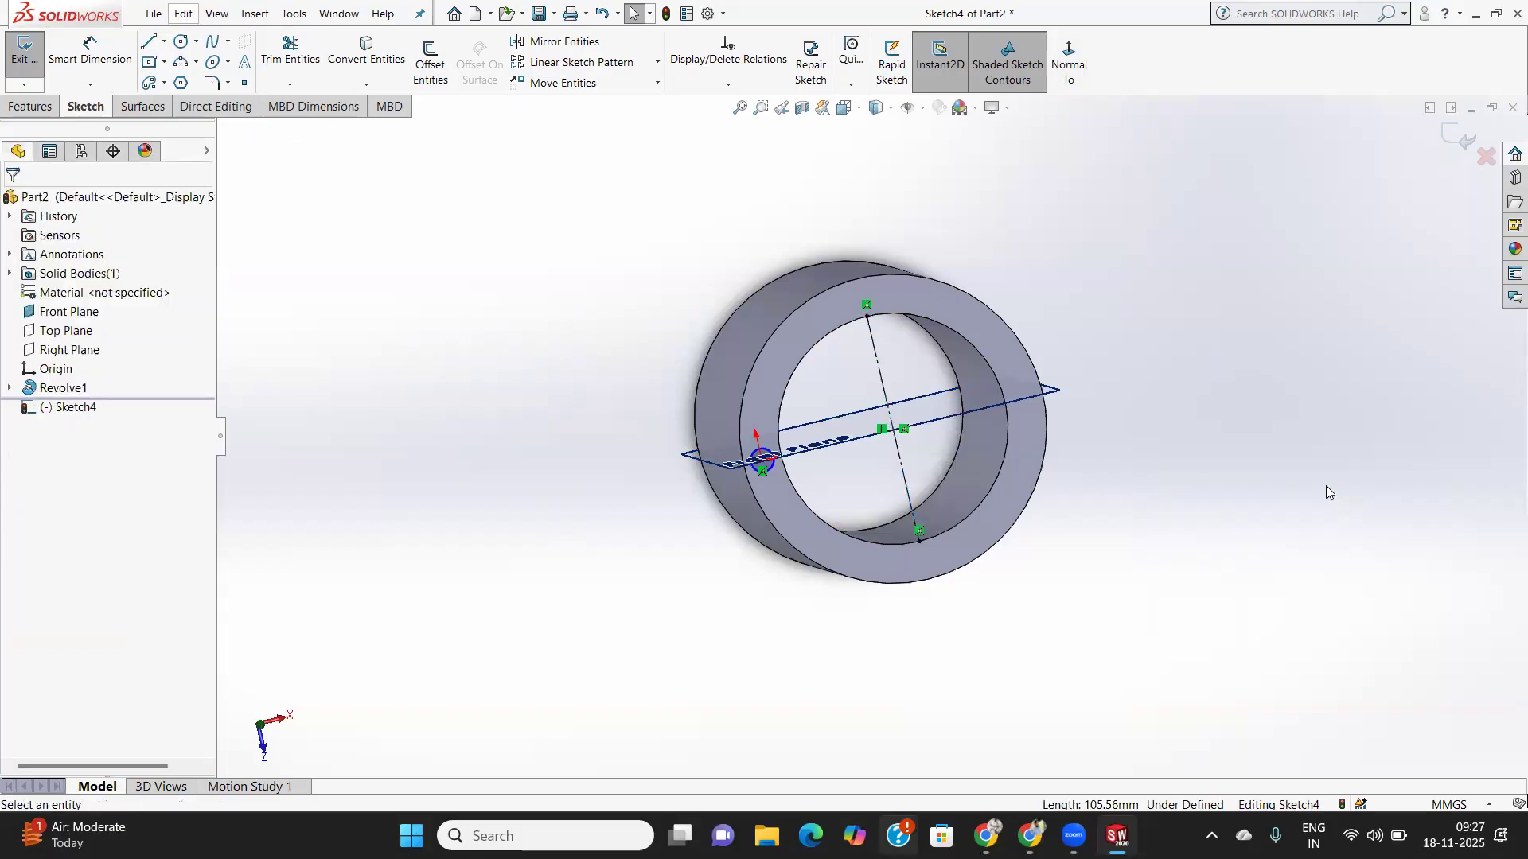
{"action": "left_click", "coordinate": [22, 112]}
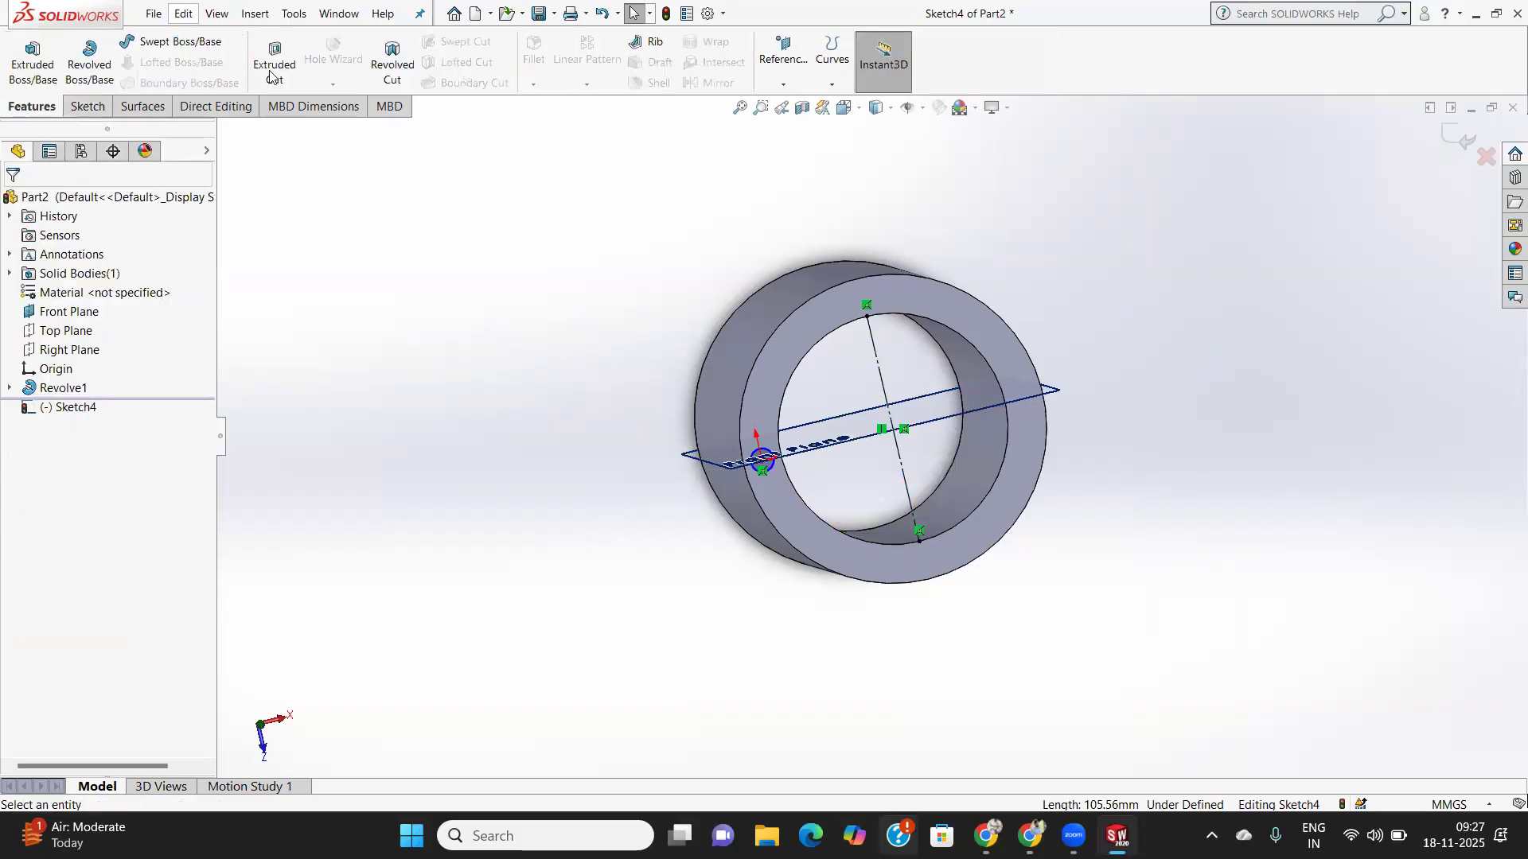
- Revolve-cut the small circle 360° about Line2 to punch holes through the tube wall
{"action": "left_click", "coordinate": [393, 67]}
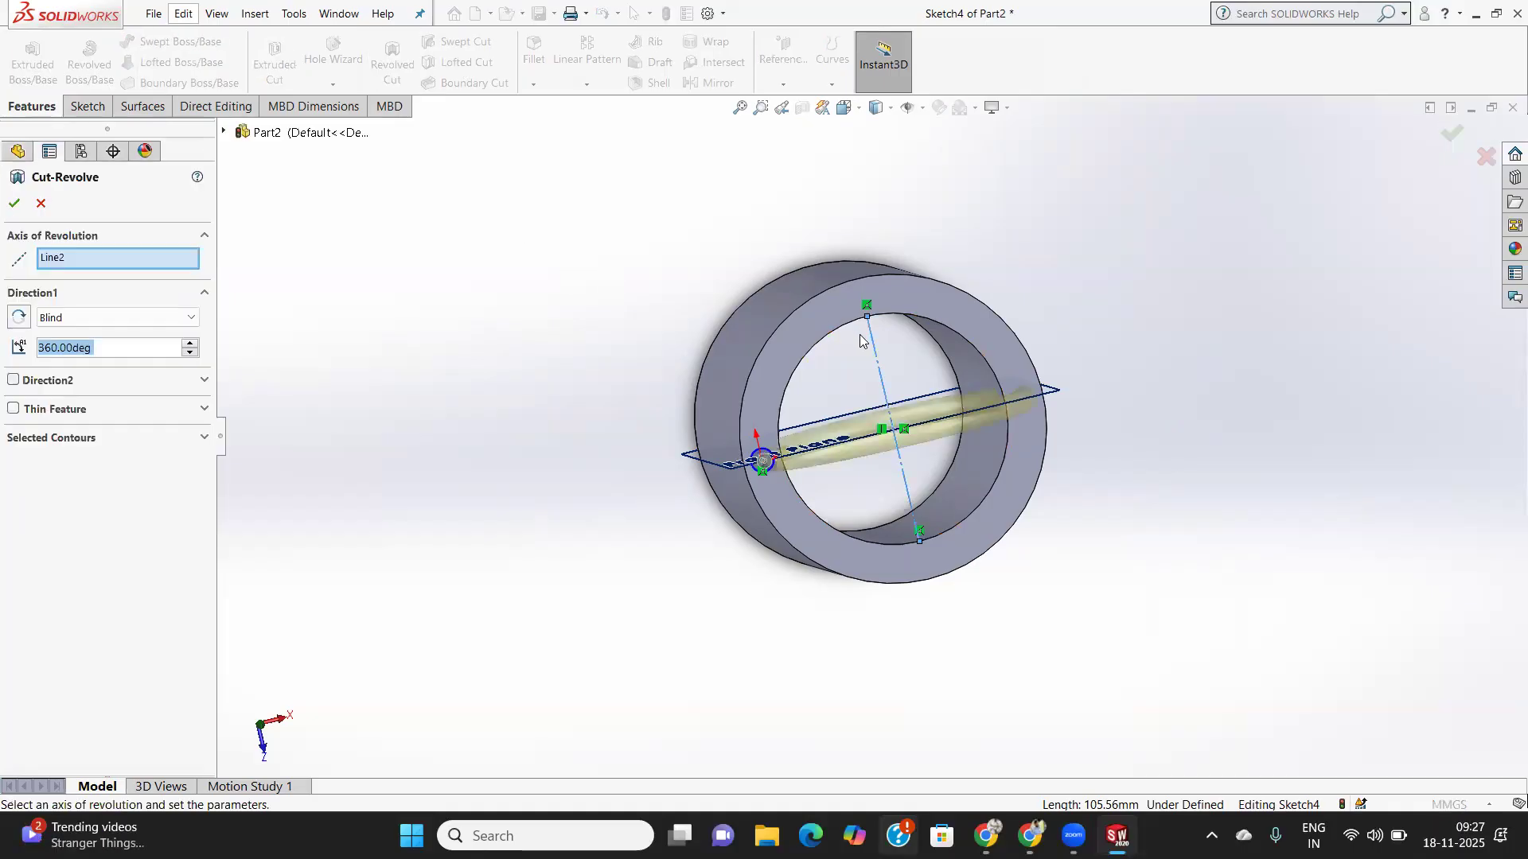
{"action": "middle_click_drag", "start_coordinate": [915, 381], "coordinate": [944, 180]}
{"action": "middle_click_drag", "start_coordinate": [957, 292], "coordinate": [825, 242]}
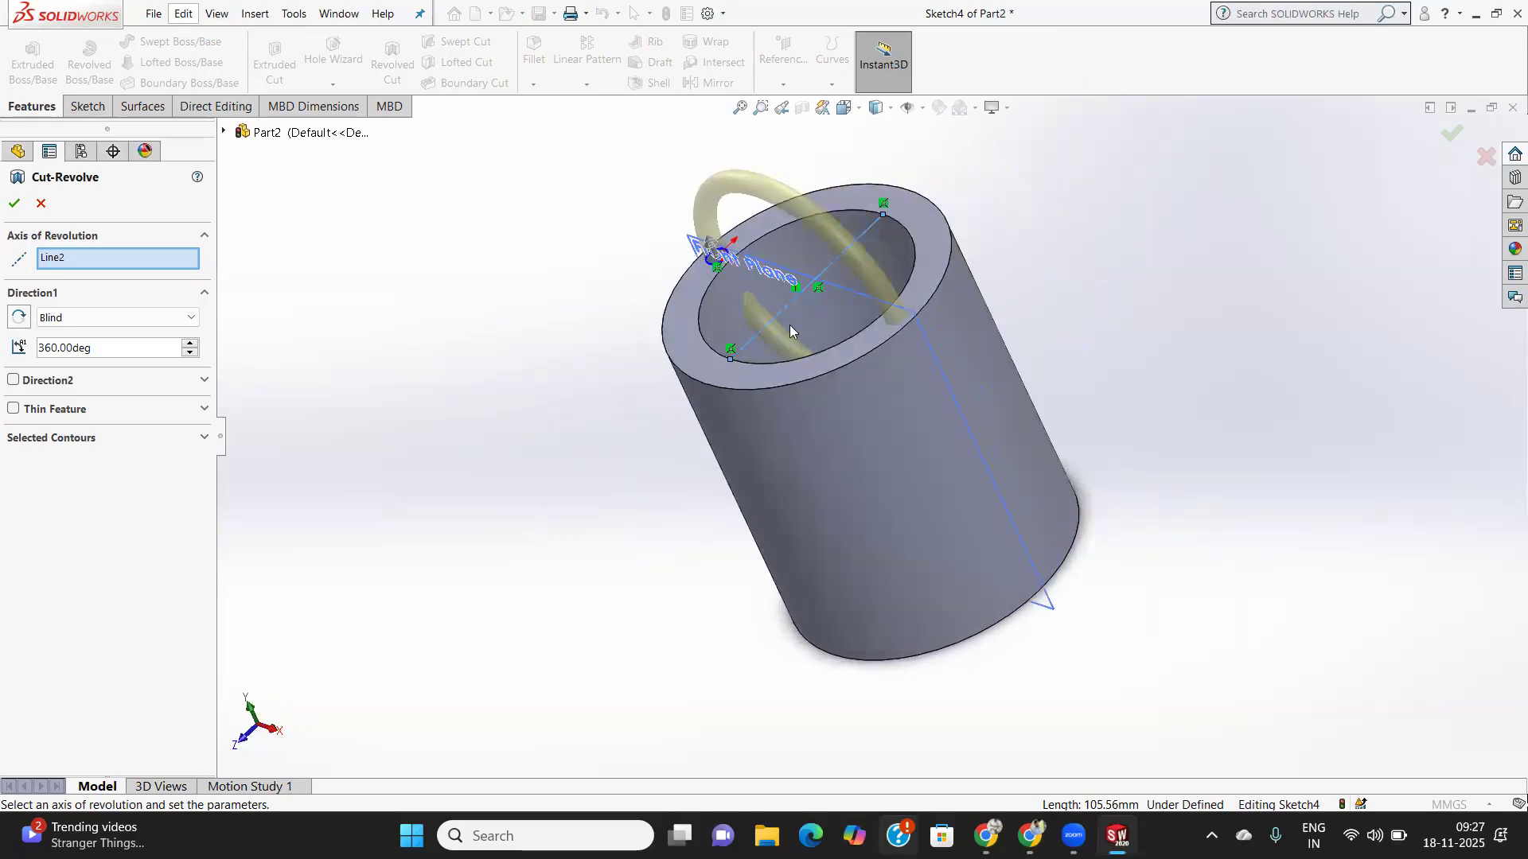
{"action": "left_click", "coordinate": [15, 204]}
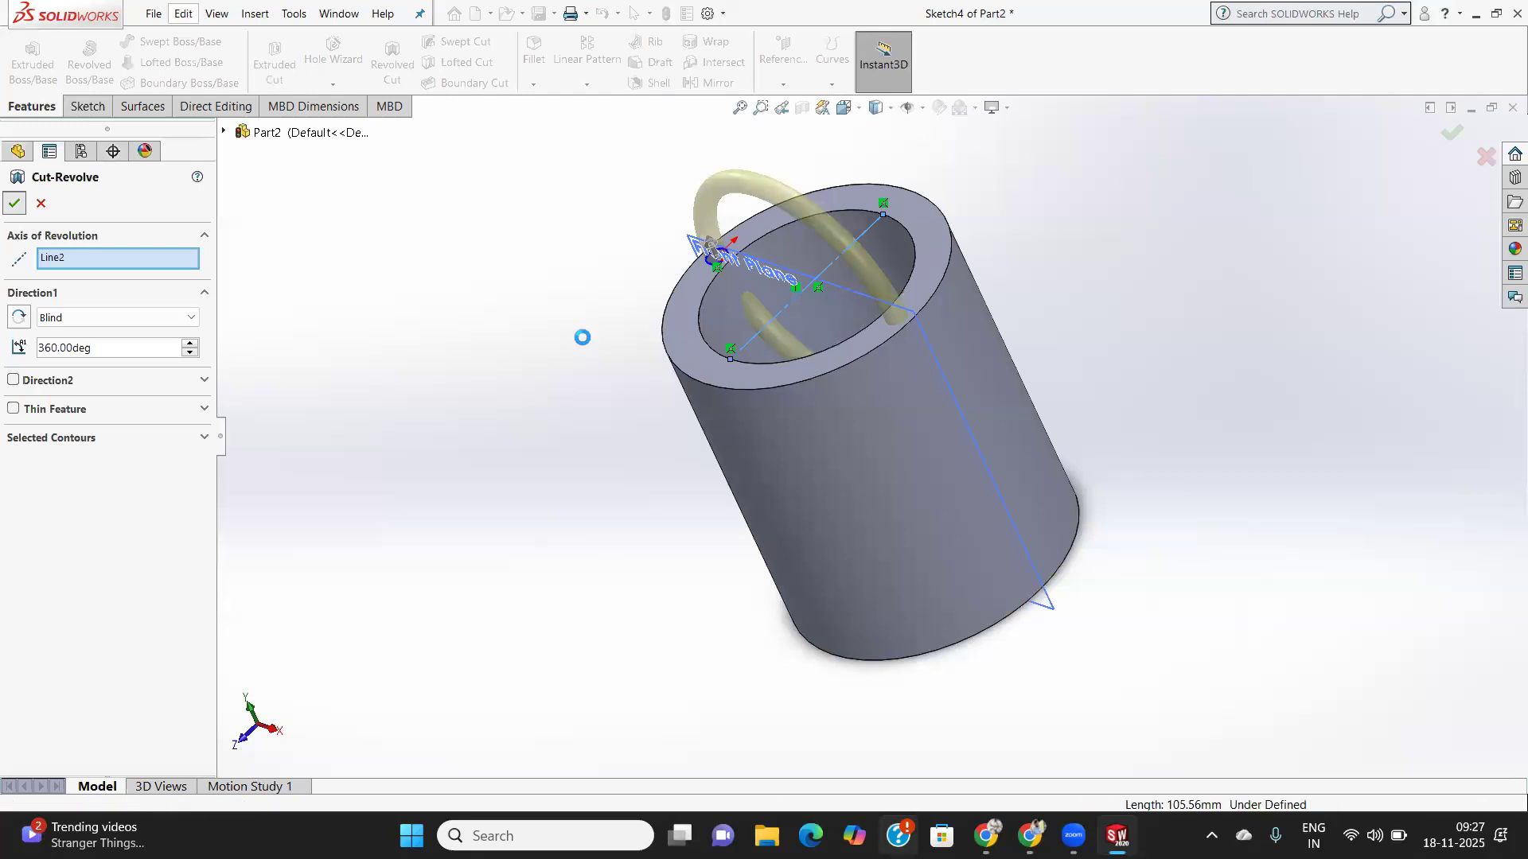
{"action": "middle_click_drag", "start_coordinate": [790, 340], "coordinate": [773, 254]}
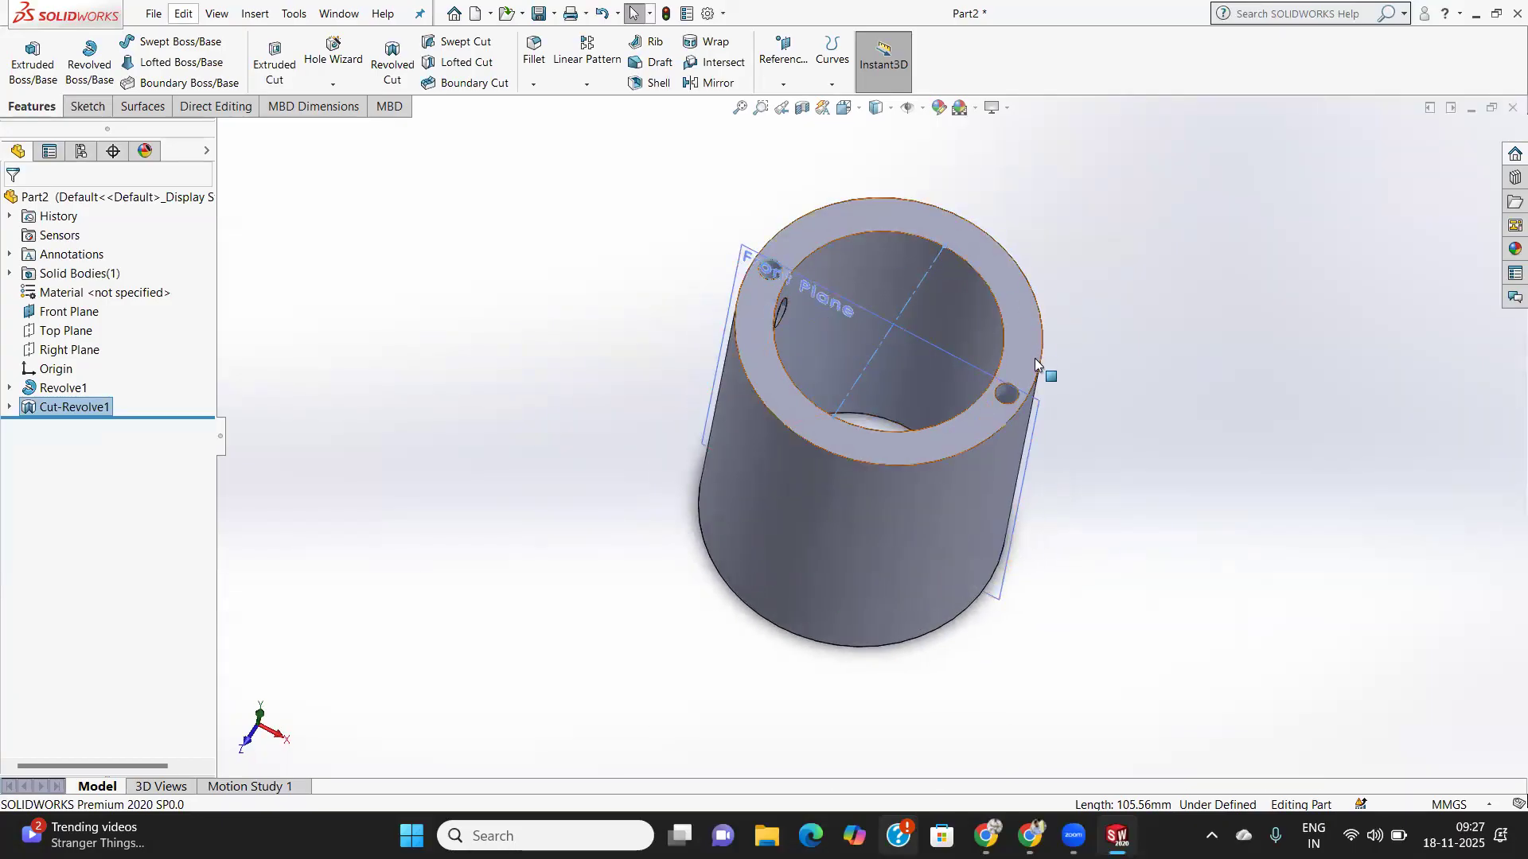
{"action": "middle_click_drag", "start_coordinate": [796, 323], "coordinate": [774, 313]}
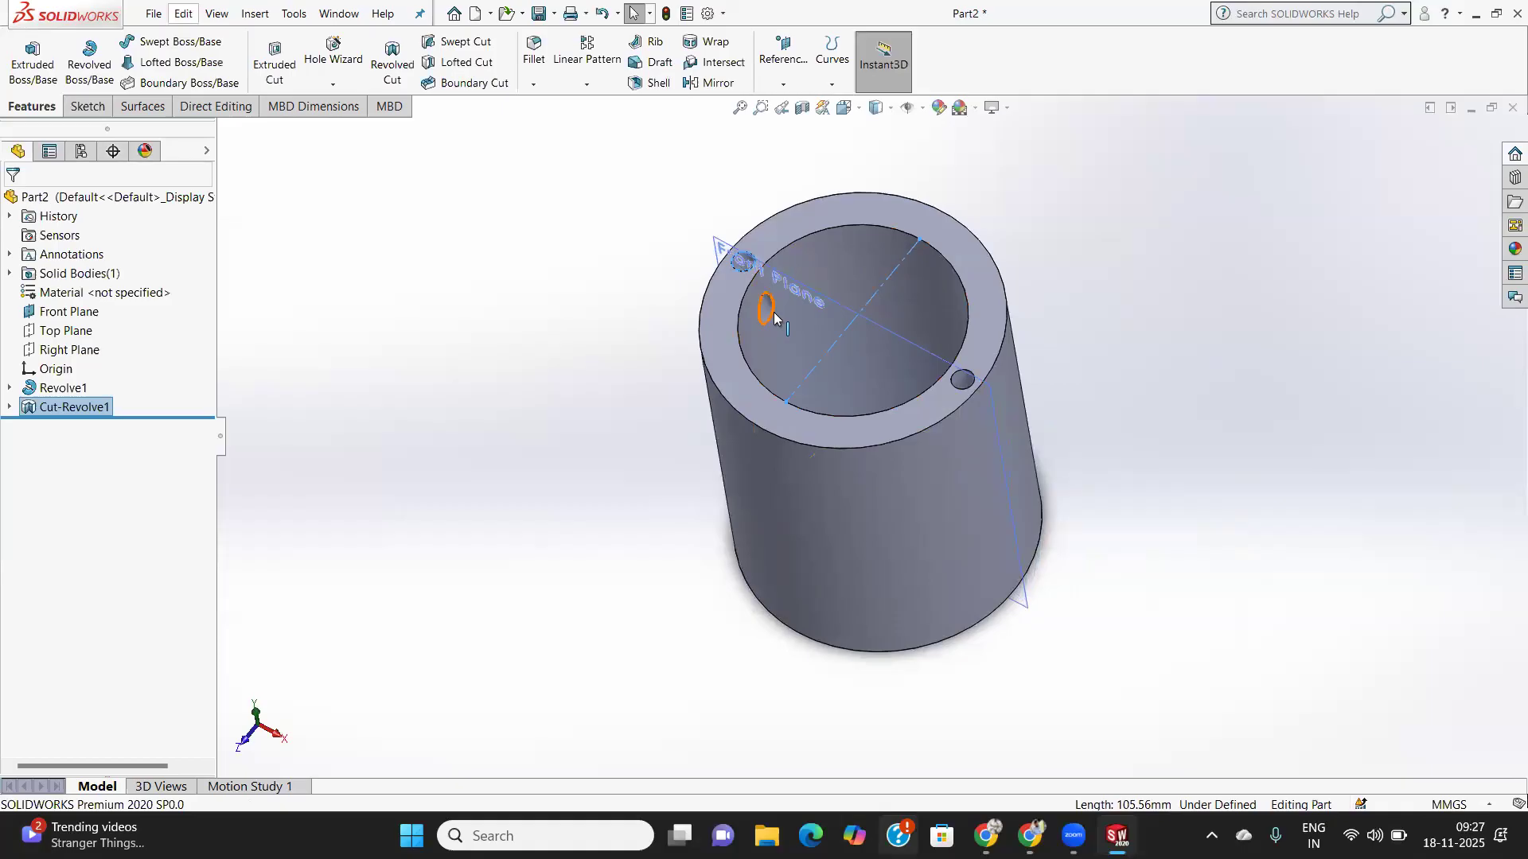
{"action": "scroll", "coordinate": [773, 312], "scroll_direction": "up", "scroll_amount": 4}
{"action": "scroll", "coordinate": [843, 374], "scroll_direction": "down", "scroll_amount": 10}
{"action": "middle_click_drag", "start_coordinate": [694, 432], "coordinate": [760, 357]}
{"action": "scroll", "coordinate": [761, 356], "scroll_direction": "down", "scroll_amount": 3}
{"action": "scroll", "coordinate": [761, 357], "scroll_direction": "up", "scroll_amount": 4}
{"action": "middle_click_drag", "start_coordinate": [1021, 429], "coordinate": [1116, 448]}
{"action": "scroll", "coordinate": [1106, 461], "scroll_direction": "up", "scroll_amount": 3}
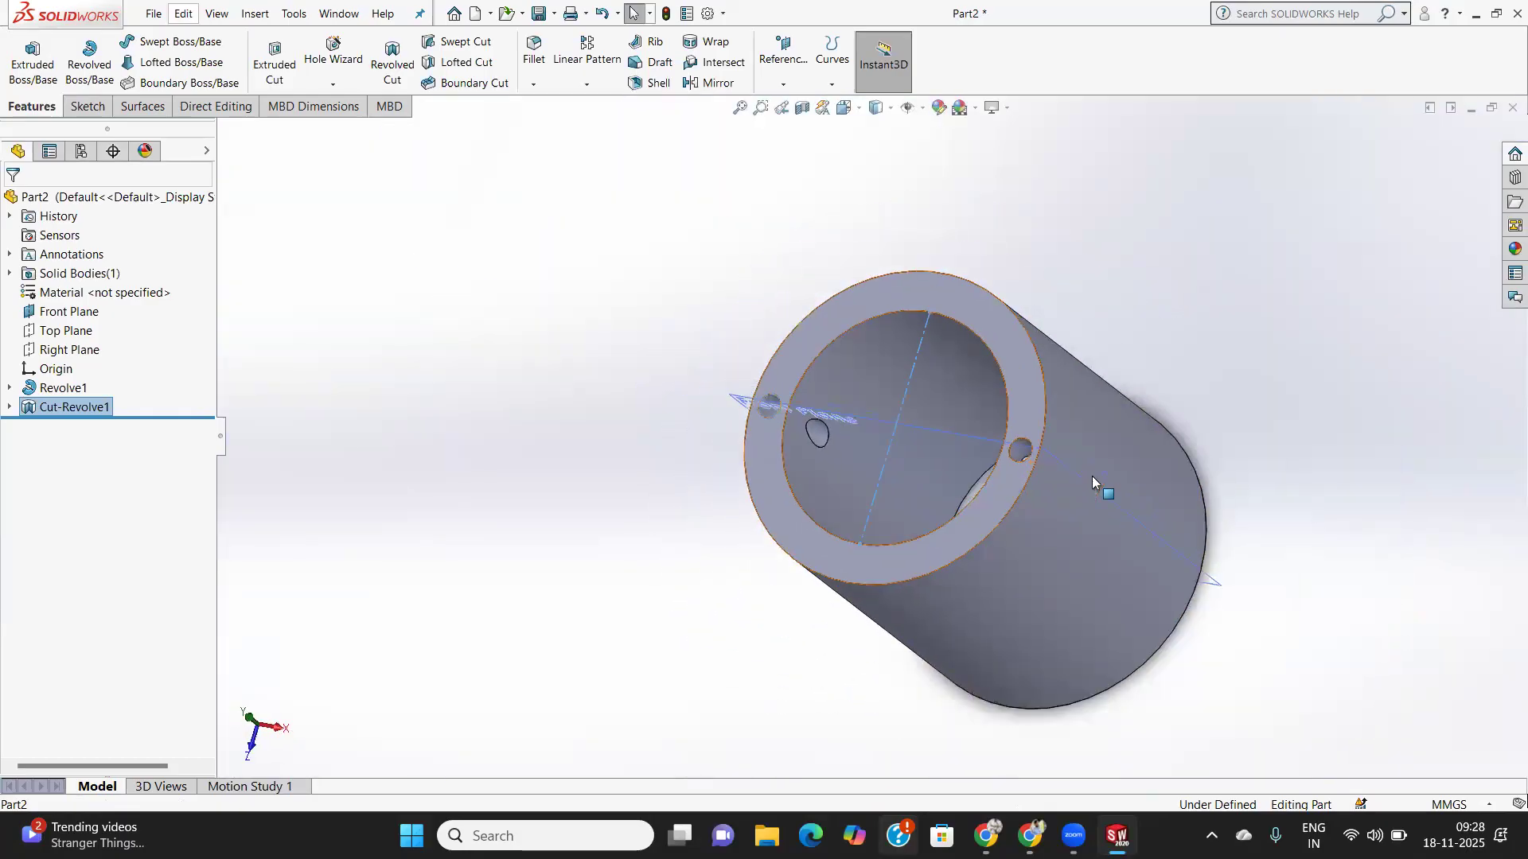
{"action": "scroll", "coordinate": [988, 493], "scroll_direction": "down", "scroll_amount": 6}
{"action": "middle_click_drag", "start_coordinate": [934, 448], "coordinate": [1016, 528]}
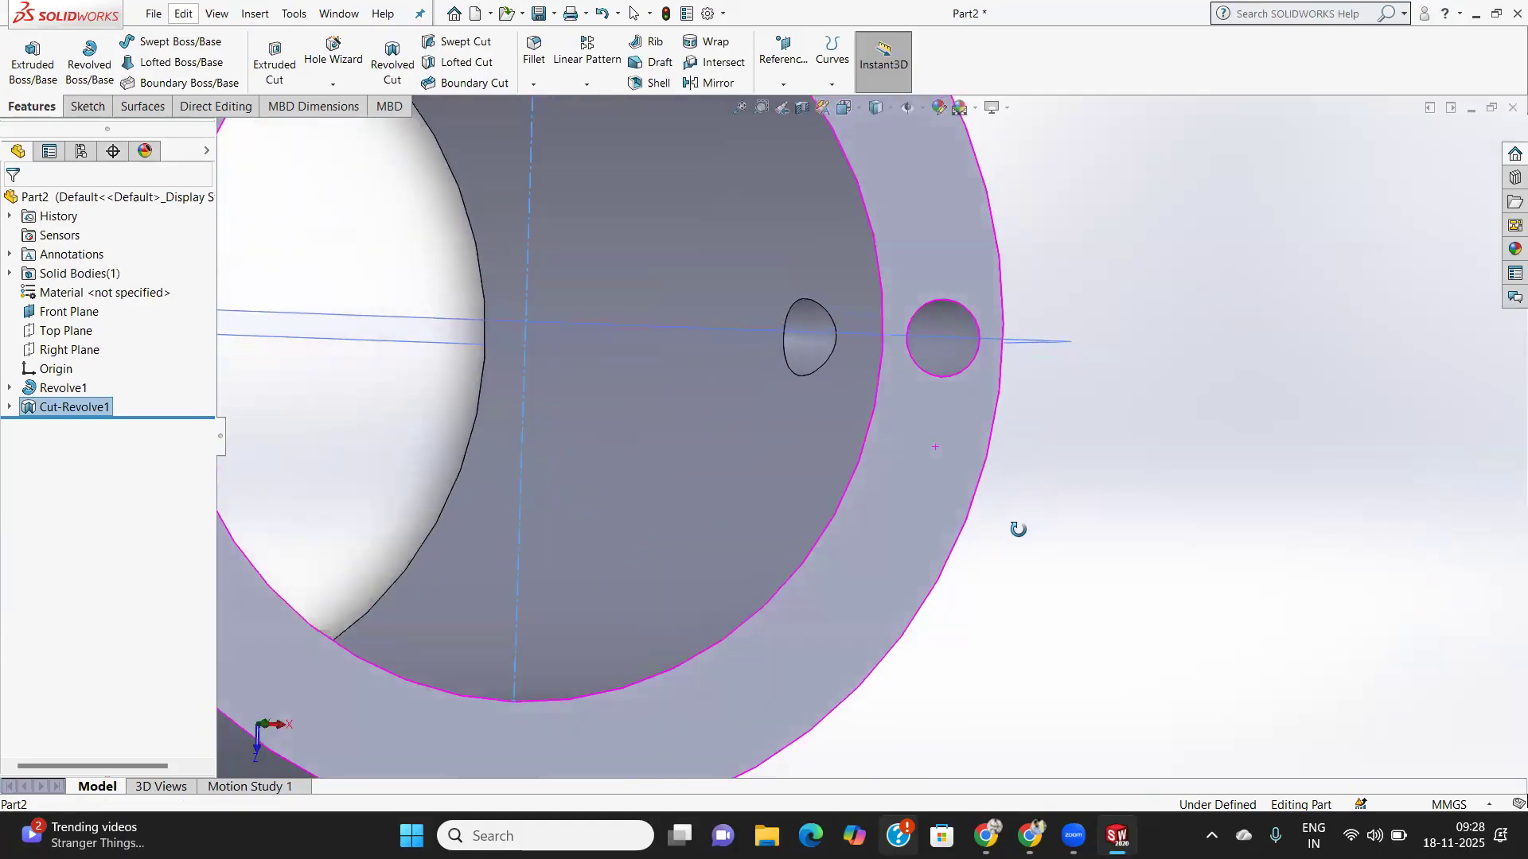
{"action": "scroll", "coordinate": [934, 518], "scroll_direction": "up", "scroll_amount": 5}
{"action": "middle_click_drag", "start_coordinate": [867, 497], "coordinate": [858, 322]}
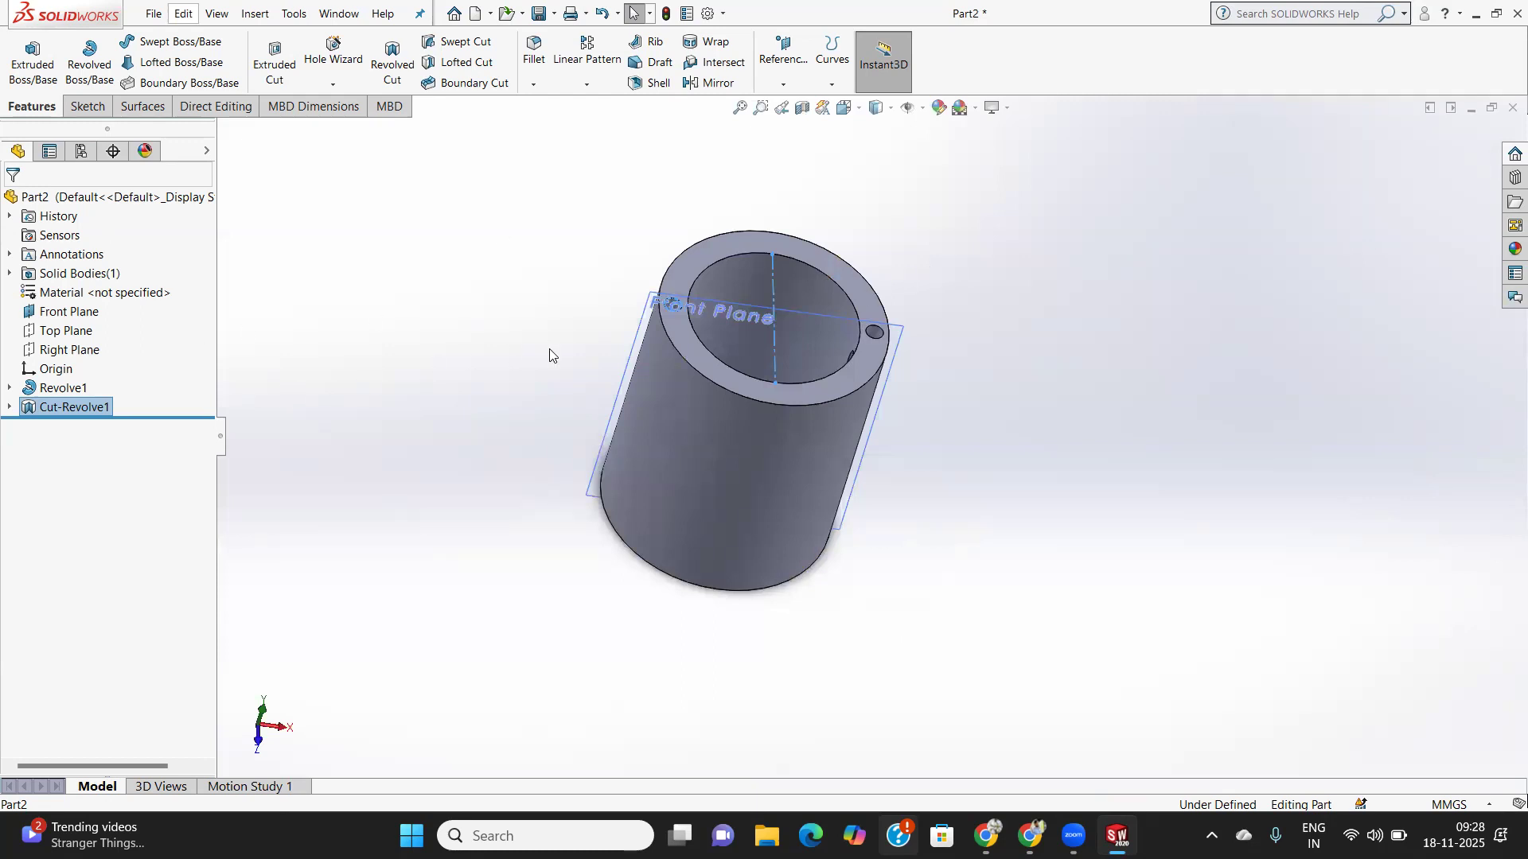
{"action": "scroll", "coordinate": [574, 354], "scroll_direction": "down", "scroll_amount": 3}
{"action": "scroll", "coordinate": [575, 353], "scroll_direction": "up", "scroll_amount": 4}
{"action": "scroll", "coordinate": [916, 341], "scroll_direction": "down", "scroll_amount": 2}
{"action": "scroll", "coordinate": [917, 340], "scroll_direction": "up", "scroll_amount": 2}
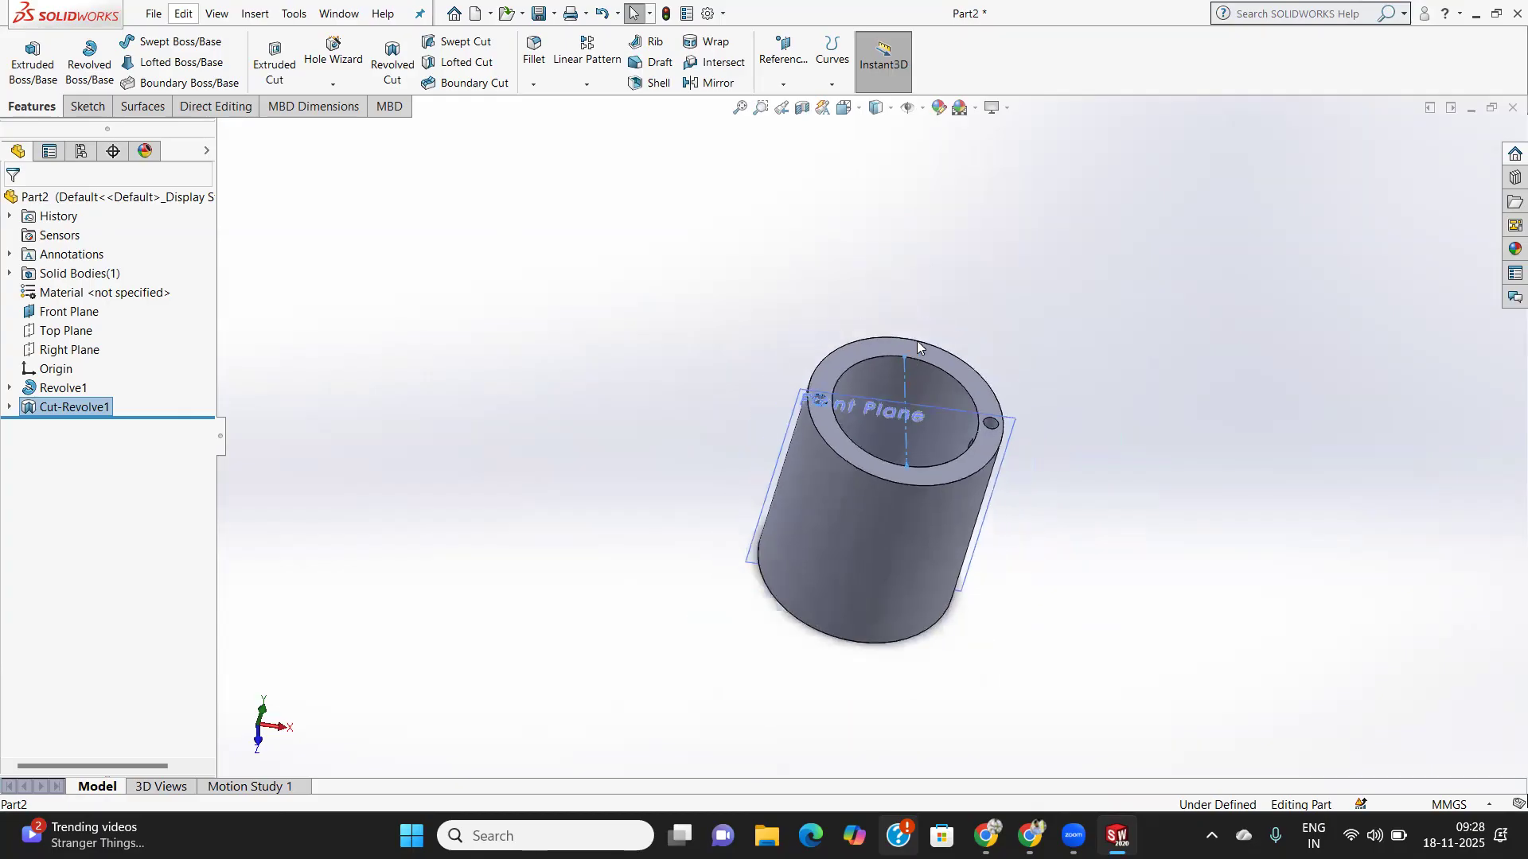
{"action": "scroll", "coordinate": [917, 347], "scroll_direction": "up", "scroll_amount": 2}
{"action": "scroll", "coordinate": [917, 347], "scroll_direction": "down", "scroll_amount": 4}
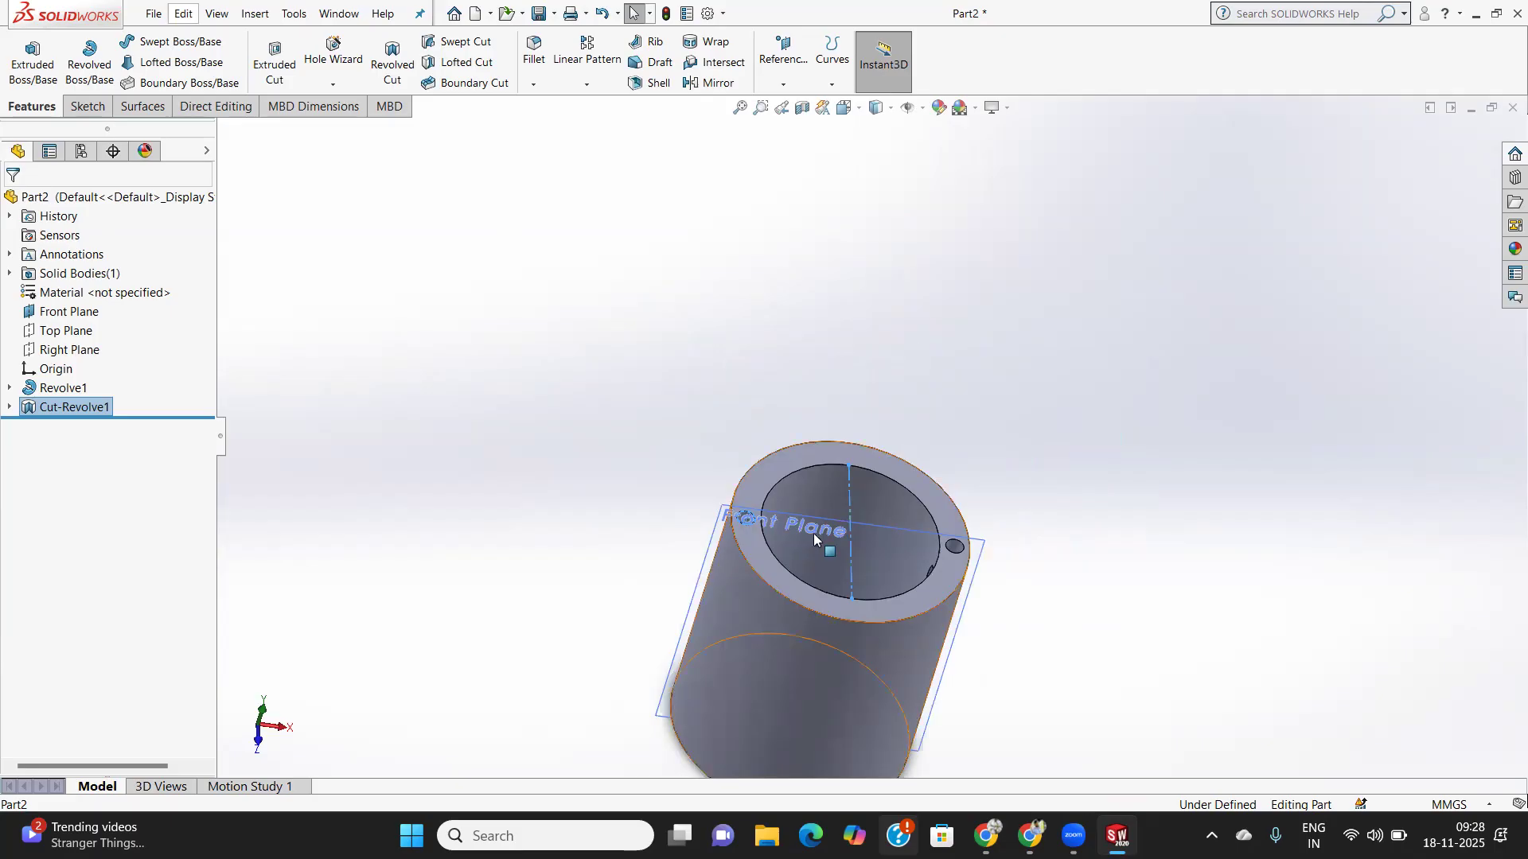
{"action": "scroll", "coordinate": [821, 470], "scroll_direction": "up", "scroll_amount": 3}
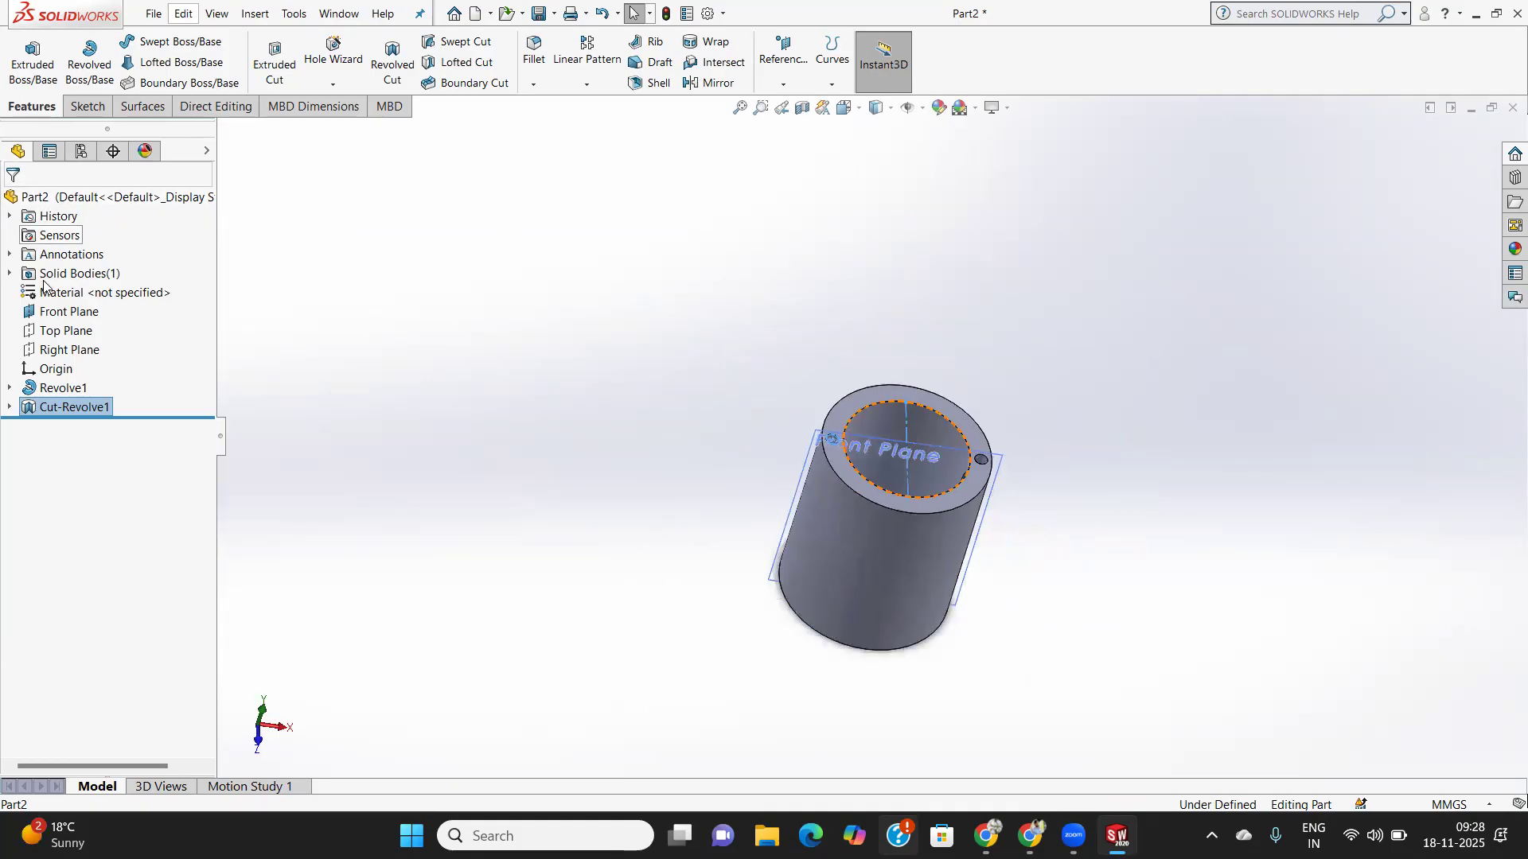
- Delete the Cut-Revolve1 feature from the feature tree
{"action": "right_click", "coordinate": [71, 409]}
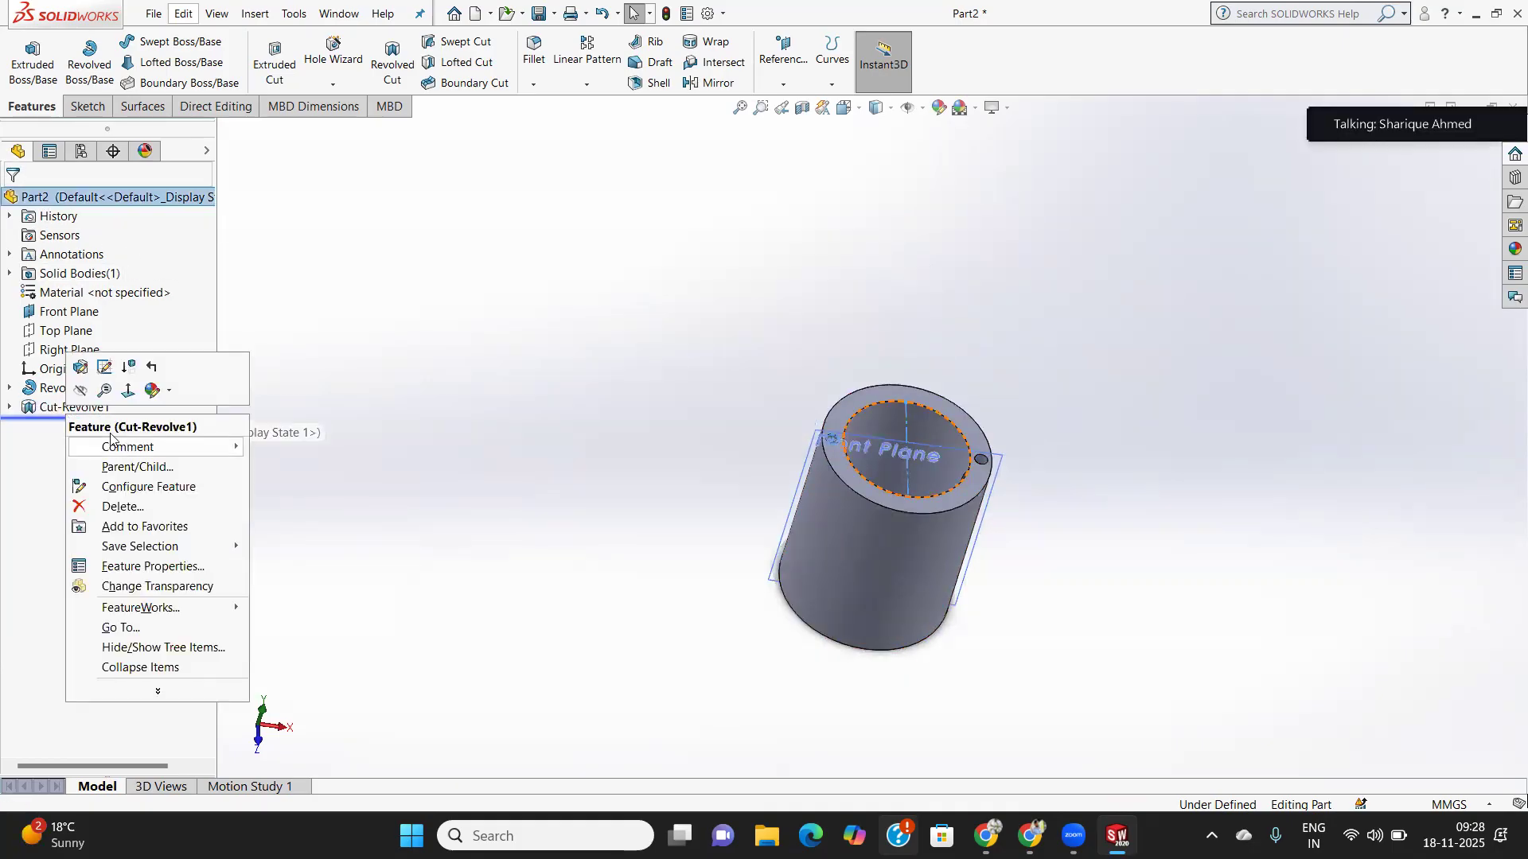
{"action": "left_click", "coordinate": [113, 508]}
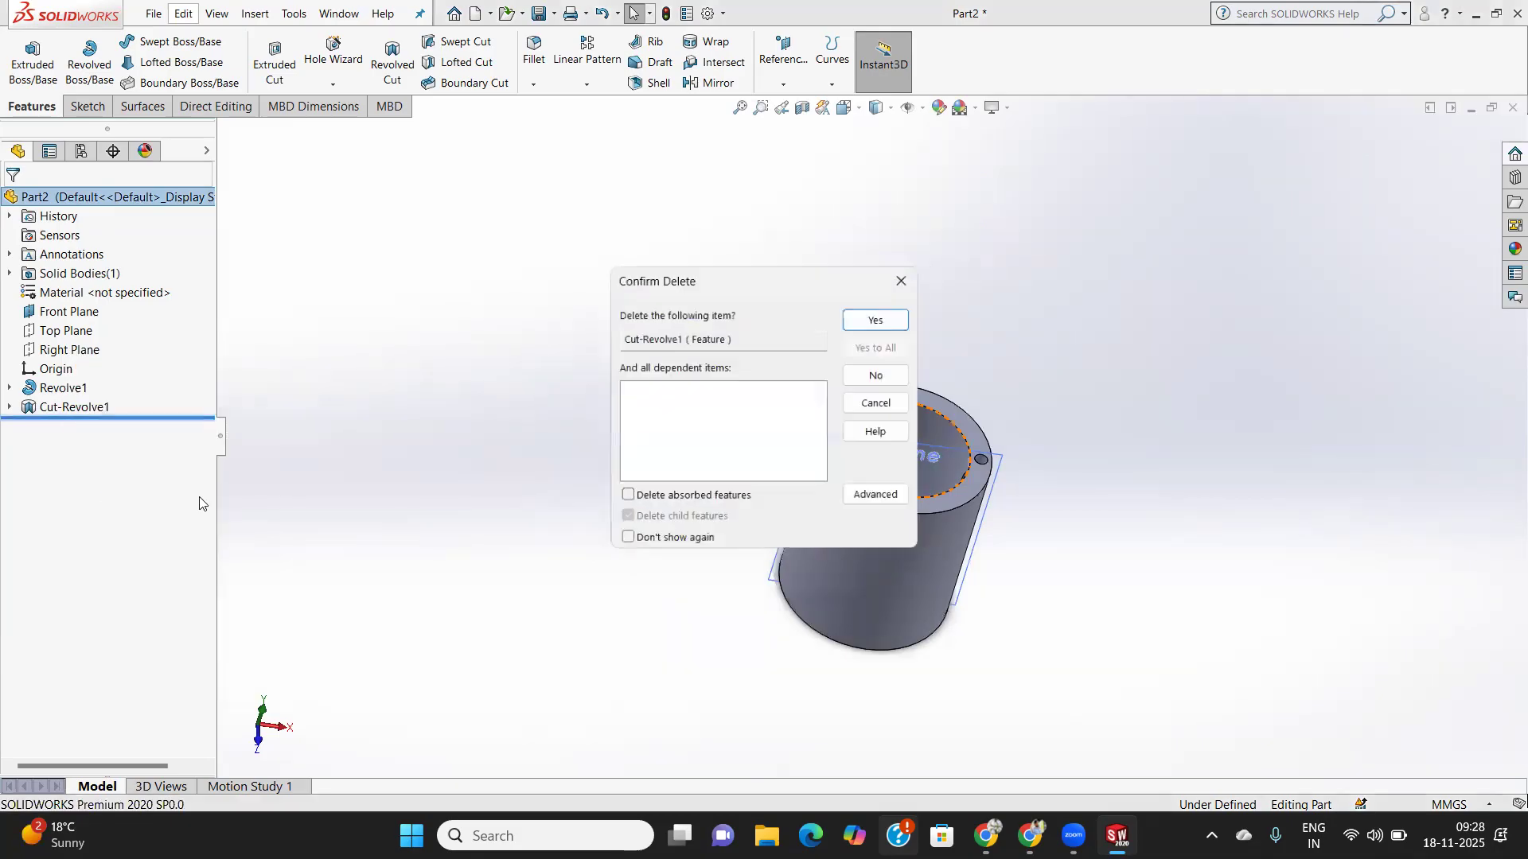
{"action": "left_click", "coordinate": [849, 318]}
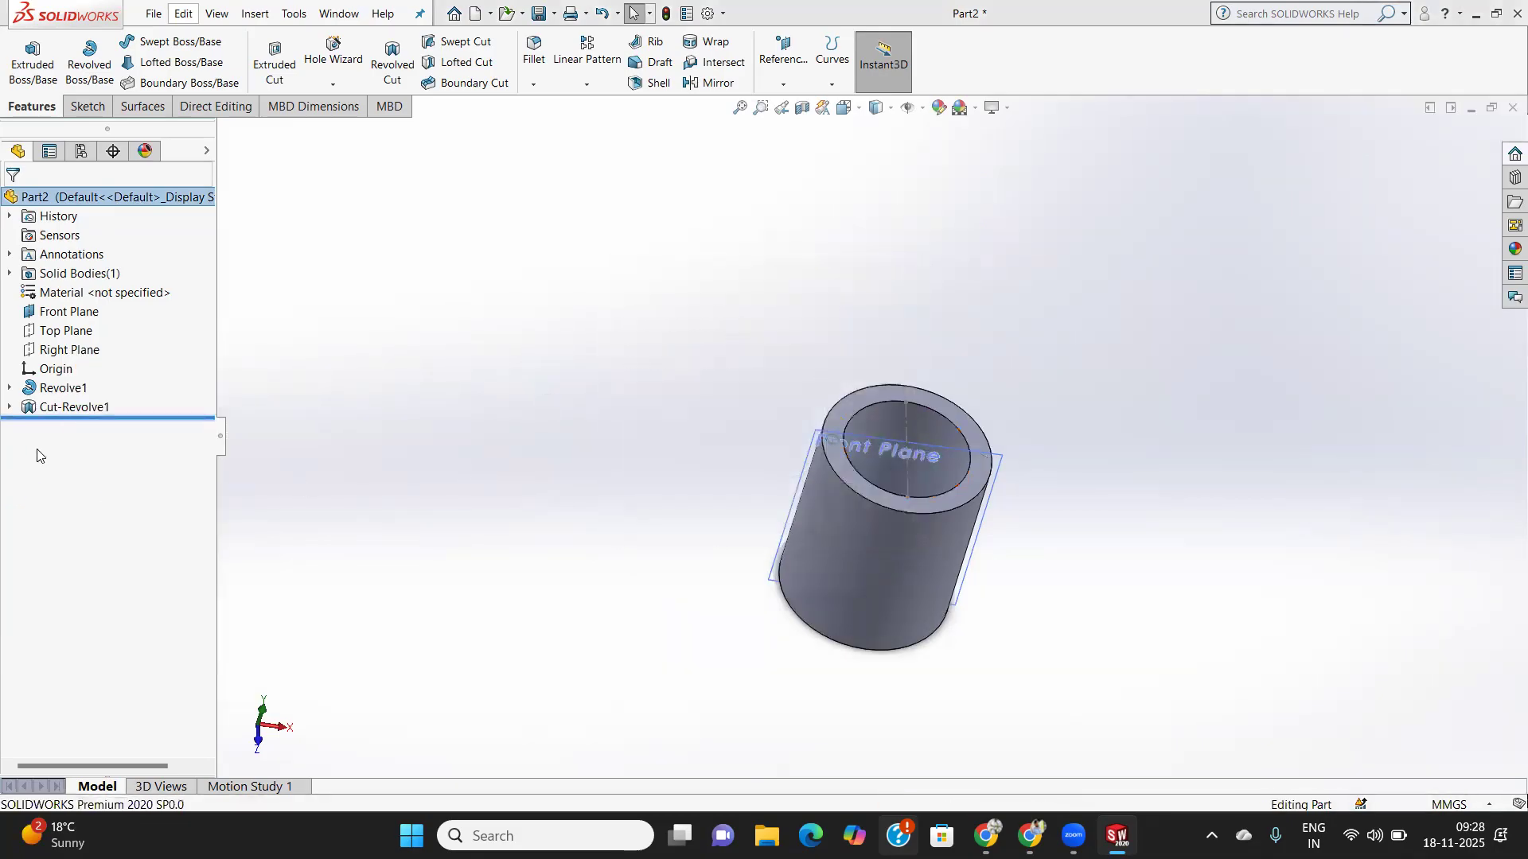
{"action": "left_click", "coordinate": [71, 383]}
- Delete Revolve1 and the leftover Sketch3, confirming each deletion
{"action": "right_click", "coordinate": [72, 382]}
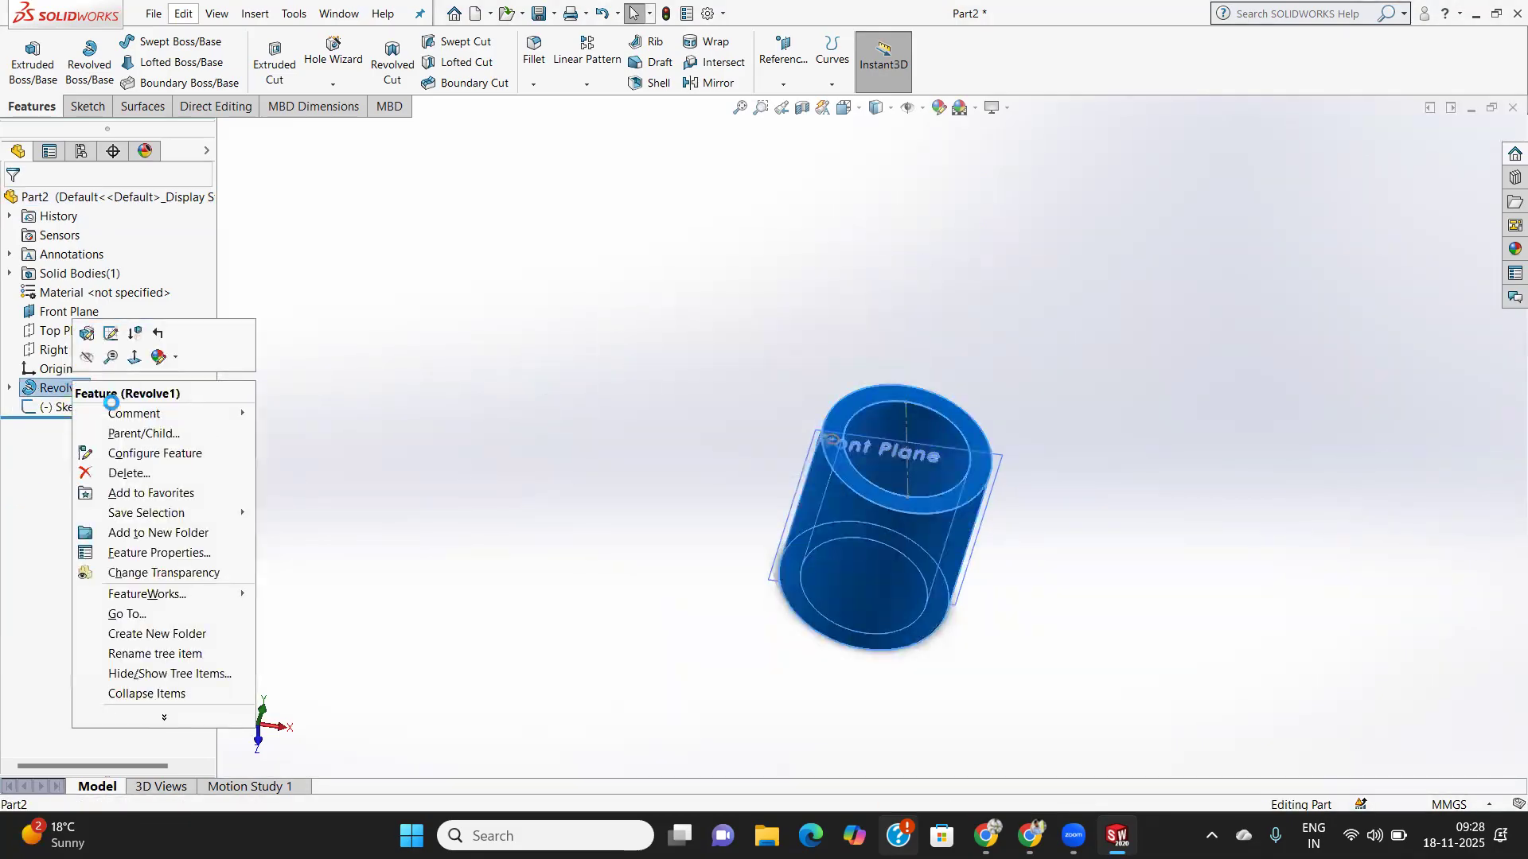
{"action": "left_click", "coordinate": [120, 474]}
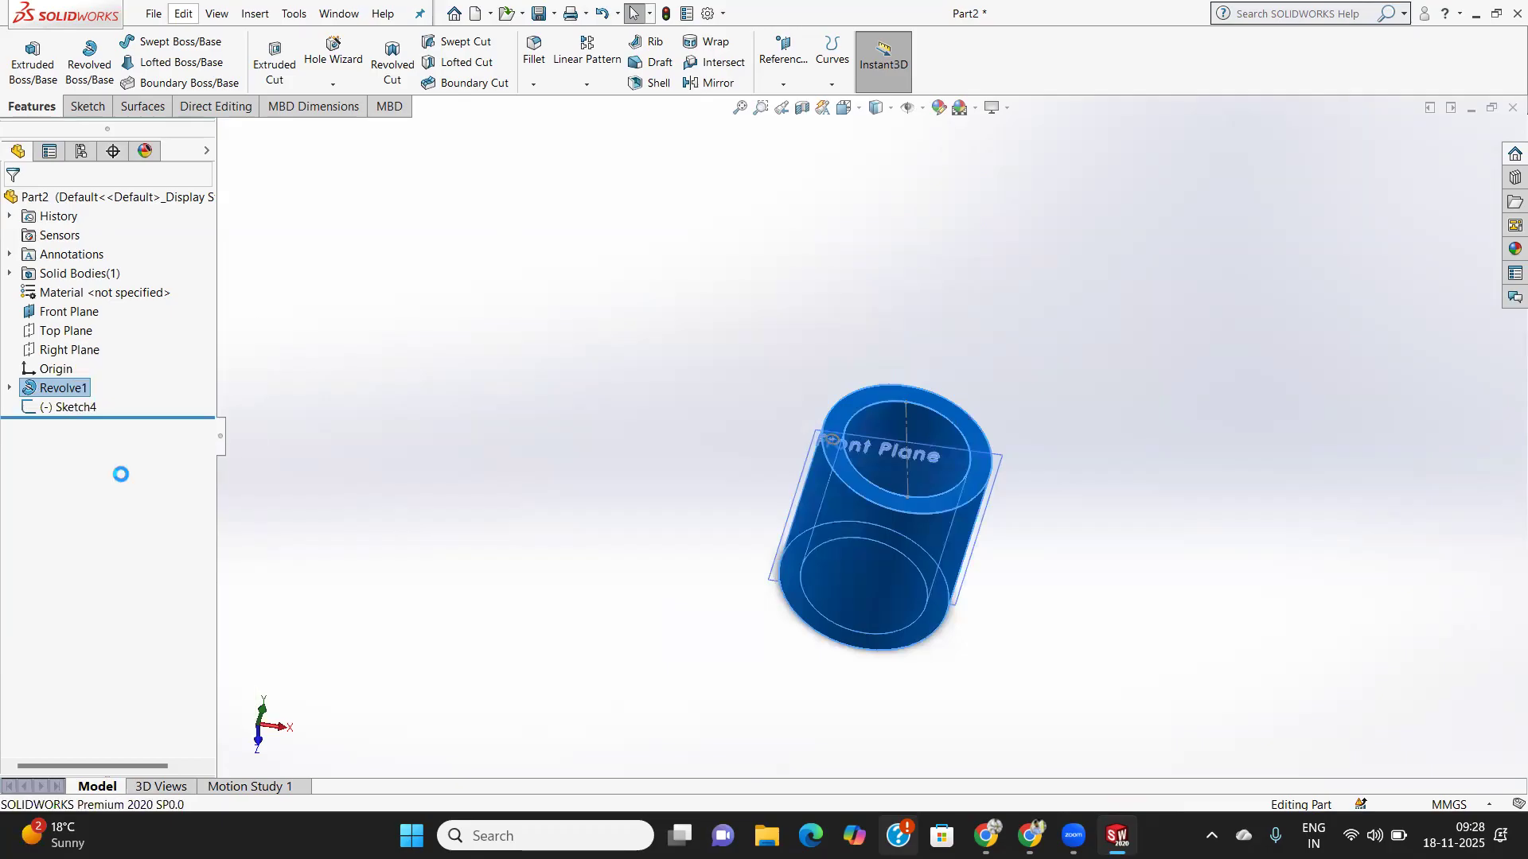
{"action": "left_click", "coordinate": [877, 312]}
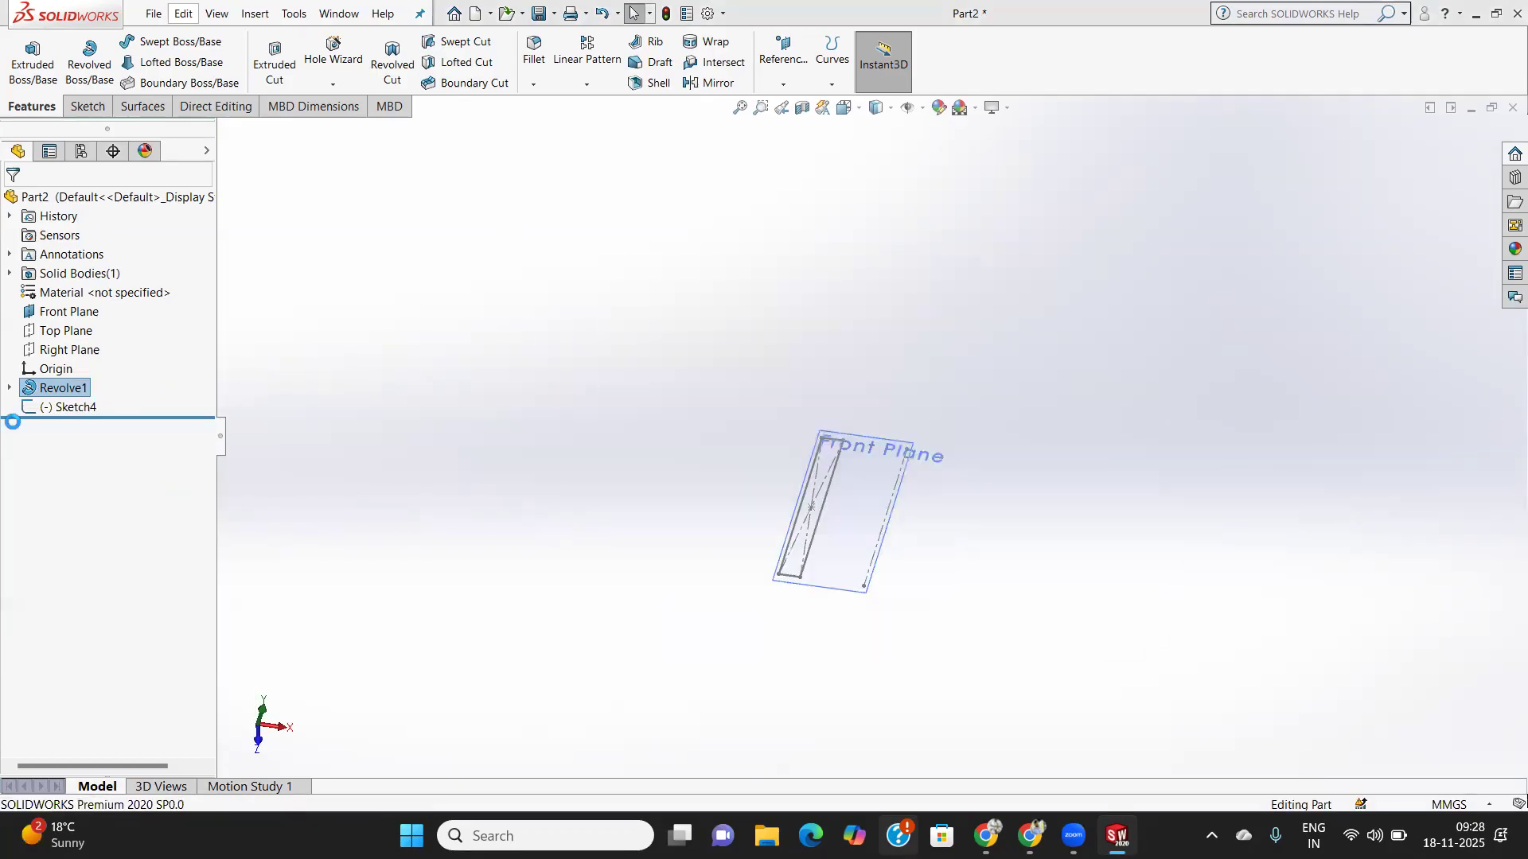
{"action": "right_click", "coordinate": [68, 368]}
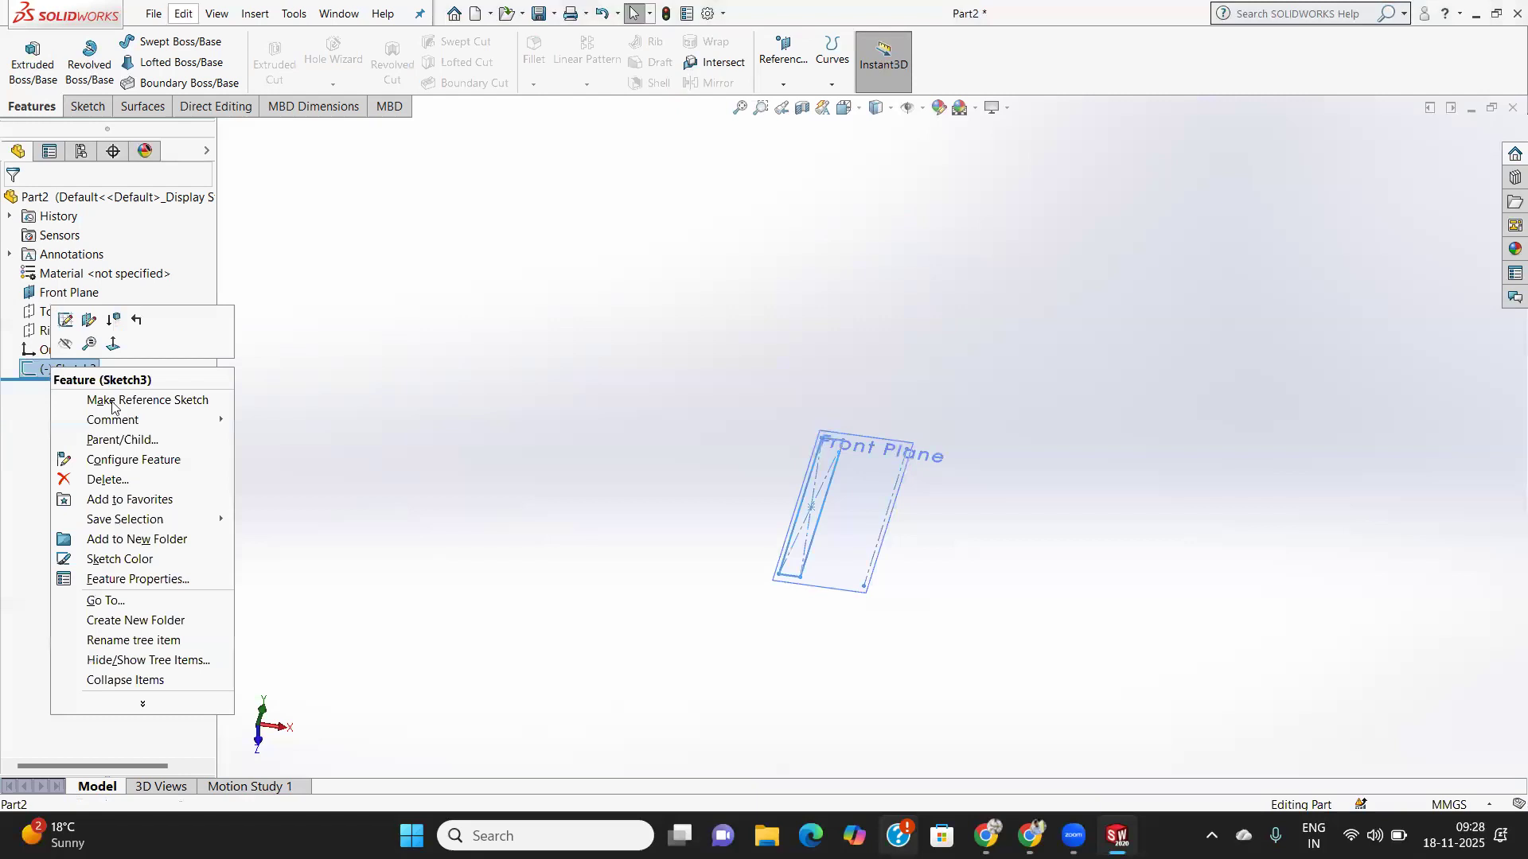
{"action": "left_click", "coordinate": [107, 479]}
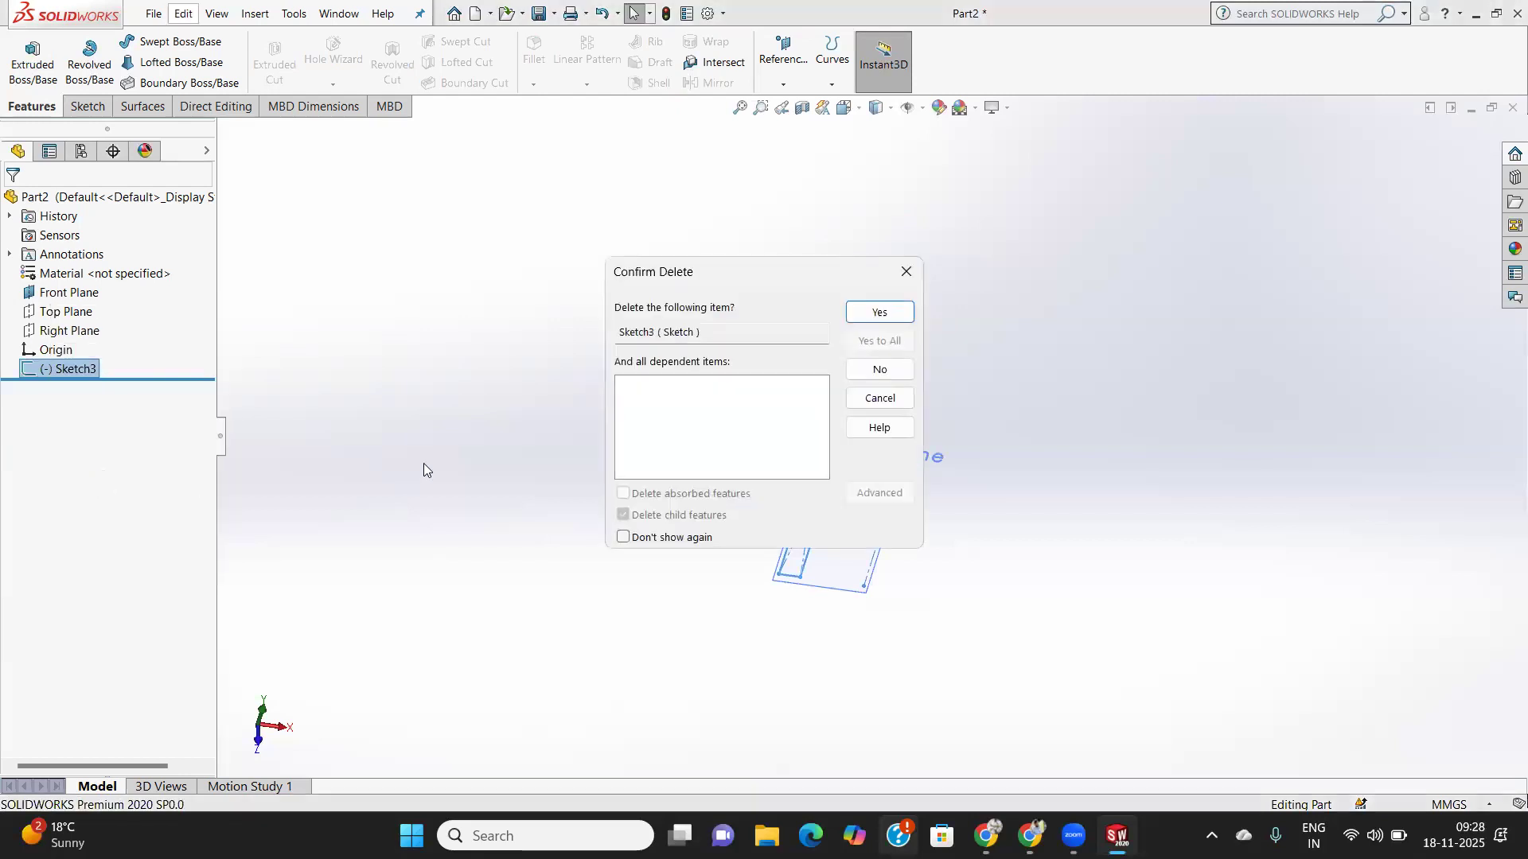
{"action": "left_click", "coordinate": [874, 312]}
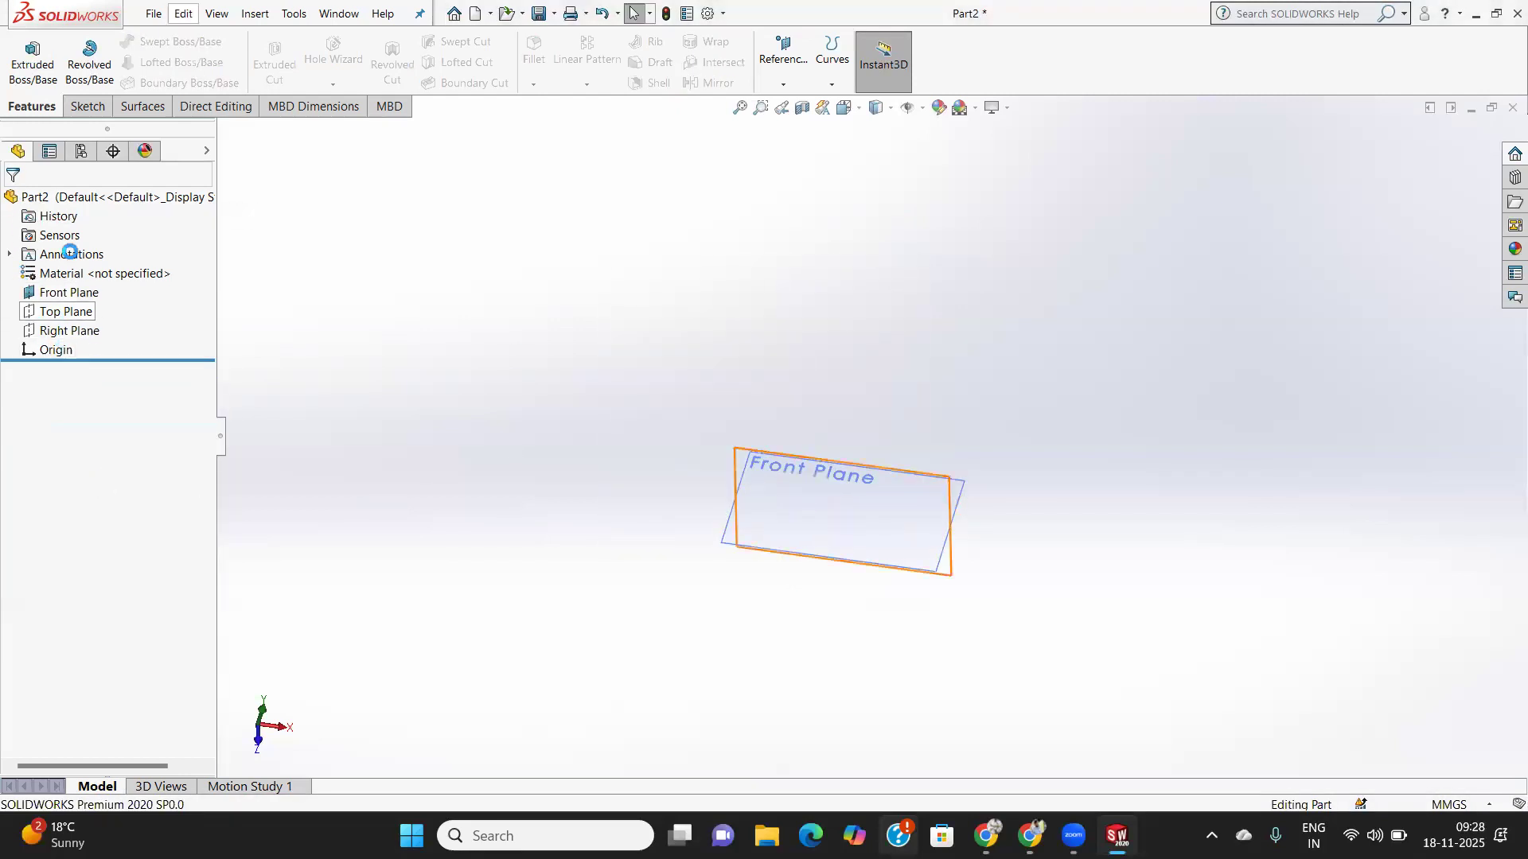
{"action": "left_click", "coordinate": [69, 292]}
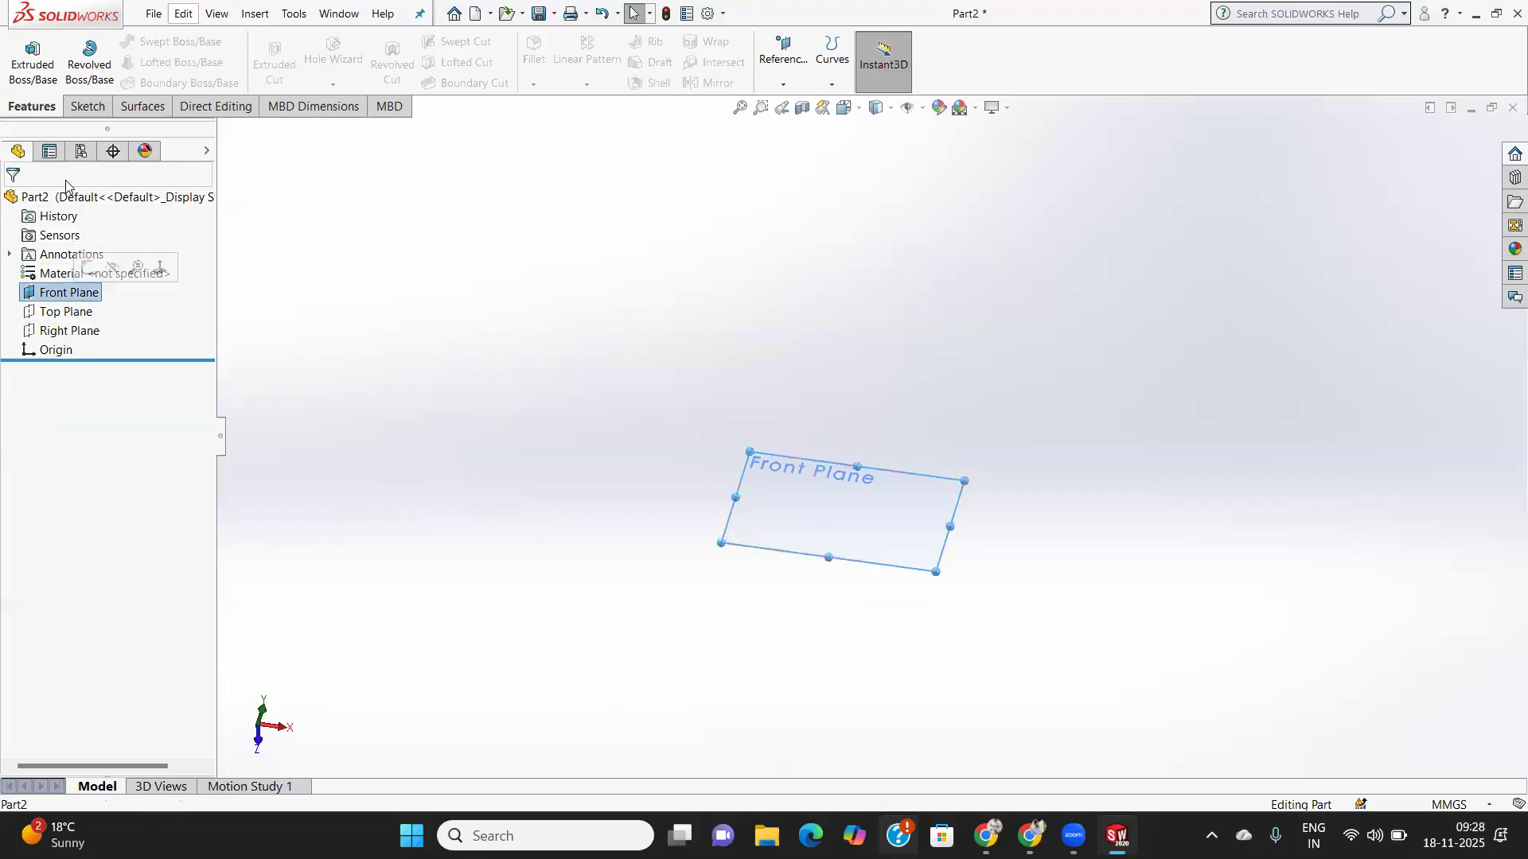
- Start a sketch on the Front Plane and draw an ellipse centred on the origin
{"action": "left_click", "coordinate": [87, 107]}
{"action": "left_click", "coordinate": [24, 50]}
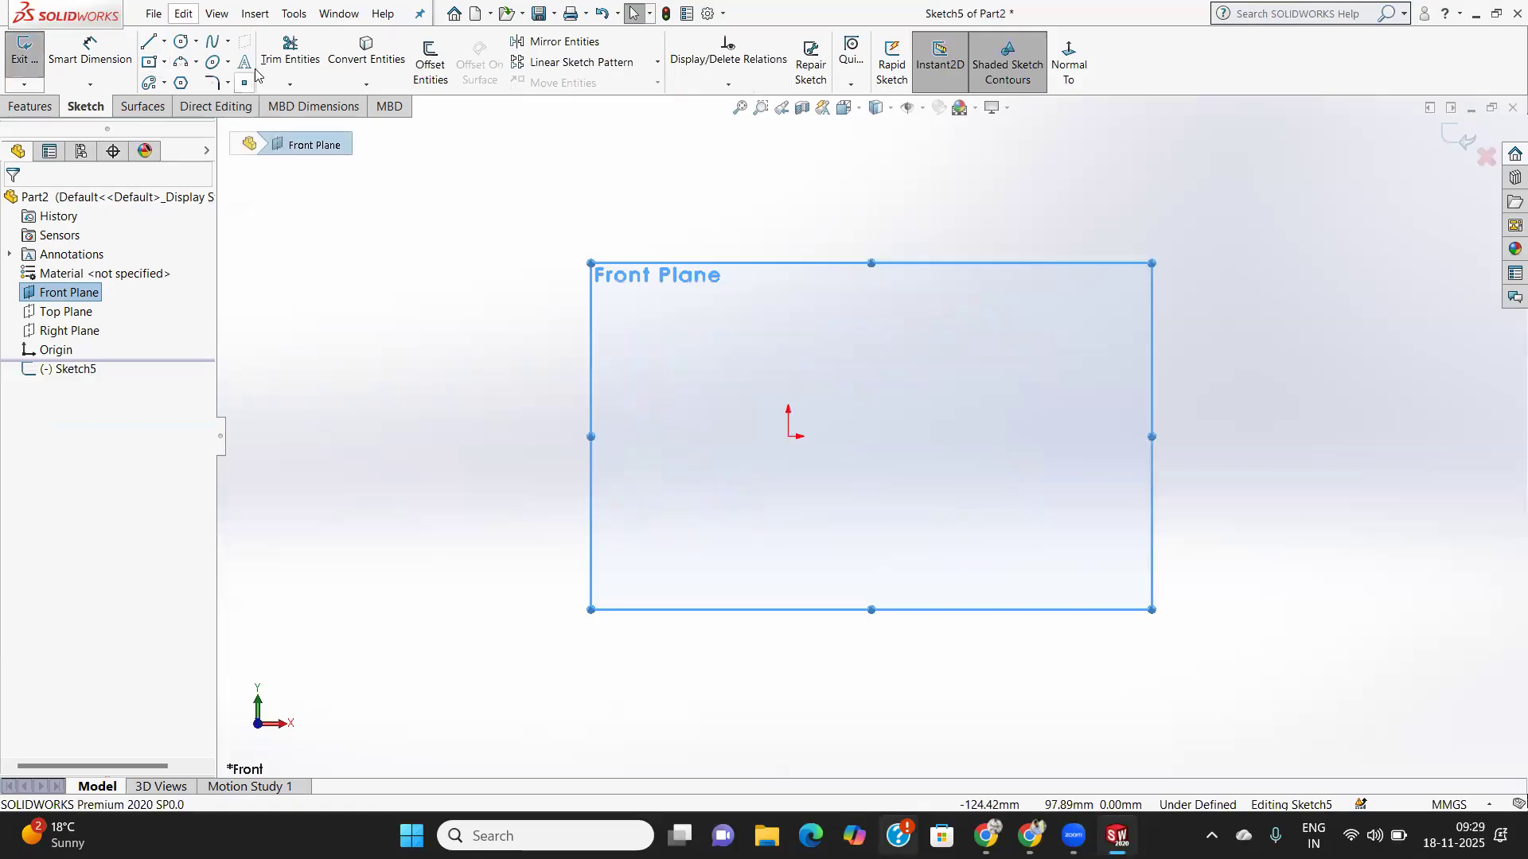
{"action": "left_click", "coordinate": [229, 64]}
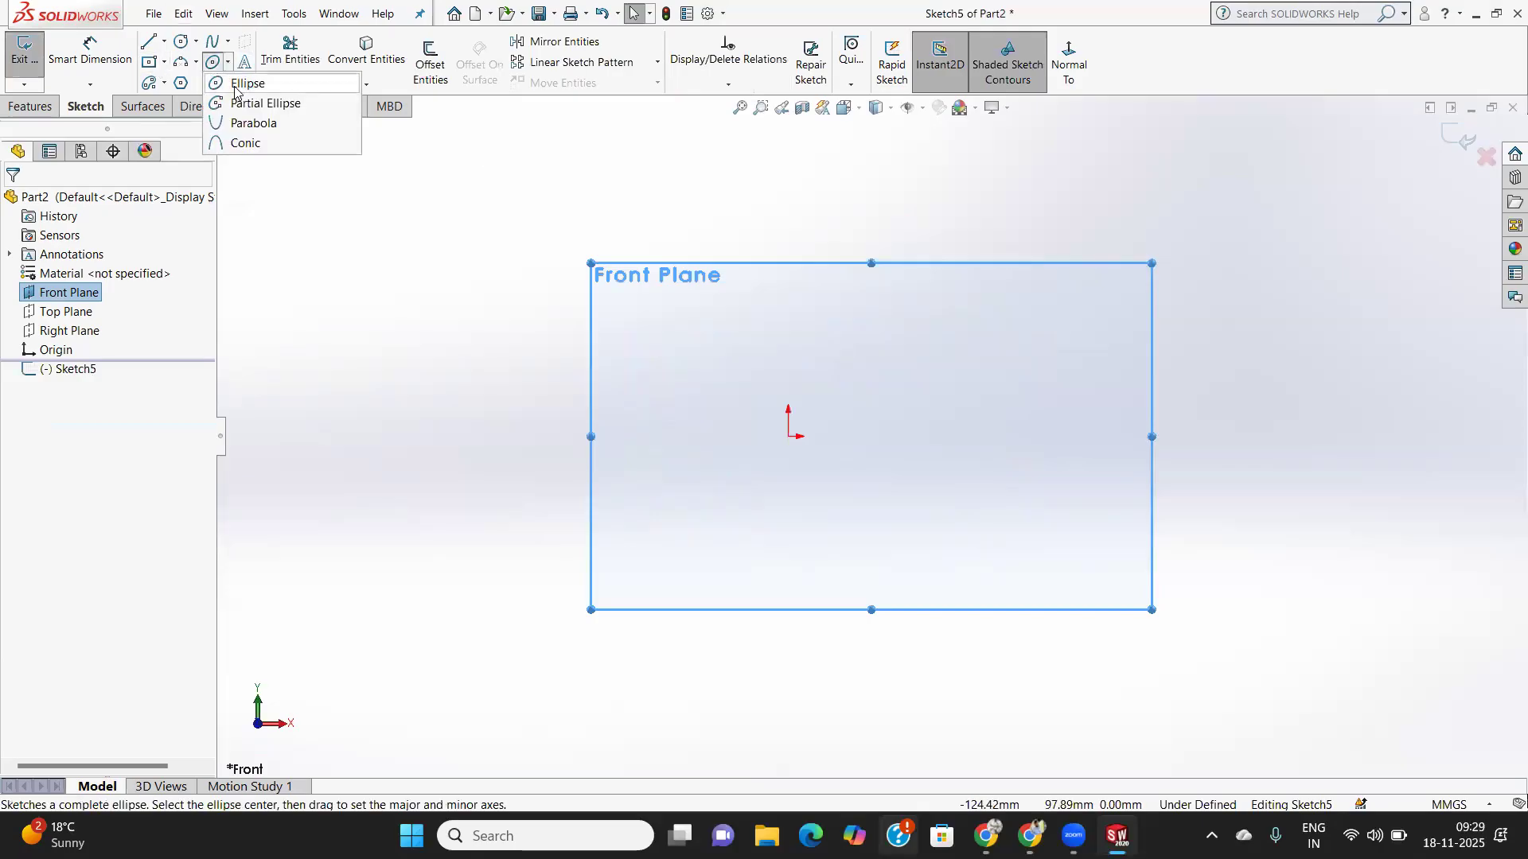
{"action": "left_click", "coordinate": [246, 83]}
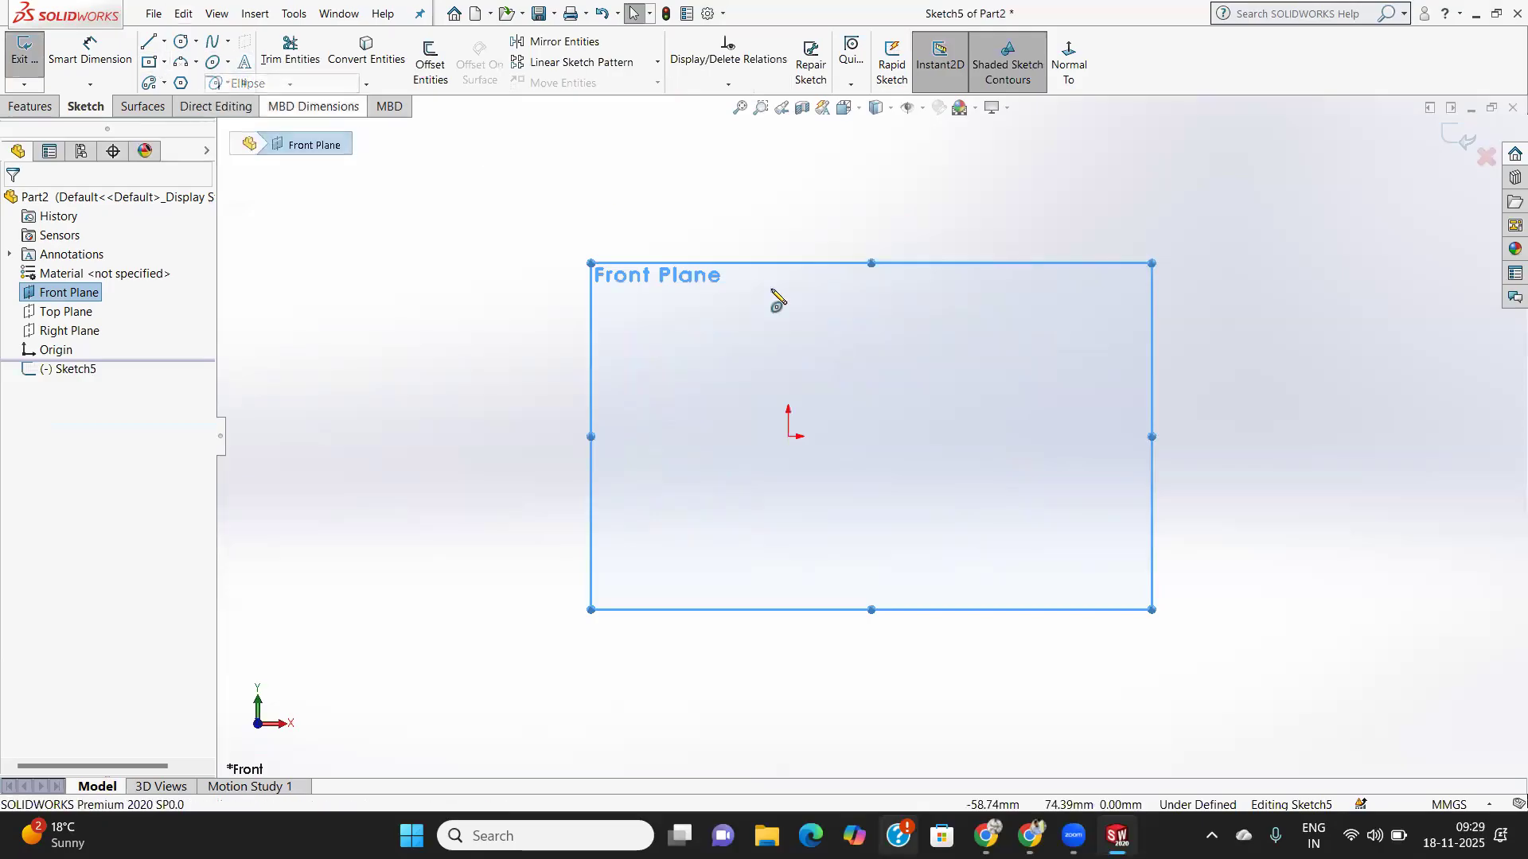
{"action": "left_click", "coordinate": [788, 438]}
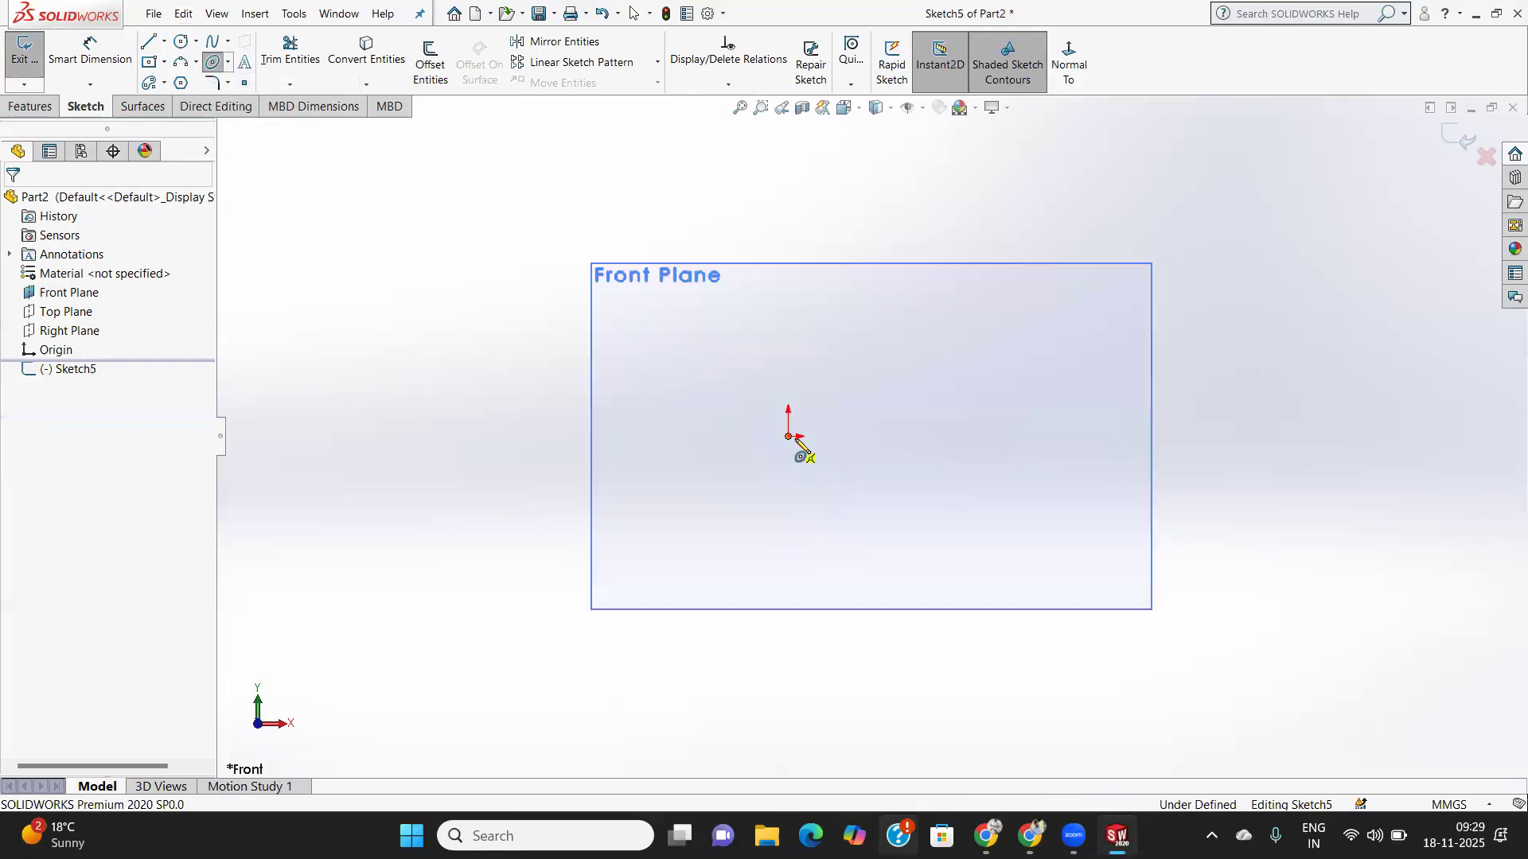
{"action": "left_click", "coordinate": [863, 439]}
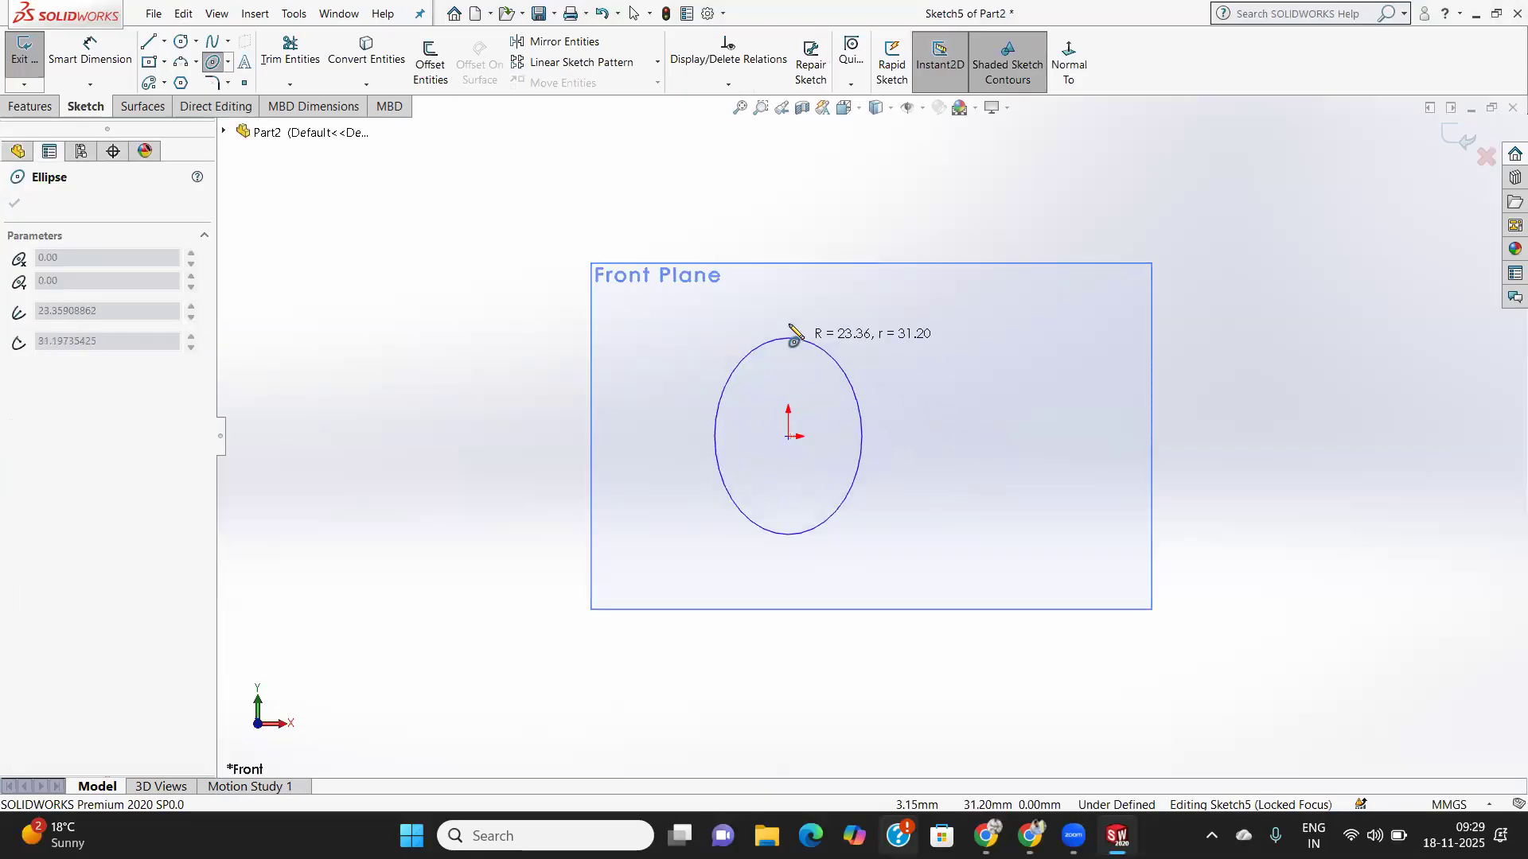
{"action": "left_click", "coordinate": [787, 269]}
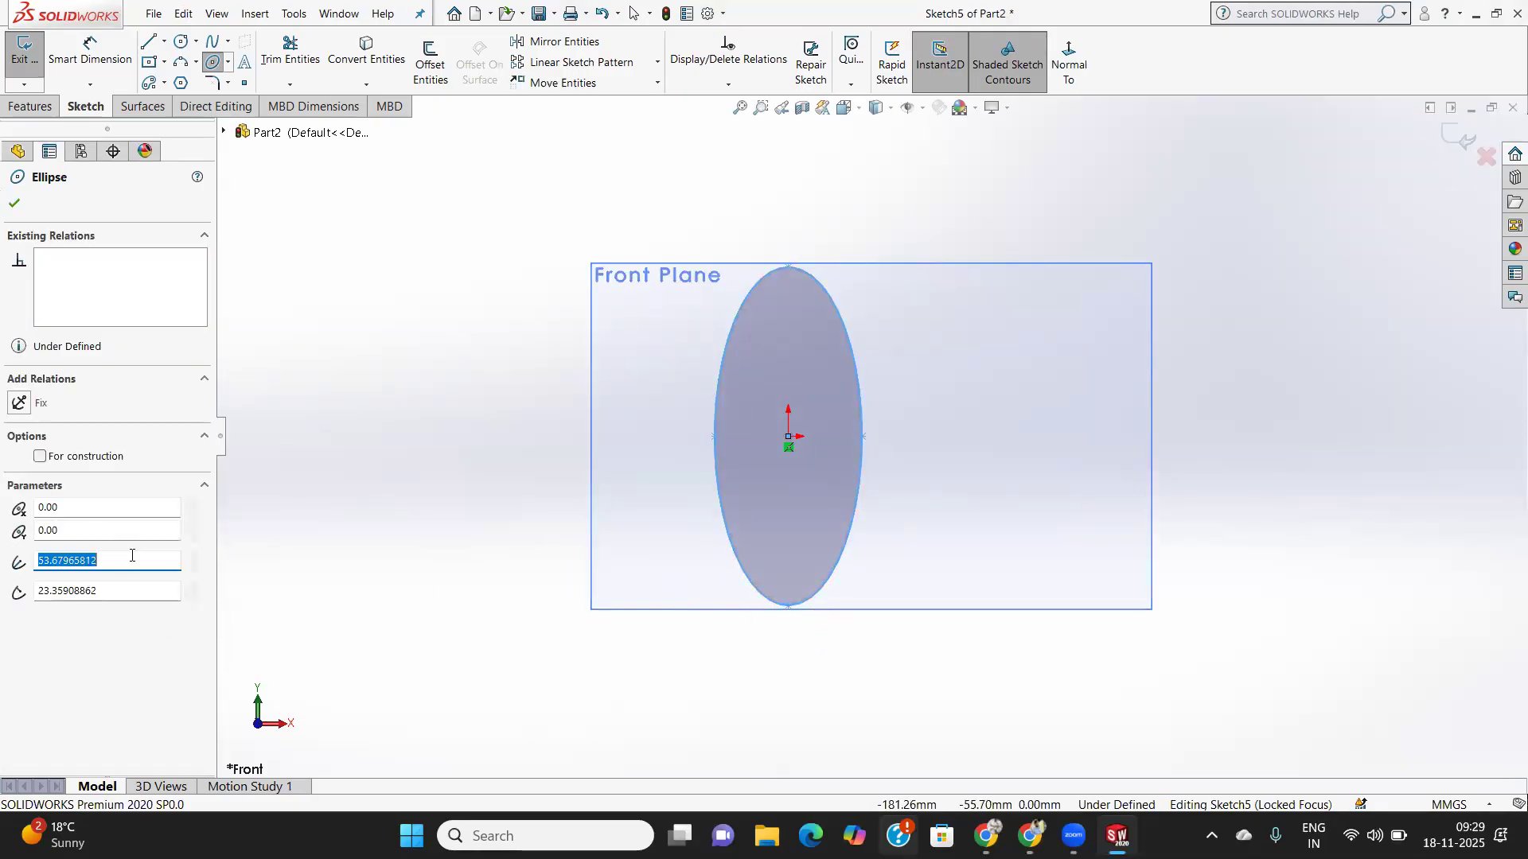
- Set the ellipse radii to 50 mm and 10 mm and accept it
{"action": "left_click_drag", "start_coordinate": [93, 596], "coordinate": [14, 581]}
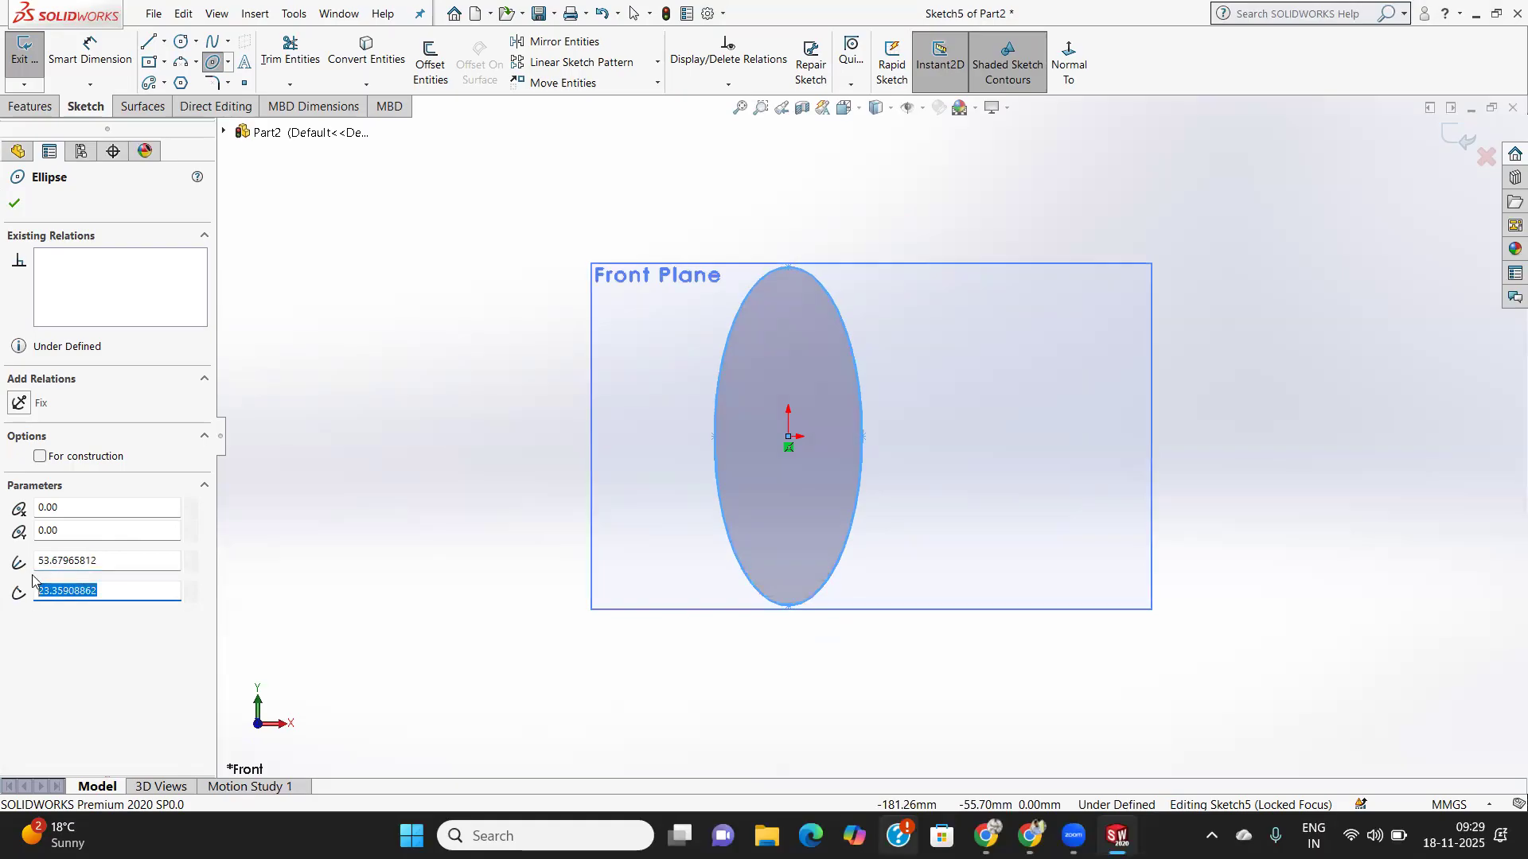
{"action": "type", "text": "10"}
{"action": "key", "text": "Return"}
{"action": "left_click_drag", "start_coordinate": [121, 565], "coordinate": [8, 563]}
{"action": "type", "text": "50"}
{"action": "key", "text": "Return"}
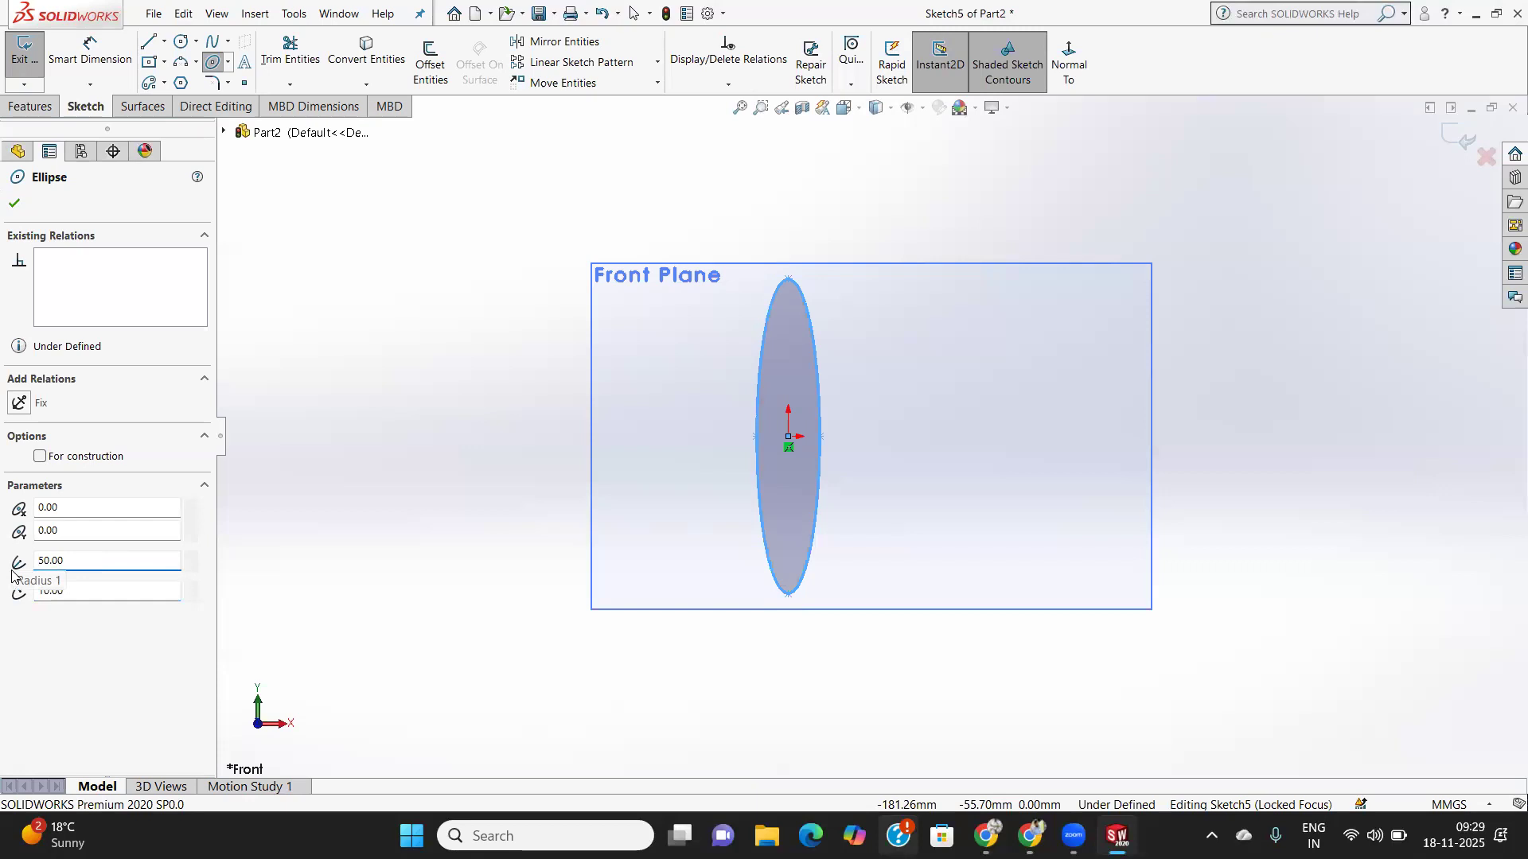
{"action": "left_click", "coordinate": [14, 205]}
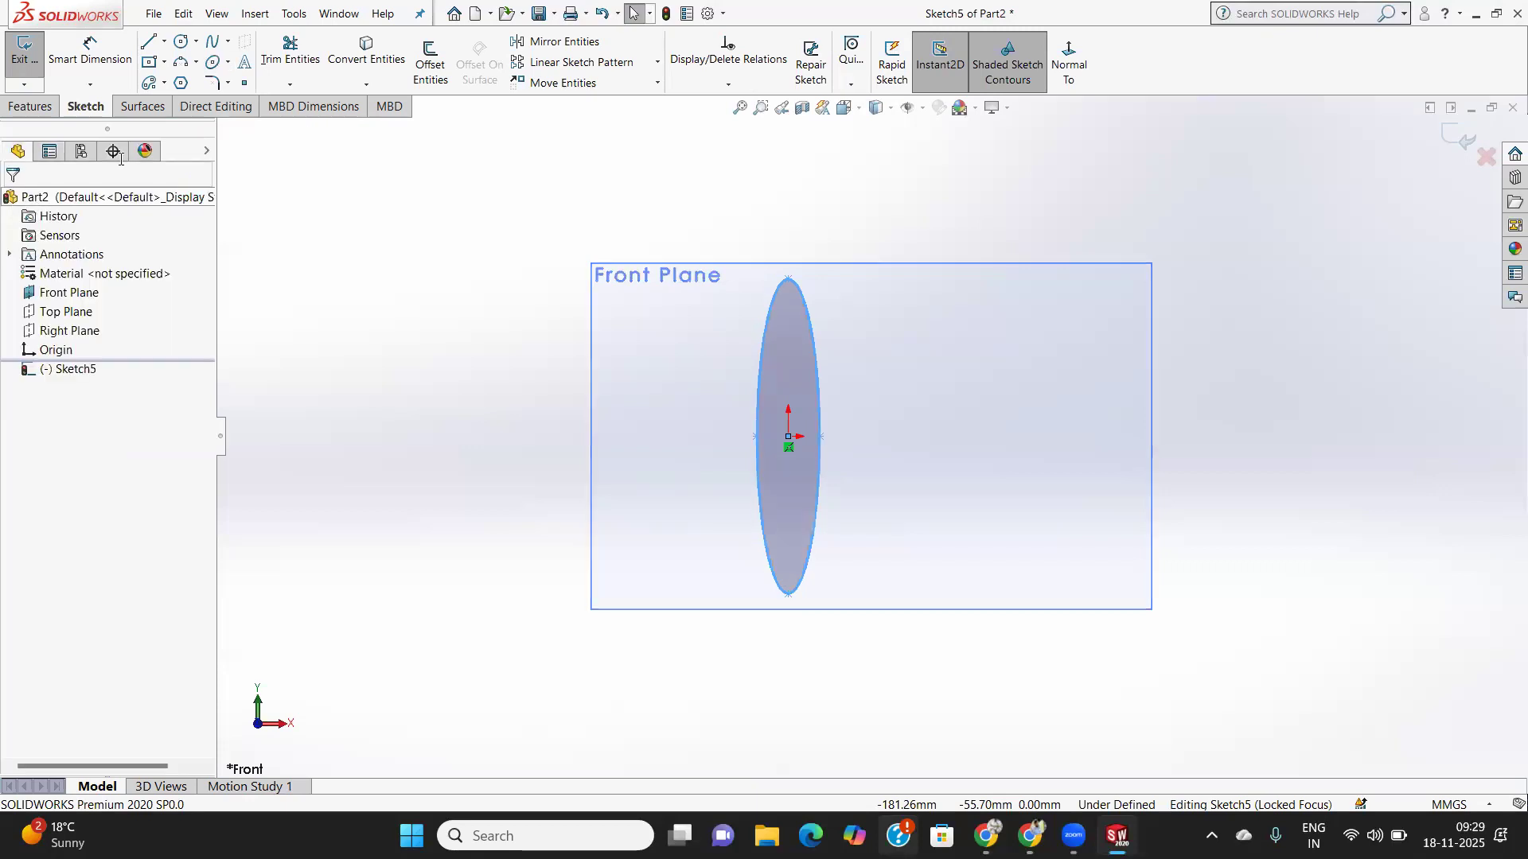
- Draw a vertical centerline to the right of the ellipse, from near the top to the bottom edge
{"action": "left_click", "coordinate": [166, 45]}
{"action": "left_click", "coordinate": [177, 81]}
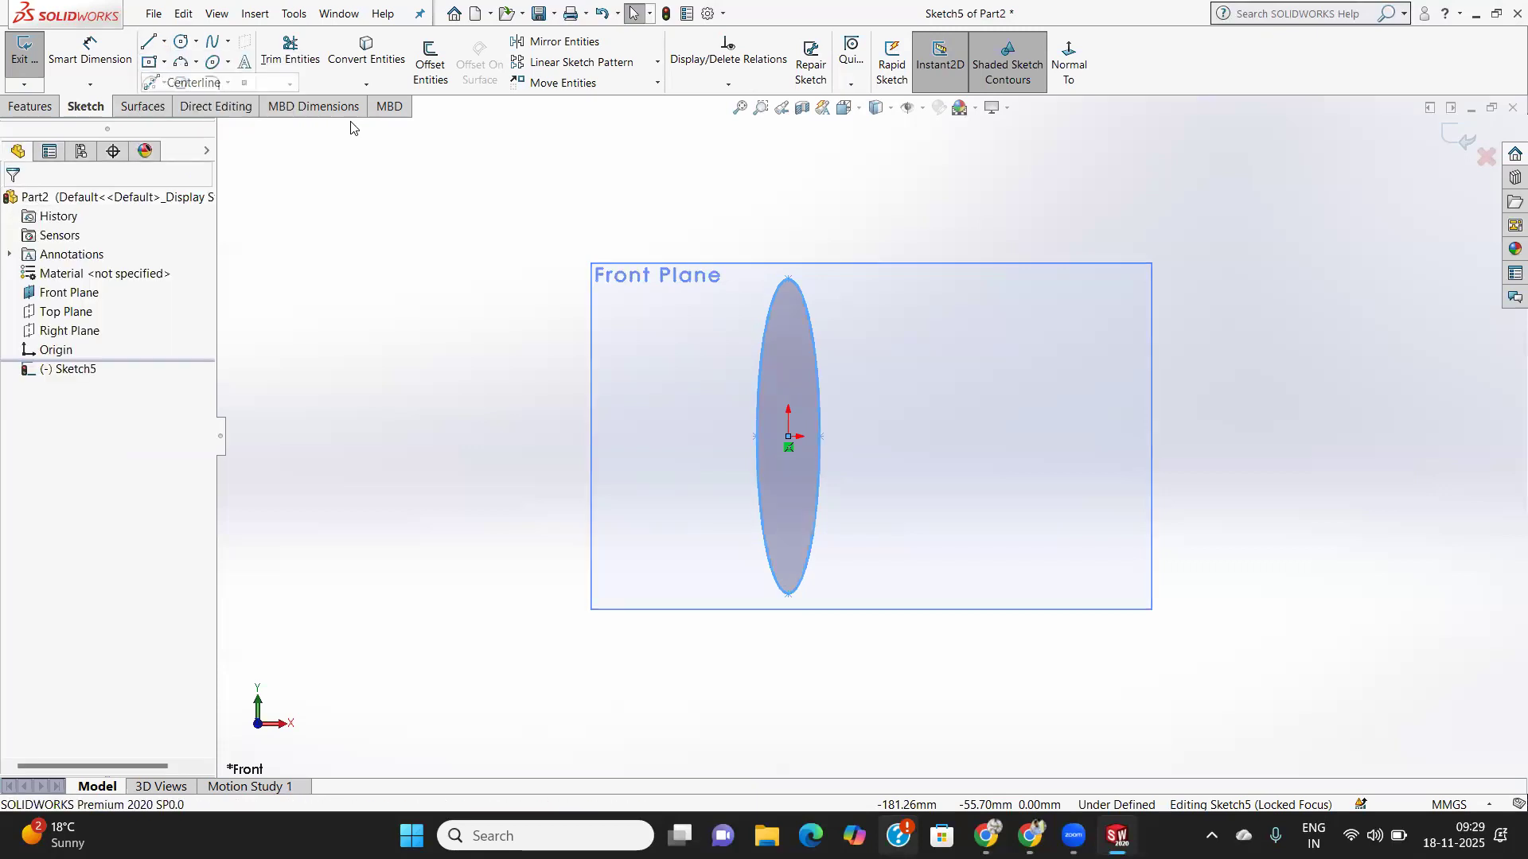
{"action": "left_click", "coordinate": [960, 280]}
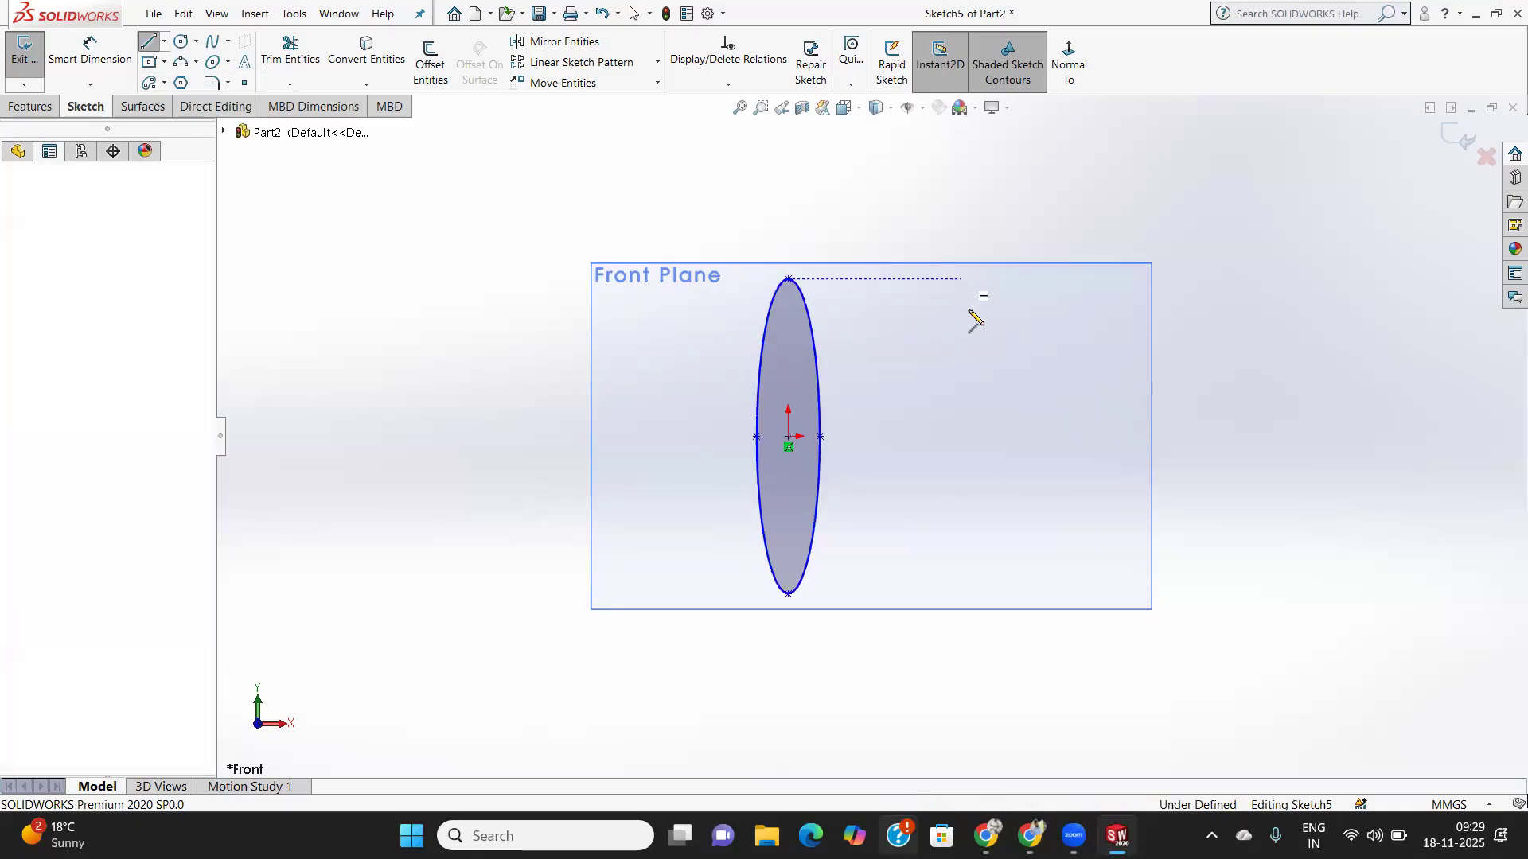
{"action": "left_click", "coordinate": [960, 593]}
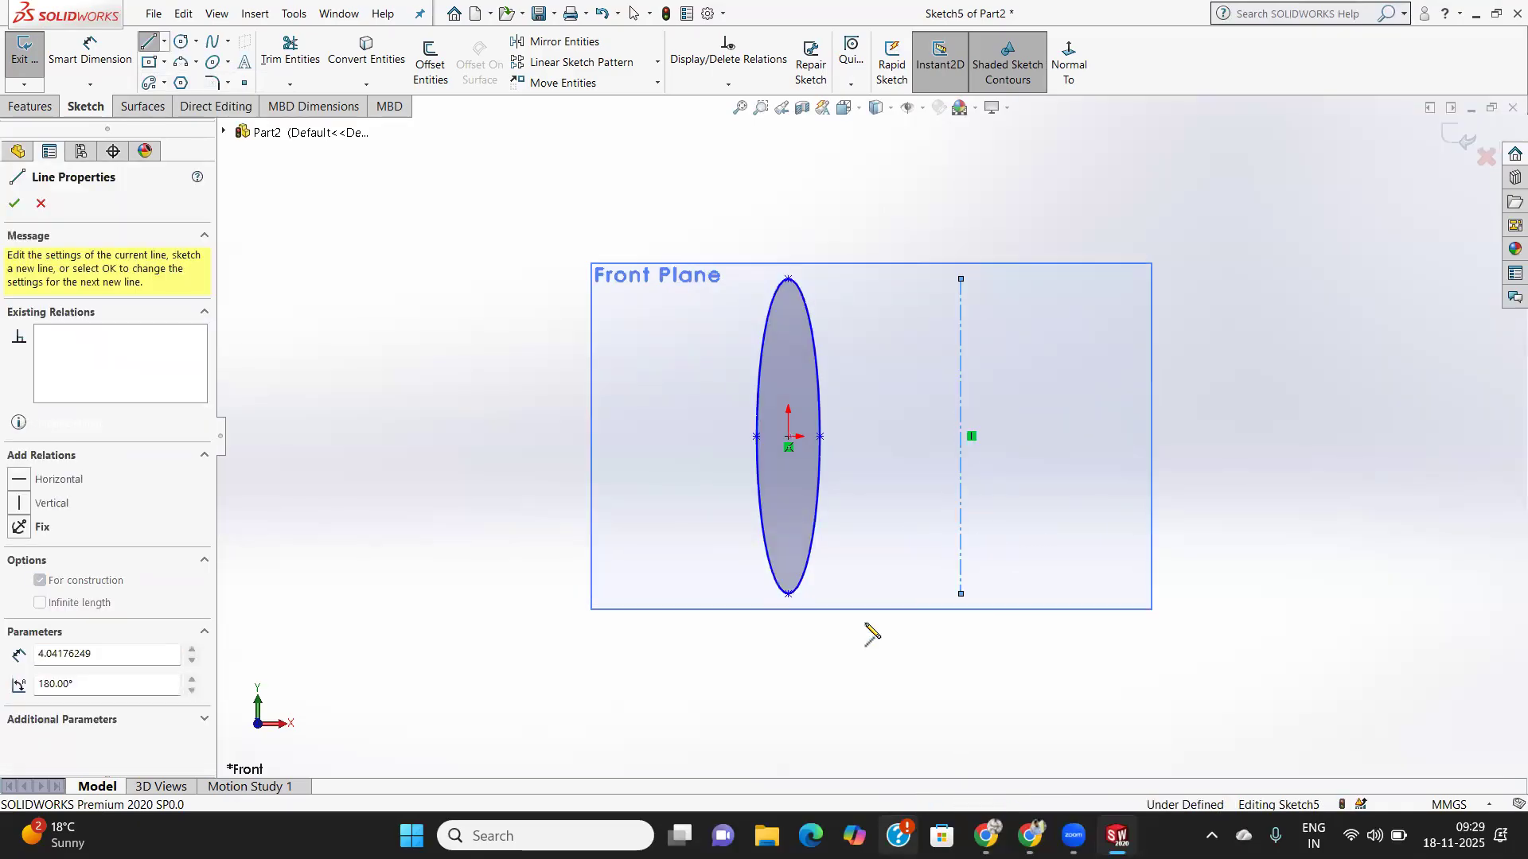
{"action": "right_click", "coordinate": [835, 644]}
{"action": "left_click", "coordinate": [898, 677]}
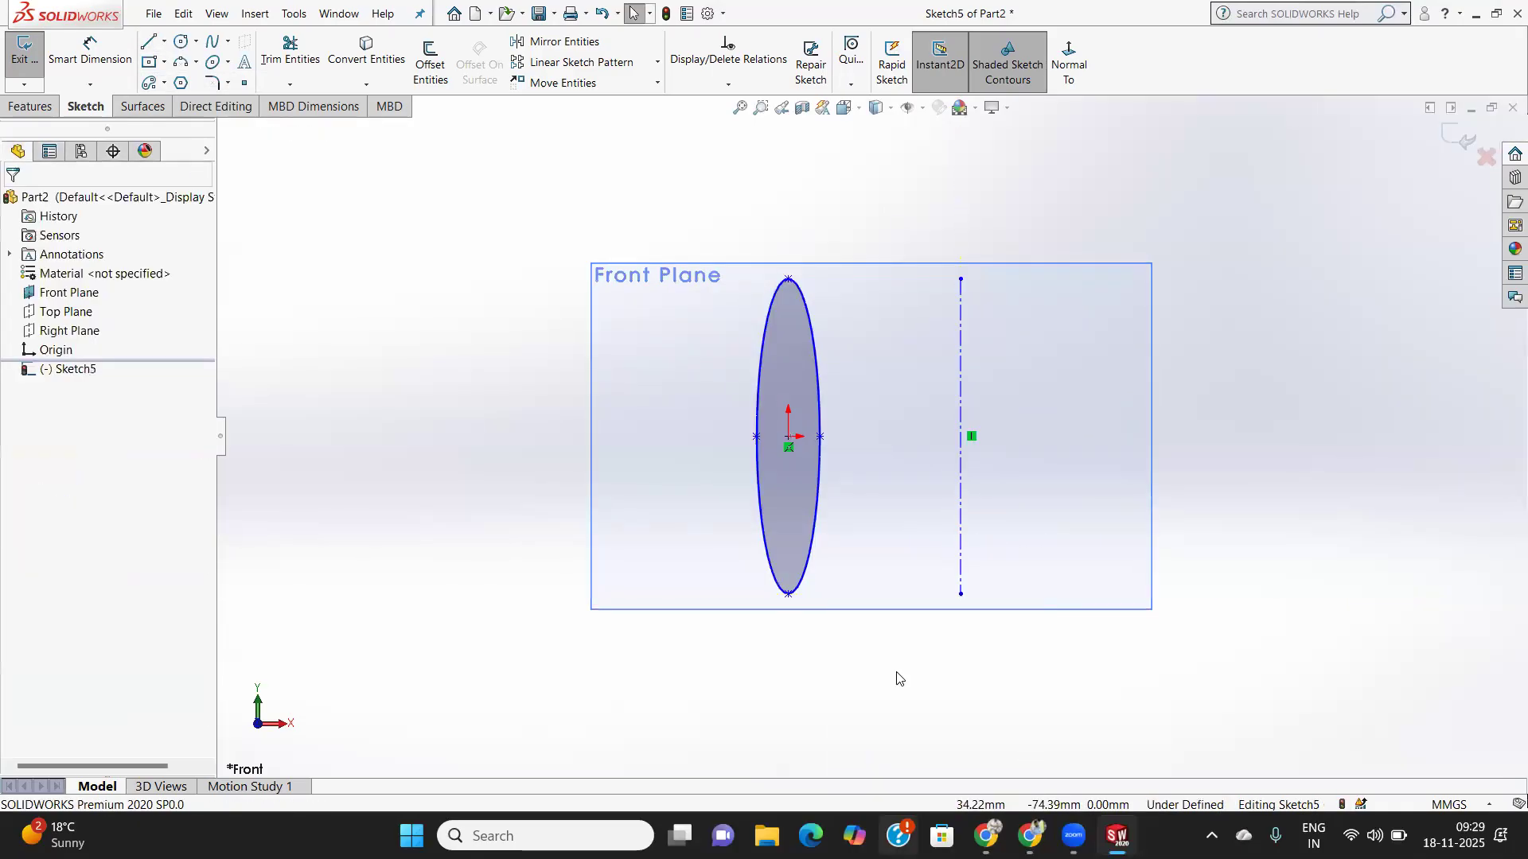
- Start a revolve of the ellipse sketch and orbit to inspect the ring preview
{"action": "left_click", "coordinate": [32, 107]}
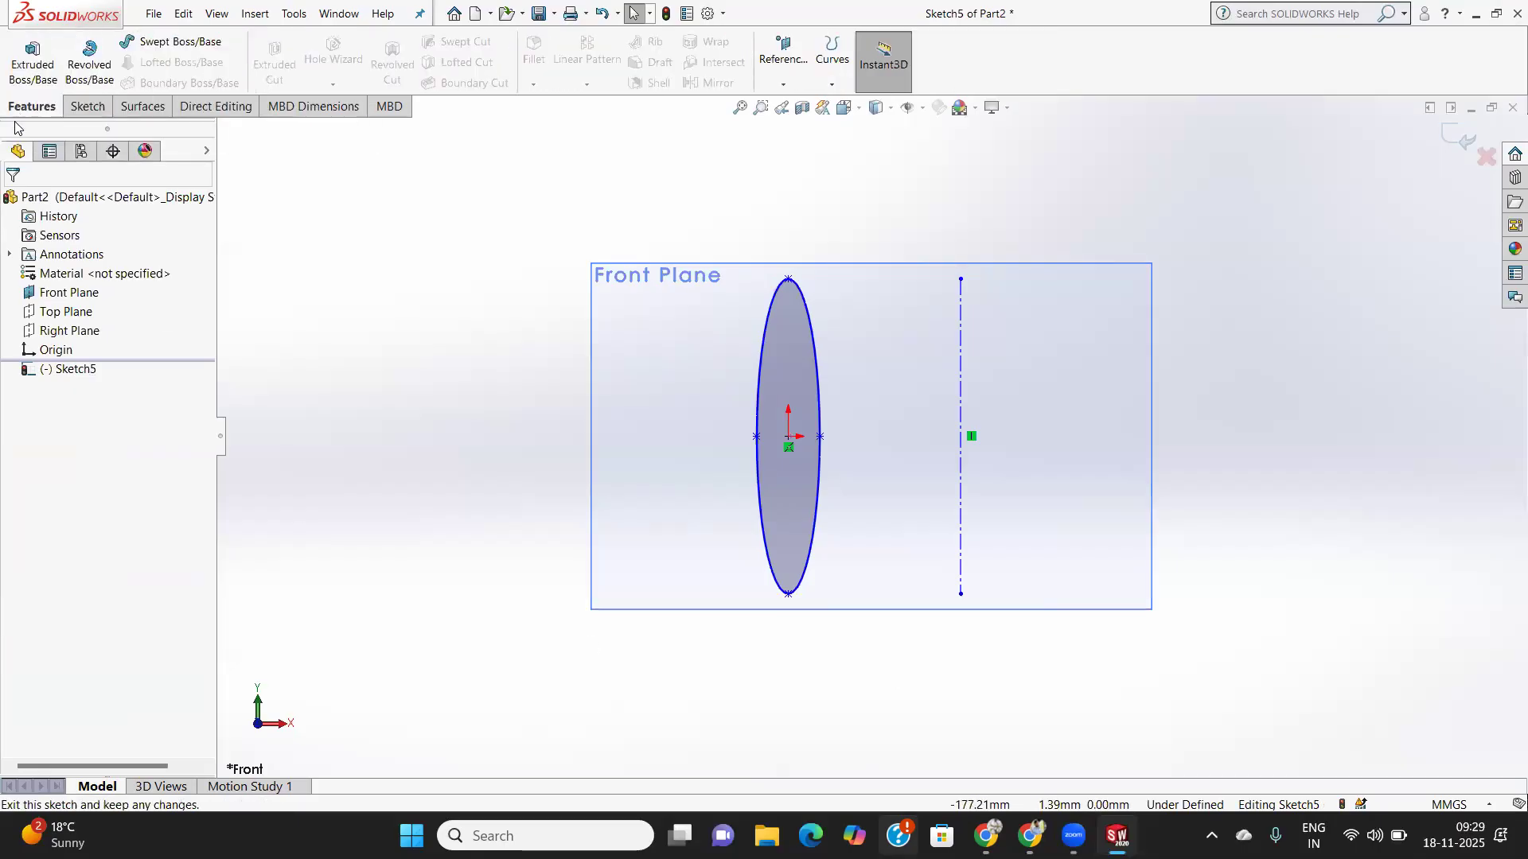
{"action": "left_click", "coordinate": [82, 70]}
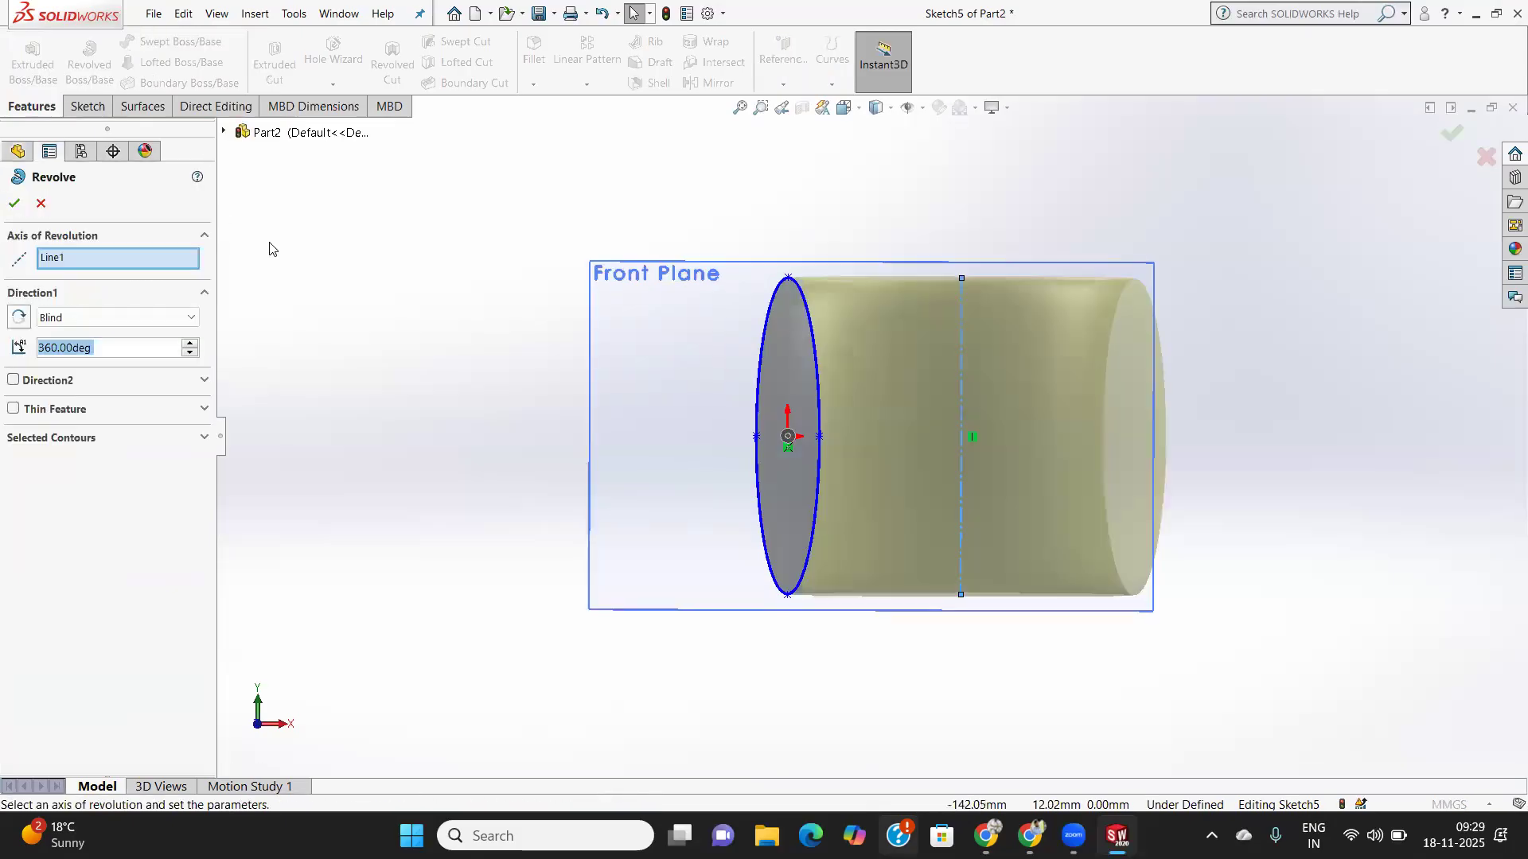
{"action": "mouse_move", "coordinate": [1164, 321]}
{"action": "middle_mouse_down"}
{"action": "mouse_move", "coordinate": [1149, 426]}
{"action": "mouse_move", "coordinate": [1119, 464]}
{"action": "mouse_move", "coordinate": [1067, 460]}
{"action": "mouse_move", "coordinate": [1059, 500]}
{"action": "mouse_move", "coordinate": [1135, 552]}
{"action": "mouse_move", "coordinate": [1289, 407]}
{"action": "mouse_move", "coordinate": [1255, 454]}
{"action": "middle_mouse_up"}
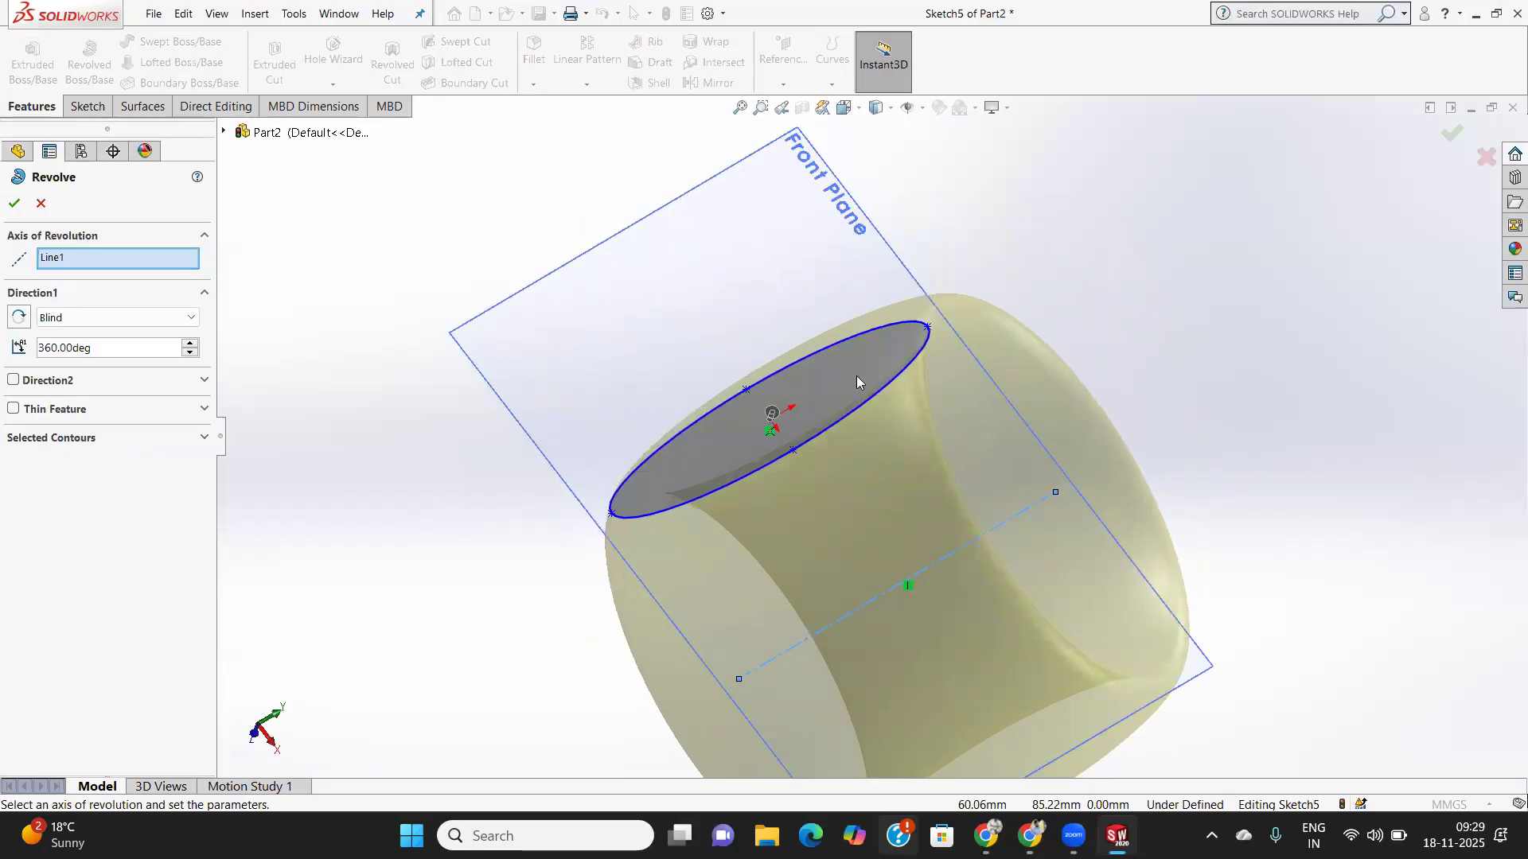
{"action": "scroll", "coordinate": [839, 377], "scroll_direction": "up", "scroll_amount": 3}
{"action": "scroll", "coordinate": [835, 380], "scroll_direction": "down", "scroll_amount": 4}
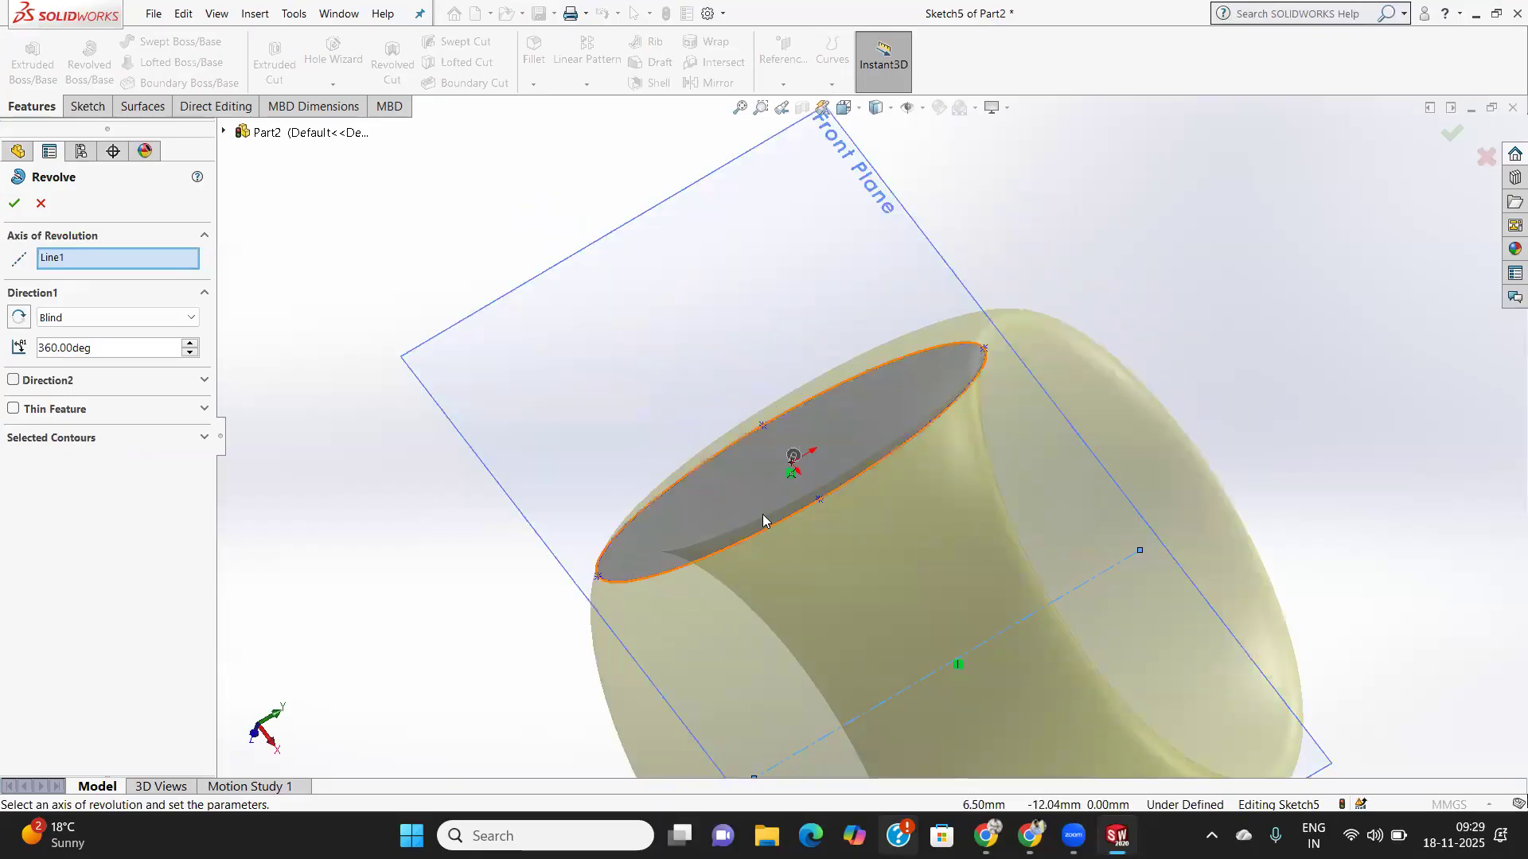
{"action": "mouse_move", "coordinate": [1009, 518]}
{"action": "middle_mouse_down"}
{"action": "mouse_move", "coordinate": [880, 562]}
{"action": "mouse_move", "coordinate": [941, 617]}
{"action": "mouse_move", "coordinate": [1011, 596]}
{"action": "mouse_move", "coordinate": [880, 552]}
{"action": "mouse_move", "coordinate": [893, 487]}
{"action": "mouse_move", "coordinate": [940, 501]}
{"action": "mouse_move", "coordinate": [896, 501]}
{"action": "middle_mouse_up"}
{"action": "scroll", "coordinate": [964, 568], "scroll_direction": "up", "scroll_amount": 5}
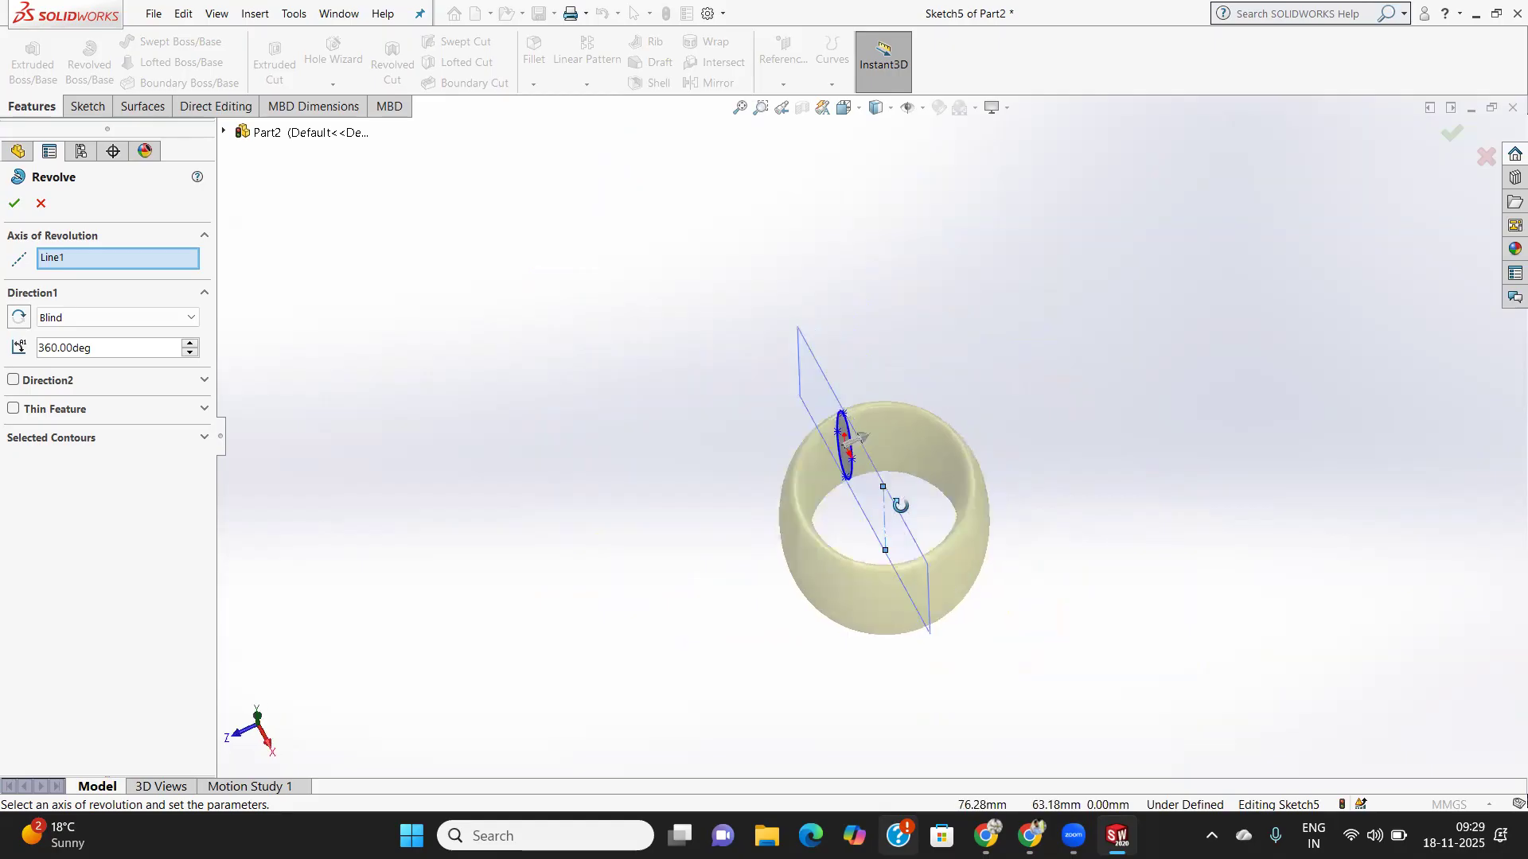
- Try a 25° second direction, switch it off, and accept the 360° revolve about Line1
{"action": "left_click", "coordinate": [12, 381]}
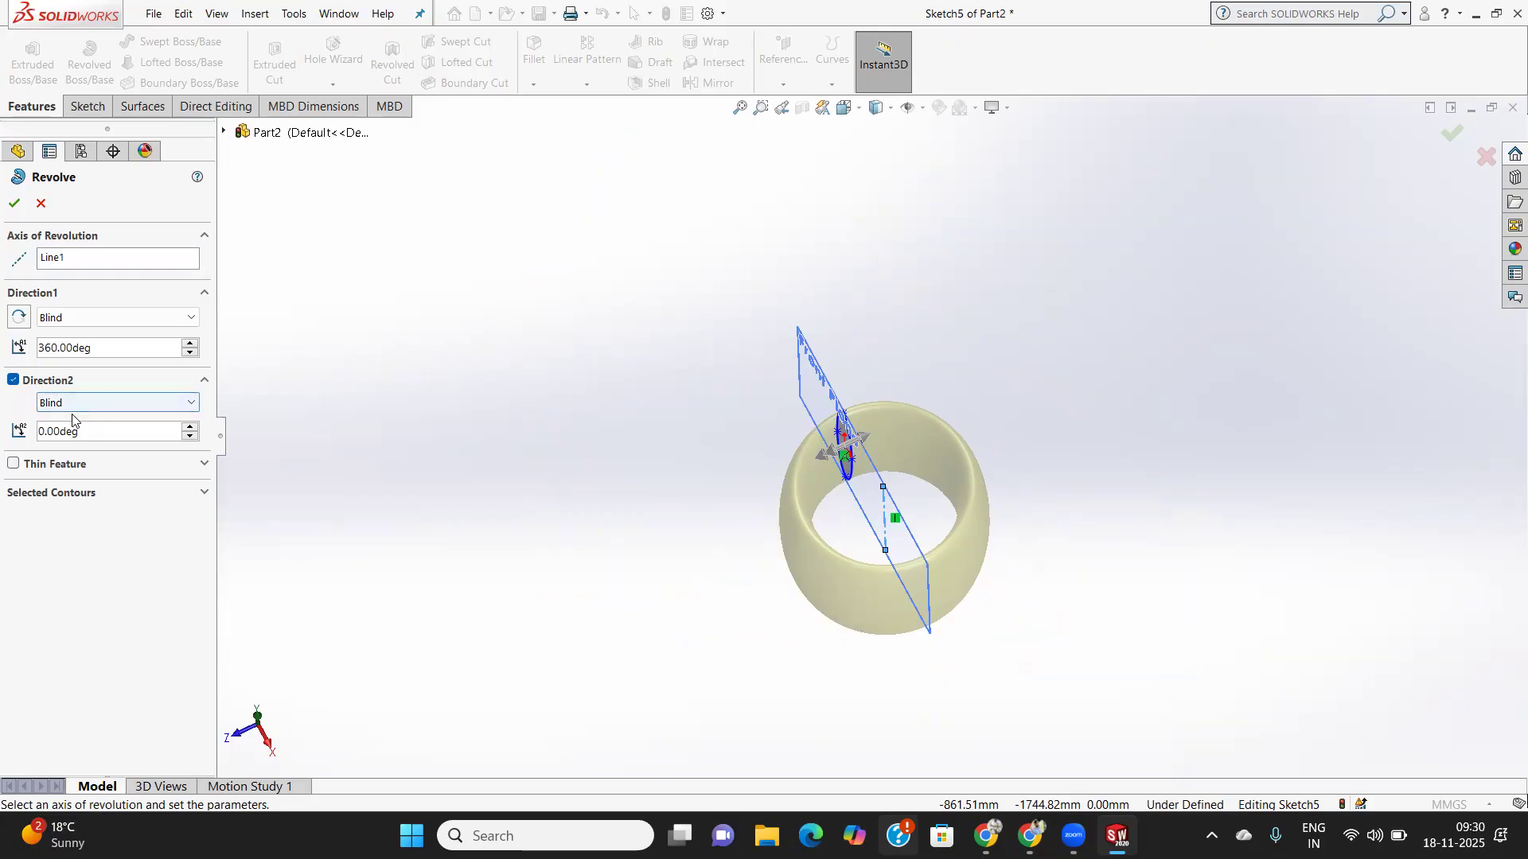
{"action": "left_click_drag", "start_coordinate": [84, 433], "coordinate": [8, 432]}
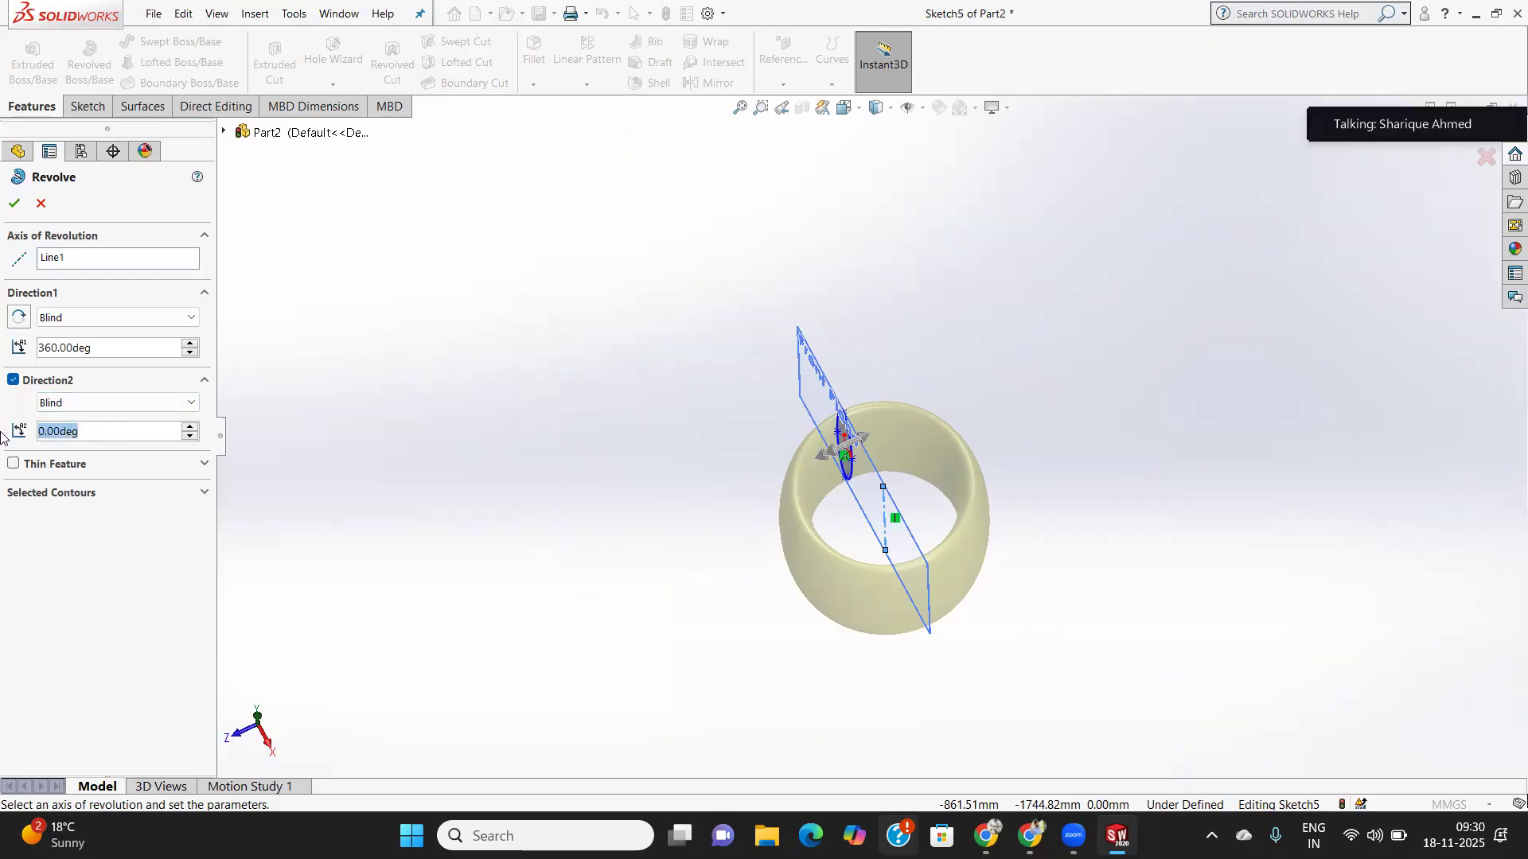
{"action": "type", "text": "25"}
{"action": "key", "text": "Return"}
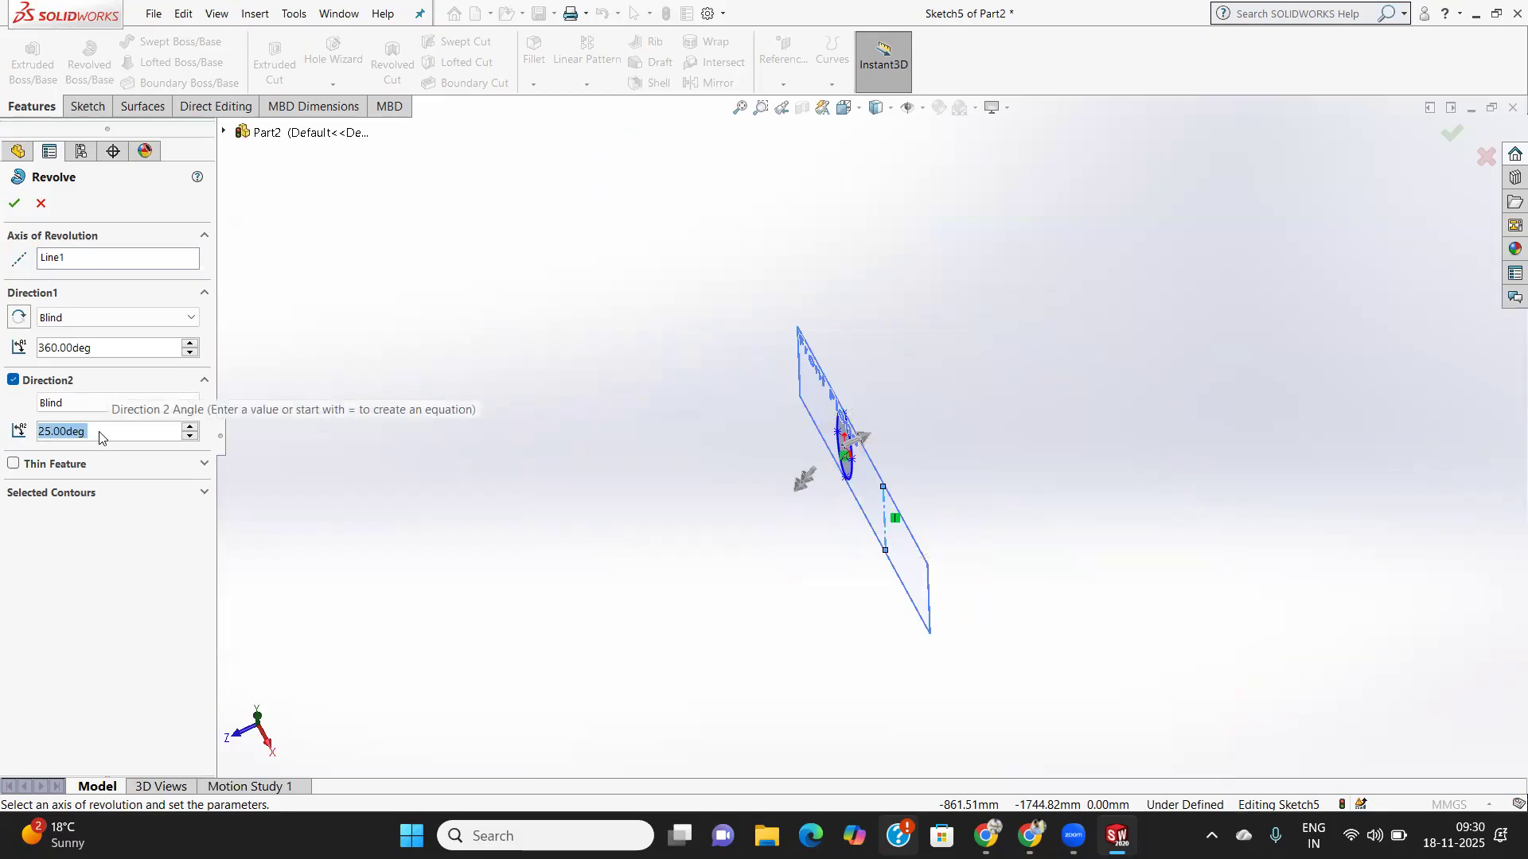
{"action": "left_click", "coordinate": [13, 379]}
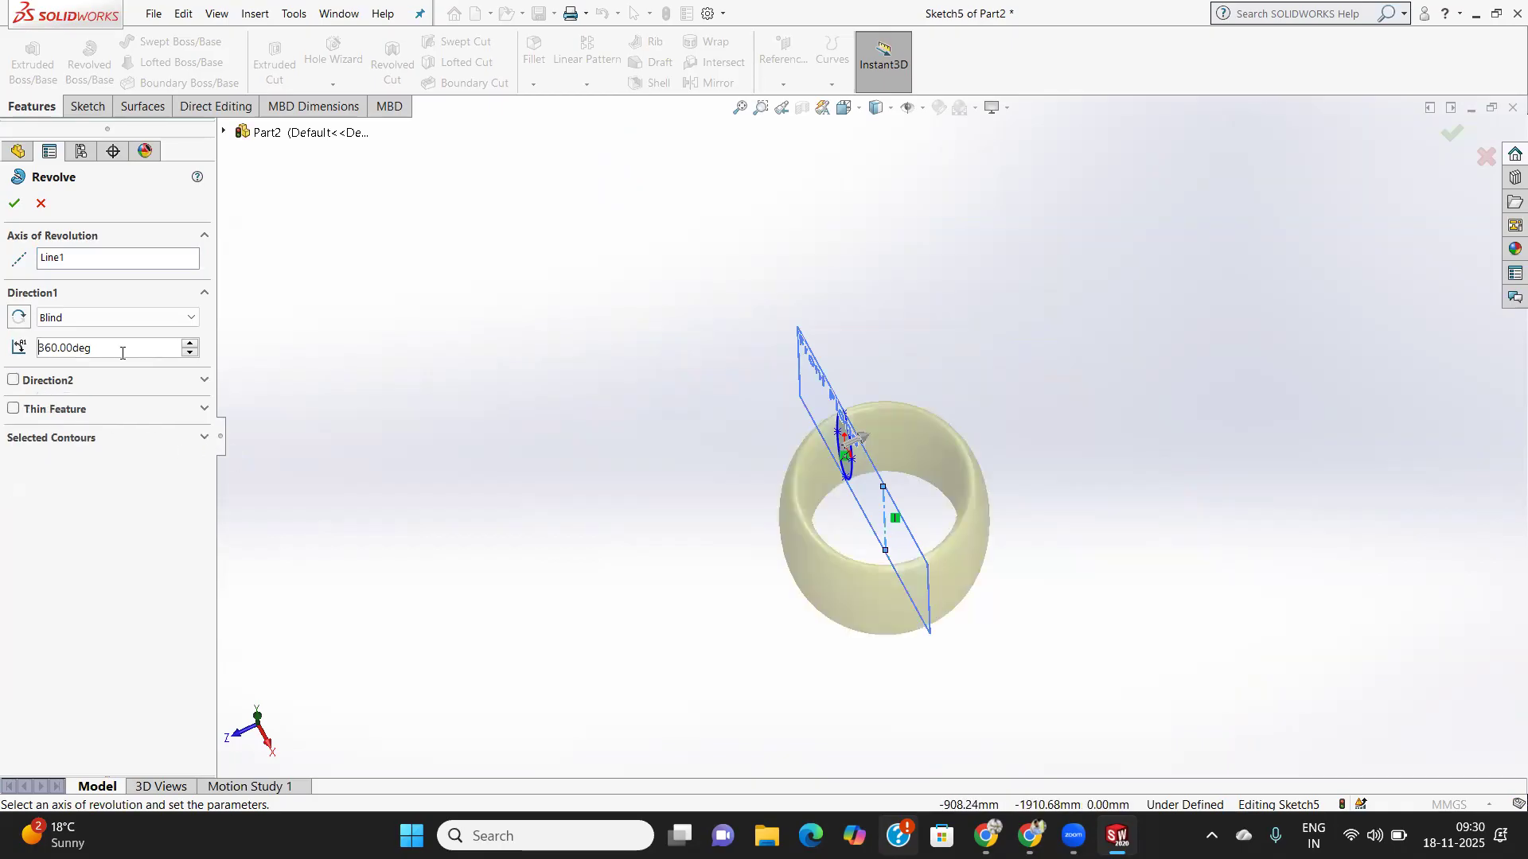
{"action": "left_click", "coordinate": [14, 203]}
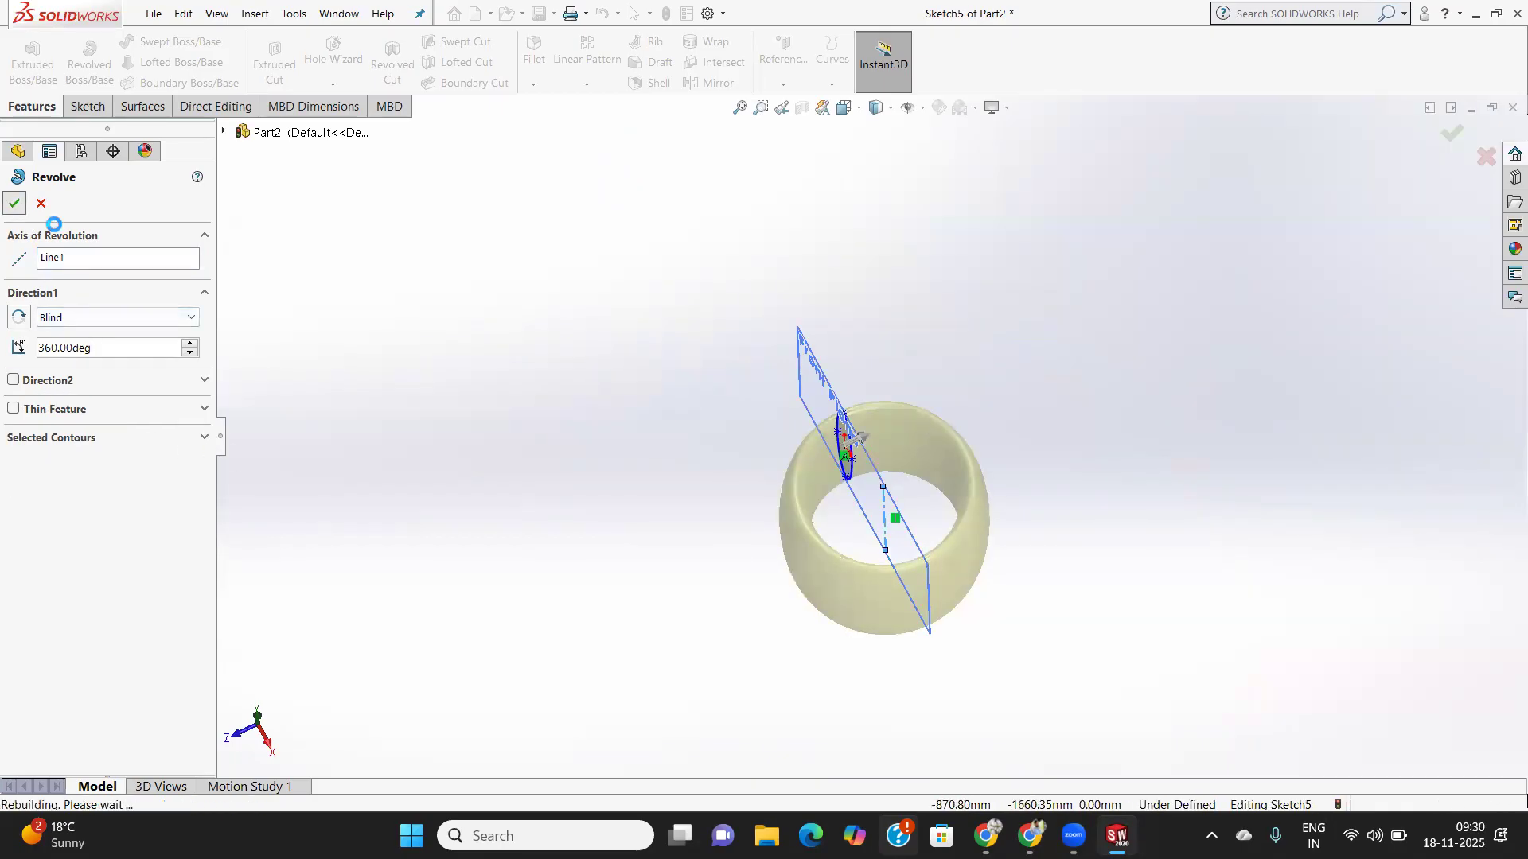
{"action": "middle_click_drag", "start_coordinate": [899, 542], "coordinate": [904, 610]}
{"action": "scroll", "coordinate": [912, 563], "scroll_direction": "up", "scroll_amount": 4}
{"action": "scroll", "coordinate": [897, 490], "scroll_direction": "down", "scroll_amount": 8}
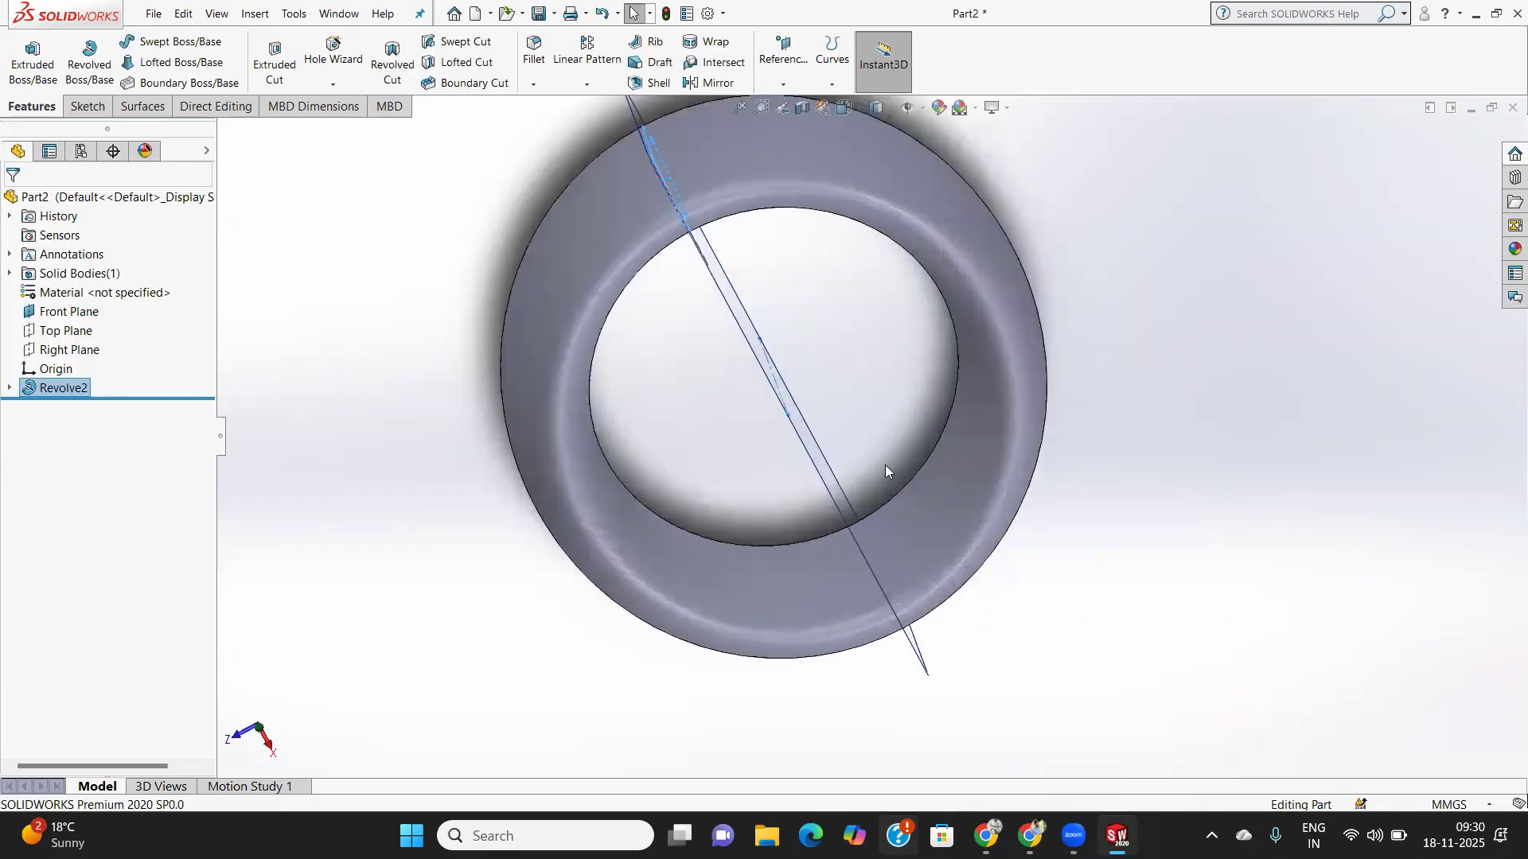
{"action": "scroll", "coordinate": [818, 273], "scroll_direction": "up", "scroll_amount": 2}
{"action": "mouse_move", "coordinate": [819, 273]}
{"action": "middle_mouse_down"}
{"action": "mouse_move", "coordinate": [897, 239]}
{"action": "mouse_move", "coordinate": [944, 228]}
{"action": "mouse_move", "coordinate": [962, 242]}
{"action": "mouse_move", "coordinate": [747, 279]}
{"action": "mouse_move", "coordinate": [747, 298]}
{"action": "mouse_move", "coordinate": [826, 277]}
{"action": "mouse_move", "coordinate": [826, 324]}
{"action": "mouse_move", "coordinate": [845, 261]}
{"action": "mouse_move", "coordinate": [835, 225]}
{"action": "mouse_move", "coordinate": [812, 297]}
{"action": "middle_mouse_up"}
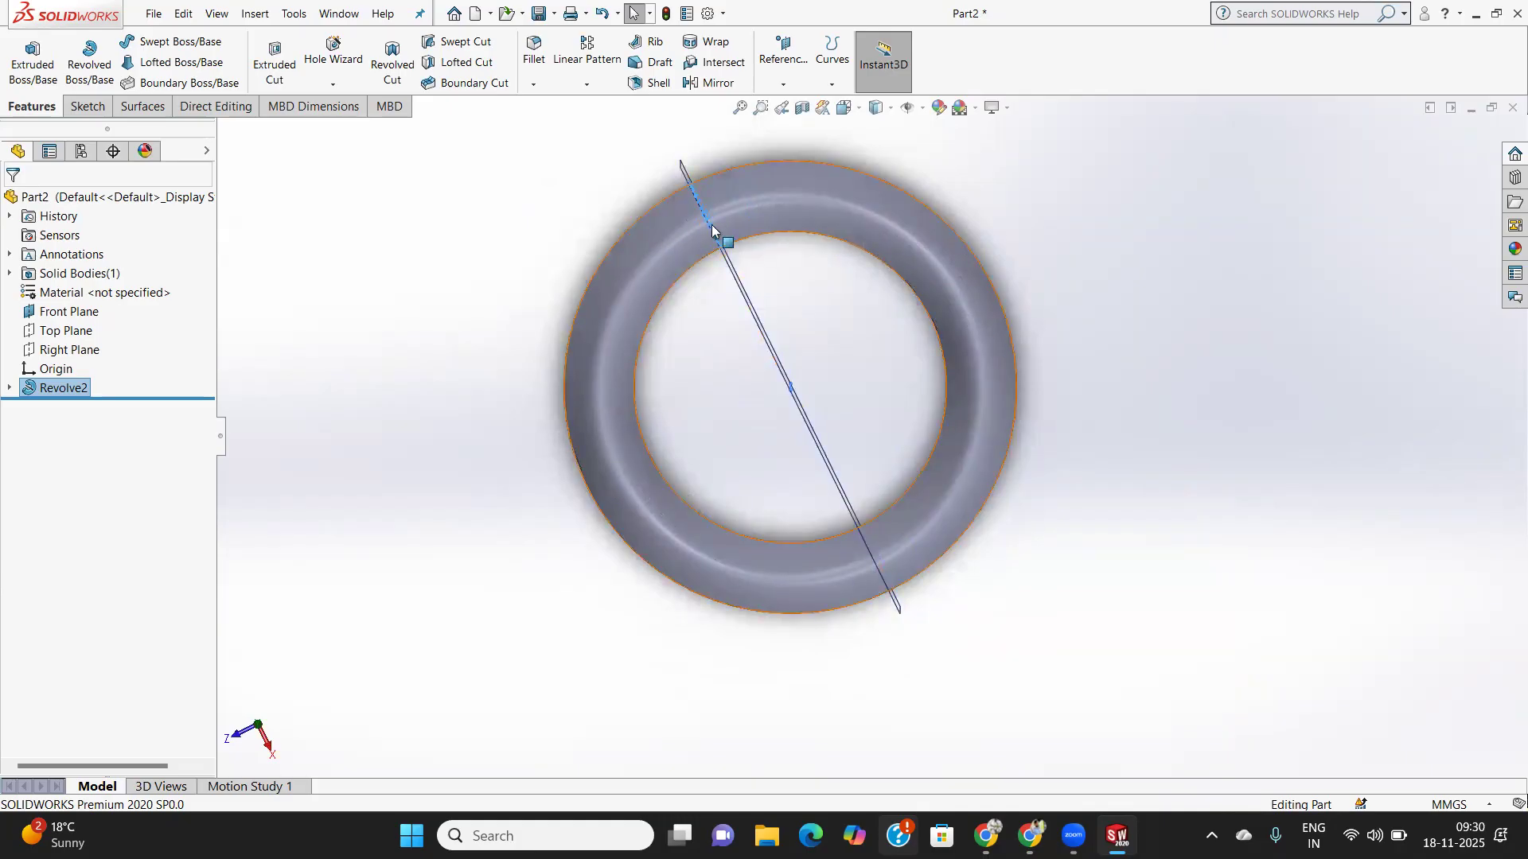
{"action": "middle_click_drag", "start_coordinate": [703, 361], "coordinate": [938, 366]}
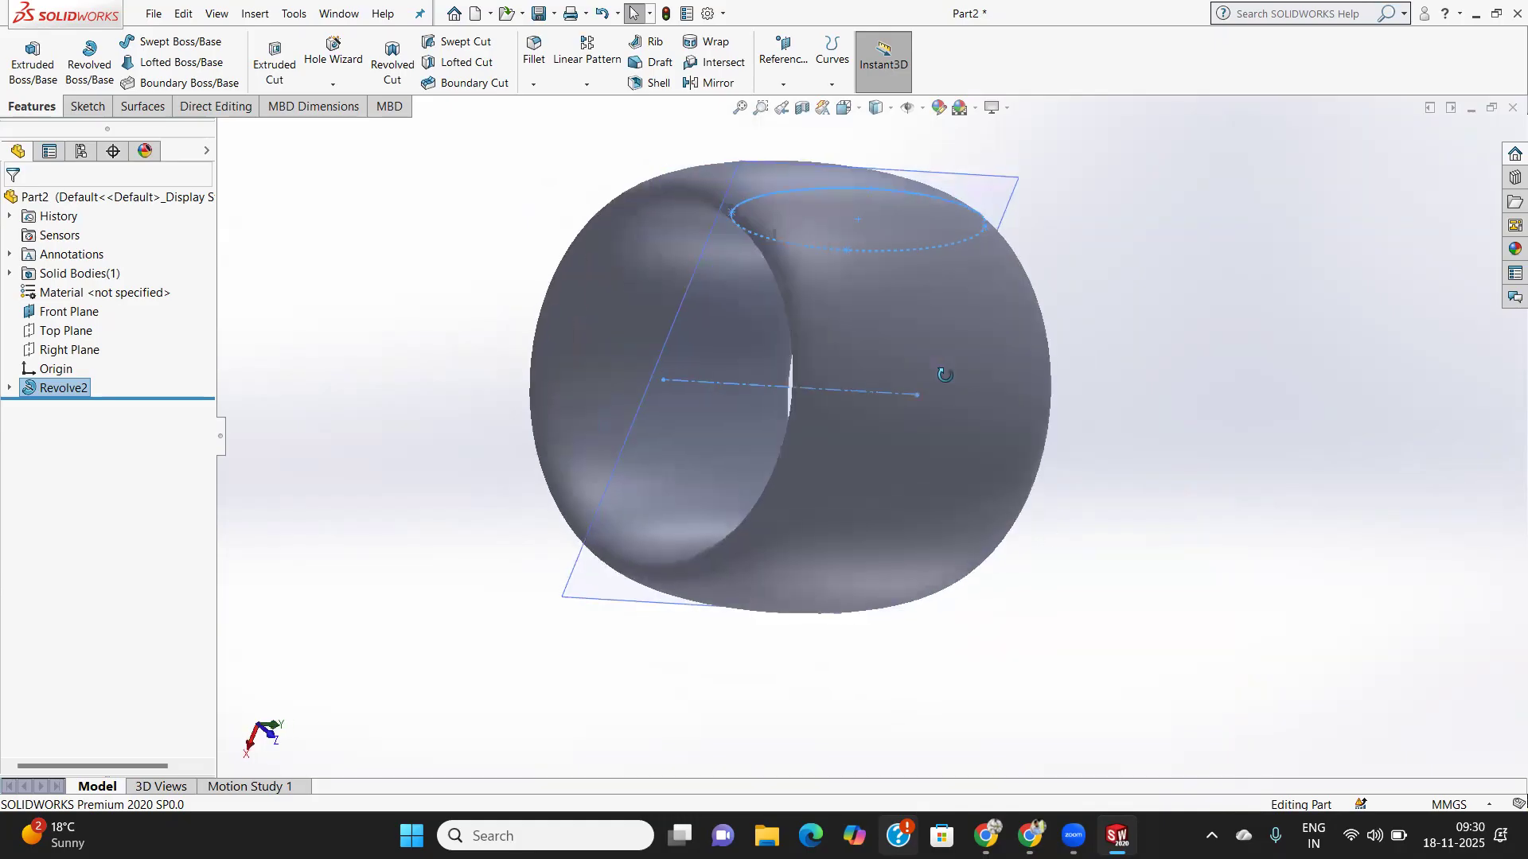
{"action": "middle_click_drag", "start_coordinate": [623, 344], "coordinate": [944, 412]}
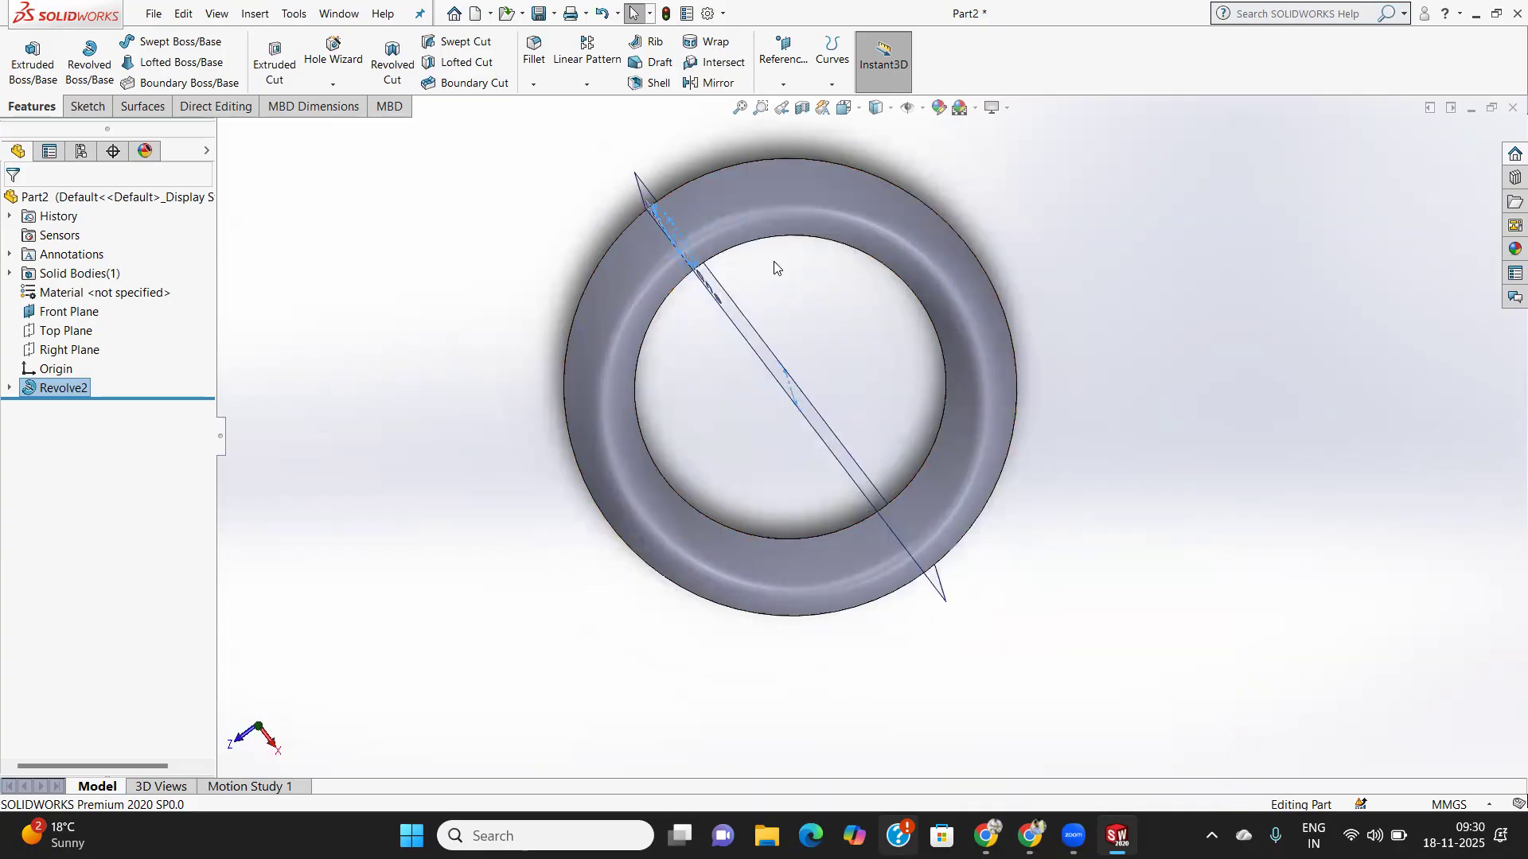
{"action": "middle_click_drag", "start_coordinate": [750, 270], "coordinate": [760, 270]}
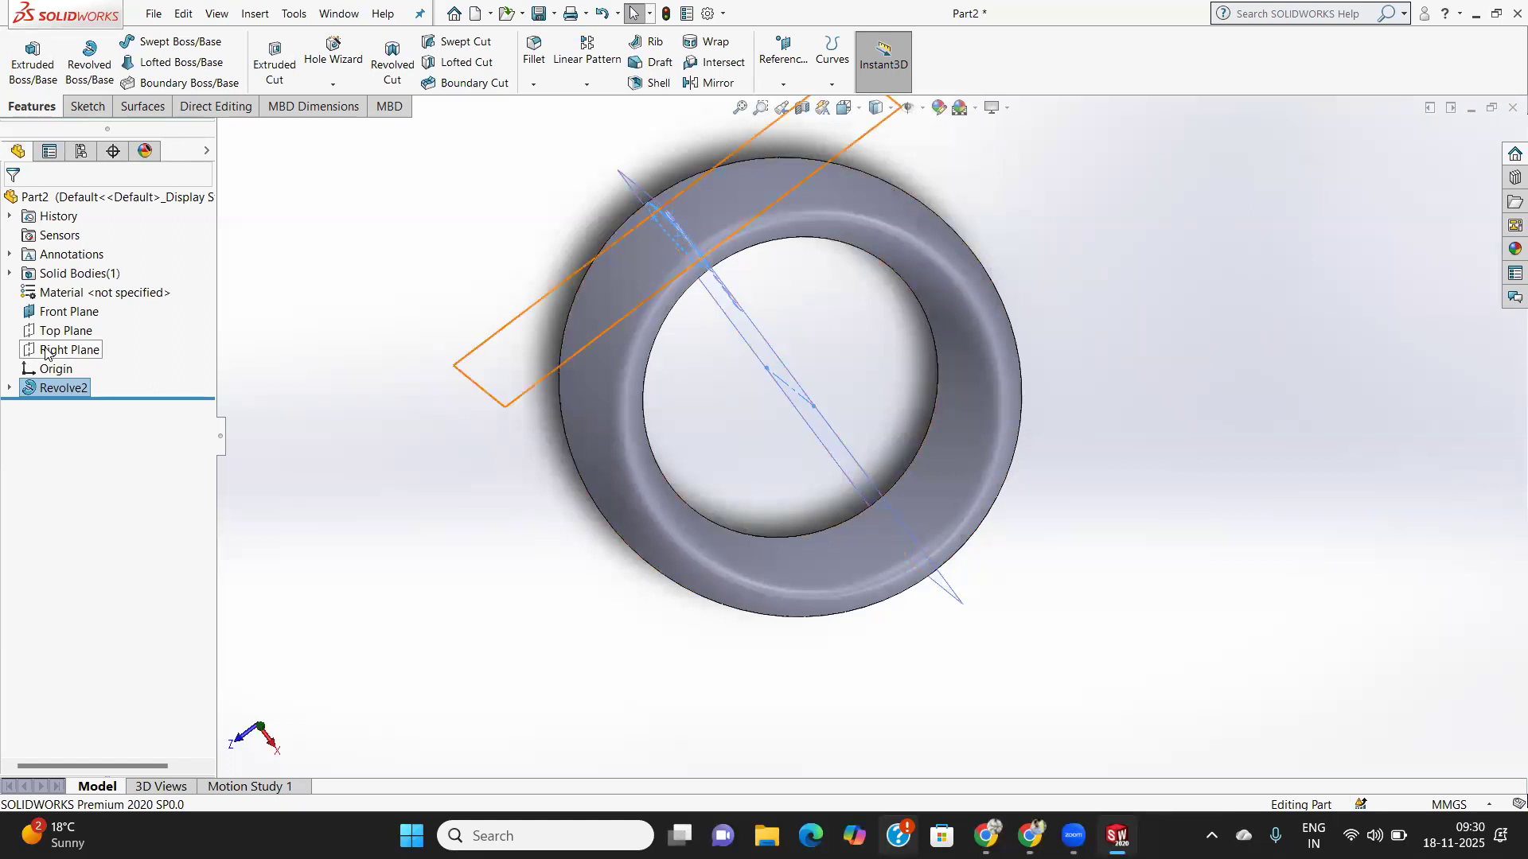
{"action": "middle_click_drag", "start_coordinate": [684, 355], "coordinate": [751, 319]}
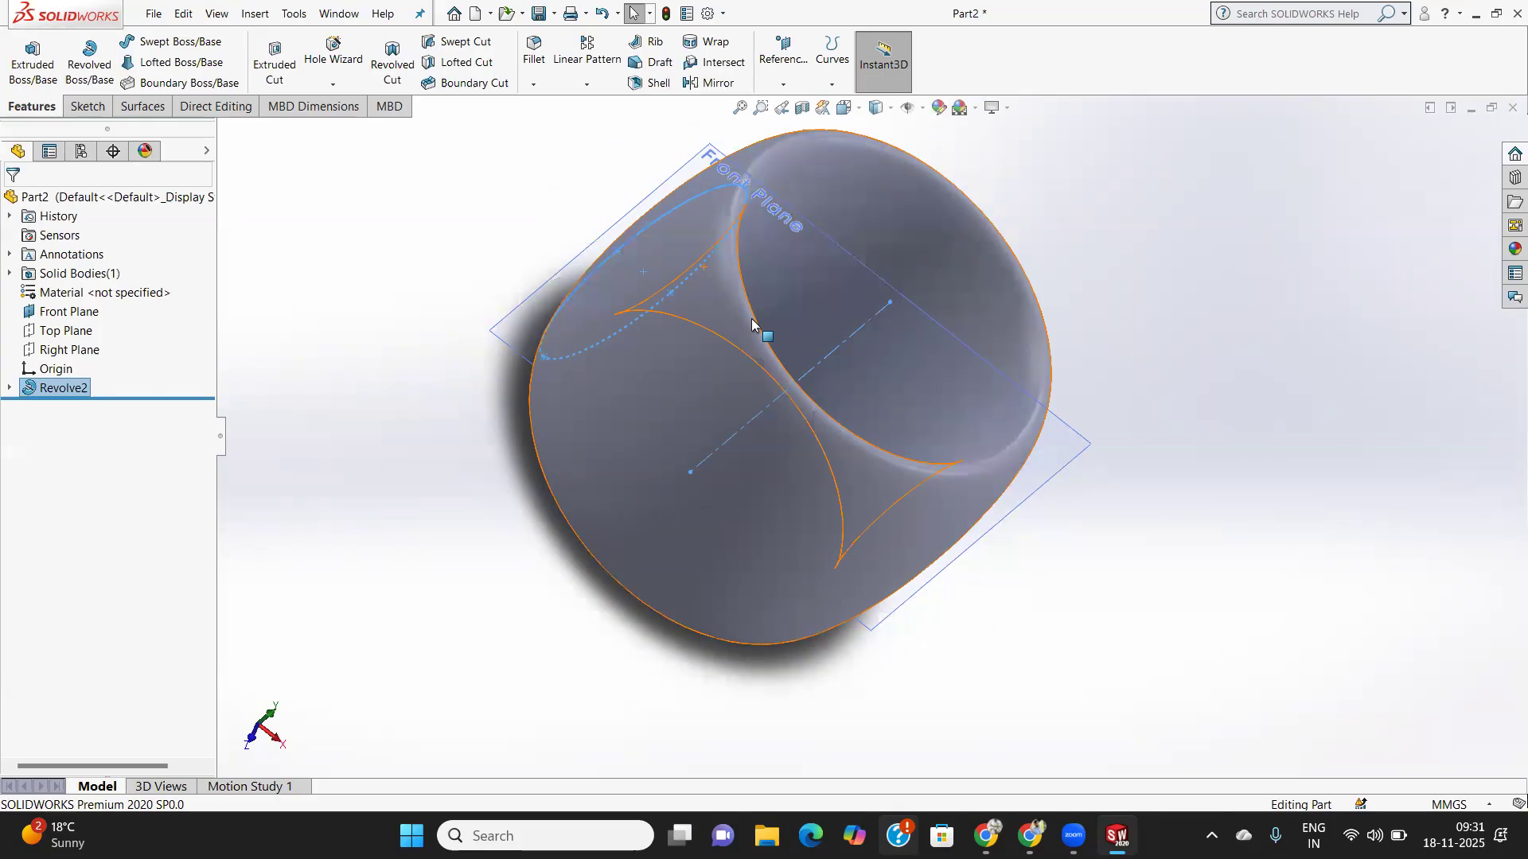
- Delete Revolve2 and then Sketch5 from the feature tree, confirming each deletion
{"action": "right_click", "coordinate": [48, 385]}
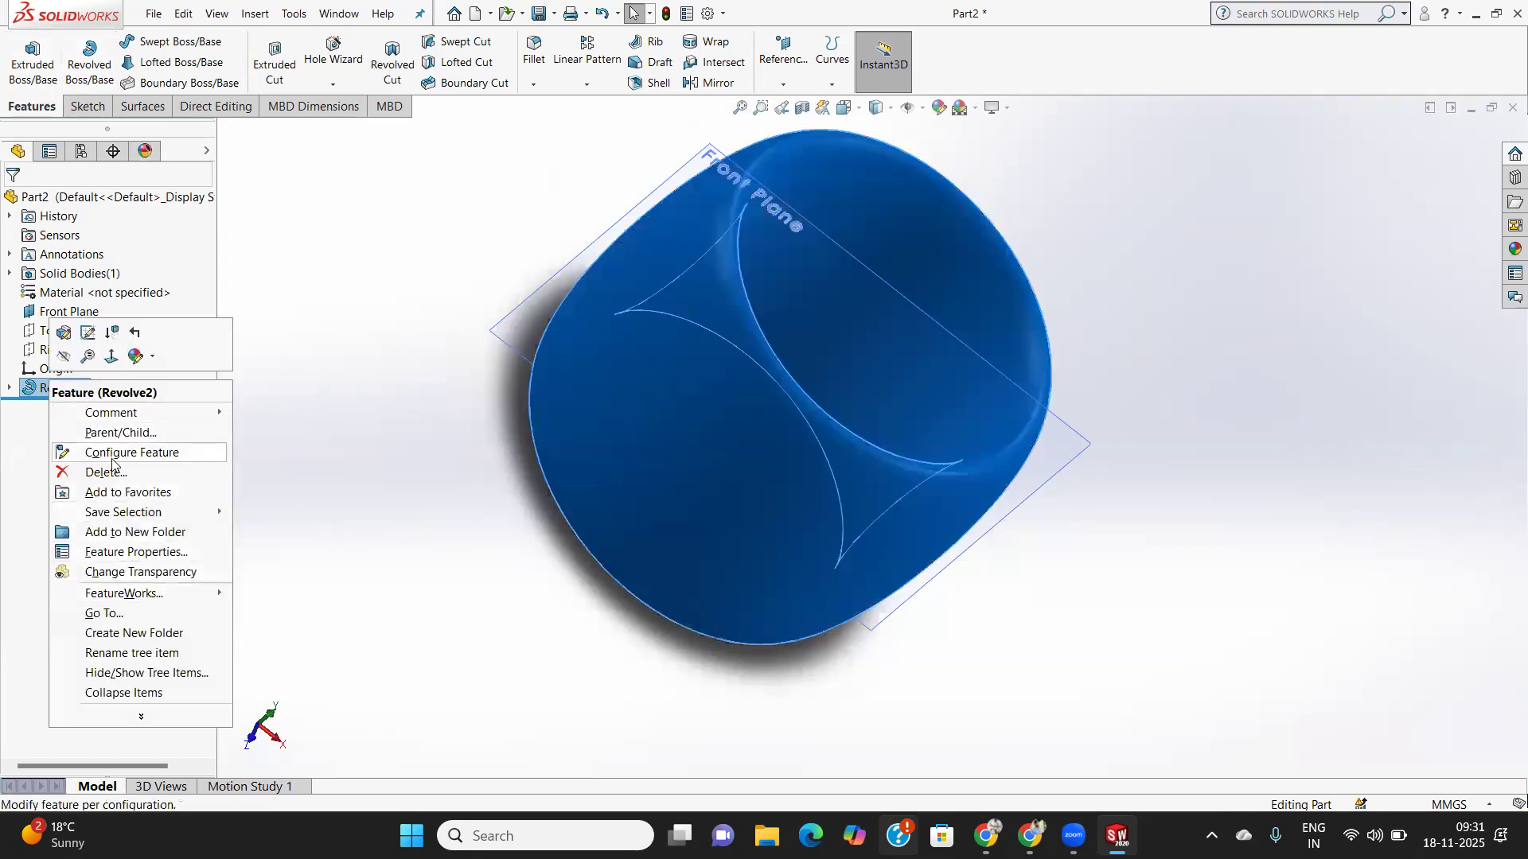
{"action": "left_click", "coordinate": [111, 472]}
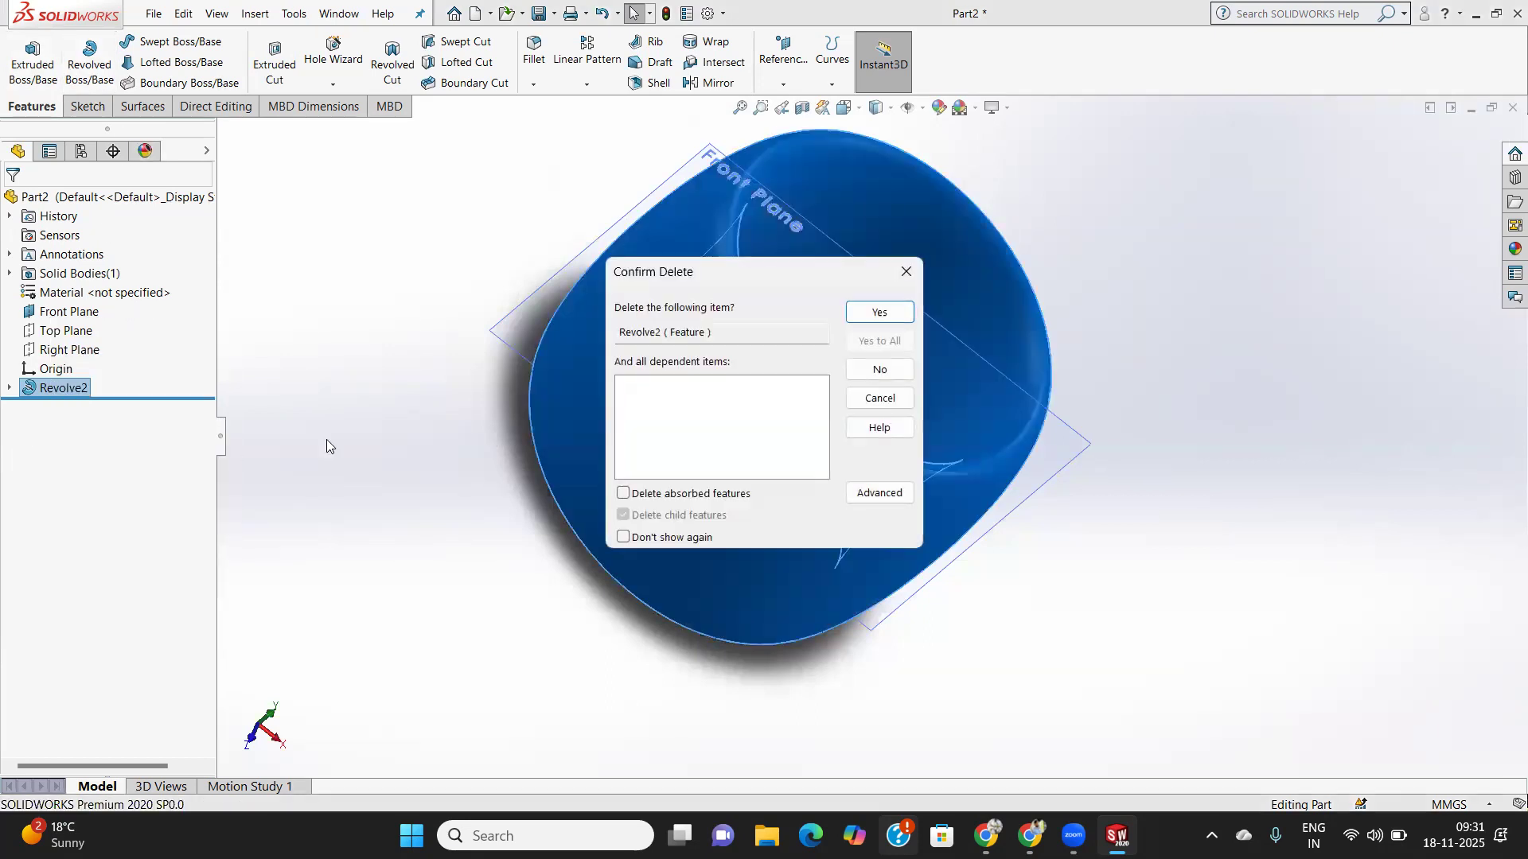
{"action": "left_click", "coordinate": [876, 313]}
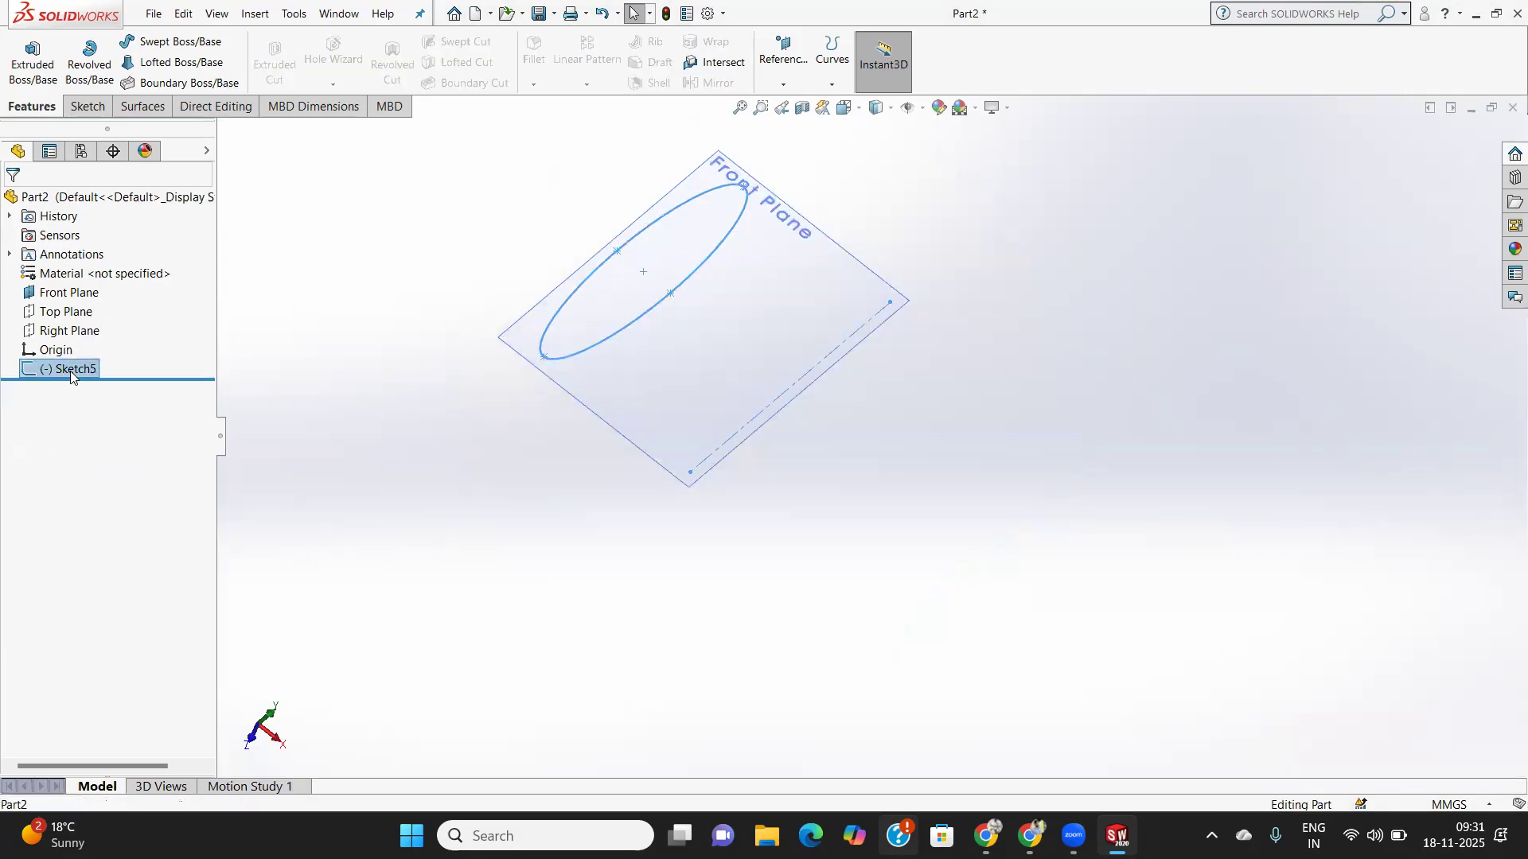
{"action": "right_click", "coordinate": [71, 371]}
{"action": "left_click", "coordinate": [127, 485]}
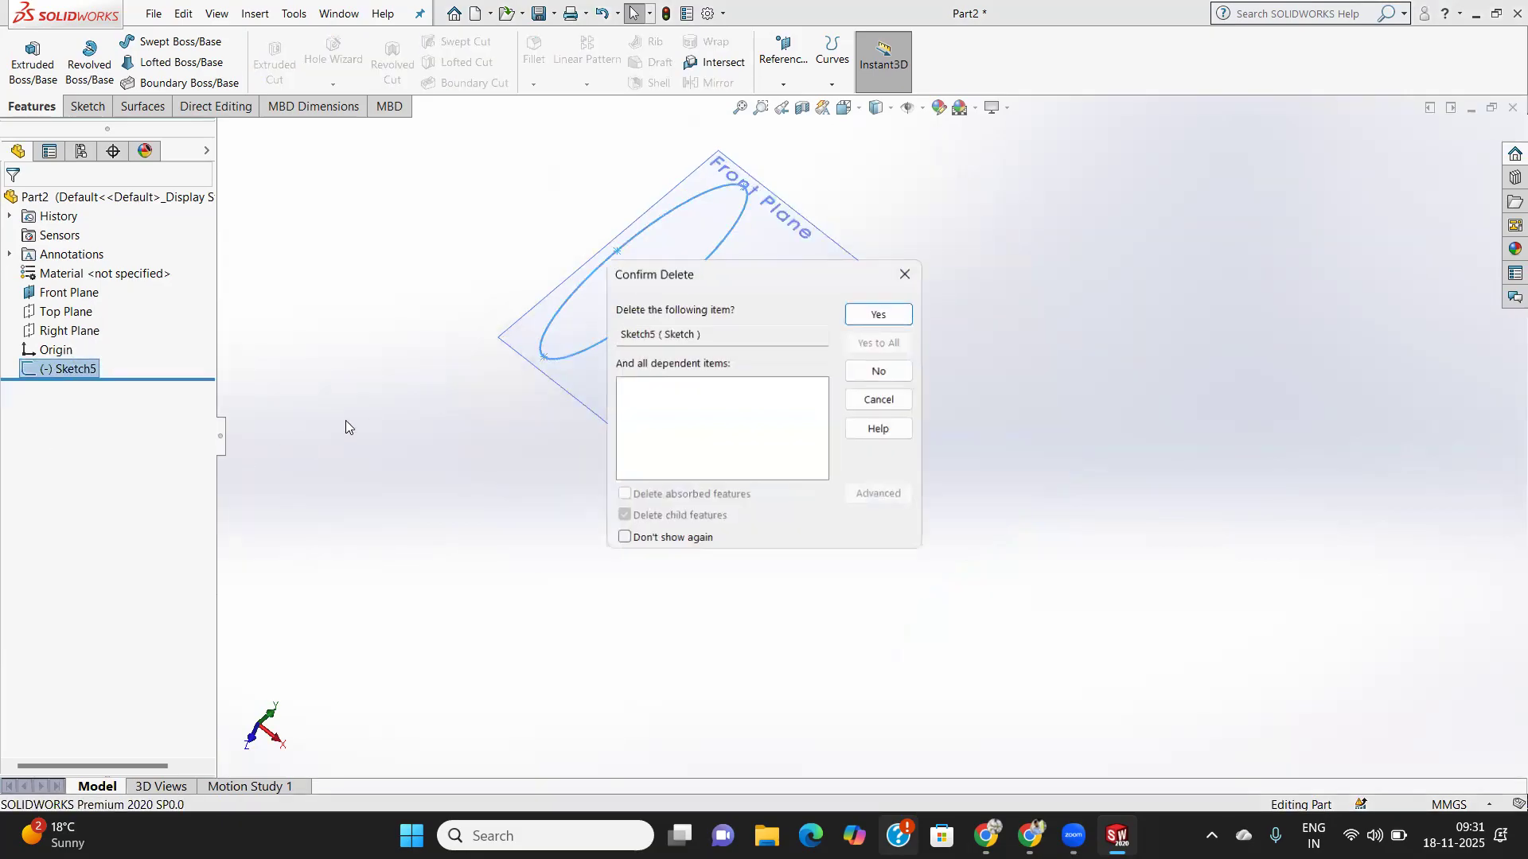
{"action": "left_click", "coordinate": [875, 317]}
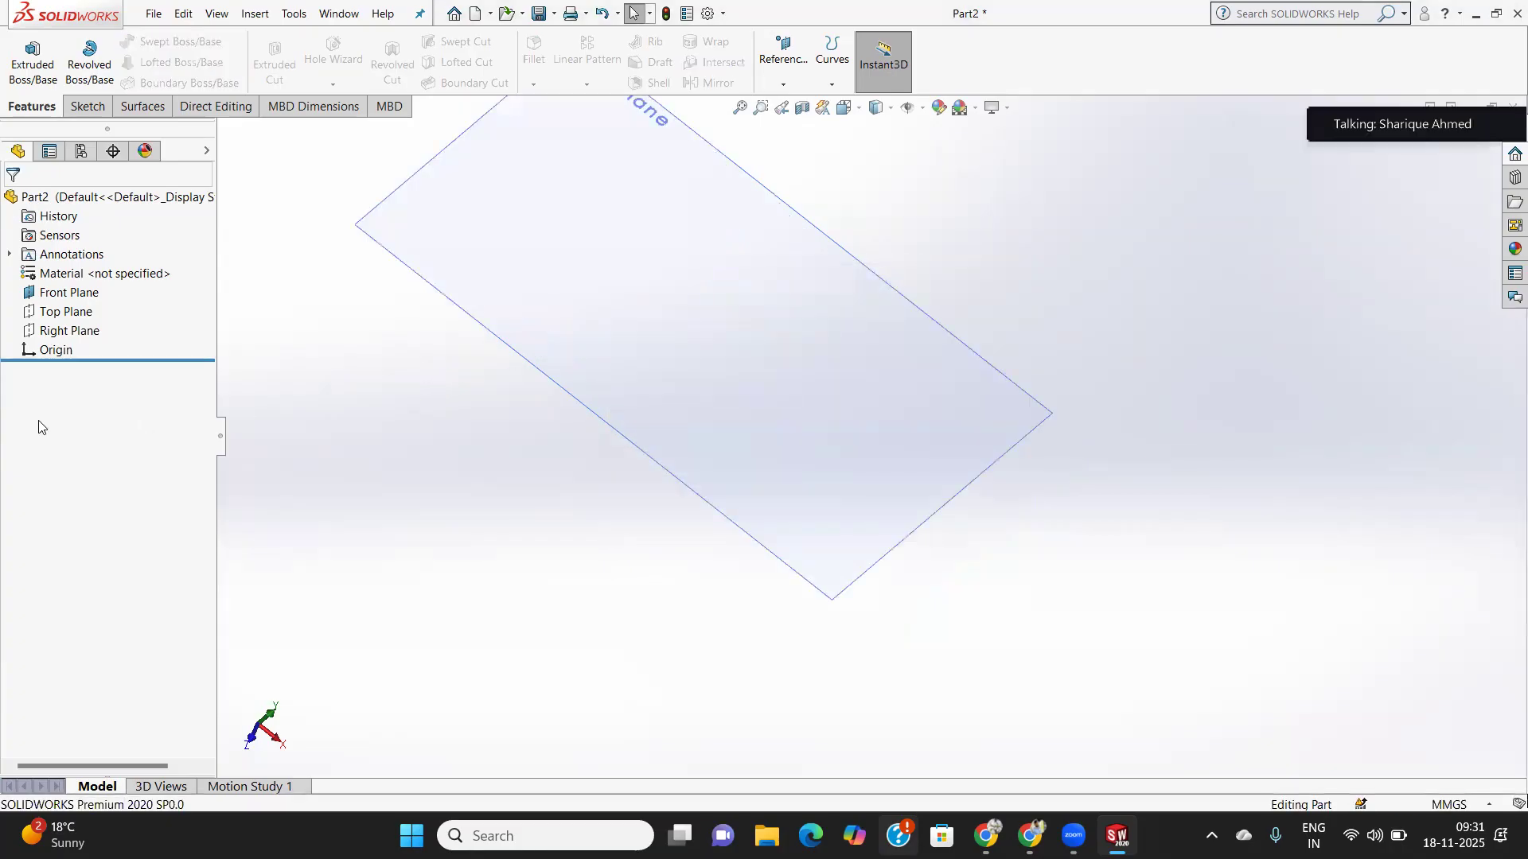
{"action": "left_click", "coordinate": [65, 293]}
- On the Front Plane, draw a tall narrow center rectangle from the origin, then start Revolved Boss/Base
{"action": "left_click", "coordinate": [88, 106]}
{"action": "left_click", "coordinate": [24, 50]}
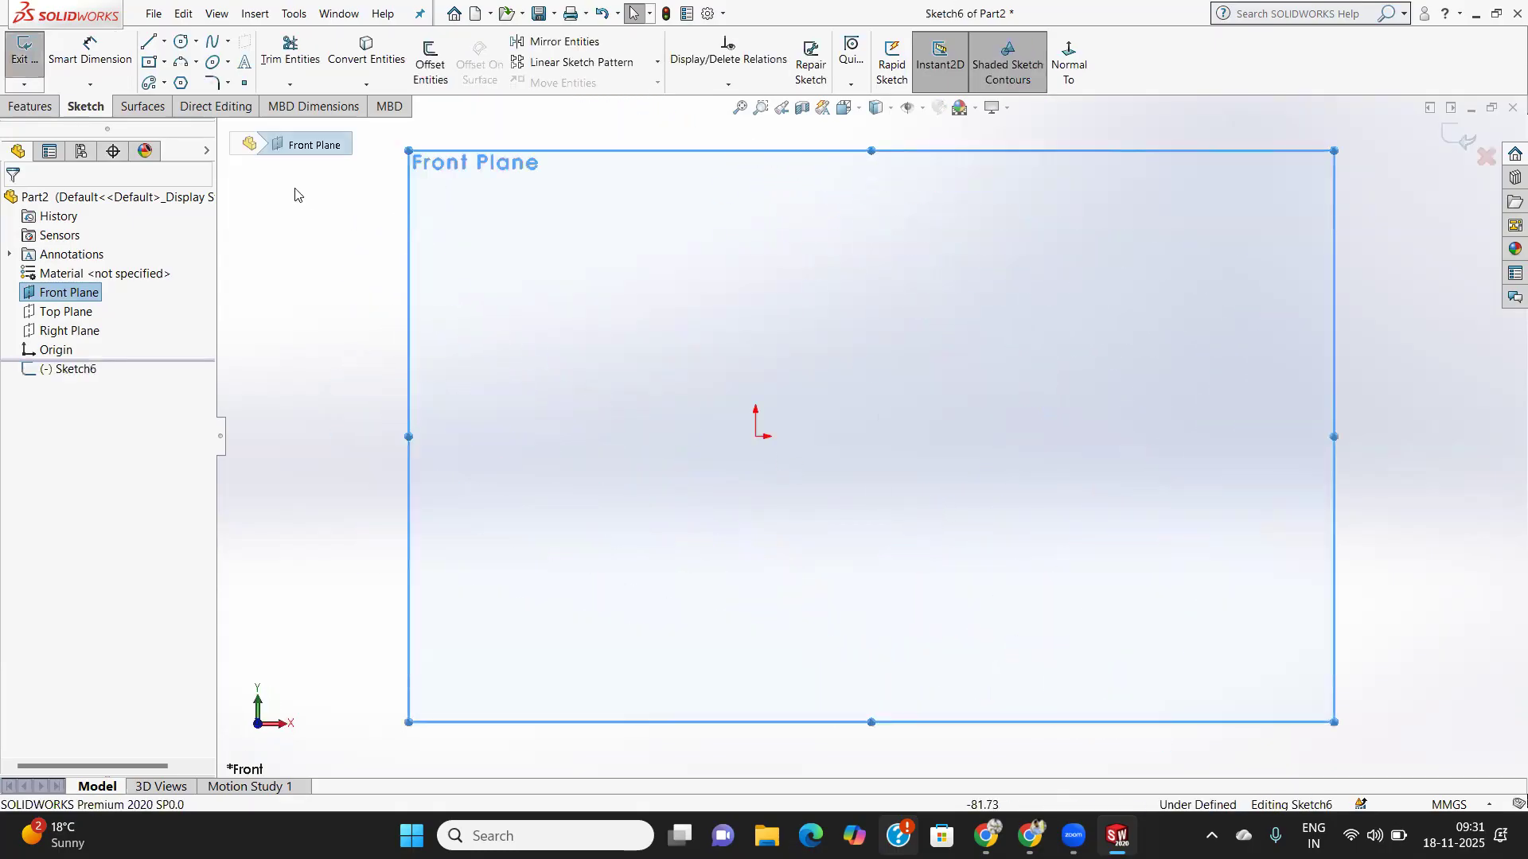
{"action": "left_click", "coordinate": [152, 64]}
{"action": "left_click", "coordinate": [164, 62]}
{"action": "left_click", "coordinate": [187, 105]}
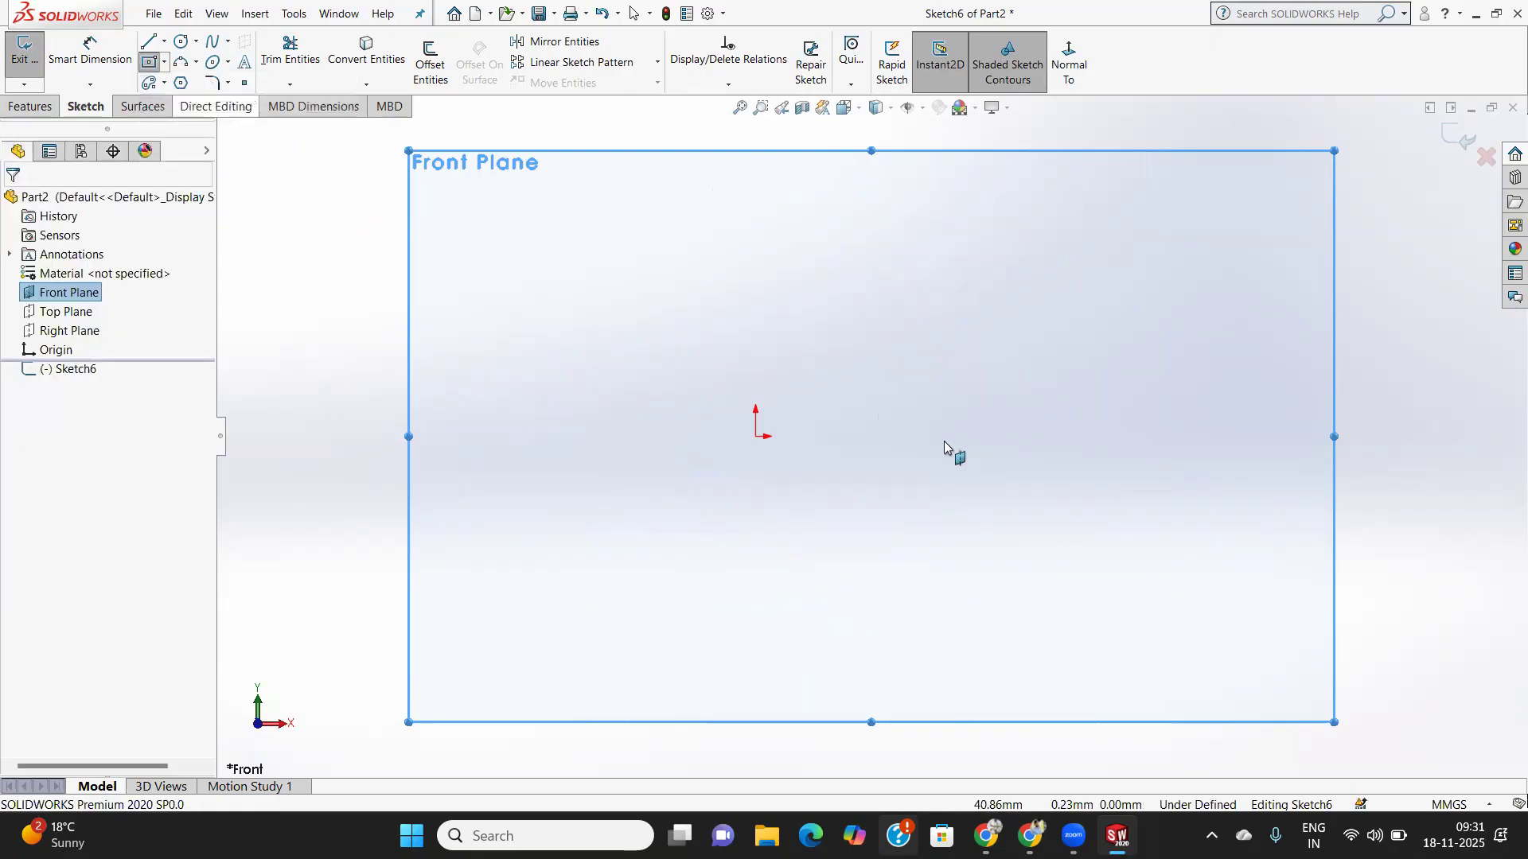
{"action": "left_click", "coordinate": [164, 62]}
{"action": "left_click", "coordinate": [191, 104]}
{"action": "left_click", "coordinate": [756, 436]}
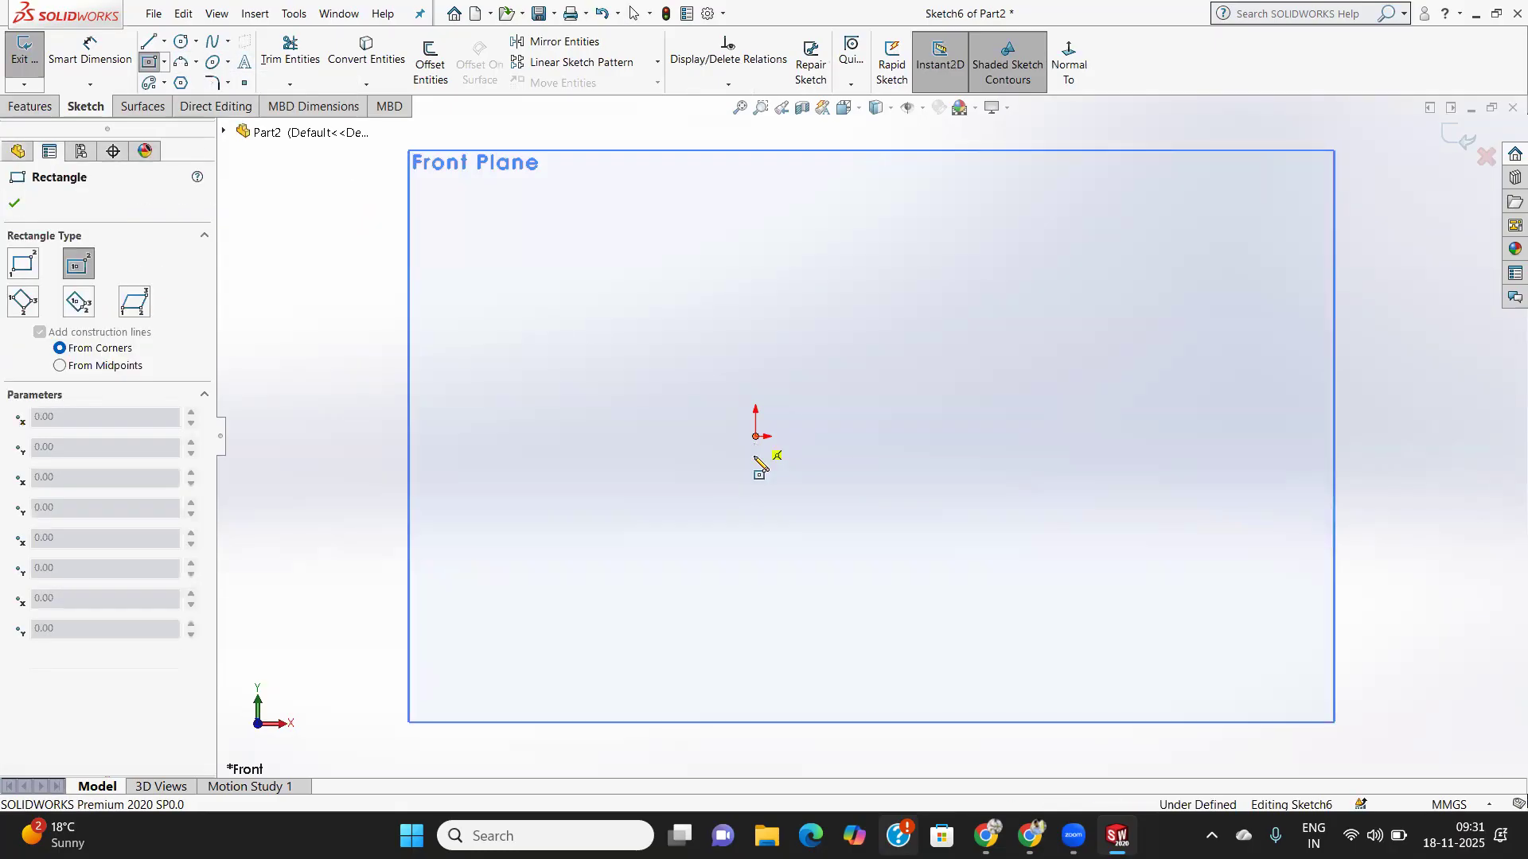
{"action": "left_click", "coordinate": [790, 652]}
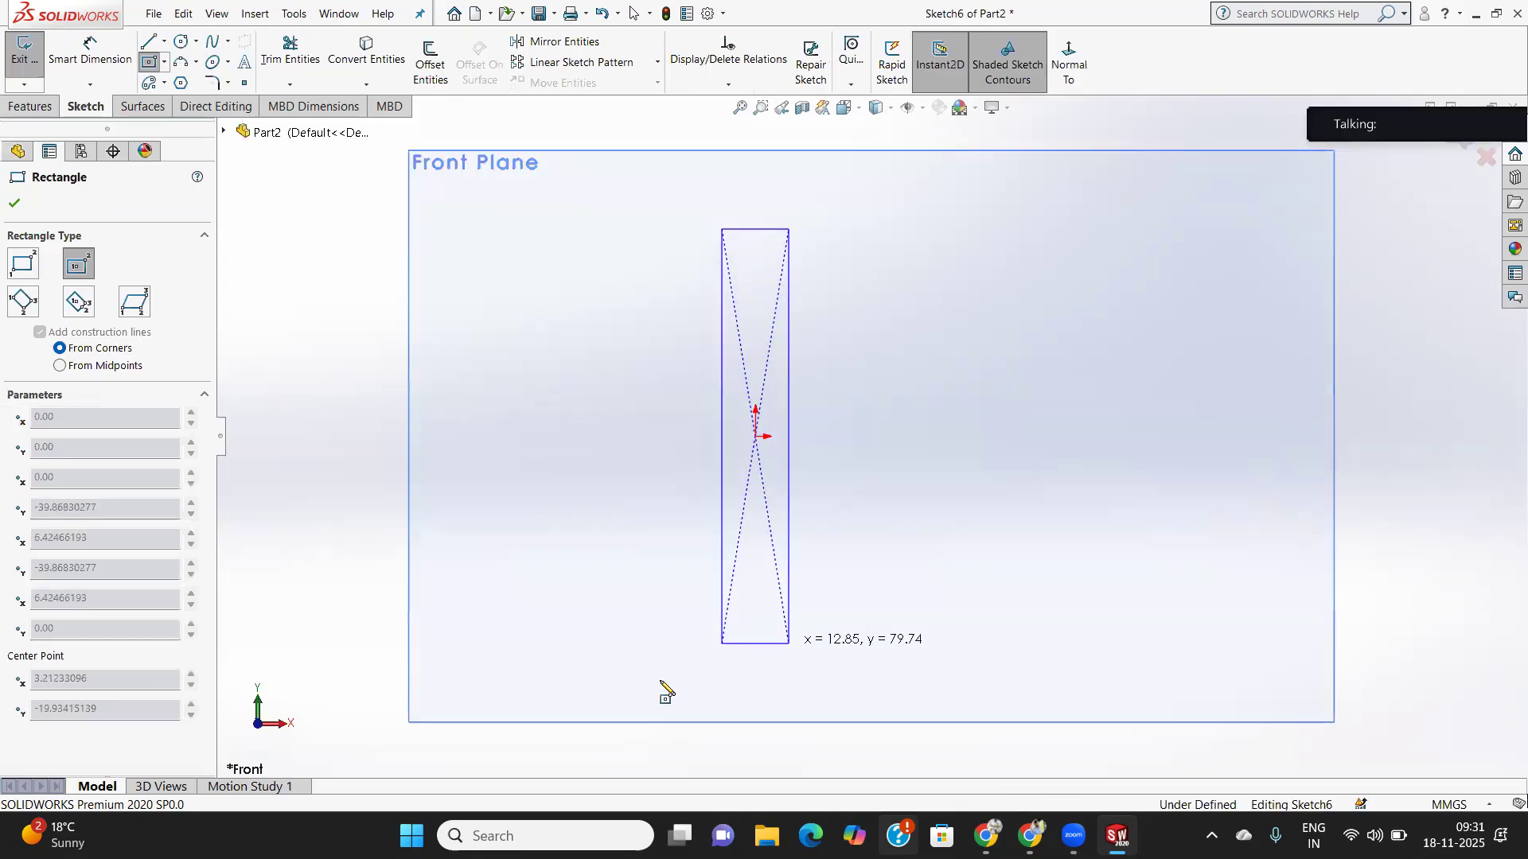
{"action": "left_click", "coordinate": [15, 203]}
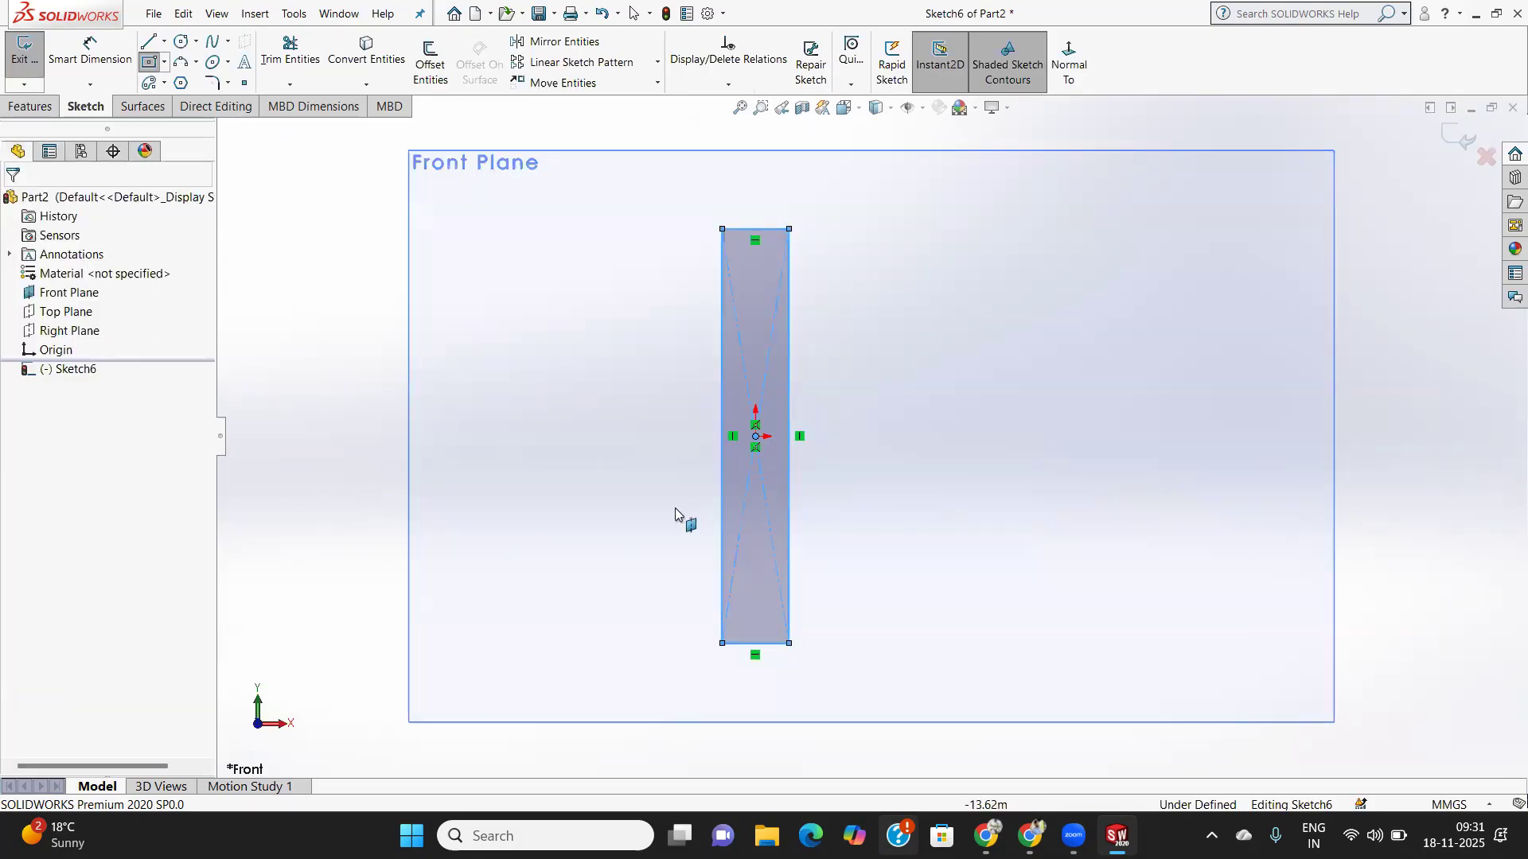
{"action": "left_click", "coordinate": [38, 109]}
{"action": "left_click", "coordinate": [99, 86]}
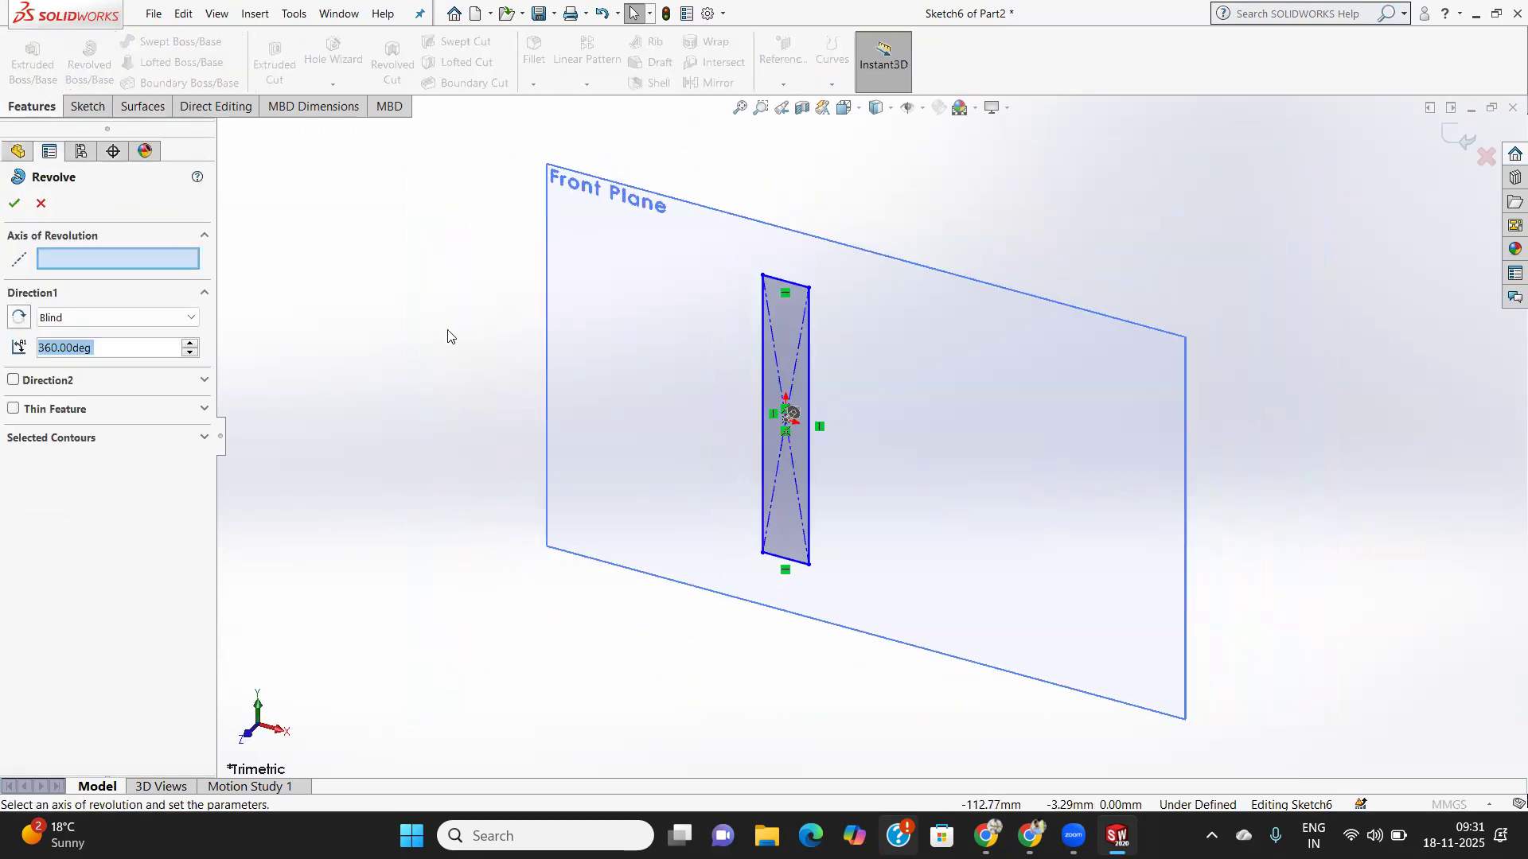
- Revolve the rectangle 270° Mid Plane about its right edge, leaving a quarter wedge missing
{"action": "left_click", "coordinate": [811, 450]}
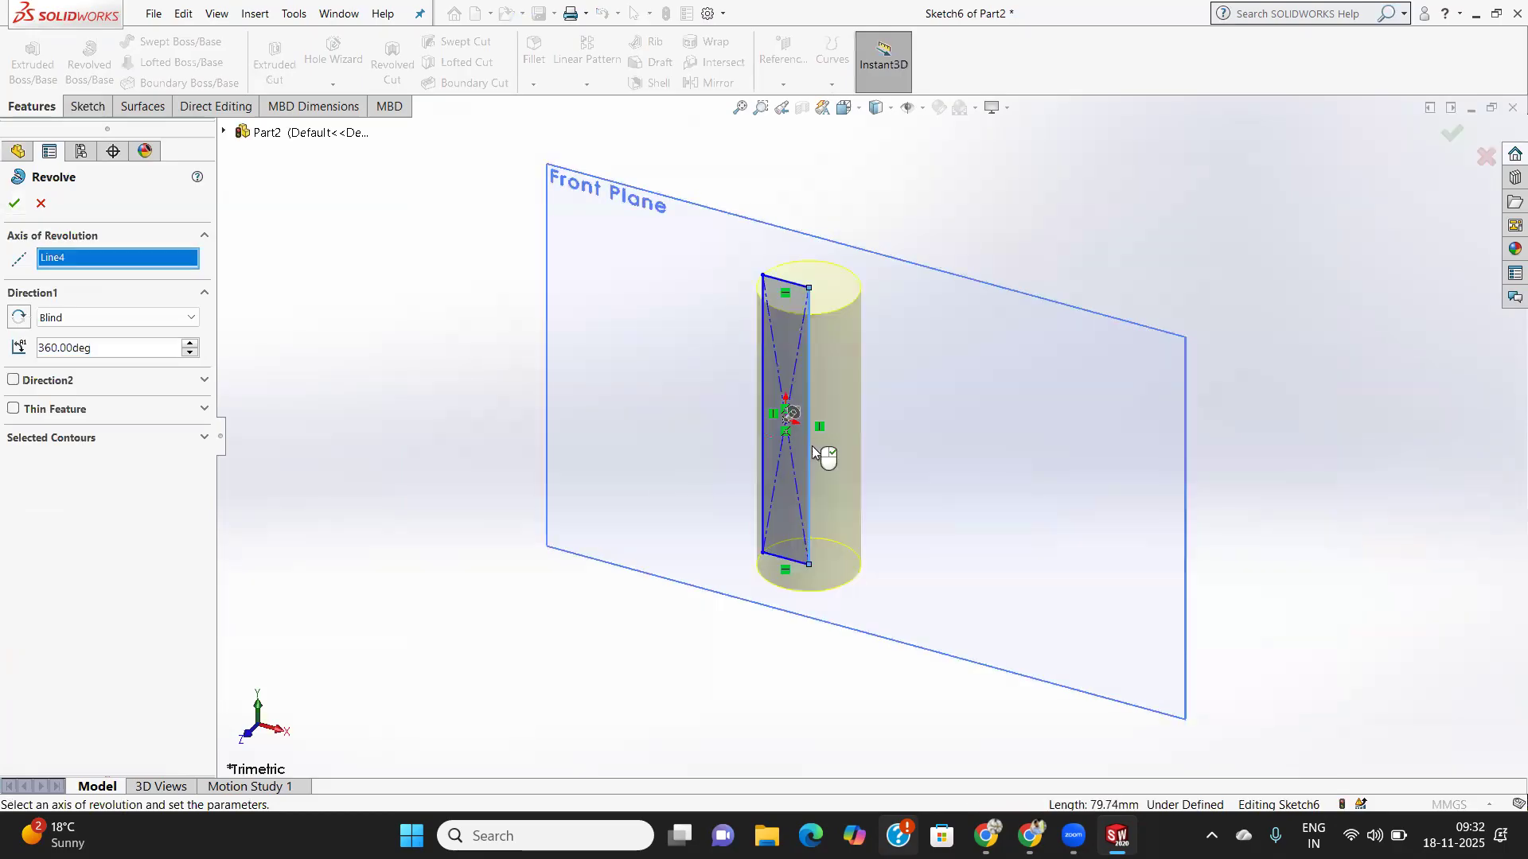
{"action": "middle_click_drag", "start_coordinate": [644, 492], "coordinate": [651, 672]}
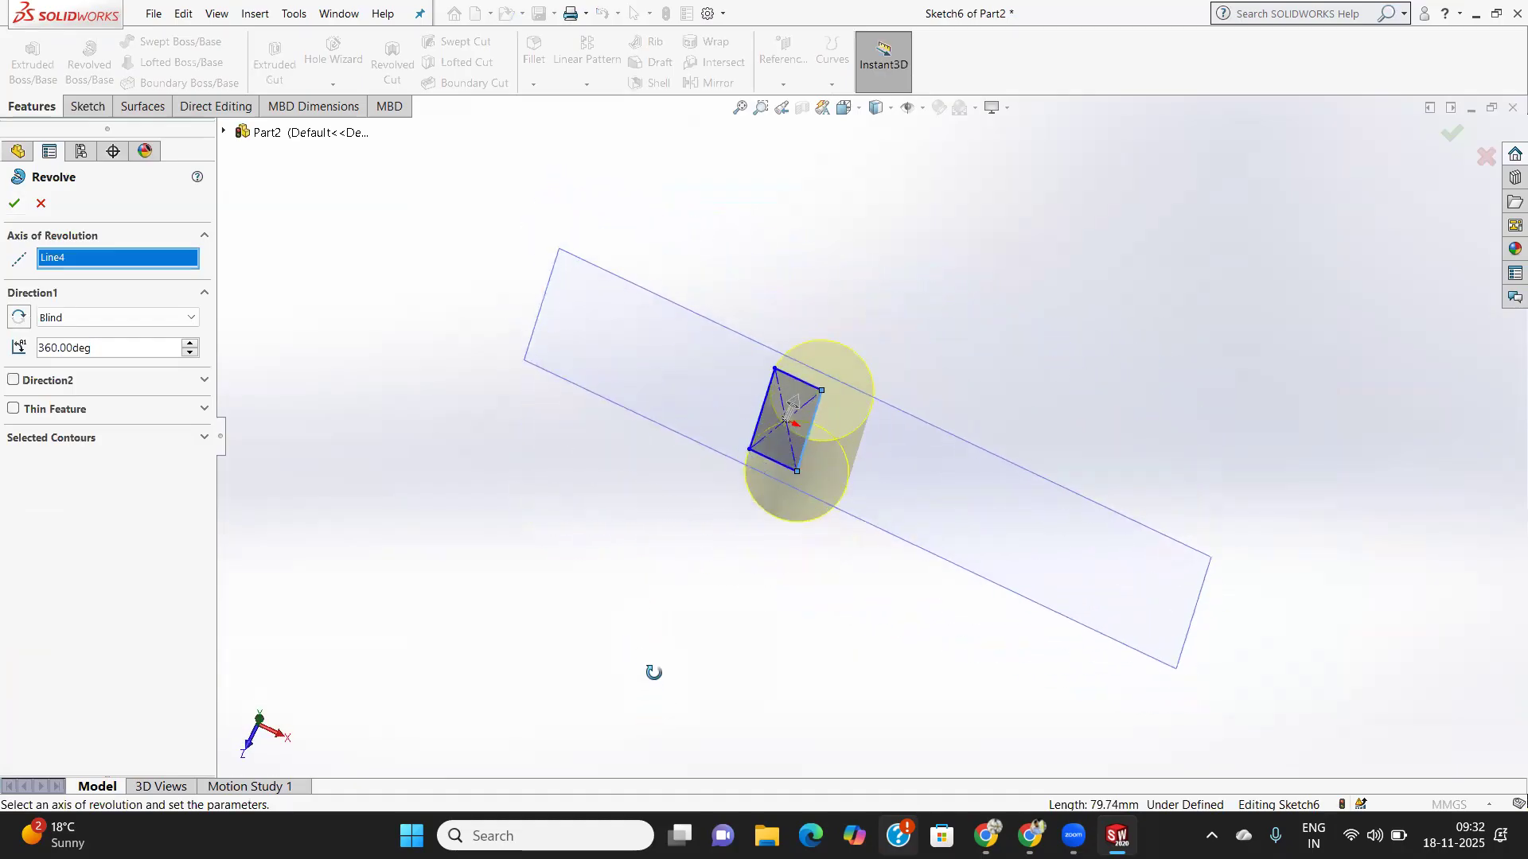
{"action": "double_click", "coordinate": [100, 348]}
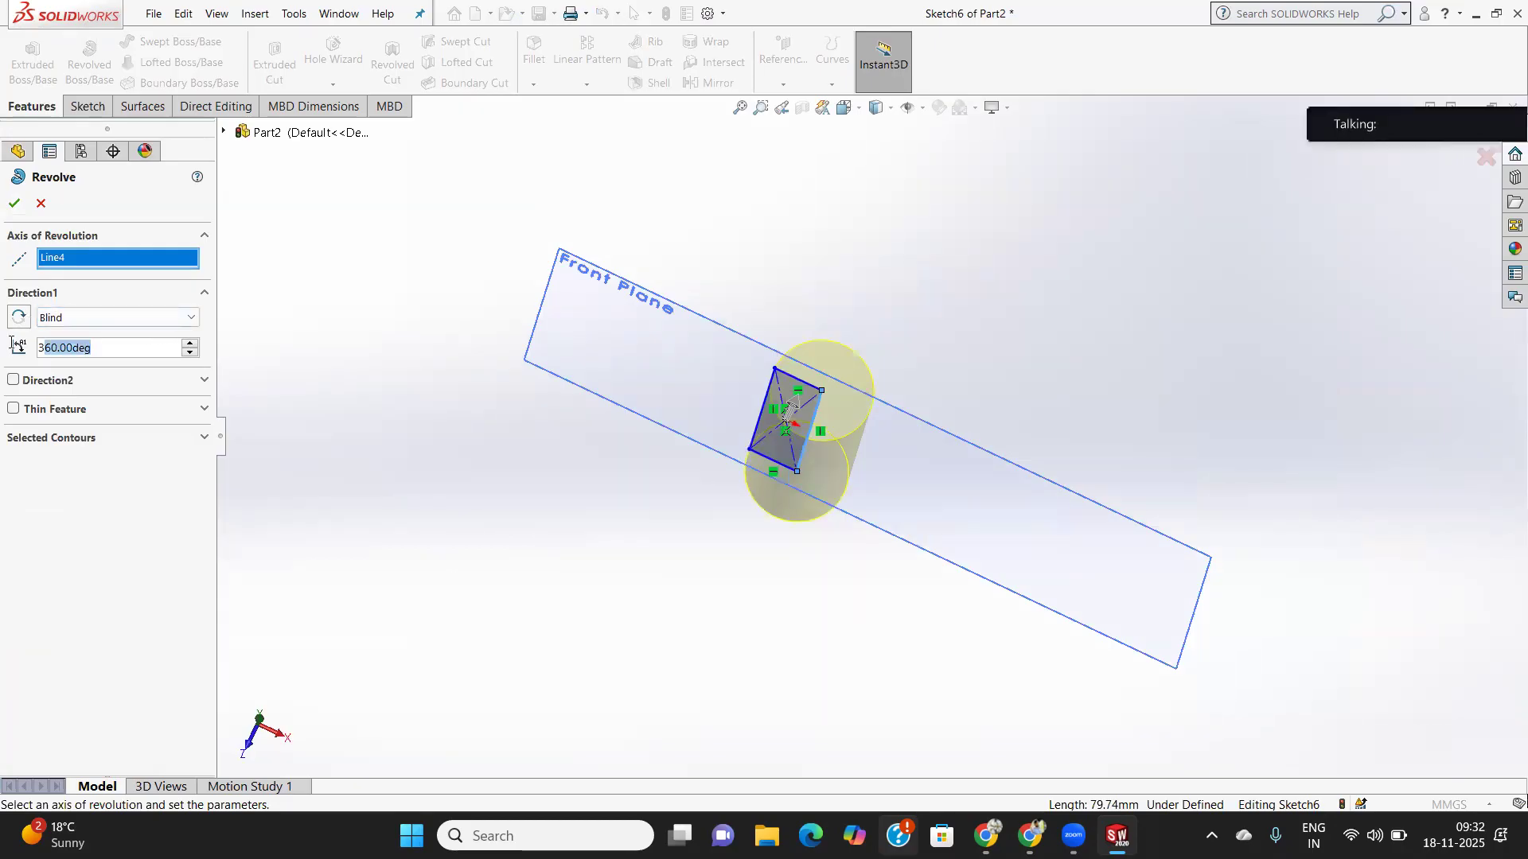
{"action": "type", "text": "27"}
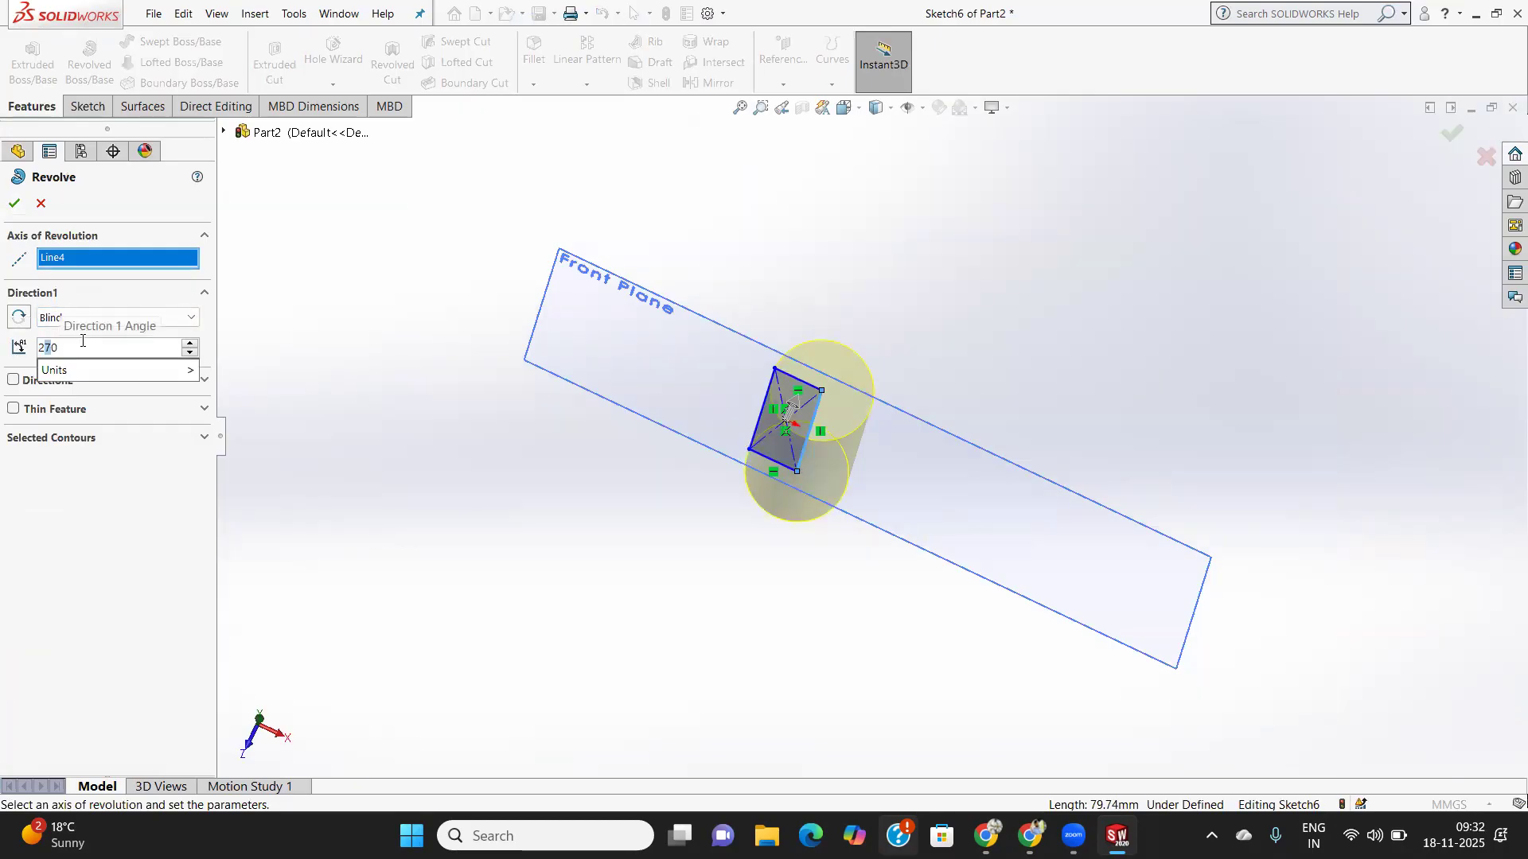
{"action": "type", "text": "0"}
{"action": "key", "text": "Return"}
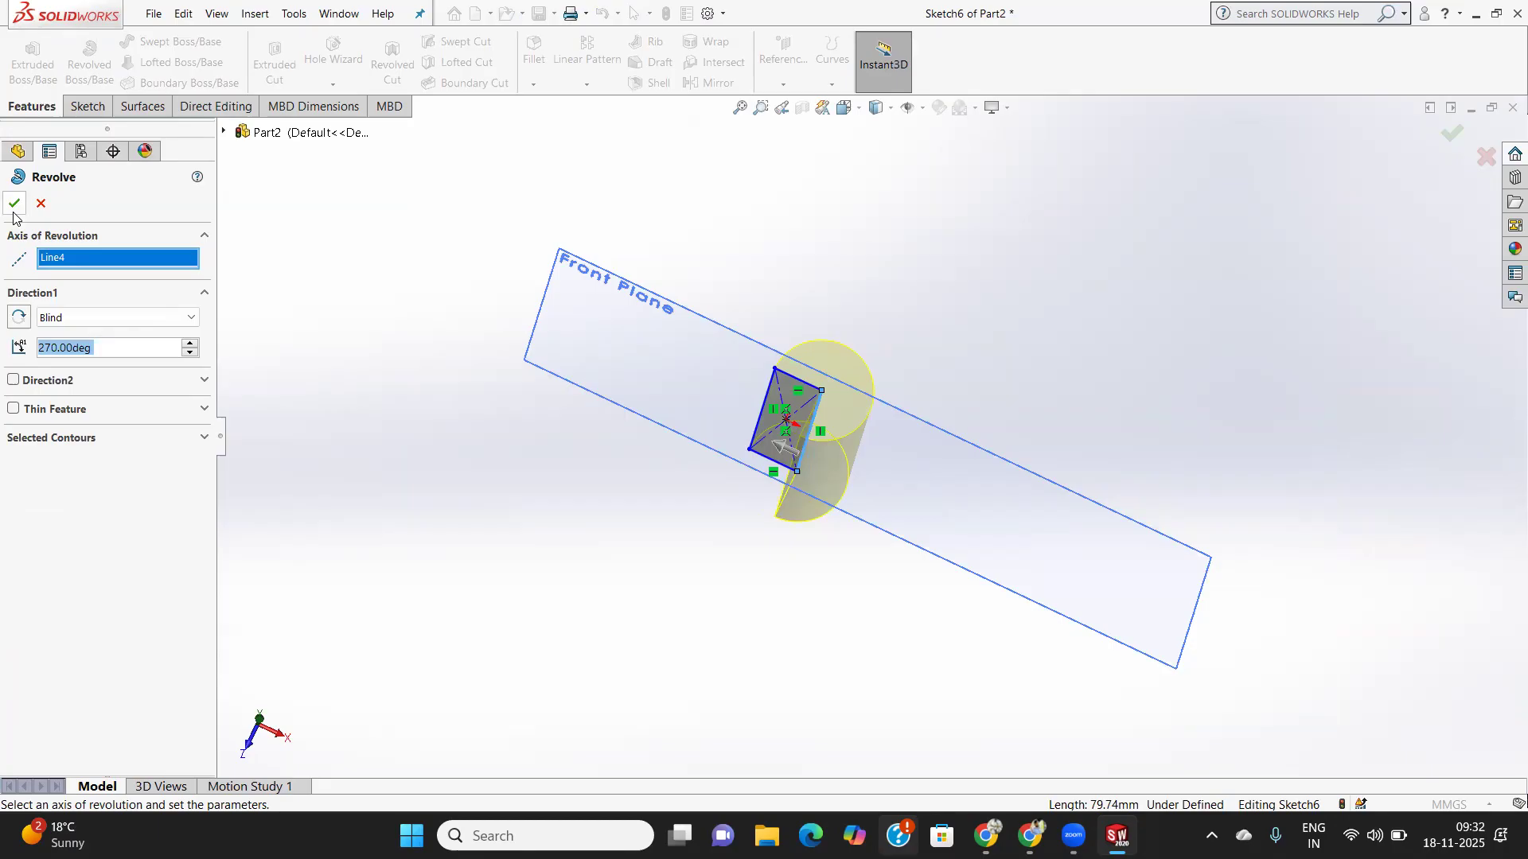
{"action": "left_click", "coordinate": [104, 316]}
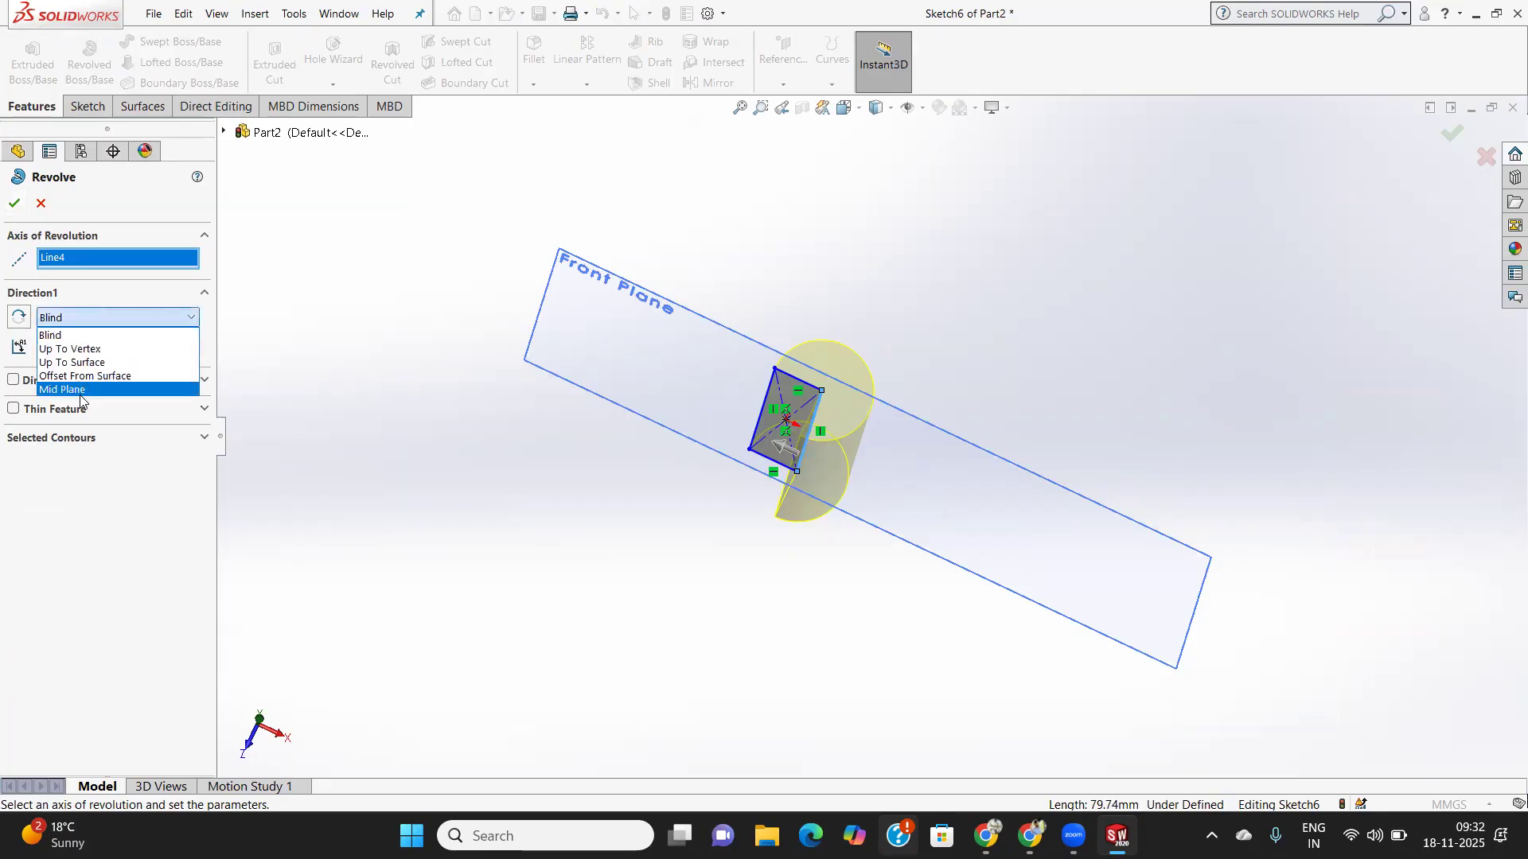
{"action": "left_click", "coordinate": [89, 389]}
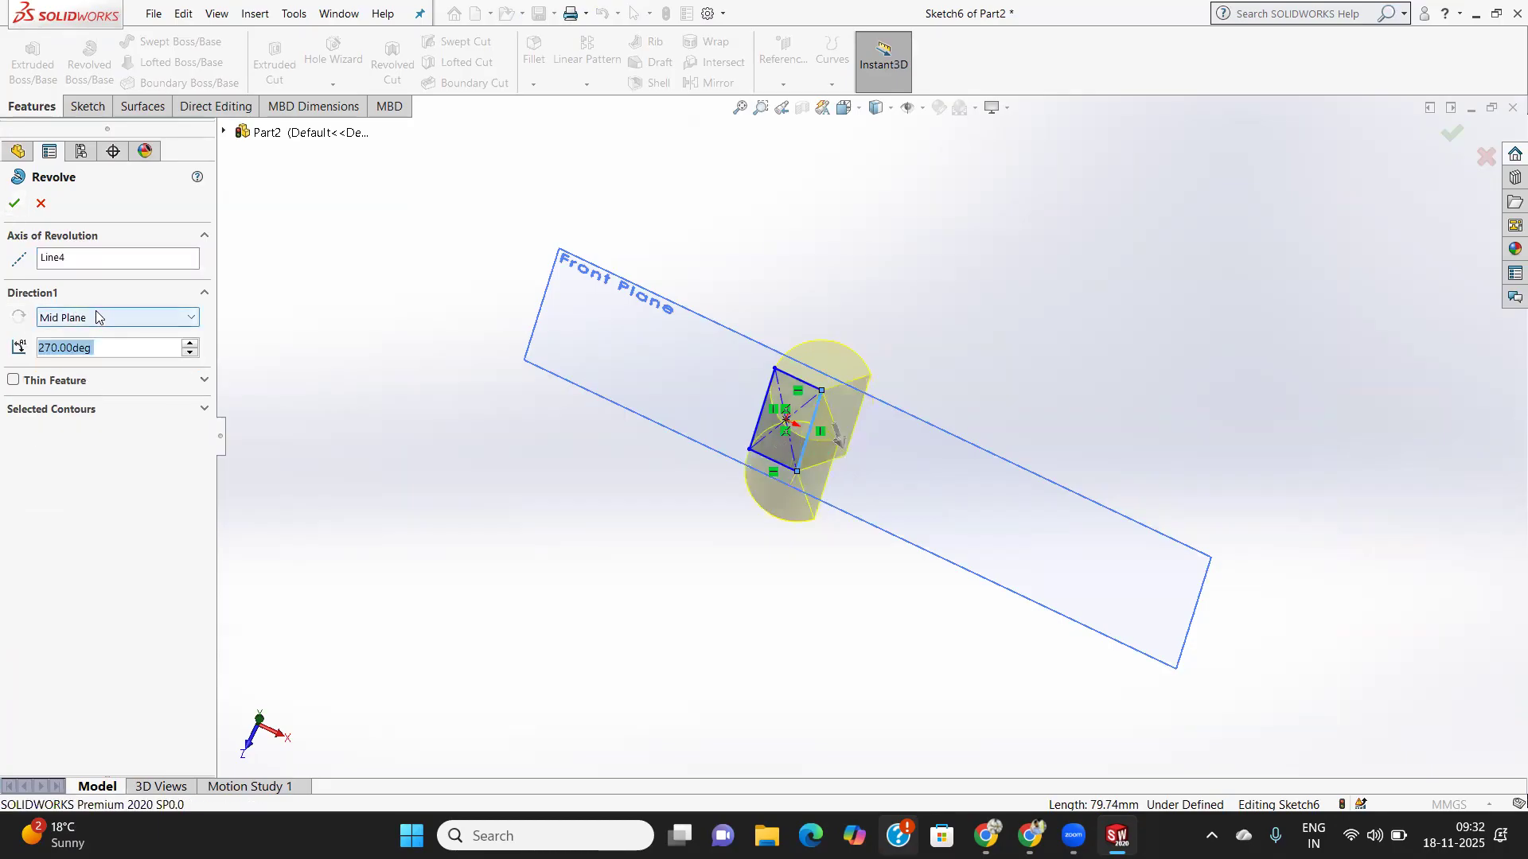
{"action": "left_click", "coordinate": [15, 203]}
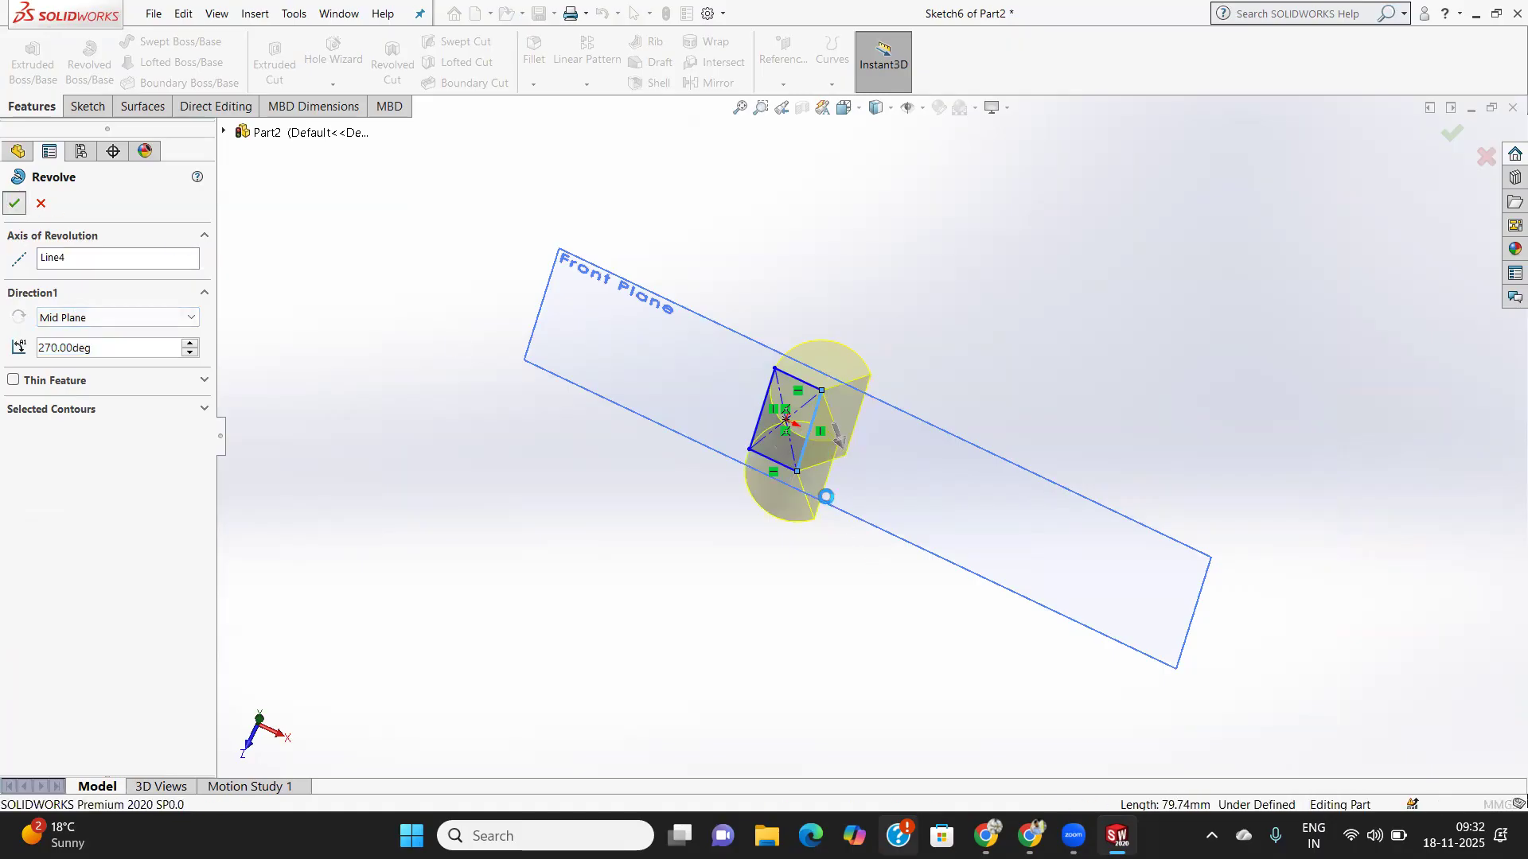
{"action": "middle_click_drag", "start_coordinate": [870, 494], "coordinate": [876, 533]}
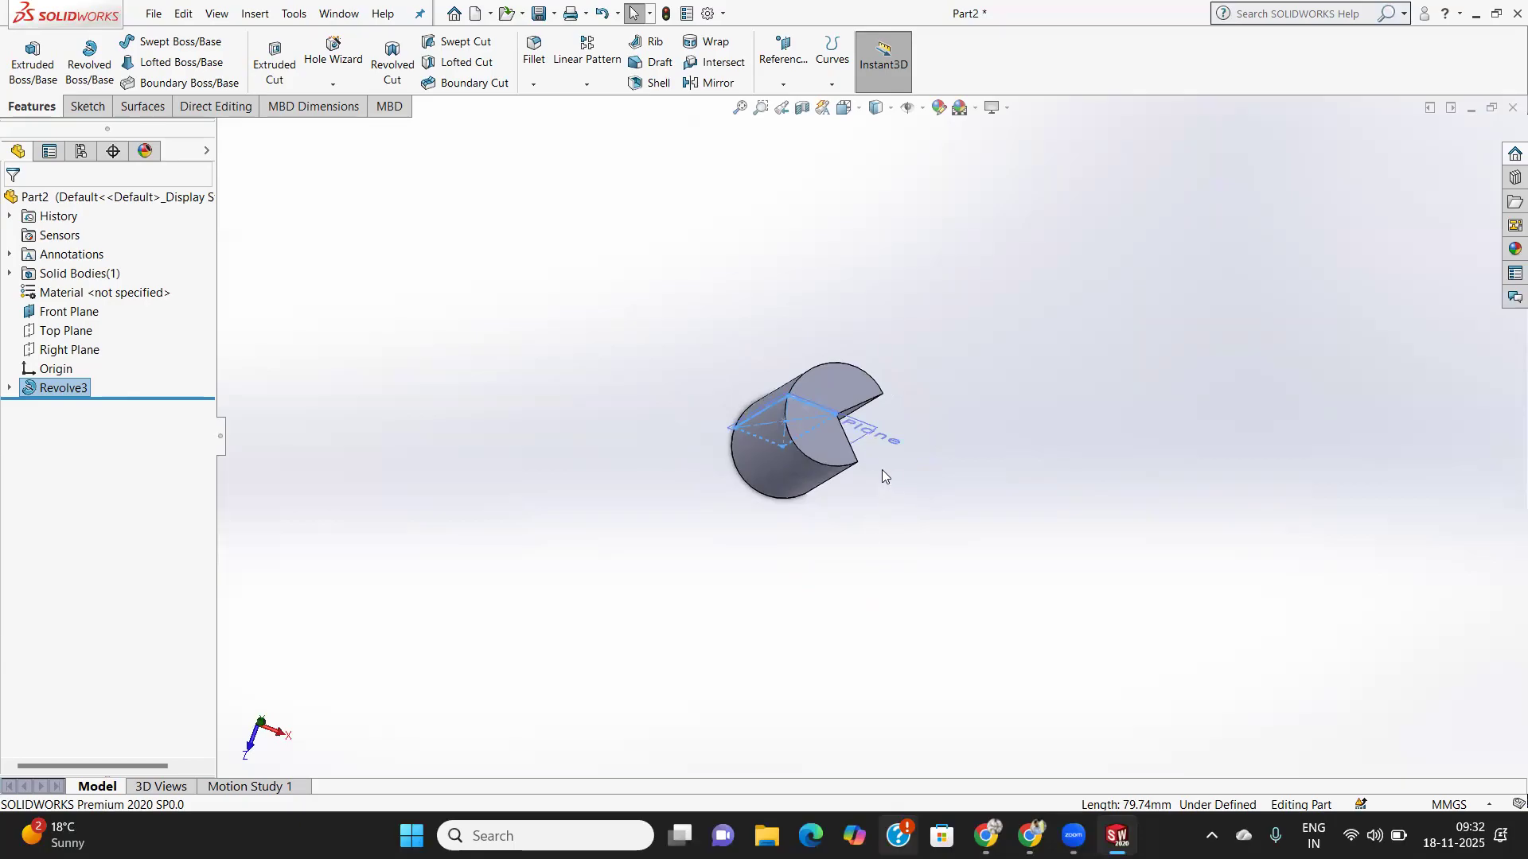
{"action": "mouse_move", "coordinate": [866, 444]}
{"action": "middle_mouse_down"}
{"action": "mouse_move", "coordinate": [828, 462]}
{"action": "mouse_move", "coordinate": [860, 467]}
{"action": "mouse_move", "coordinate": [848, 489]}
{"action": "mouse_move", "coordinate": [849, 446]}
{"action": "mouse_move", "coordinate": [894, 453]}
{"action": "middle_mouse_up"}
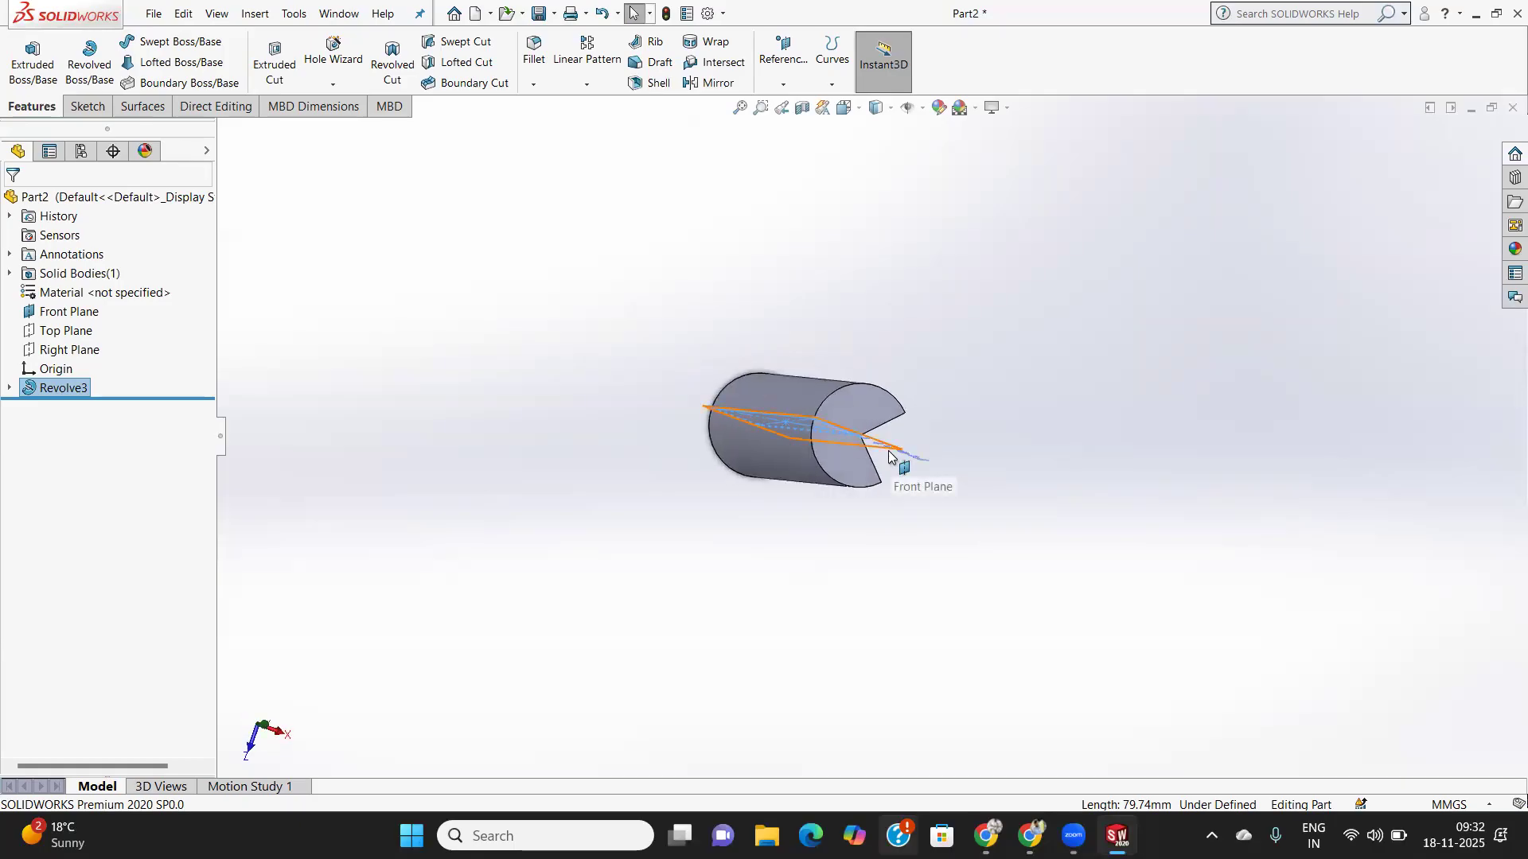
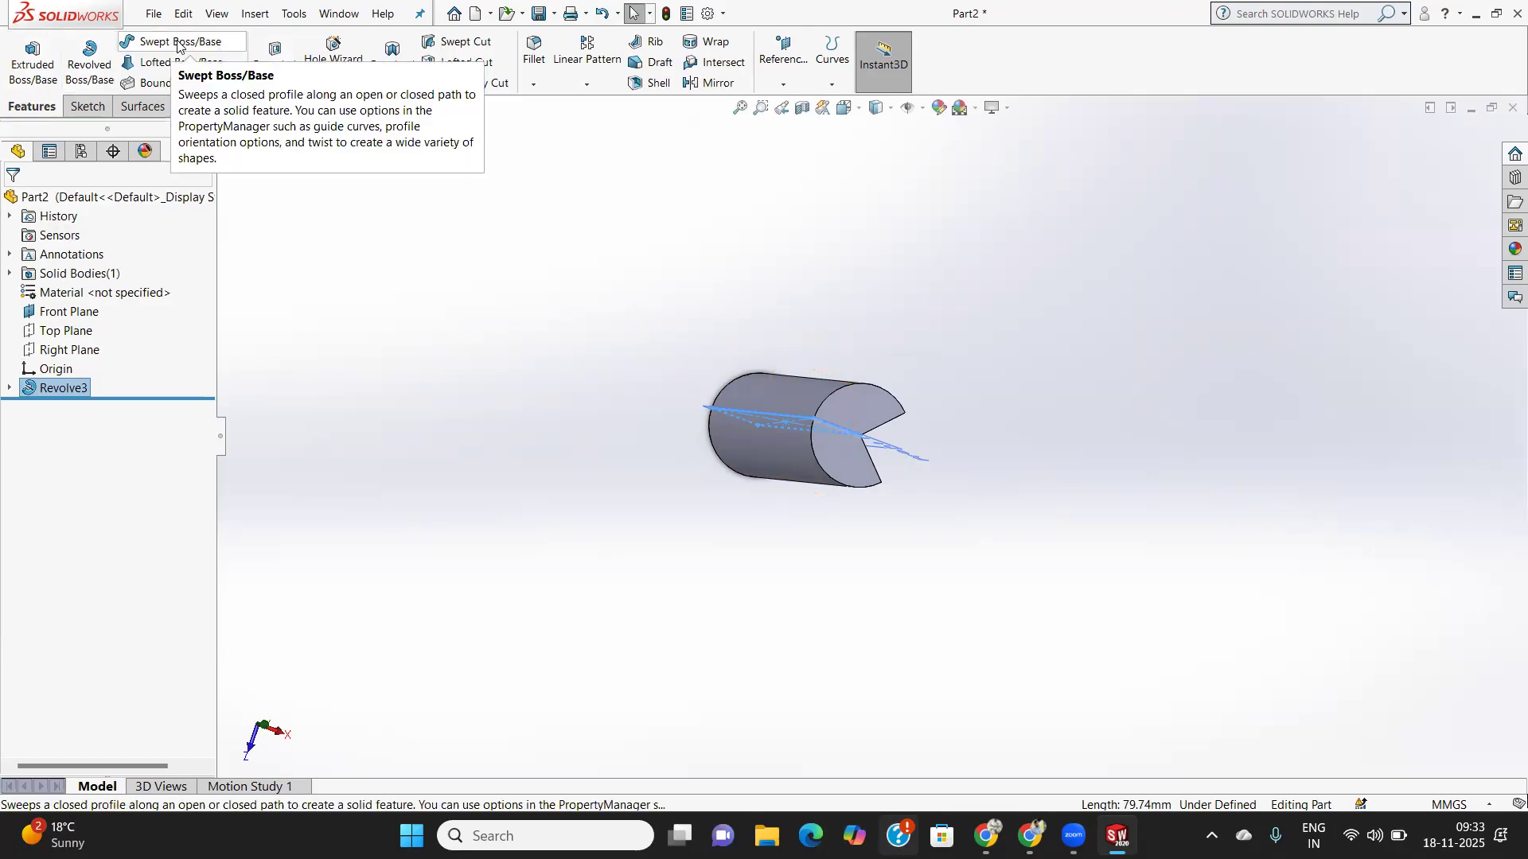
- Delete Revolve3 and then Sketch6 from the feature tree, confirming each deletion
{"action": "right_click", "coordinate": [54, 391]}
{"action": "left_click", "coordinate": [119, 485]}
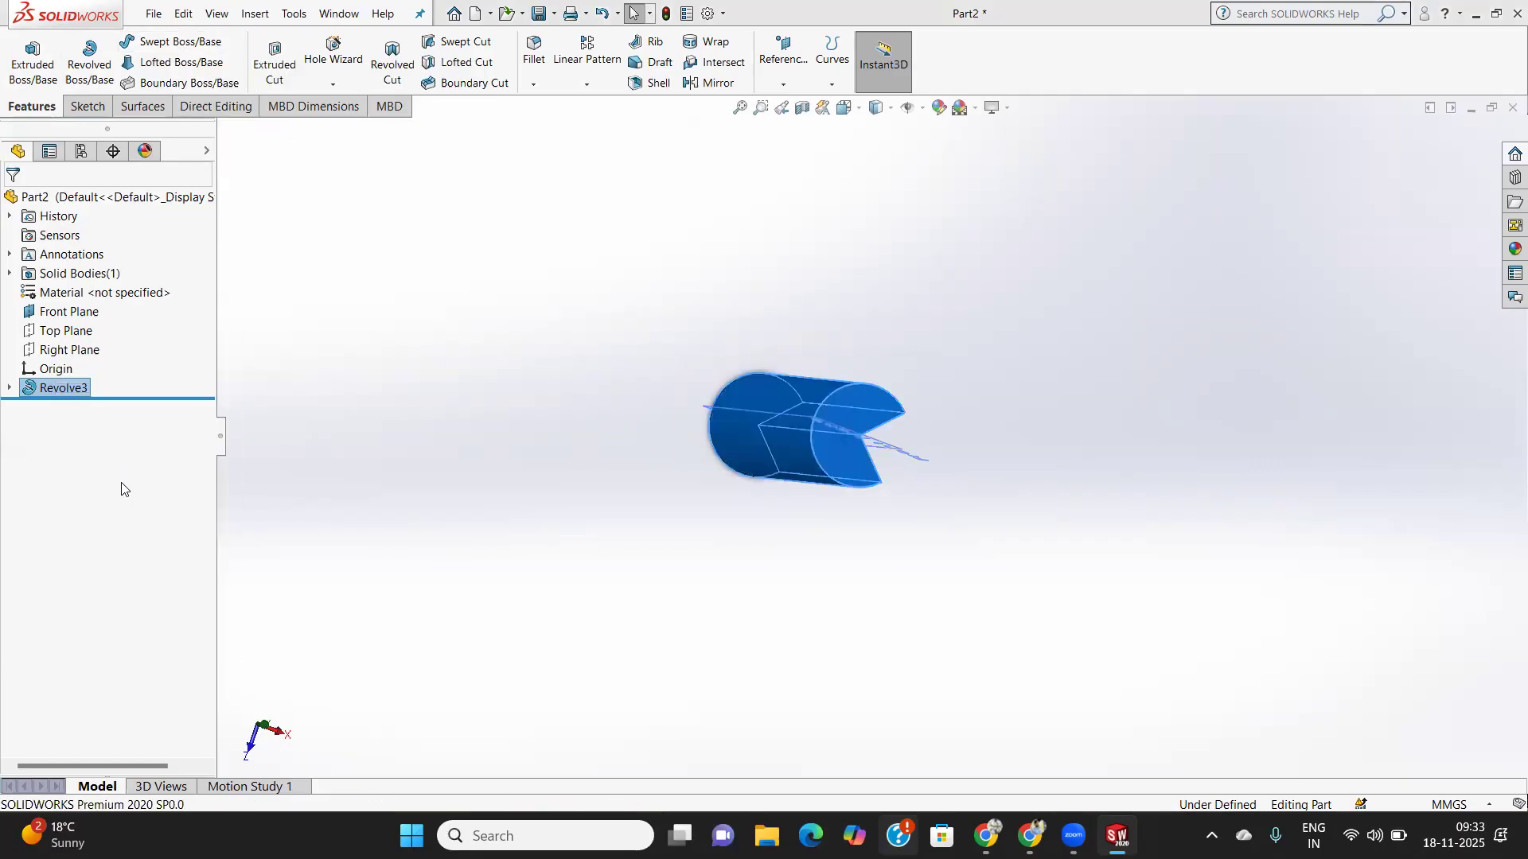
{"action": "left_click", "coordinate": [878, 310]}
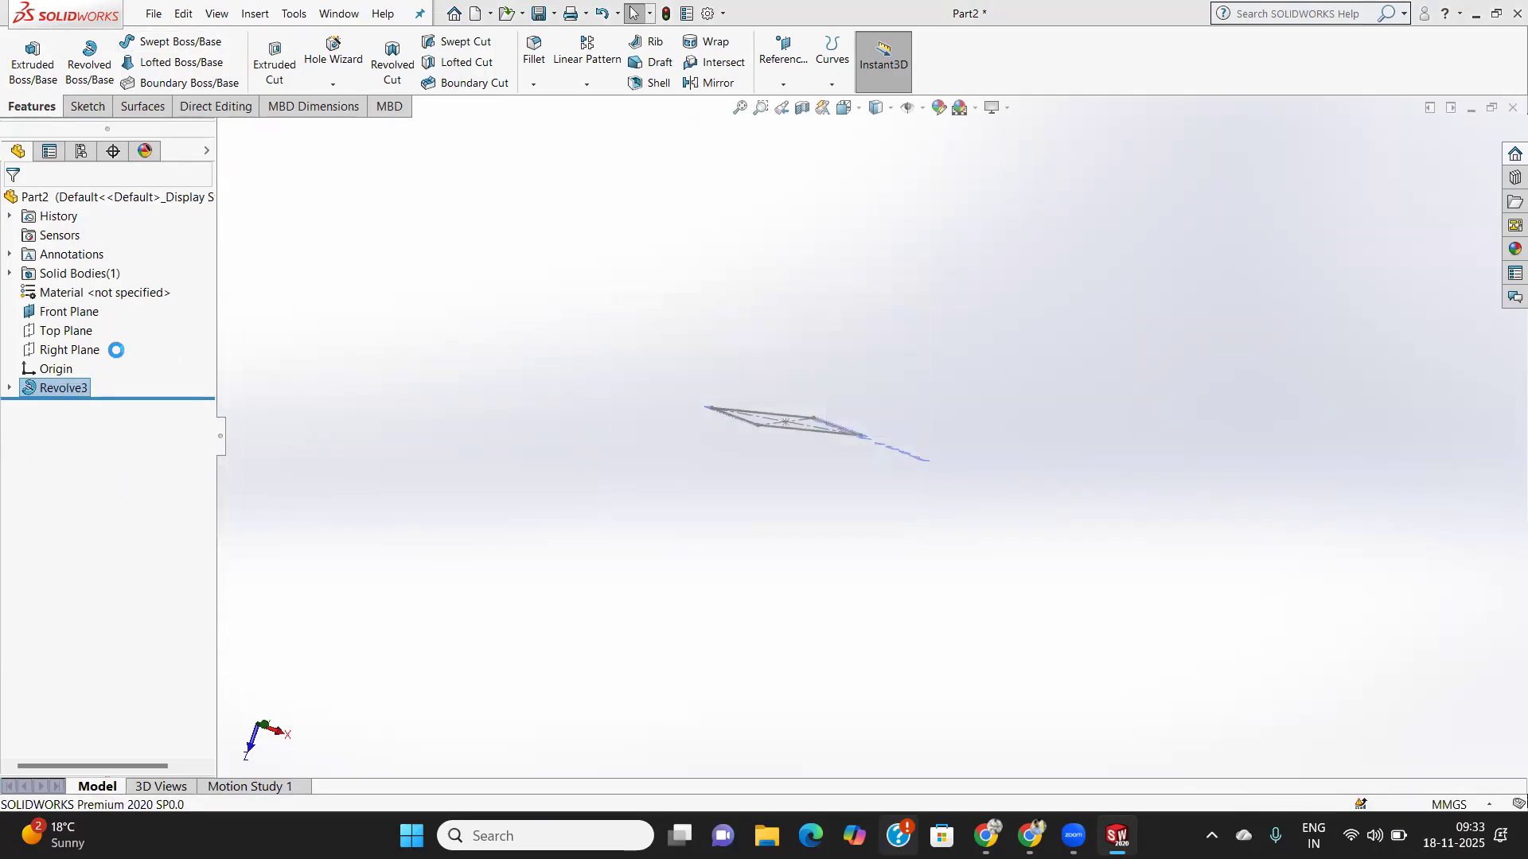
{"action": "right_click", "coordinate": [72, 374]}
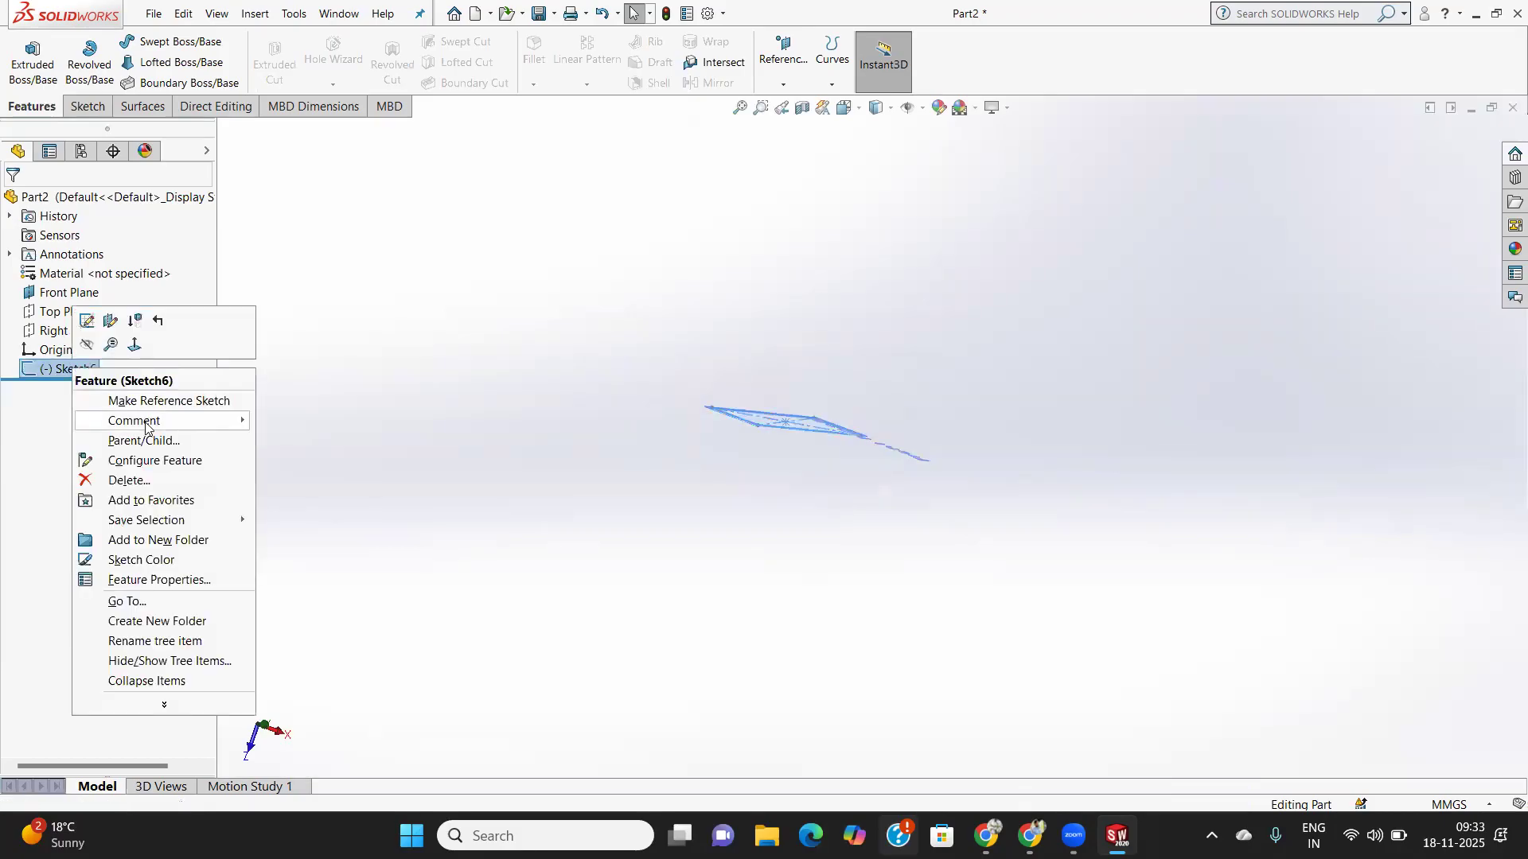
{"action": "left_click", "coordinate": [129, 482]}
{"action": "left_click", "coordinate": [881, 314]}
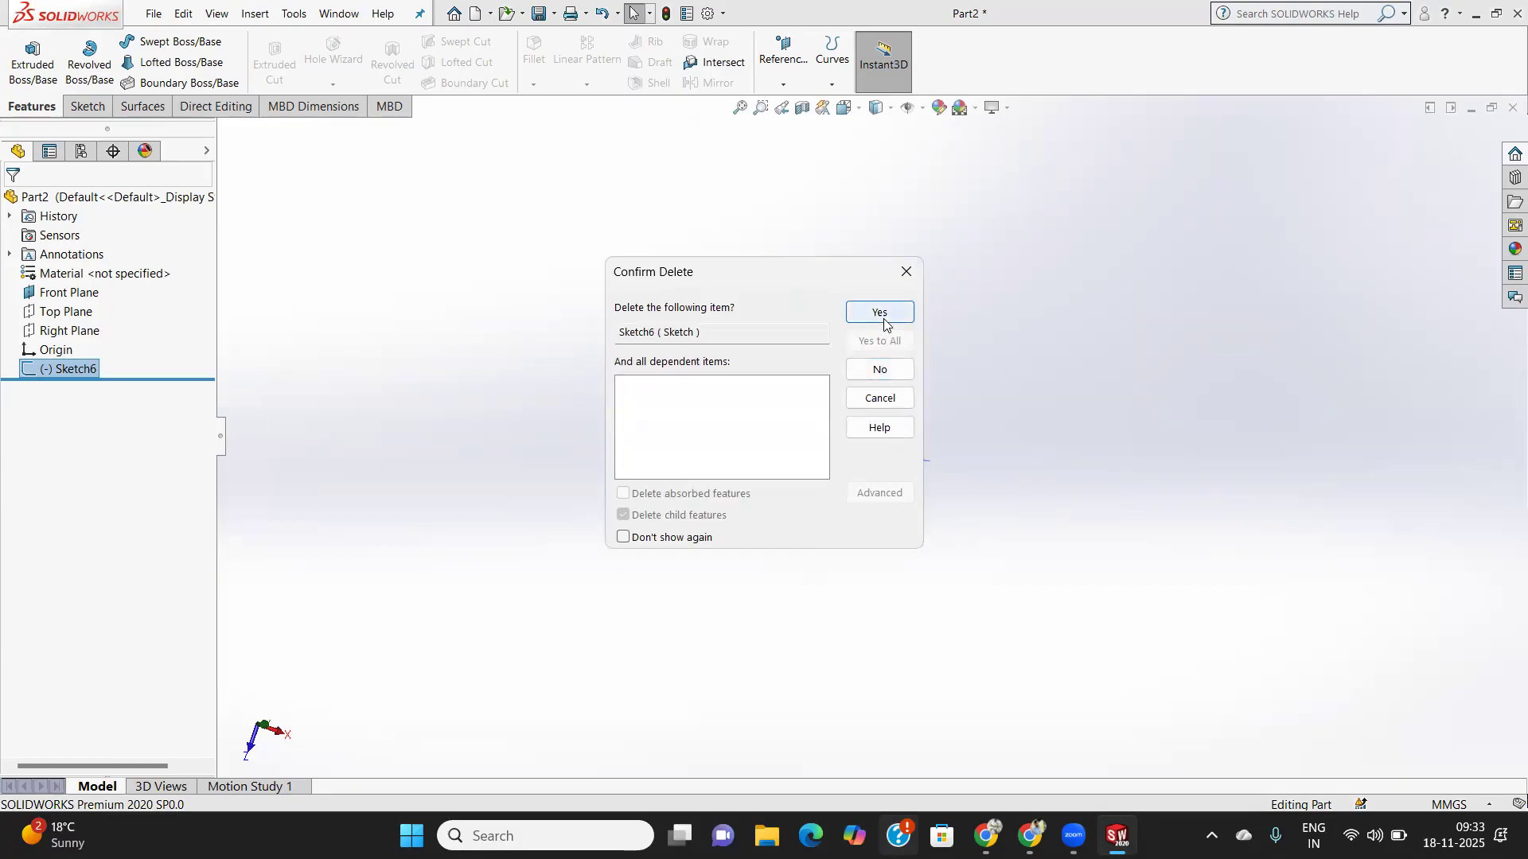
- Start a new sketch on the Front Plane
{"action": "left_click", "coordinate": [66, 301]}
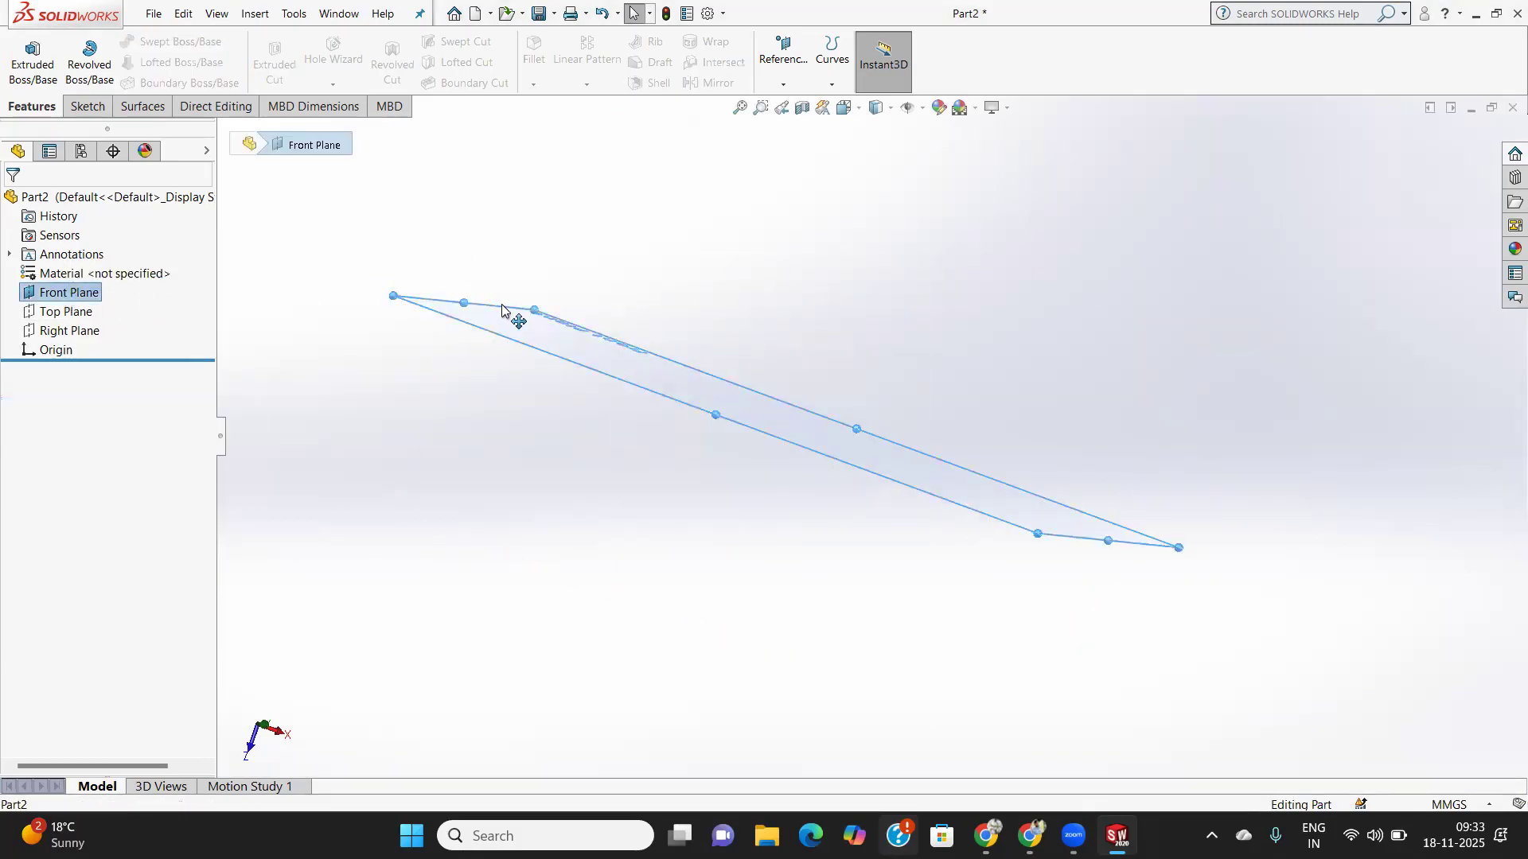
{"action": "left_click", "coordinate": [33, 61]}
{"action": "left_click", "coordinate": [33, 61]}
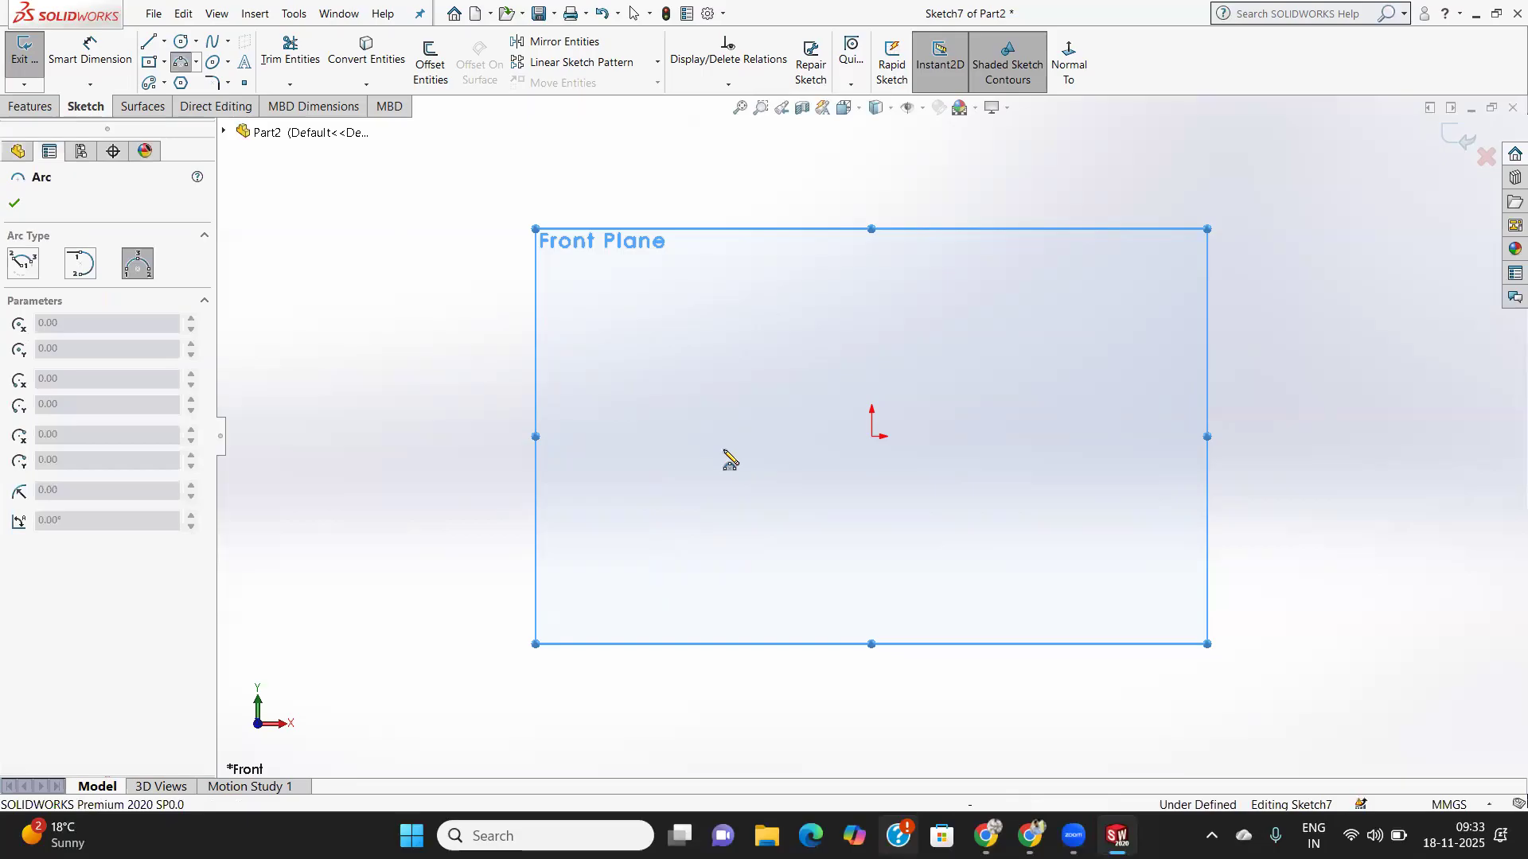
- Draw a three-point arc curving from lower left up to upper right
{"action": "left_click", "coordinate": [708, 448]}
{"action": "left_click", "coordinate": [824, 319]}
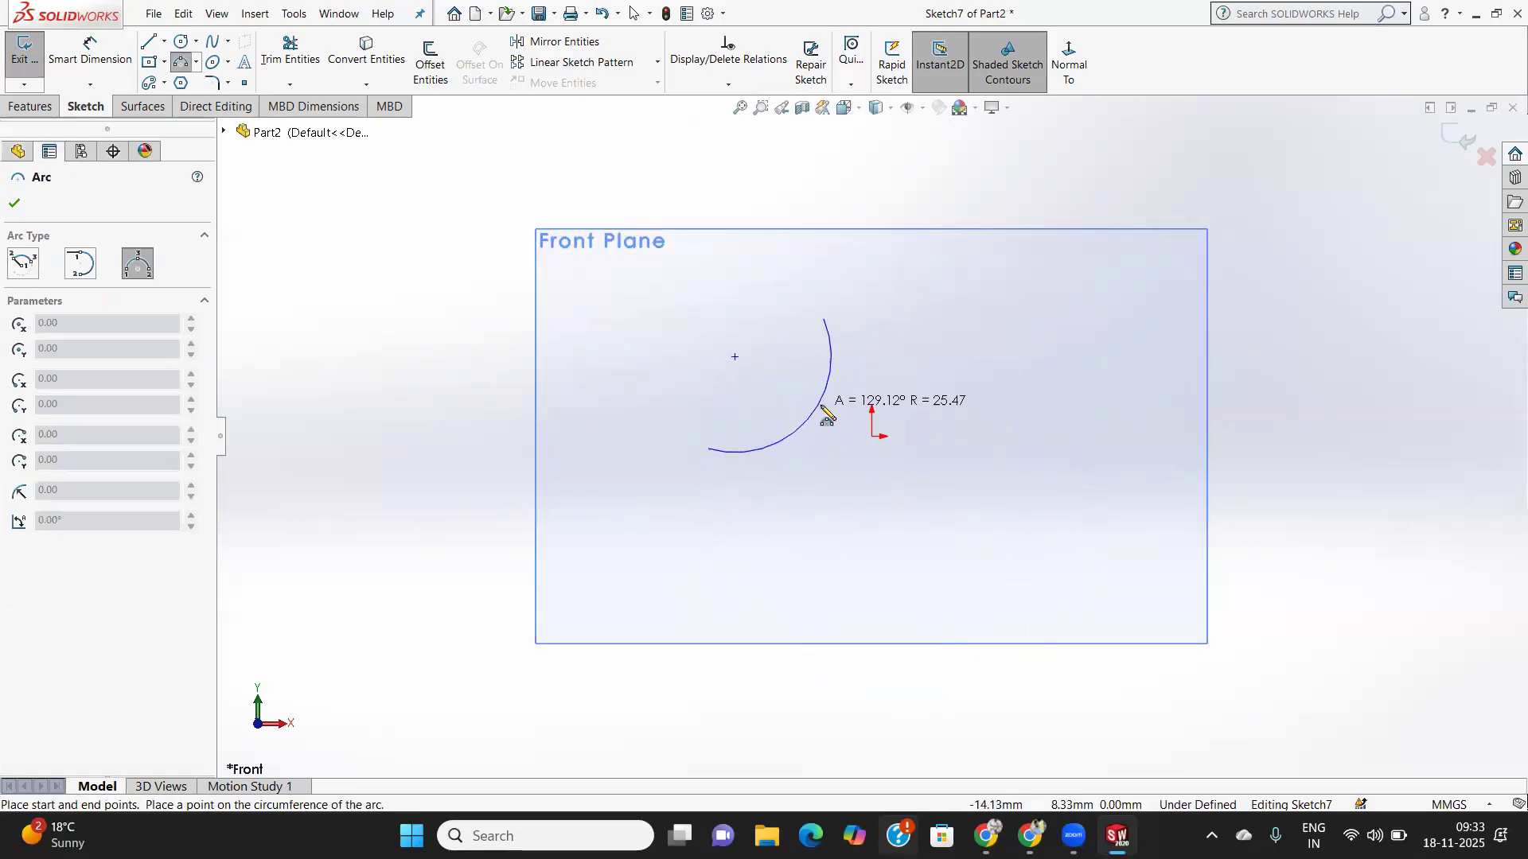
{"action": "left_click", "coordinate": [815, 424]}
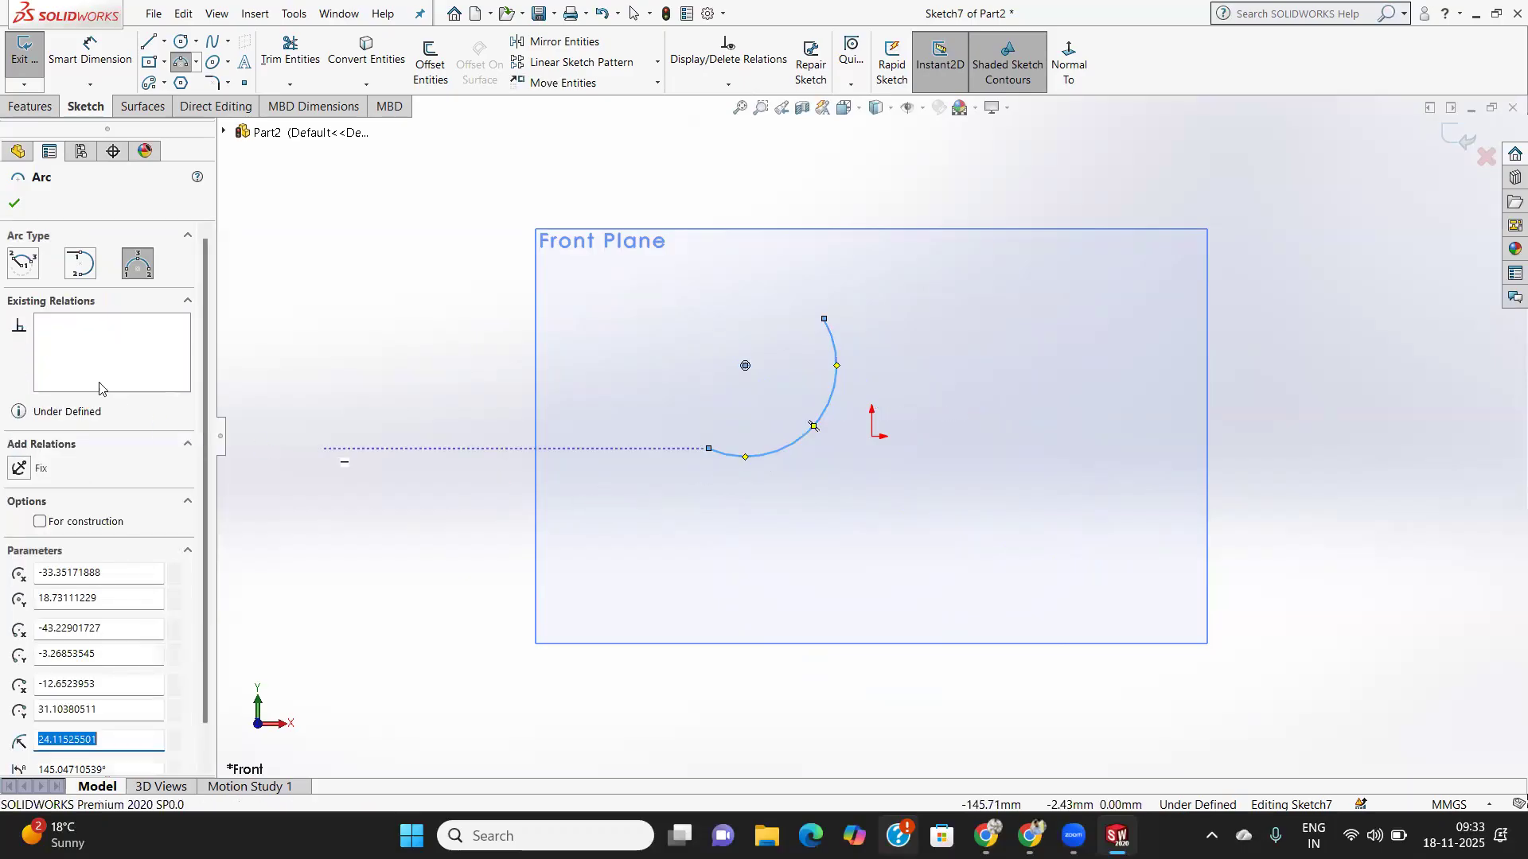
{"action": "left_click", "coordinate": [12, 205]}
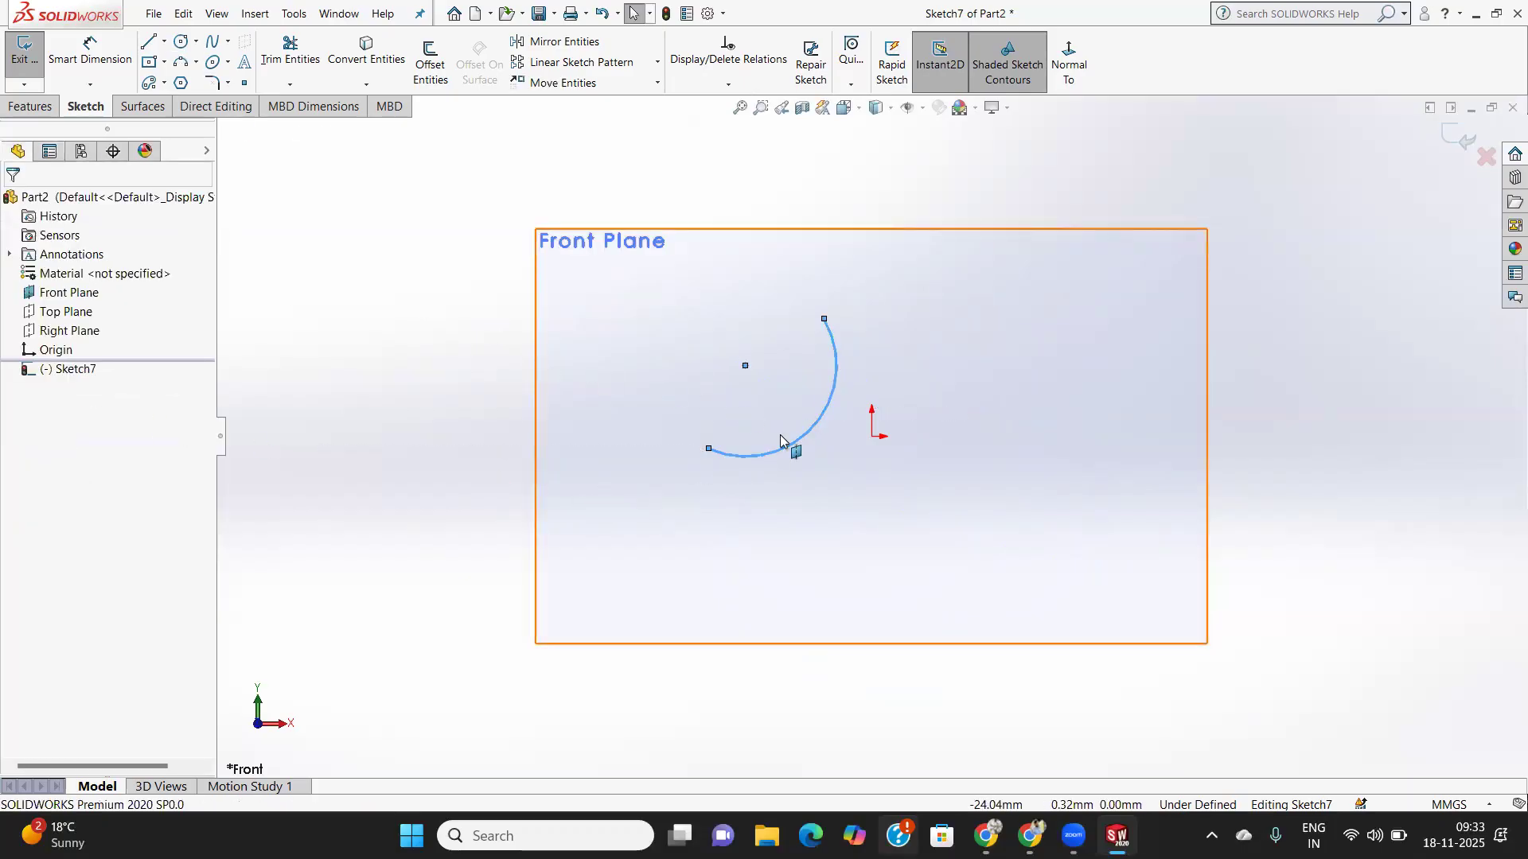
{"action": "left_click", "coordinate": [50, 313]}
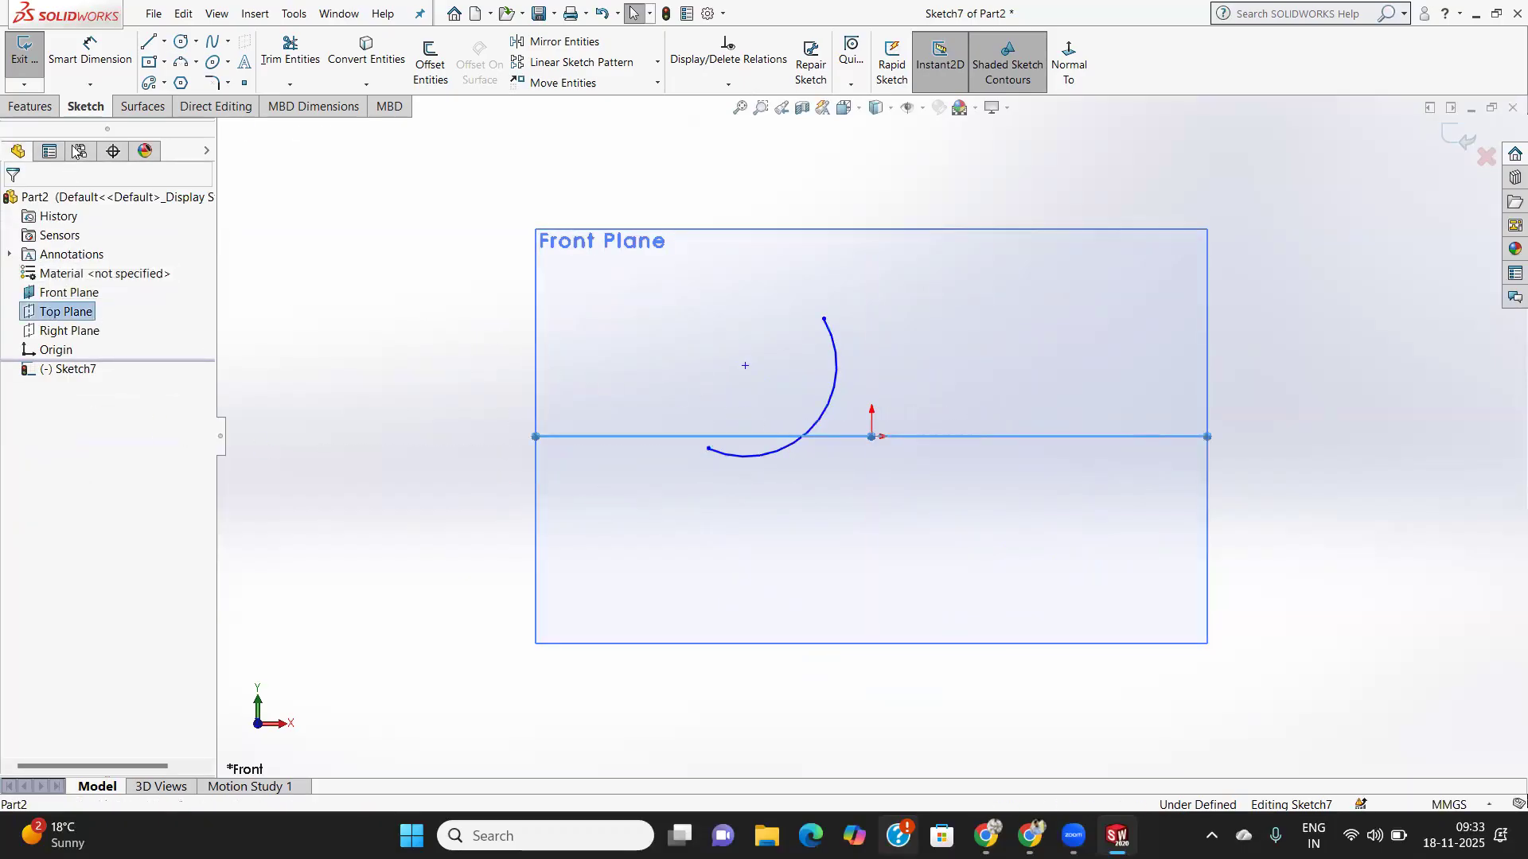
{"action": "left_click", "coordinate": [1074, 79]}
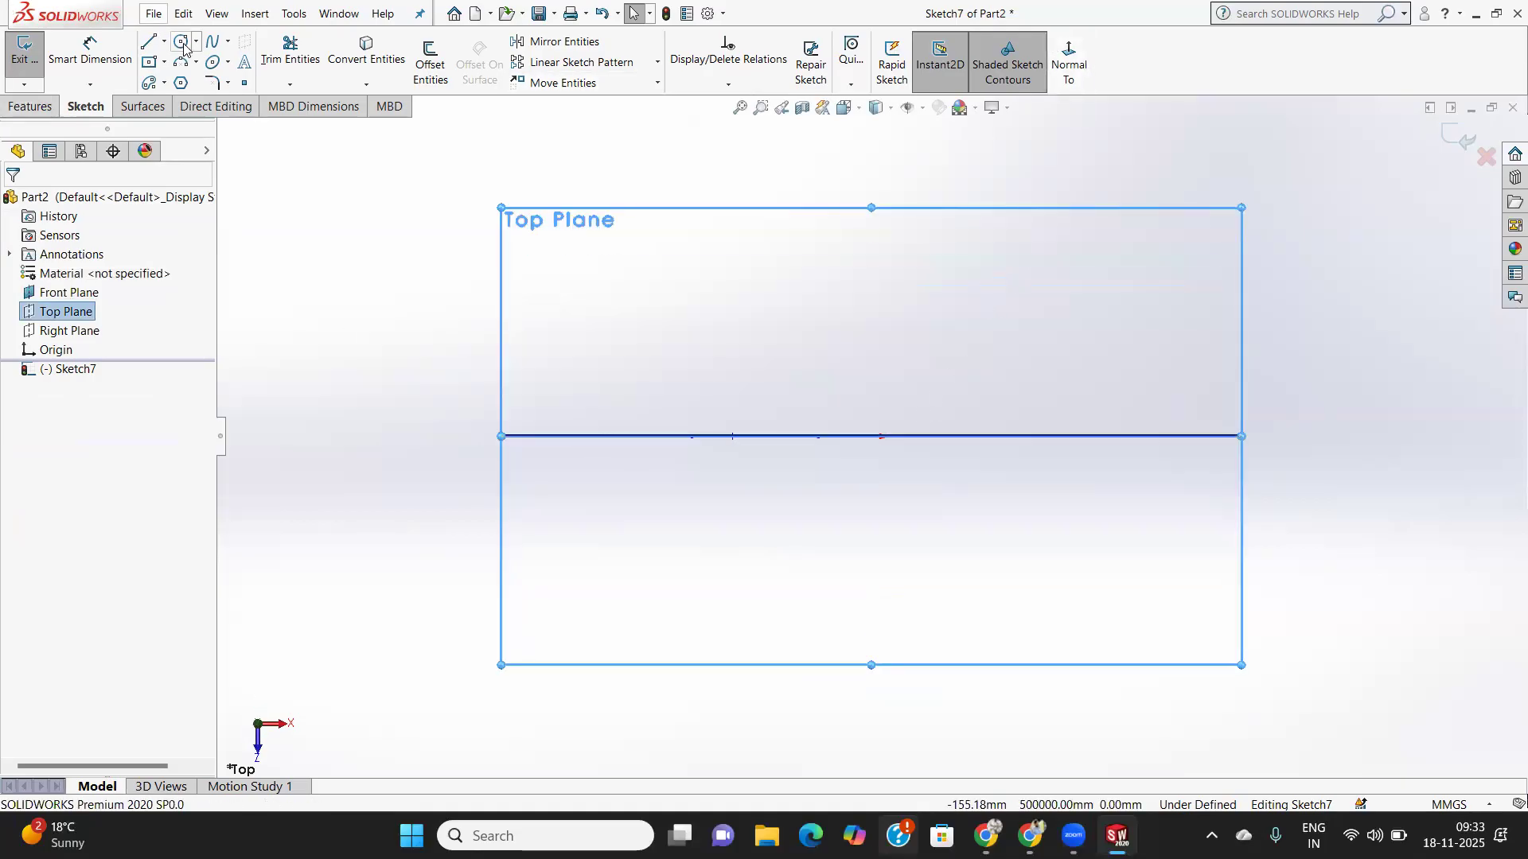
{"action": "left_click", "coordinate": [605, 436]}
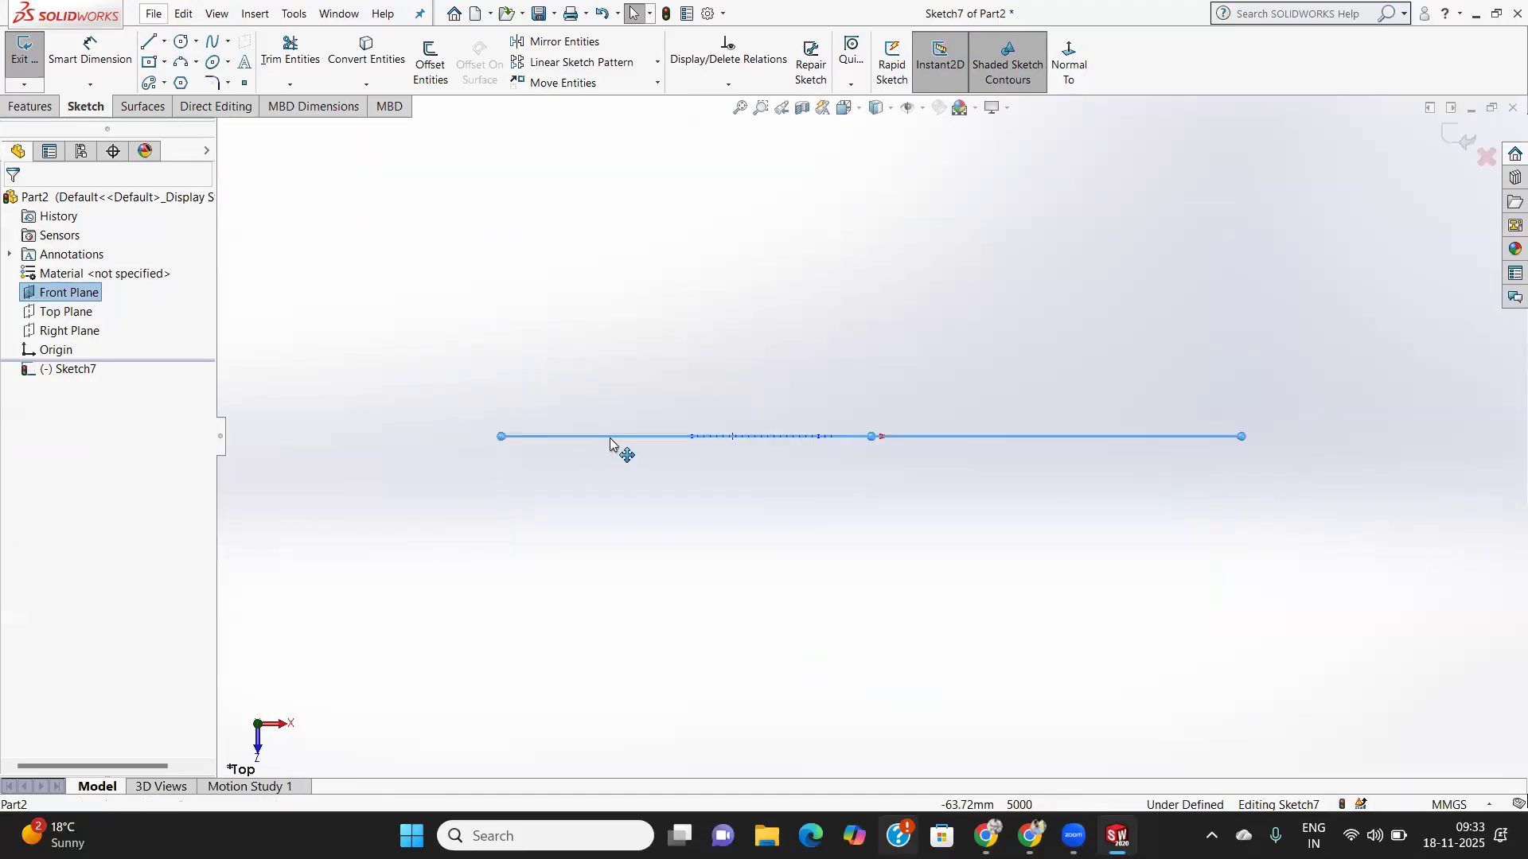
- Add a small circle of radius about 2.93 centred on the arc's lower end
{"action": "left_click", "coordinate": [182, 42]}
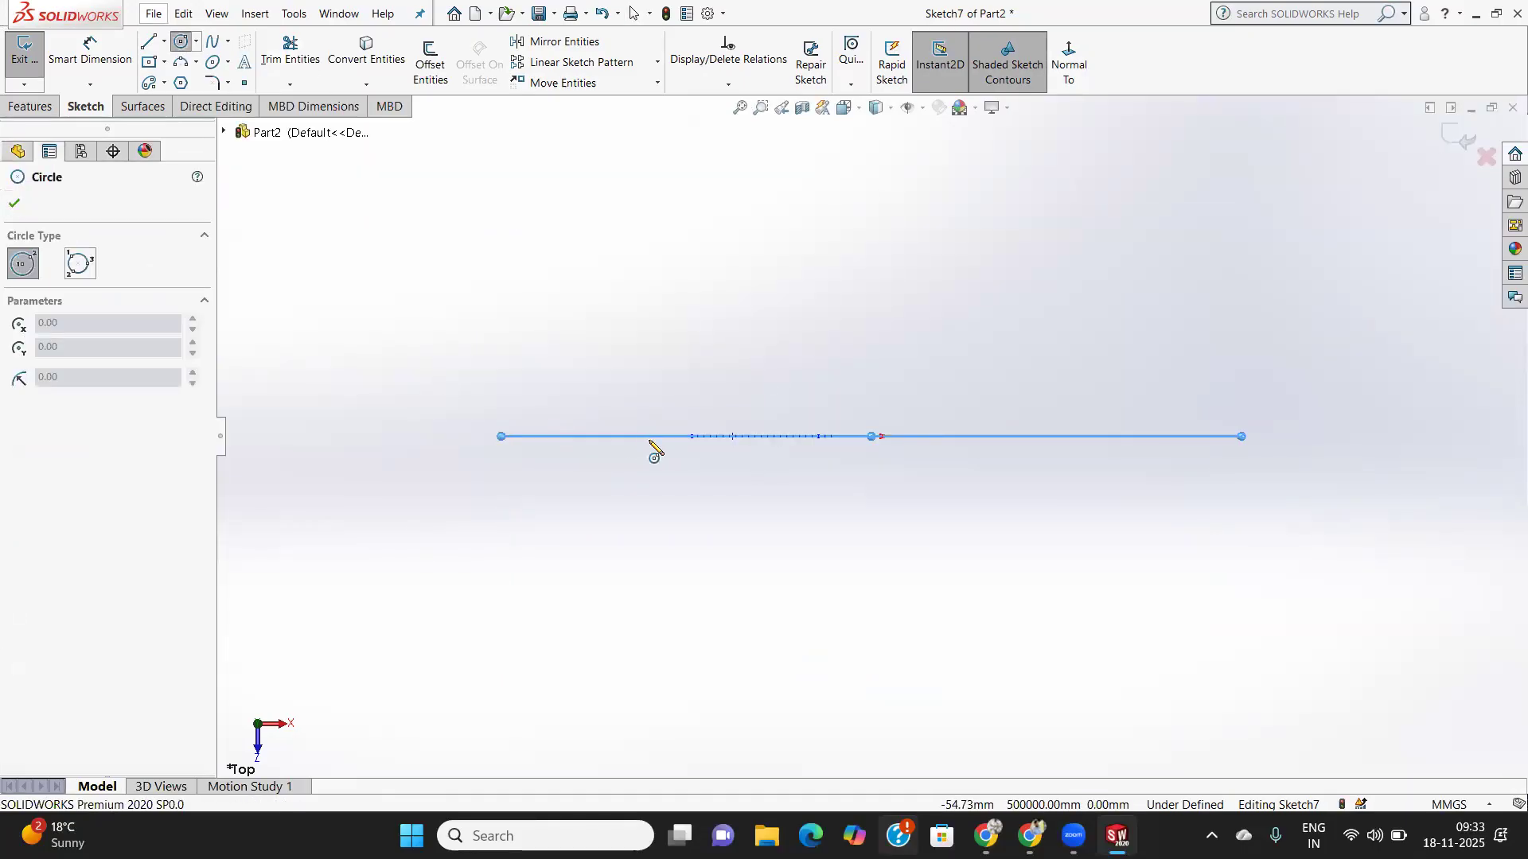
{"action": "mouse_move", "coordinate": [743, 464]}
{"action": "middle_mouse_down"}
{"action": "mouse_move", "coordinate": [723, 488]}
{"action": "mouse_move", "coordinate": [731, 517]}
{"action": "mouse_move", "coordinate": [675, 573]}
{"action": "mouse_move", "coordinate": [748, 569]}
{"action": "middle_mouse_up"}
{"action": "scroll", "coordinate": [772, 519], "scroll_direction": "up", "scroll_amount": 3}
{"action": "scroll", "coordinate": [837, 482], "scroll_direction": "down", "scroll_amount": 4}
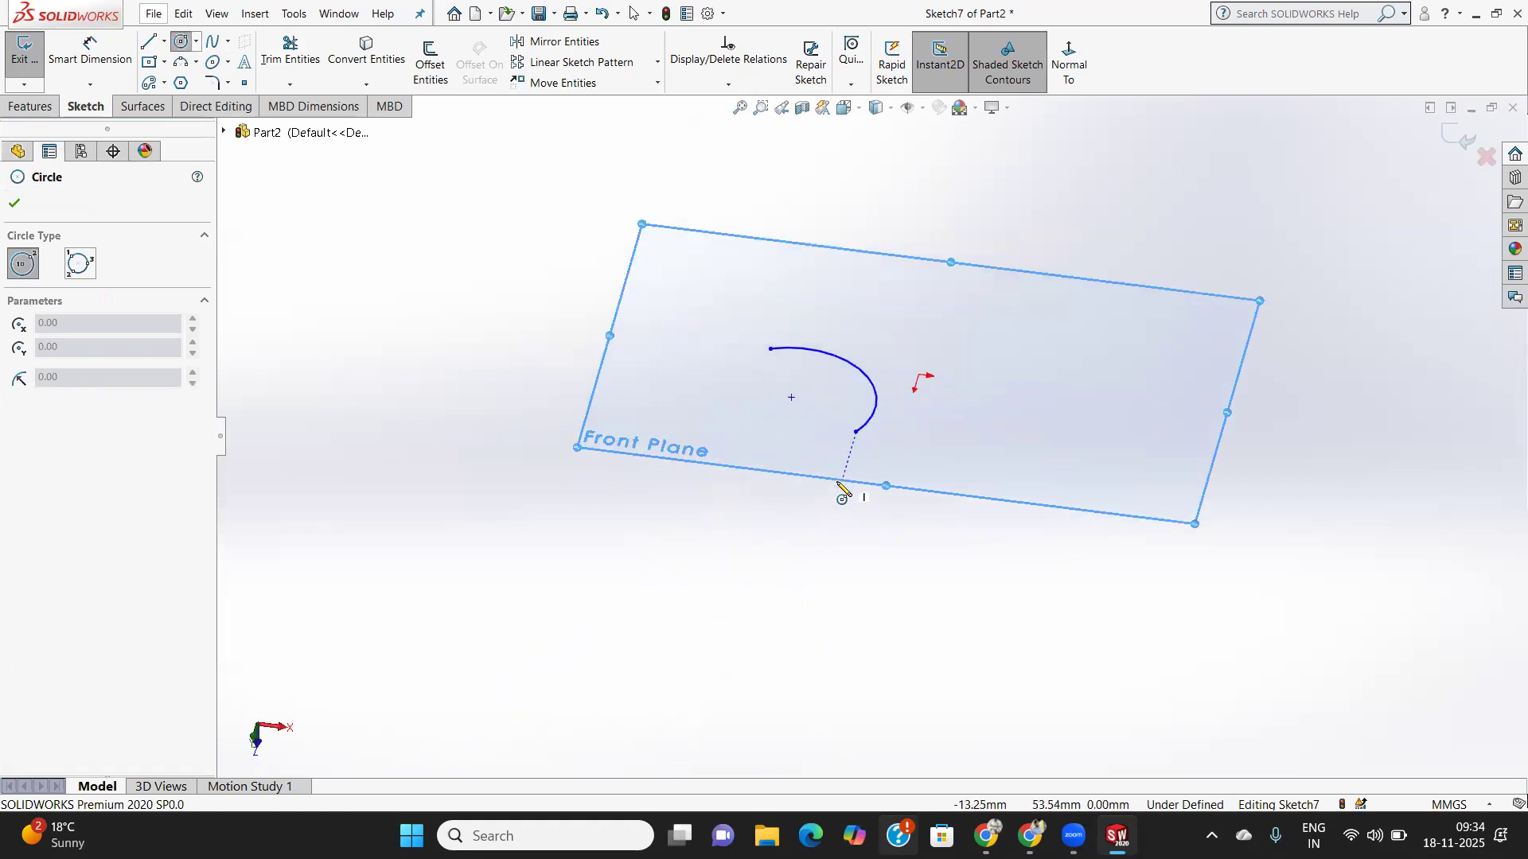
{"action": "scroll", "coordinate": [841, 492], "scroll_direction": "down", "scroll_amount": 2}
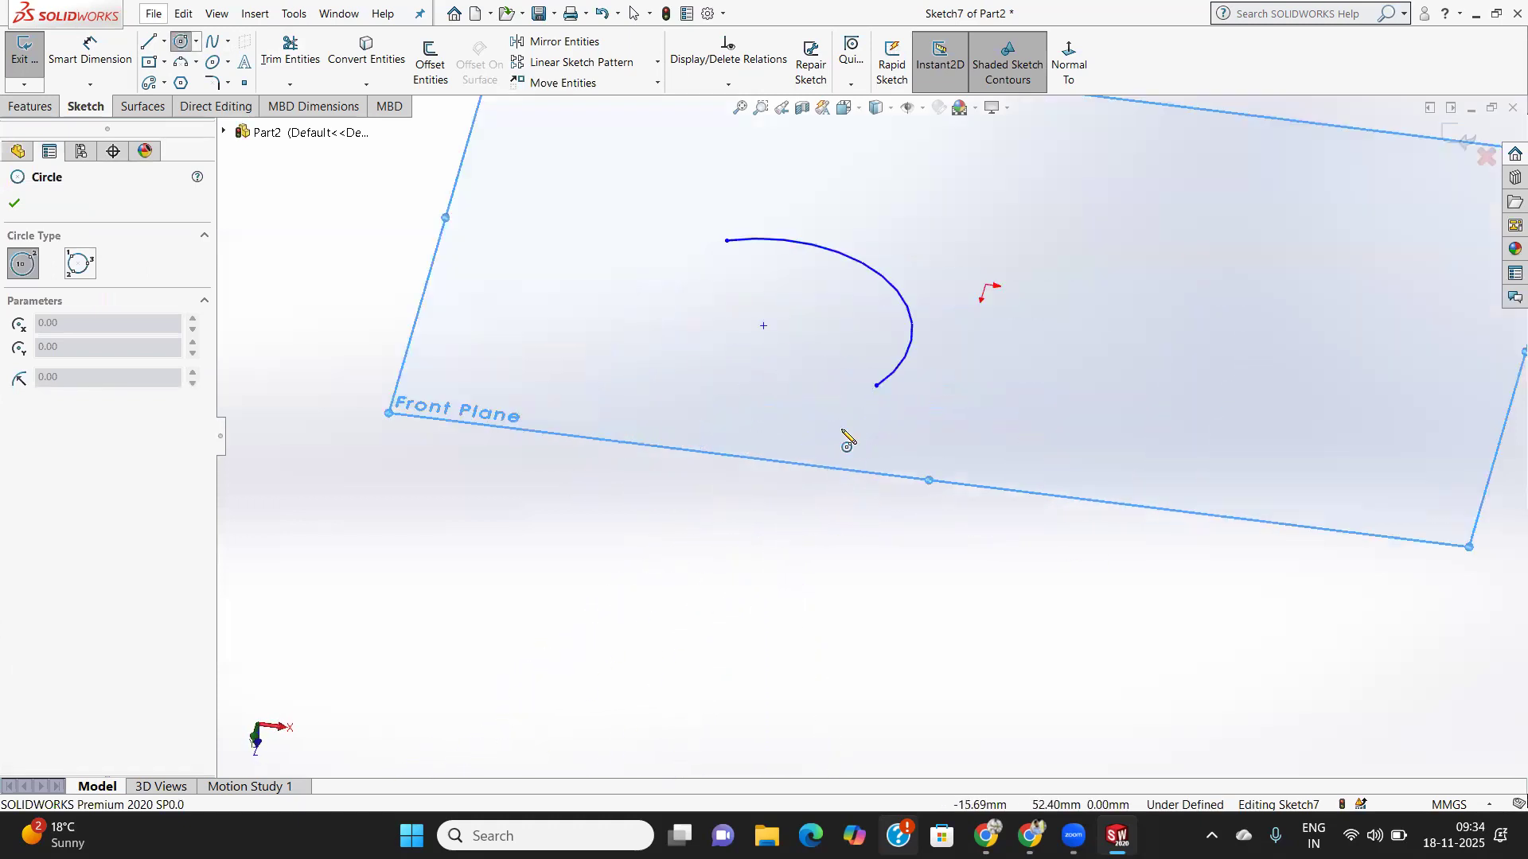
{"action": "left_click", "coordinate": [877, 386]}
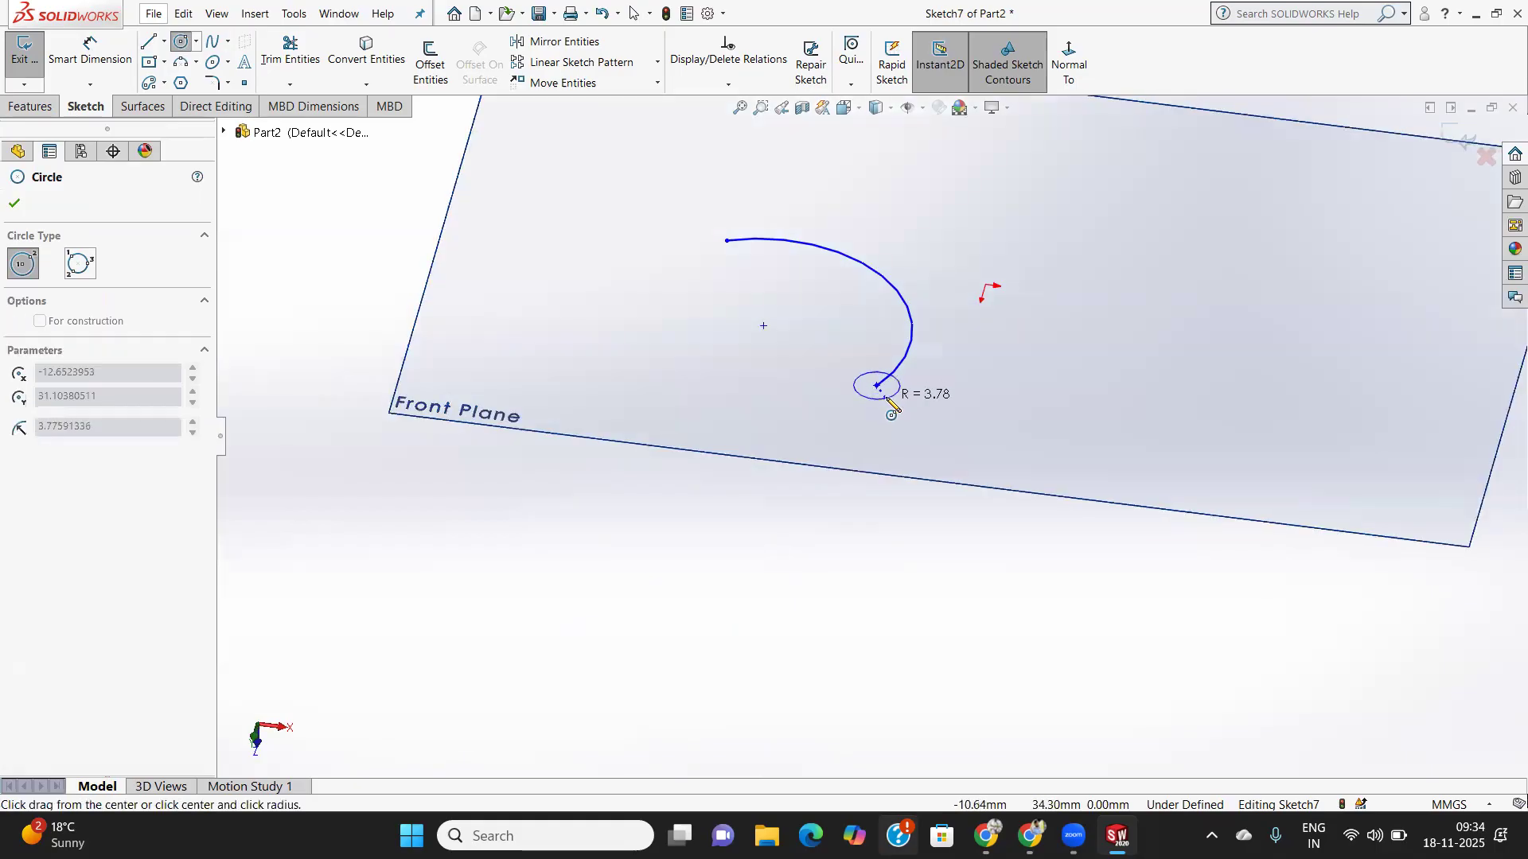
{"action": "left_click", "coordinate": [881, 393]}
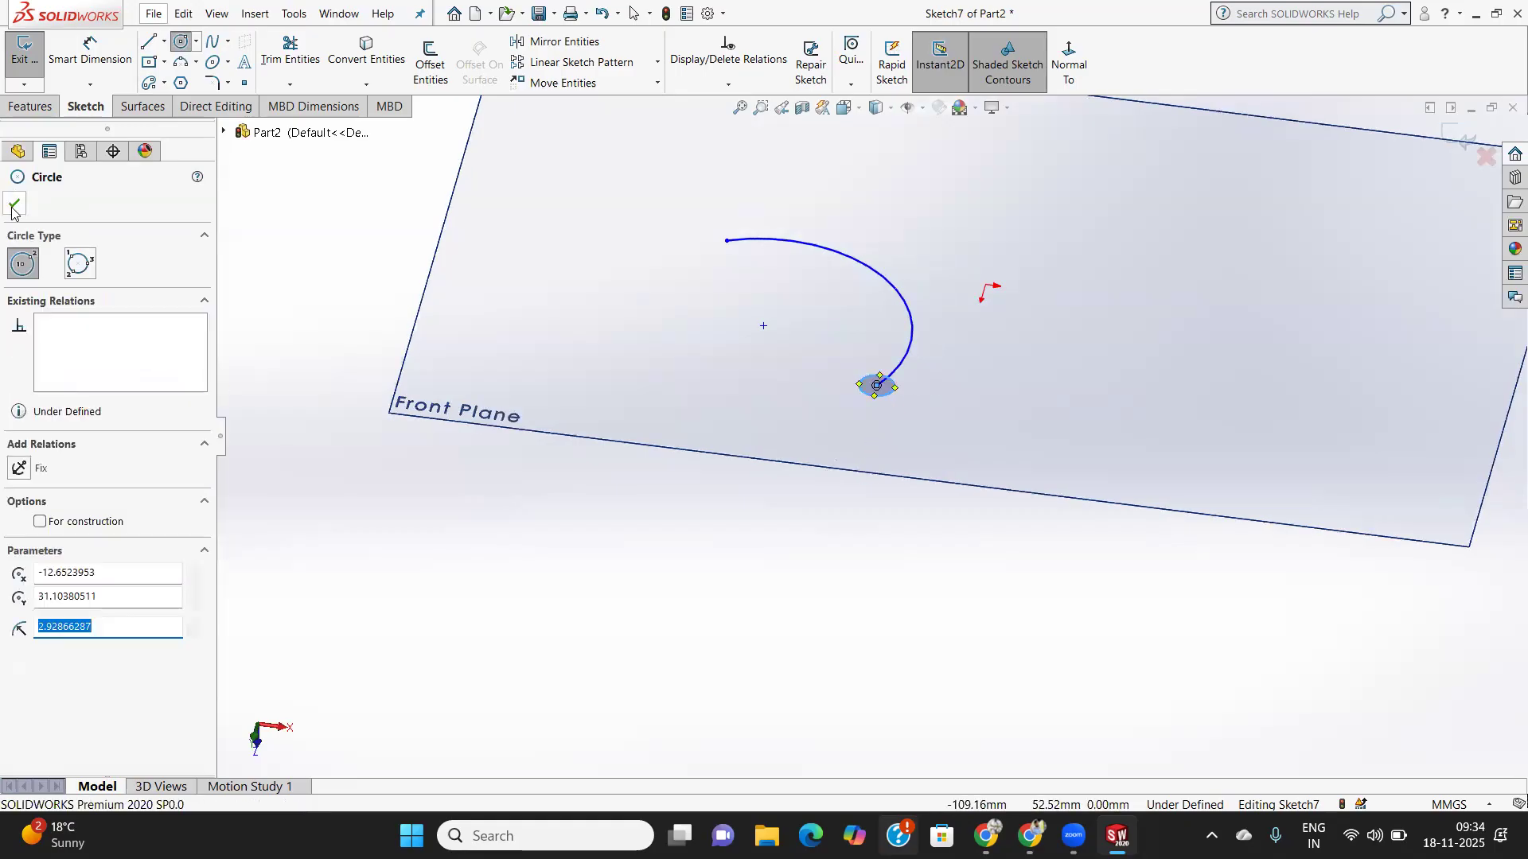
{"action": "left_click", "coordinate": [14, 205]}
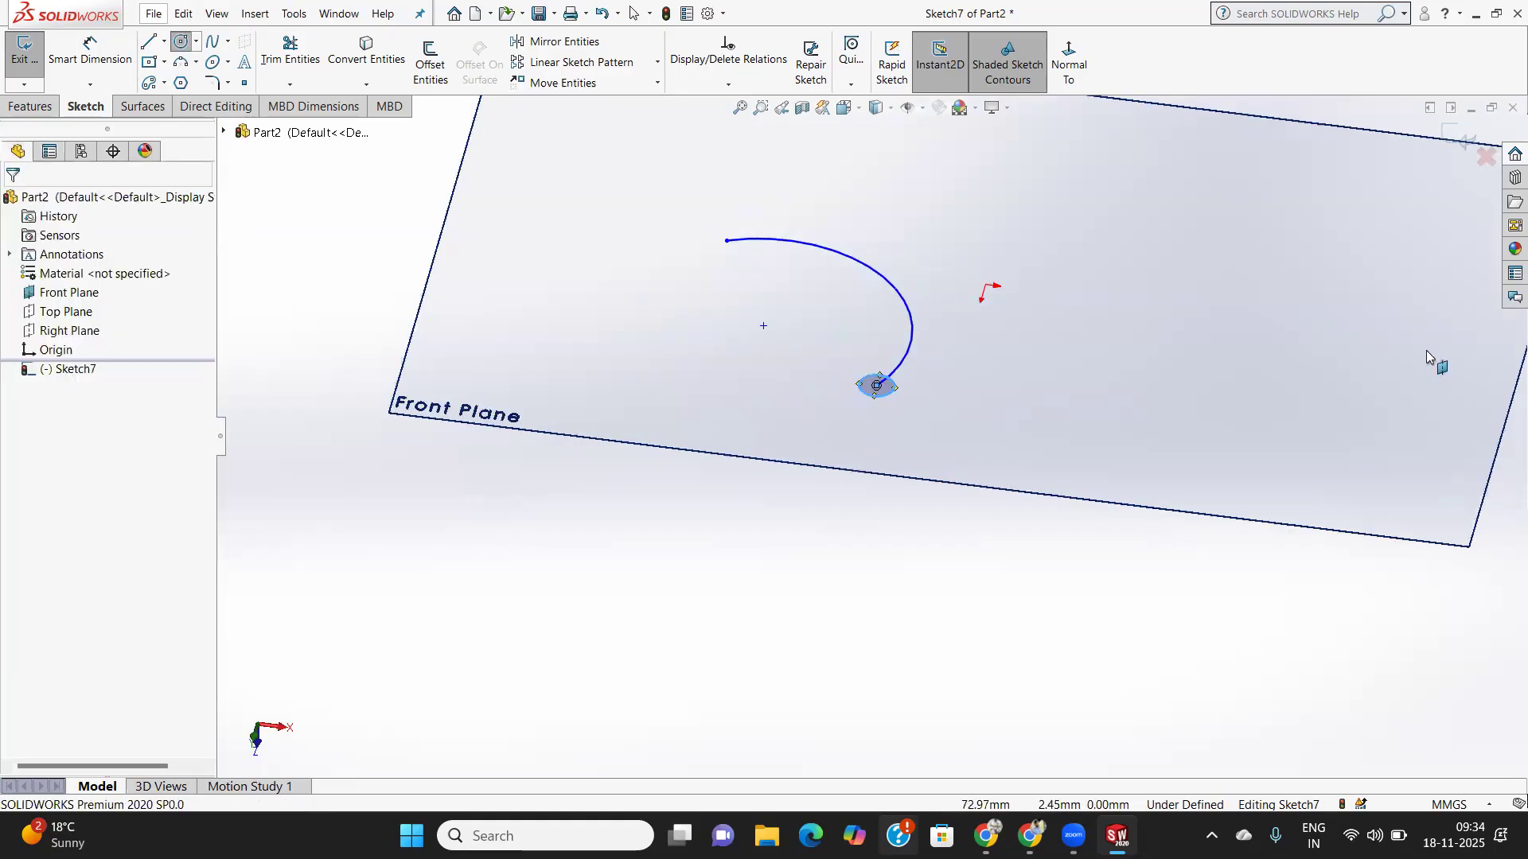
- Start a sweep using the small circle as profile and the arc as path
{"action": "left_click", "coordinate": [35, 108]}
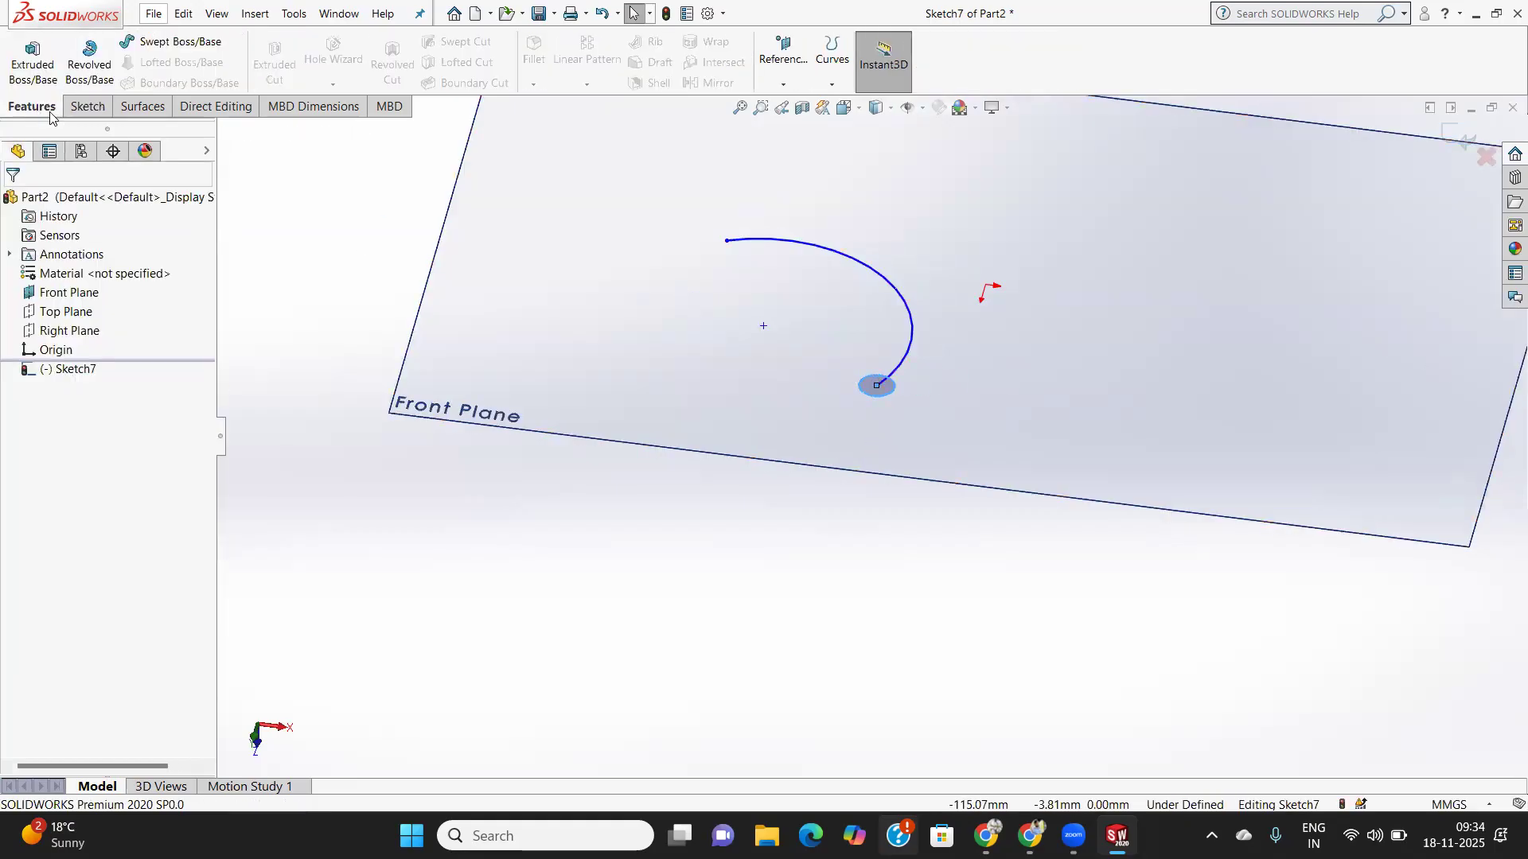
{"action": "left_click", "coordinate": [175, 47]}
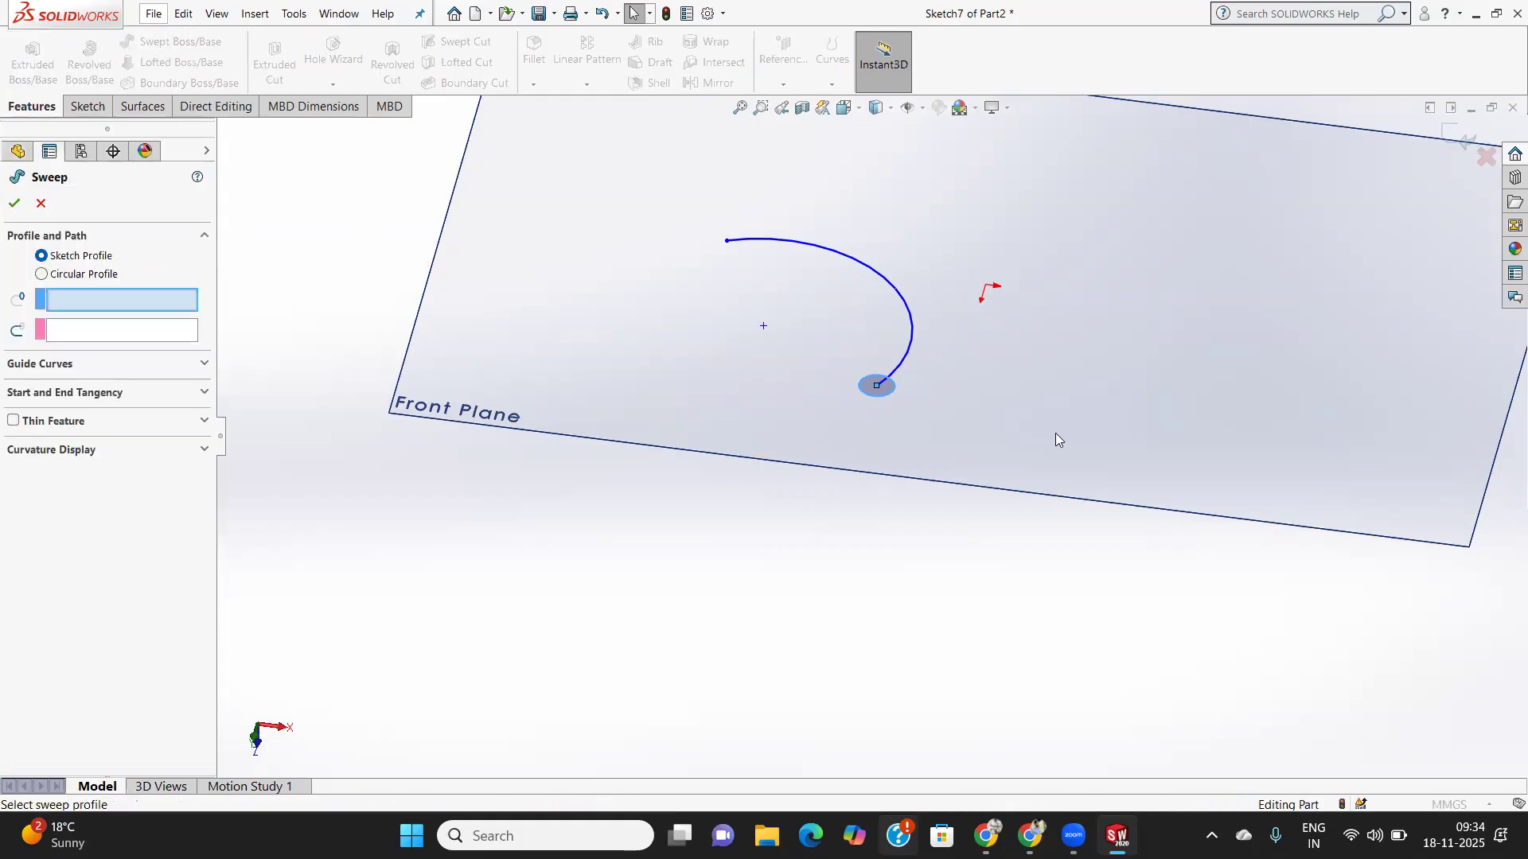
{"action": "middle_click_drag", "start_coordinate": [1023, 423], "coordinate": [971, 507]}
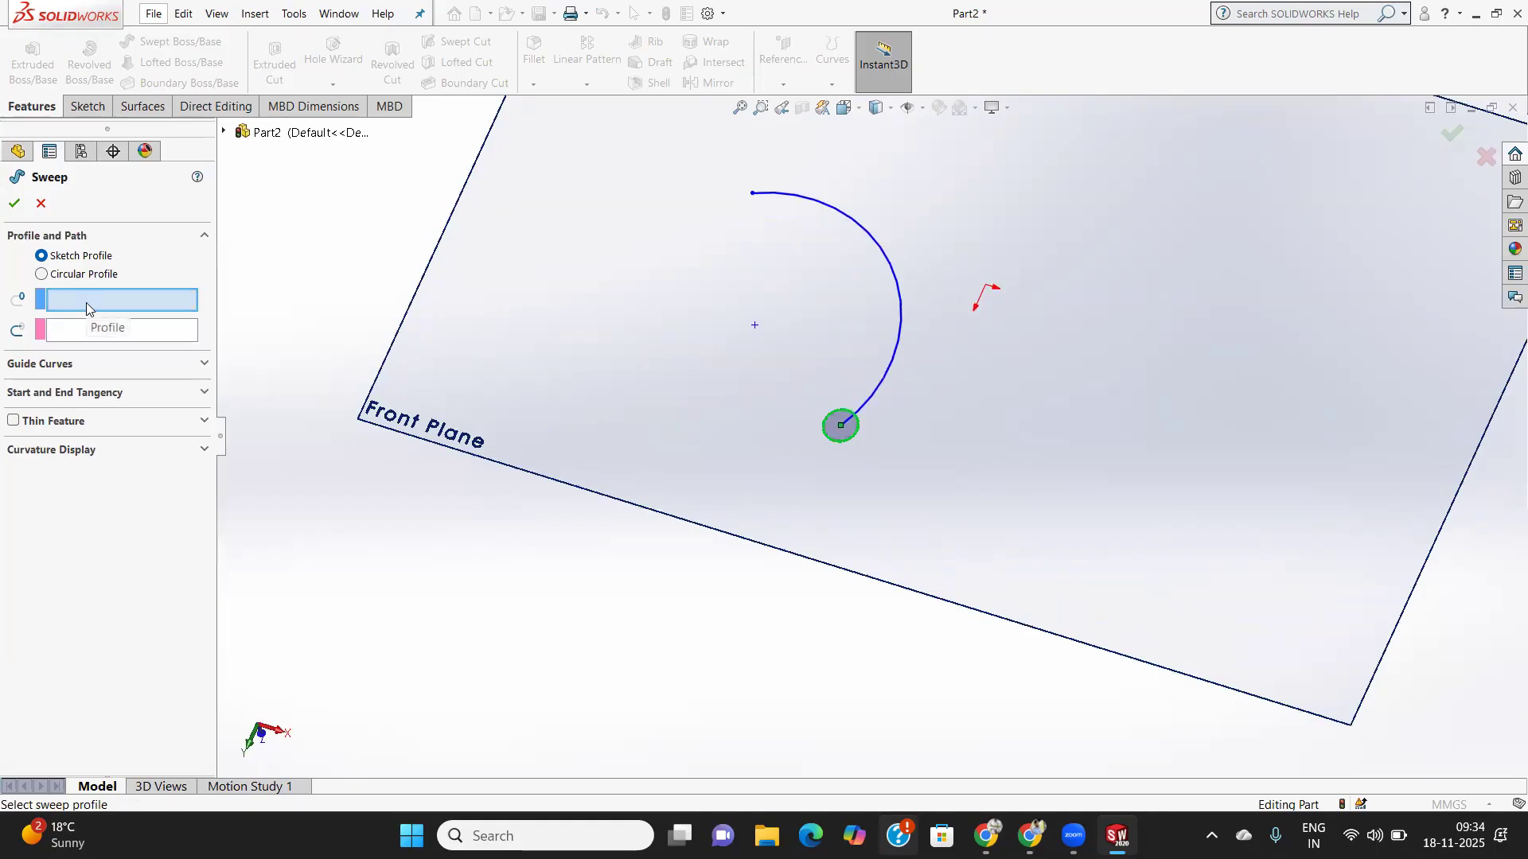
{"action": "left_click", "coordinate": [79, 332]}
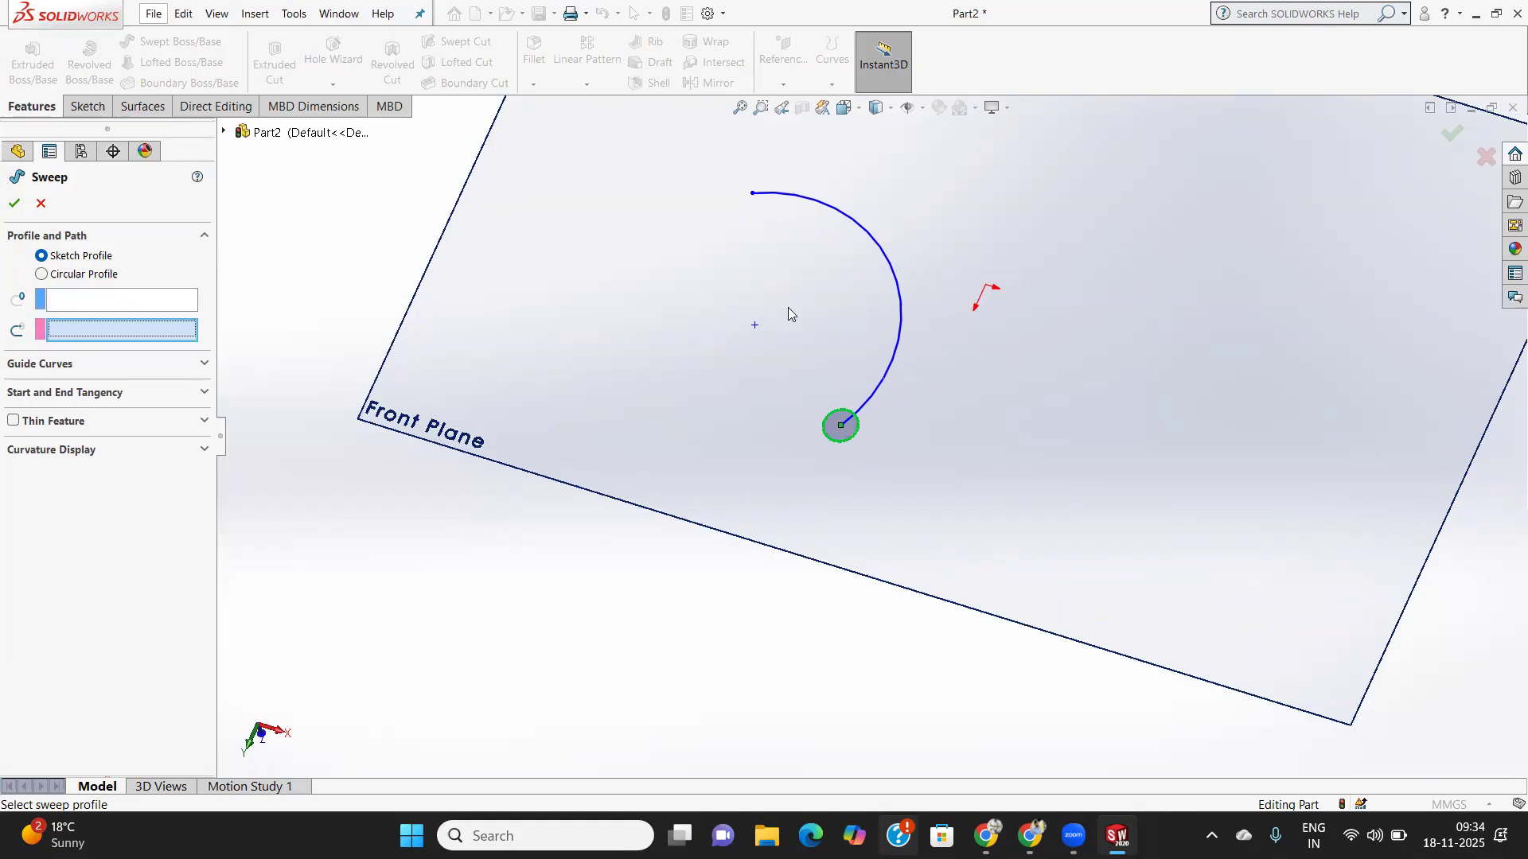
{"action": "left_click", "coordinate": [97, 303]}
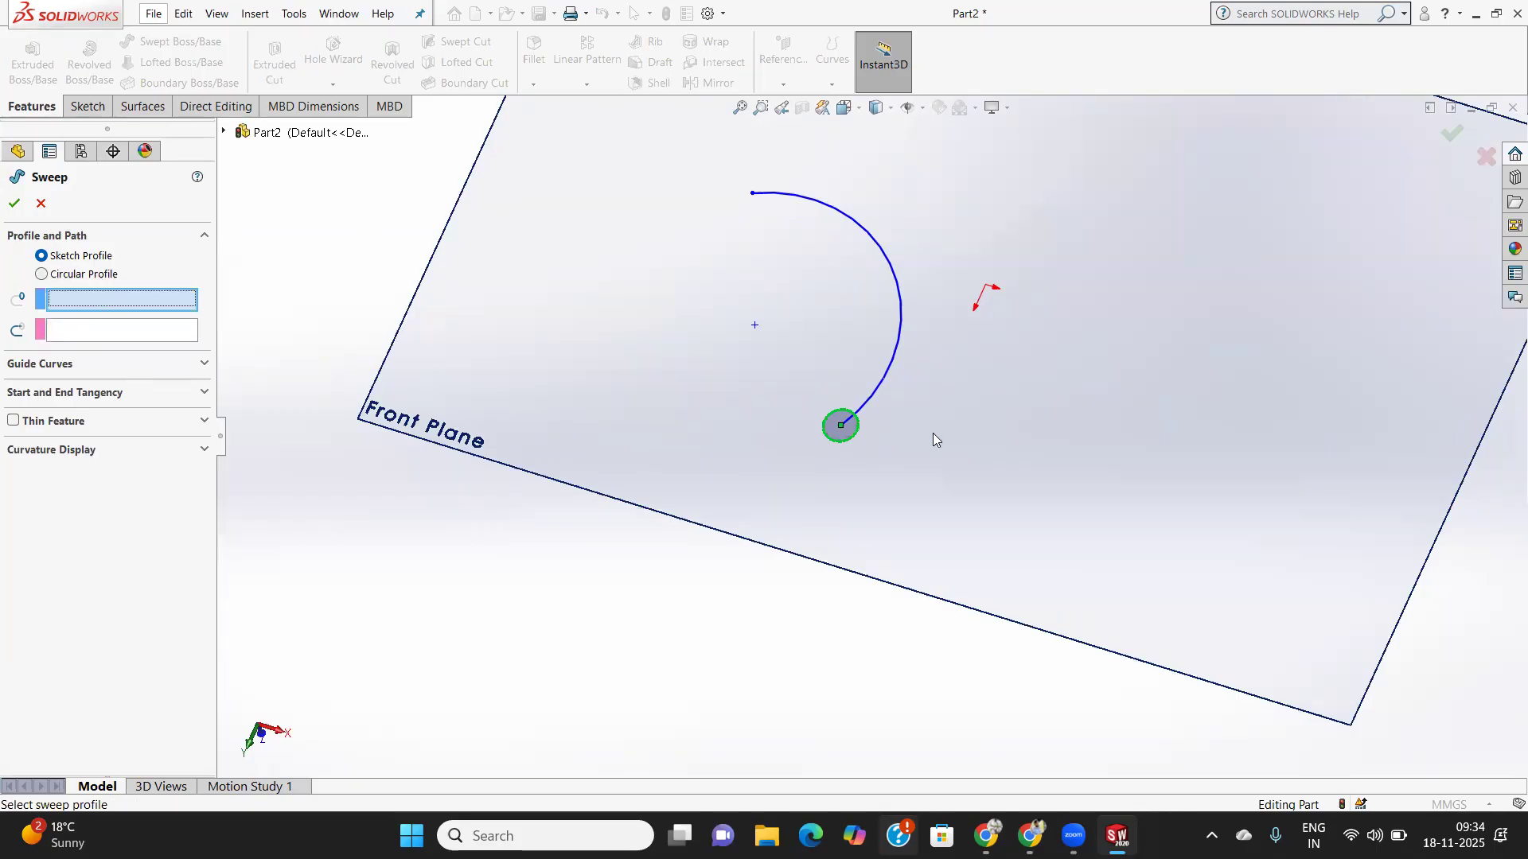
{"action": "left_click", "coordinate": [848, 436]}
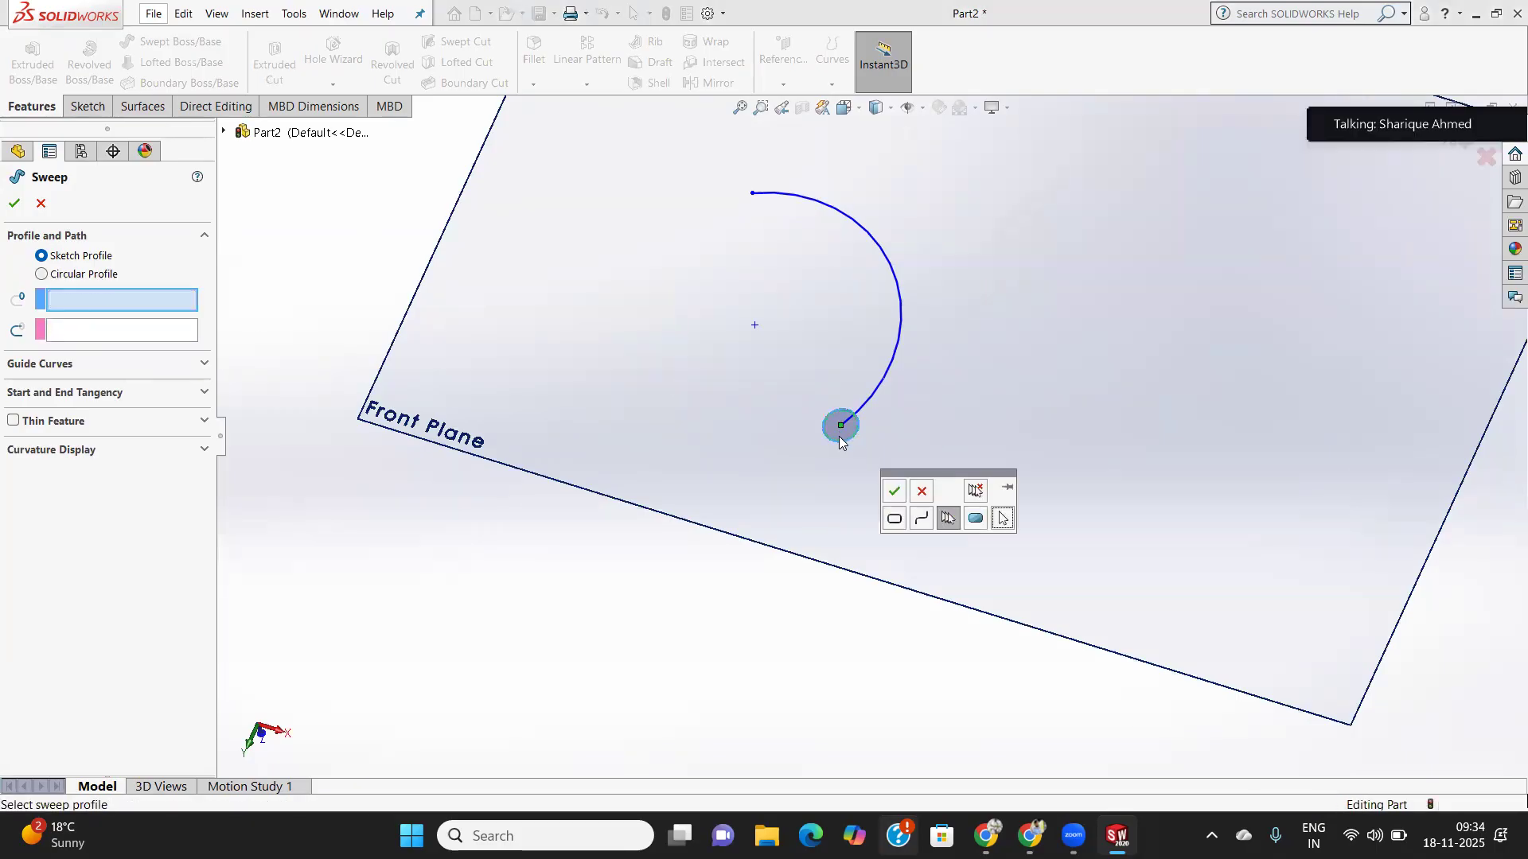
{"action": "left_click", "coordinate": [108, 333]}
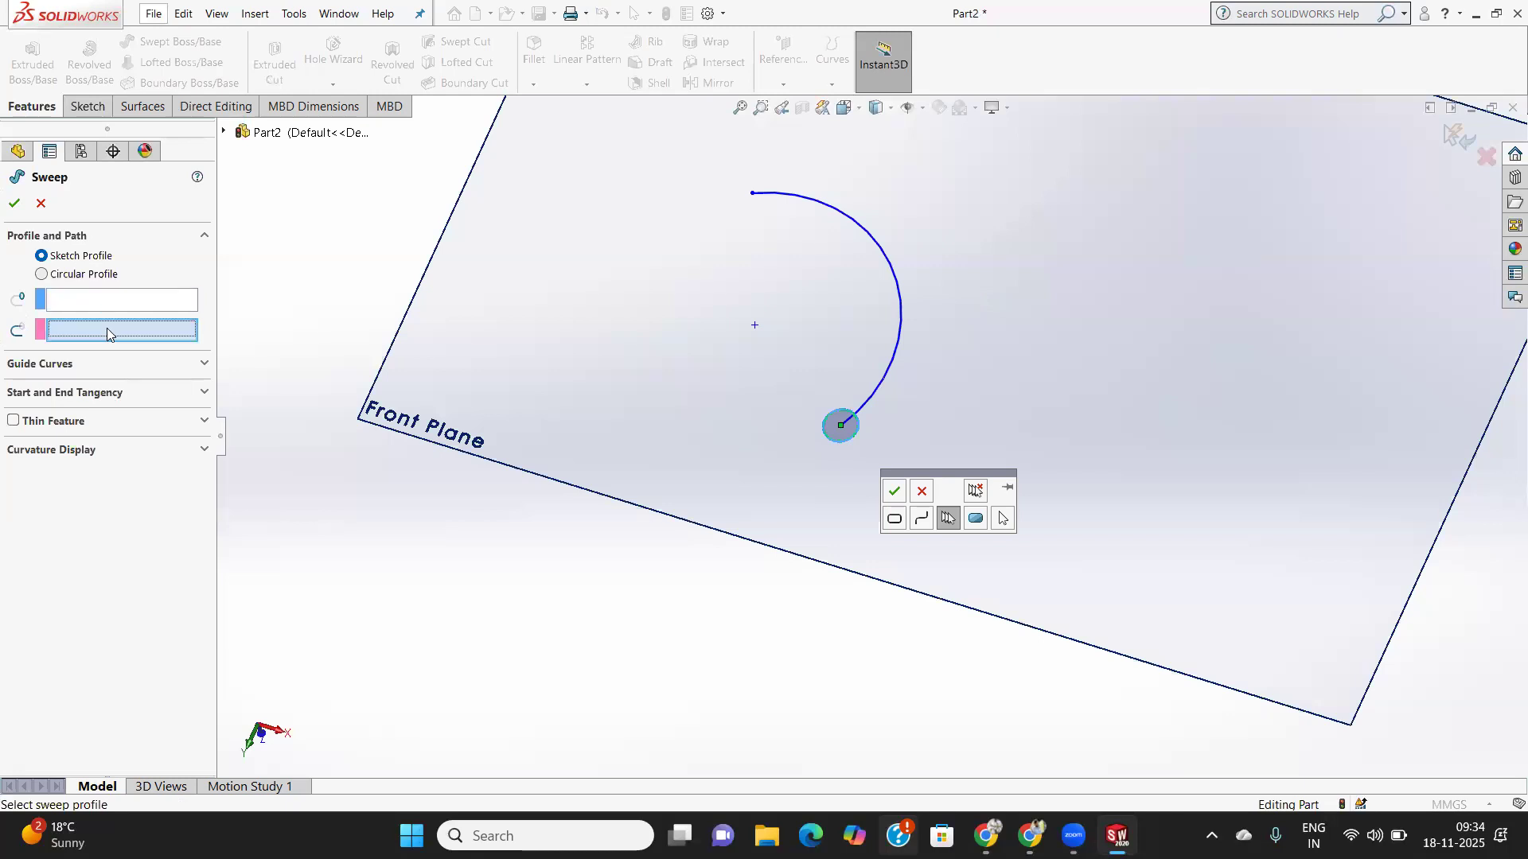
{"action": "left_click", "coordinate": [898, 318]}
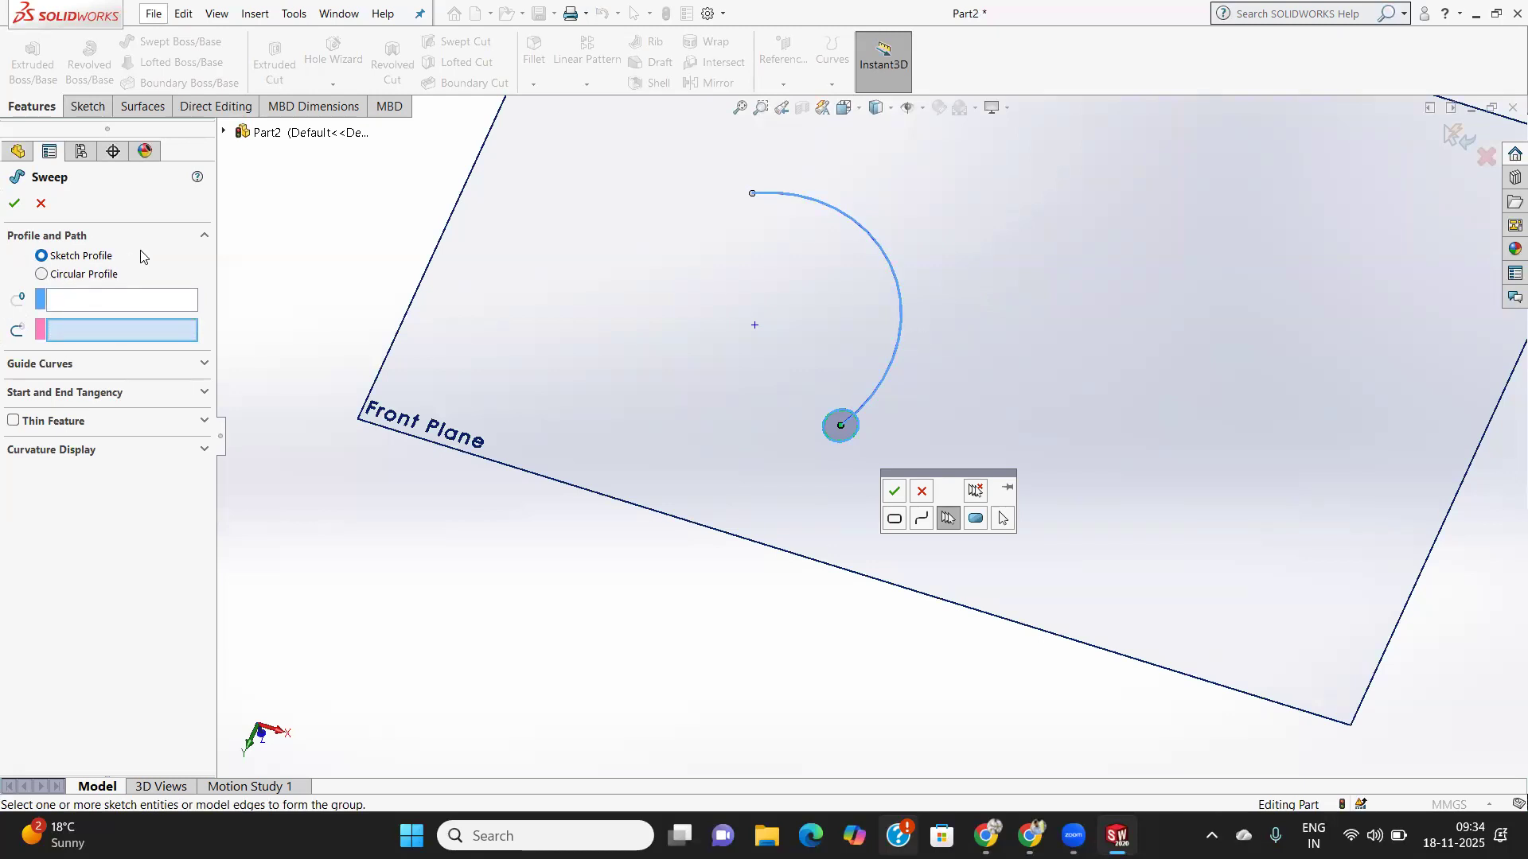
- Reselect the circle profile and curved path, switch to a 10.00mm Circular Profile, and attempt the sweep
{"action": "middle_click_drag", "start_coordinate": [968, 346], "coordinate": [1002, 213]}
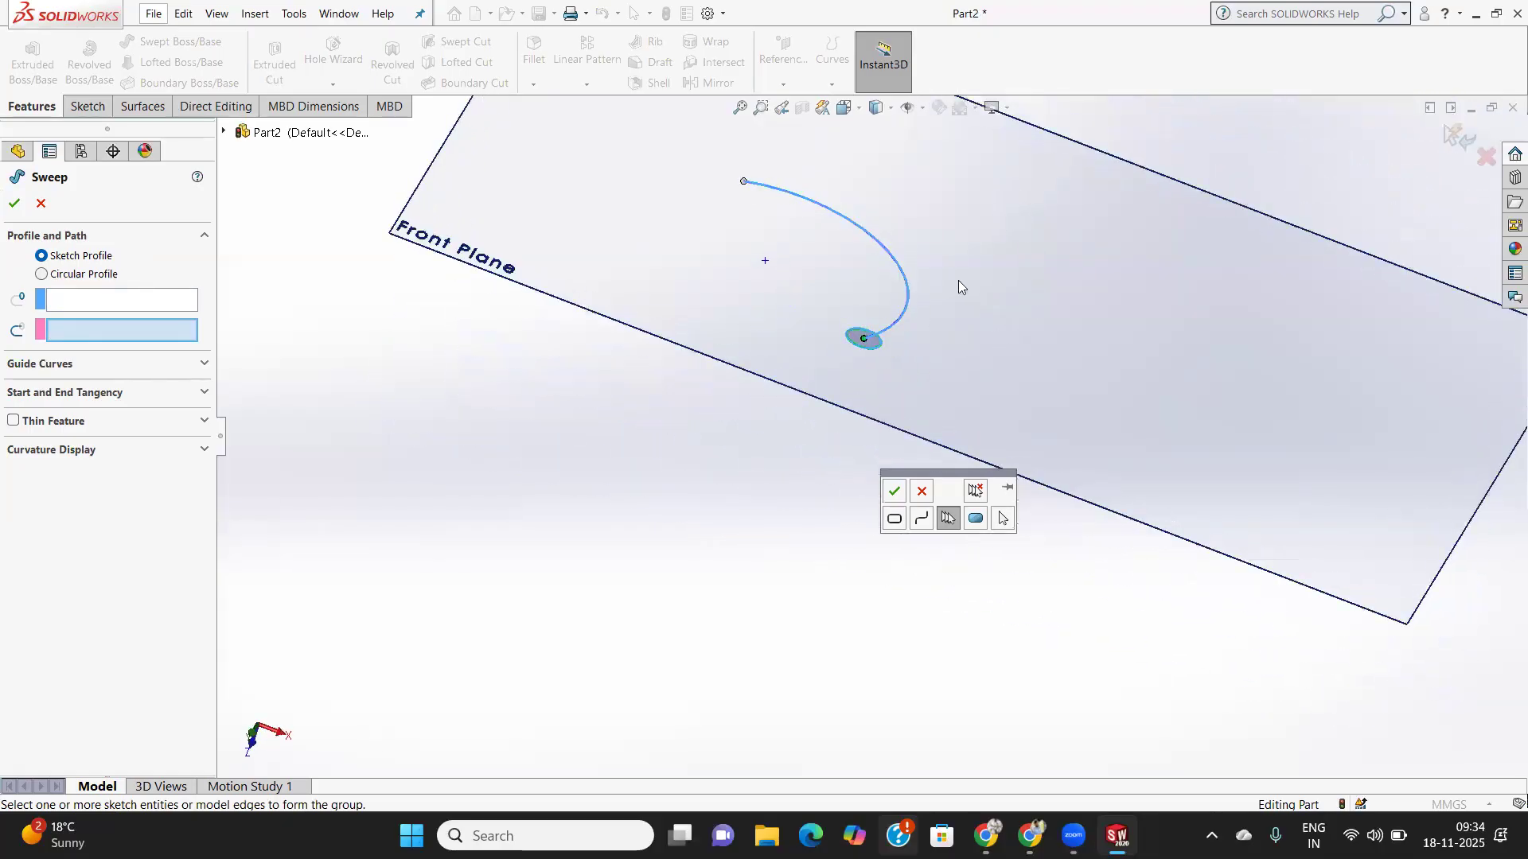
{"action": "scroll", "coordinate": [861, 319], "scroll_direction": "up", "scroll_amount": 3}
{"action": "scroll", "coordinate": [868, 369], "scroll_direction": "down", "scroll_amount": 5}
{"action": "middle_click_drag", "start_coordinate": [839, 377], "coordinate": [855, 378]}
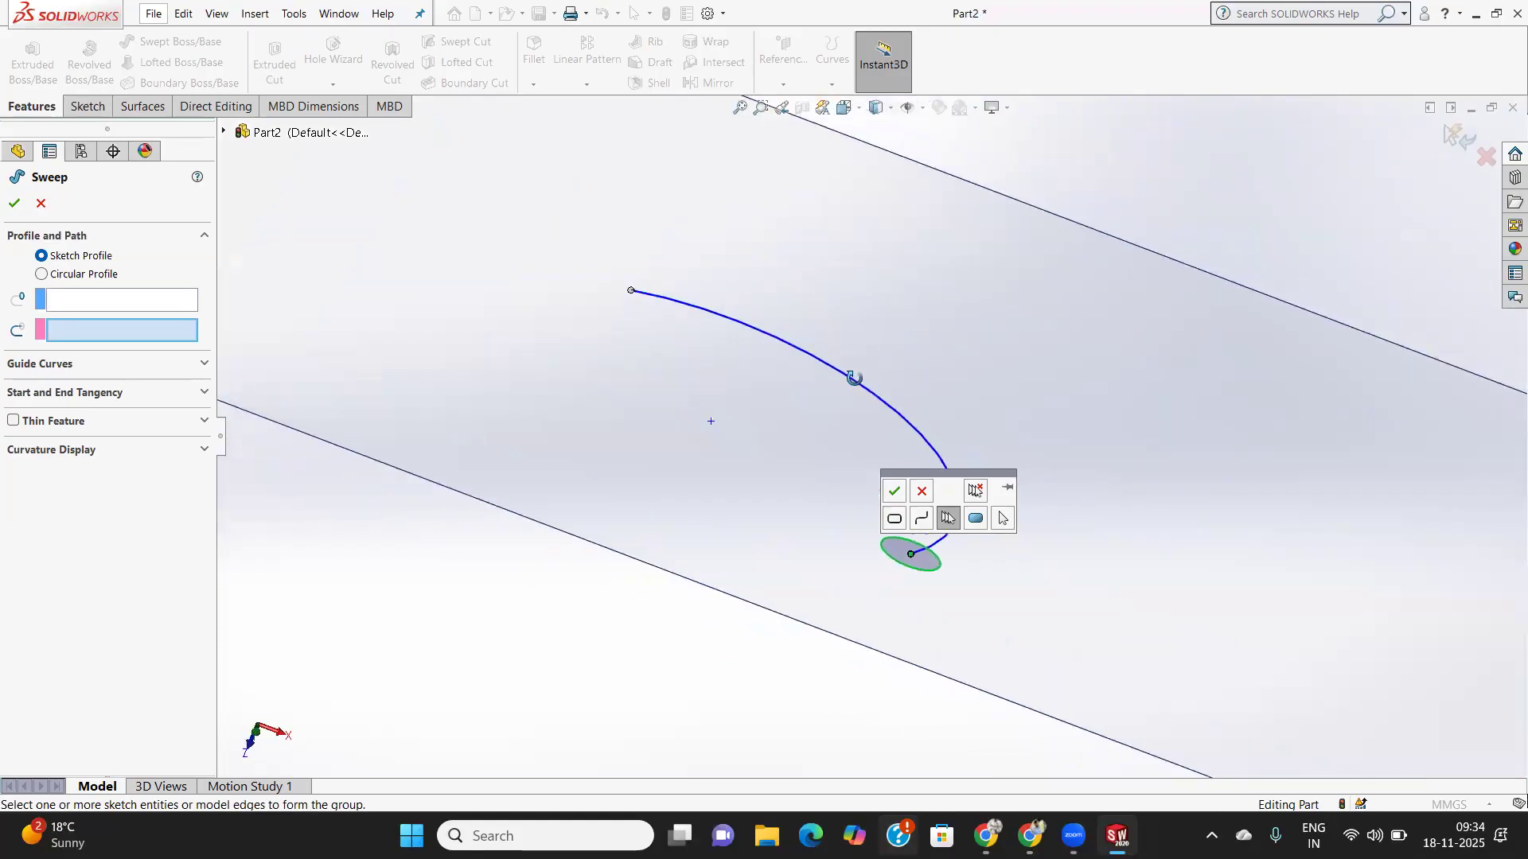
{"action": "left_click", "coordinate": [73, 306]}
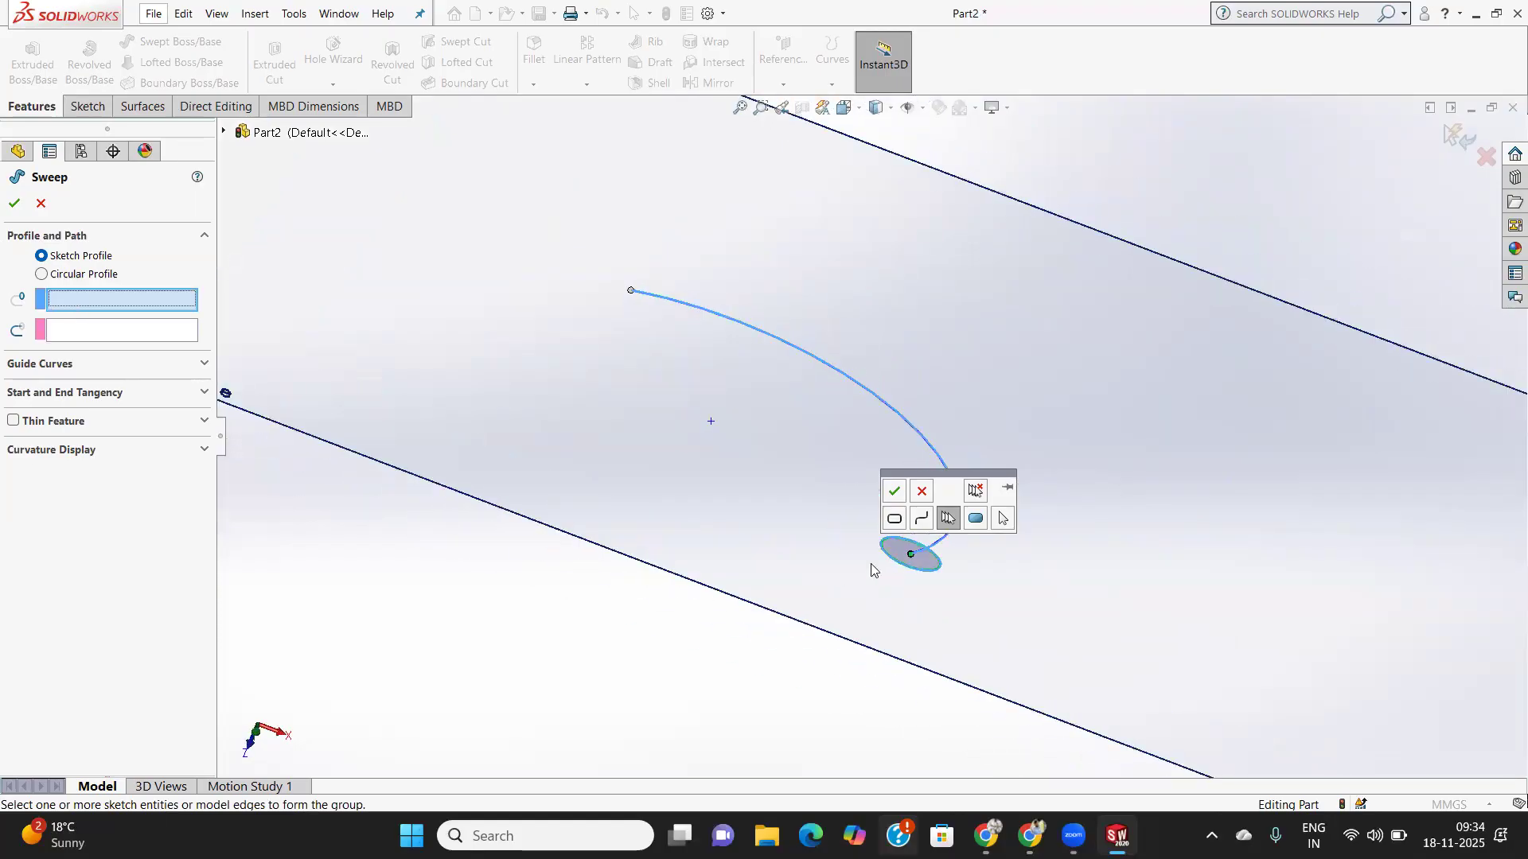
{"action": "left_click", "coordinate": [912, 570]}
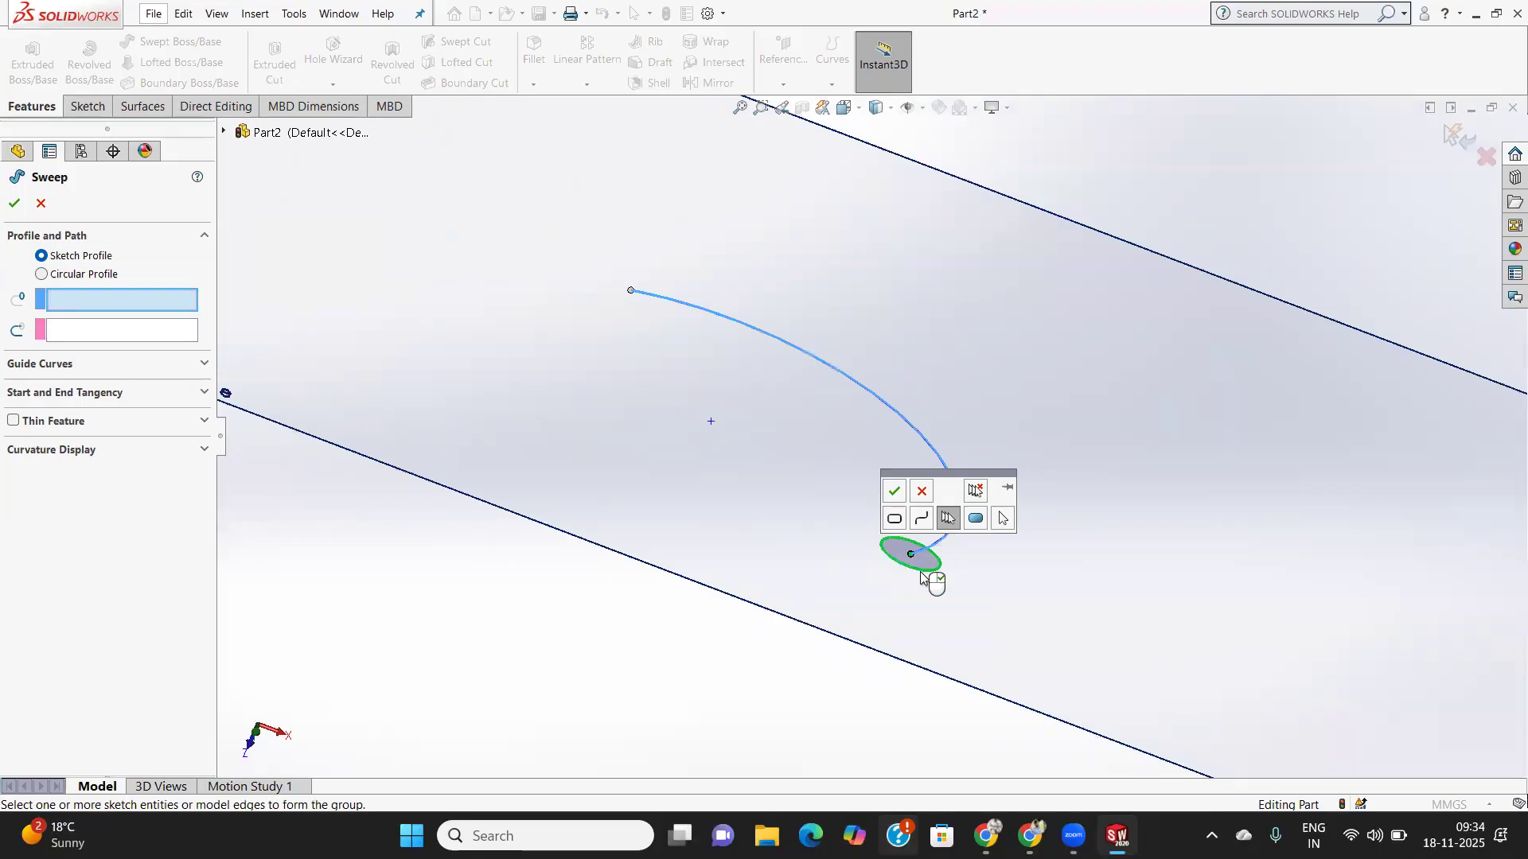
{"action": "left_click", "coordinate": [55, 328]}
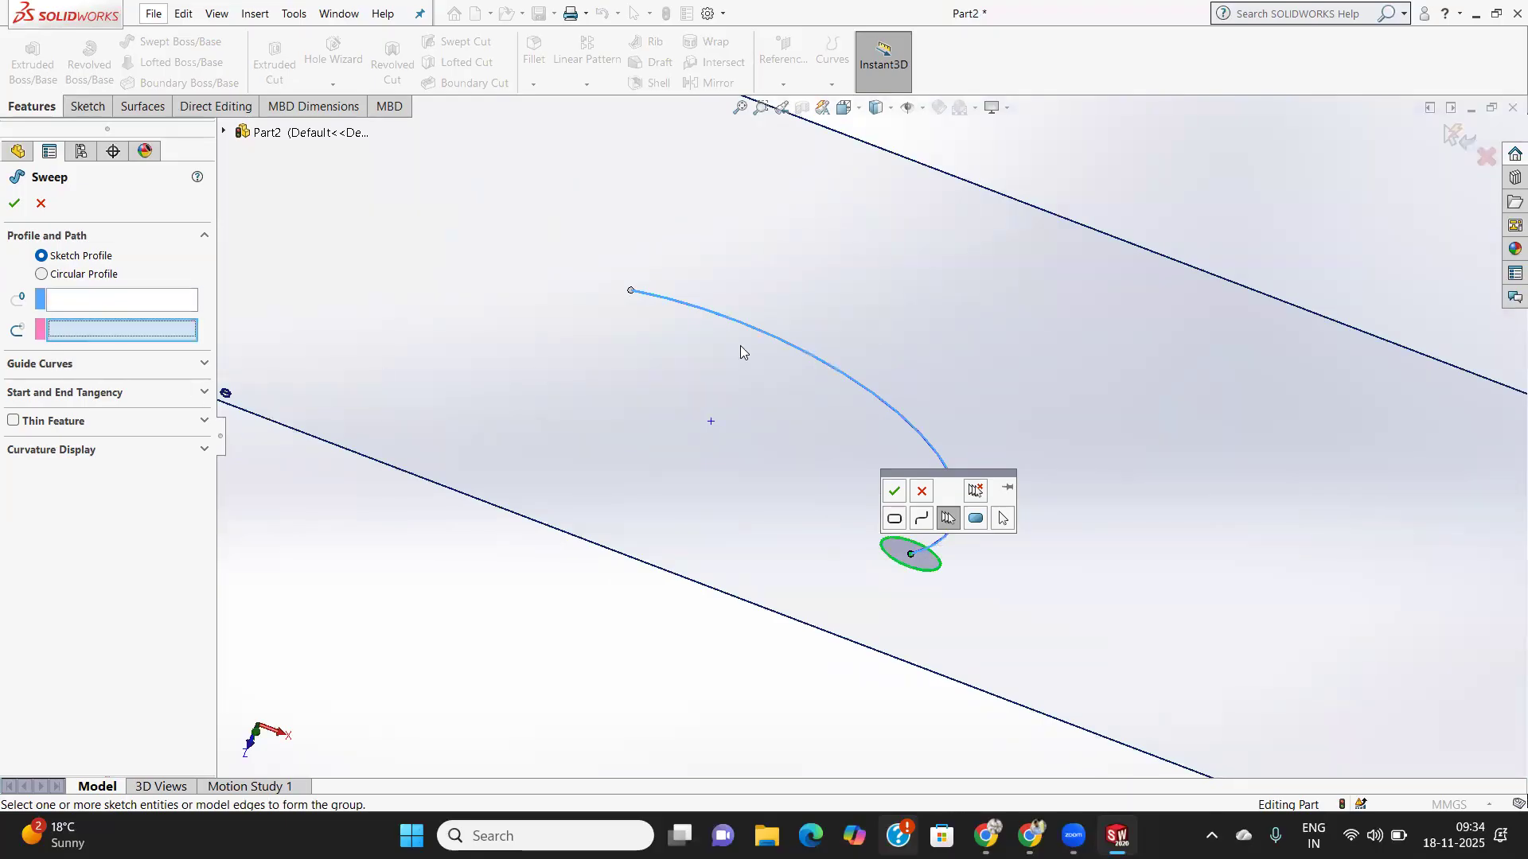
{"action": "left_click", "coordinate": [845, 374]}
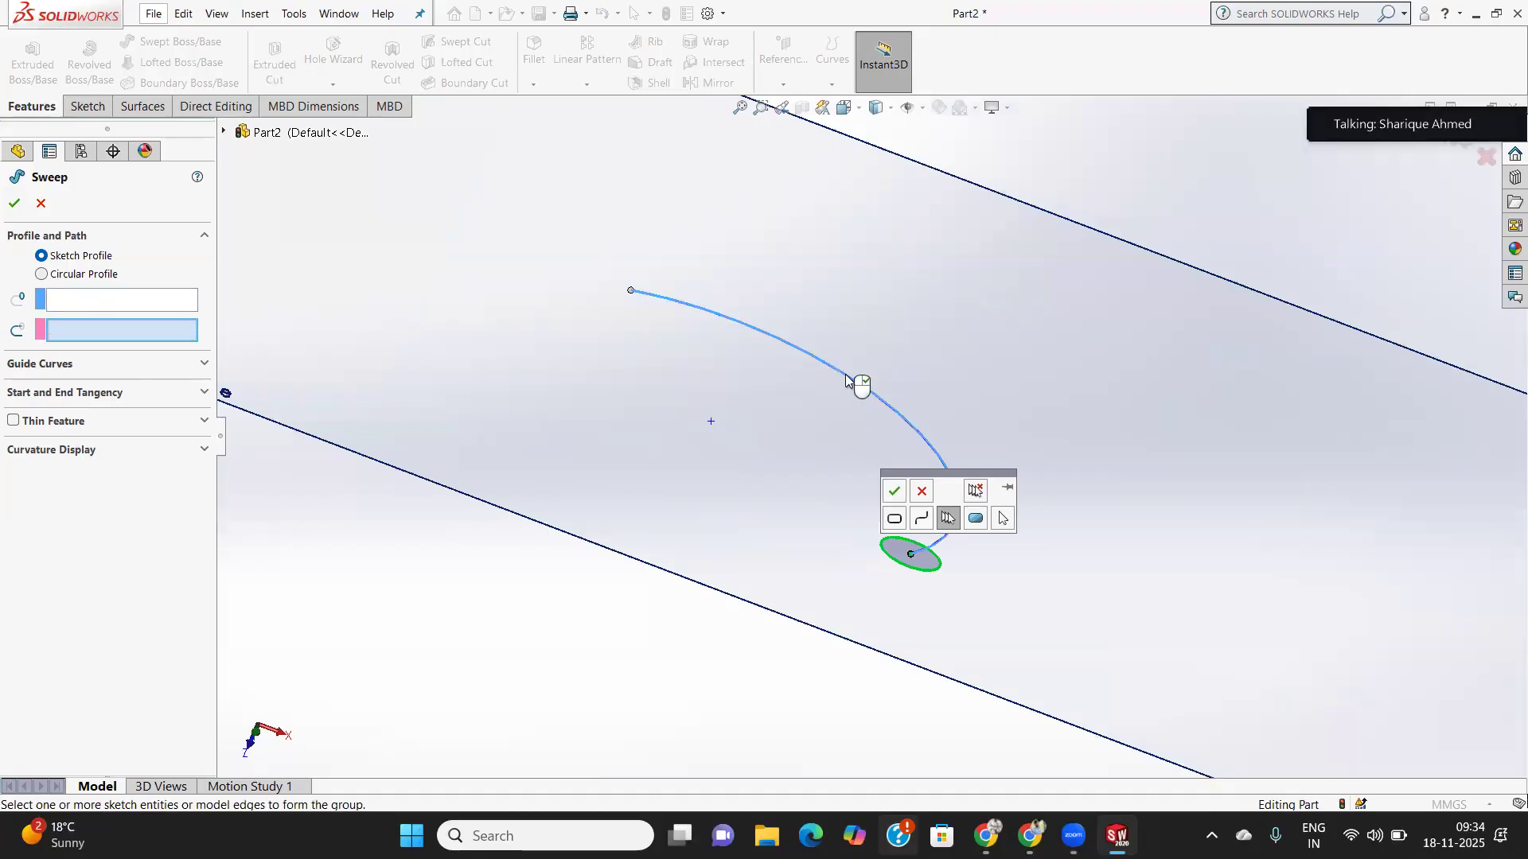
{"action": "left_click", "coordinate": [40, 274]}
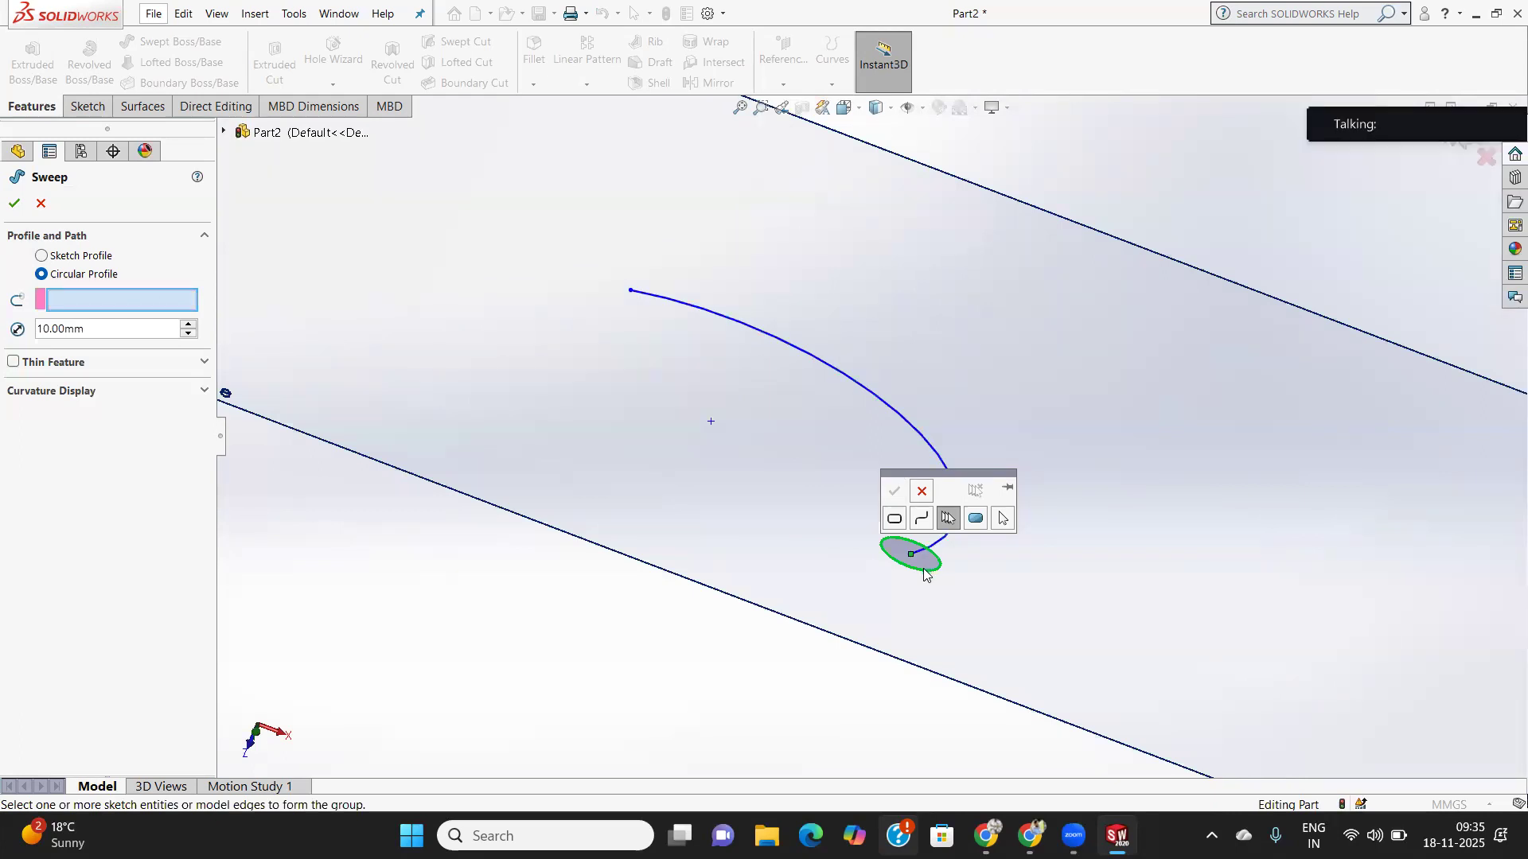
{"action": "left_click", "coordinate": [16, 204]}
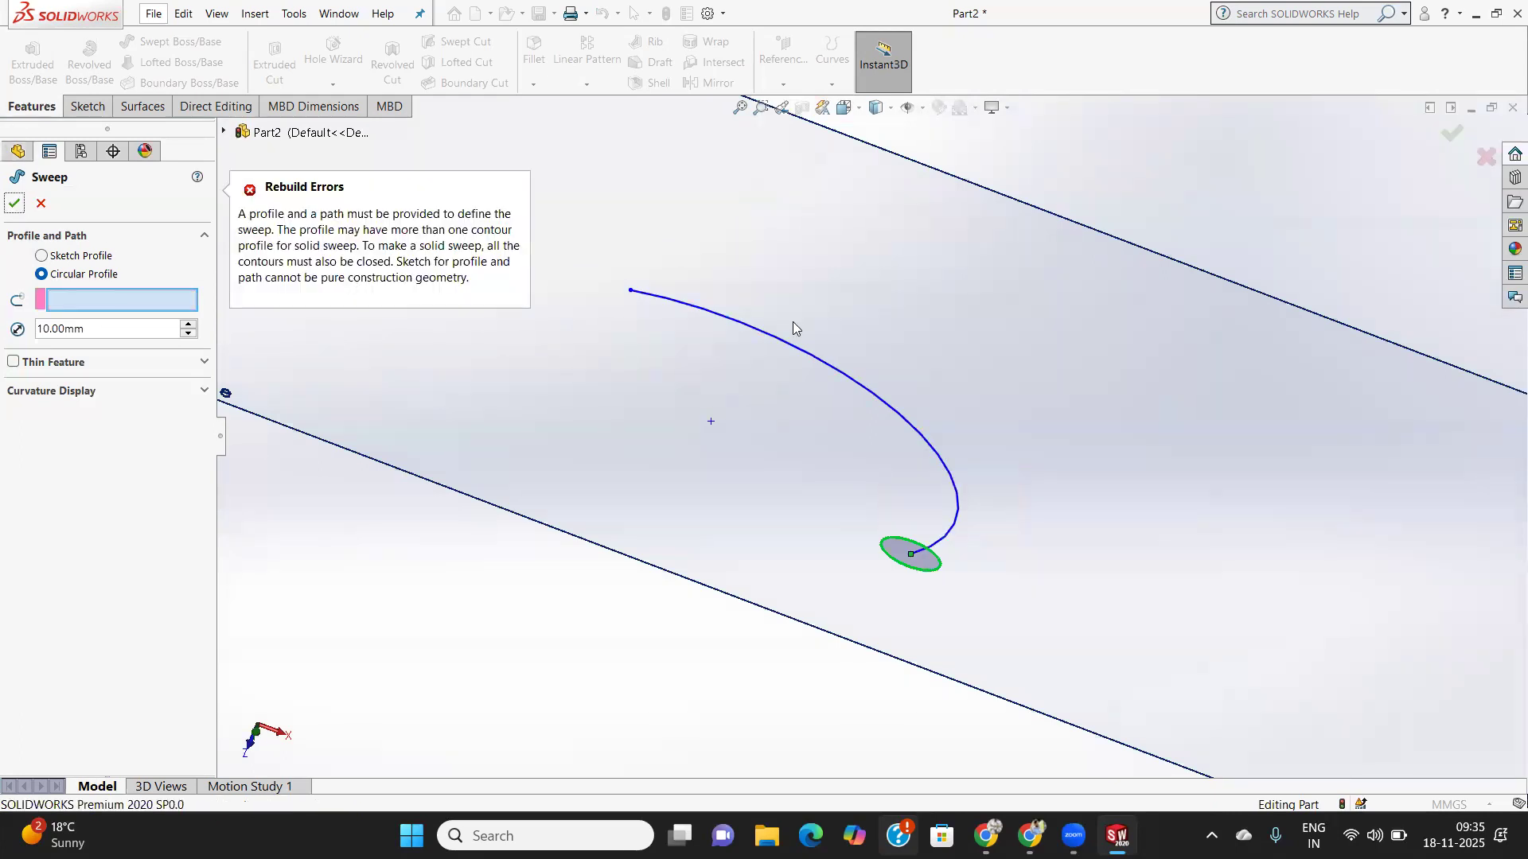
- Cancel the failed sweep, delete Sketch7, zoom to fit, and select the Front Plane
{"action": "left_click", "coordinate": [40, 203]}
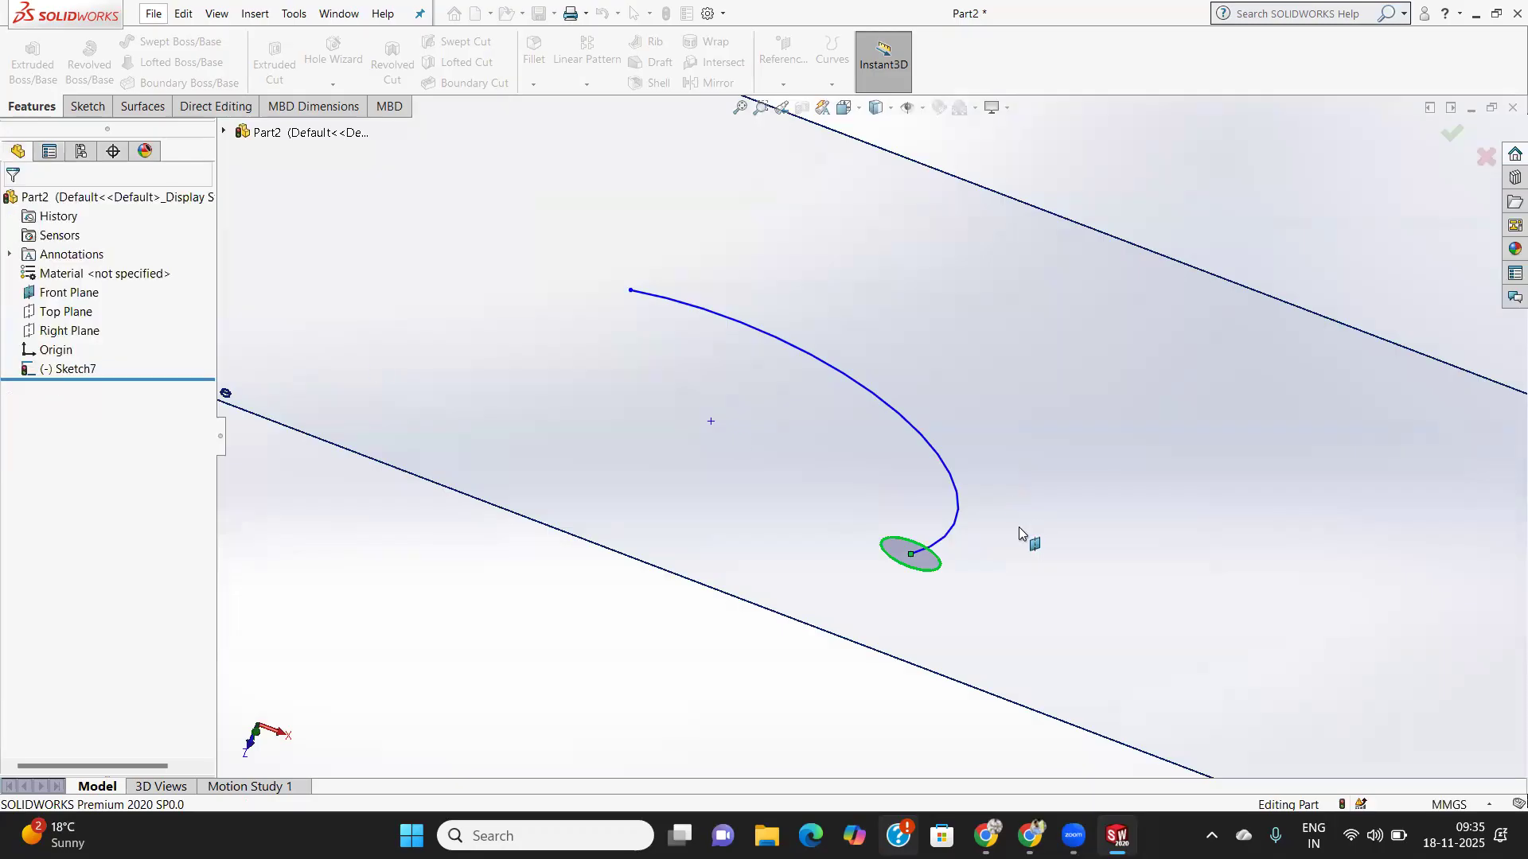
{"action": "middle_click_drag", "start_coordinate": [1009, 454], "coordinate": [921, 536]}
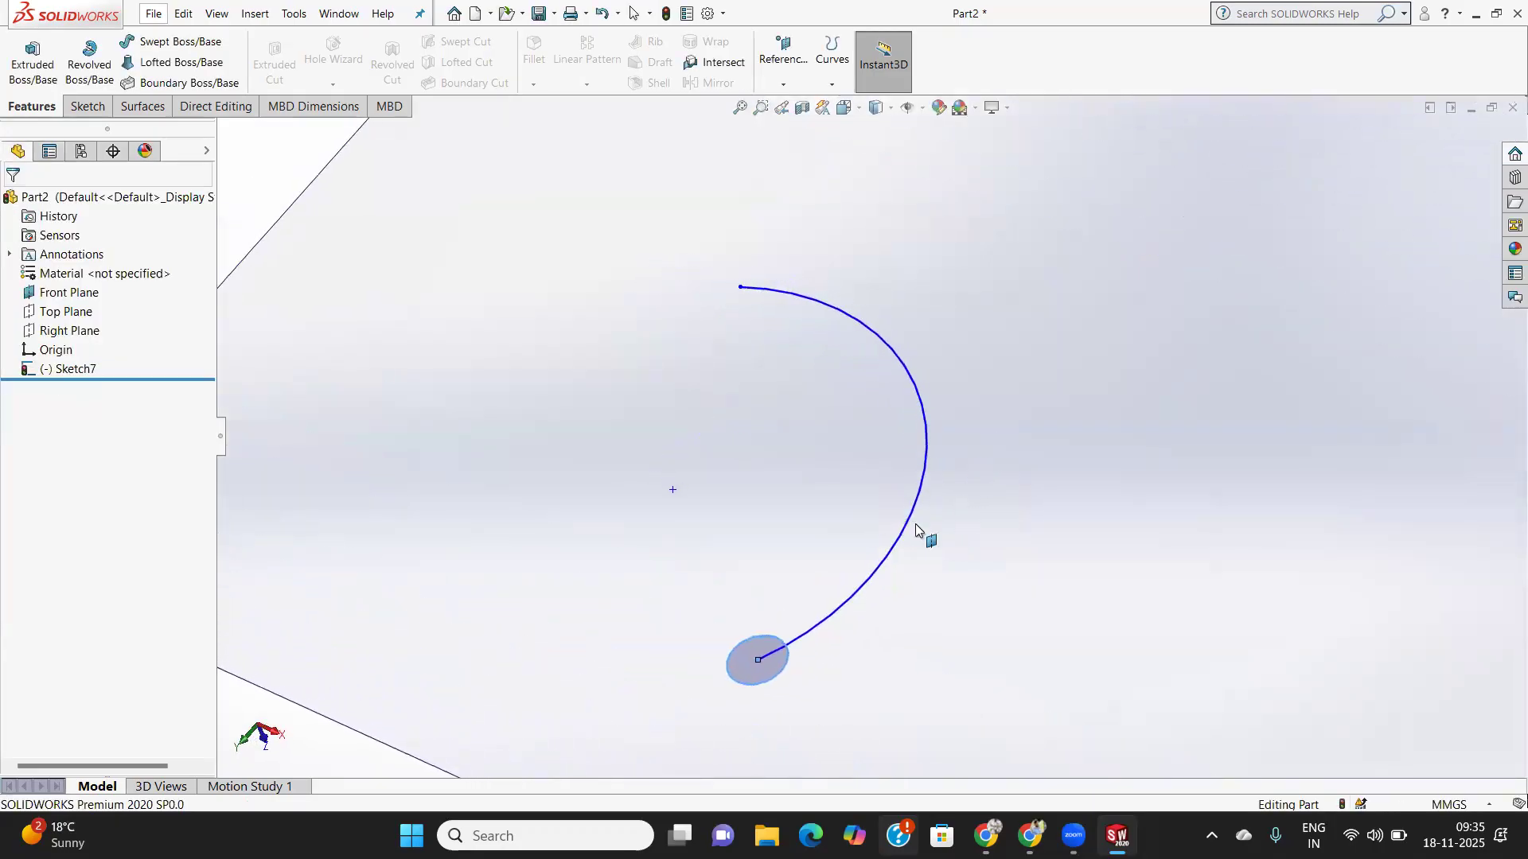
{"action": "right_click", "coordinate": [85, 367]}
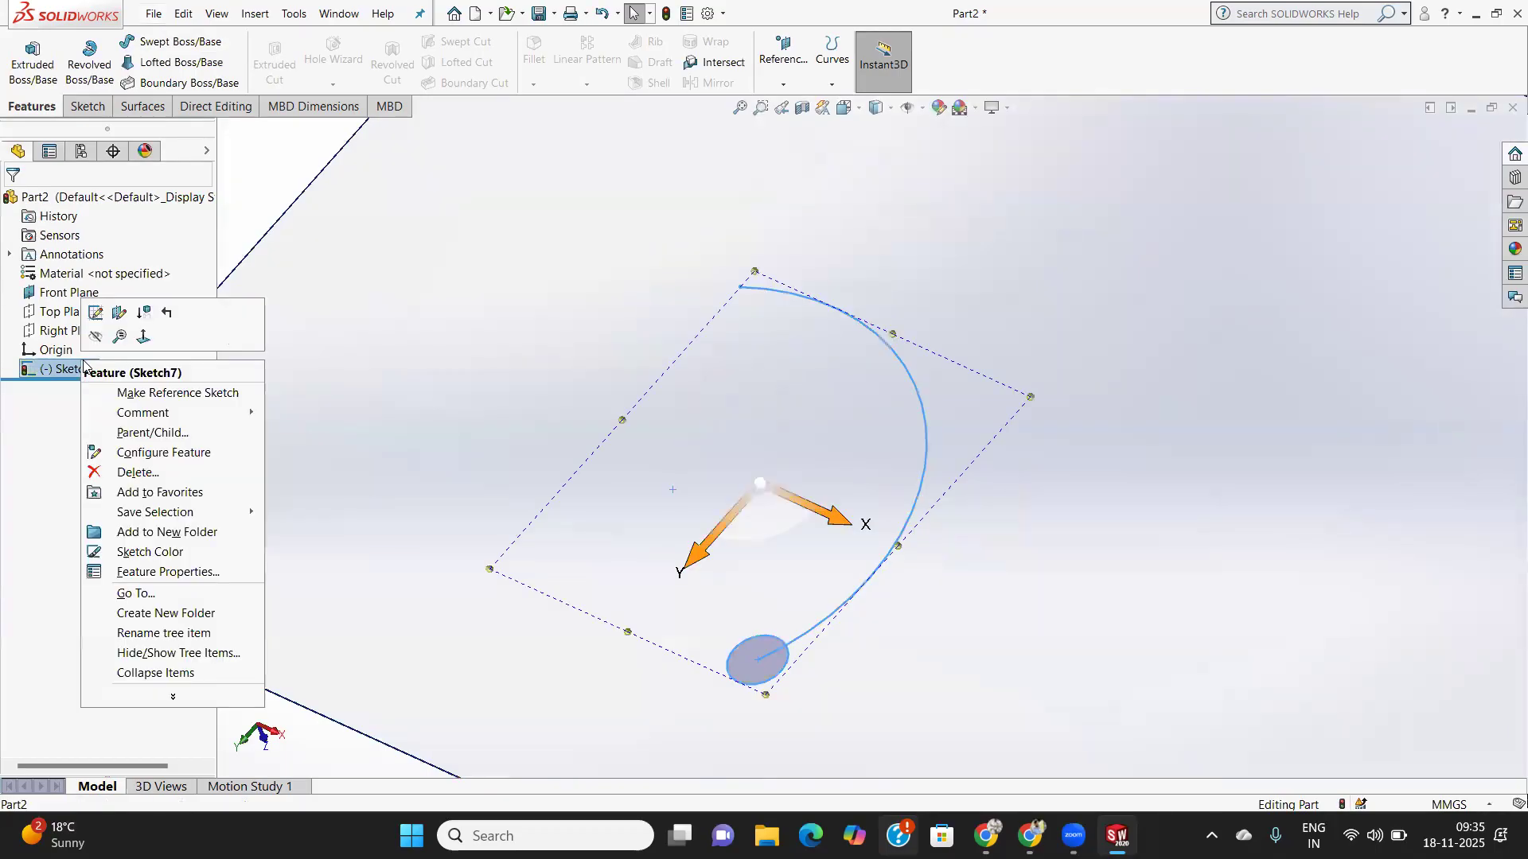
{"action": "left_click", "coordinate": [137, 472]}
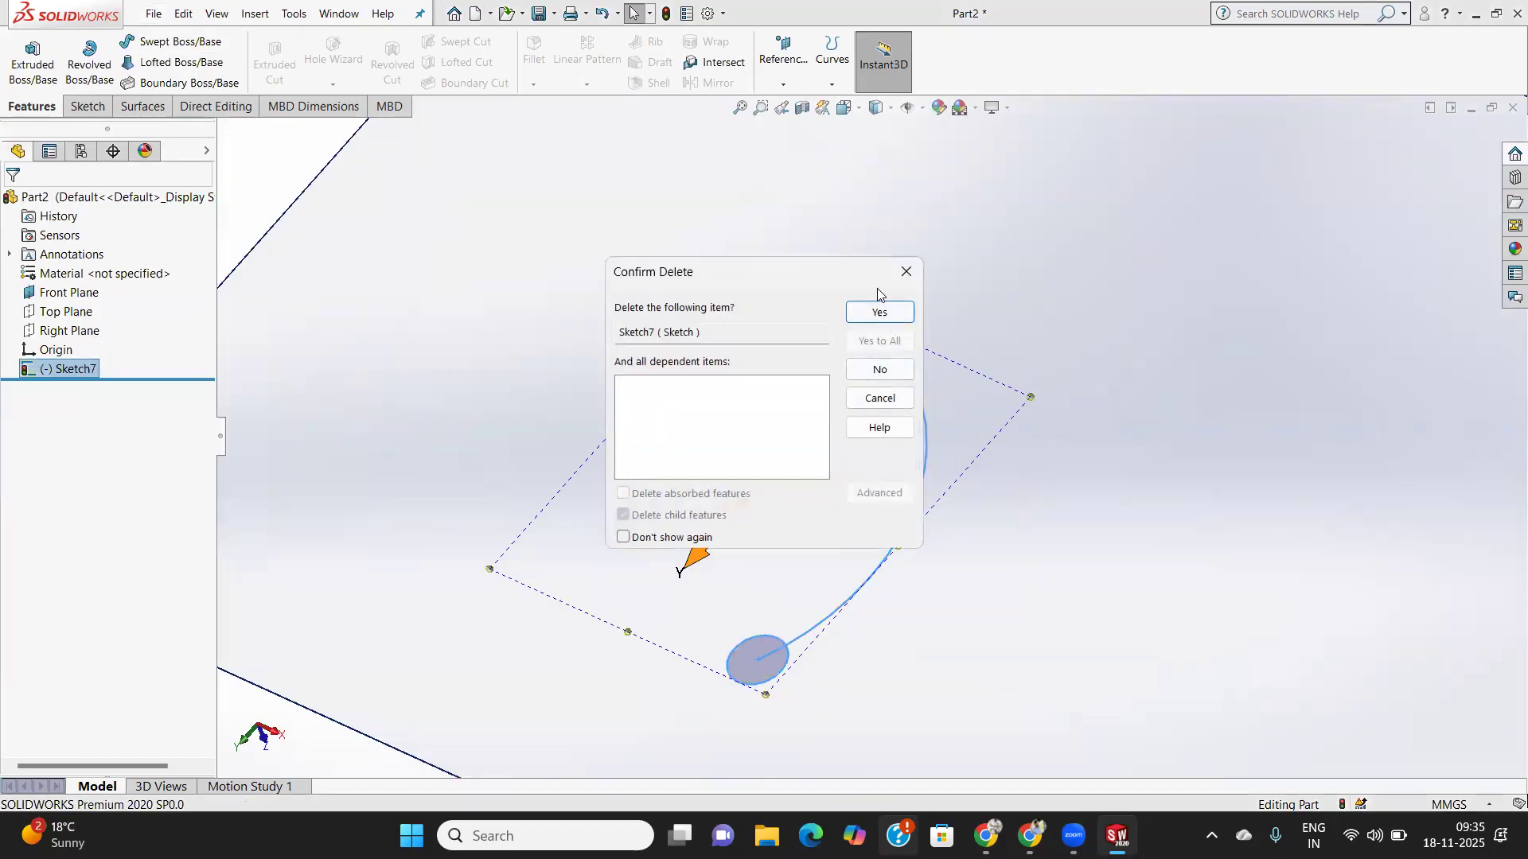
{"action": "left_click", "coordinate": [882, 317]}
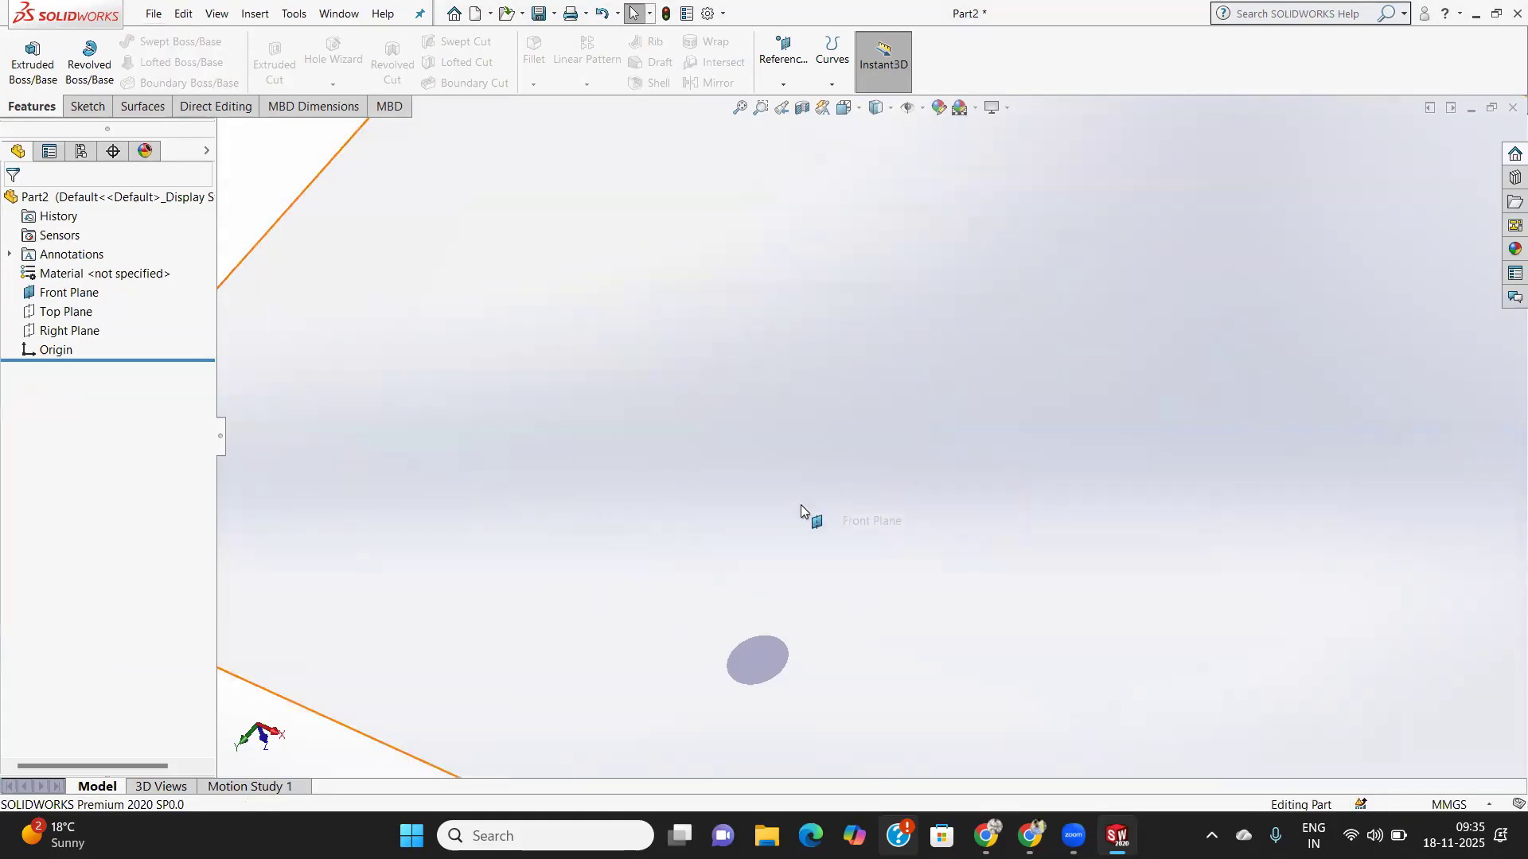
{"action": "key", "text": "f"}
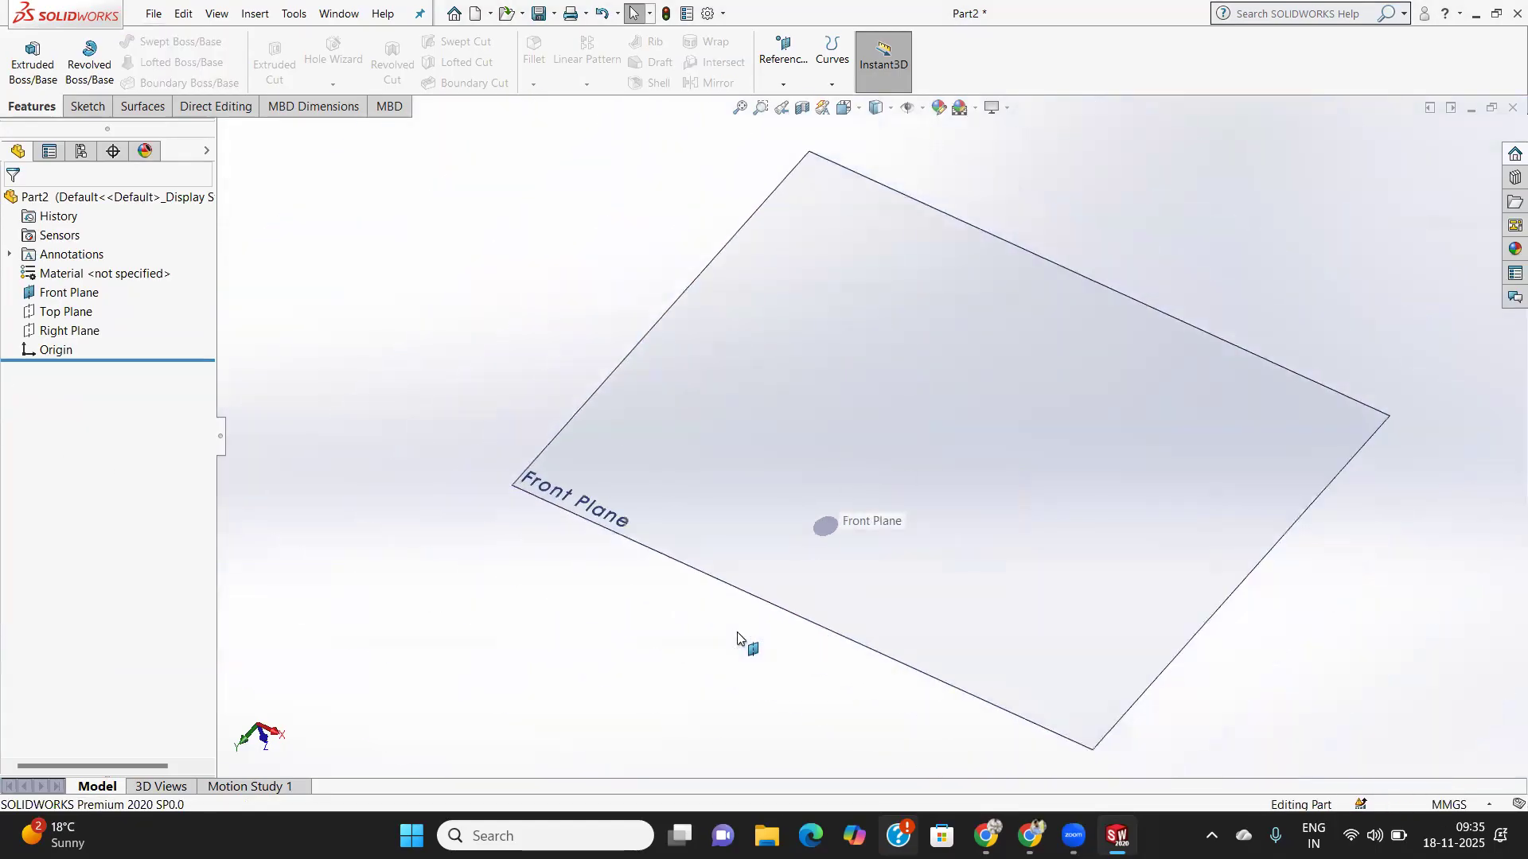
{"action": "left_click", "coordinate": [744, 469]}
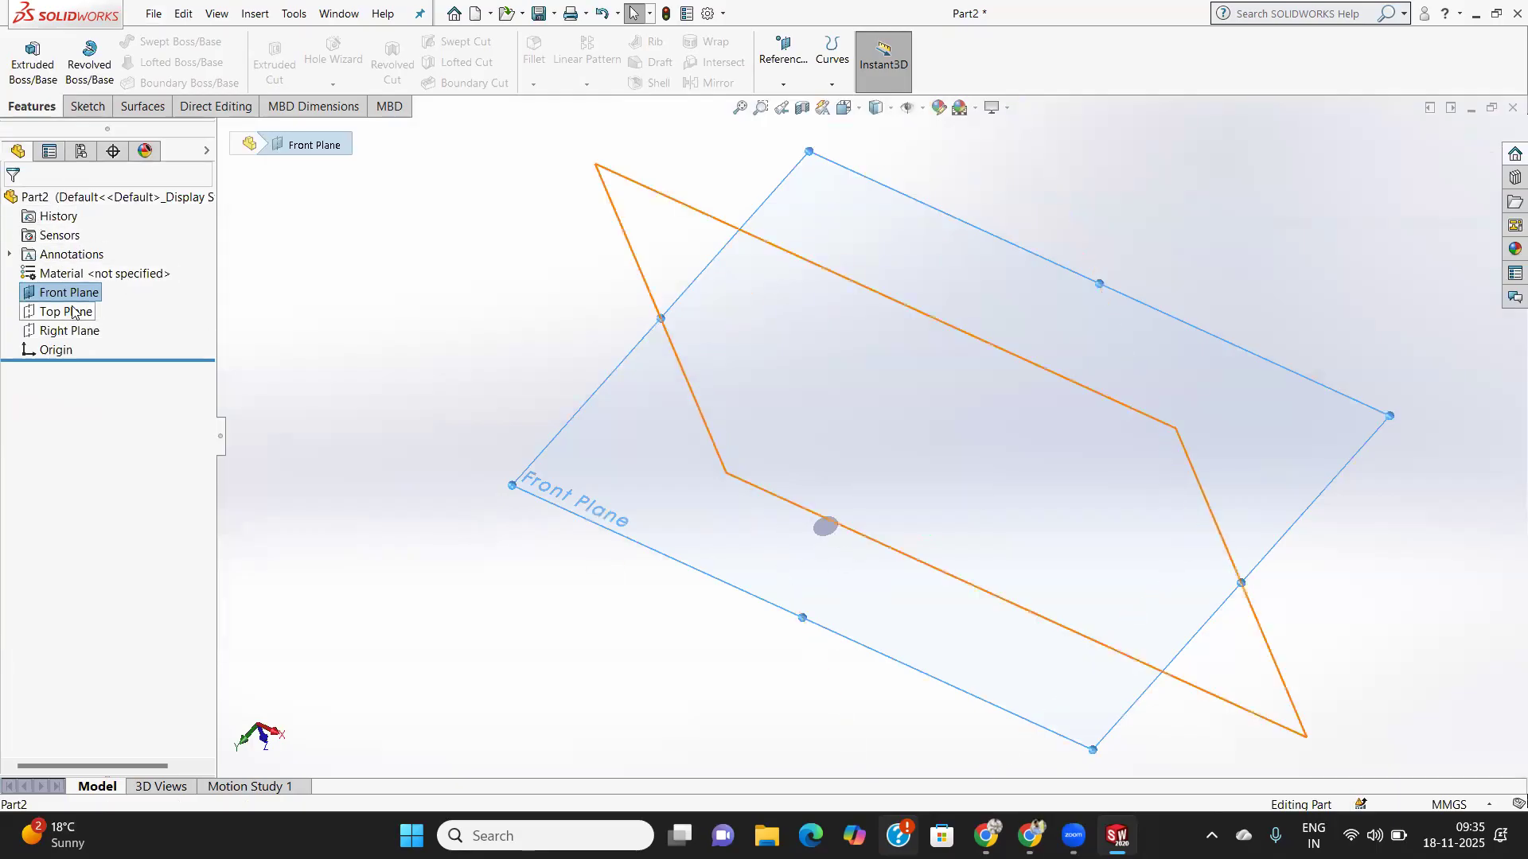
- Start a Front Plane sketch and draw a three-point arc from left of the origin to upper right
{"action": "left_click", "coordinate": [87, 106]}
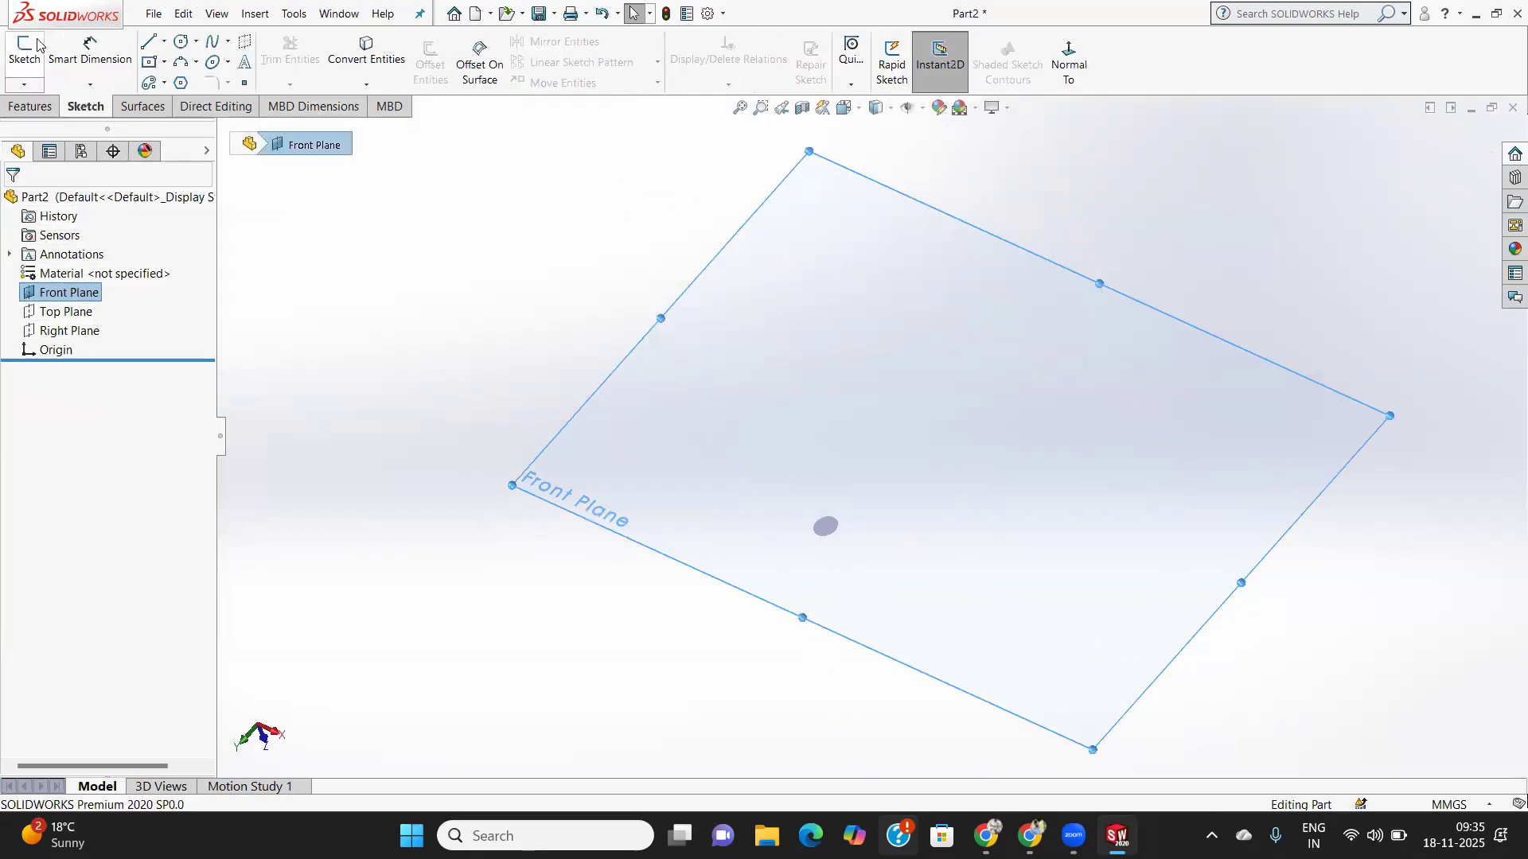
{"action": "left_click", "coordinate": [23, 50]}
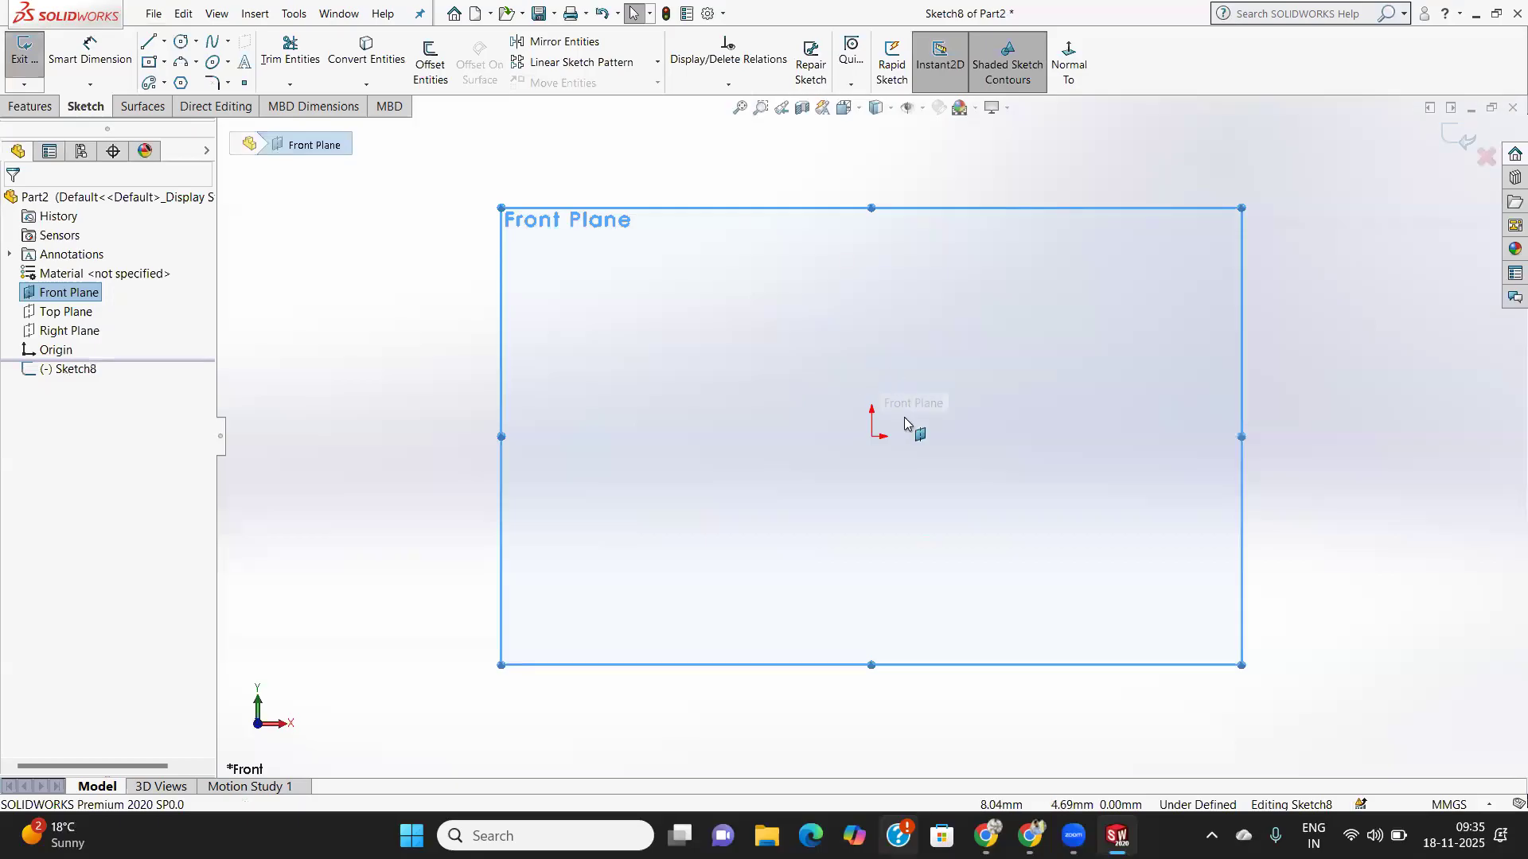
{"action": "left_click", "coordinate": [182, 67]}
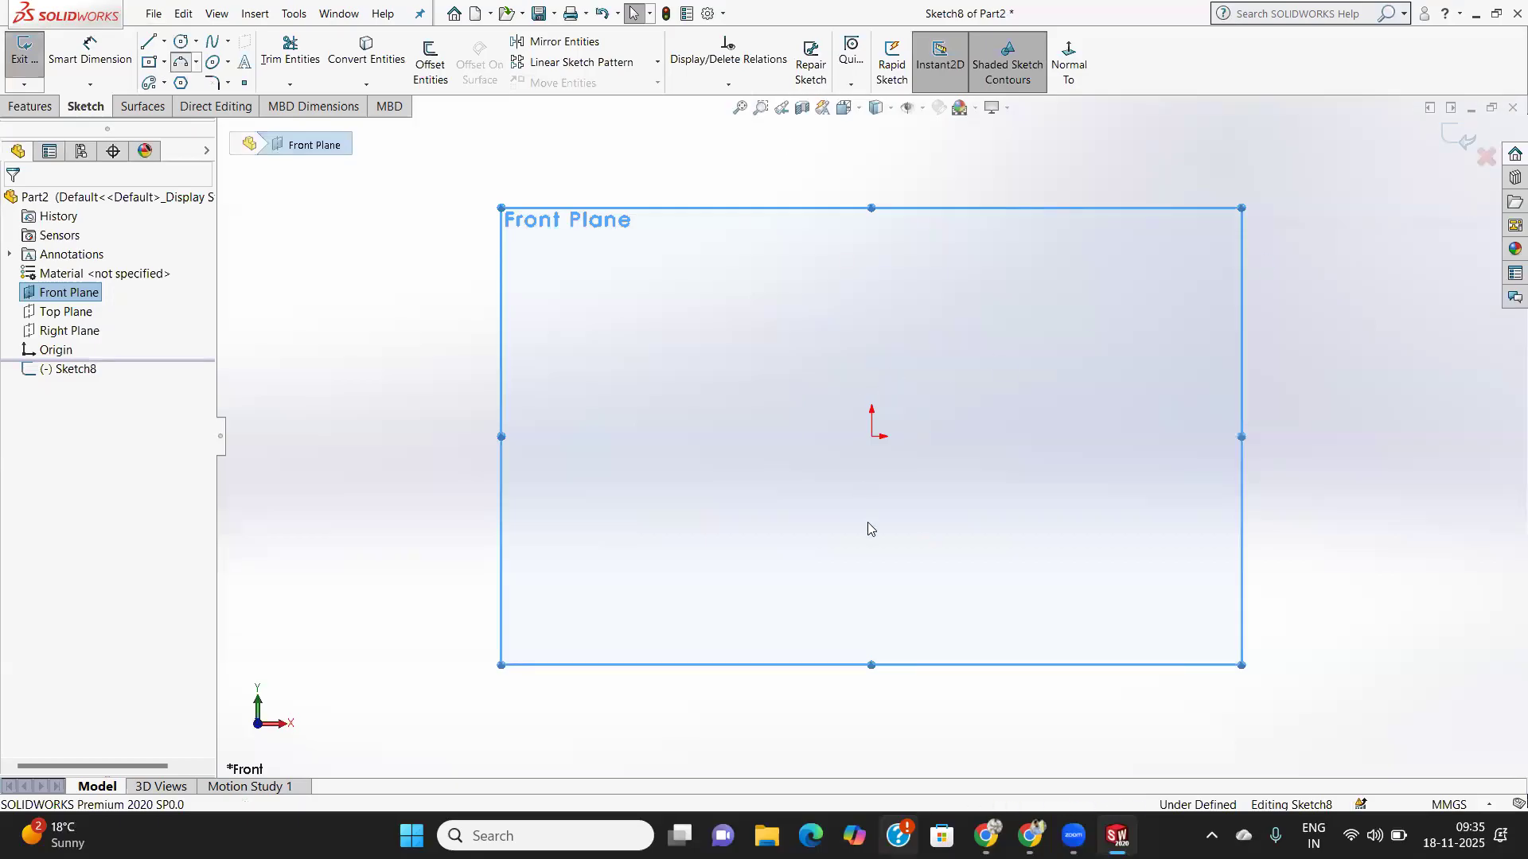
{"action": "left_click", "coordinate": [737, 437]}
{"action": "left_click", "coordinate": [920, 277]}
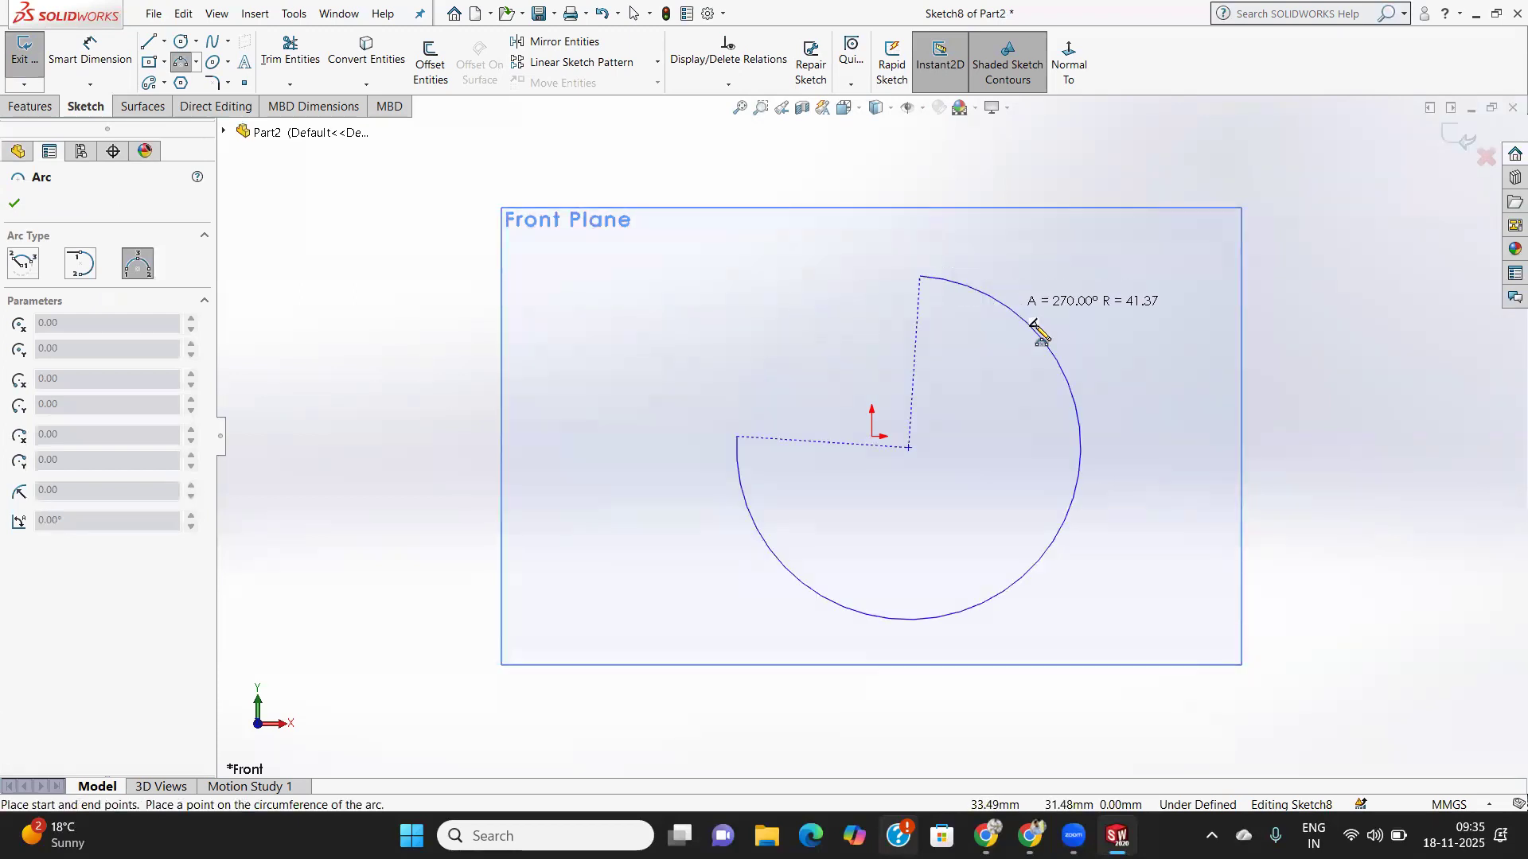
{"action": "left_click", "coordinate": [943, 432]}
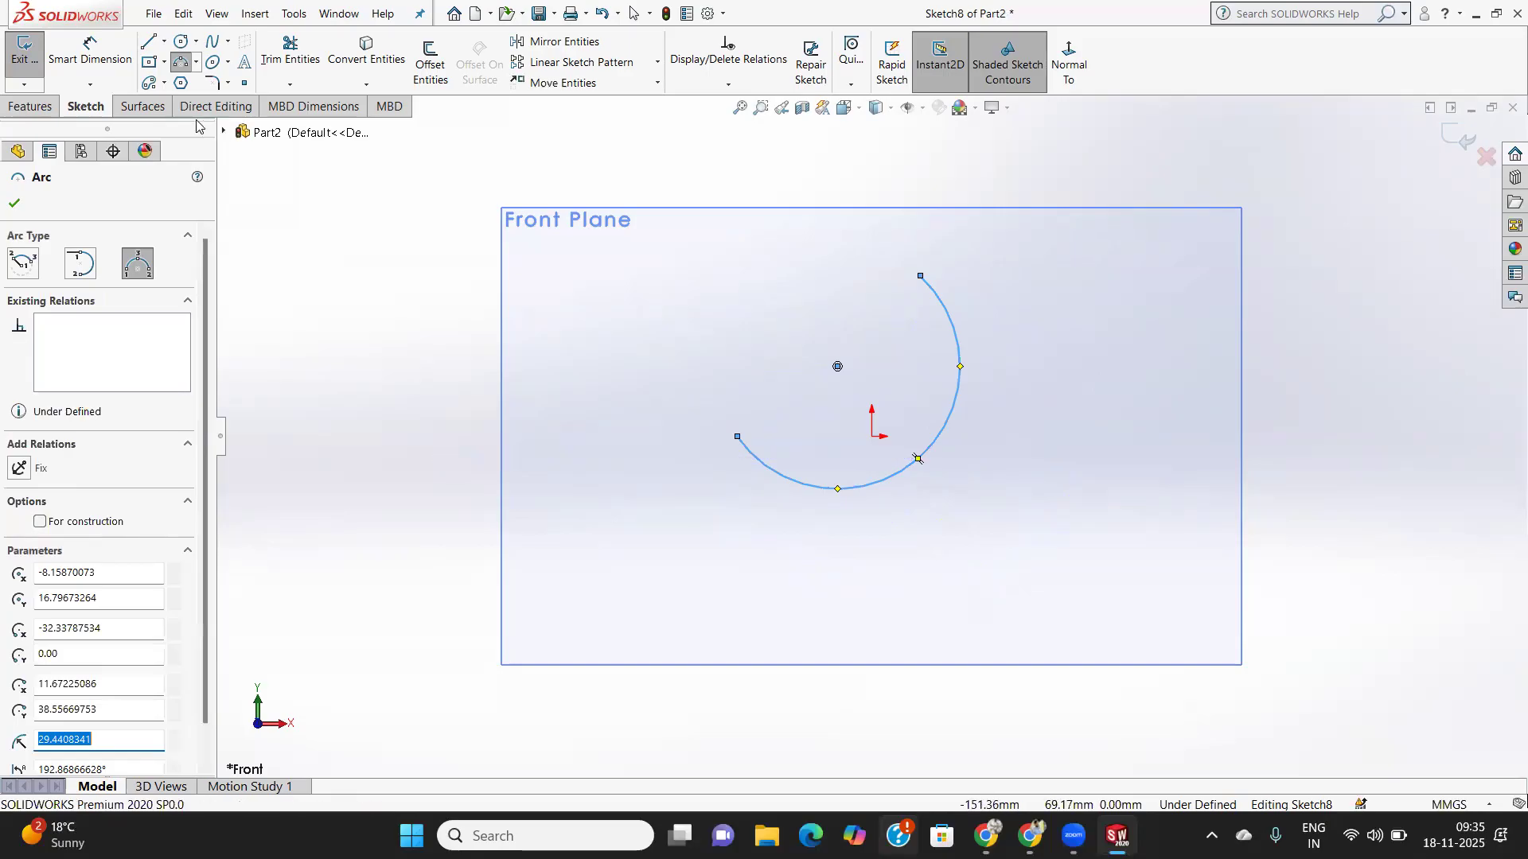
- Add a radius-5.17 circle centred on the arc's lower end
{"action": "left_click", "coordinate": [181, 40]}
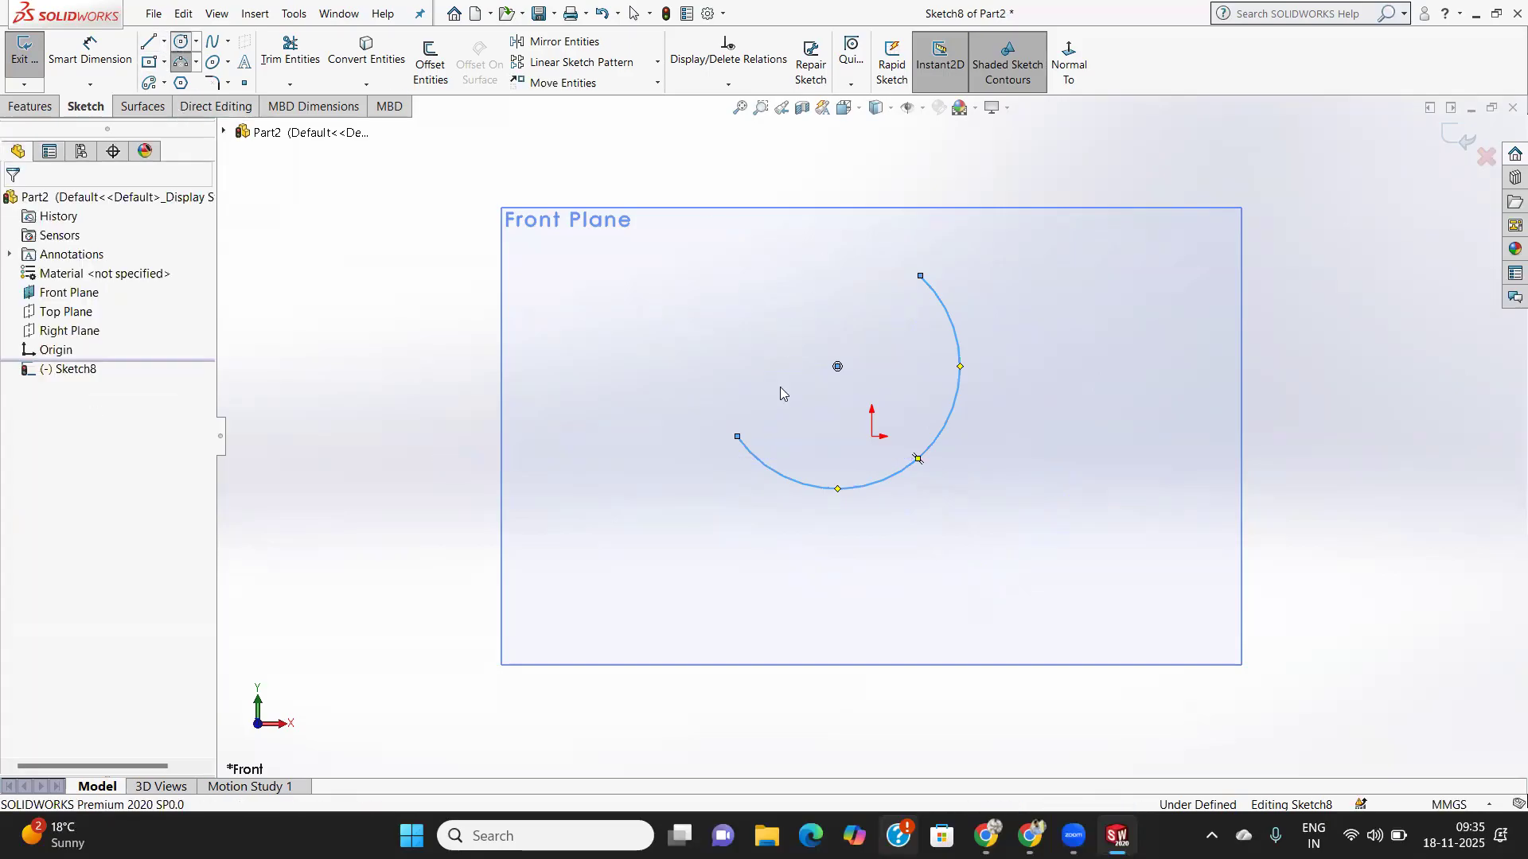
{"action": "left_click", "coordinate": [737, 436]}
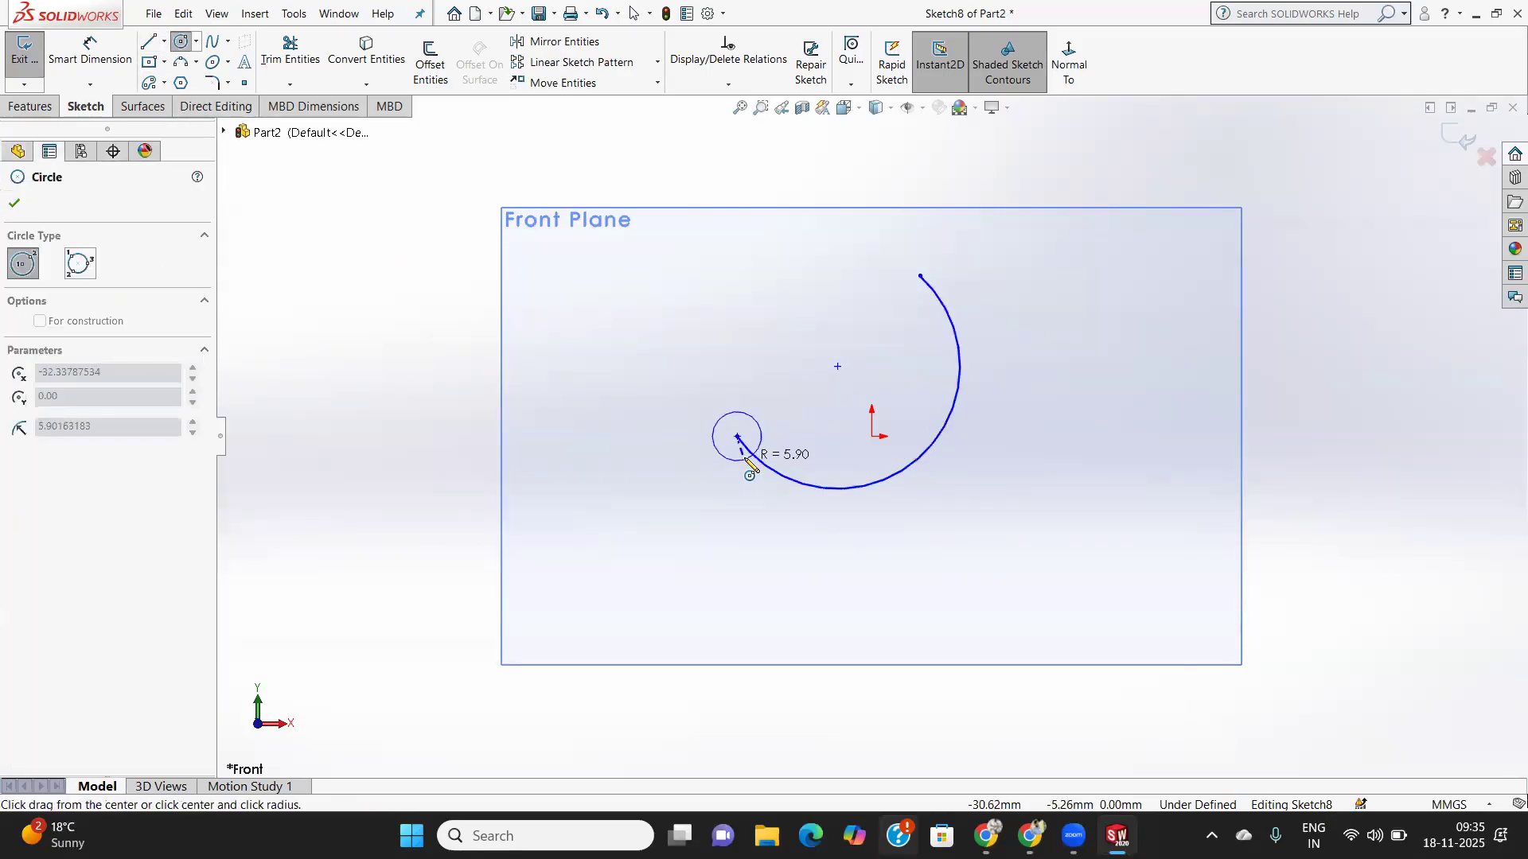
{"action": "left_click", "coordinate": [750, 463]}
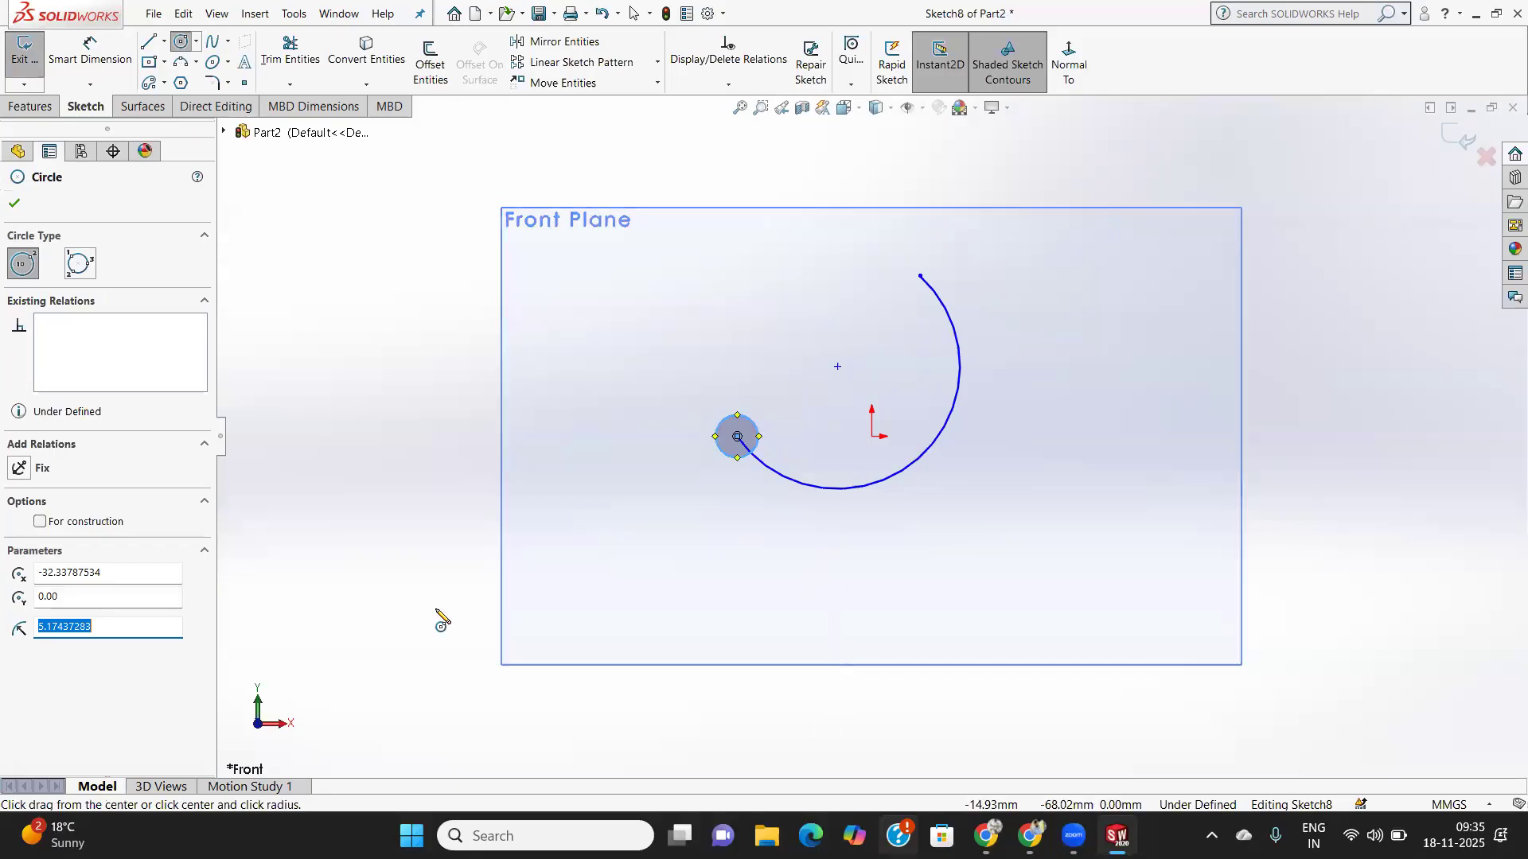
{"action": "left_click", "coordinate": [15, 203]}
{"action": "left_click", "coordinate": [30, 106]}
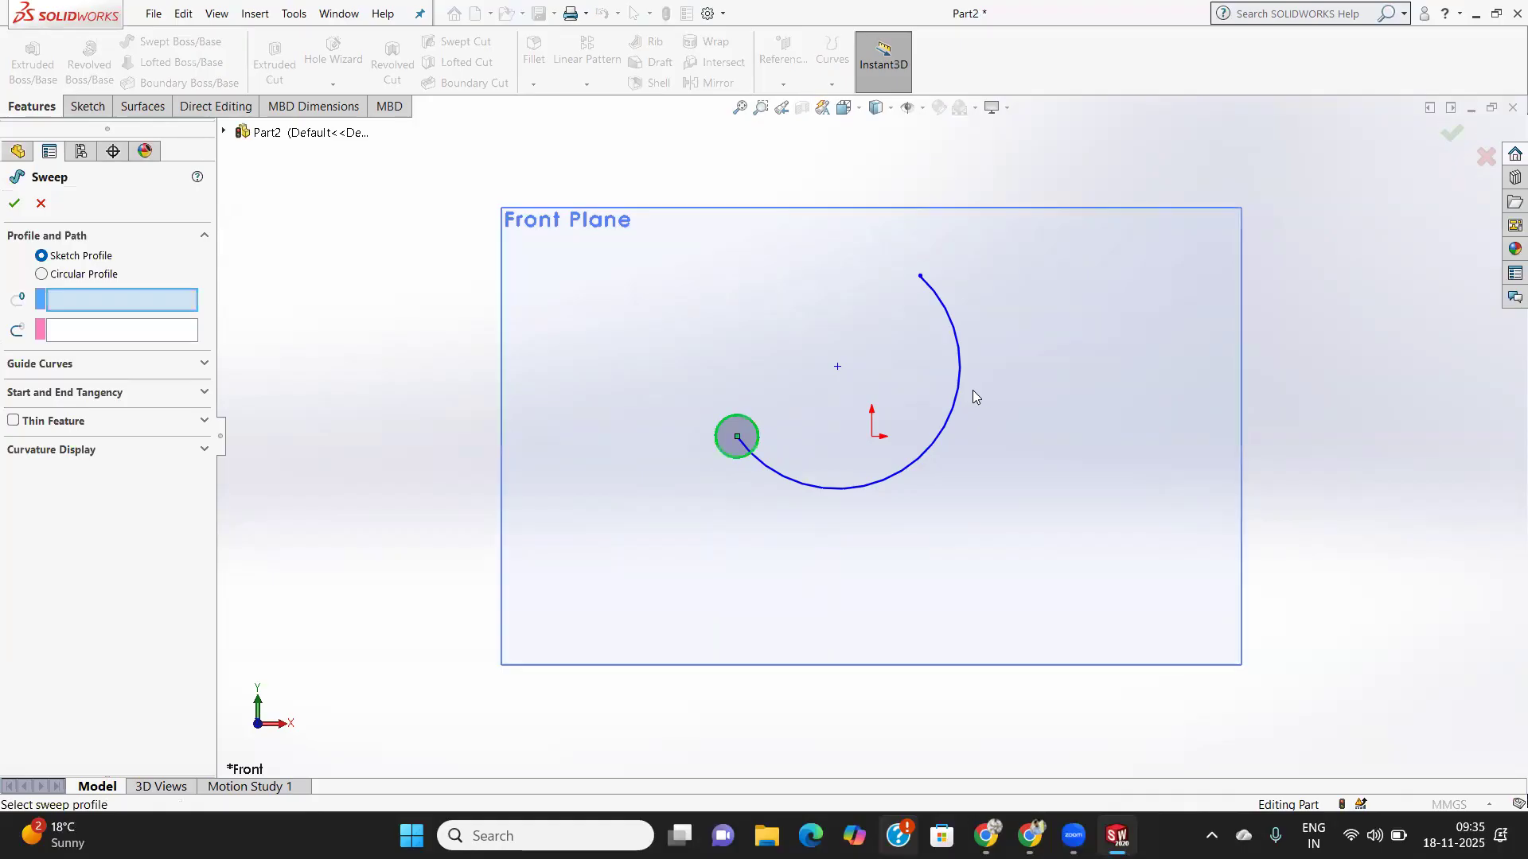
- Set the arc as sweep path and the small circle as profile, then choose Circular Profile
{"action": "mouse_move", "coordinate": [1009, 421]}
{"action": "middle_mouse_down"}
{"action": "mouse_move", "coordinate": [1061, 396]}
{"action": "mouse_move", "coordinate": [1082, 344]}
{"action": "mouse_move", "coordinate": [979, 289]}
{"action": "middle_mouse_up"}
{"action": "left_click", "coordinate": [79, 337]}
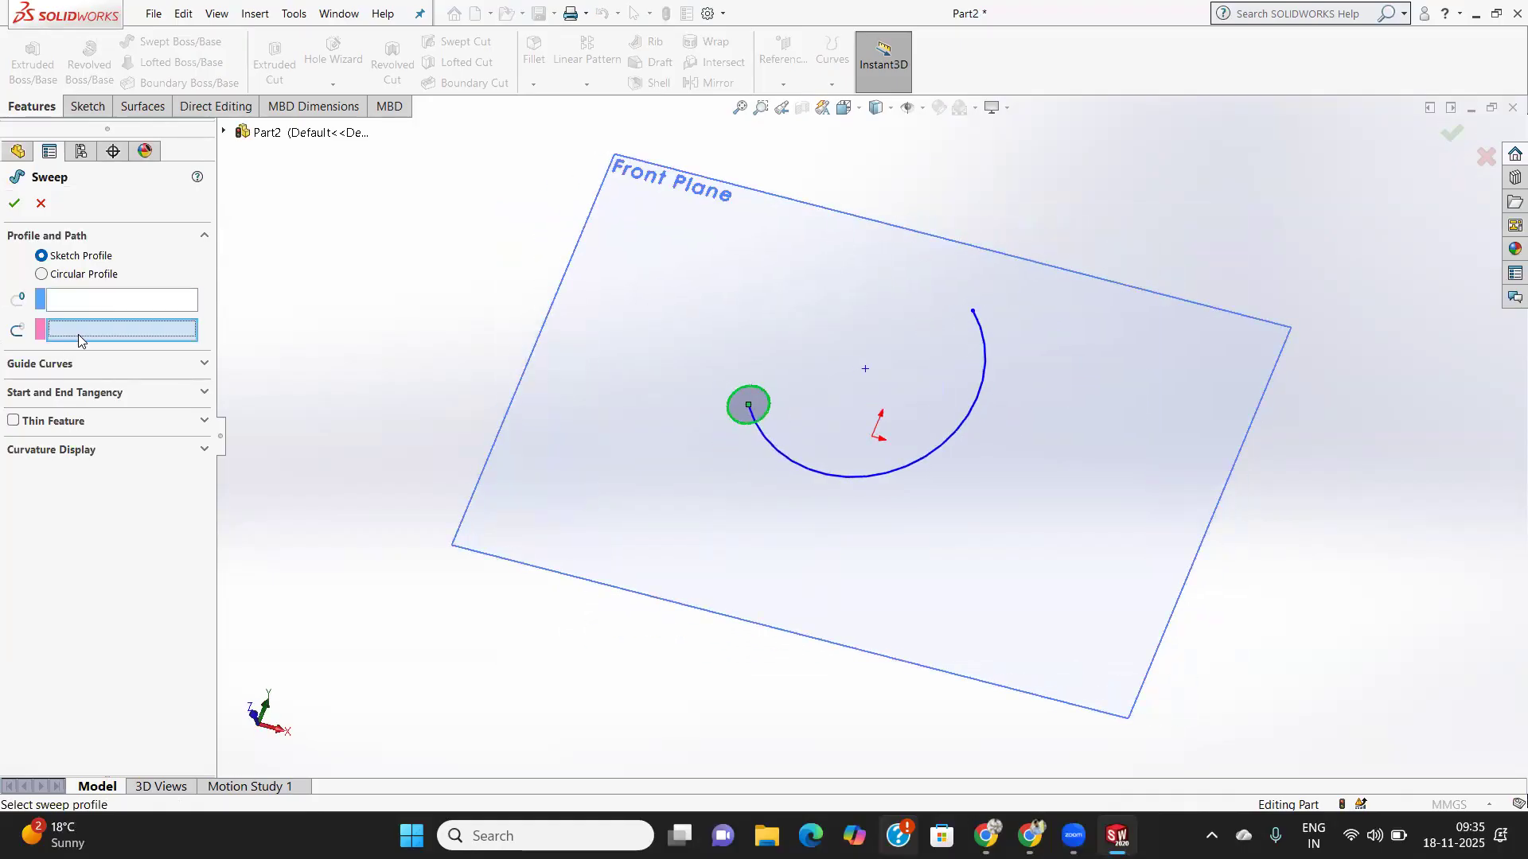
{"action": "left_click", "coordinate": [932, 452]}
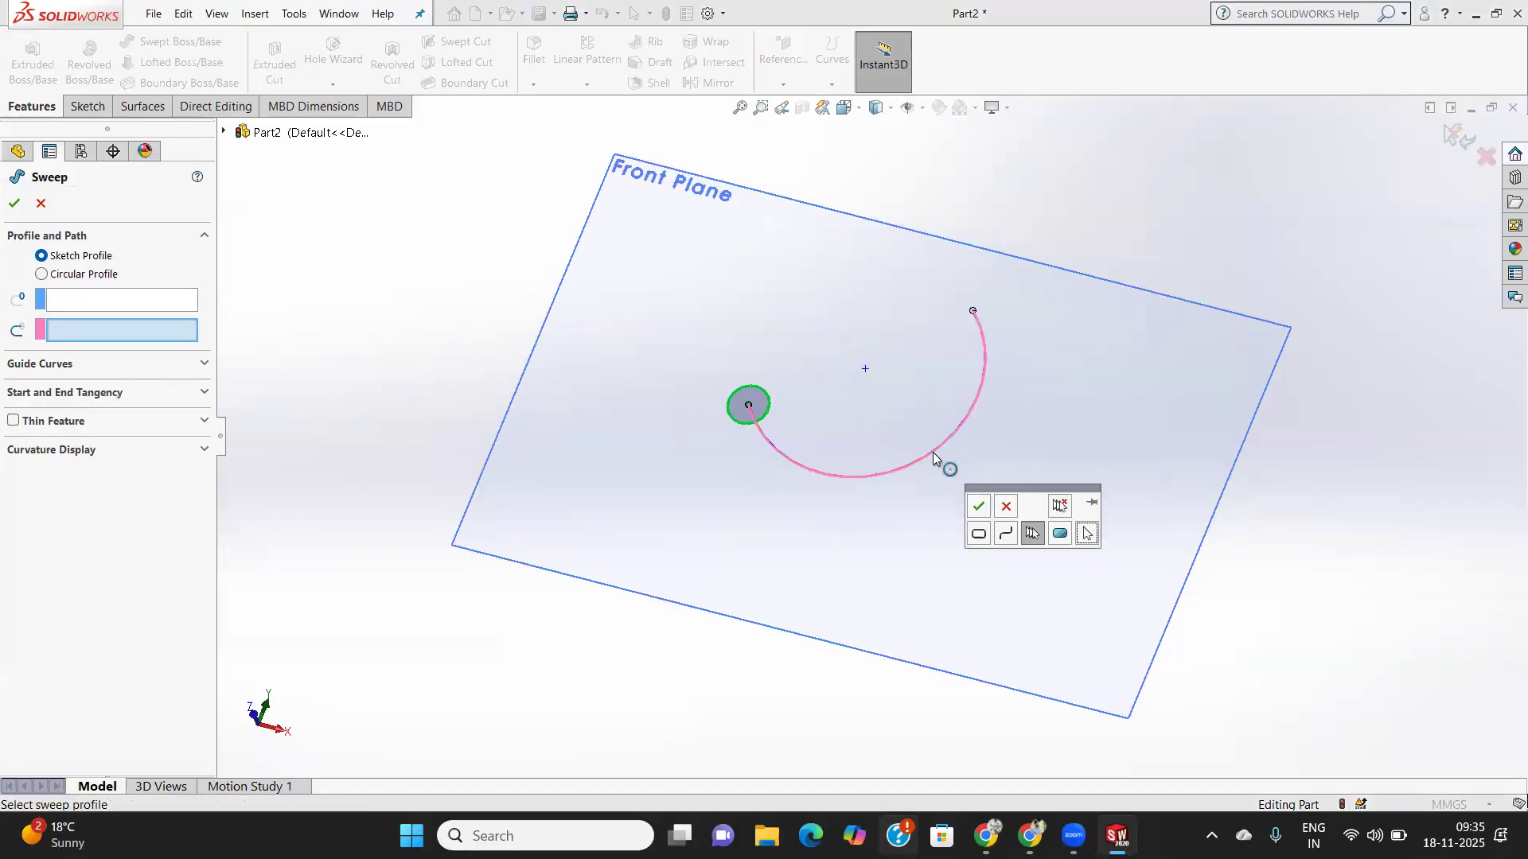
{"action": "left_click", "coordinate": [978, 506]}
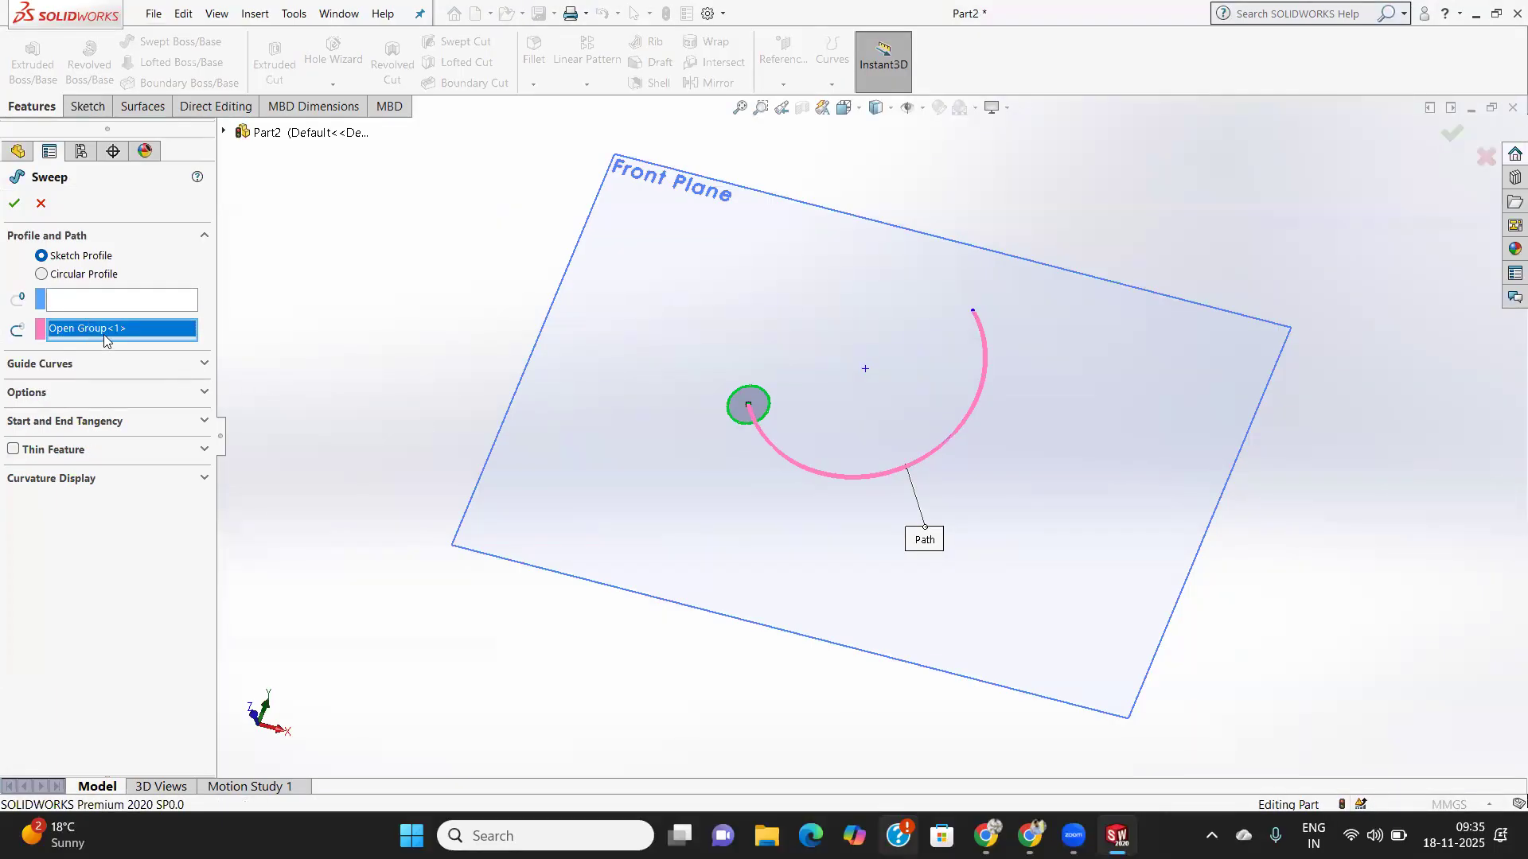
{"action": "left_click", "coordinate": [94, 299]}
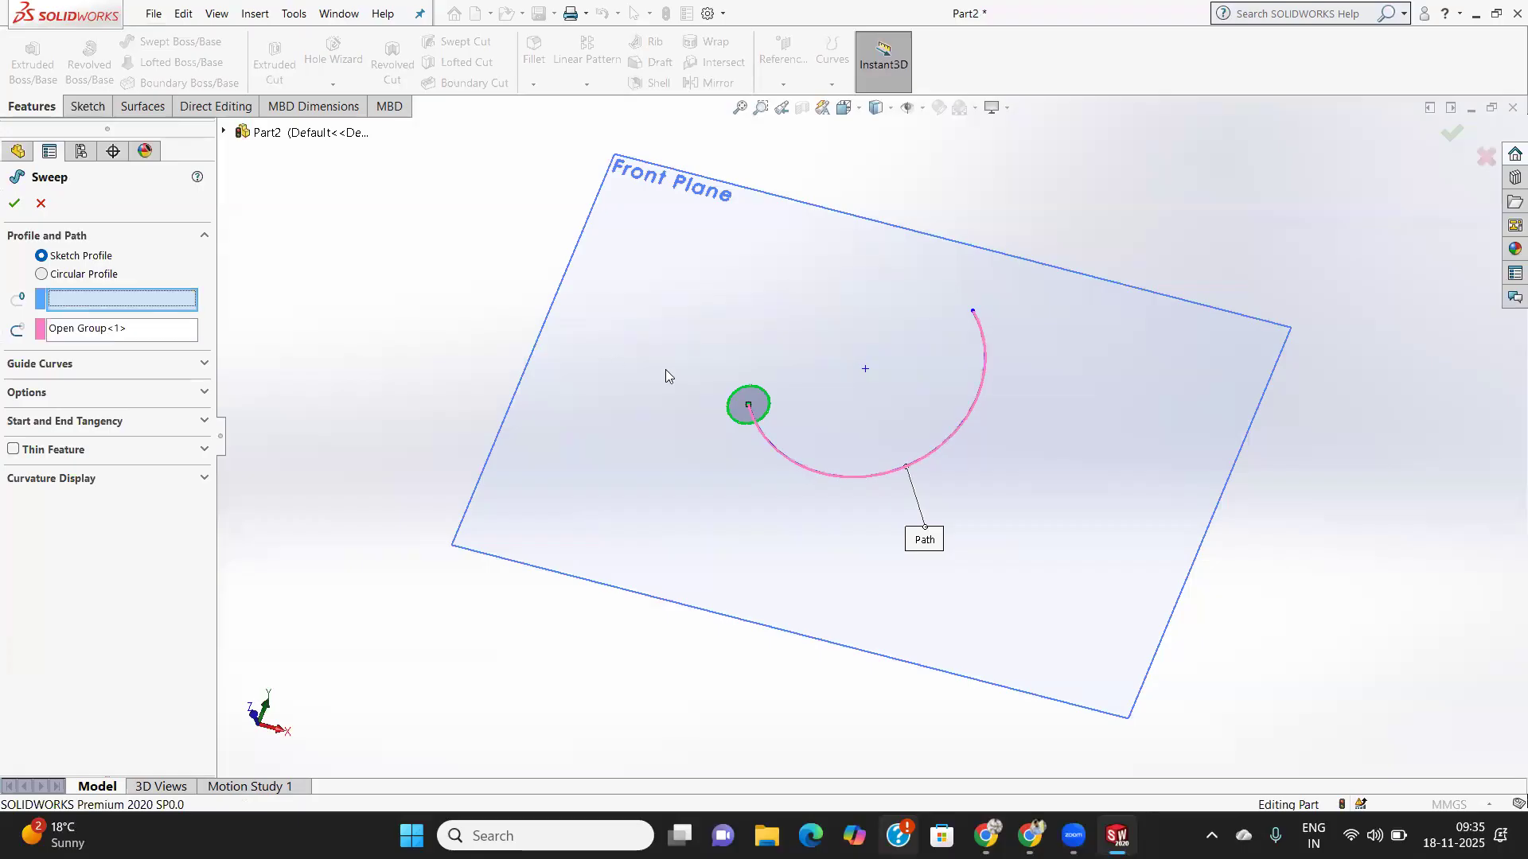
{"action": "left_click", "coordinate": [769, 409]}
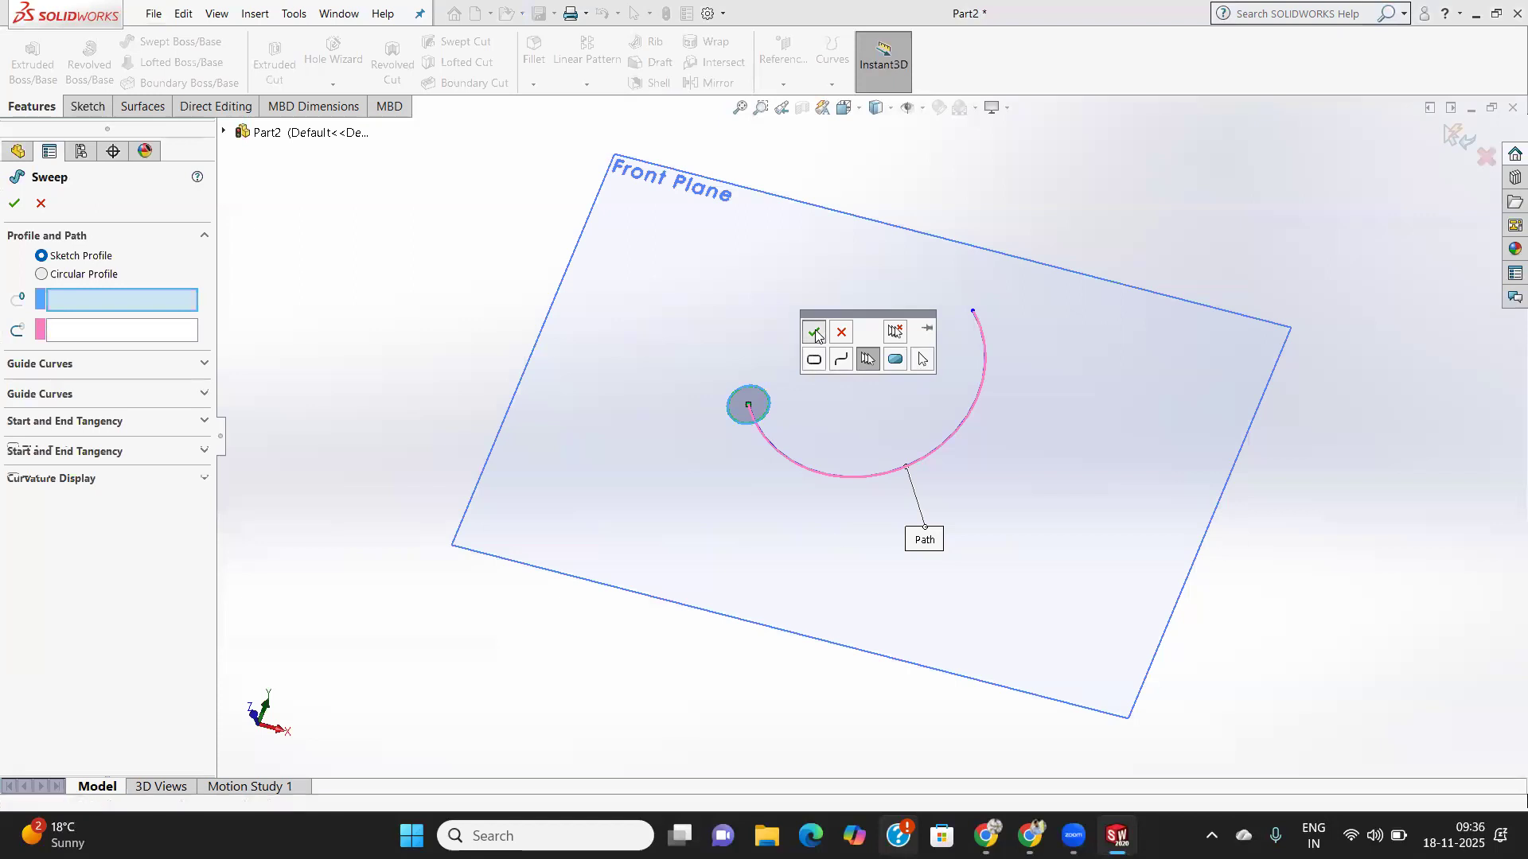
{"action": "left_click", "coordinate": [814, 333]}
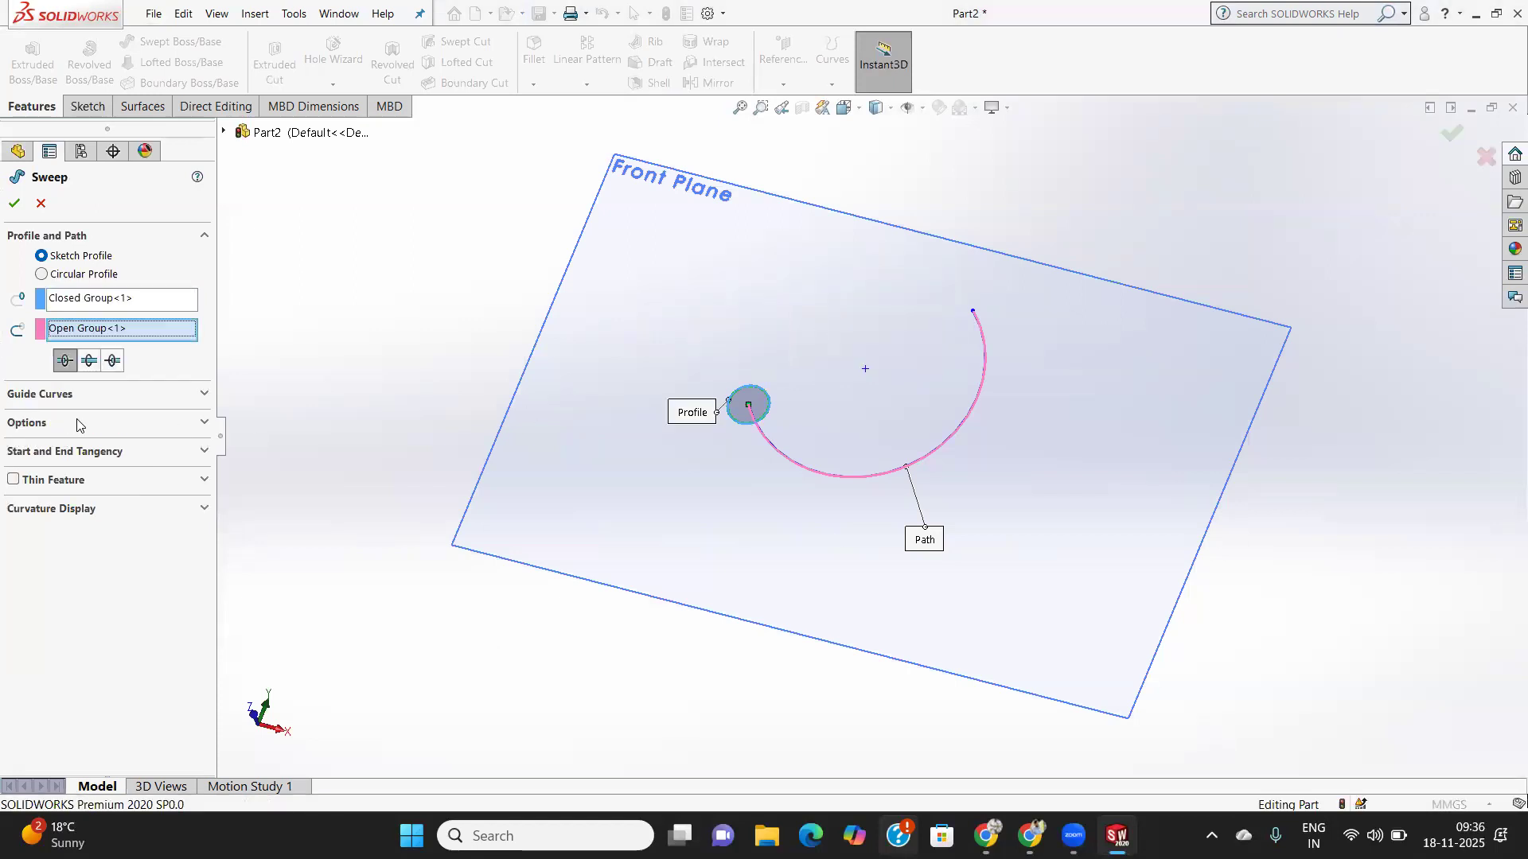
{"action": "left_click", "coordinate": [44, 277]}
{"action": "left_click", "coordinate": [42, 256]}
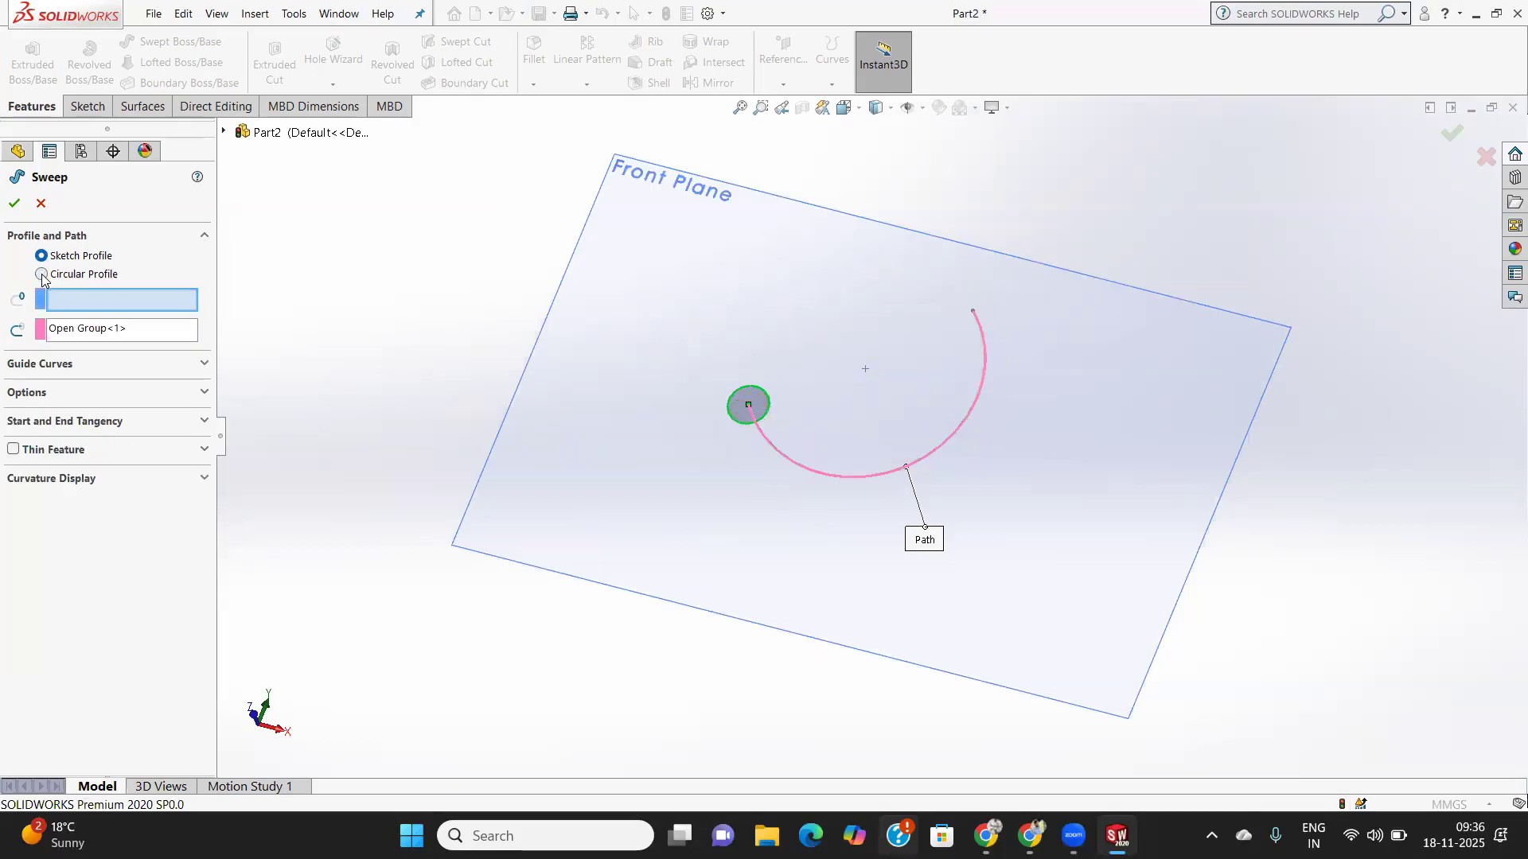
{"action": "left_click", "coordinate": [42, 275]}
{"action": "middle_click_drag", "start_coordinate": [590, 429], "coordinate": [750, 600]}
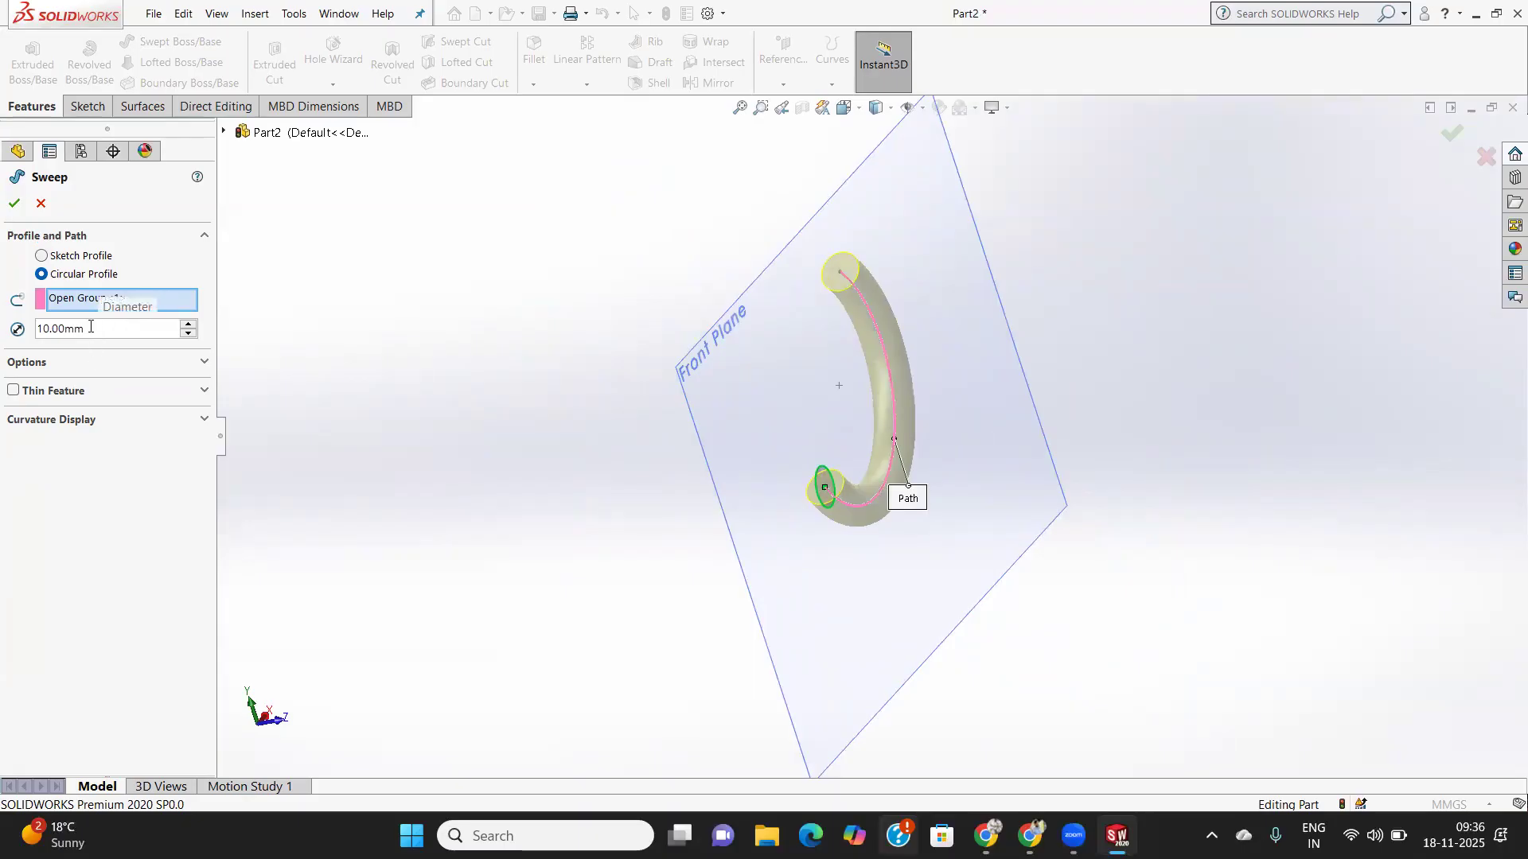
- Change the tube diameter from 20 to 10 mm and accept the sweep to create Sweep1
{"action": "left_click_drag", "start_coordinate": [90, 327], "coordinate": [8, 321]}
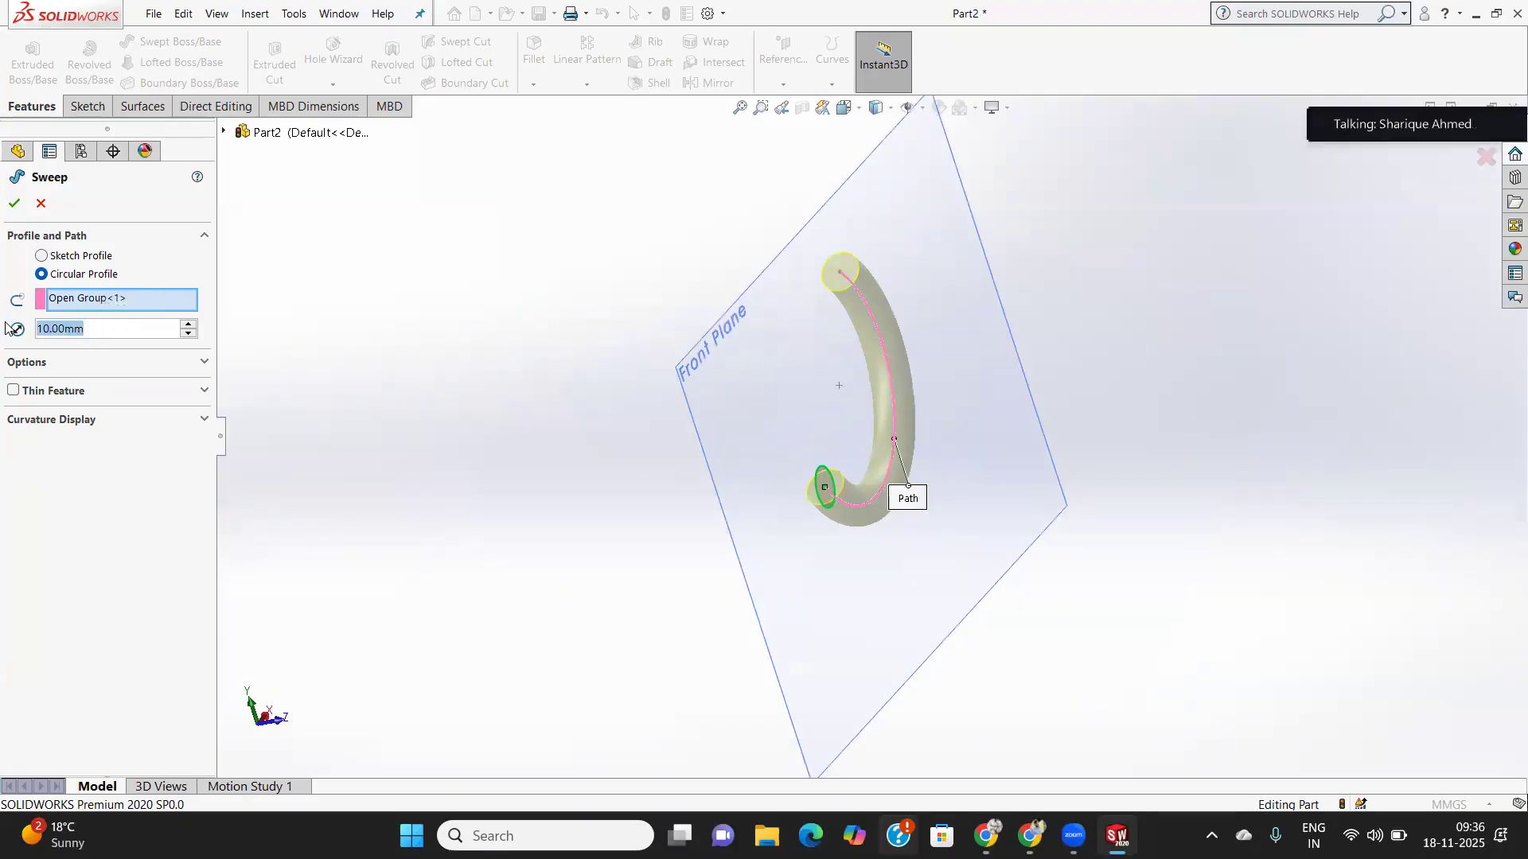
{"action": "type", "text": "20"}
{"action": "key", "text": "Return"}
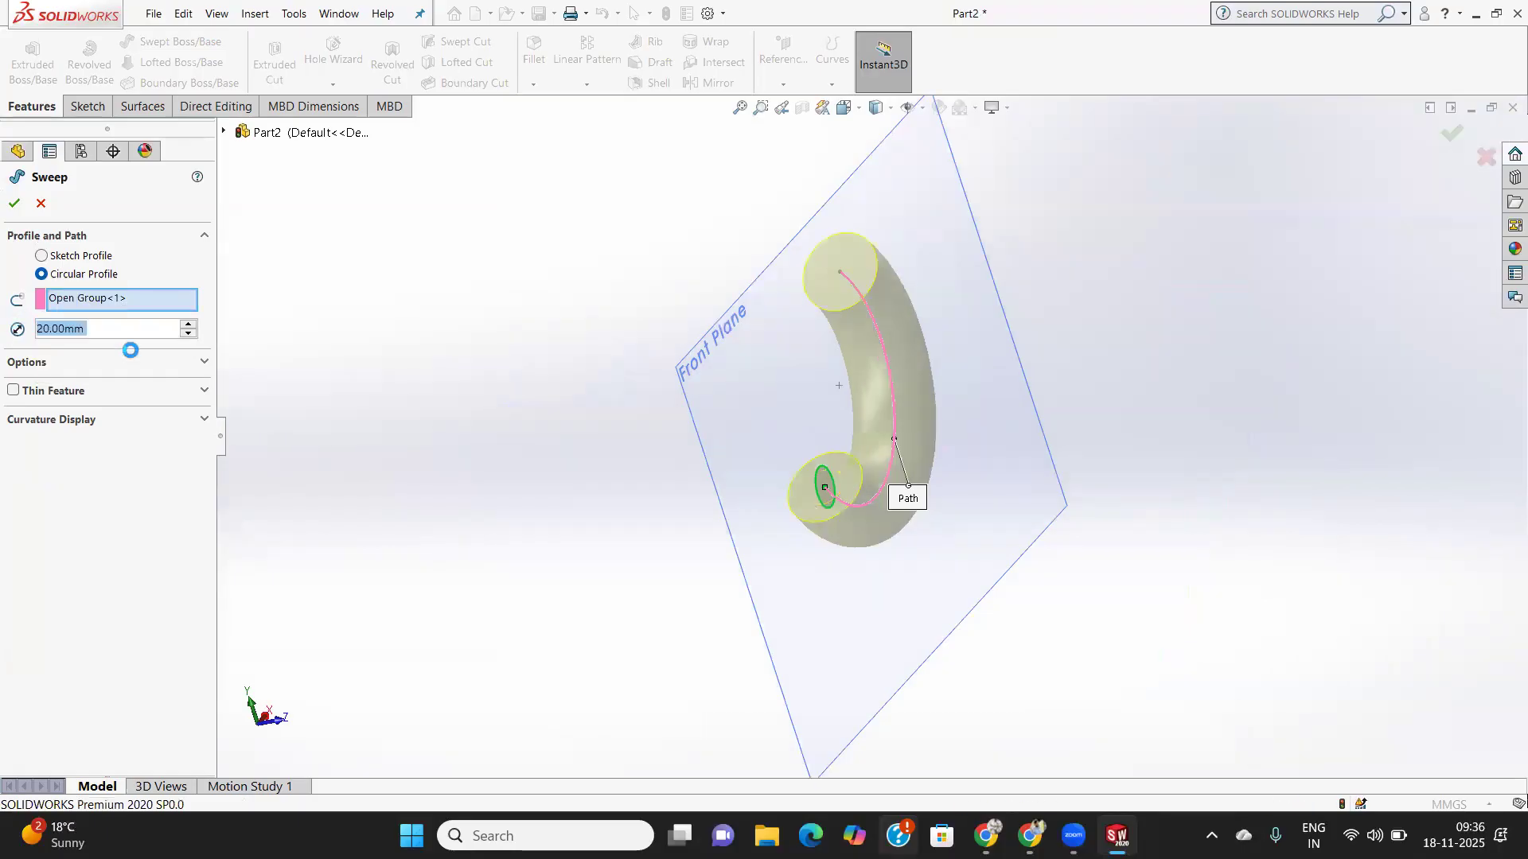
{"action": "type", "text": "10"}
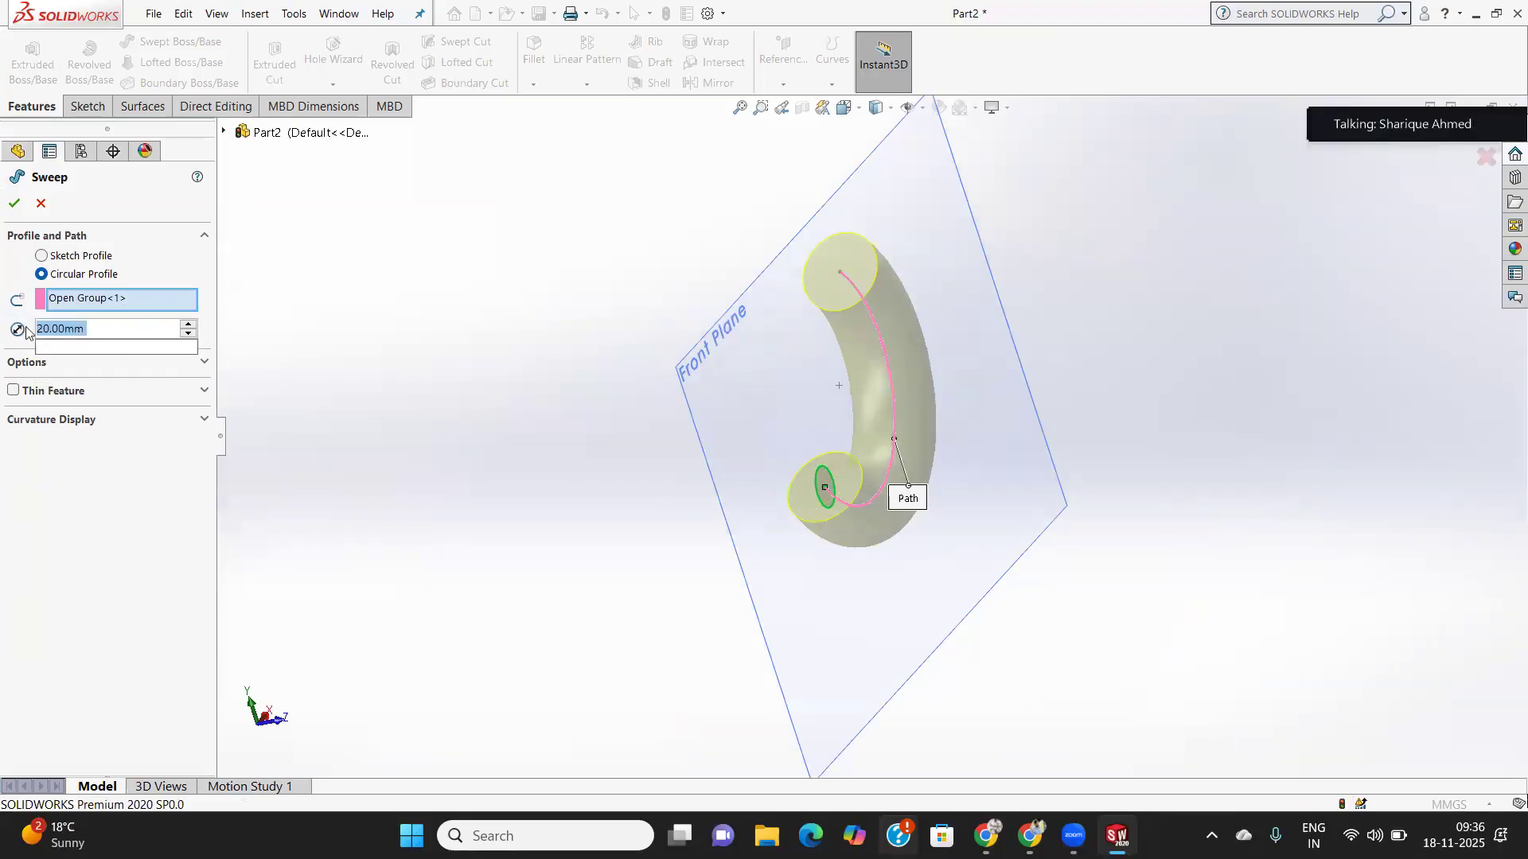
{"action": "key", "text": "Return"}
{"action": "left_click", "coordinate": [13, 205]}
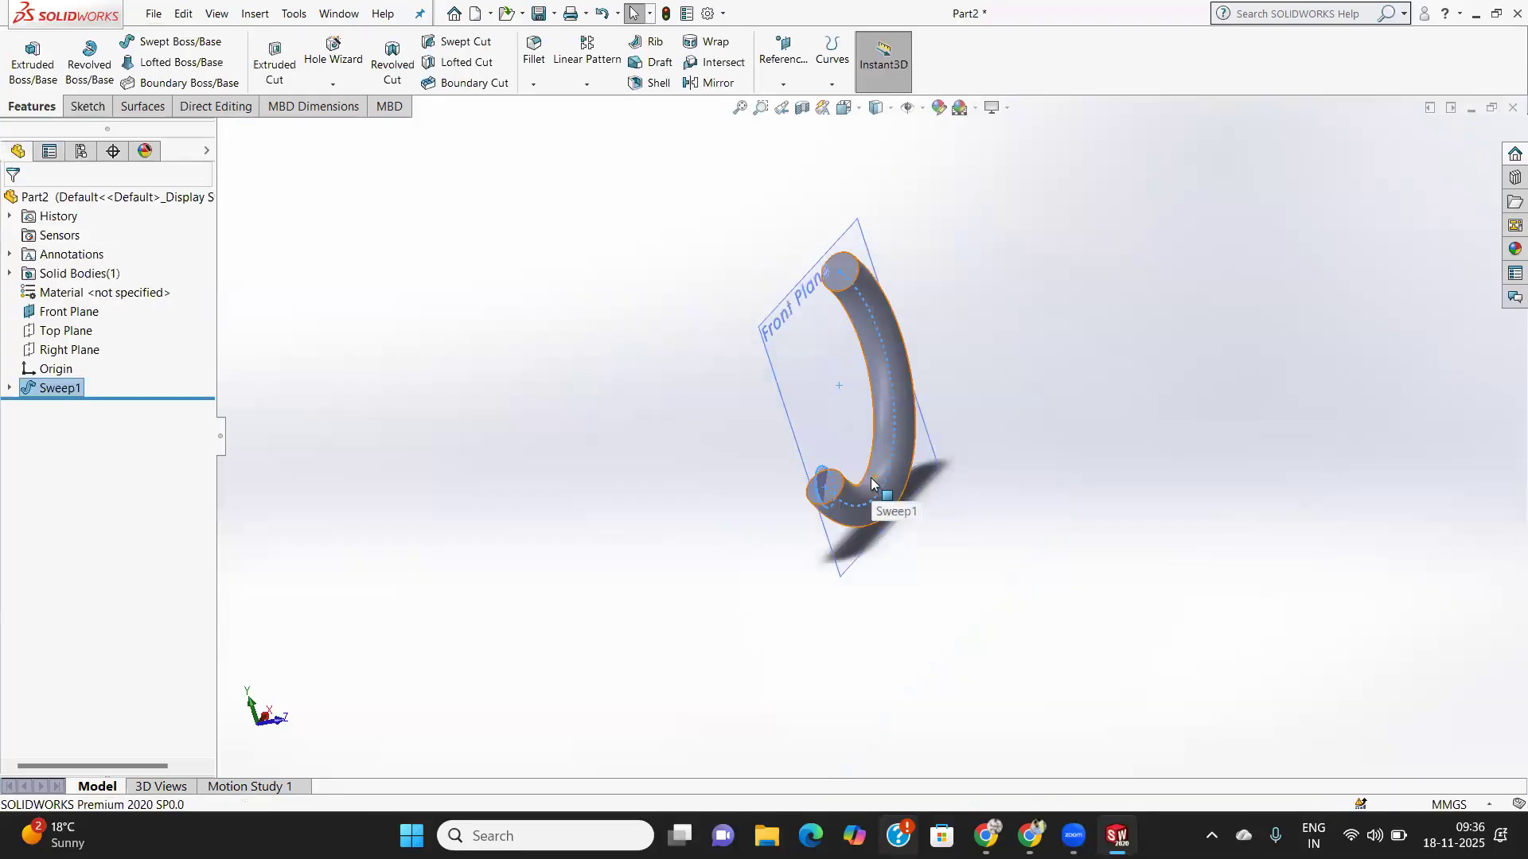
{"action": "scroll", "coordinate": [863, 439], "scroll_direction": "up", "scroll_amount": 3}
{"action": "scroll", "coordinate": [853, 433], "scroll_direction": "down", "scroll_amount": 5}
{"action": "middle_click_drag", "start_coordinate": [853, 434], "coordinate": [913, 653]}
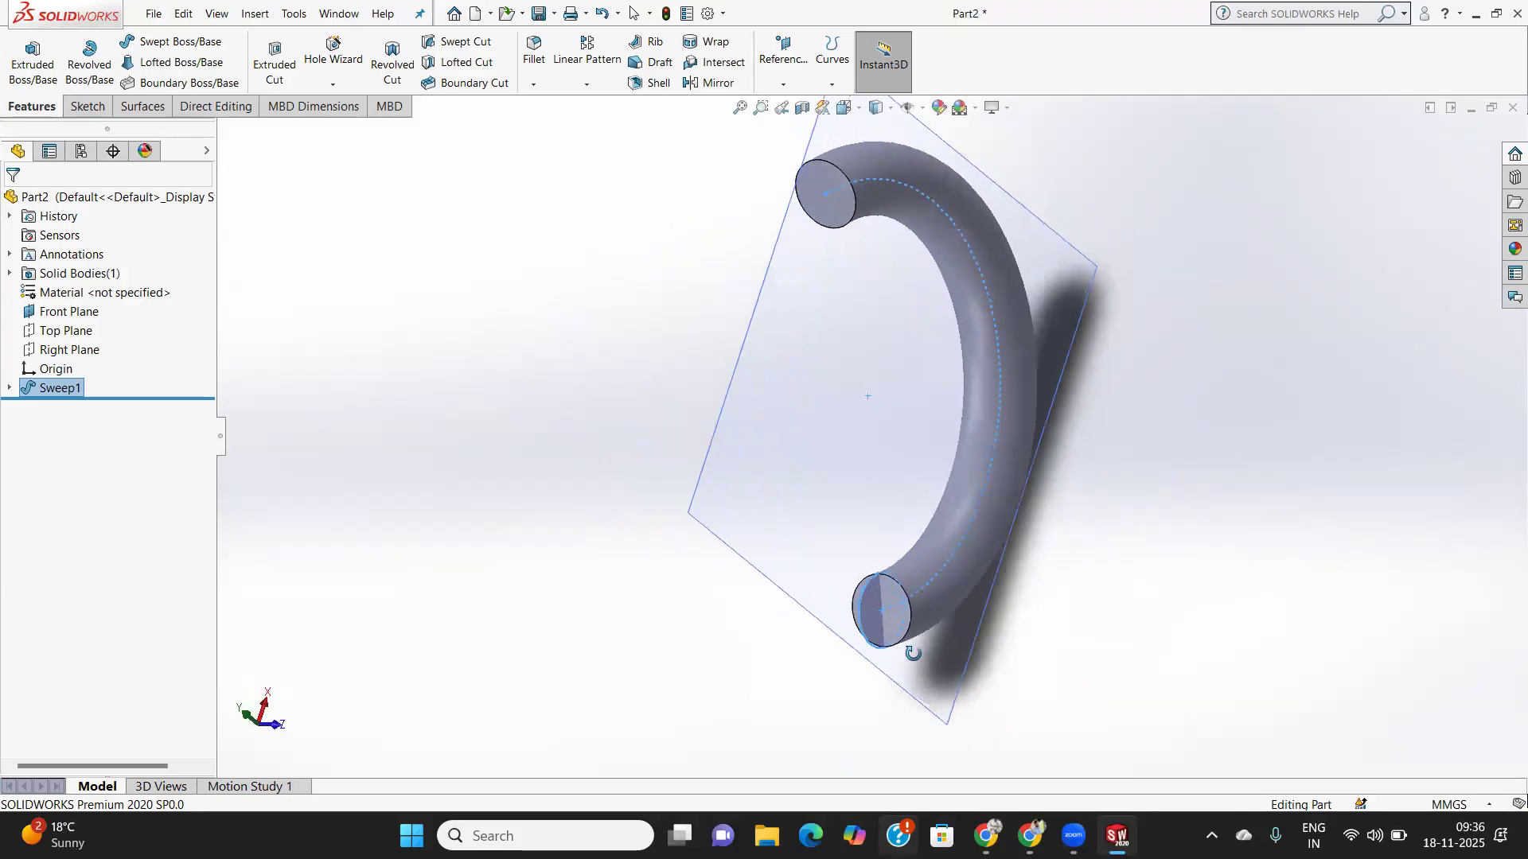
{"action": "mouse_move", "coordinate": [900, 430]}
{"action": "middle_mouse_down"}
{"action": "mouse_move", "coordinate": [880, 433]}
{"action": "mouse_move", "coordinate": [900, 430]}
{"action": "middle_mouse_up"}
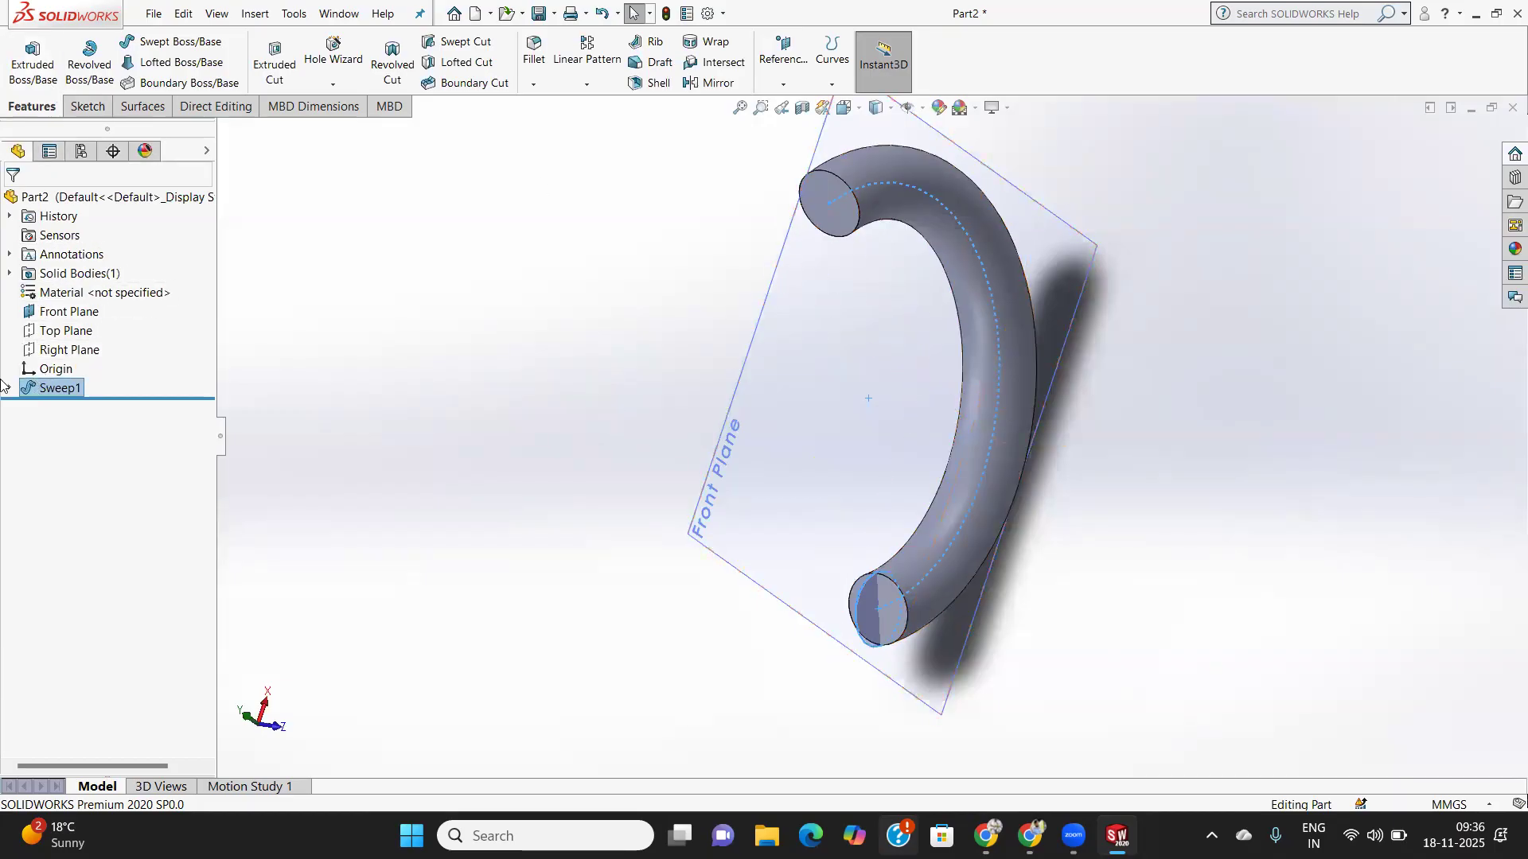
- Delete Sweep1 and Sketch8, confirming each, then select the Front Plane
{"action": "right_click", "coordinate": [61, 388]}
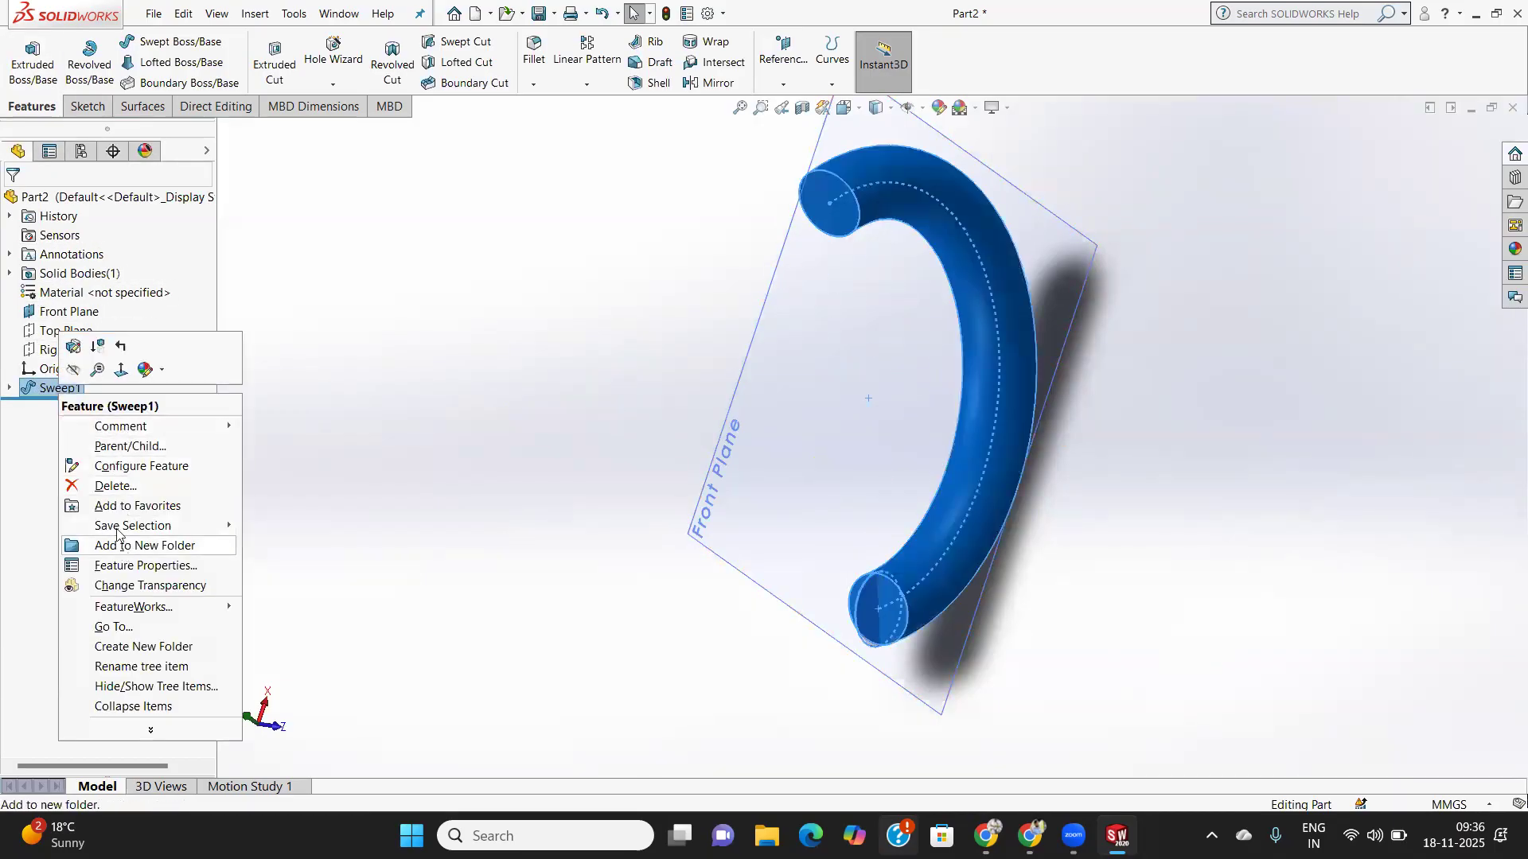
{"action": "left_click", "coordinate": [115, 485]}
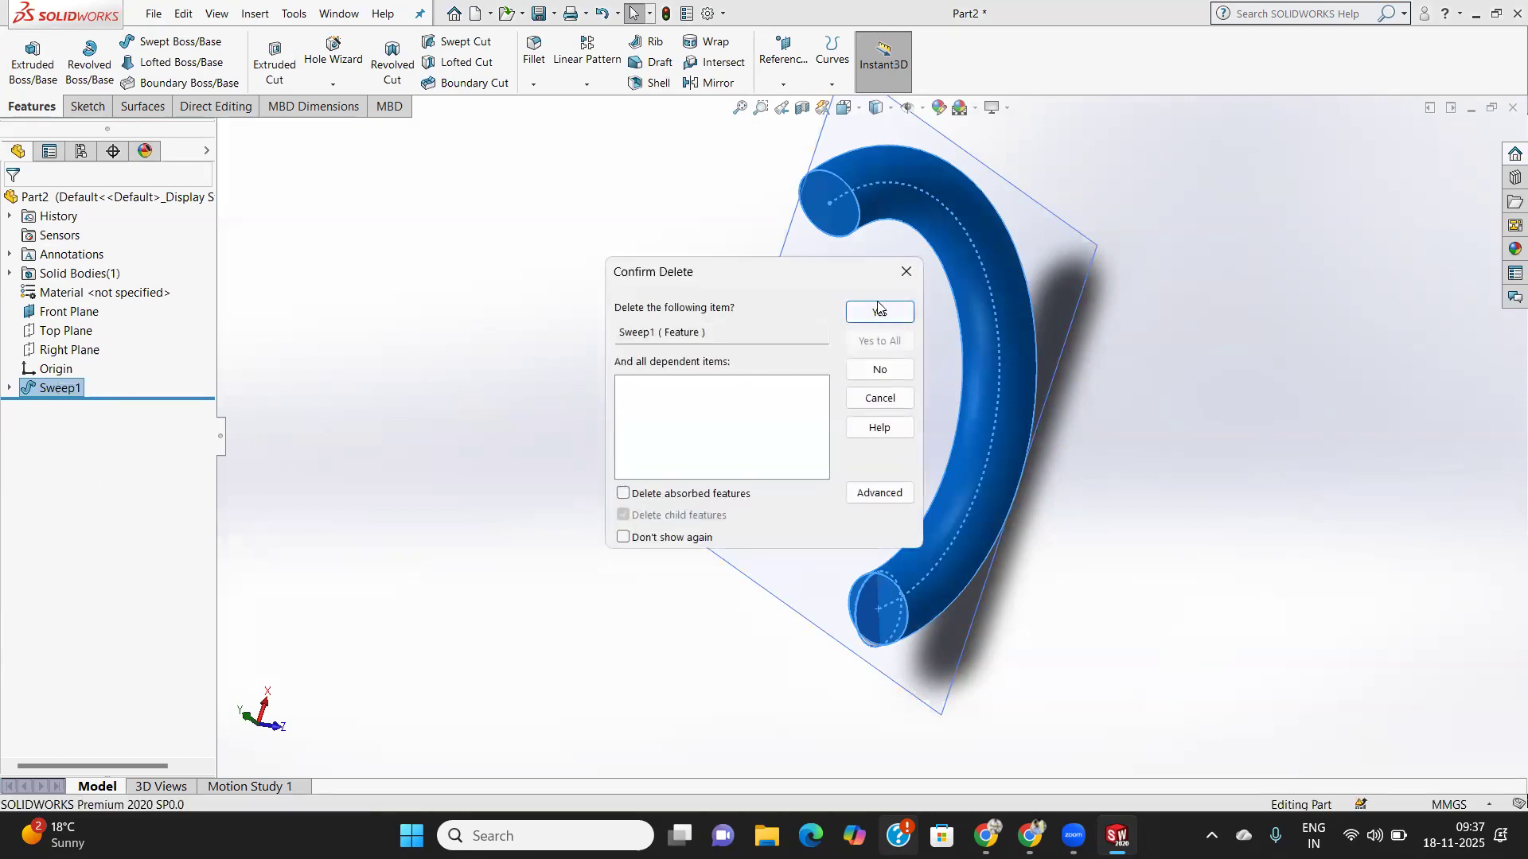
{"action": "left_click", "coordinate": [879, 310]}
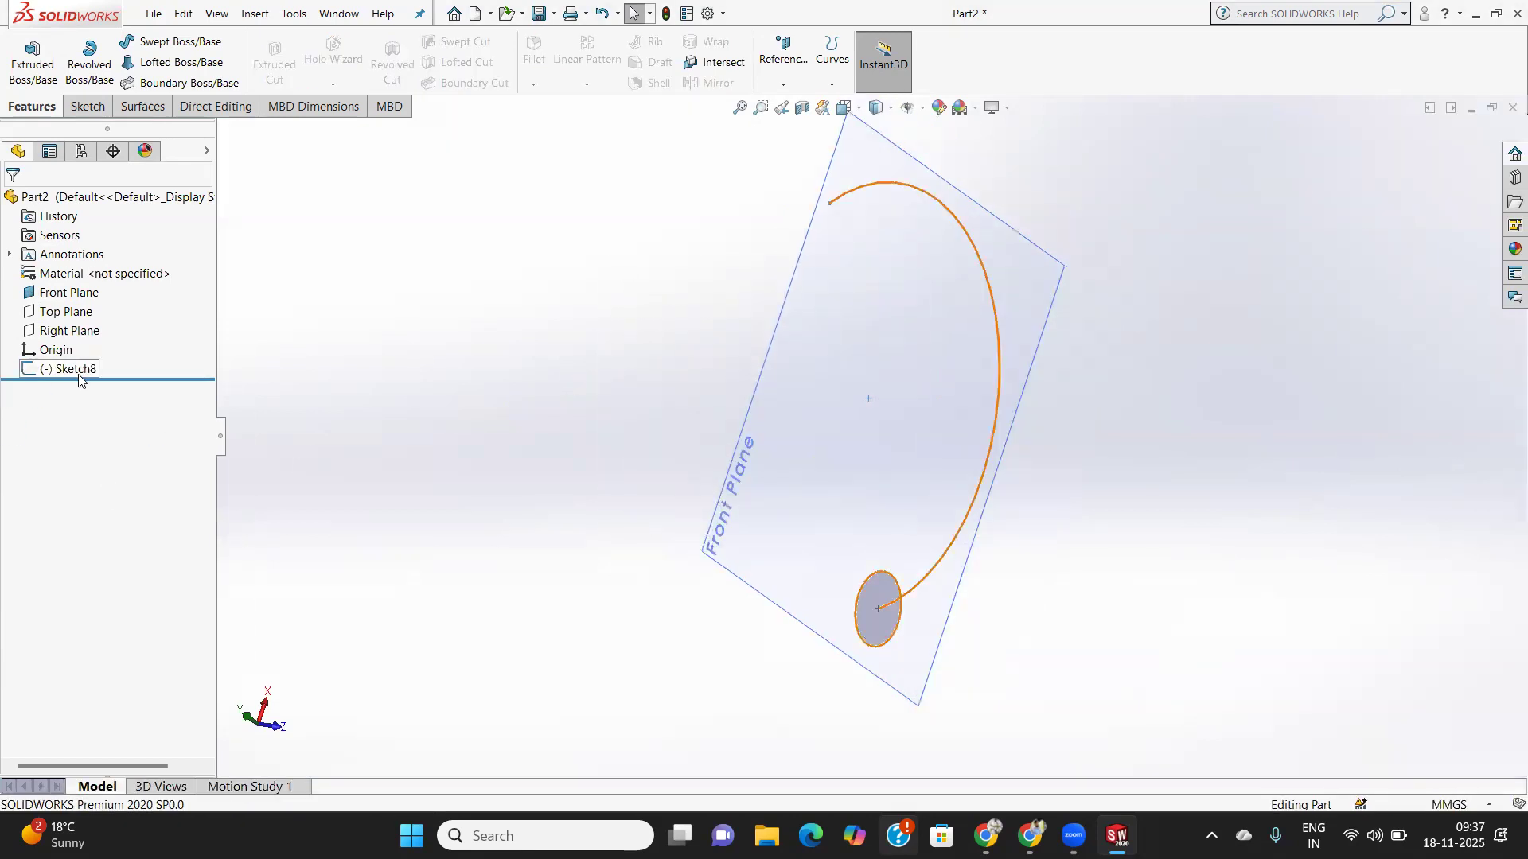
{"action": "right_click", "coordinate": [79, 374]}
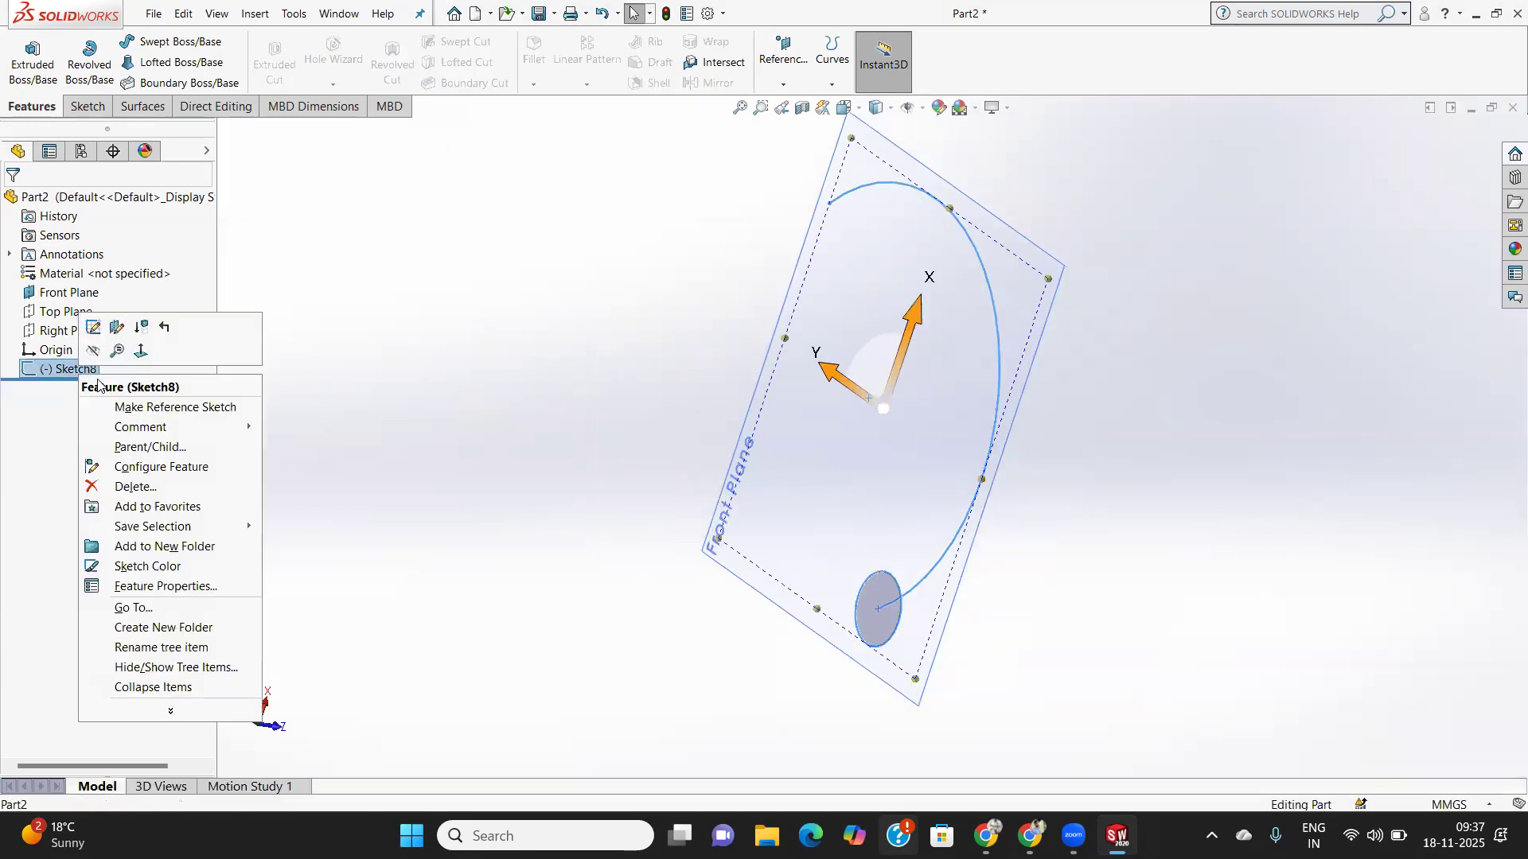
{"action": "left_click", "coordinate": [132, 486]}
{"action": "left_click", "coordinate": [873, 317]}
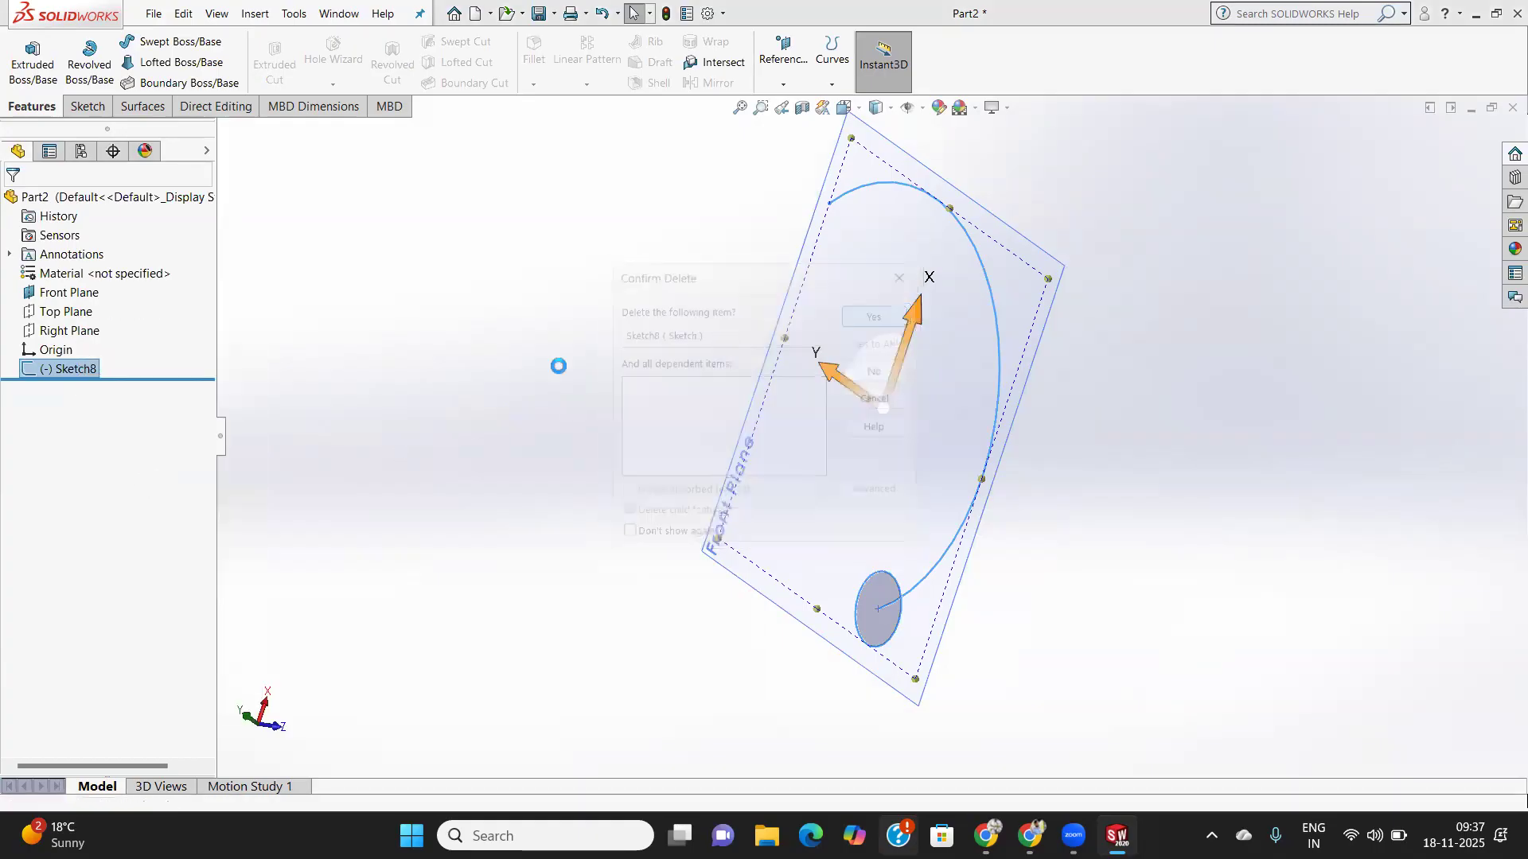
{"action": "left_click", "coordinate": [63, 293]}
- Start a new sketch on the Front Plane
{"action": "left_click", "coordinate": [86, 105]}
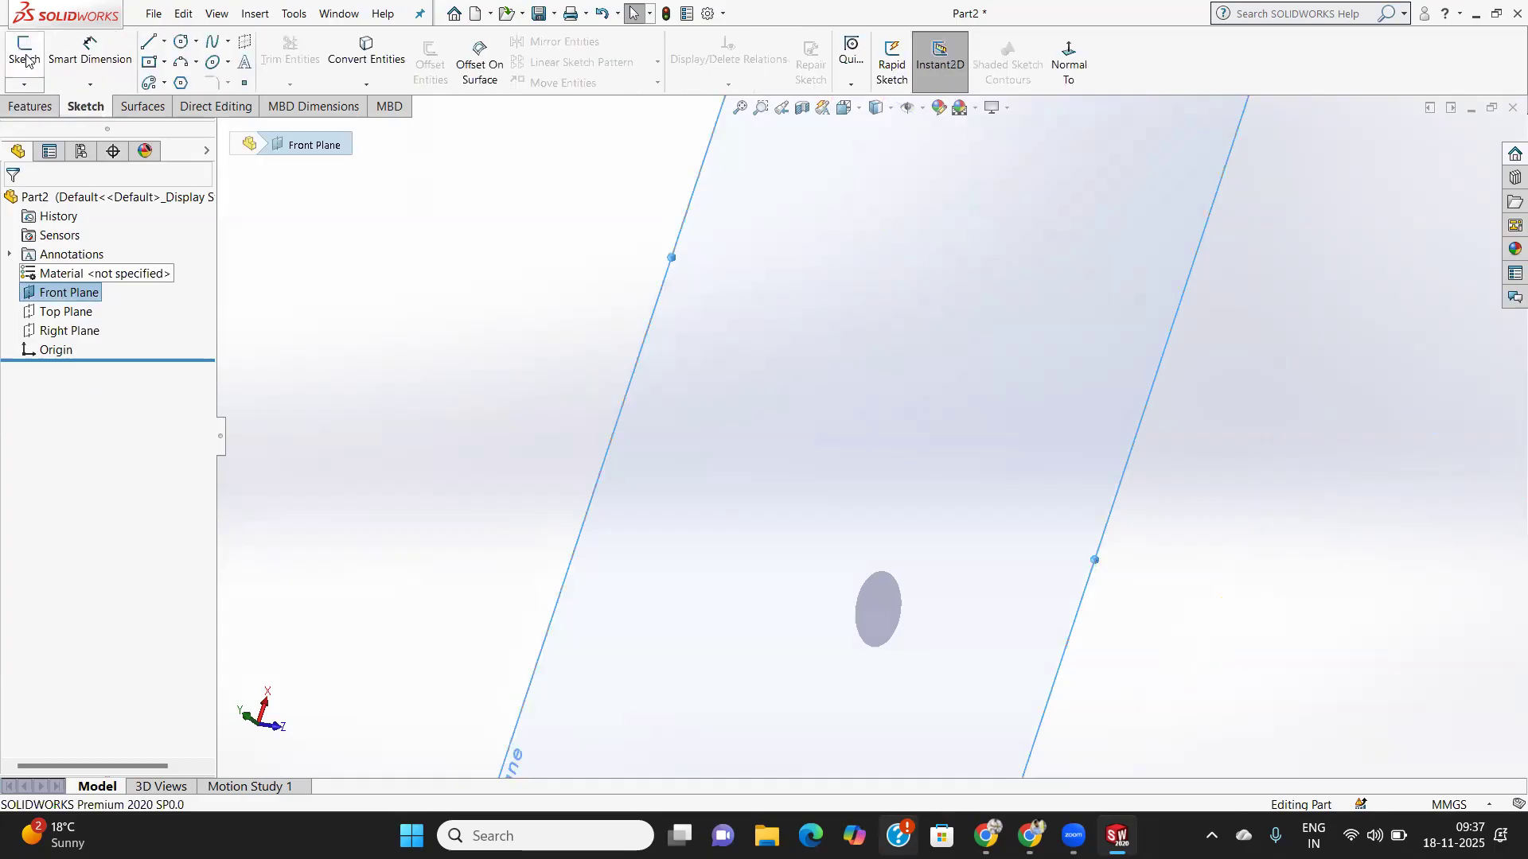
{"action": "left_click", "coordinate": [25, 54]}
{"action": "right_click", "coordinate": [62, 298]}
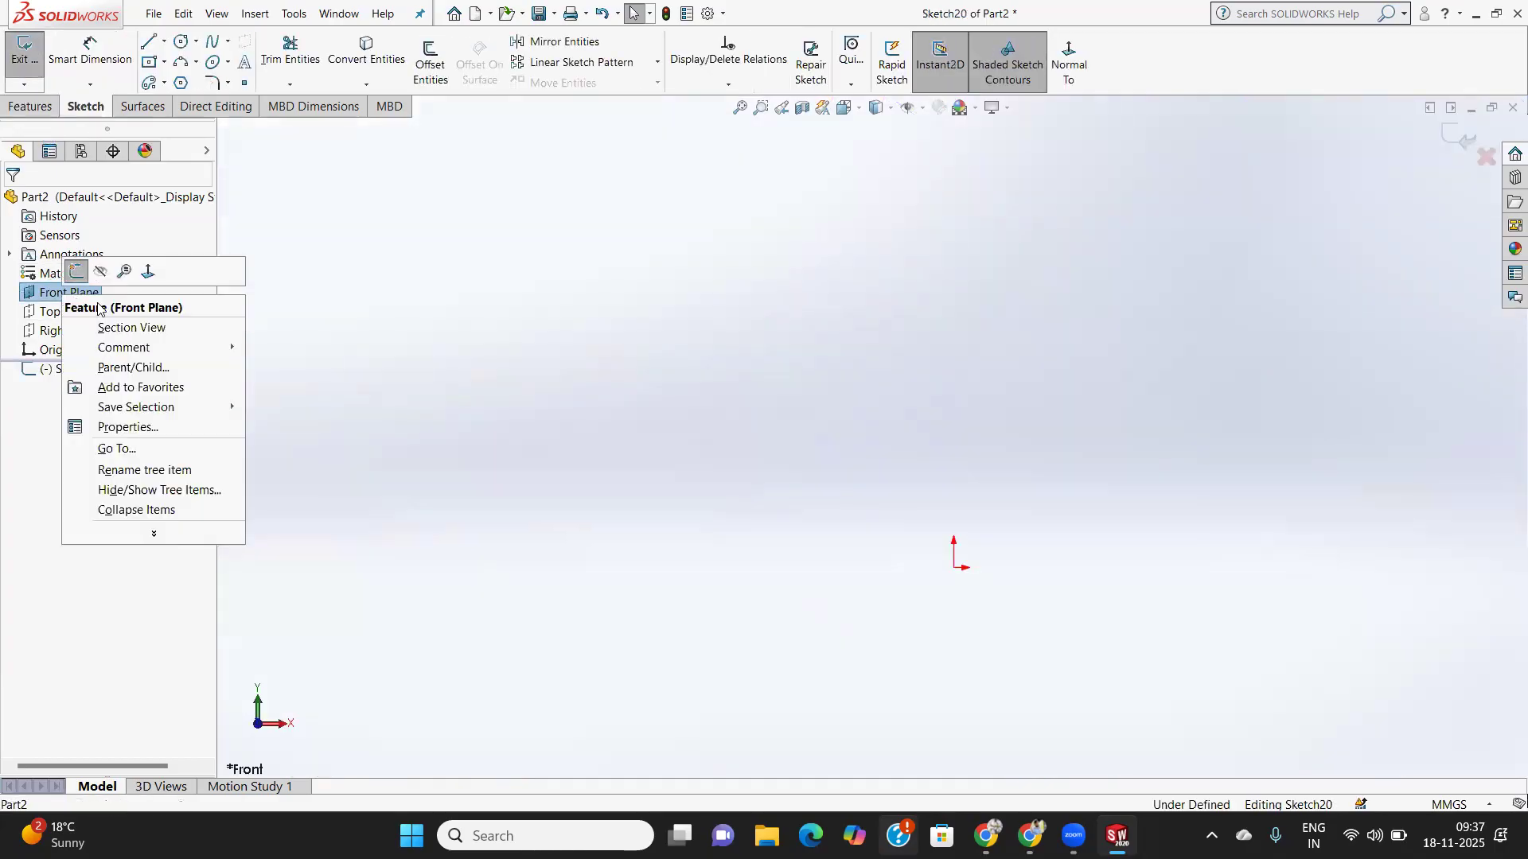
{"action": "left_click", "coordinate": [341, 351]}
{"action": "scroll", "coordinate": [559, 409], "scroll_direction": "down", "scroll_amount": 3}
{"action": "scroll", "coordinate": [558, 408], "scroll_direction": "up", "scroll_amount": 10}
{"action": "scroll", "coordinate": [611, 408], "scroll_direction": "up", "scroll_amount": 2}
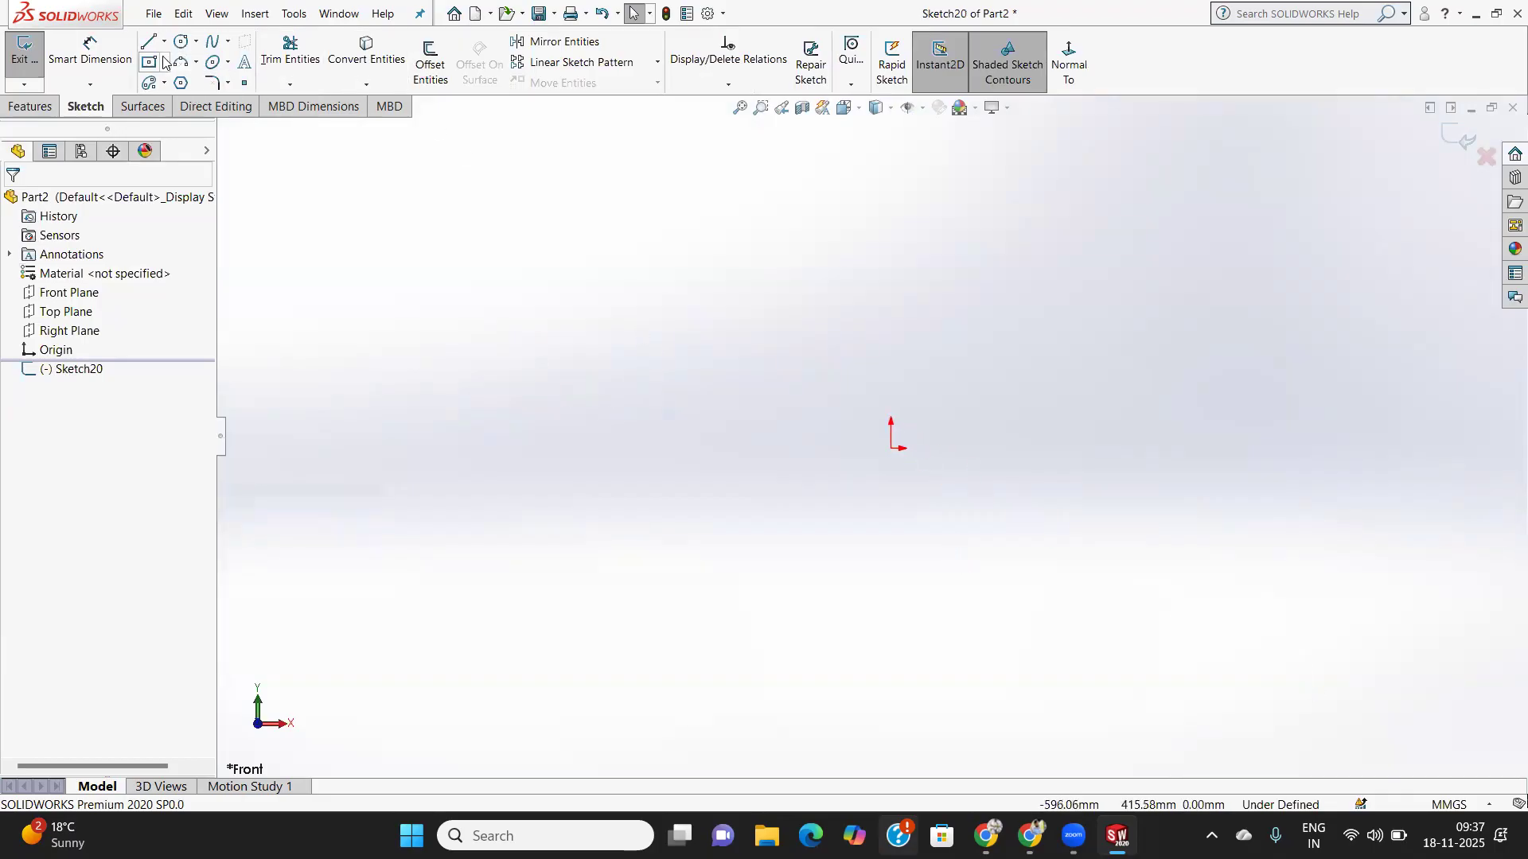
- Draw an S-shaped spline through five points from left of the origin to upper right
{"action": "left_click", "coordinate": [228, 42]}
{"action": "left_click", "coordinate": [234, 58]}
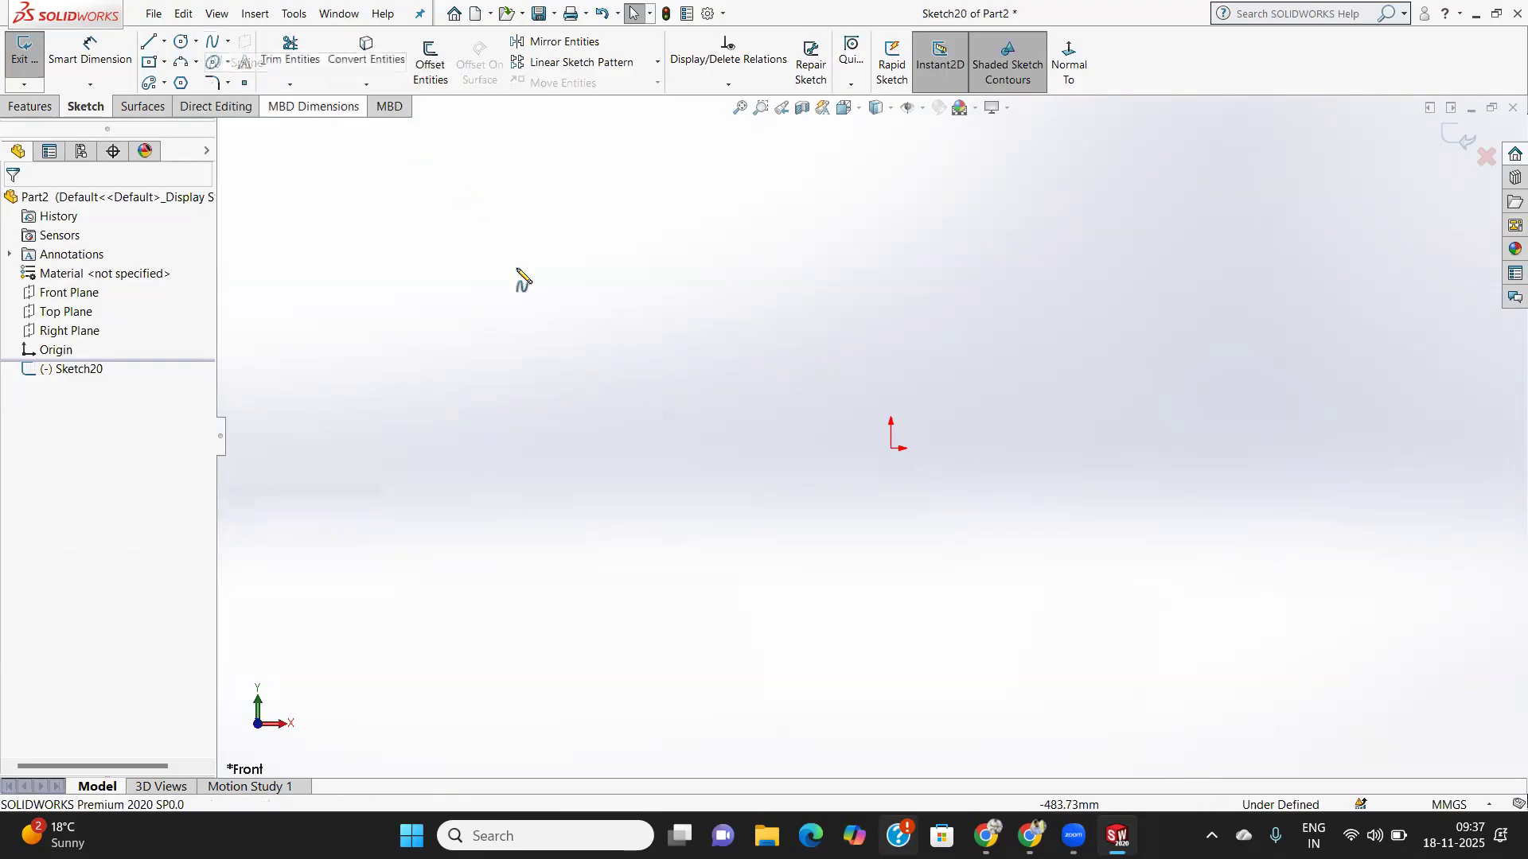
{"action": "left_click", "coordinate": [685, 465]}
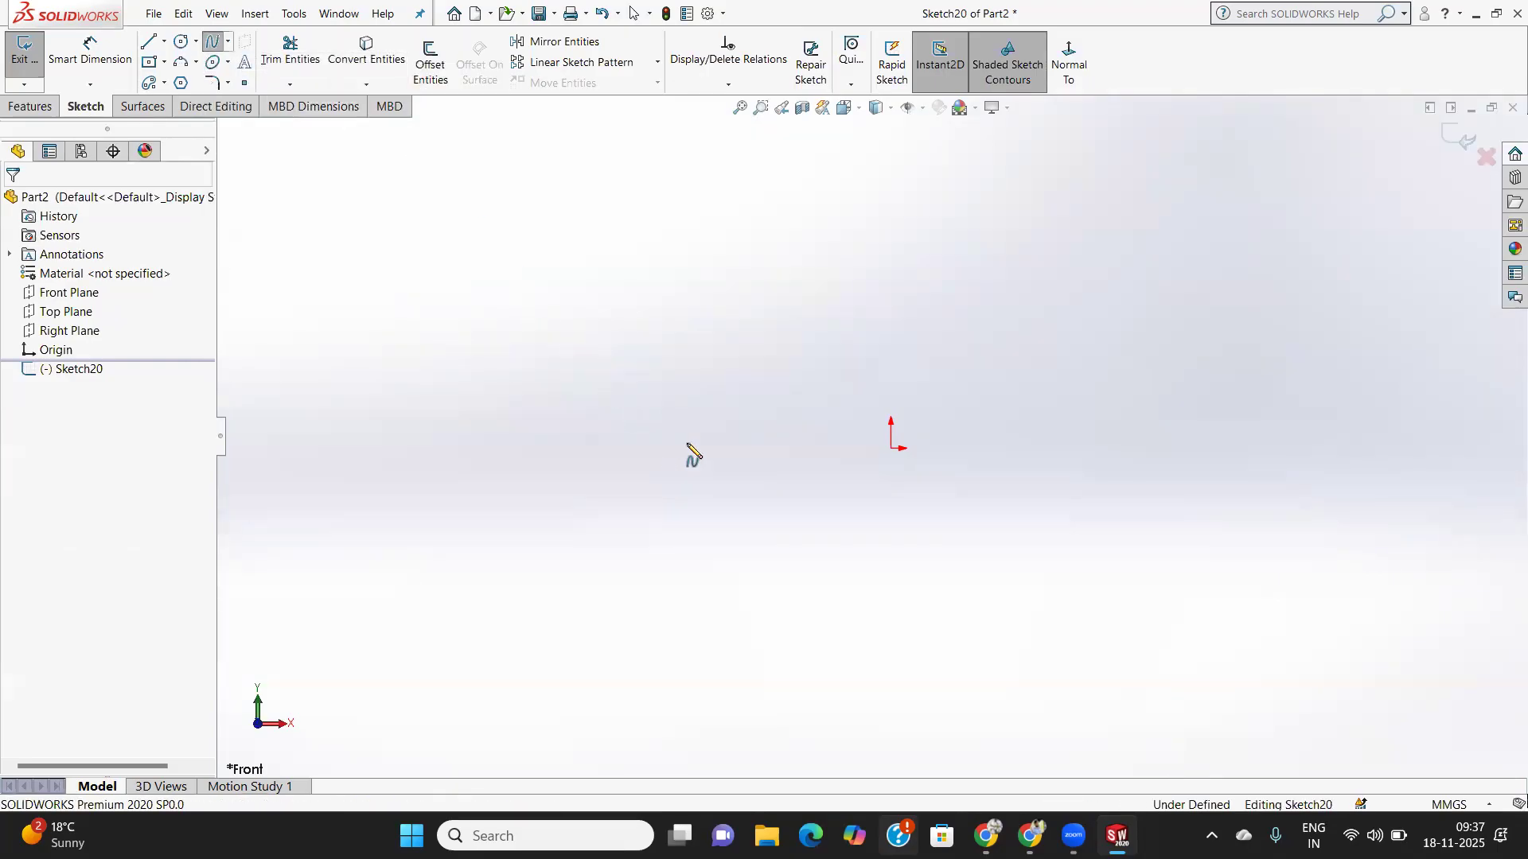
{"action": "left_click", "coordinate": [789, 344]}
{"action": "left_click", "coordinate": [953, 367]}
{"action": "left_click", "coordinate": [1083, 480]}
{"action": "left_click", "coordinate": [1242, 330]}
- End the spline and draw a small centre rectangle on its left end point
{"action": "right_click", "coordinate": [1084, 356]}
{"action": "left_click", "coordinate": [1125, 358]}
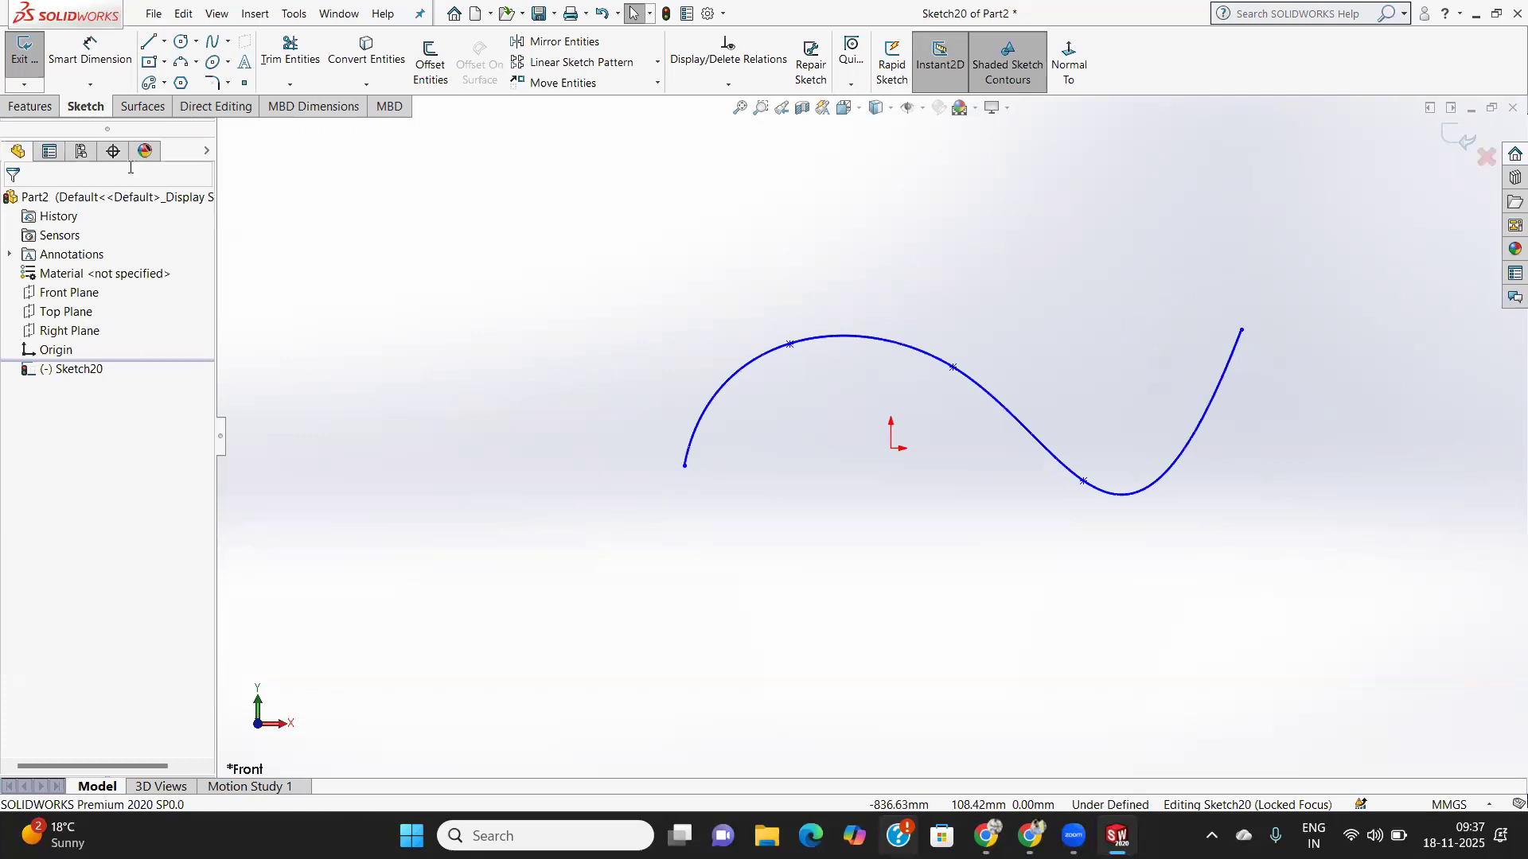
{"action": "left_click", "coordinate": [164, 62]}
{"action": "left_click", "coordinate": [196, 62]}
{"action": "left_click", "coordinate": [164, 62]}
{"action": "left_click", "coordinate": [187, 102]}
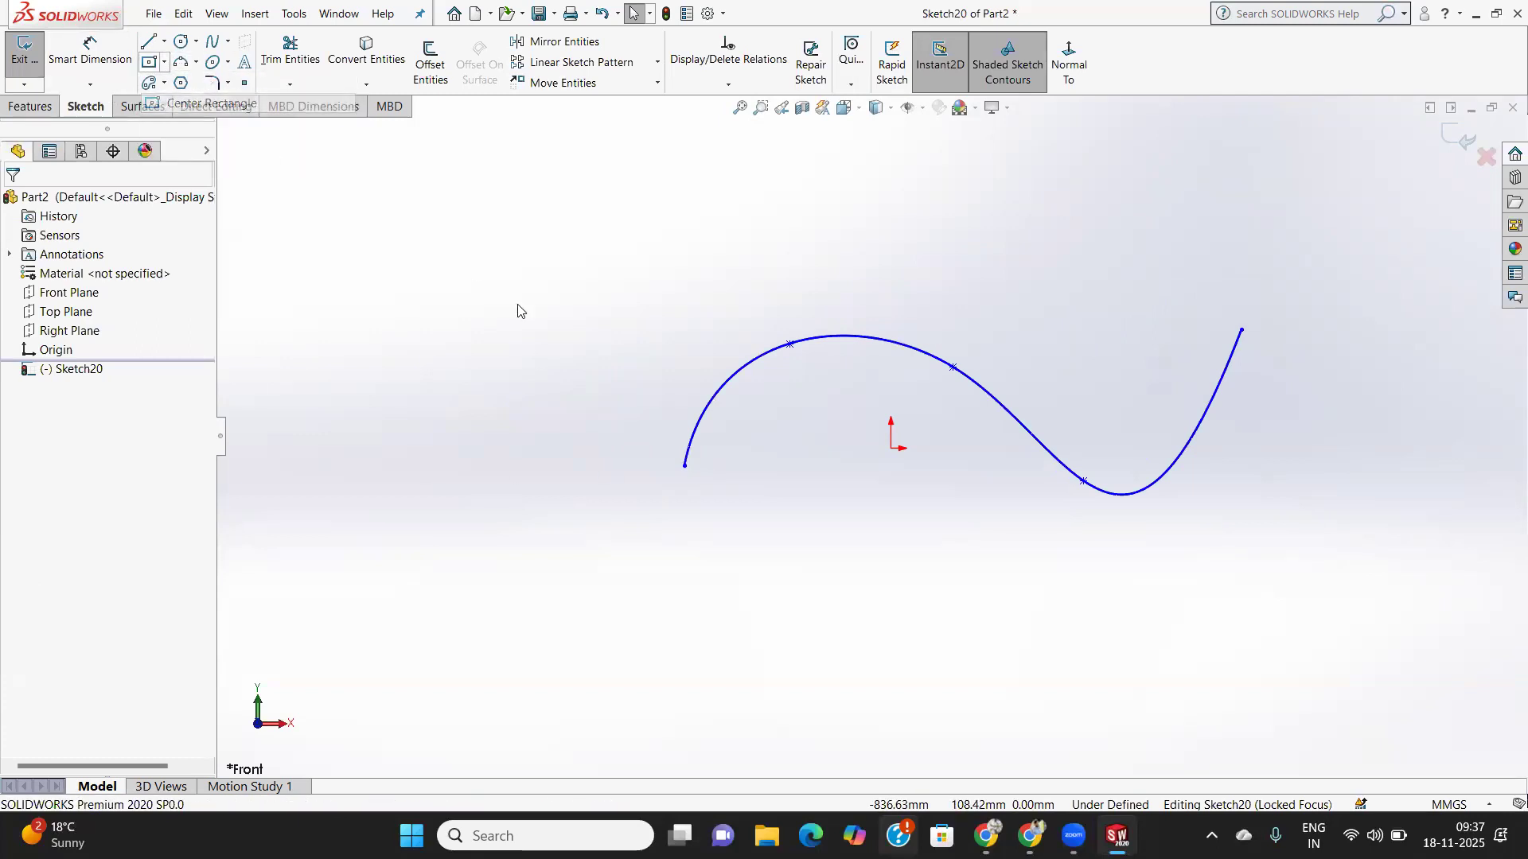
{"action": "left_click", "coordinate": [684, 465]}
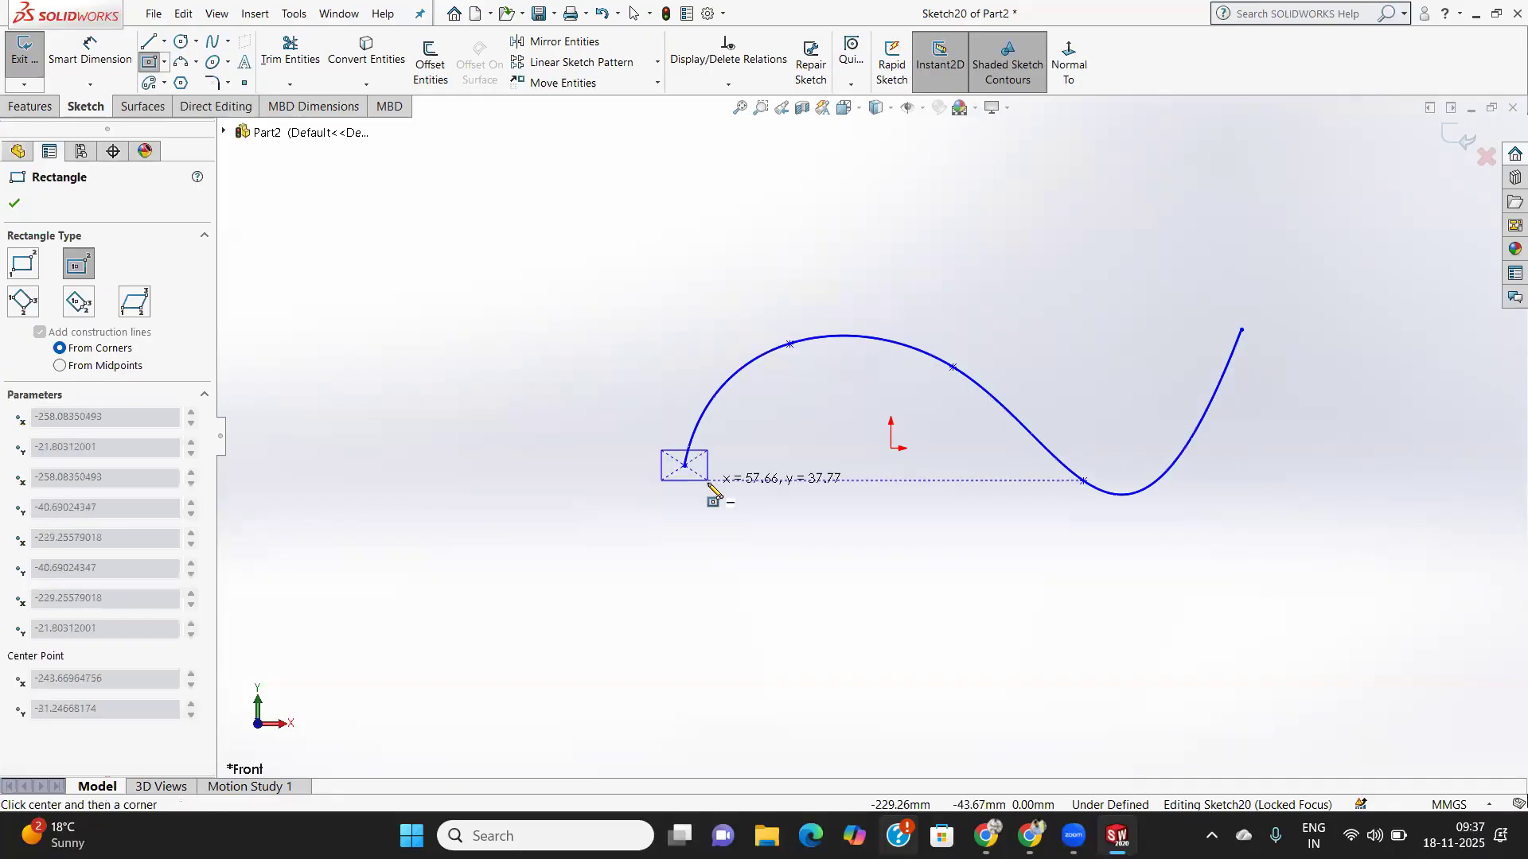
{"action": "left_click", "coordinate": [708, 481]}
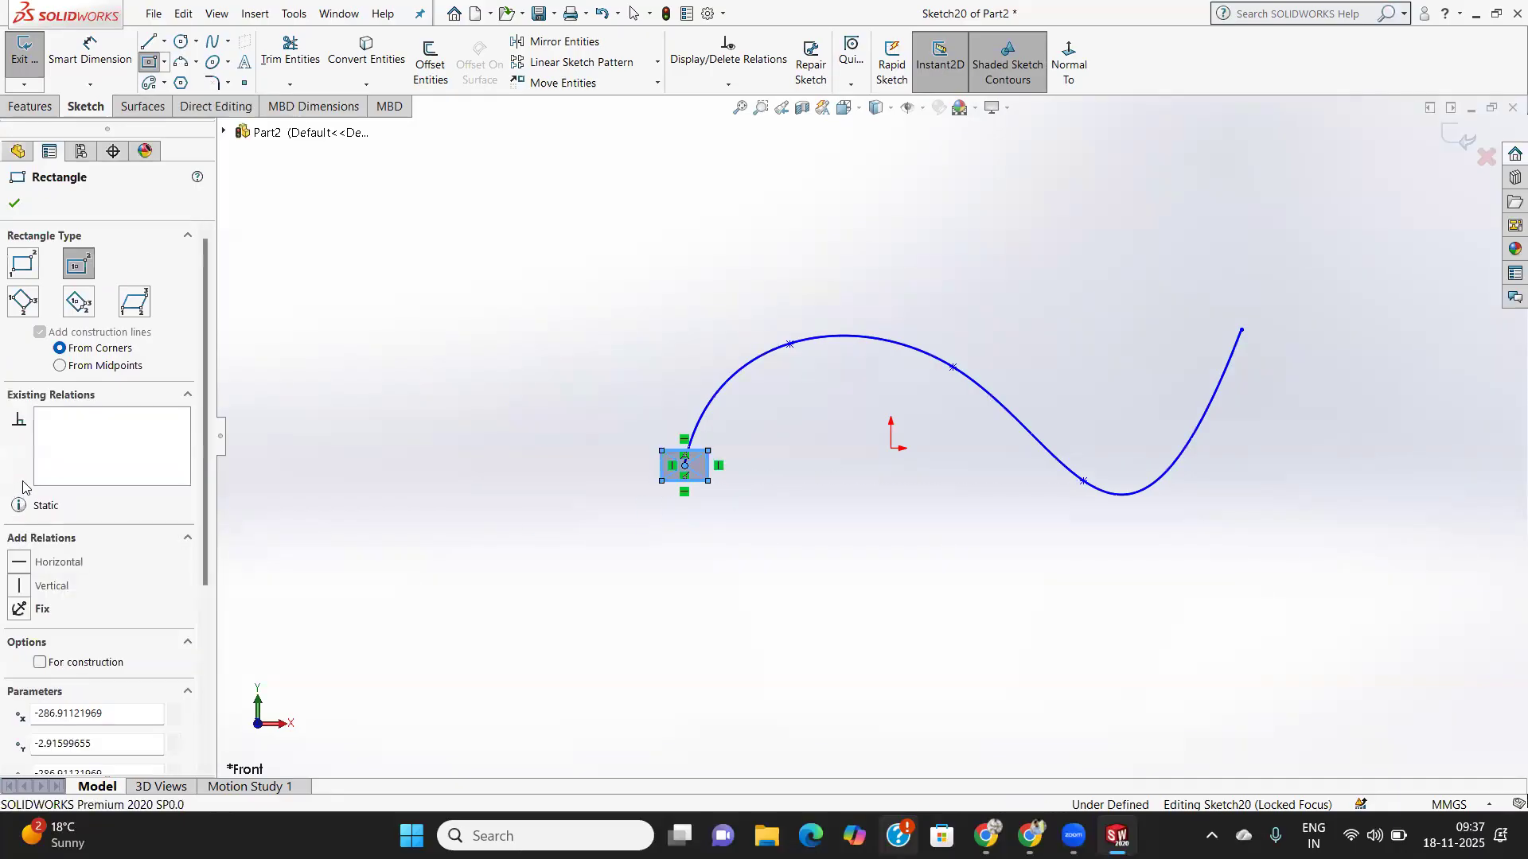
{"action": "left_click", "coordinate": [14, 203]}
{"action": "left_click", "coordinate": [30, 106]}
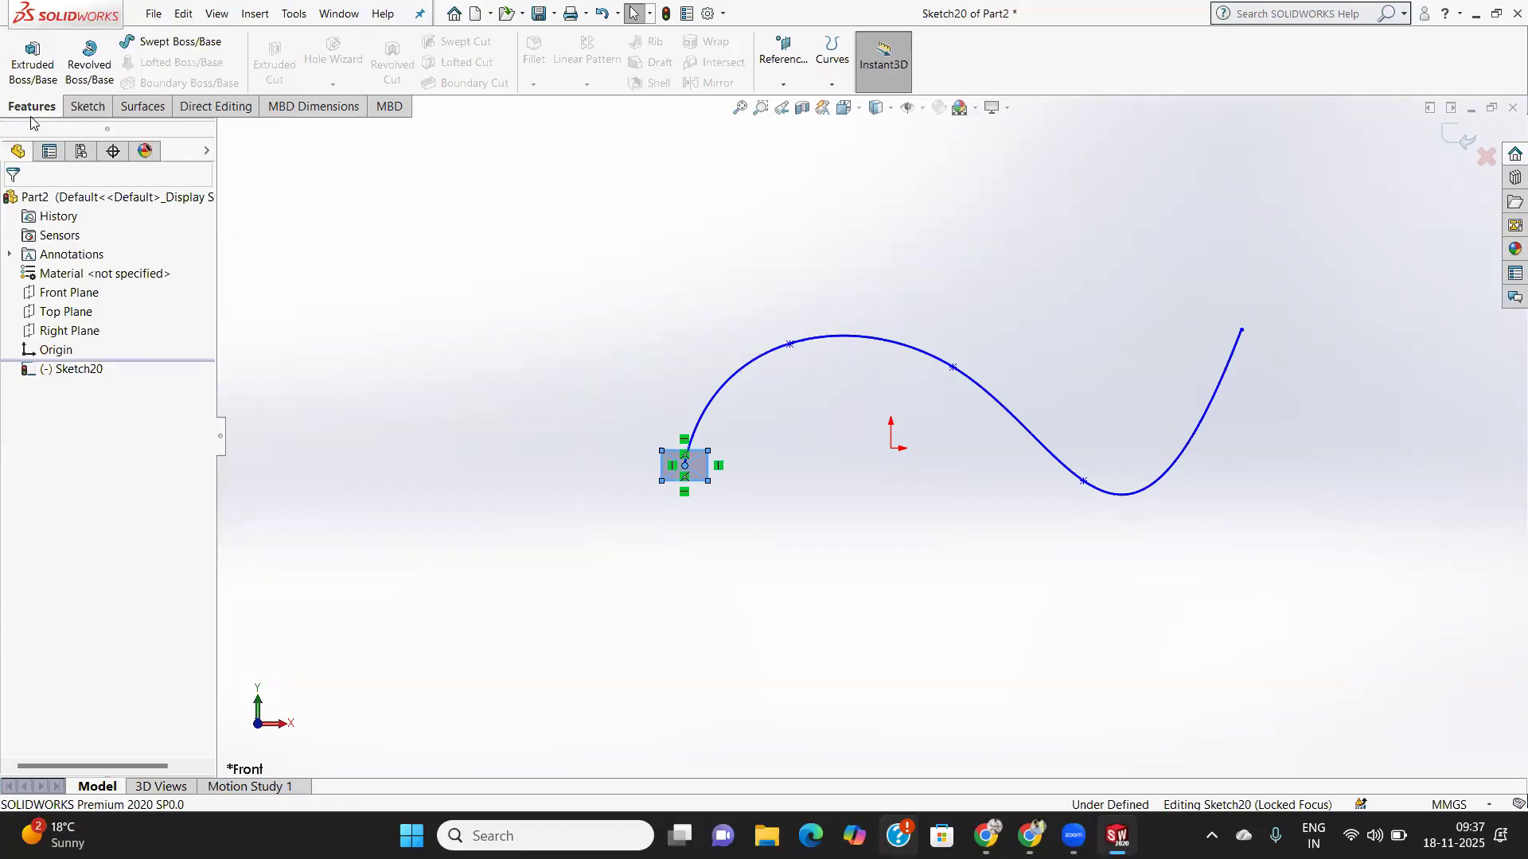
{"action": "left_click", "coordinate": [190, 43]}
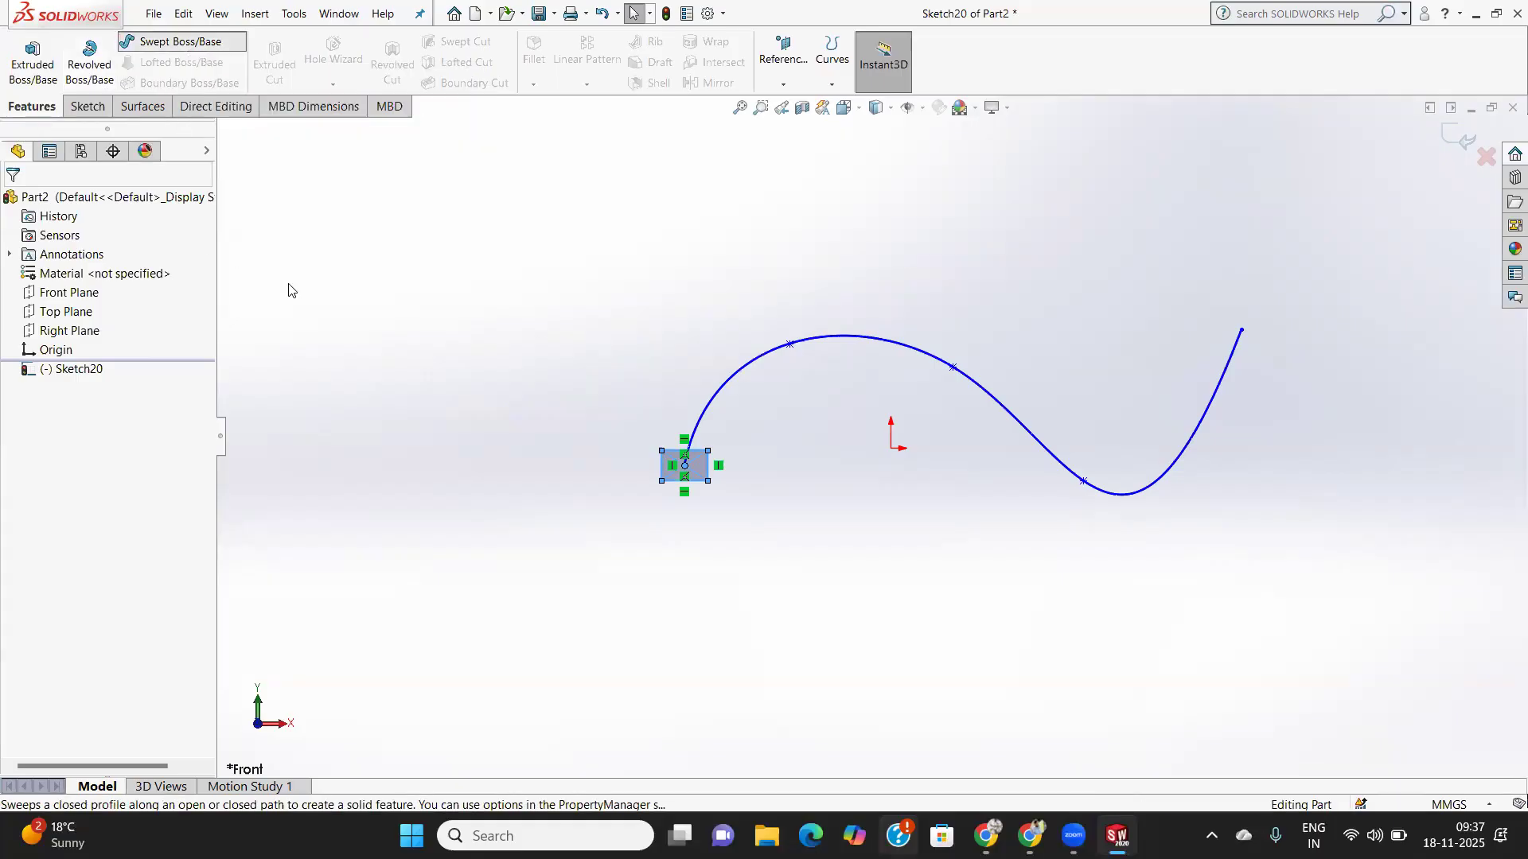
- Set the spline as the sweep path
{"action": "middle_click_drag", "start_coordinate": [513, 382], "coordinate": [517, 370]}
{"action": "left_click", "coordinate": [70, 330]}
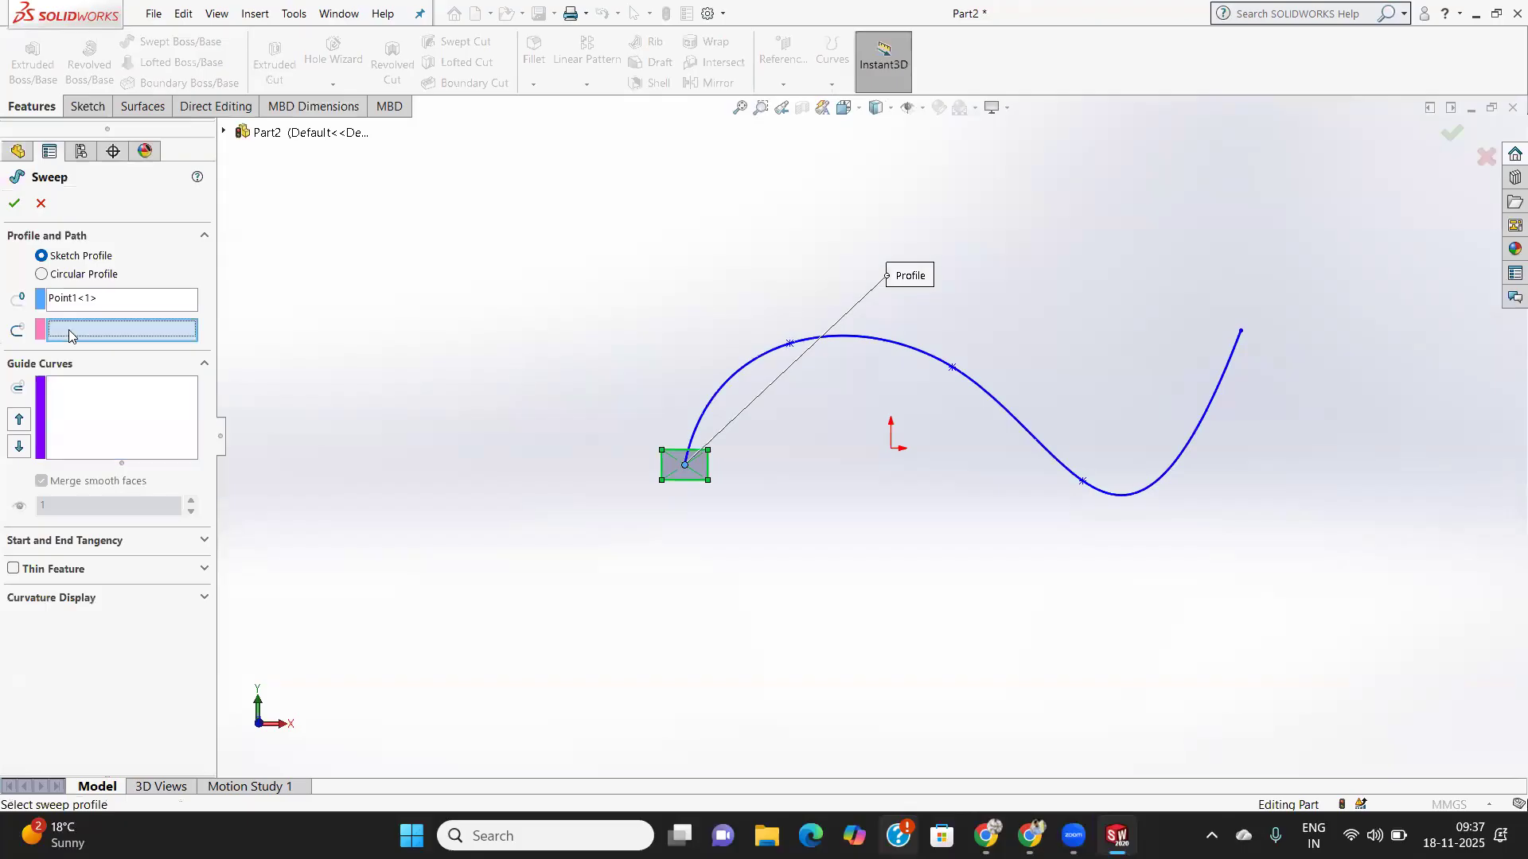
{"action": "left_click", "coordinate": [982, 392]}
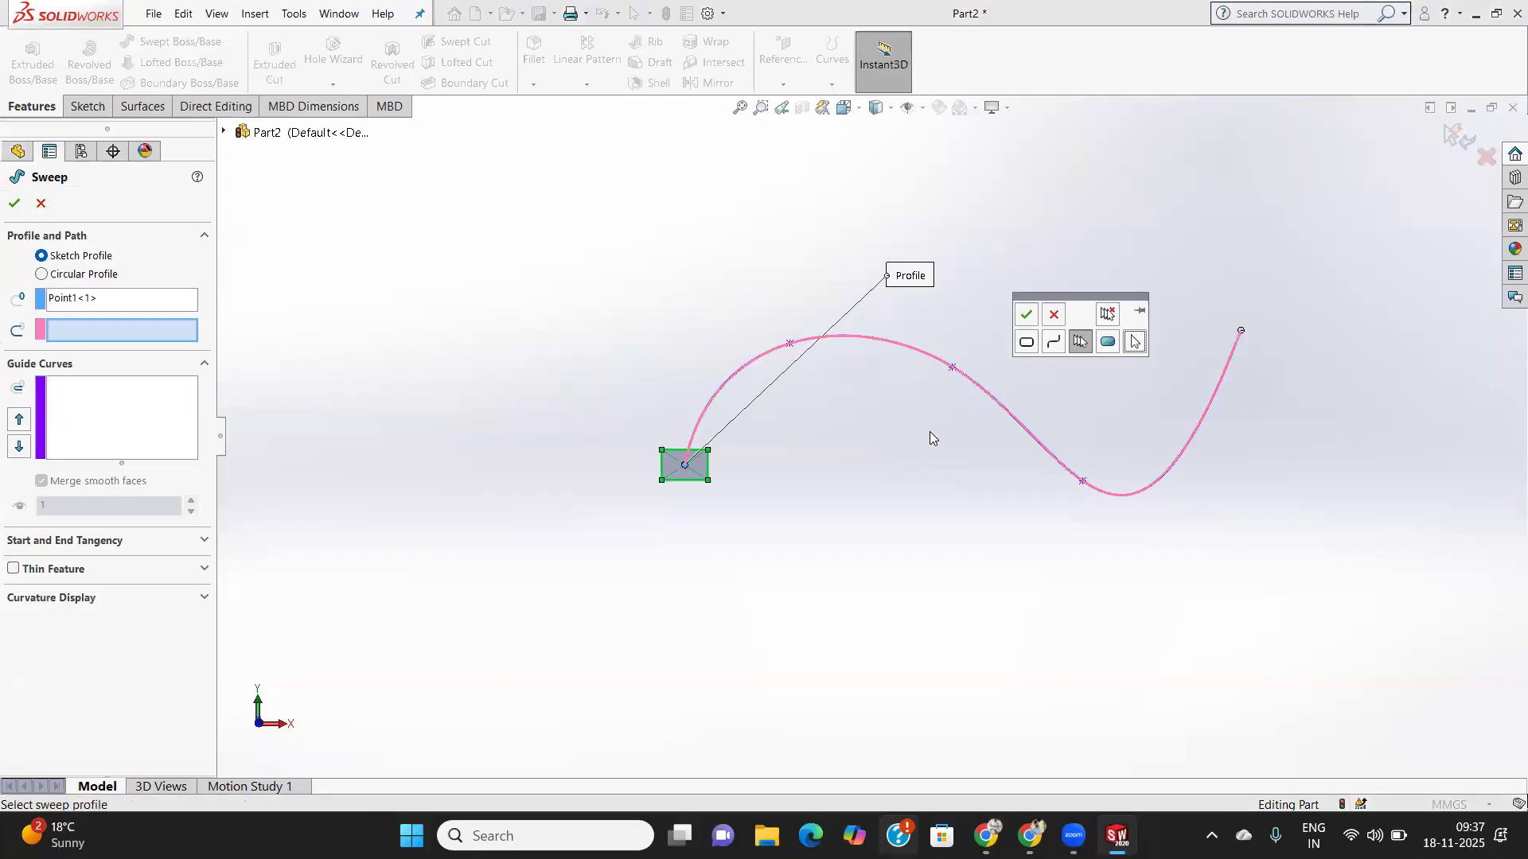
{"action": "left_click", "coordinate": [1026, 316]}
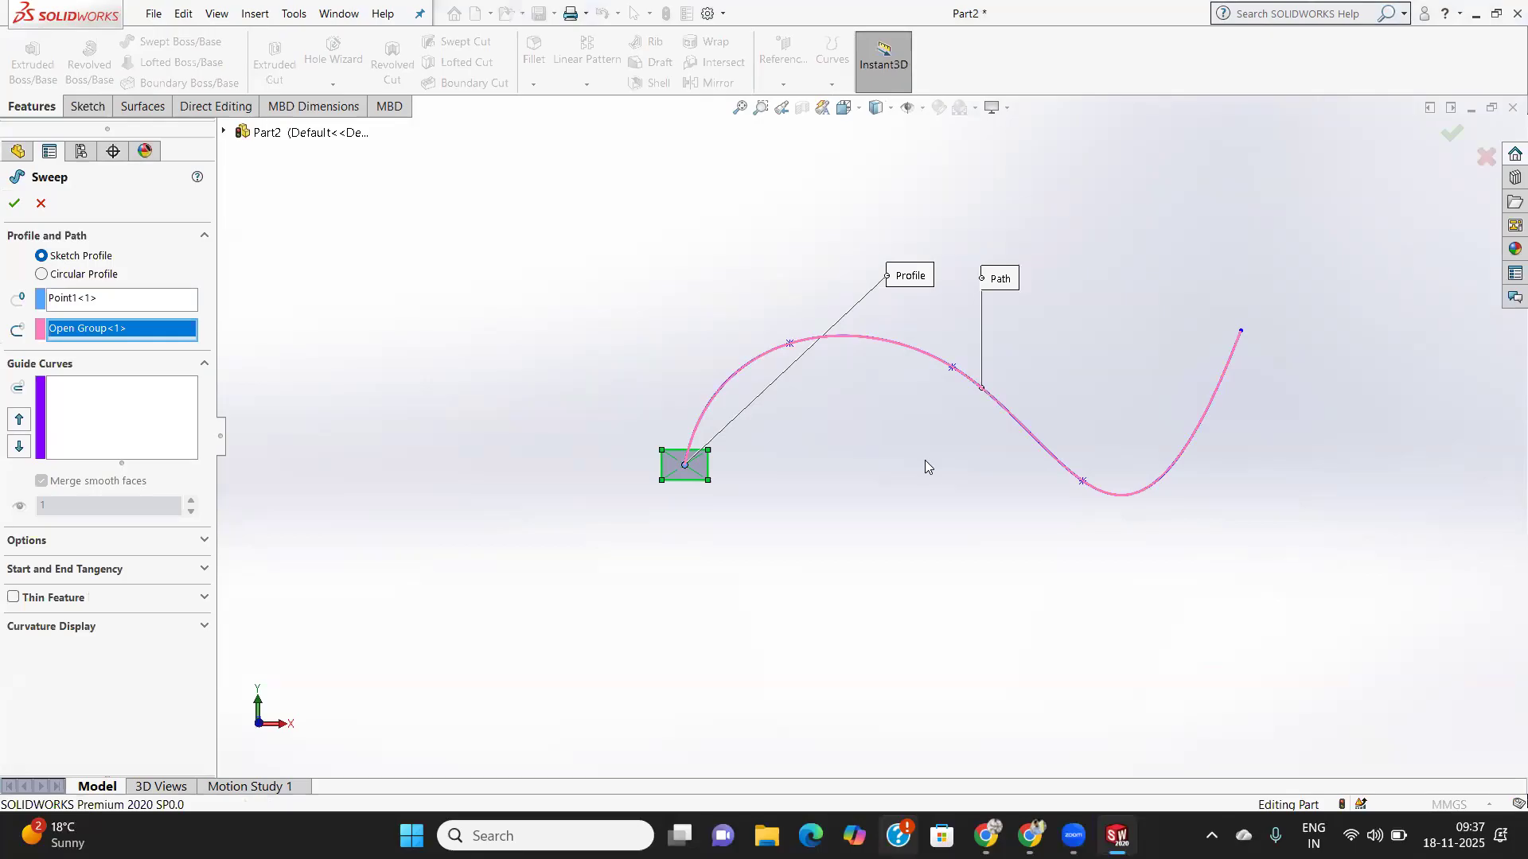
{"action": "middle_click_drag", "start_coordinate": [928, 381], "coordinate": [924, 209]}
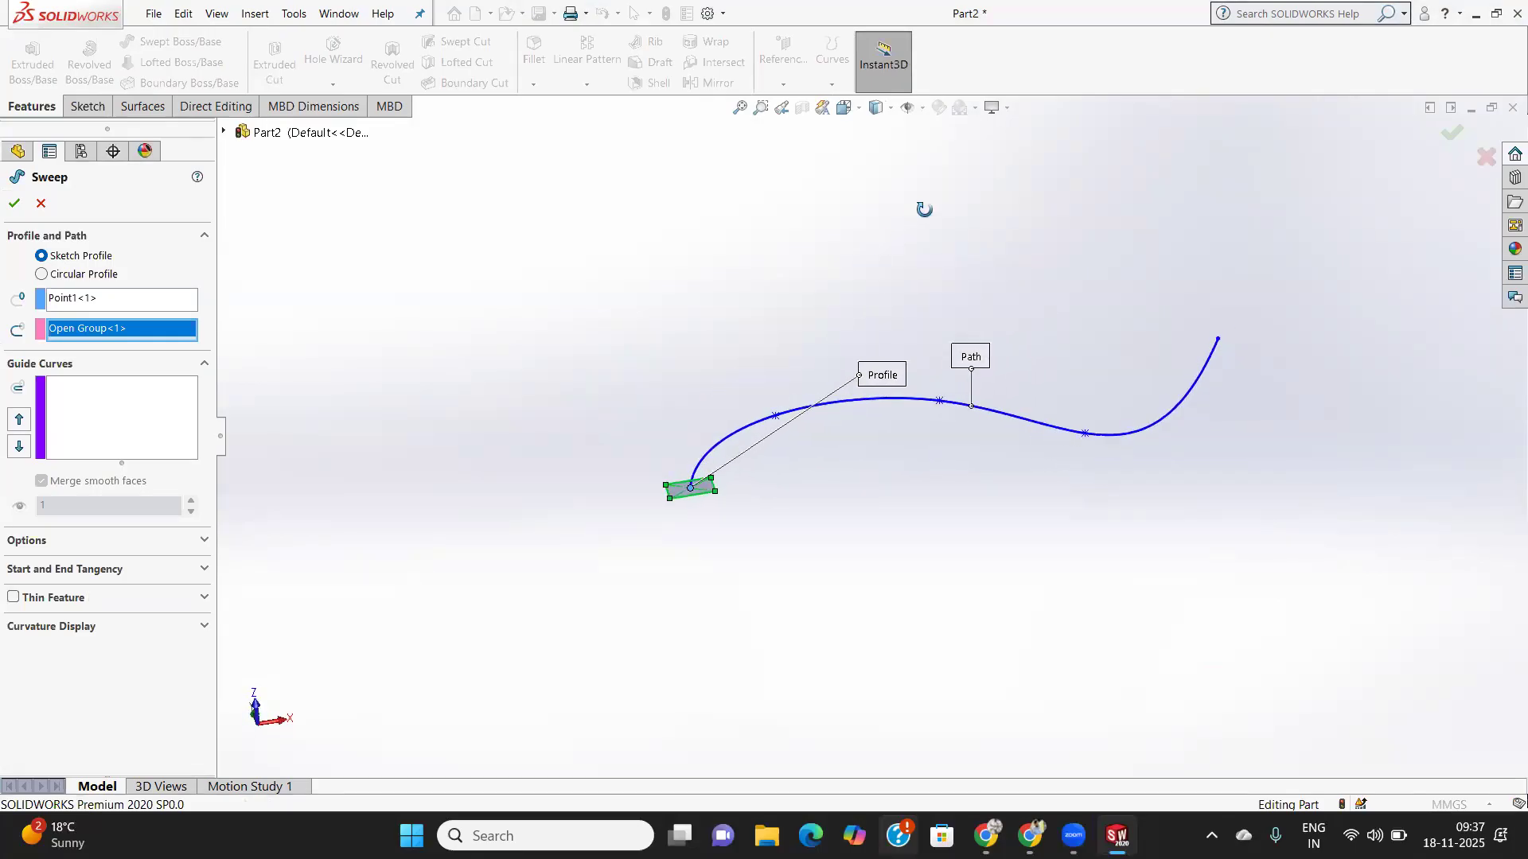
- Select the rectangle's four edges as a sketched sweep profile and attempt the sweep
{"action": "left_click", "coordinate": [44, 274]}
{"action": "middle_click_drag", "start_coordinate": [843, 452], "coordinate": [789, 479]}
{"action": "scroll", "coordinate": [792, 475], "scroll_direction": "down", "scroll_amount": 5}
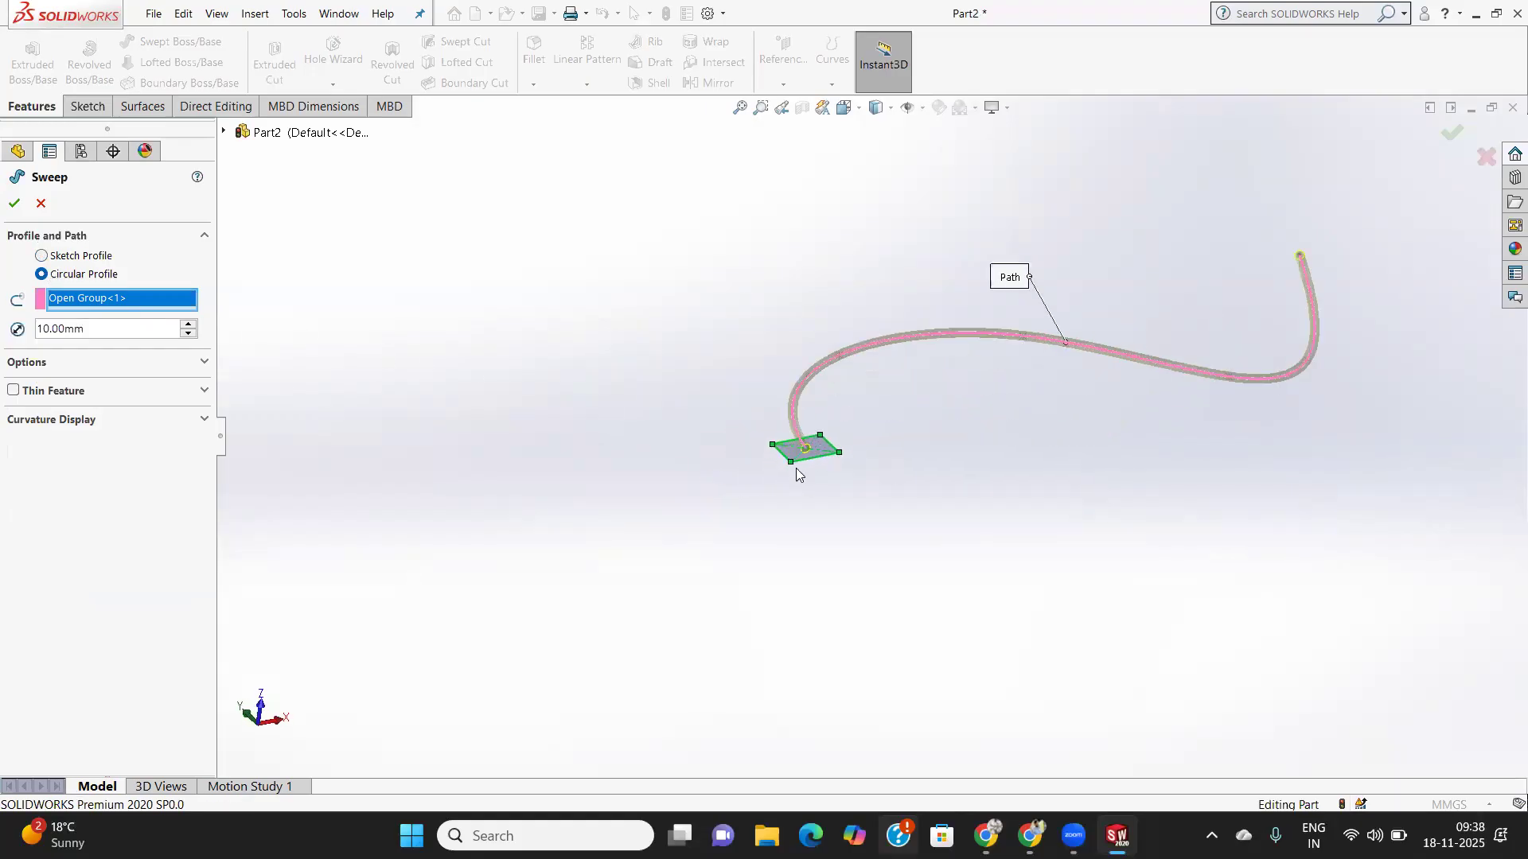
{"action": "left_click", "coordinate": [42, 256]}
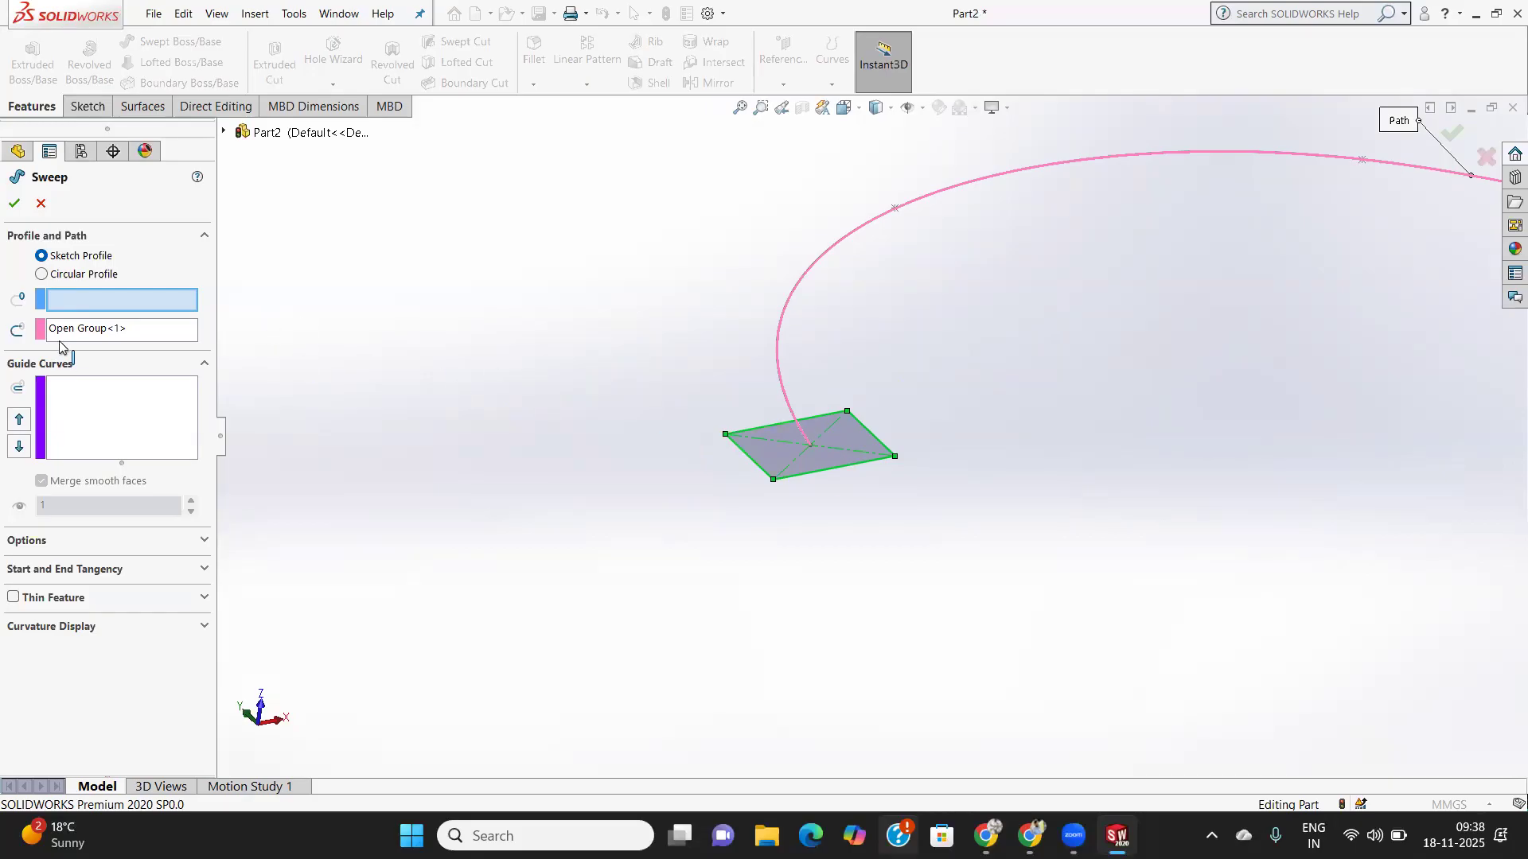
{"action": "left_click", "coordinate": [863, 427]}
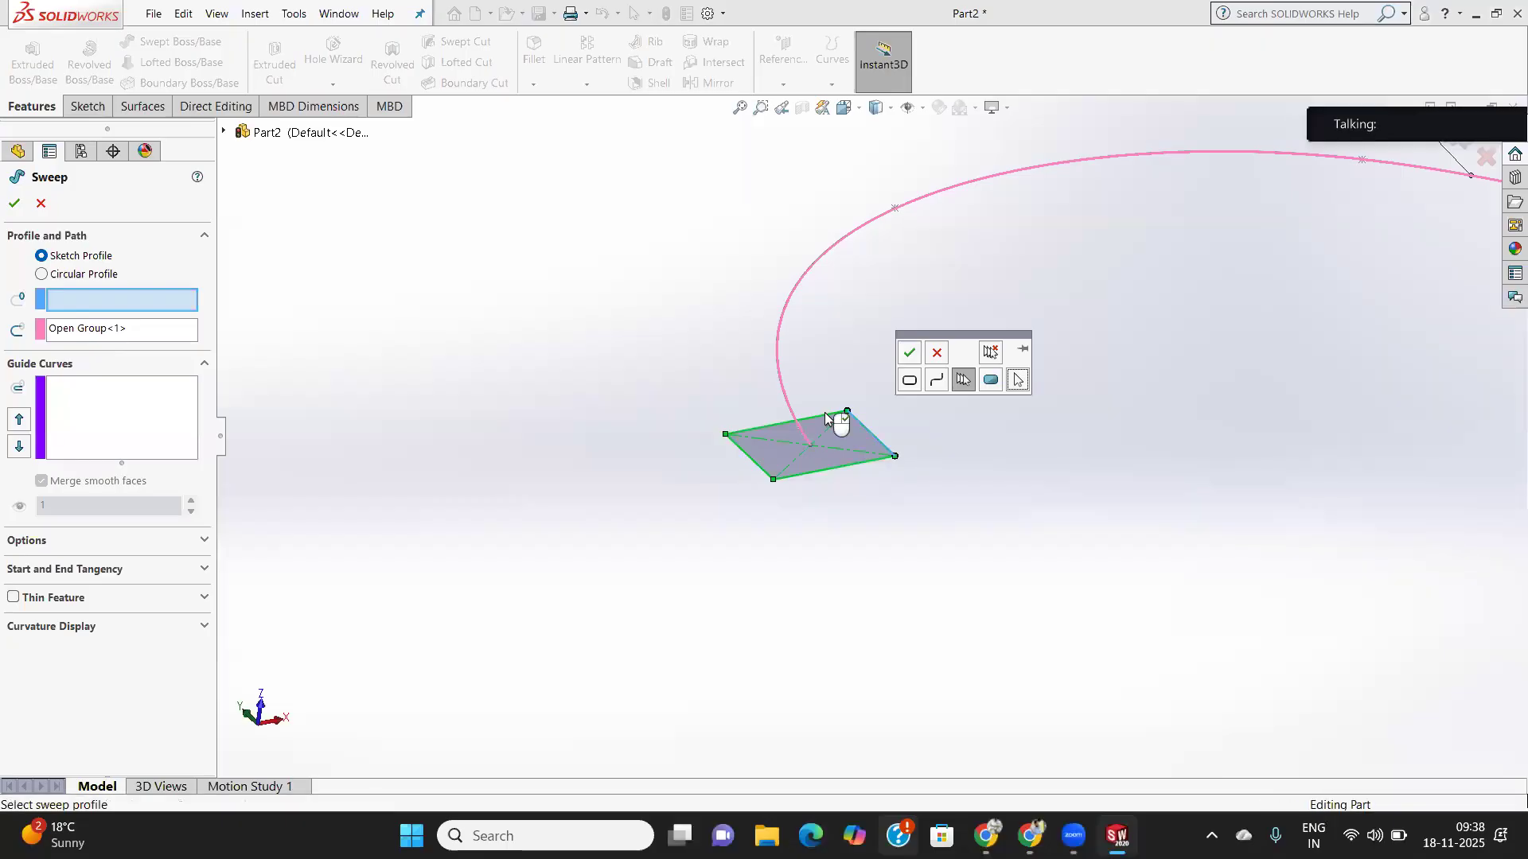
{"action": "left_click", "coordinate": [824, 415]}
{"action": "left_click", "coordinate": [755, 463]}
{"action": "left_click", "coordinate": [818, 469]}
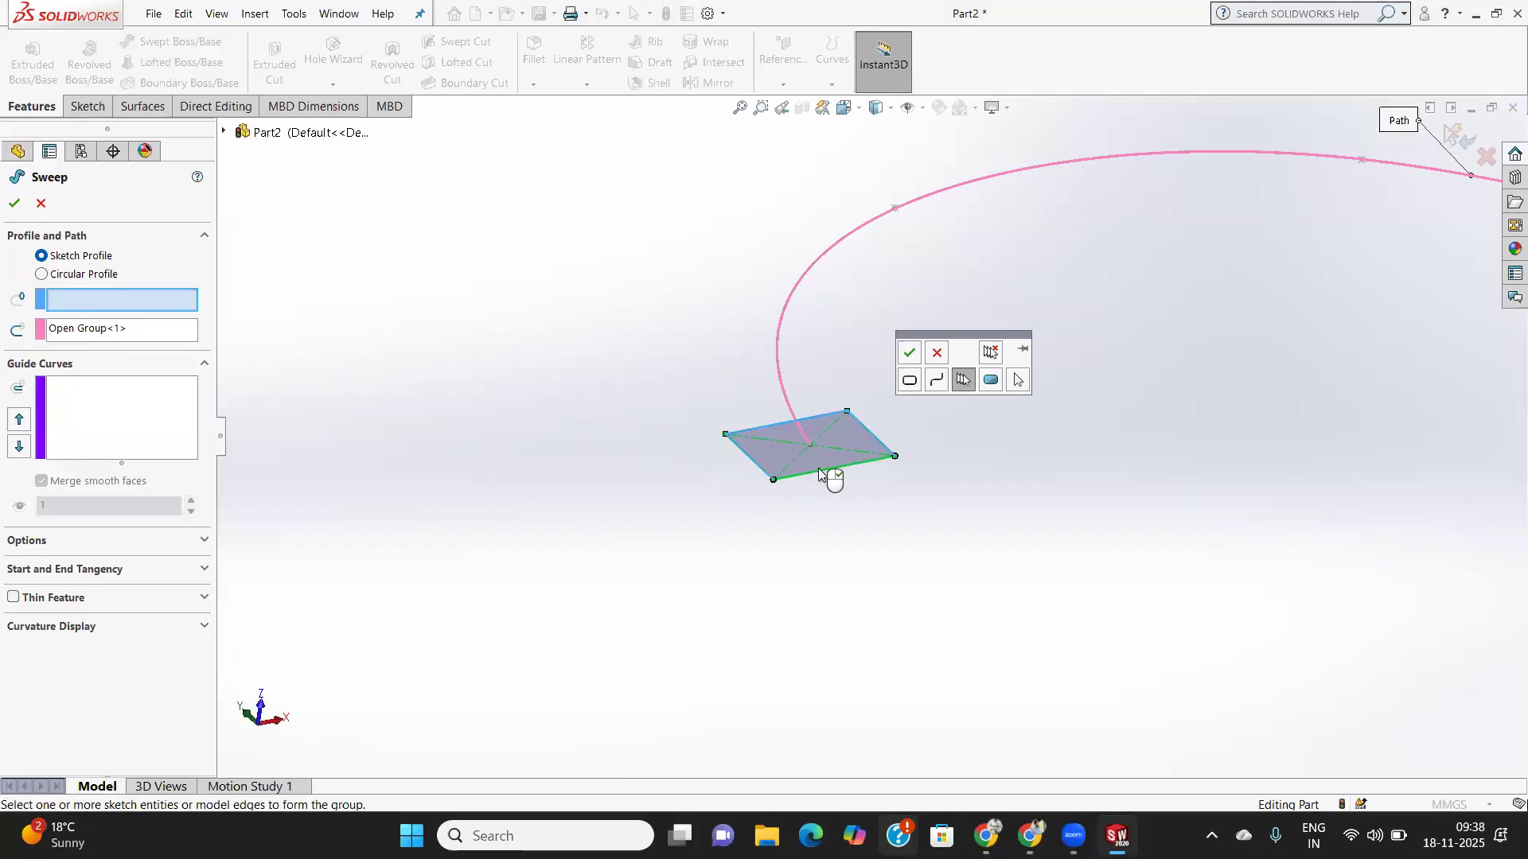
{"action": "left_click", "coordinate": [908, 351]}
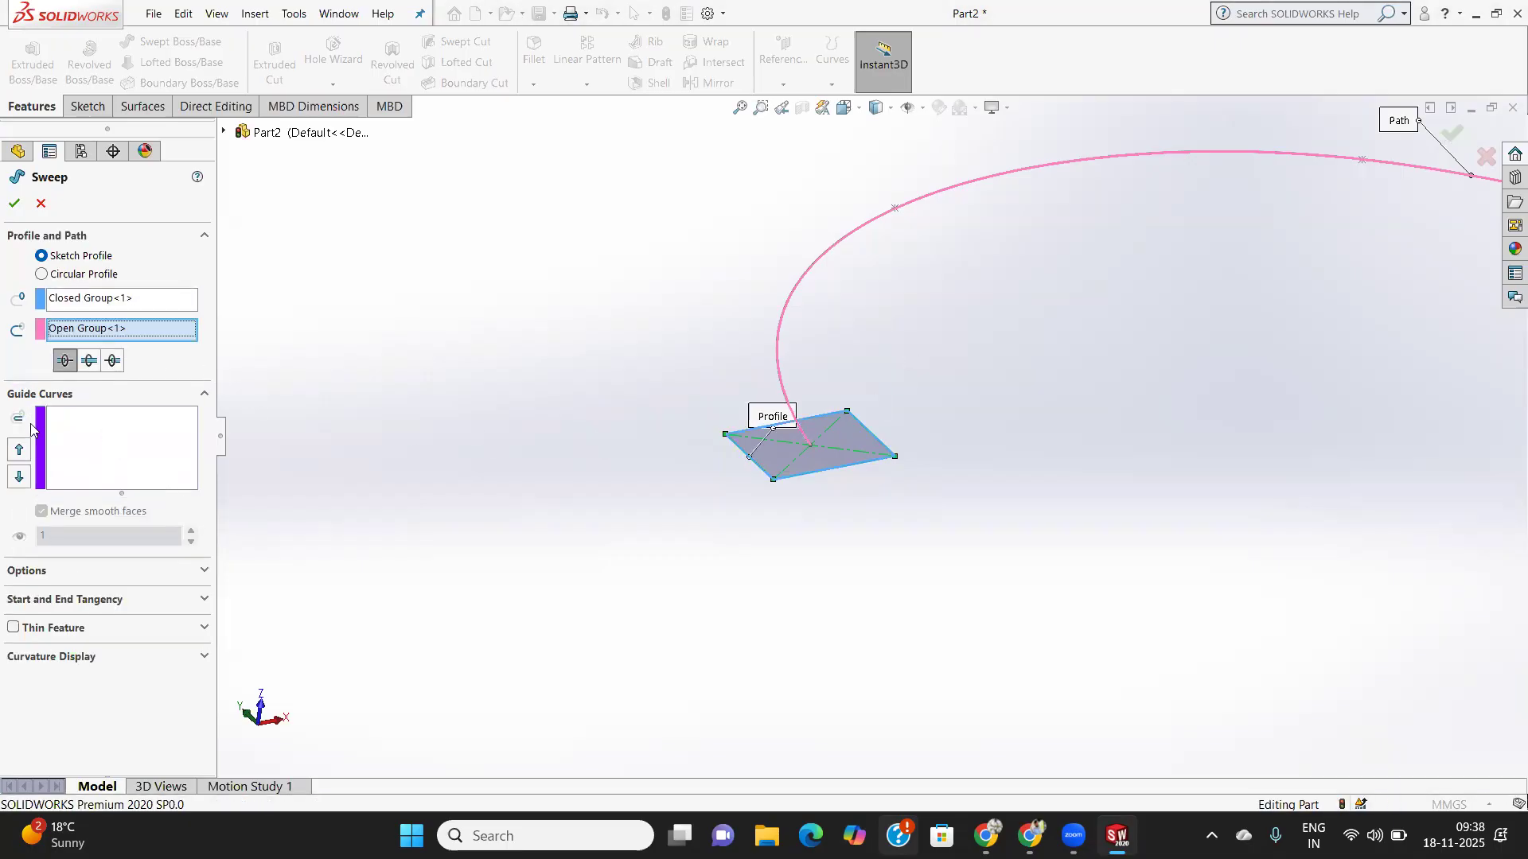
{"action": "mouse_move", "coordinate": [964, 409]}
{"action": "middle_mouse_down"}
{"action": "mouse_move", "coordinate": [942, 413]}
{"action": "mouse_move", "coordinate": [960, 394]}
{"action": "middle_mouse_up"}
{"action": "scroll", "coordinate": [960, 394], "scroll_direction": "up", "scroll_amount": 6}
{"action": "scroll", "coordinate": [1069, 383], "scroll_direction": "down", "scroll_amount": 6}
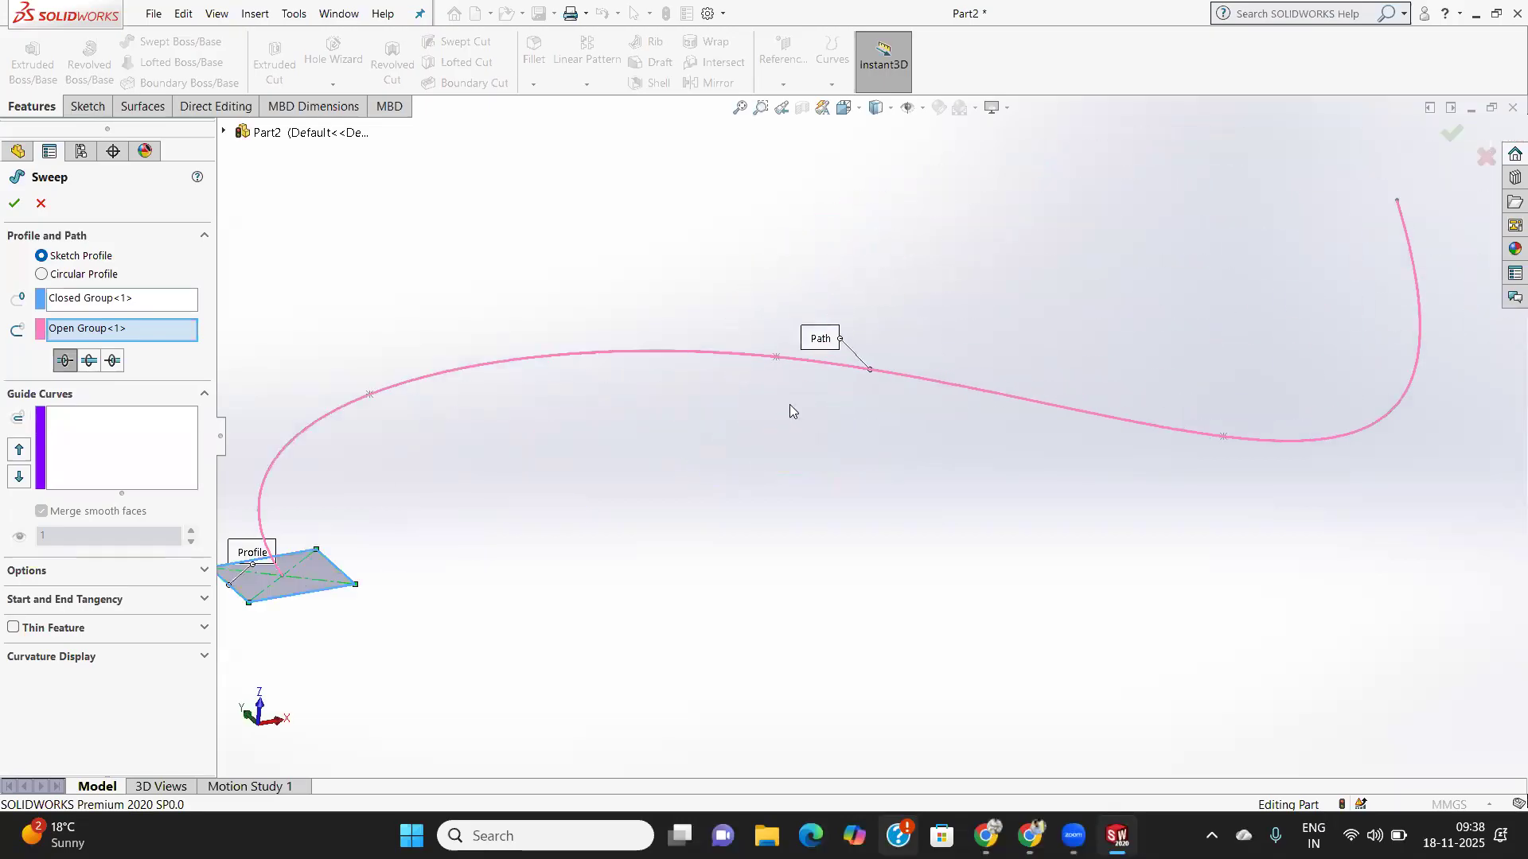
{"action": "left_click", "coordinate": [15, 203]}
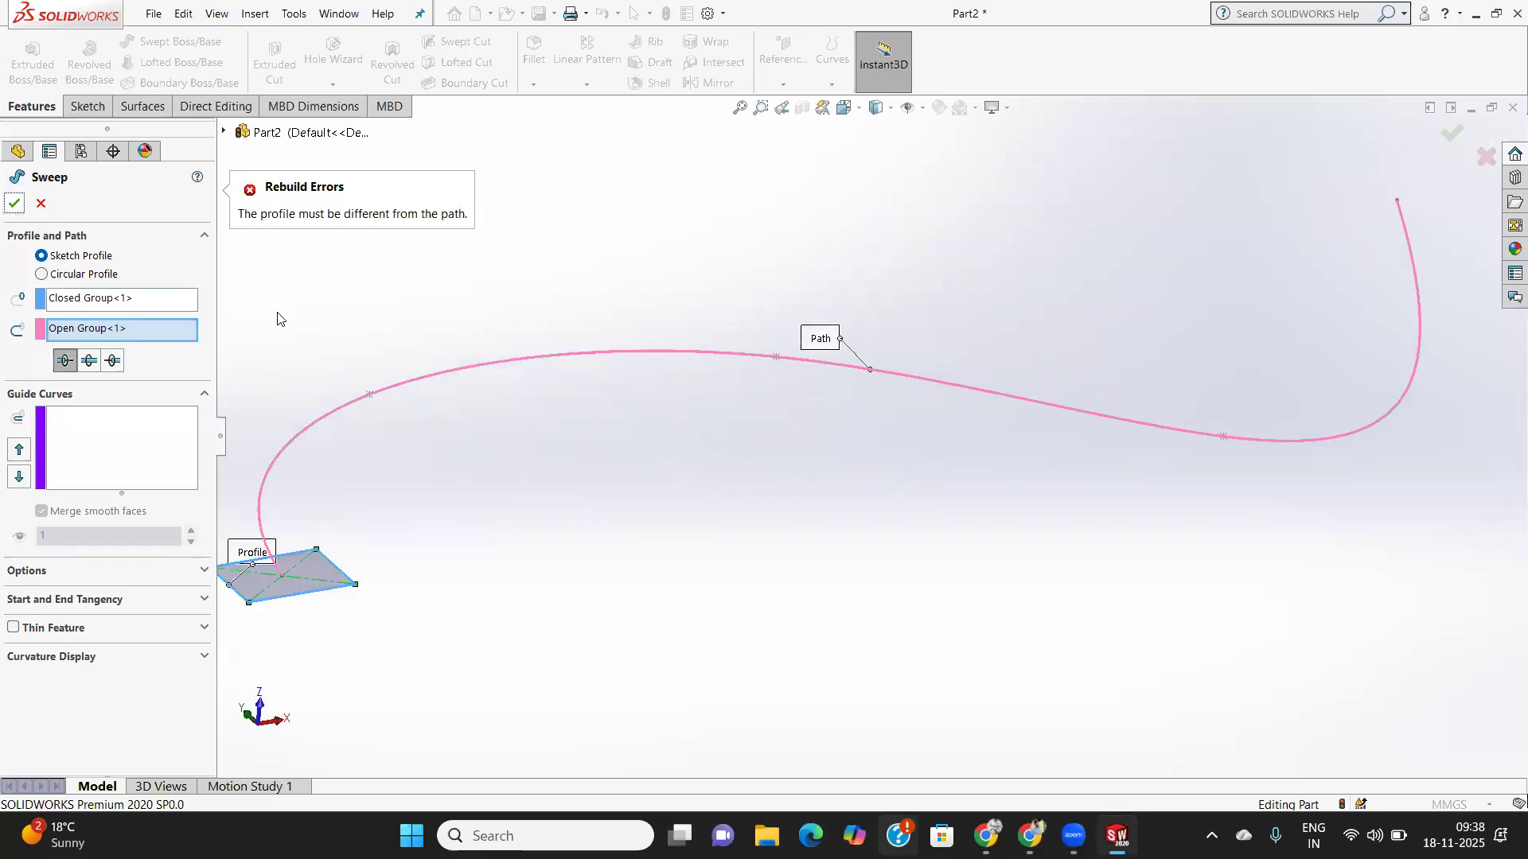
- Try the alternative path options, return to the first, and open guide curve selection
{"action": "left_click", "coordinate": [90, 360]}
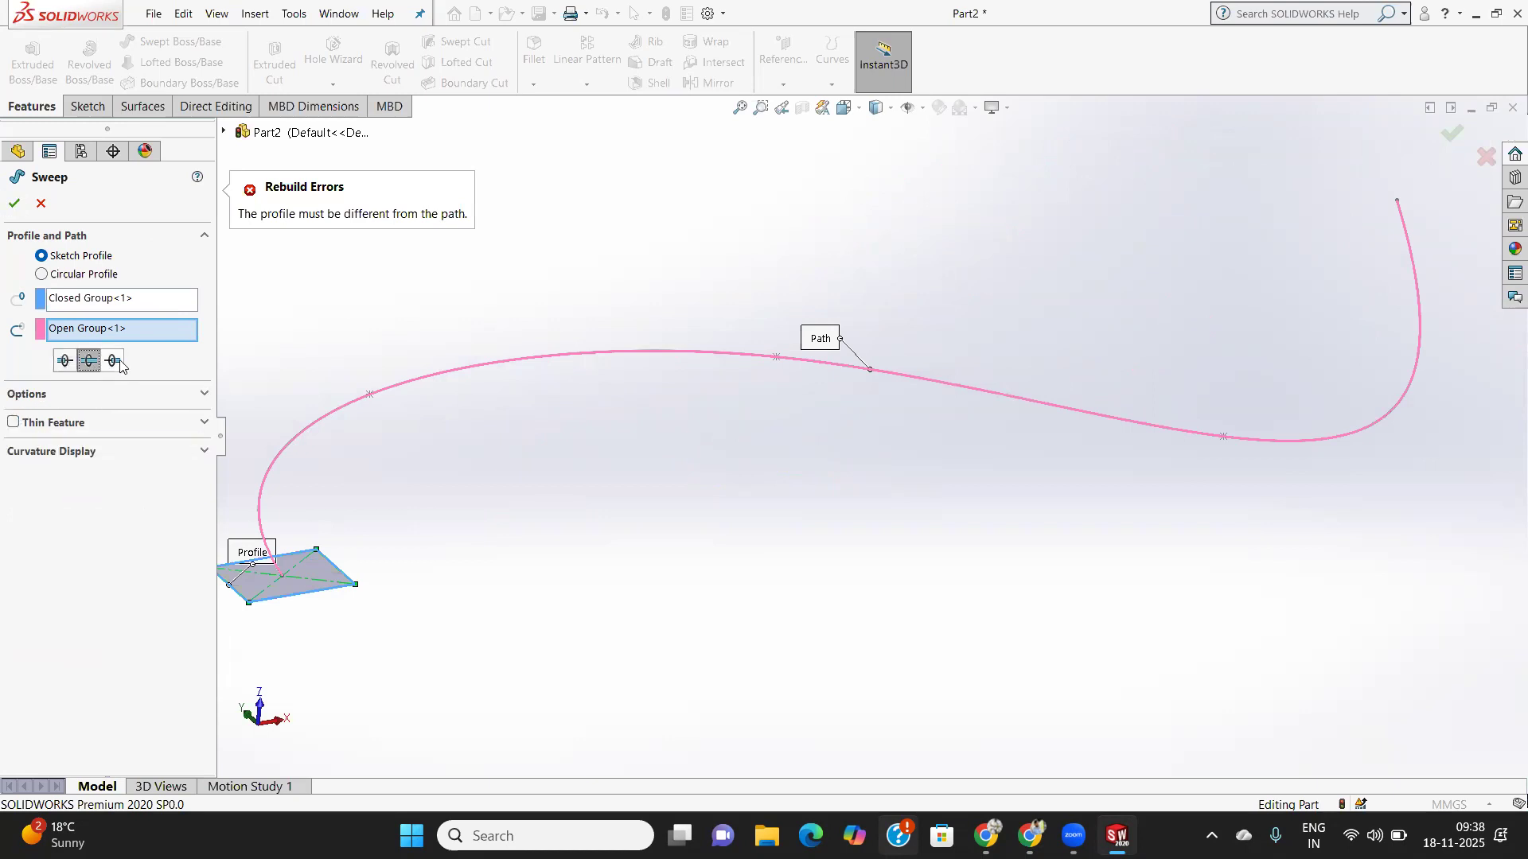
{"action": "left_click", "coordinate": [112, 360]}
{"action": "left_click", "coordinate": [68, 361]}
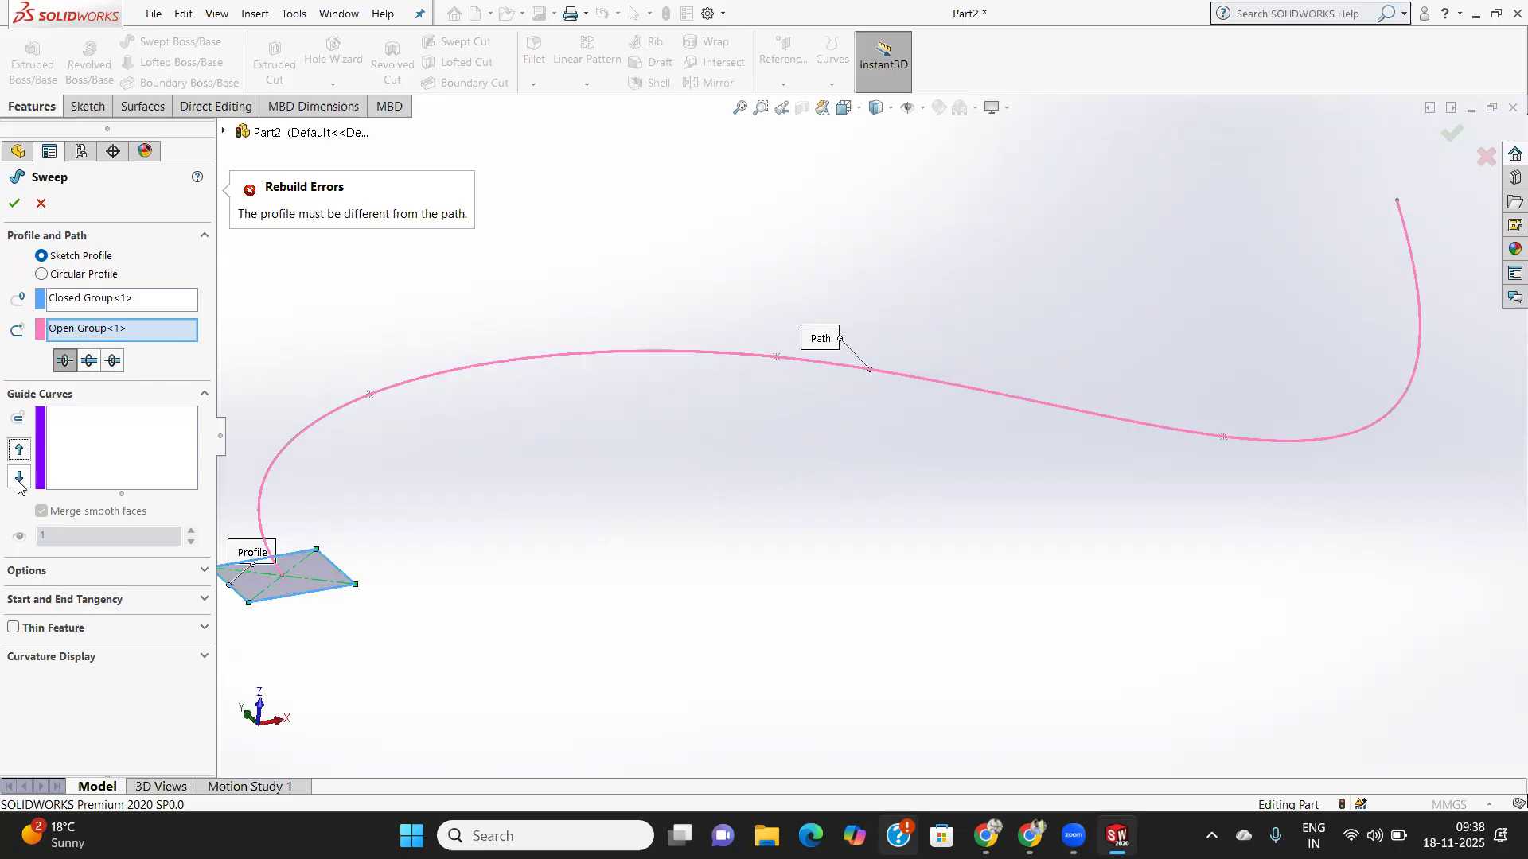
{"action": "left_click", "coordinate": [82, 453]}
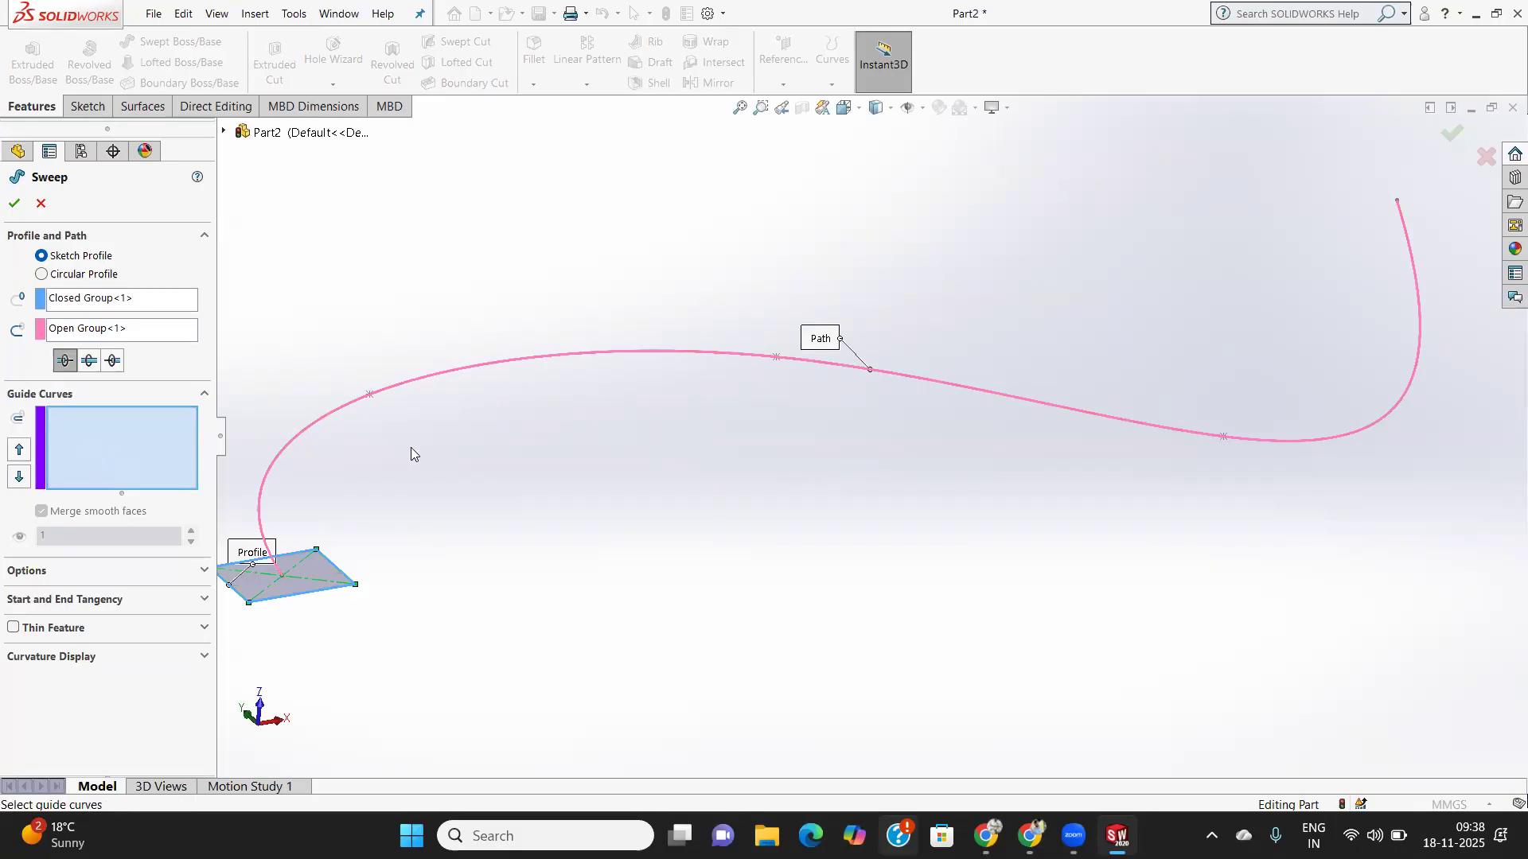
{"action": "scroll", "coordinate": [370, 564], "scroll_direction": "up", "scroll_amount": 1}
{"action": "scroll", "coordinate": [377, 553], "scroll_direction": "down", "scroll_amount": 5}
{"action": "scroll", "coordinate": [394, 535], "scroll_direction": "up", "scroll_amount": 5}
{"action": "scroll", "coordinate": [723, 474], "scroll_direction": "down", "scroll_amount": 3}
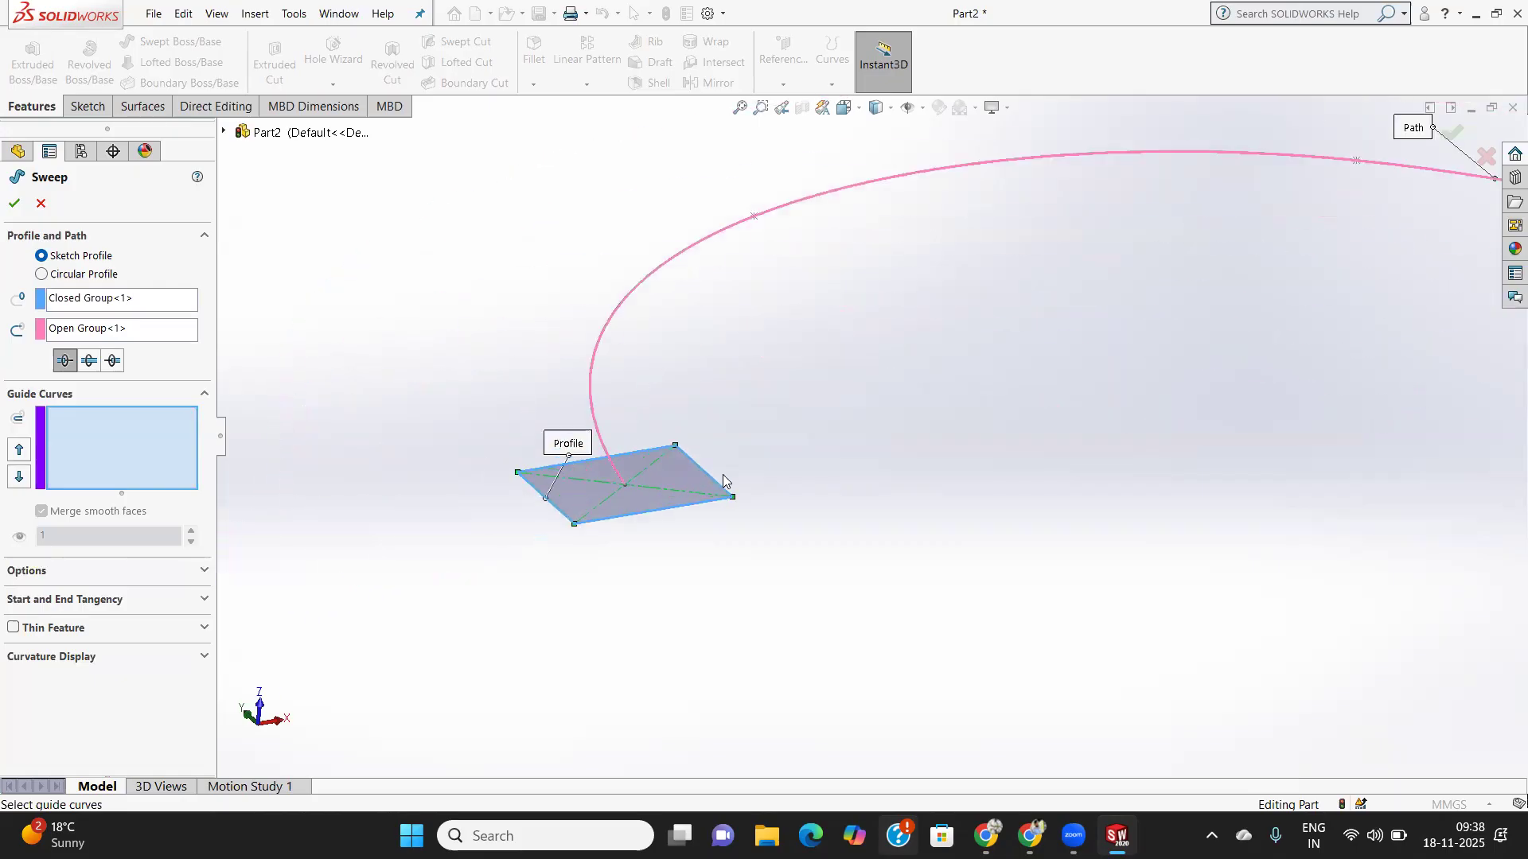
- Switch to a 10.00mm Circular Profile and finish the tube sweep
{"action": "left_click", "coordinate": [41, 275]}
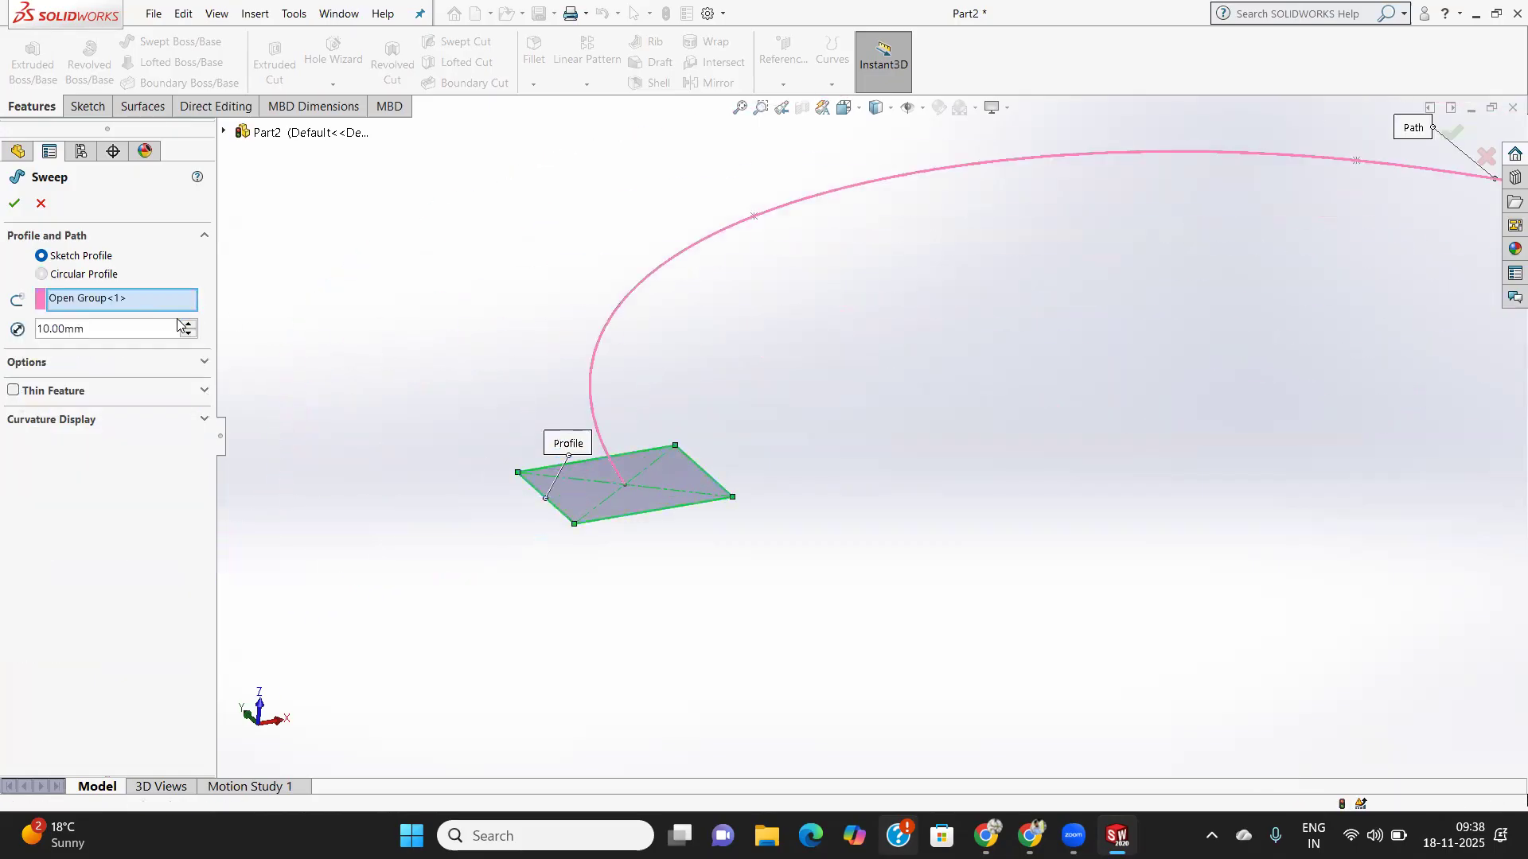
{"action": "left_click_drag", "start_coordinate": [132, 330], "coordinate": [67, 333]}
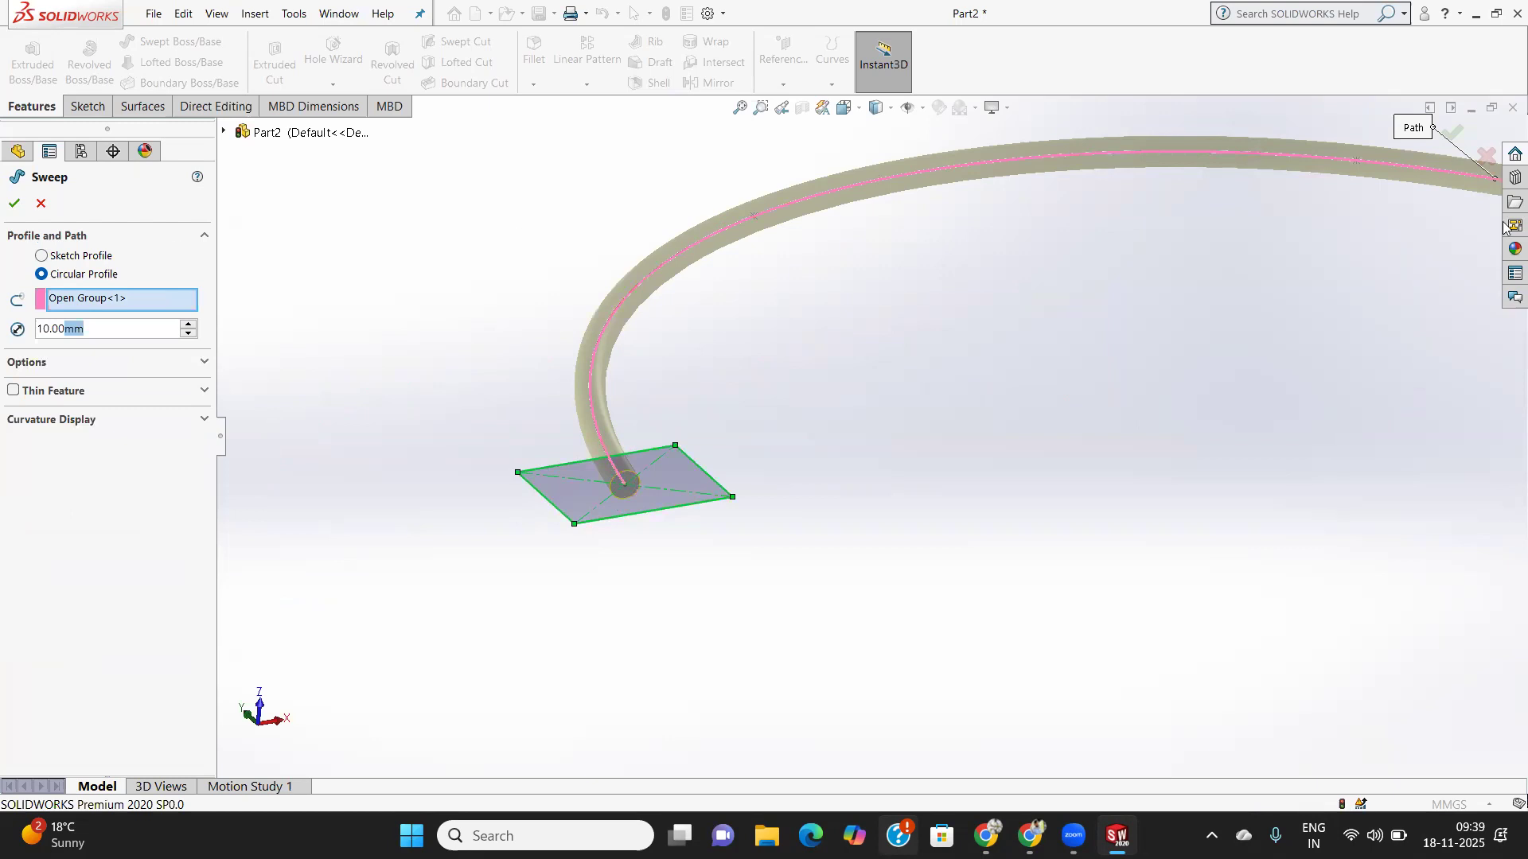
{"action": "left_click", "coordinate": [14, 203]}
{"action": "middle_click_drag", "start_coordinate": [739, 518], "coordinate": [759, 543]}
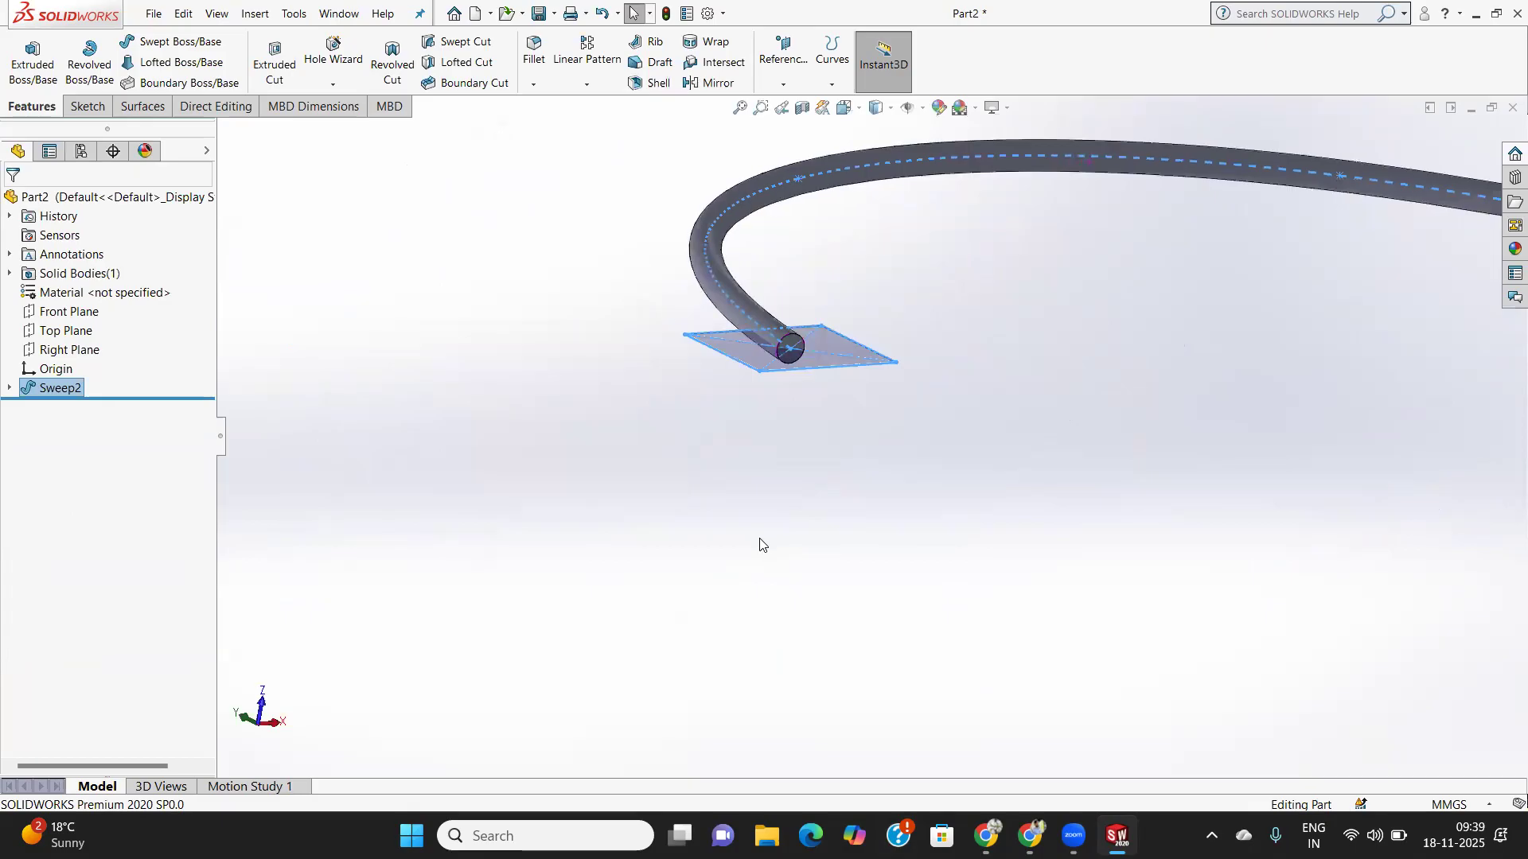
{"action": "scroll", "coordinate": [843, 508], "scroll_direction": "down", "scroll_amount": 4}
{"action": "scroll", "coordinate": [860, 504], "scroll_direction": "up", "scroll_amount": 13}
{"action": "middle_click_drag", "start_coordinate": [1028, 442], "coordinate": [919, 421]}
{"action": "scroll", "coordinate": [979, 408], "scroll_direction": "down", "scroll_amount": 11}
{"action": "middle_click_drag", "start_coordinate": [1209, 290], "coordinate": [1147, 370]}
{"action": "scroll", "coordinate": [1160, 315], "scroll_direction": "up", "scroll_amount": 10}
{"action": "scroll", "coordinate": [1101, 488], "scroll_direction": "down", "scroll_amount": 8}
{"action": "middle_click_drag", "start_coordinate": [1067, 471], "coordinate": [951, 492]}
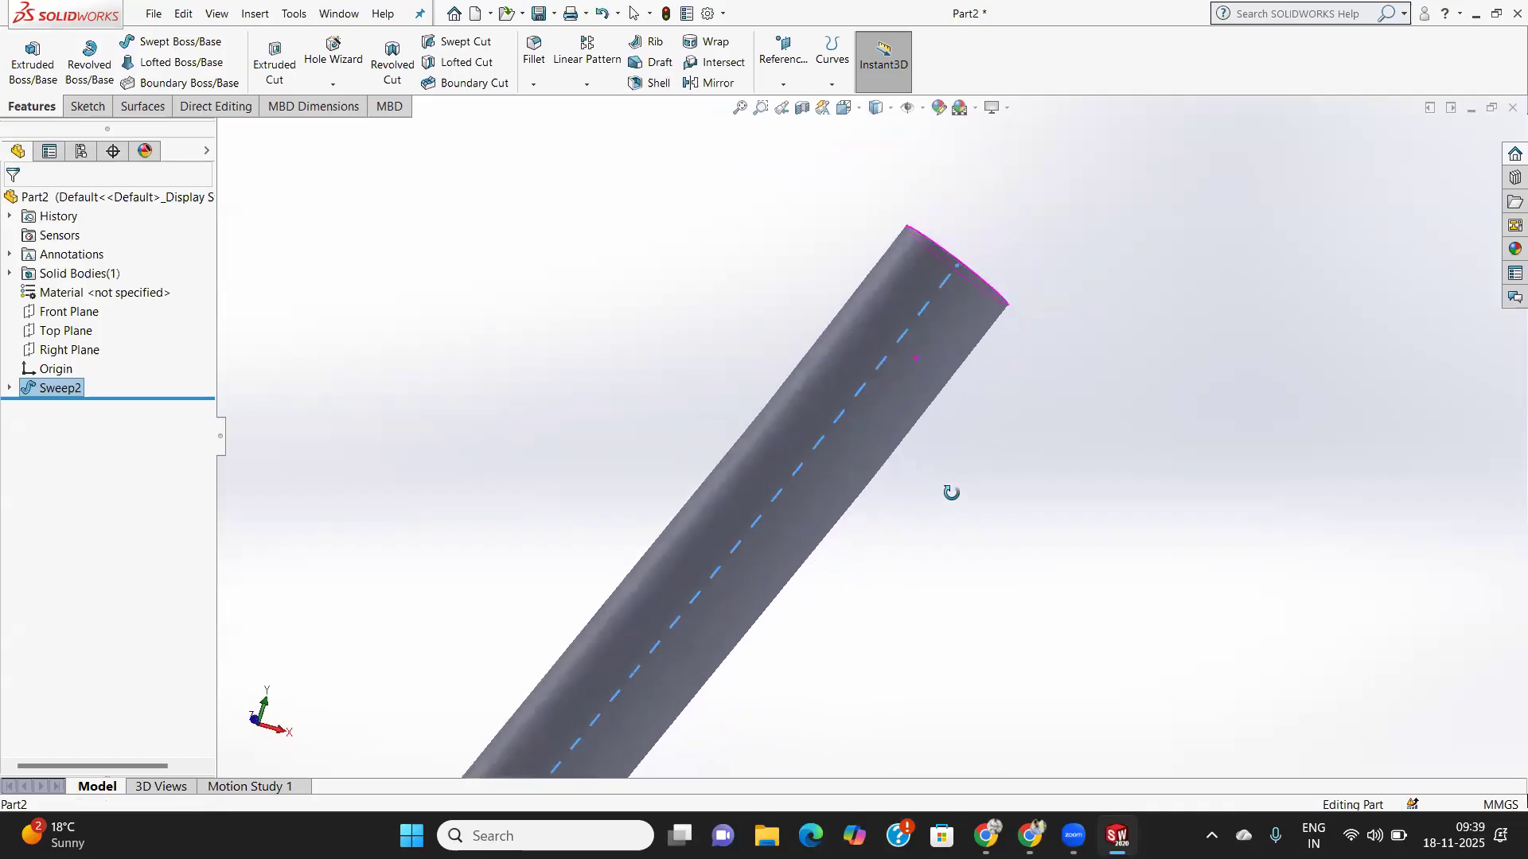
{"action": "scroll", "coordinate": [952, 485], "scroll_direction": "up", "scroll_amount": 10}
{"action": "scroll", "coordinate": [627, 528], "scroll_direction": "up", "scroll_amount": 3}
{"action": "scroll", "coordinate": [610, 438], "scroll_direction": "up", "scroll_amount": 3}
{"action": "middle_click_drag", "start_coordinate": [609, 437], "coordinate": [654, 329]}
{"action": "scroll", "coordinate": [896, 426], "scroll_direction": "up", "scroll_amount": 3}
{"action": "scroll", "coordinate": [772, 463], "scroll_direction": "down", "scroll_amount": 5}
{"action": "scroll", "coordinate": [772, 468], "scroll_direction": "up", "scroll_amount": 4}
{"action": "scroll", "coordinate": [580, 457], "scroll_direction": "up", "scroll_amount": 3}
{"action": "scroll", "coordinate": [689, 413], "scroll_direction": "down", "scroll_amount": 4}
{"action": "scroll", "coordinate": [1051, 463], "scroll_direction": "down", "scroll_amount": 6}
{"action": "scroll", "coordinate": [1042, 465], "scroll_direction": "up", "scroll_amount": 5}
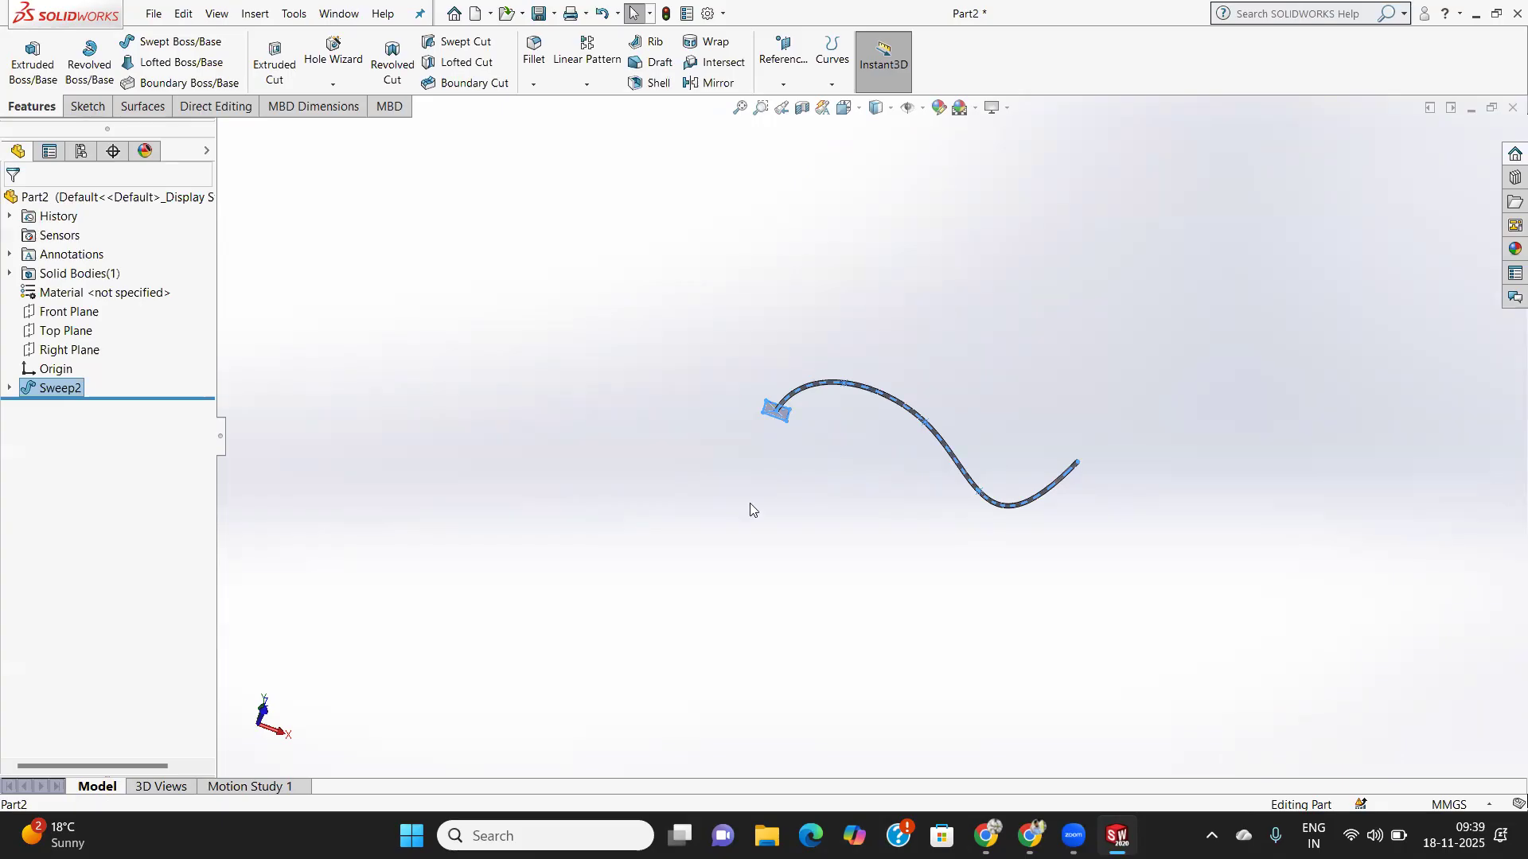
- Delete the Sweep2 feature
{"action": "right_click", "coordinate": [51, 390]}
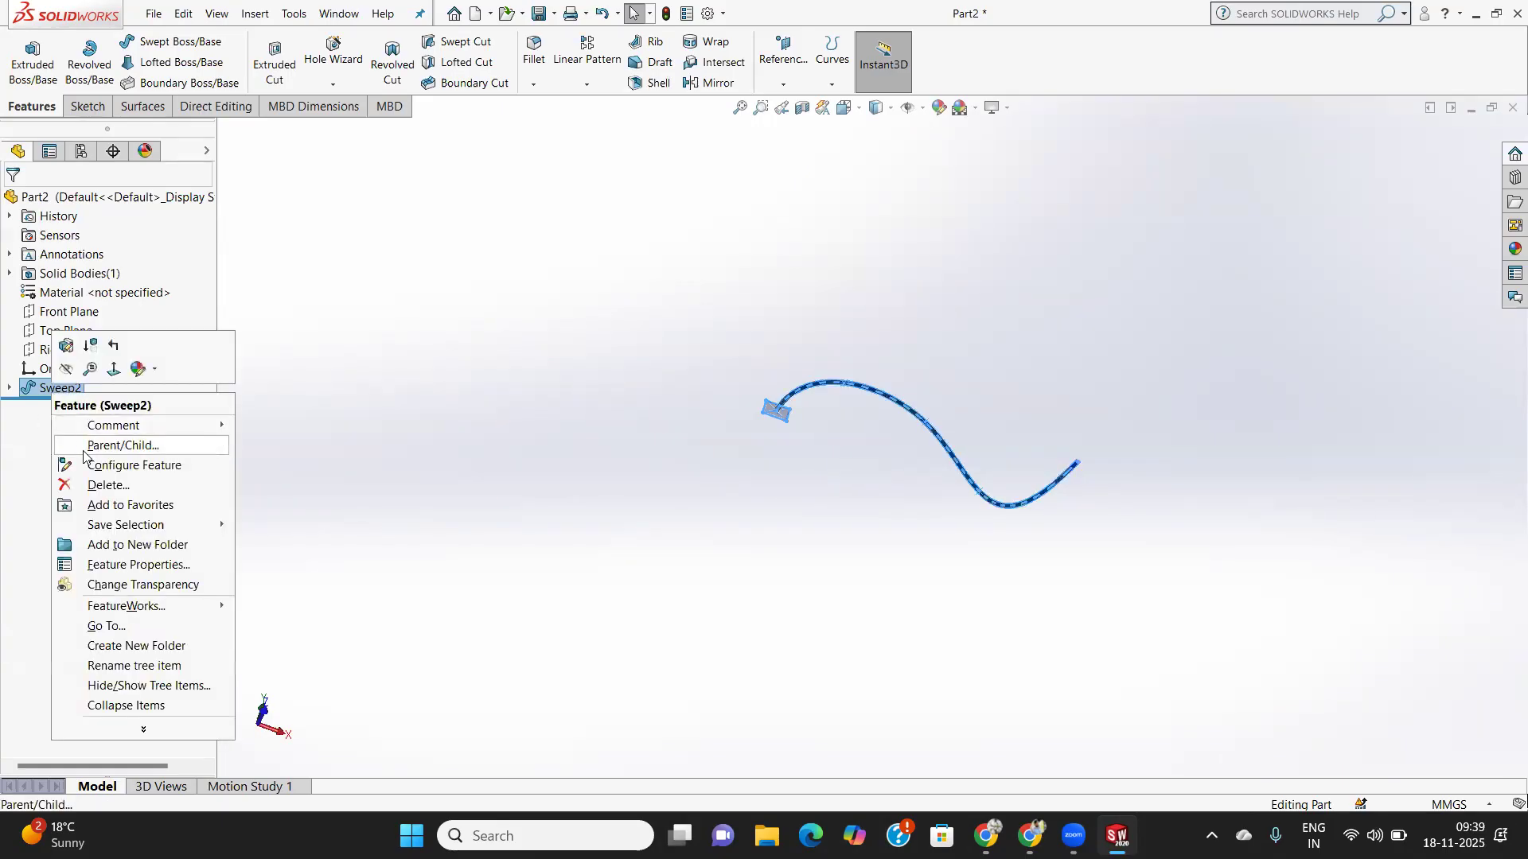
{"action": "left_click", "coordinate": [102, 485]}
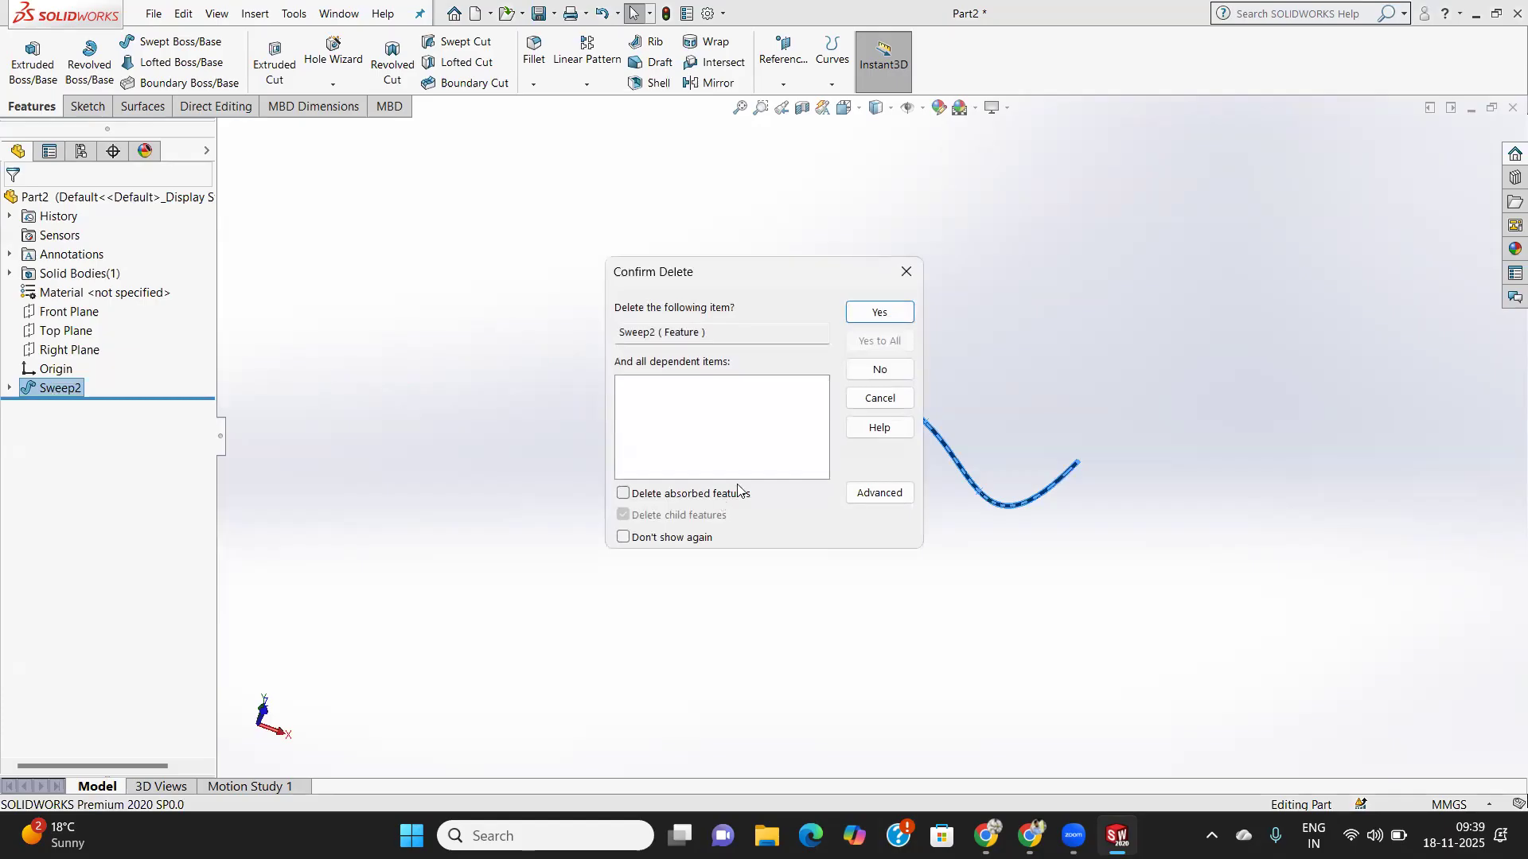
{"action": "left_click", "coordinate": [893, 316]}
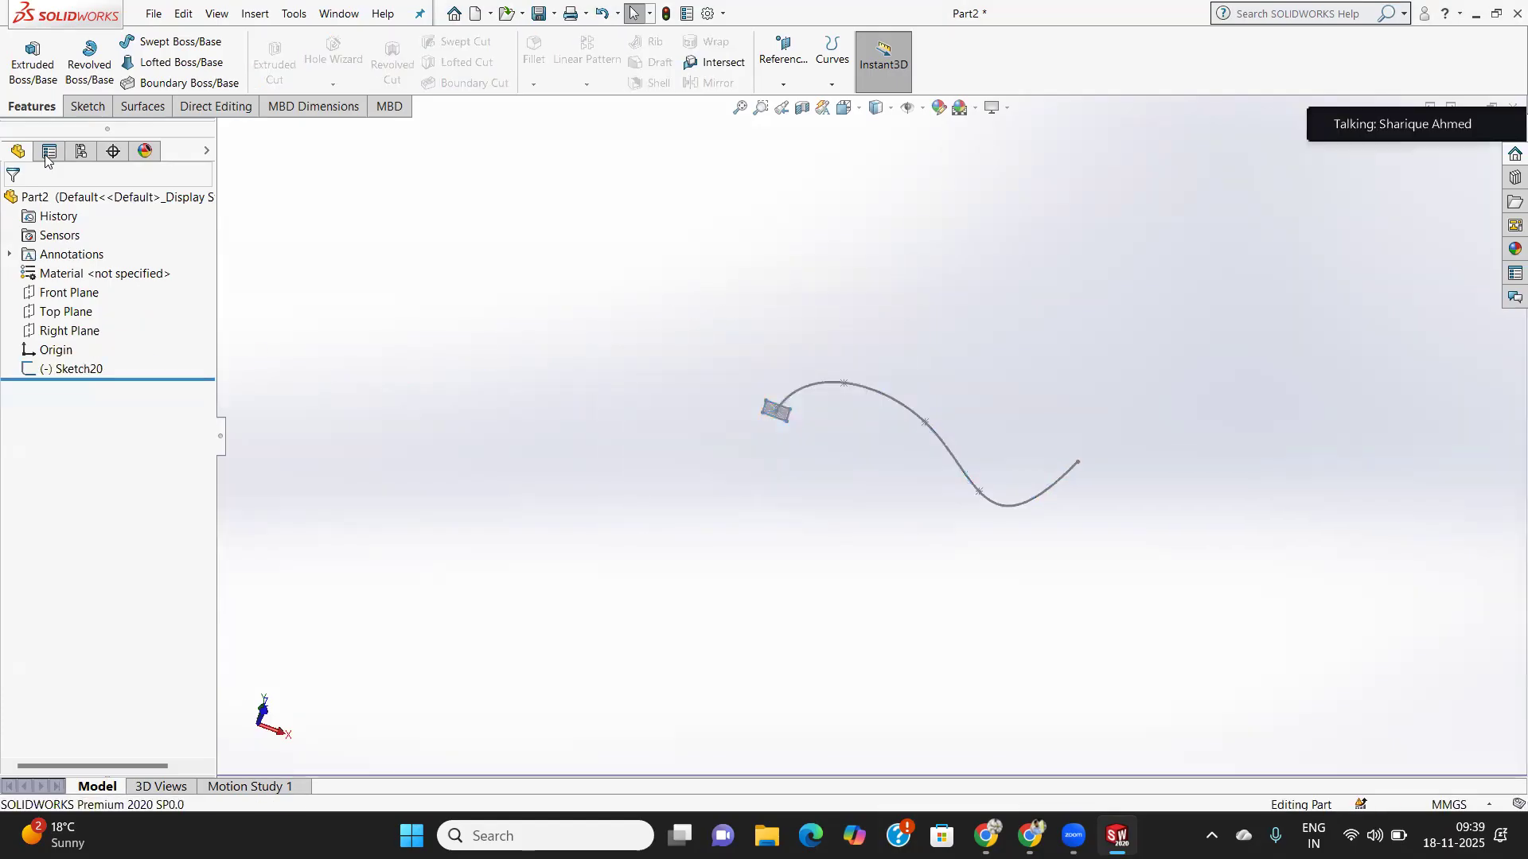
- Delete the path sketch Sketch20 and select the Front Plane
{"action": "right_click", "coordinate": [70, 369]}
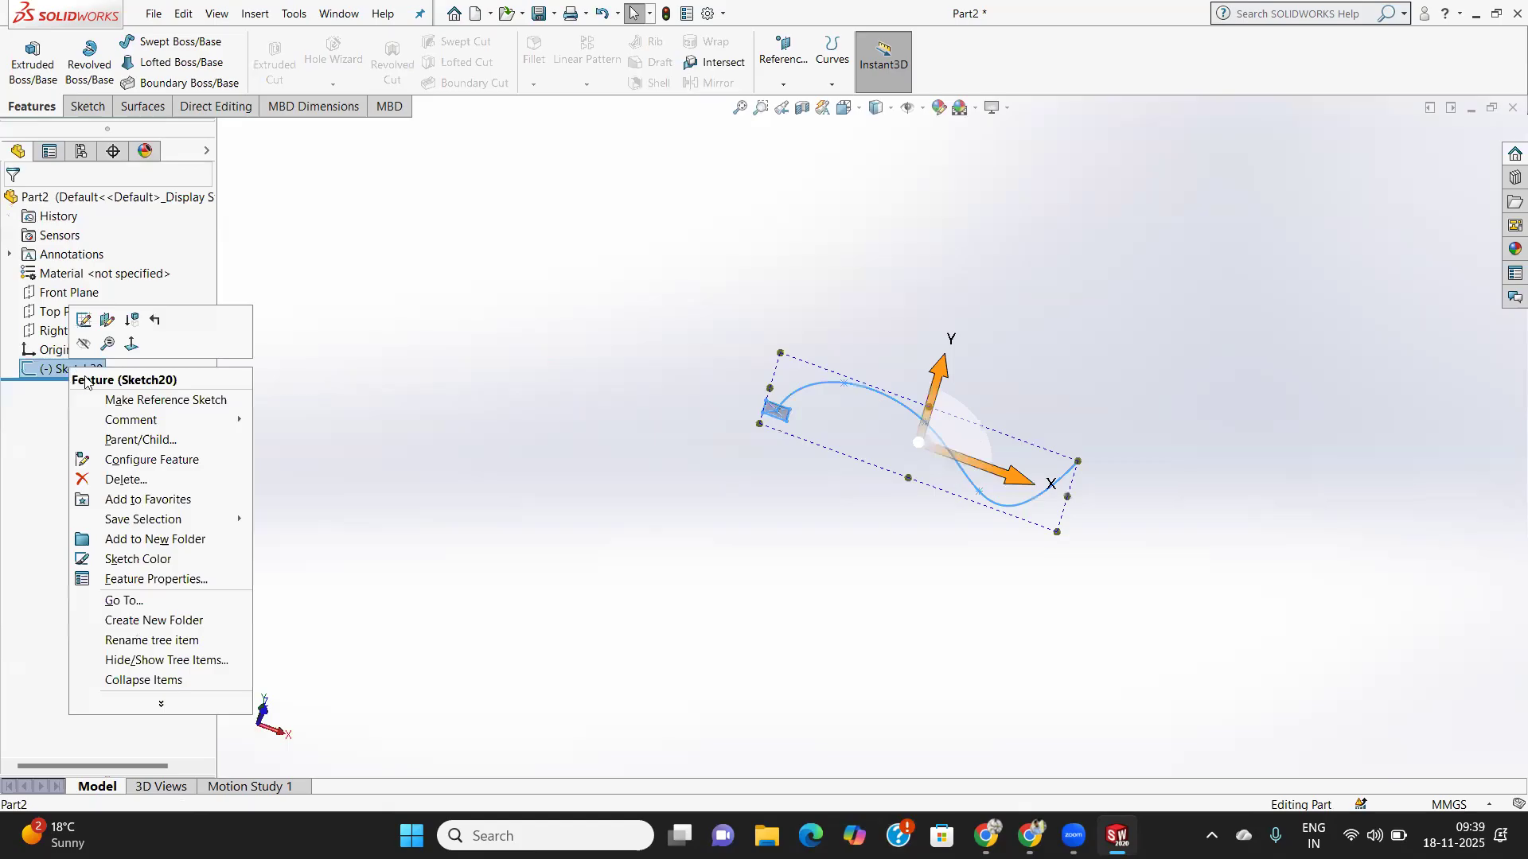
{"action": "left_click", "coordinate": [124, 480]}
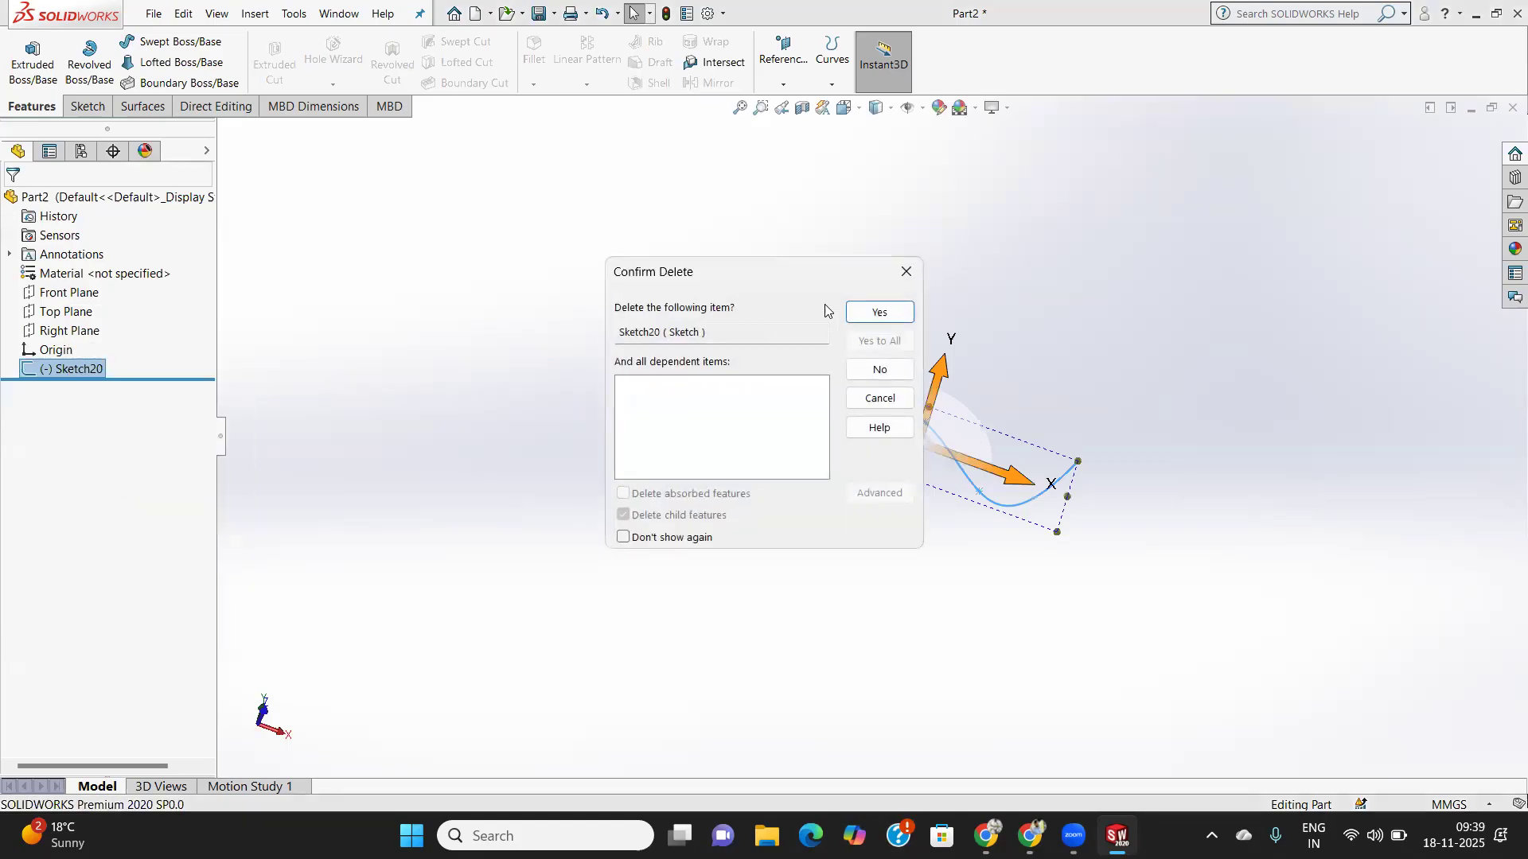
{"action": "left_click", "coordinate": [880, 311]}
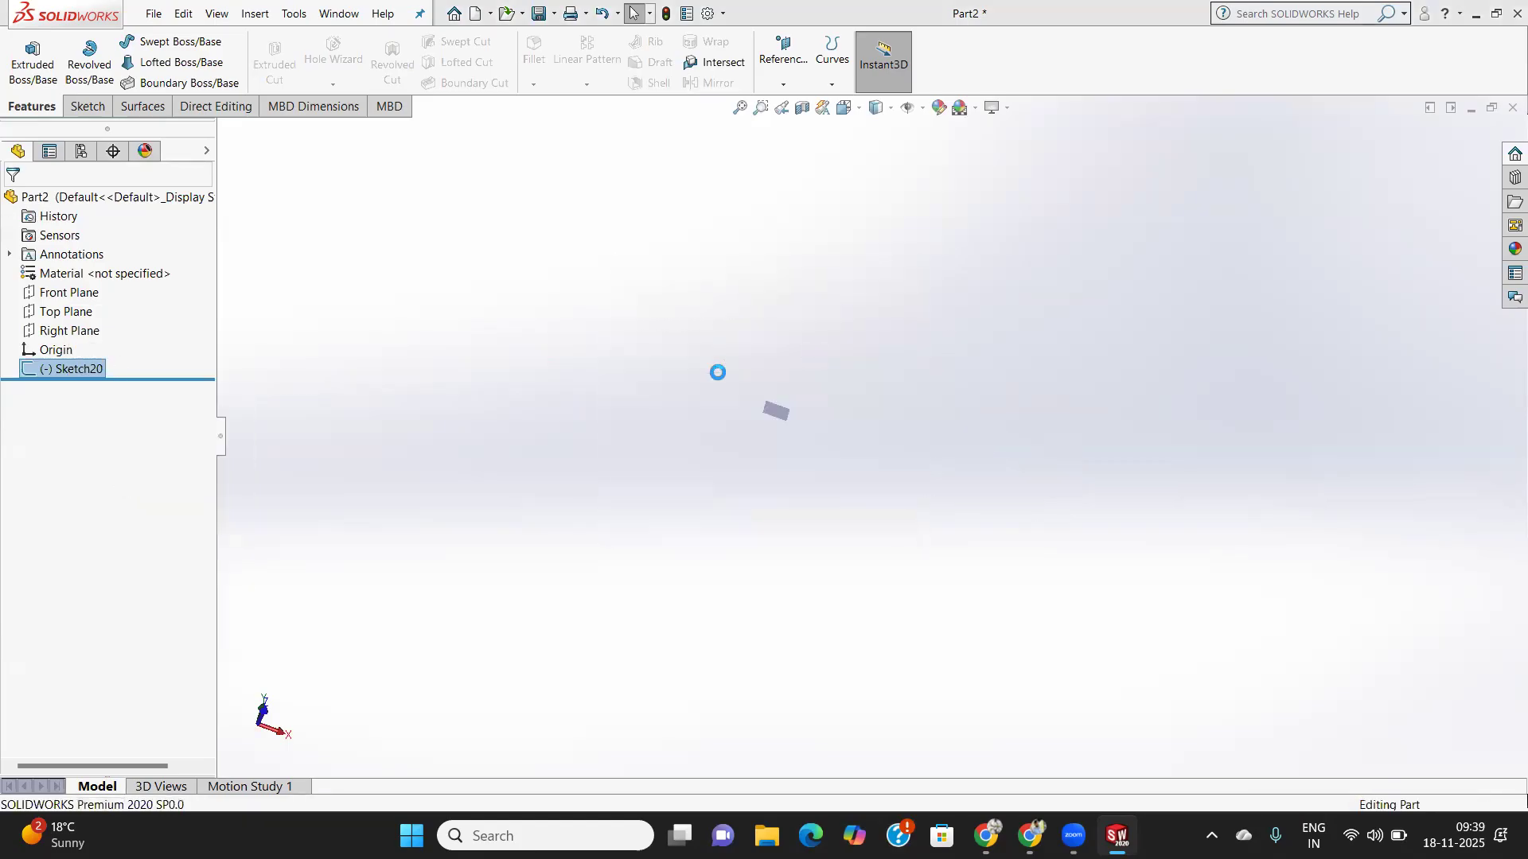
{"action": "left_click", "coordinate": [69, 292]}
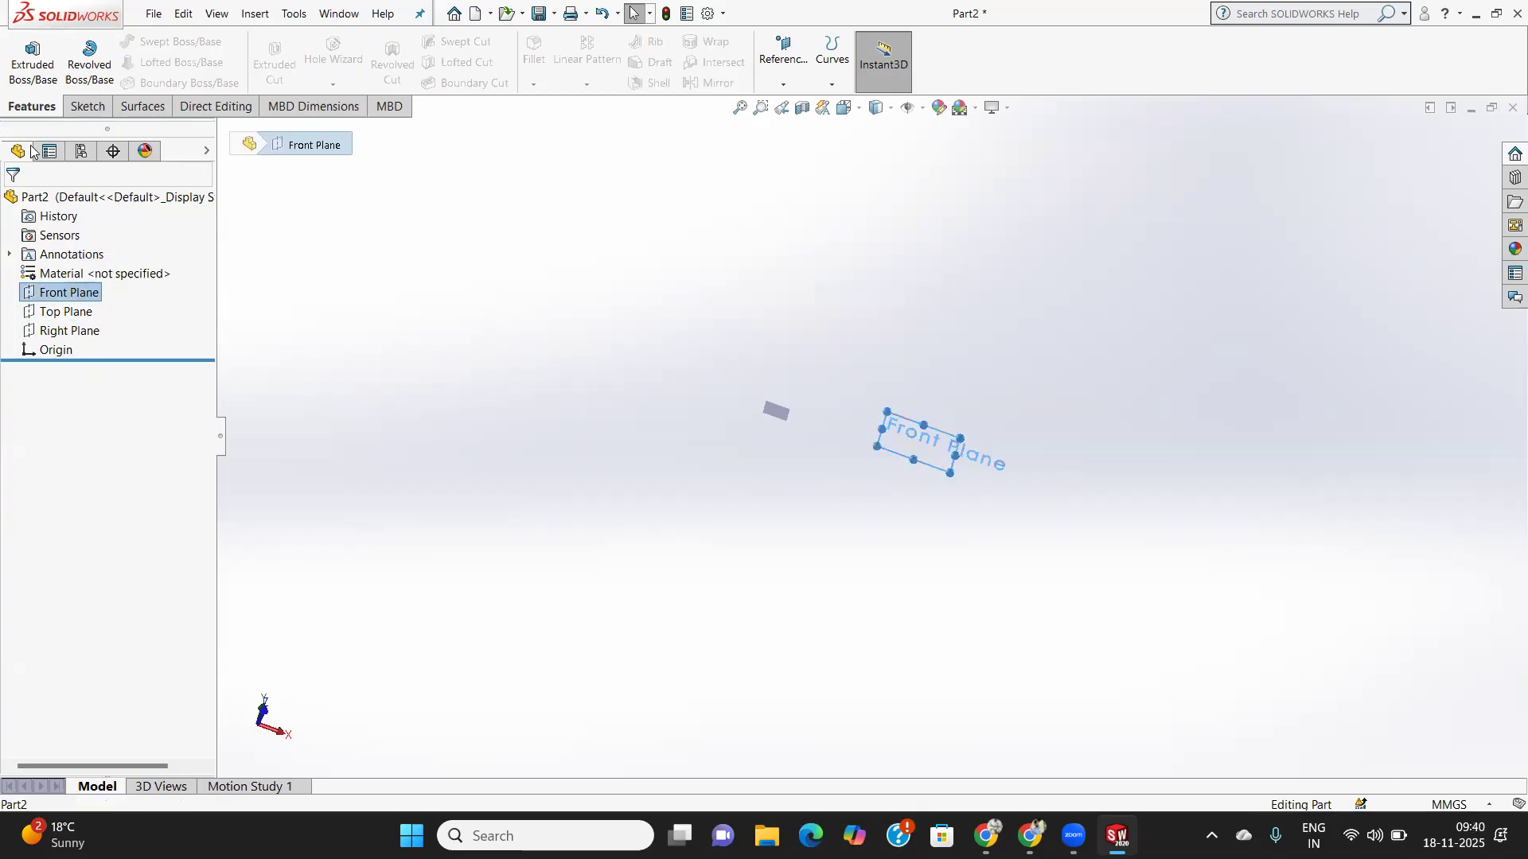
- Start a new sketch on the Front Plane and pick the Circle tool
{"action": "left_click", "coordinate": [87, 106]}
{"action": "left_click", "coordinate": [23, 51]}
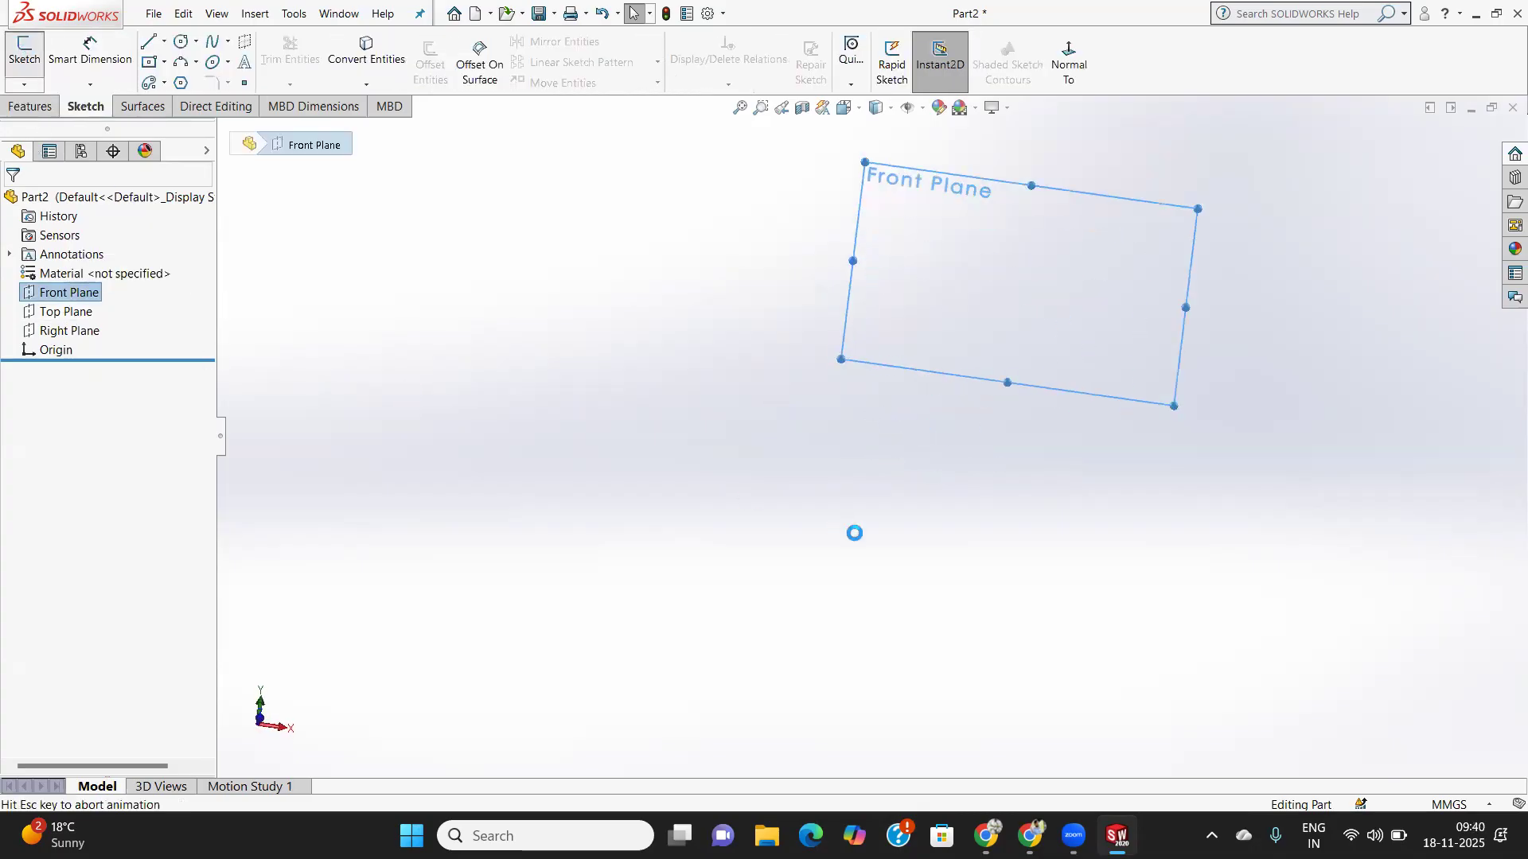
{"action": "scroll", "coordinate": [1123, 422], "scroll_direction": "down", "scroll_amount": 2}
{"action": "scroll", "coordinate": [1123, 422], "scroll_direction": "up", "scroll_amount": 5}
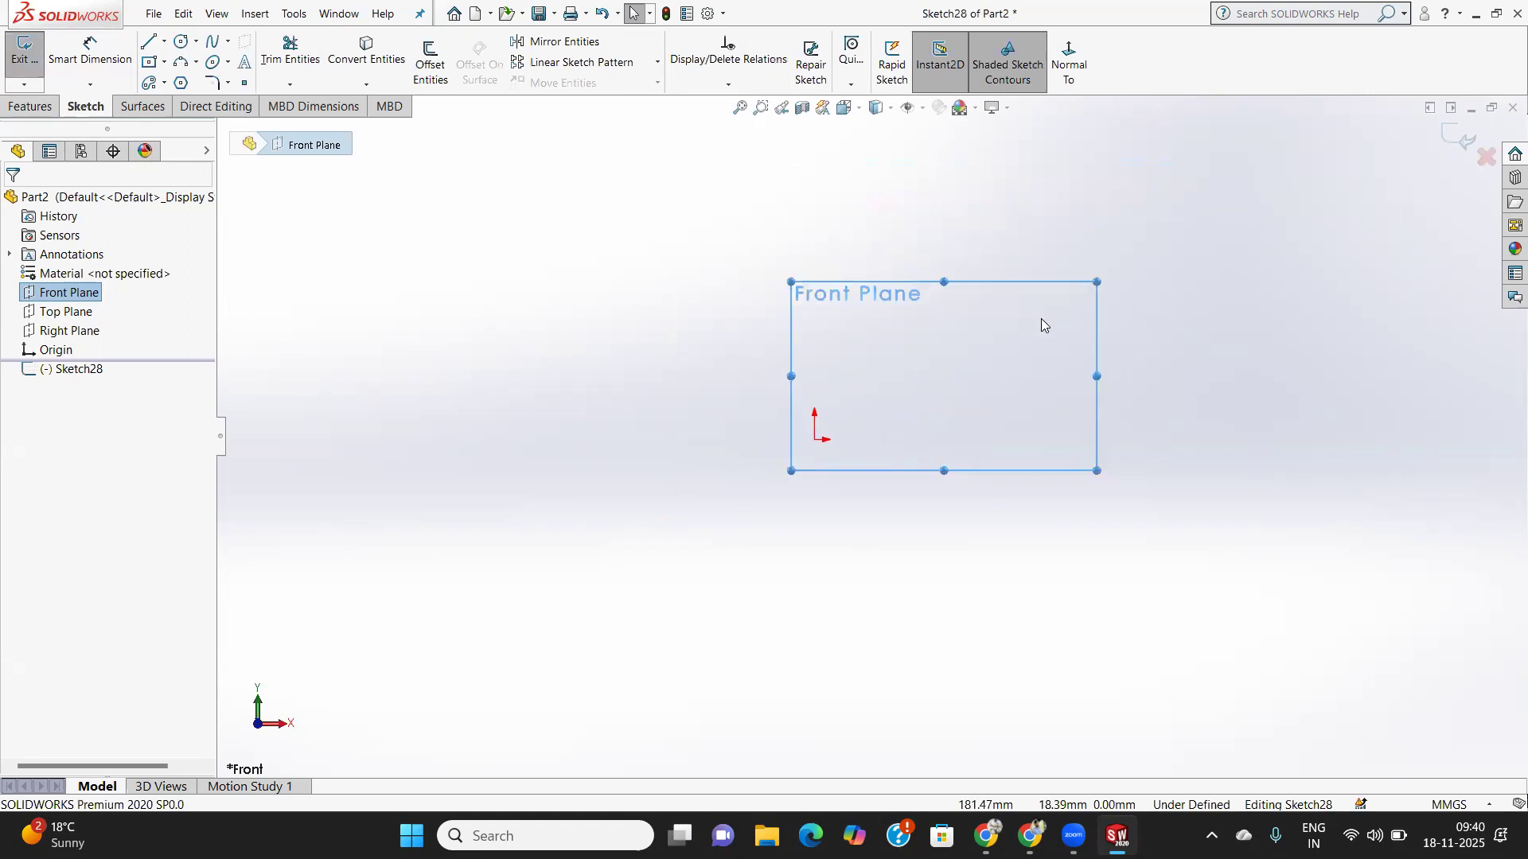
{"action": "scroll", "coordinate": [1041, 326], "scroll_direction": "down", "scroll_amount": 4}
{"action": "scroll", "coordinate": [812, 404], "scroll_direction": "up", "scroll_amount": 2}
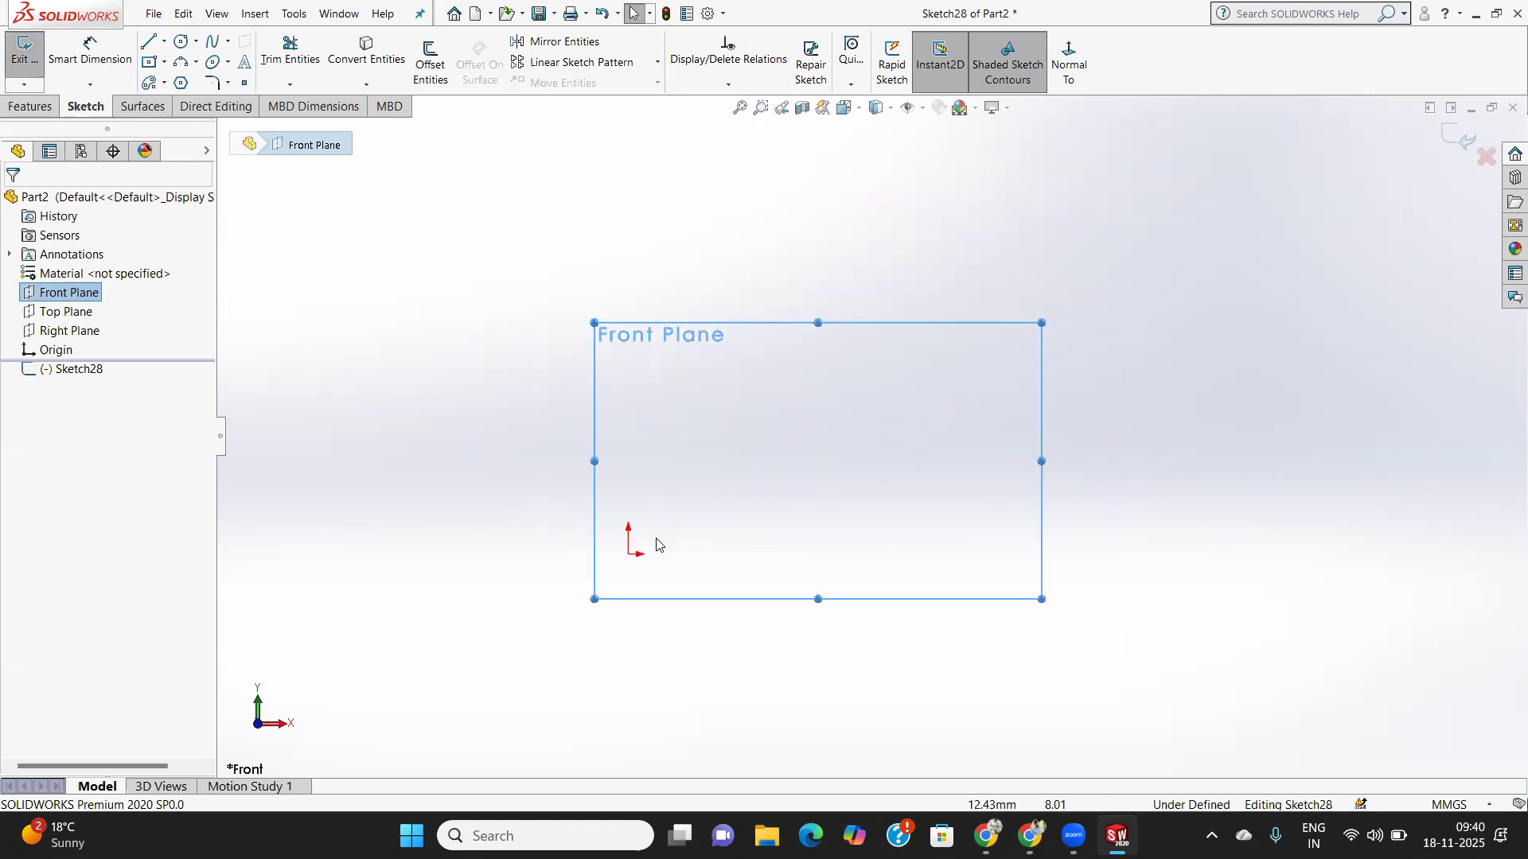
{"action": "left_click", "coordinate": [166, 63]}
{"action": "left_click", "coordinate": [188, 41]}
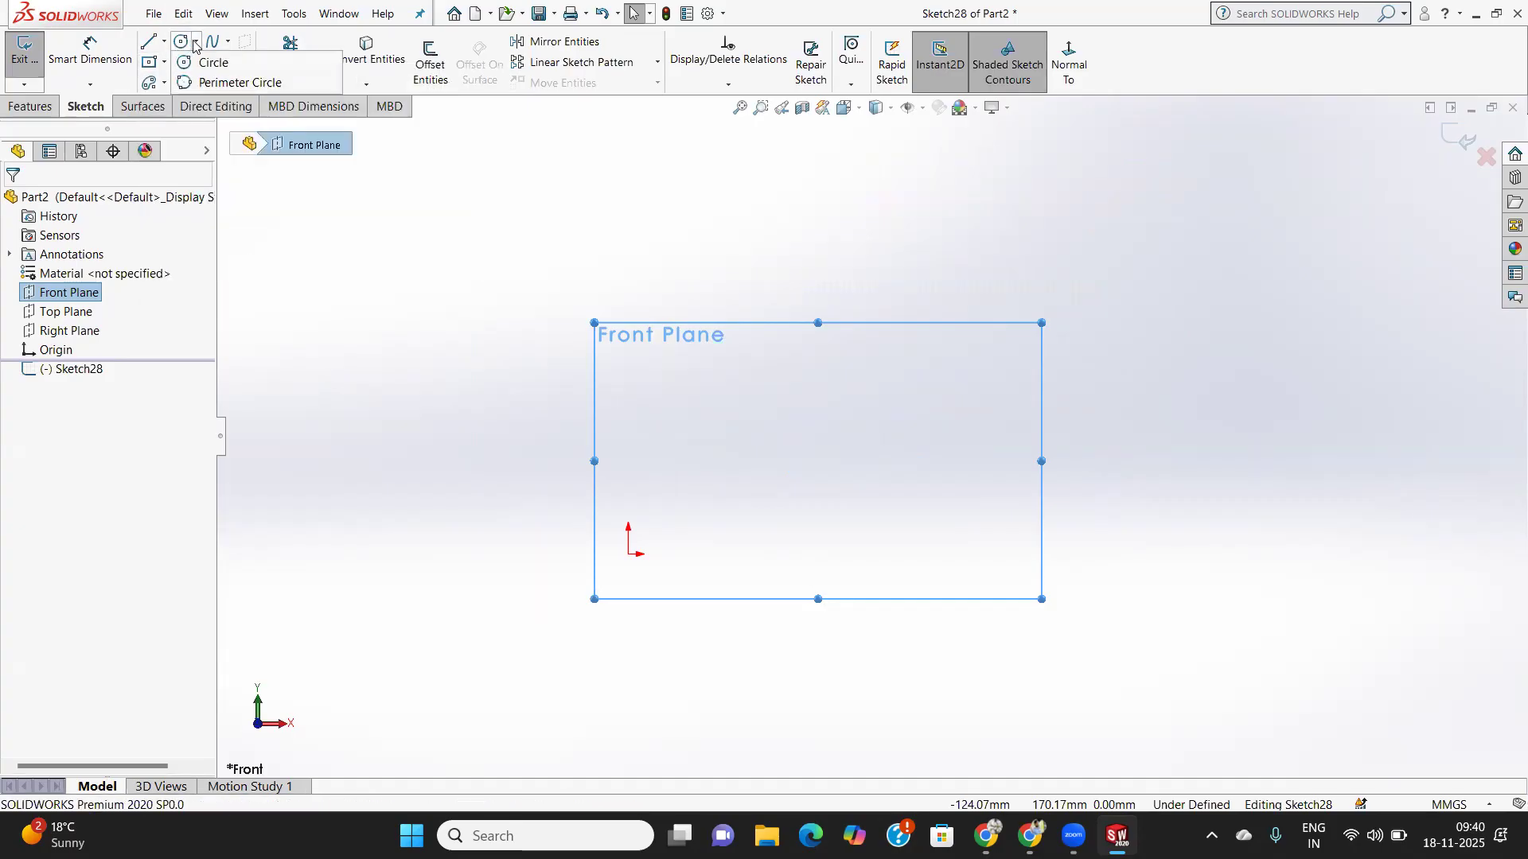
{"action": "left_click", "coordinate": [184, 45]}
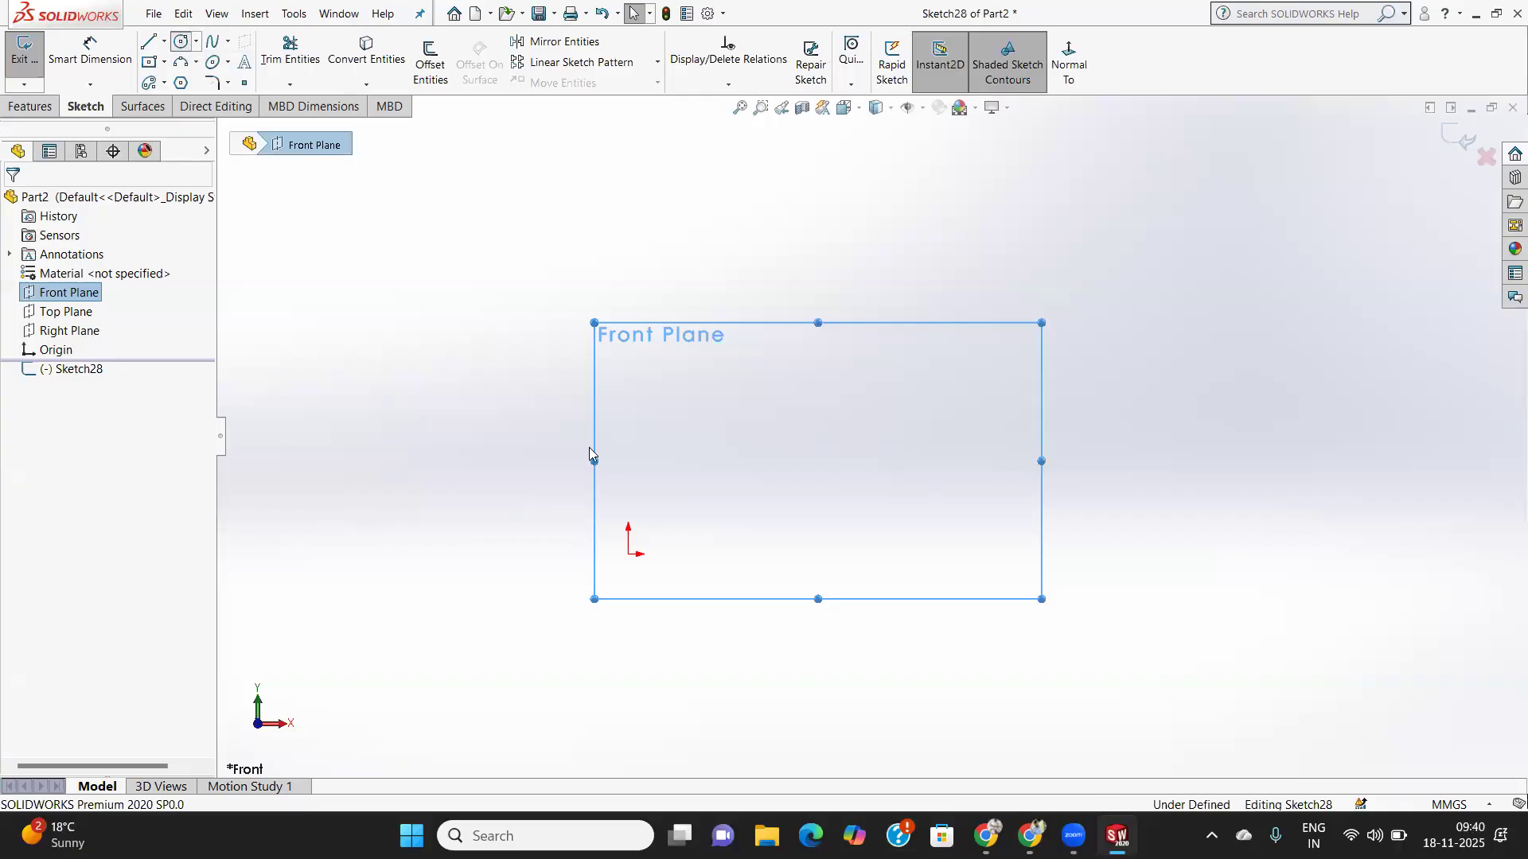
- Draw a circle centred on the origin and dimension its diameter to 100 mm
{"action": "left_click", "coordinate": [629, 553]}
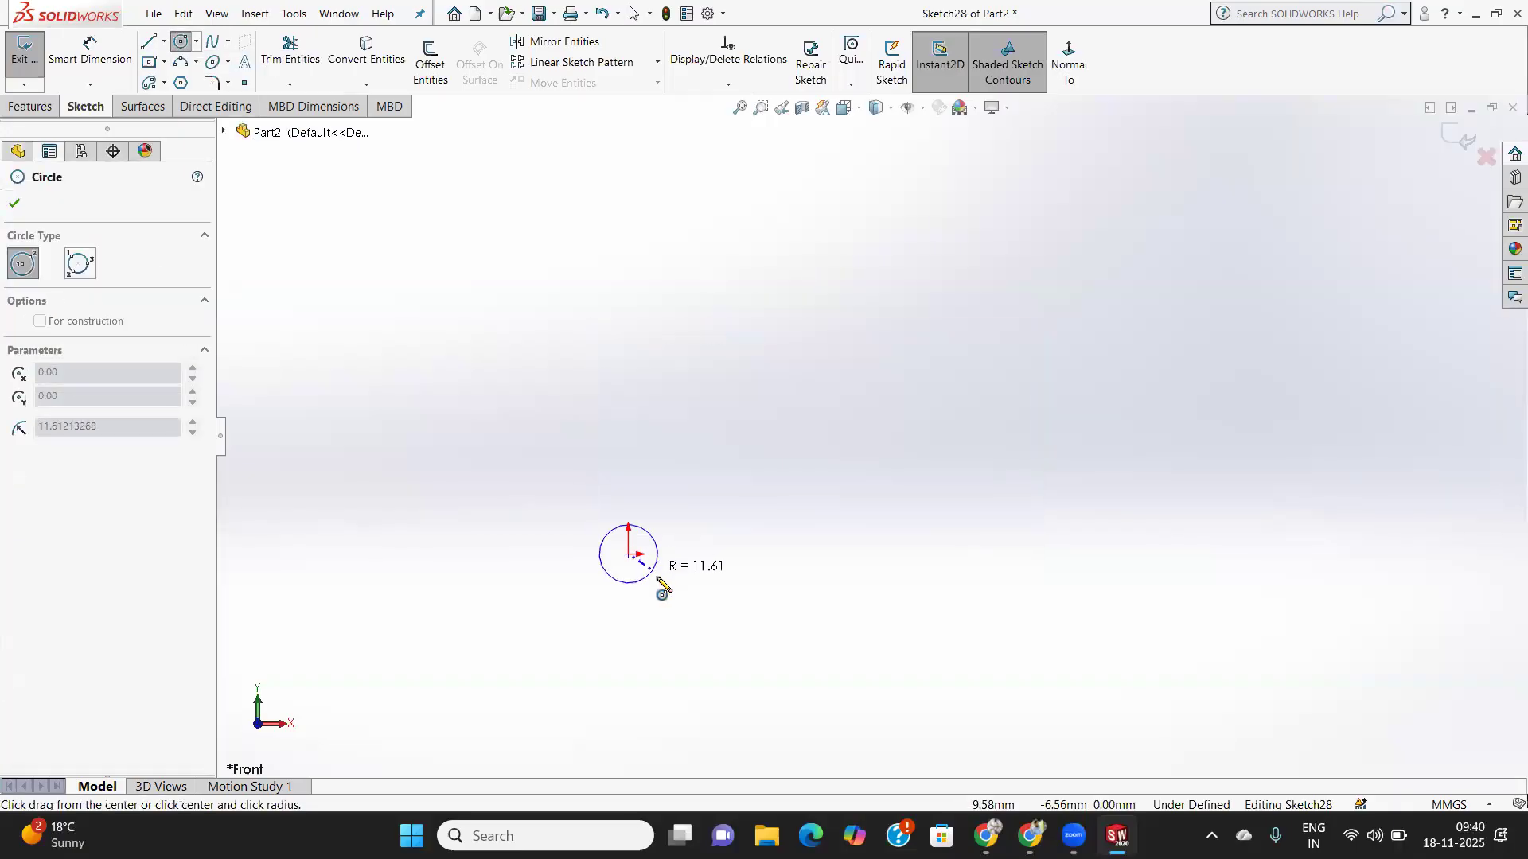
{"action": "left_click", "coordinate": [686, 614]}
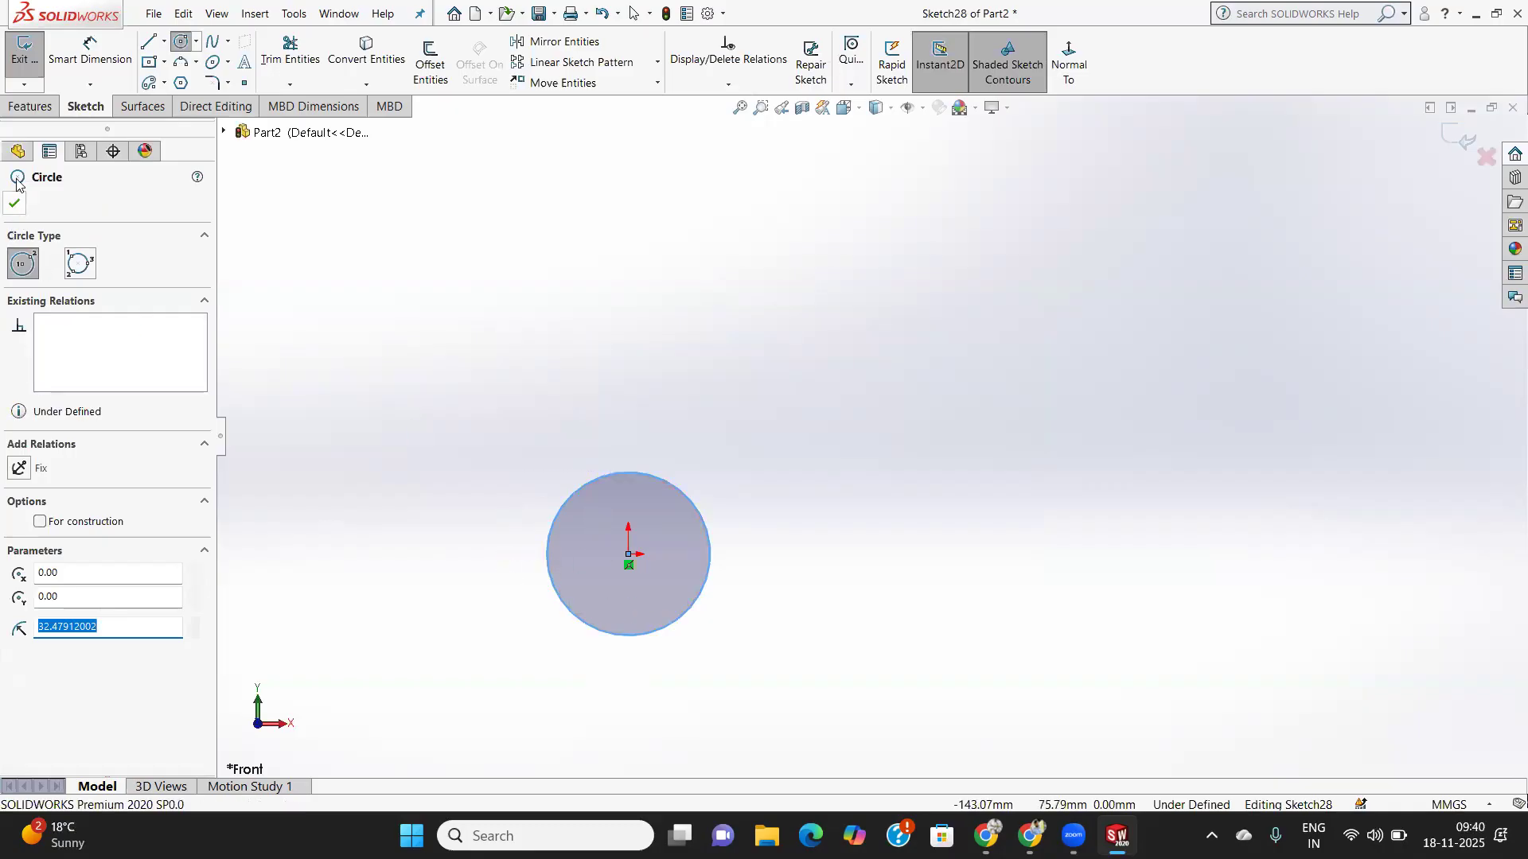
{"action": "left_click", "coordinate": [90, 56]}
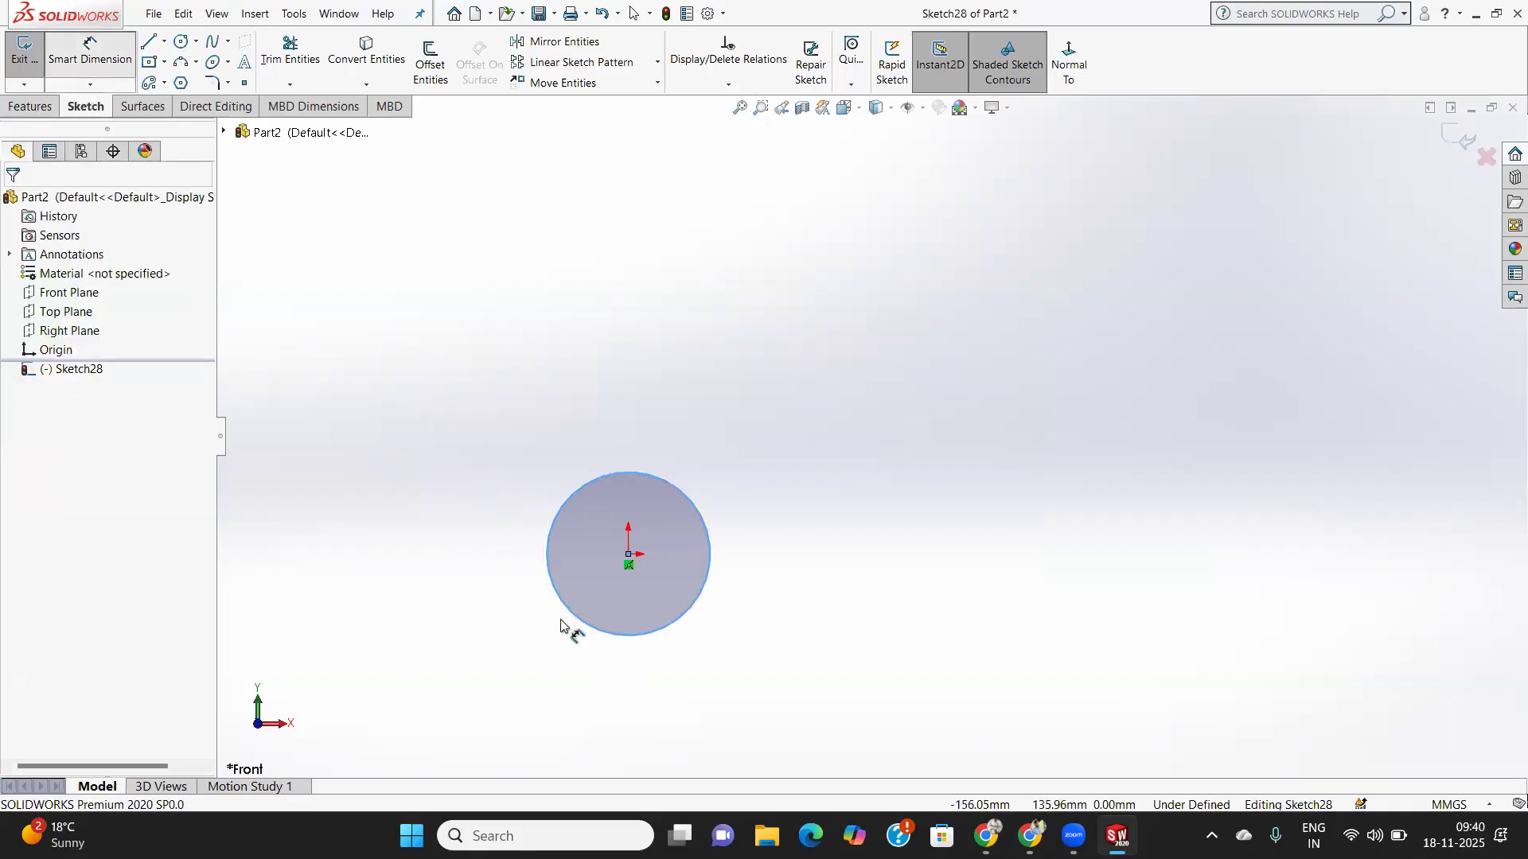
{"action": "left_click", "coordinate": [684, 622]}
{"action": "left_click", "coordinate": [881, 640]}
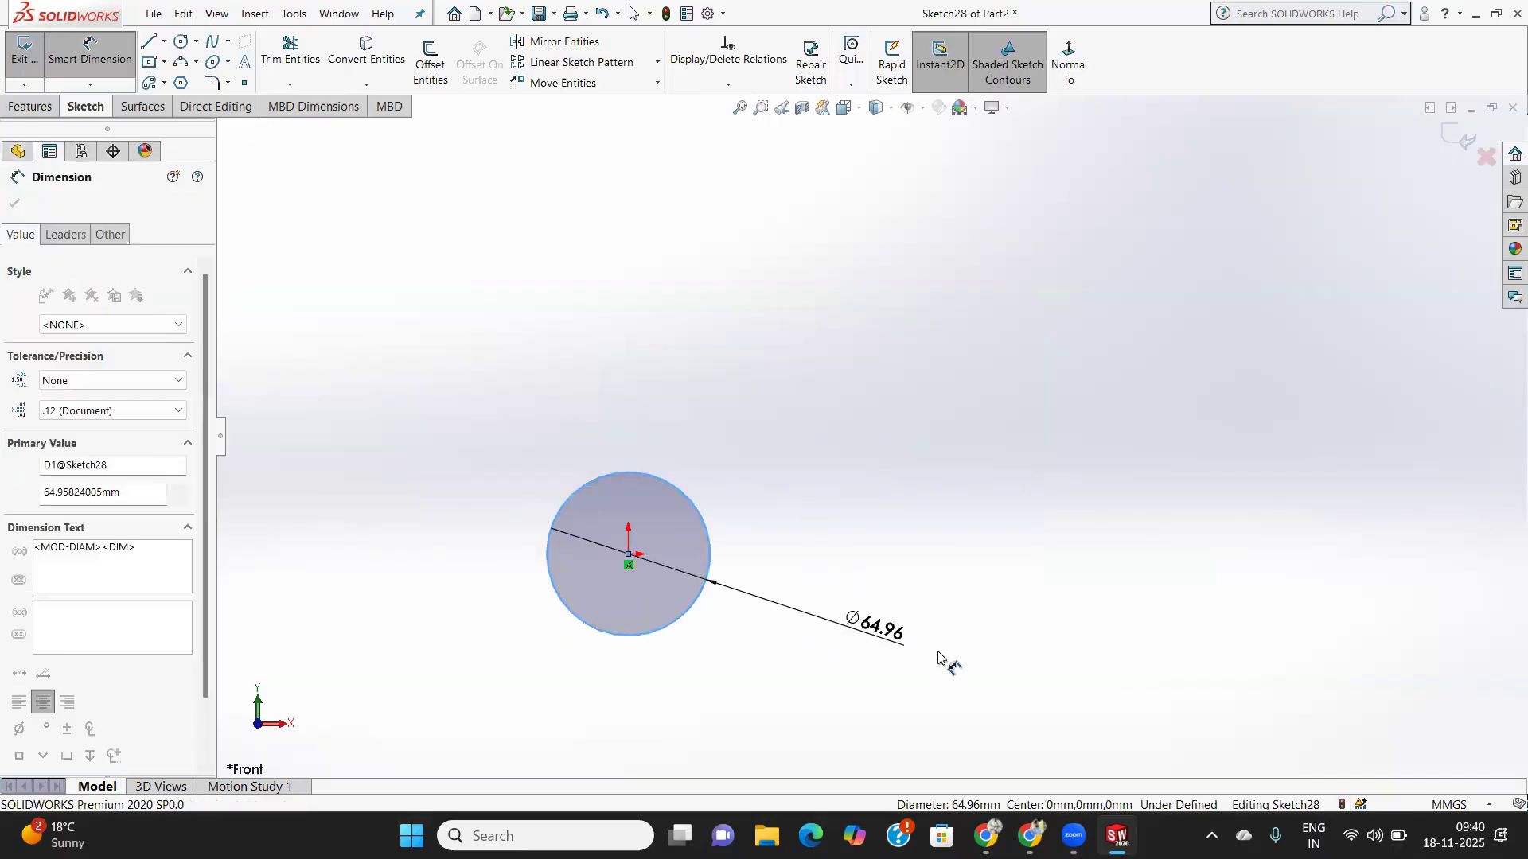
{"action": "type", "text": "100"}
{"action": "key", "text": "Return"}
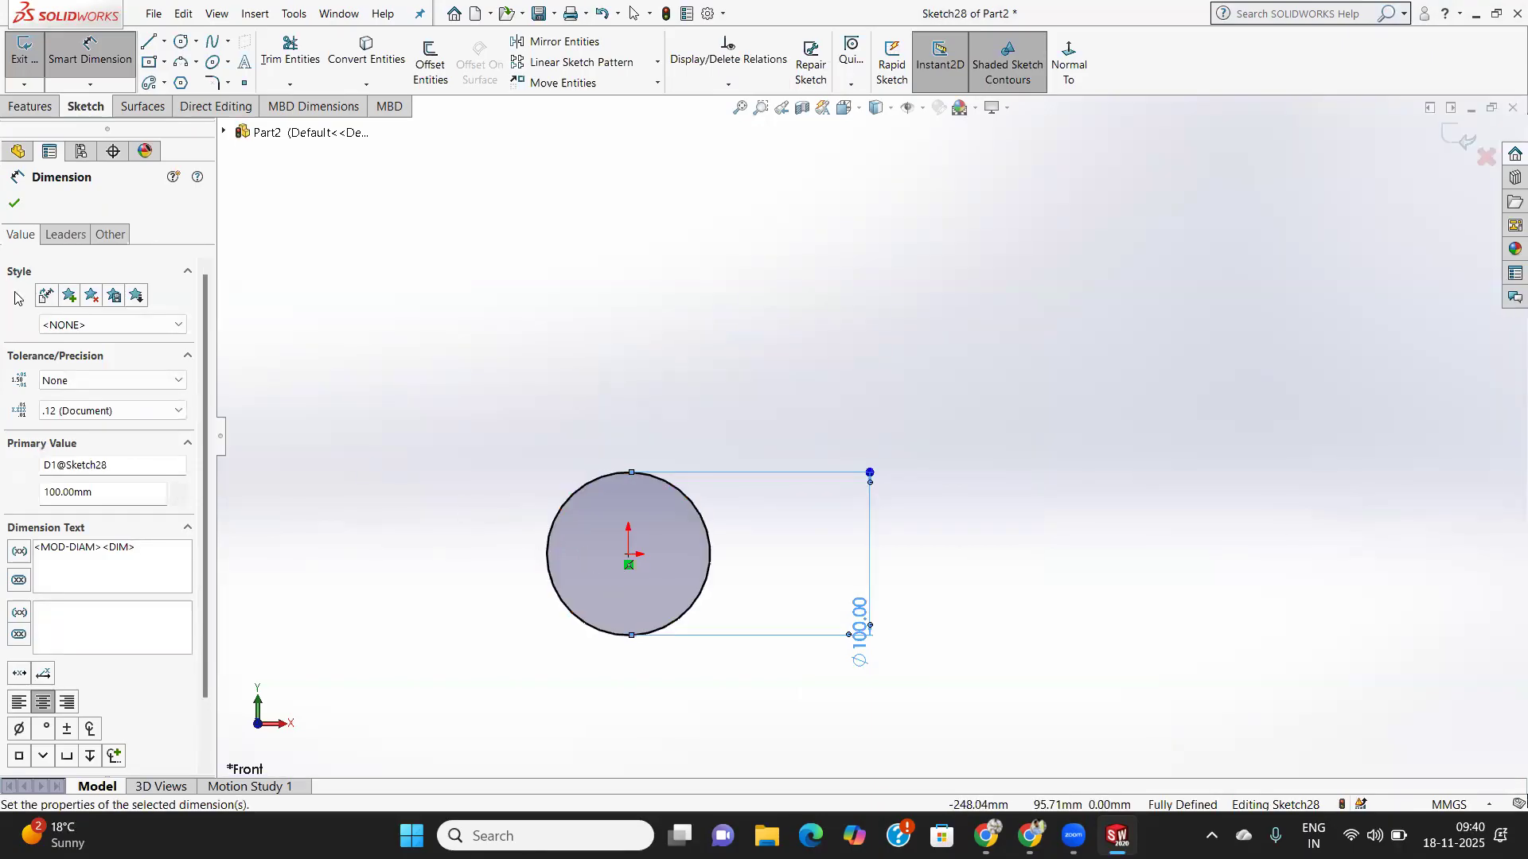
{"action": "key", "text": "Escape"}
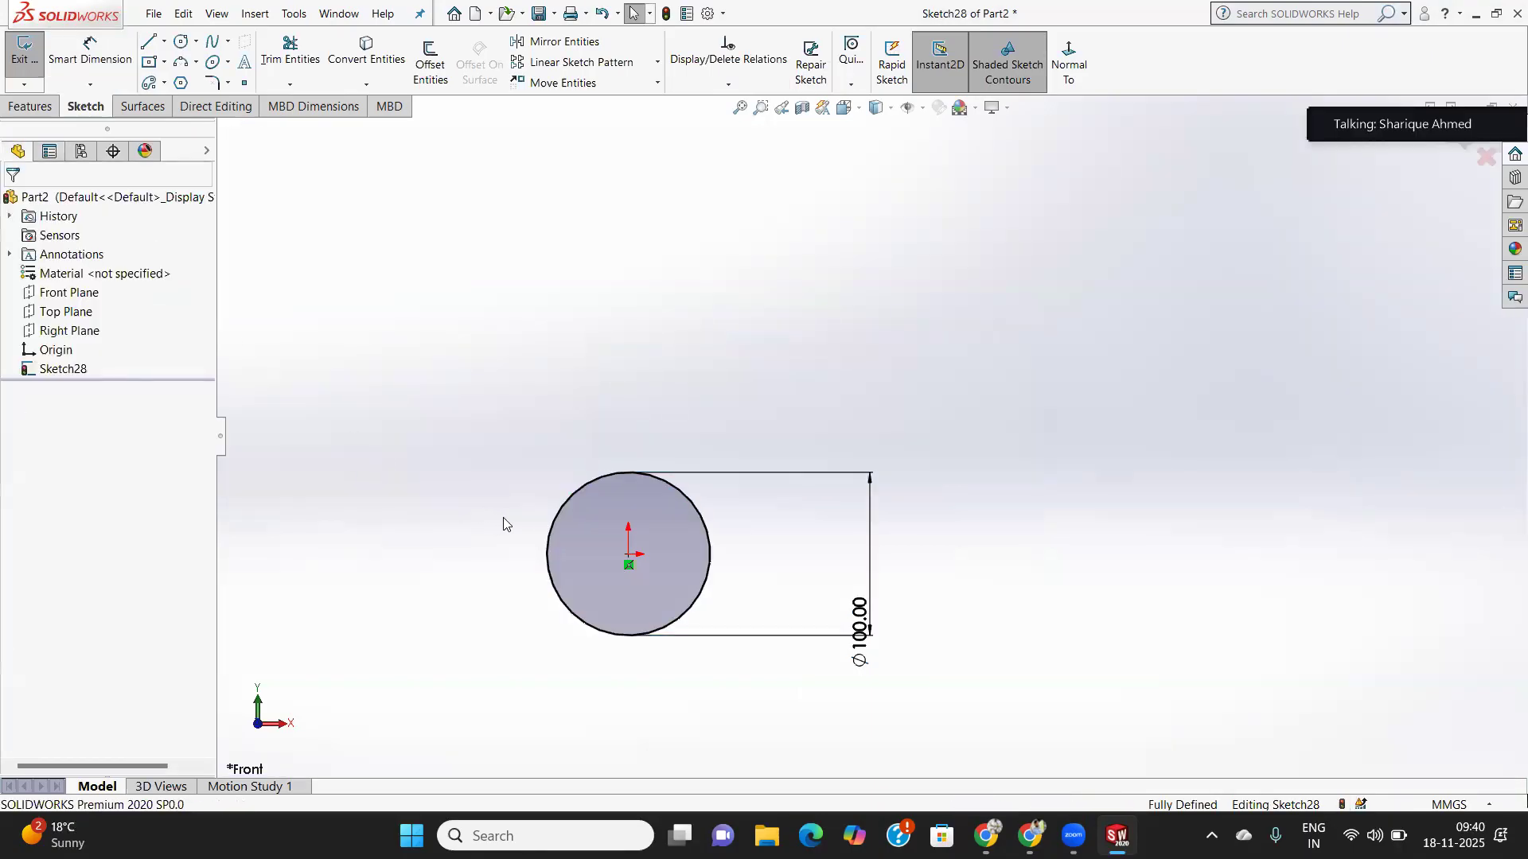
- Orbit the sketch view slightly and bring up the Front Plane shortcut menu
{"action": "middle_click_drag", "start_coordinate": [502, 523], "coordinate": [521, 445]}
{"action": "right_click", "coordinate": [81, 301]}
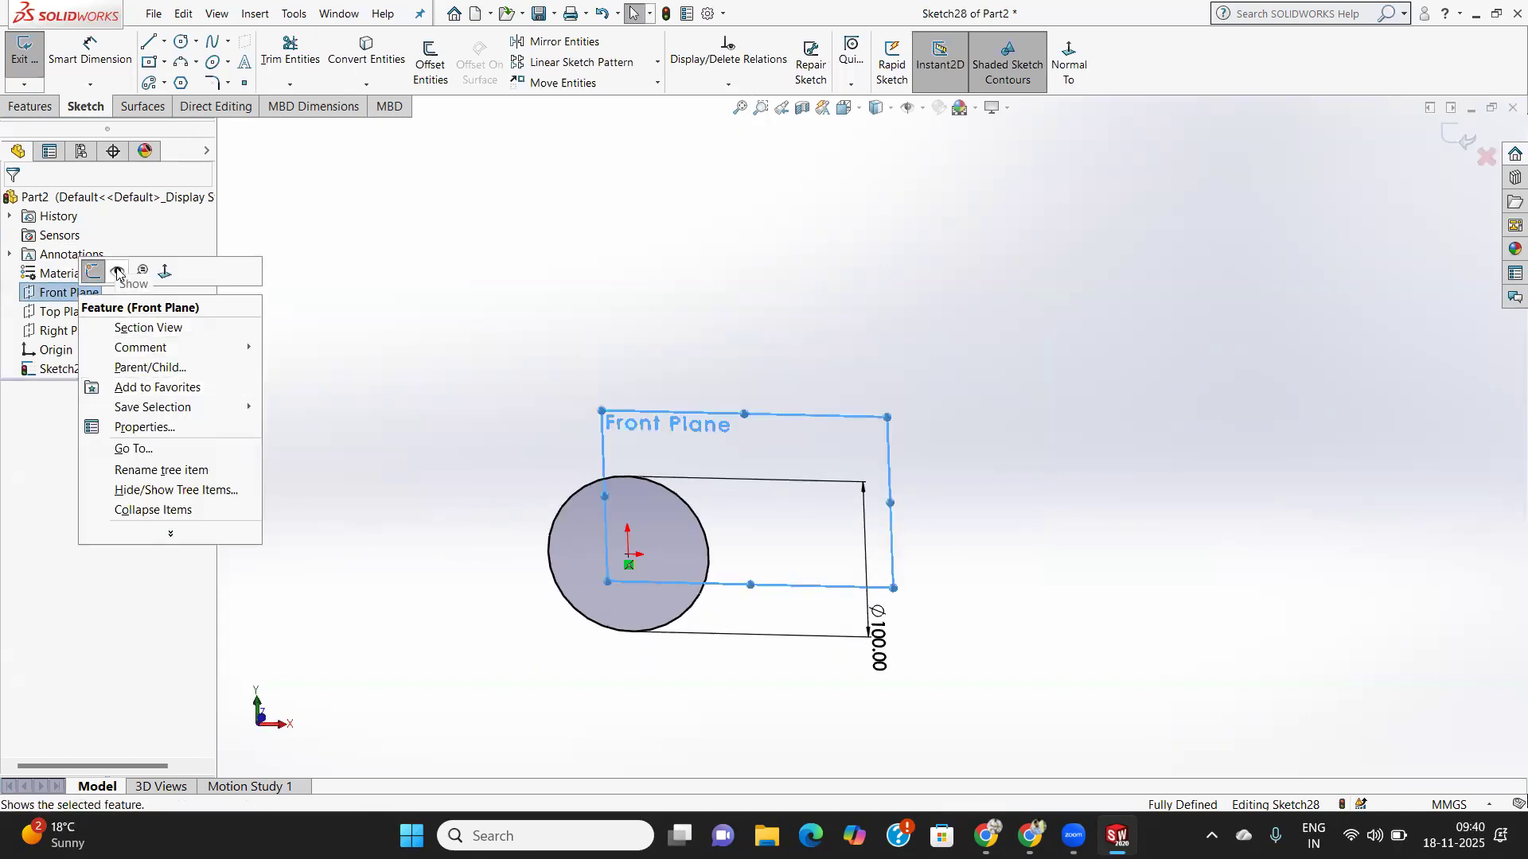
{"action": "mouse_move", "coordinate": [586, 485]}
{"action": "middle_mouse_down"}
{"action": "mouse_move", "coordinate": [565, 375]}
{"action": "mouse_move", "coordinate": [586, 417]}
{"action": "middle_mouse_up"}
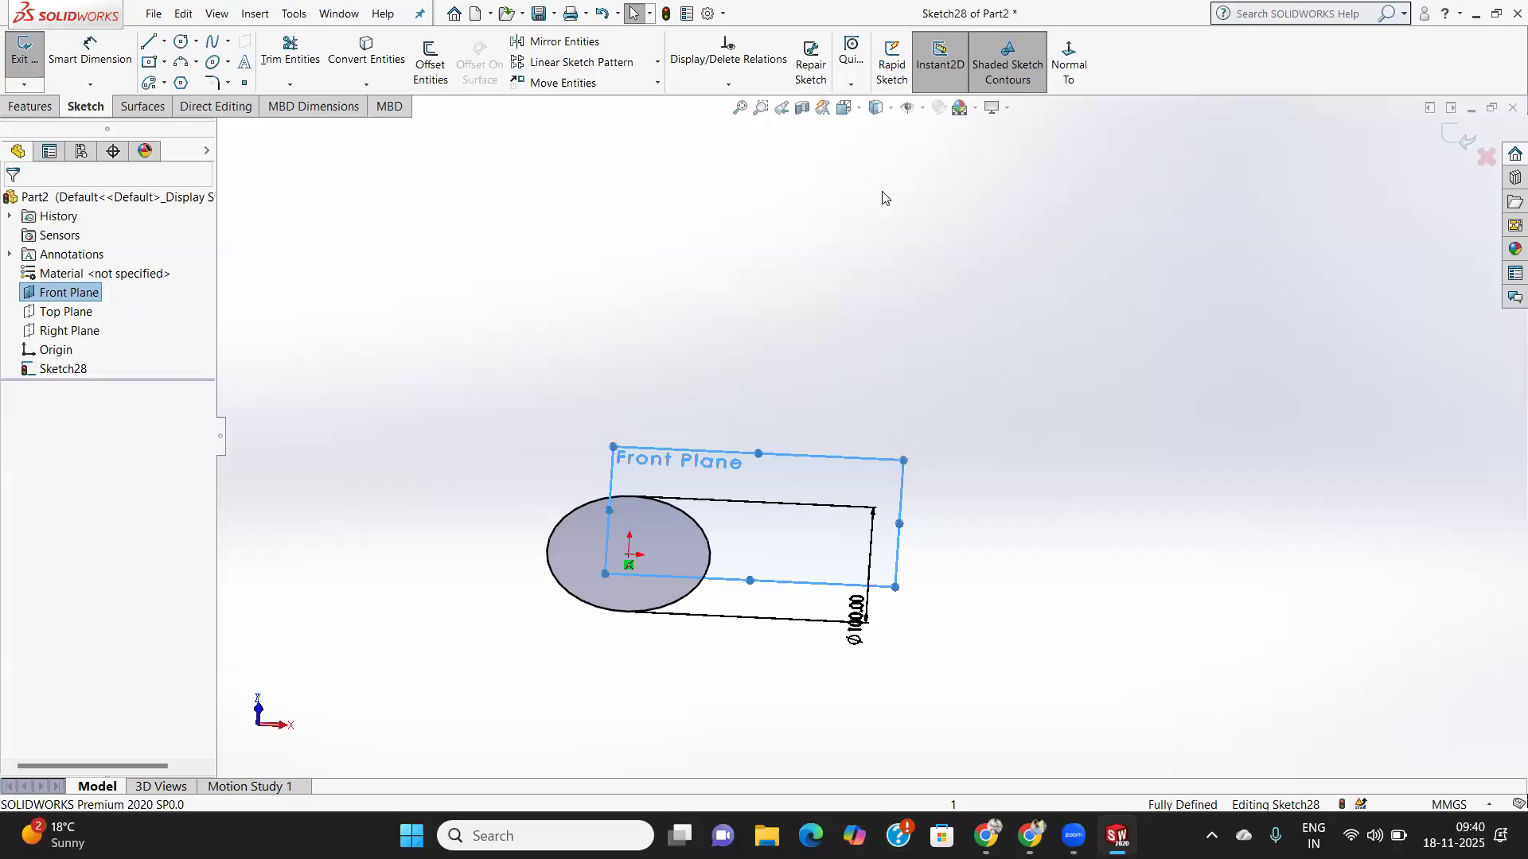
- Browse the scene background, Hide/Show Items, Quick Snaps and sketch relation dropdowns
{"action": "left_click", "coordinate": [979, 109]}
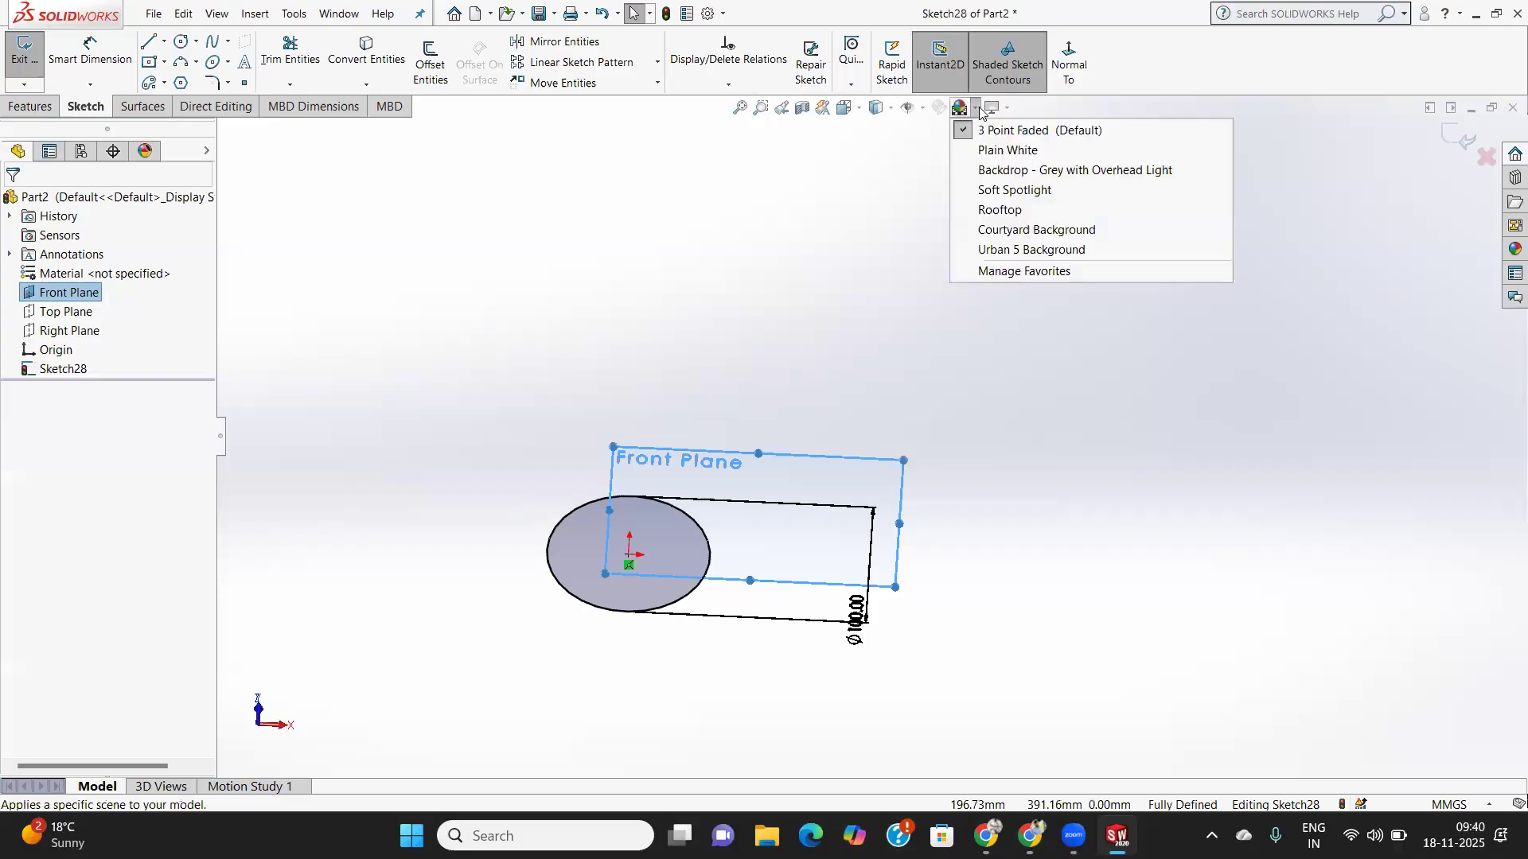
{"action": "left_click", "coordinate": [922, 109]}
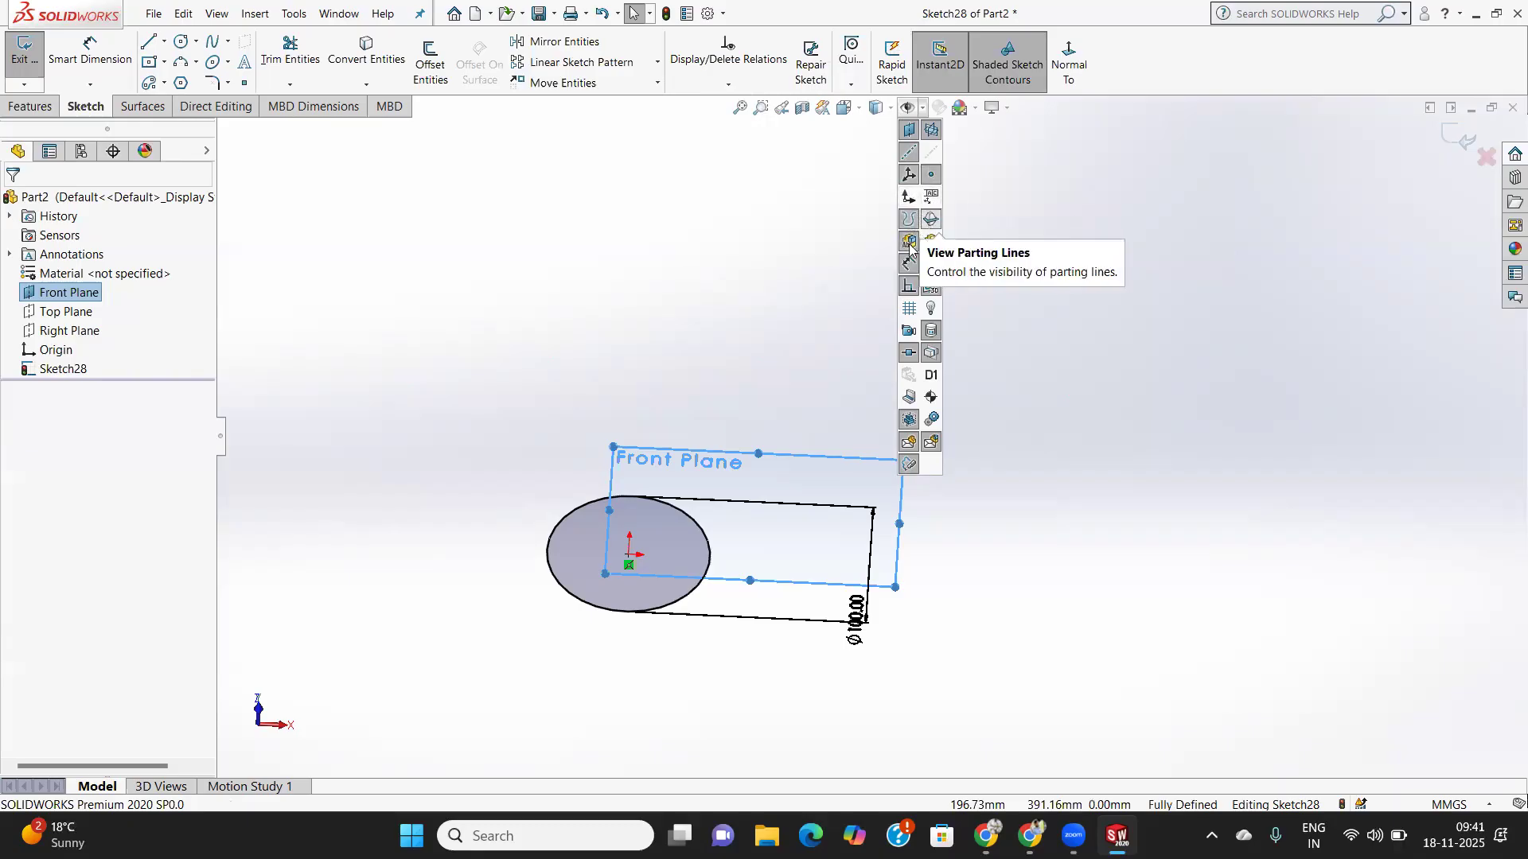
{"action": "left_click", "coordinate": [848, 86]}
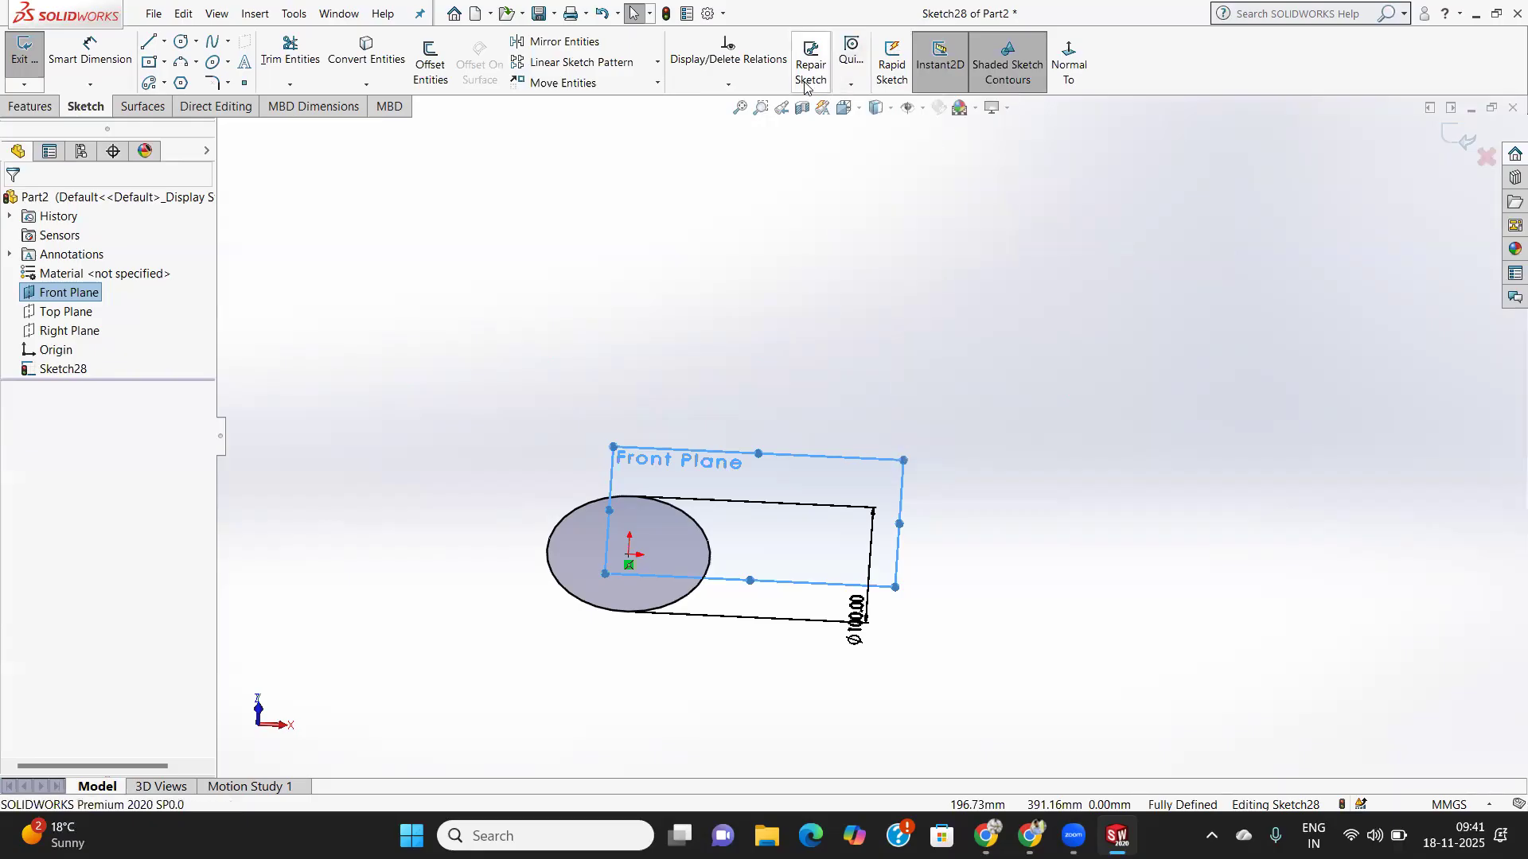
{"action": "left_click", "coordinate": [731, 84]}
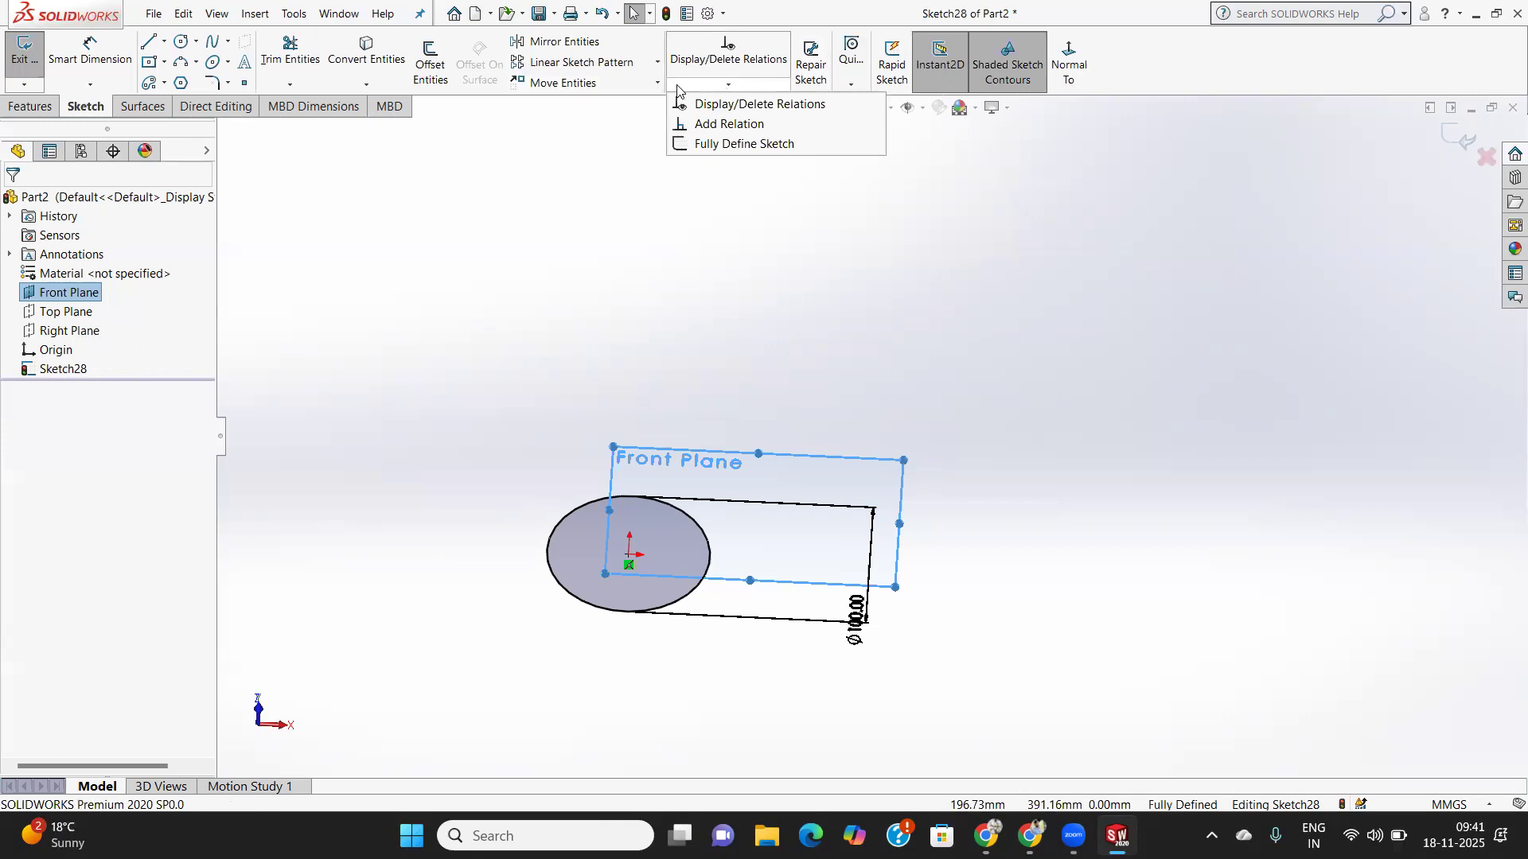
- Browse the Features tab's curve, display style, Hide/Show Items and reference geometry dropdowns
{"action": "left_click", "coordinate": [19, 110]}
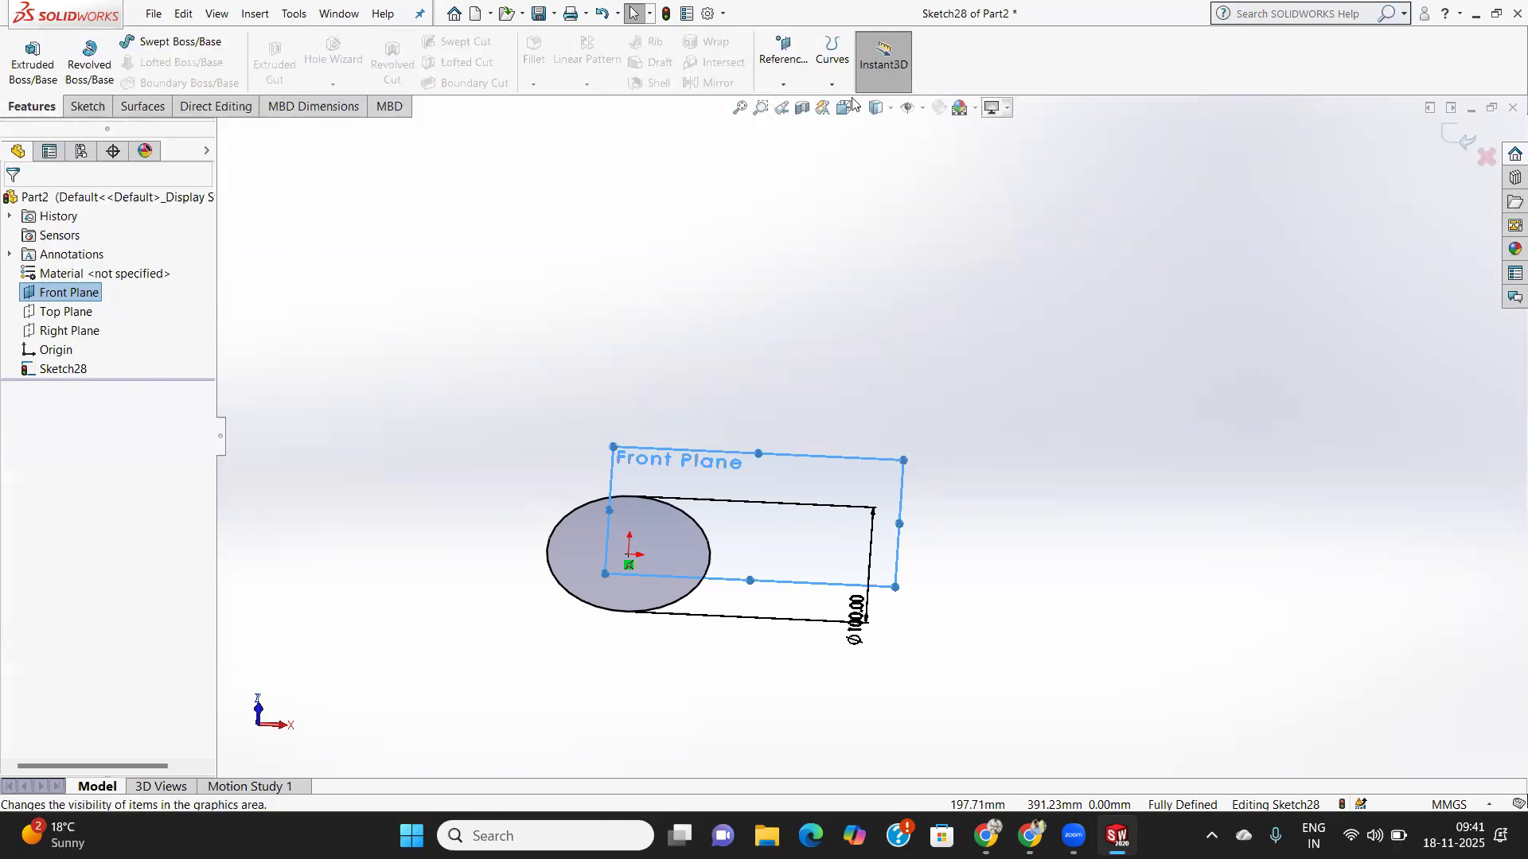
{"action": "left_click", "coordinate": [827, 86]}
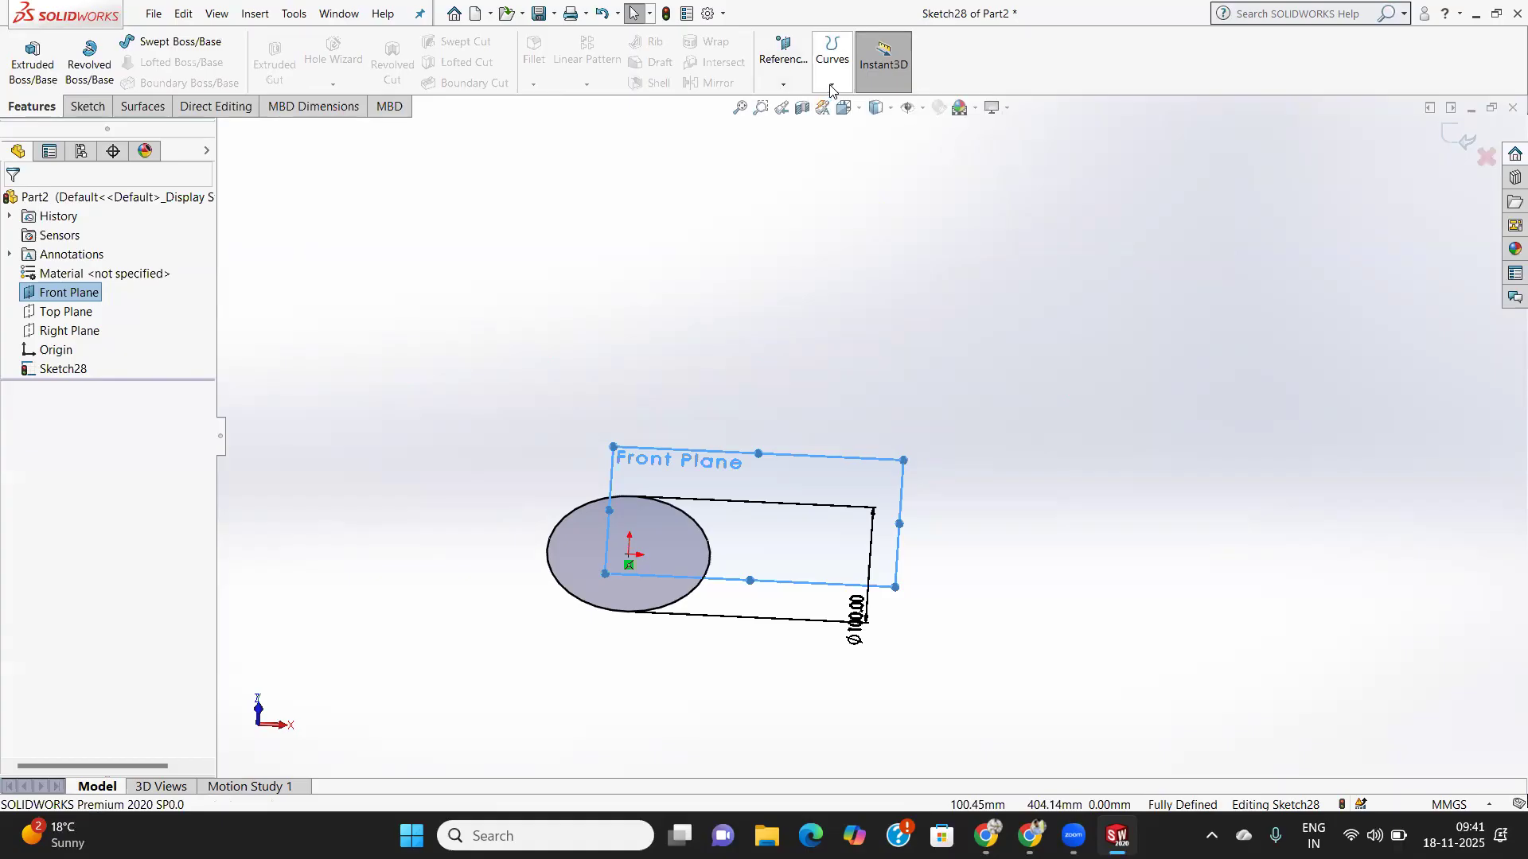
{"action": "left_click", "coordinate": [892, 111]}
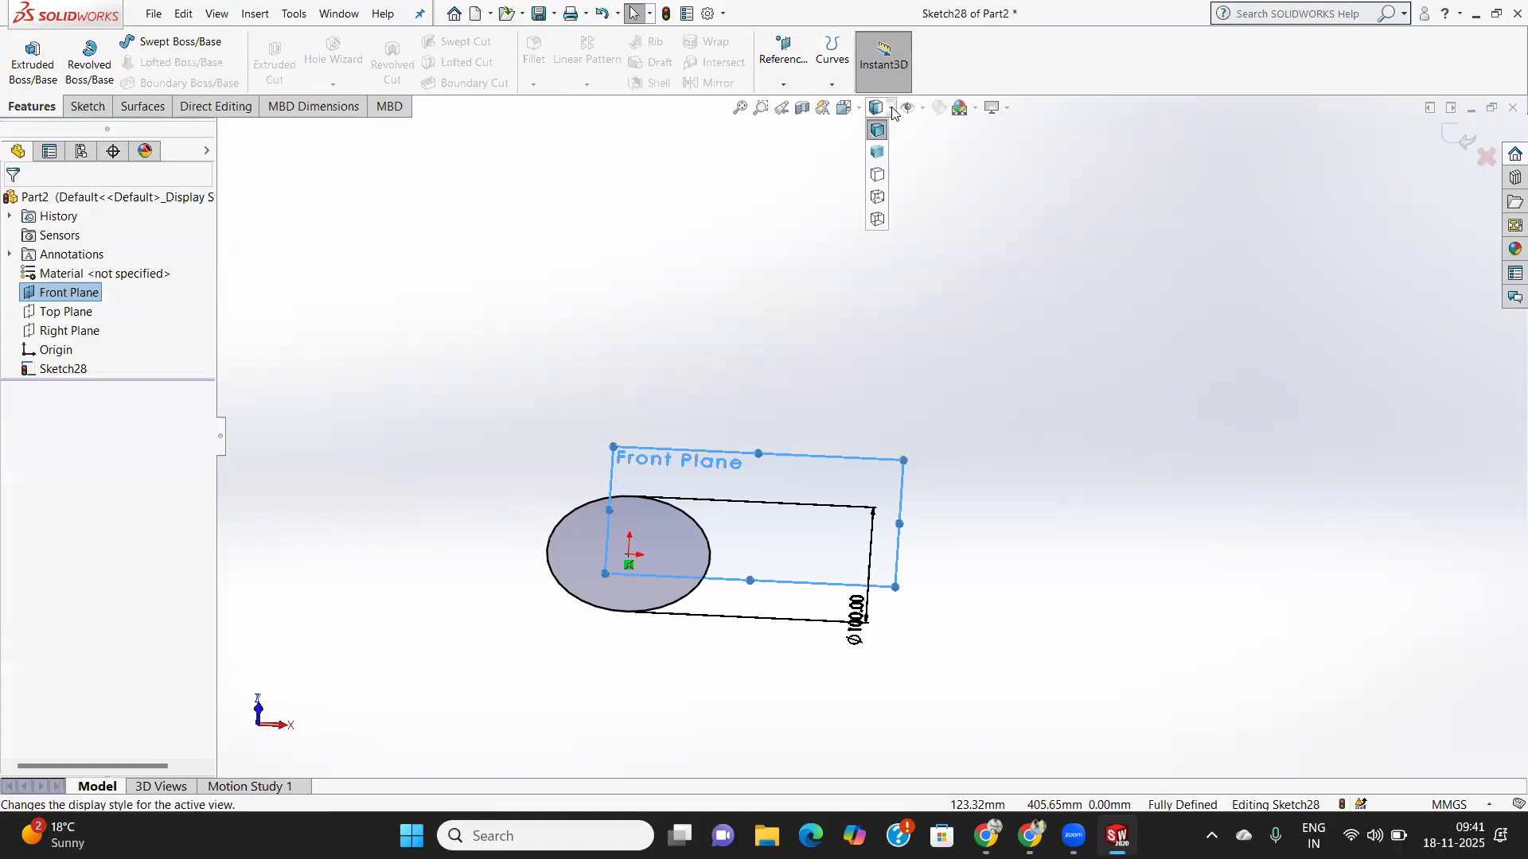
{"action": "left_click", "coordinate": [921, 108]}
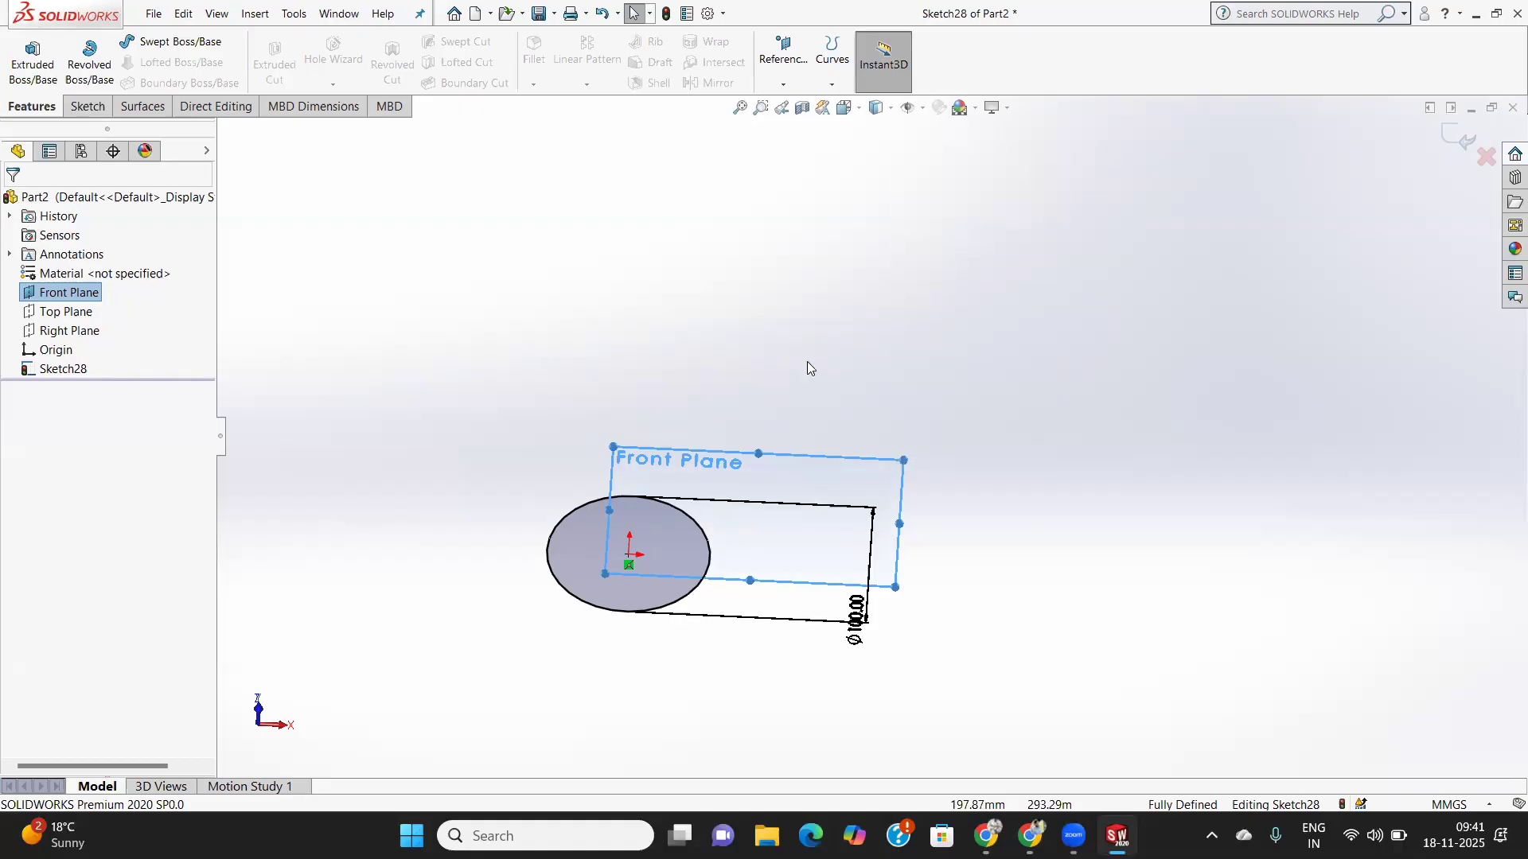
{"action": "left_click", "coordinate": [784, 83]}
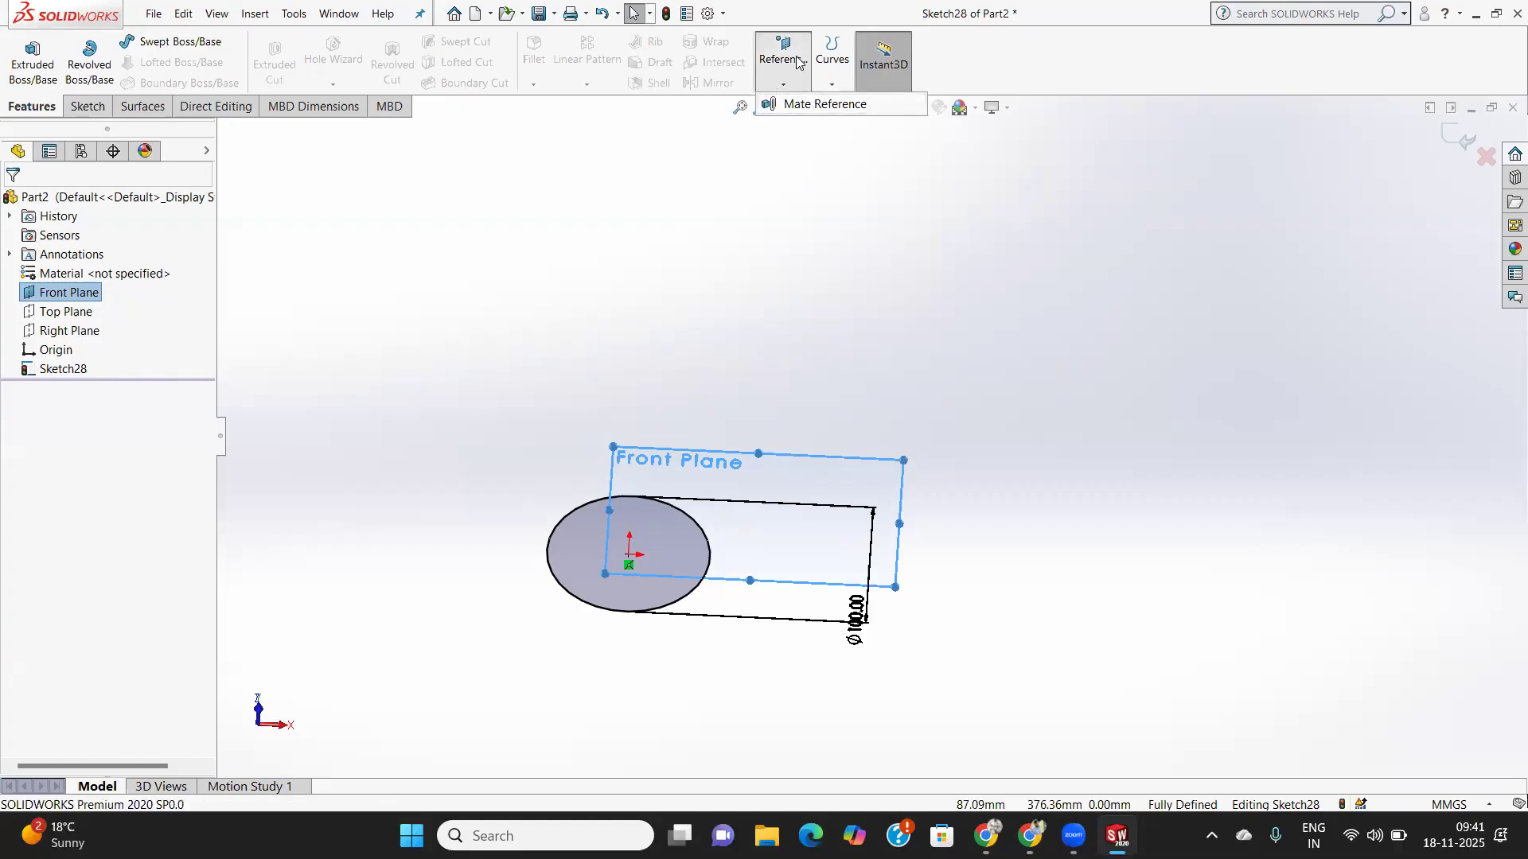
- Return to the Sketch tab and reopen the scene and Hide/Show Items flyouts
{"action": "left_click", "coordinate": [88, 105]}
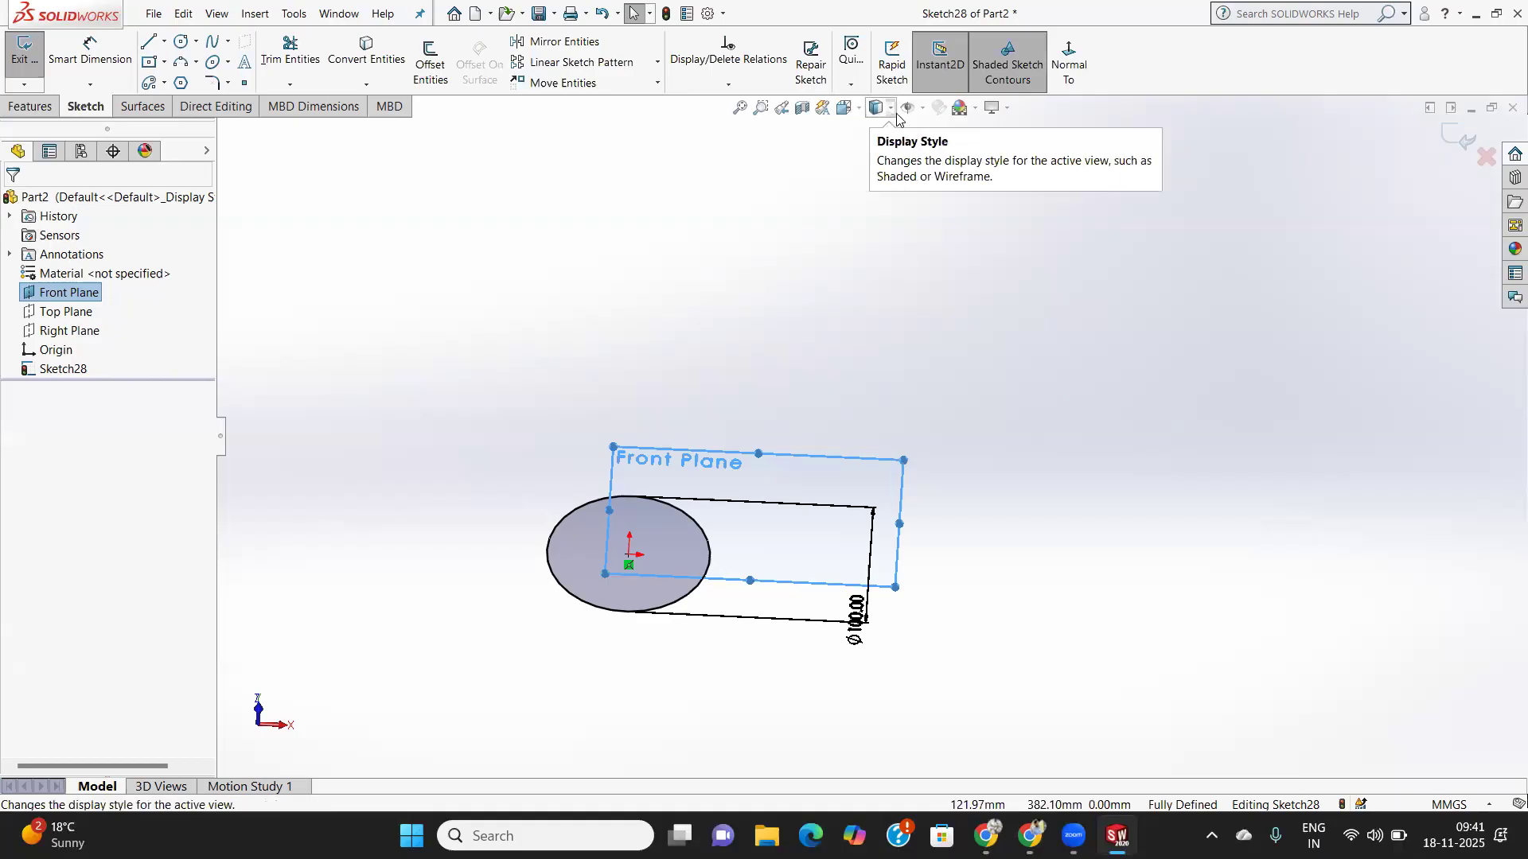
{"action": "left_click", "coordinate": [972, 108]}
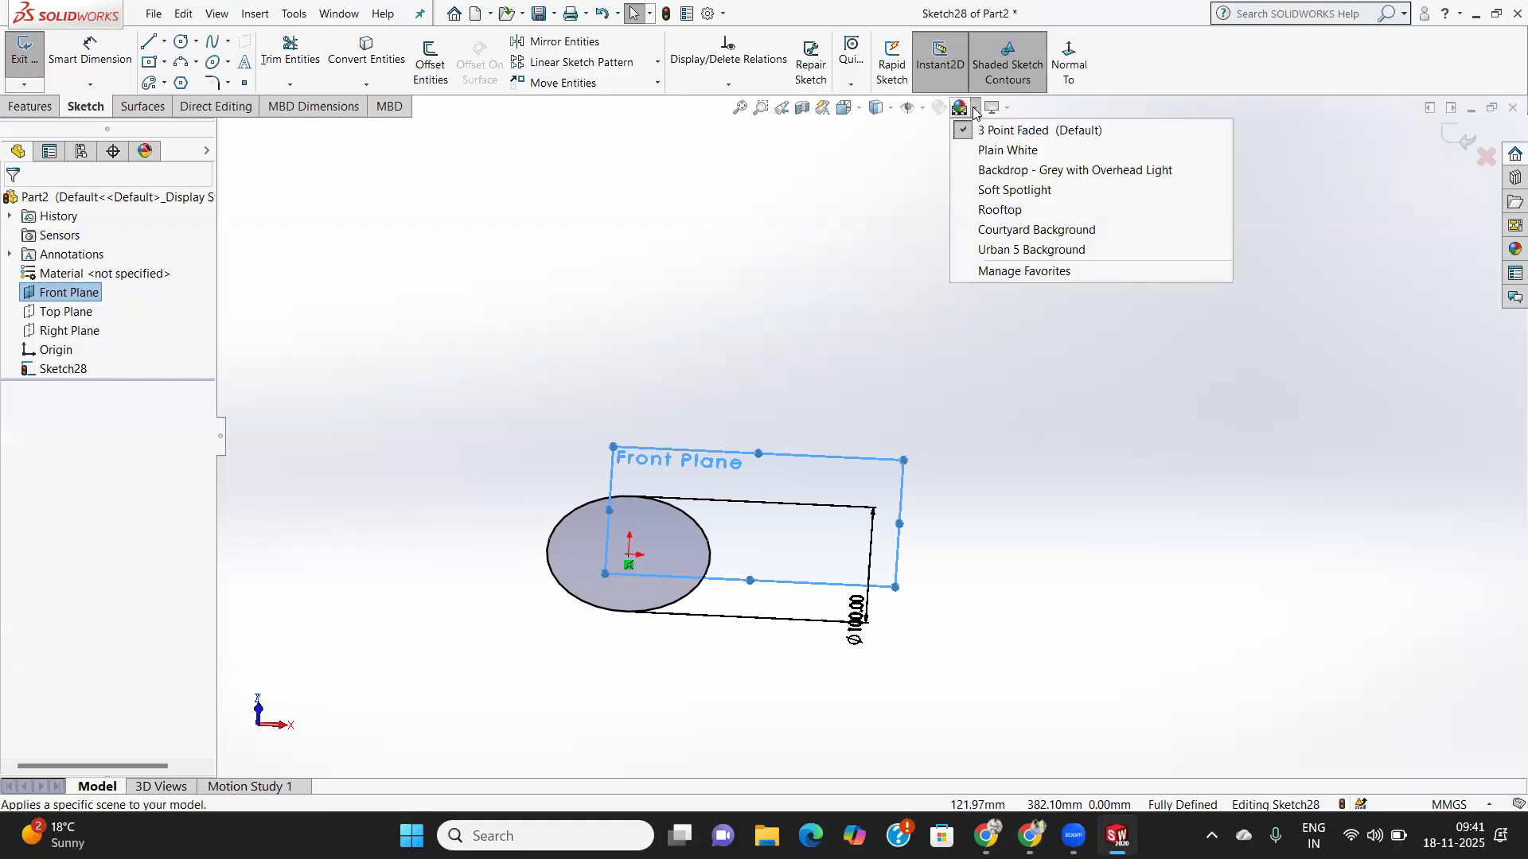
{"action": "left_click", "coordinate": [922, 108]}
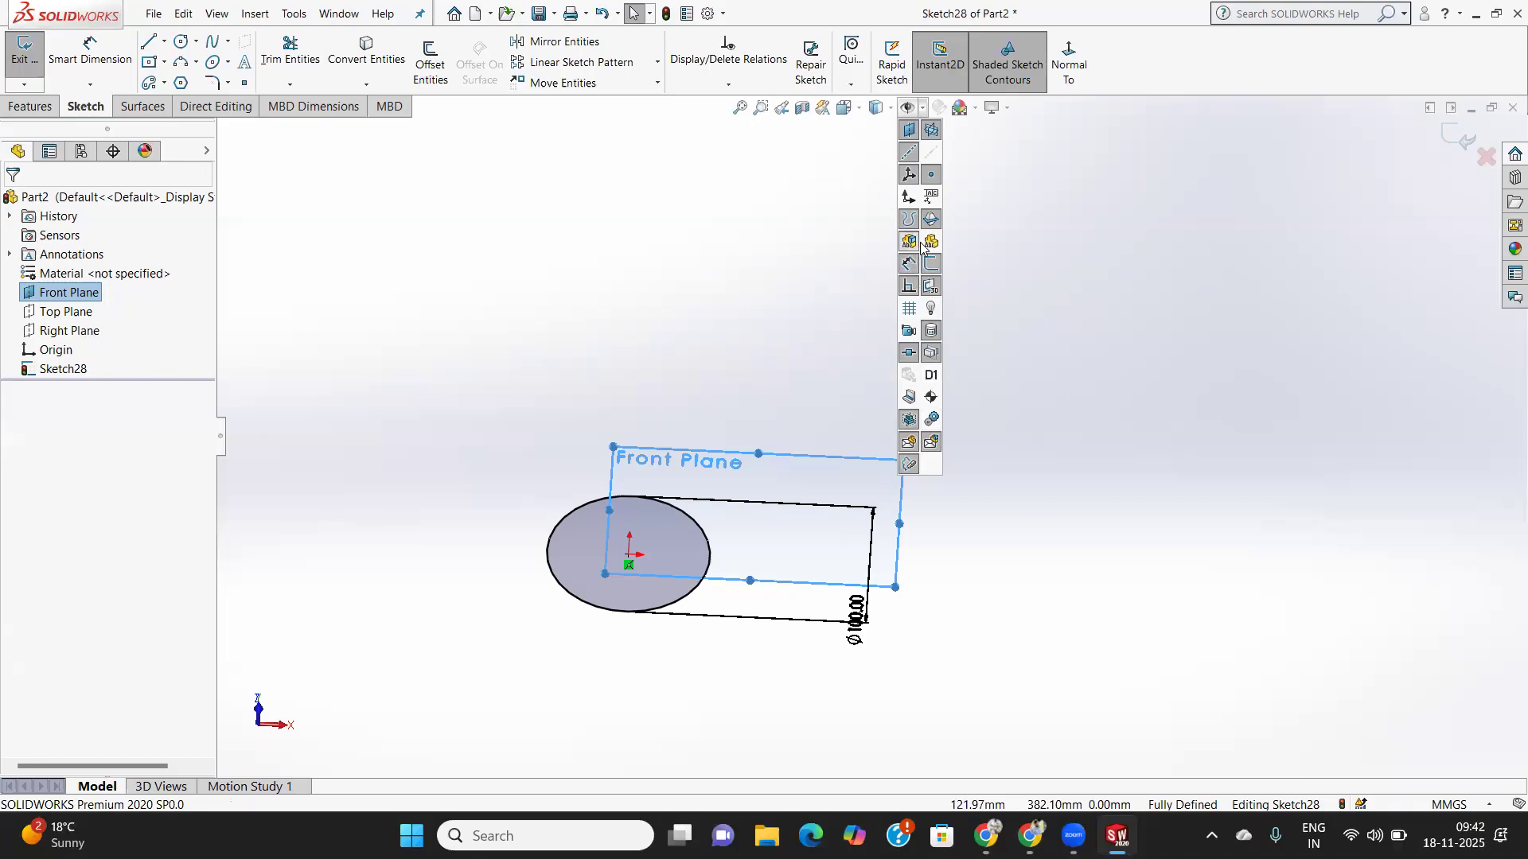
- Turn off plane display and orbit to view the sketch at an angle
{"action": "left_click", "coordinate": [907, 132]}
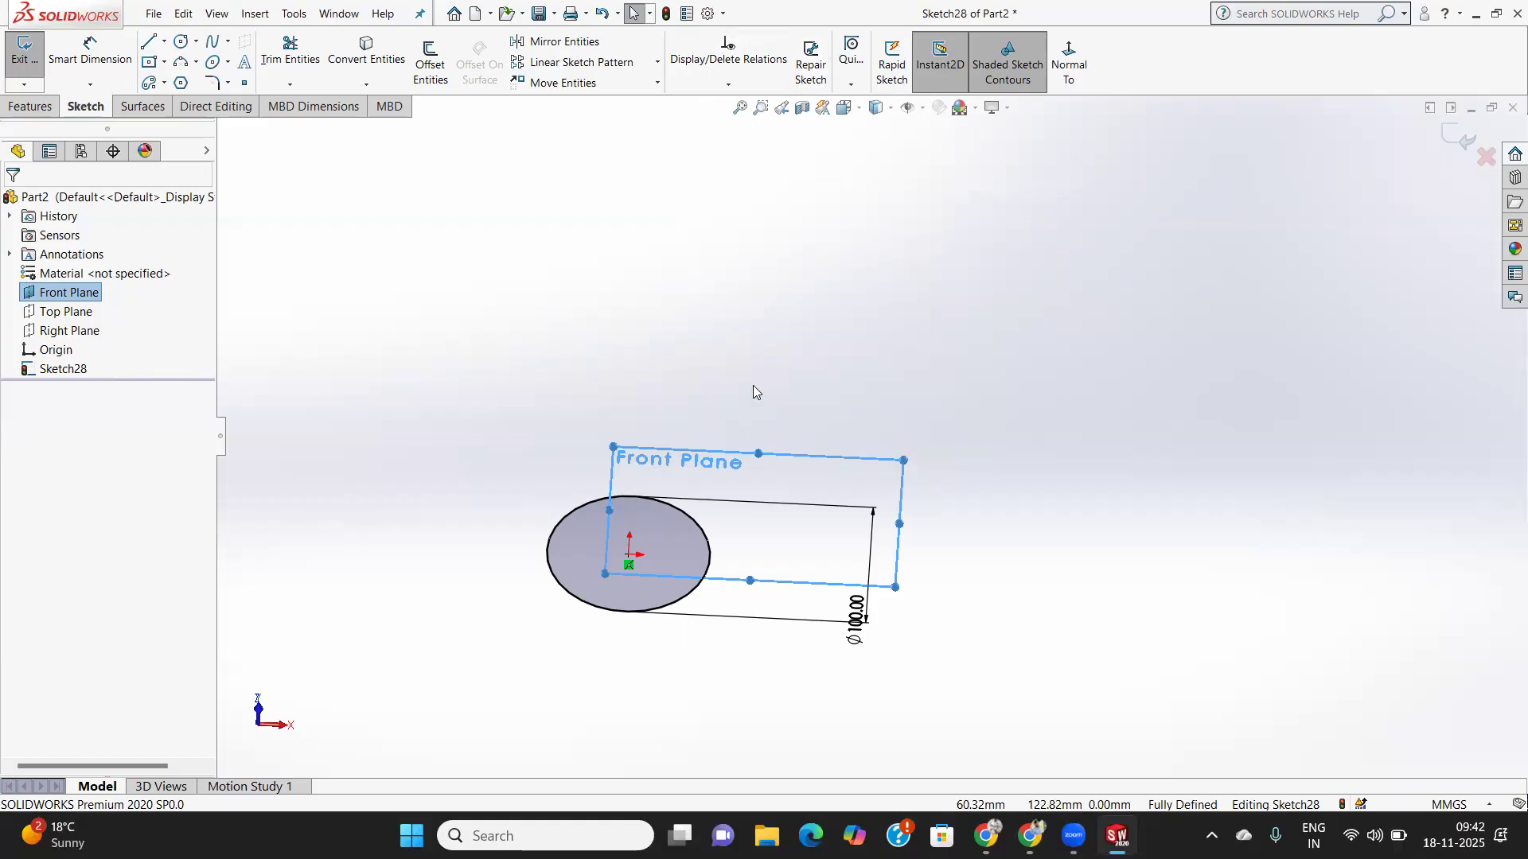
{"action": "mouse_move", "coordinate": [757, 382]}
{"action": "middle_mouse_down"}
{"action": "mouse_move", "coordinate": [784, 327]}
{"action": "mouse_move", "coordinate": [767, 270]}
{"action": "mouse_move", "coordinate": [805, 270]}
{"action": "mouse_move", "coordinate": [763, 277]}
{"action": "mouse_move", "coordinate": [720, 541]}
{"action": "mouse_move", "coordinate": [729, 453]}
{"action": "middle_mouse_up"}
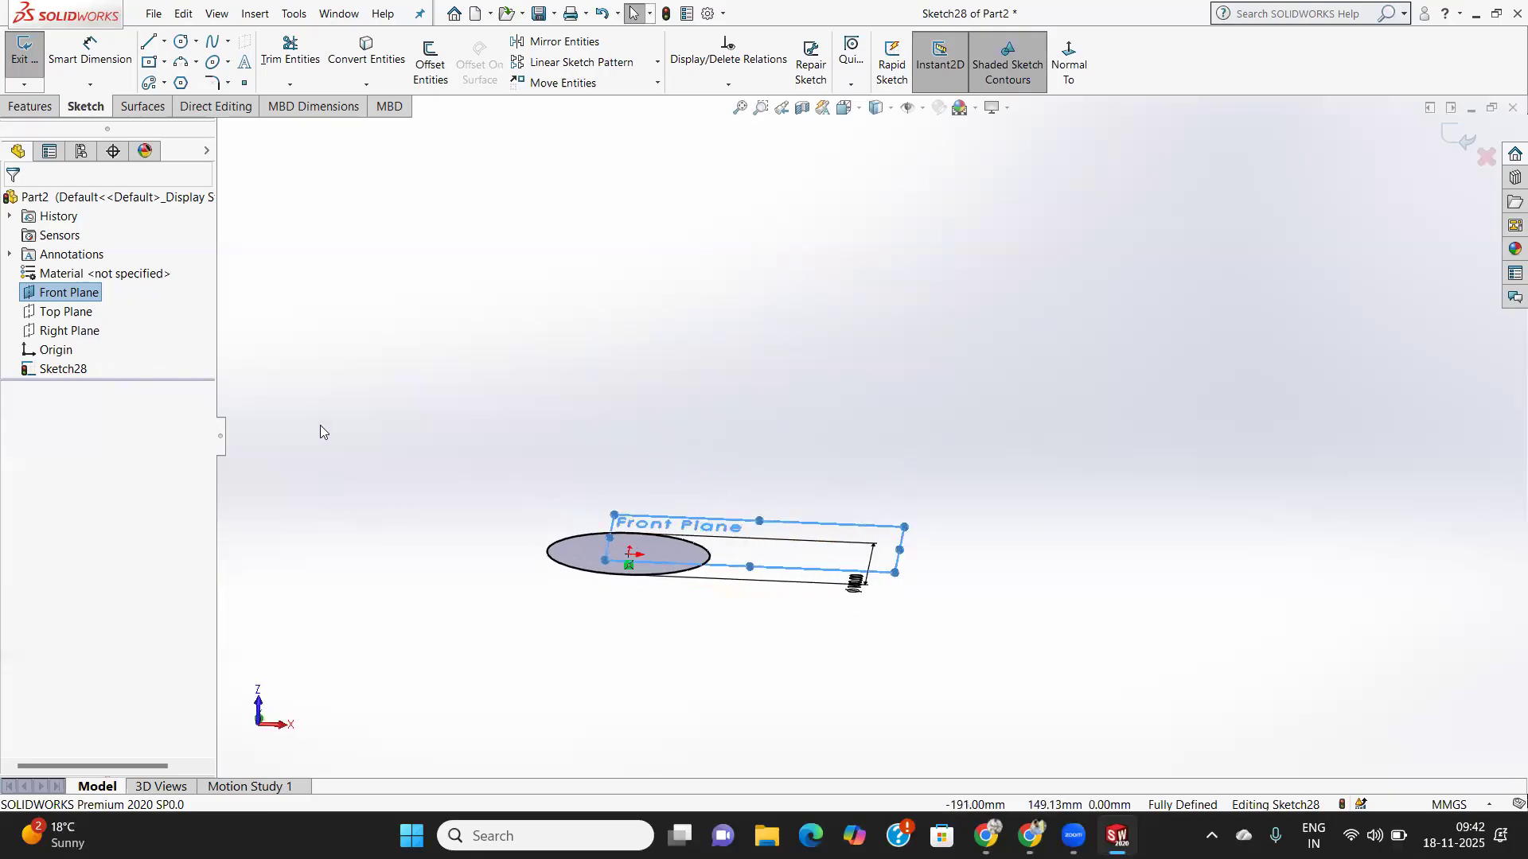
{"action": "right_click", "coordinate": [768, 519]}
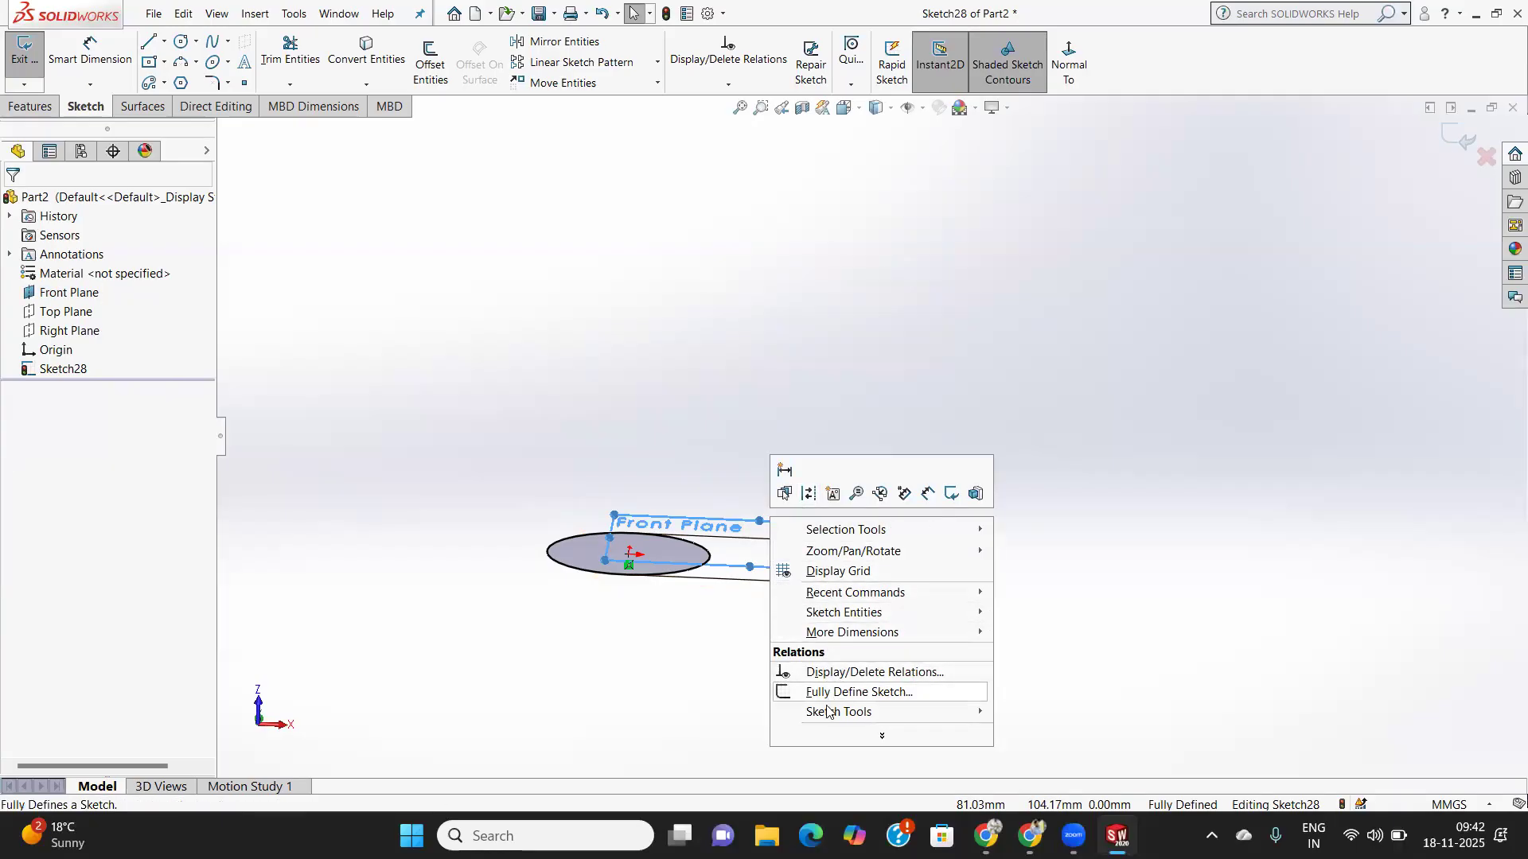
{"action": "mouse_move", "coordinate": [829, 714]}
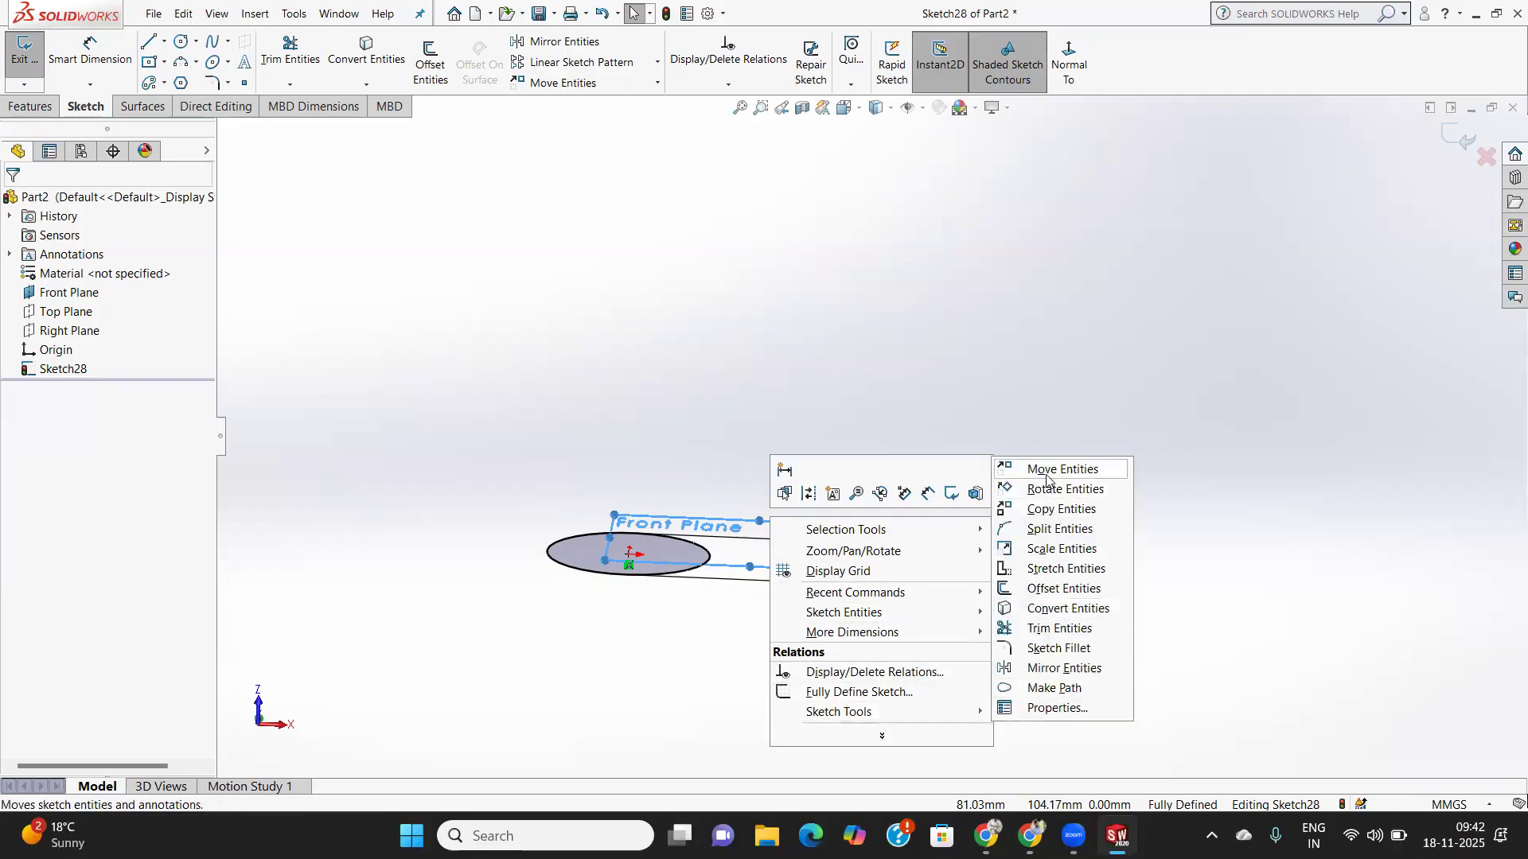
{"action": "mouse_move", "coordinate": [881, 735]}
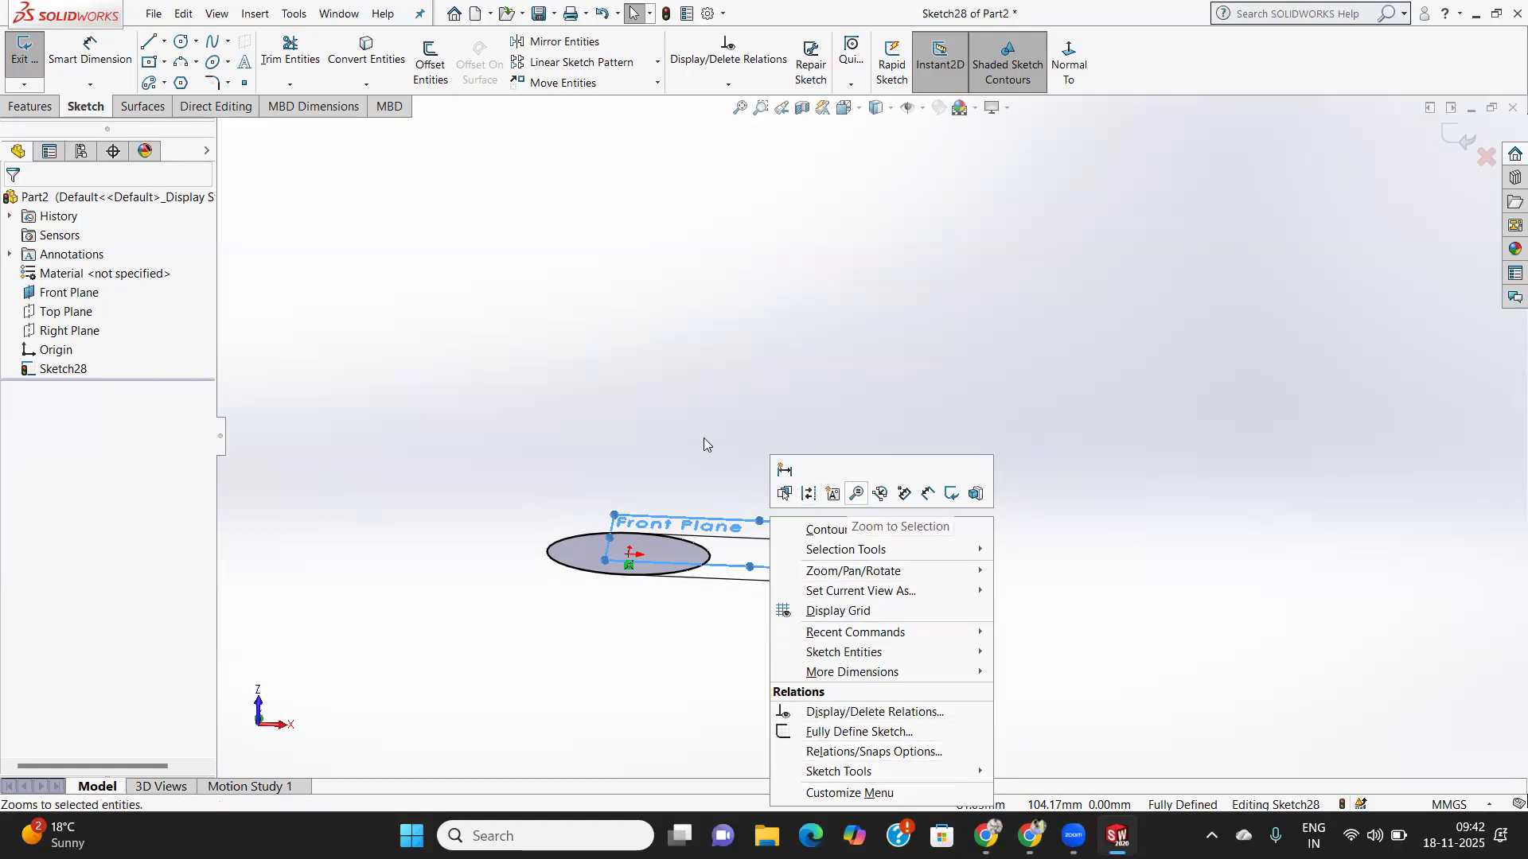
{"action": "left_click", "coordinate": [917, 111]}
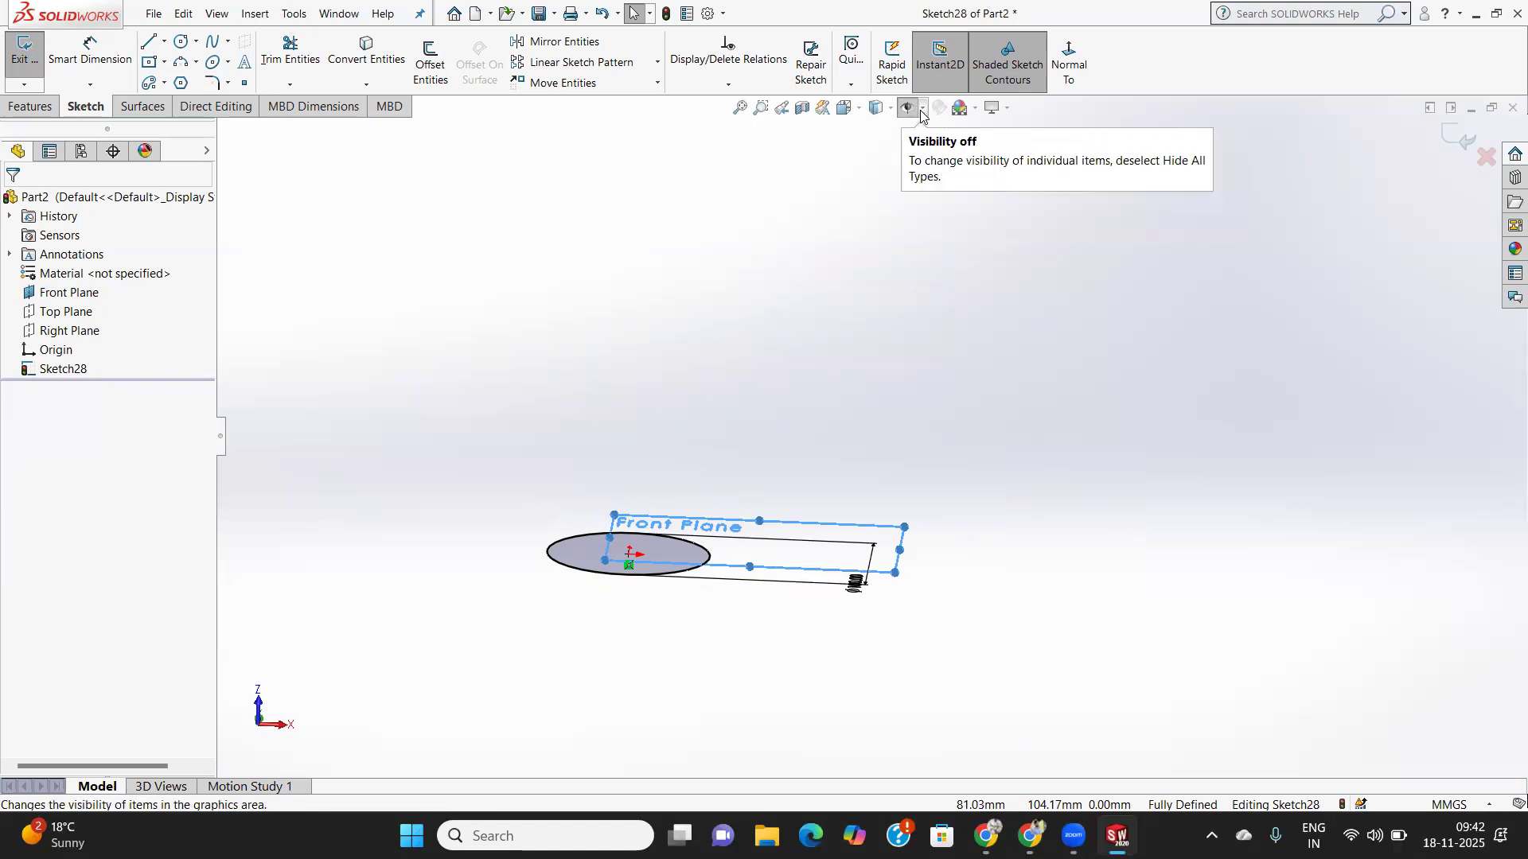
{"action": "left_click", "coordinate": [921, 113]}
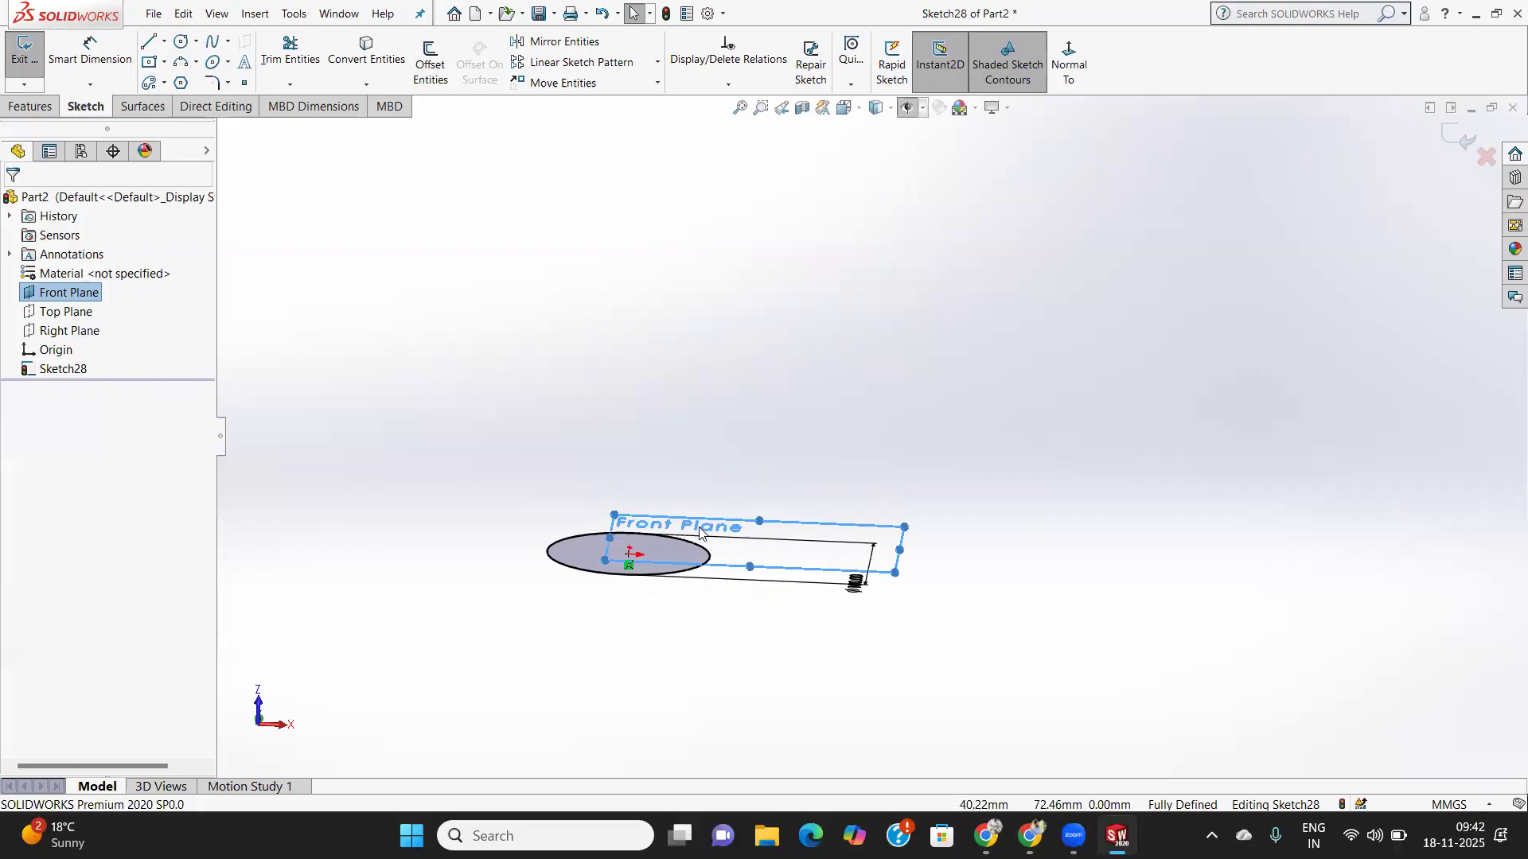
{"action": "left_click", "coordinate": [608, 440]}
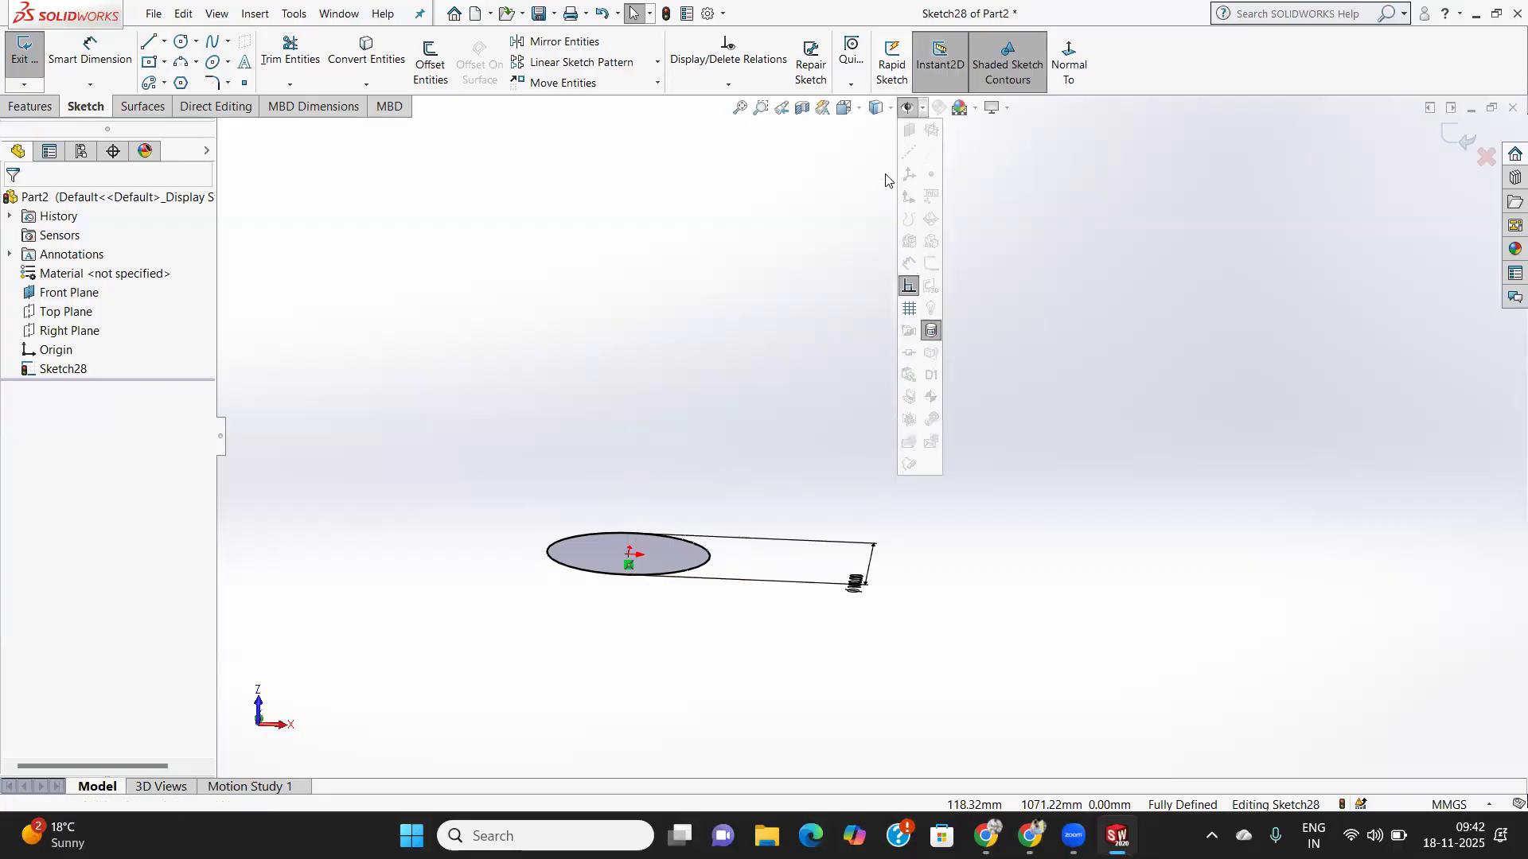
- Turn on View Sketch Relations and View Decals in Hide/Show Items
{"action": "left_click", "coordinate": [69, 292]}
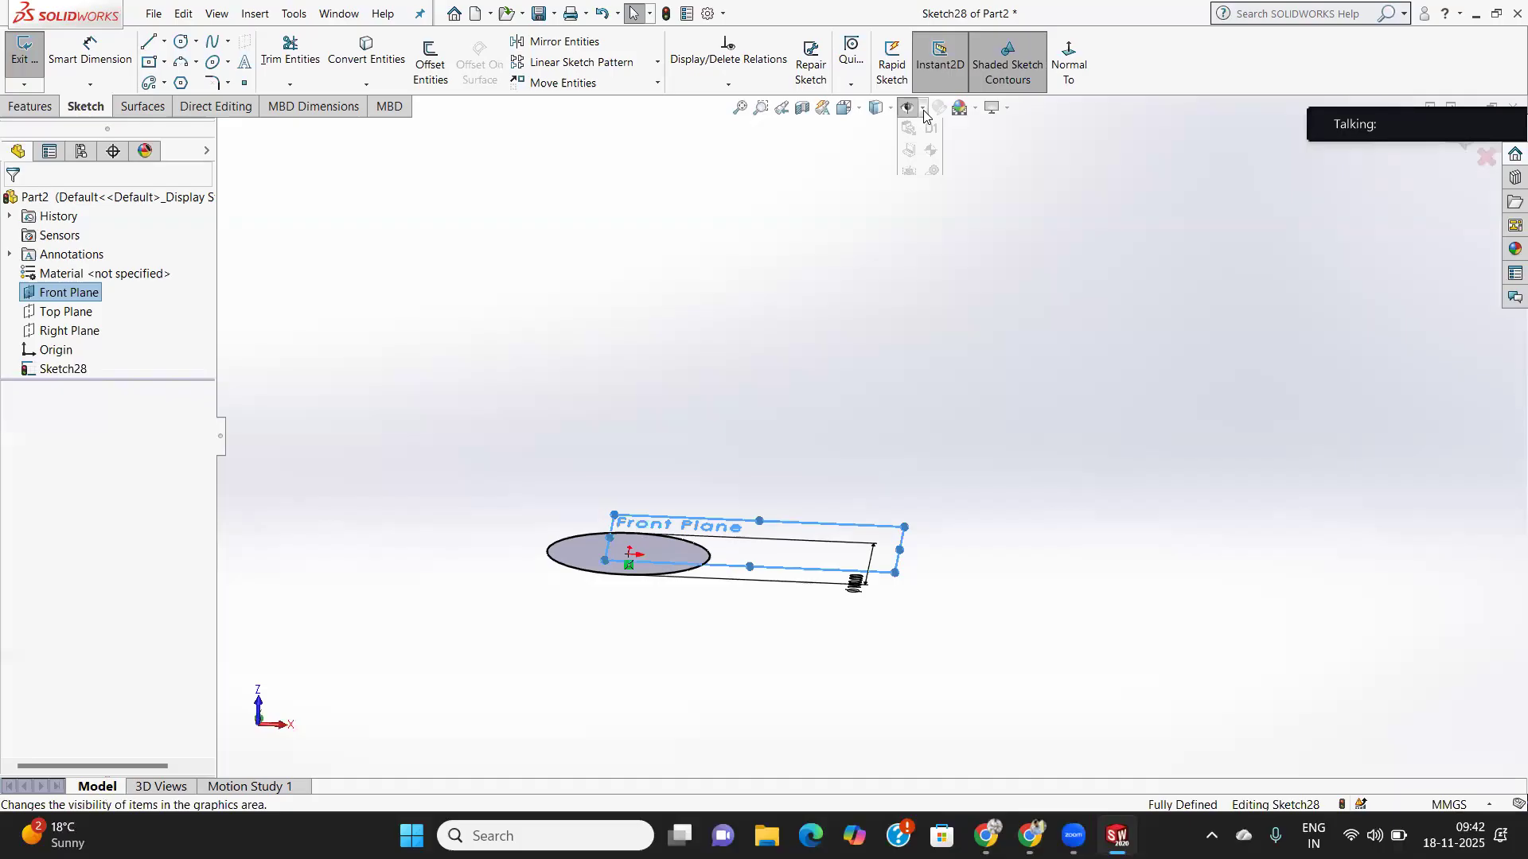
{"action": "mouse_move", "coordinate": [909, 109]}
{"action": "left_click", "coordinate": [909, 285]}
{"action": "left_click", "coordinate": [931, 331]}
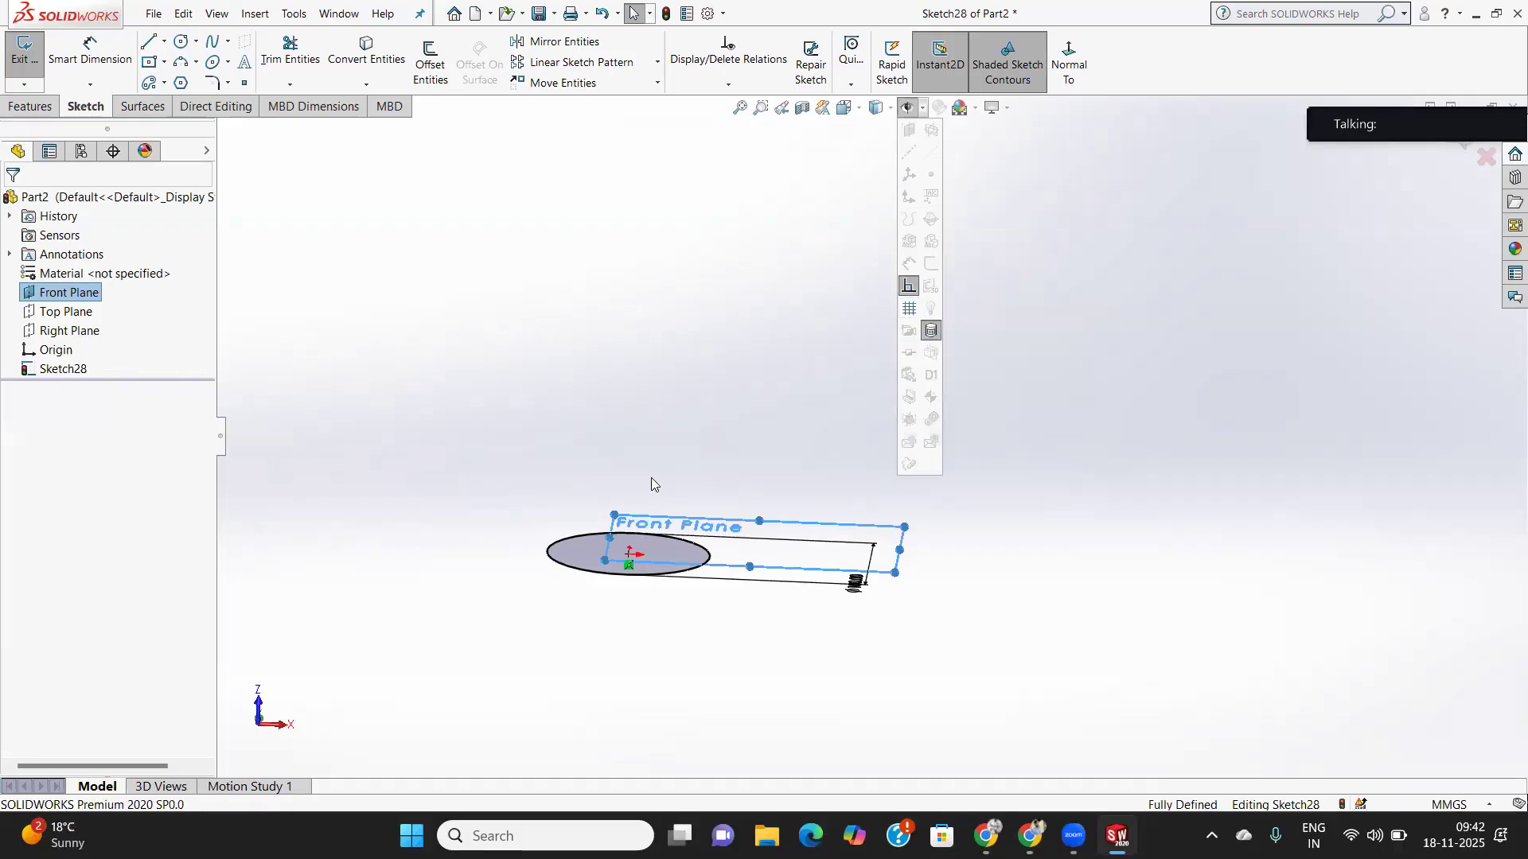
- Set the view Normal To the Front Plane, then check the Quick Snaps list
{"action": "mouse_move", "coordinate": [520, 288]}
{"action": "middle_mouse_down"}
{"action": "mouse_move", "coordinate": [624, 307]}
{"action": "mouse_move", "coordinate": [602, 443]}
{"action": "mouse_move", "coordinate": [630, 454]}
{"action": "mouse_move", "coordinate": [647, 437]}
{"action": "mouse_move", "coordinate": [628, 446]}
{"action": "middle_mouse_up"}
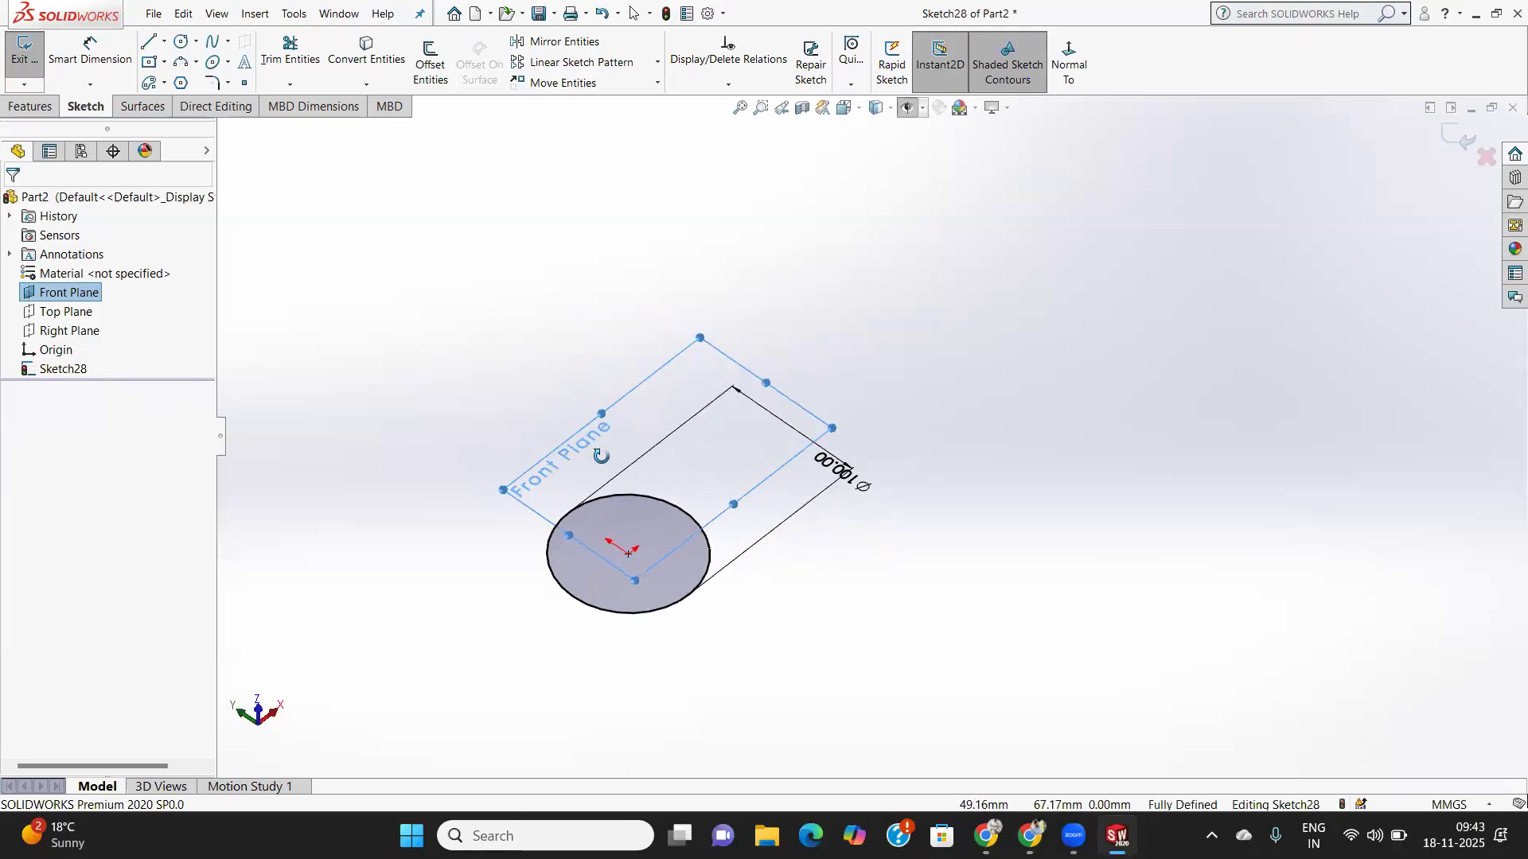
{"action": "right_click", "coordinate": [72, 296]}
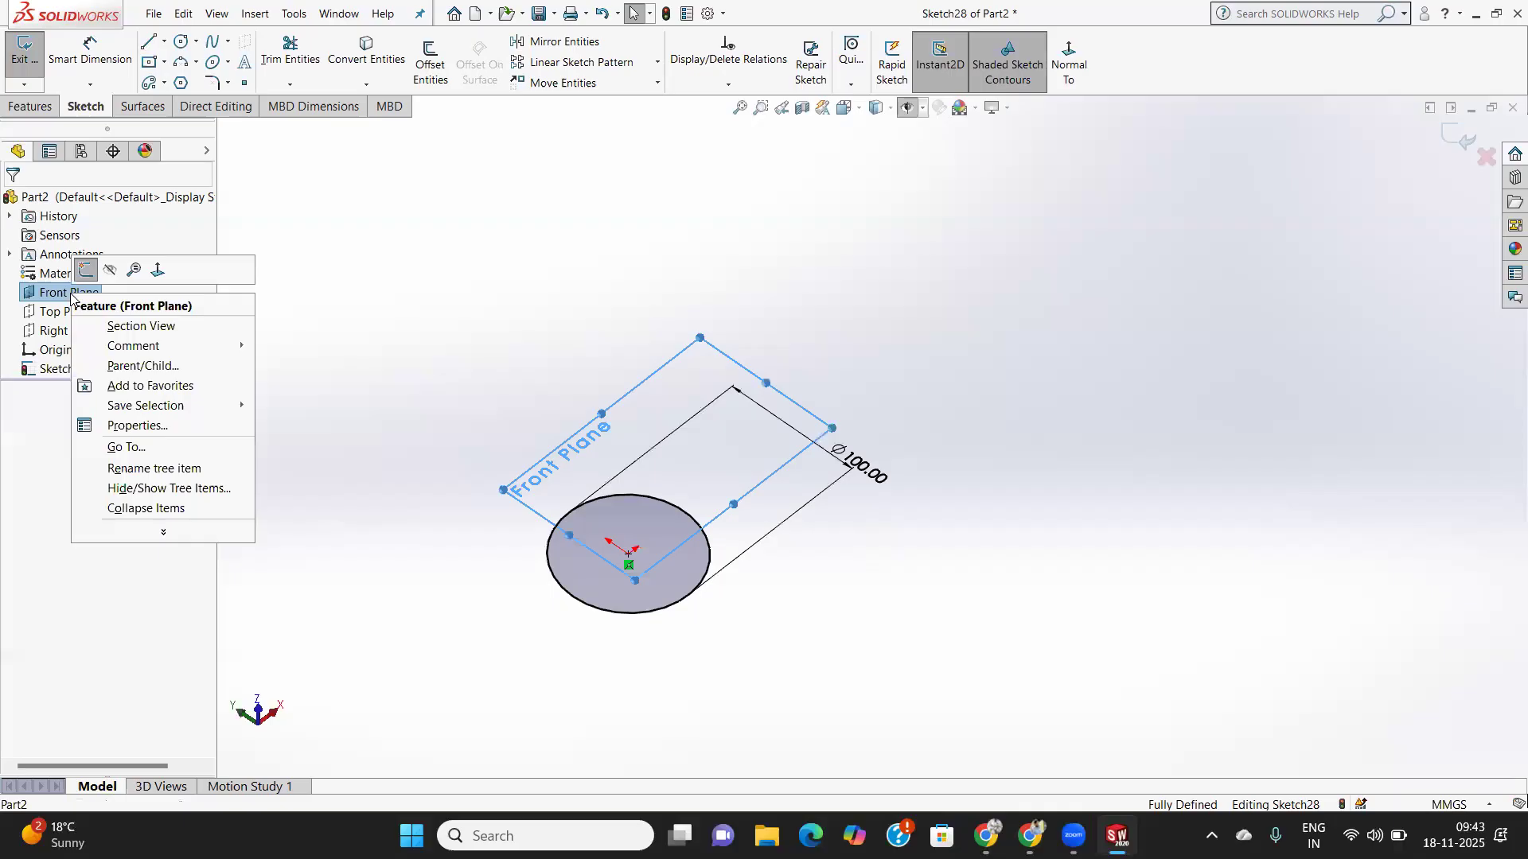
{"action": "left_click", "coordinate": [158, 275]}
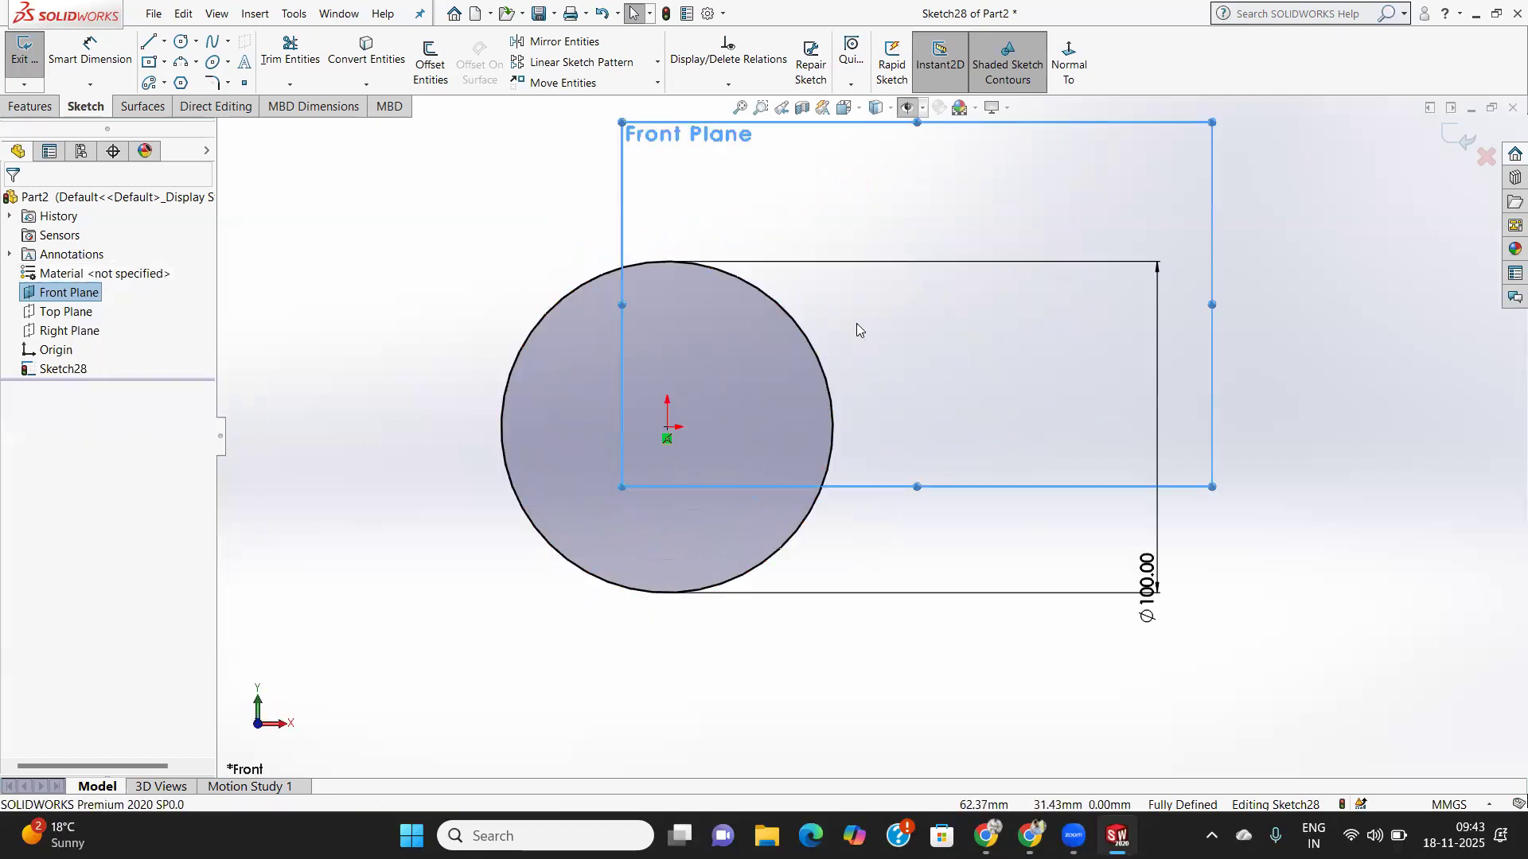
{"action": "left_click", "coordinate": [851, 85]}
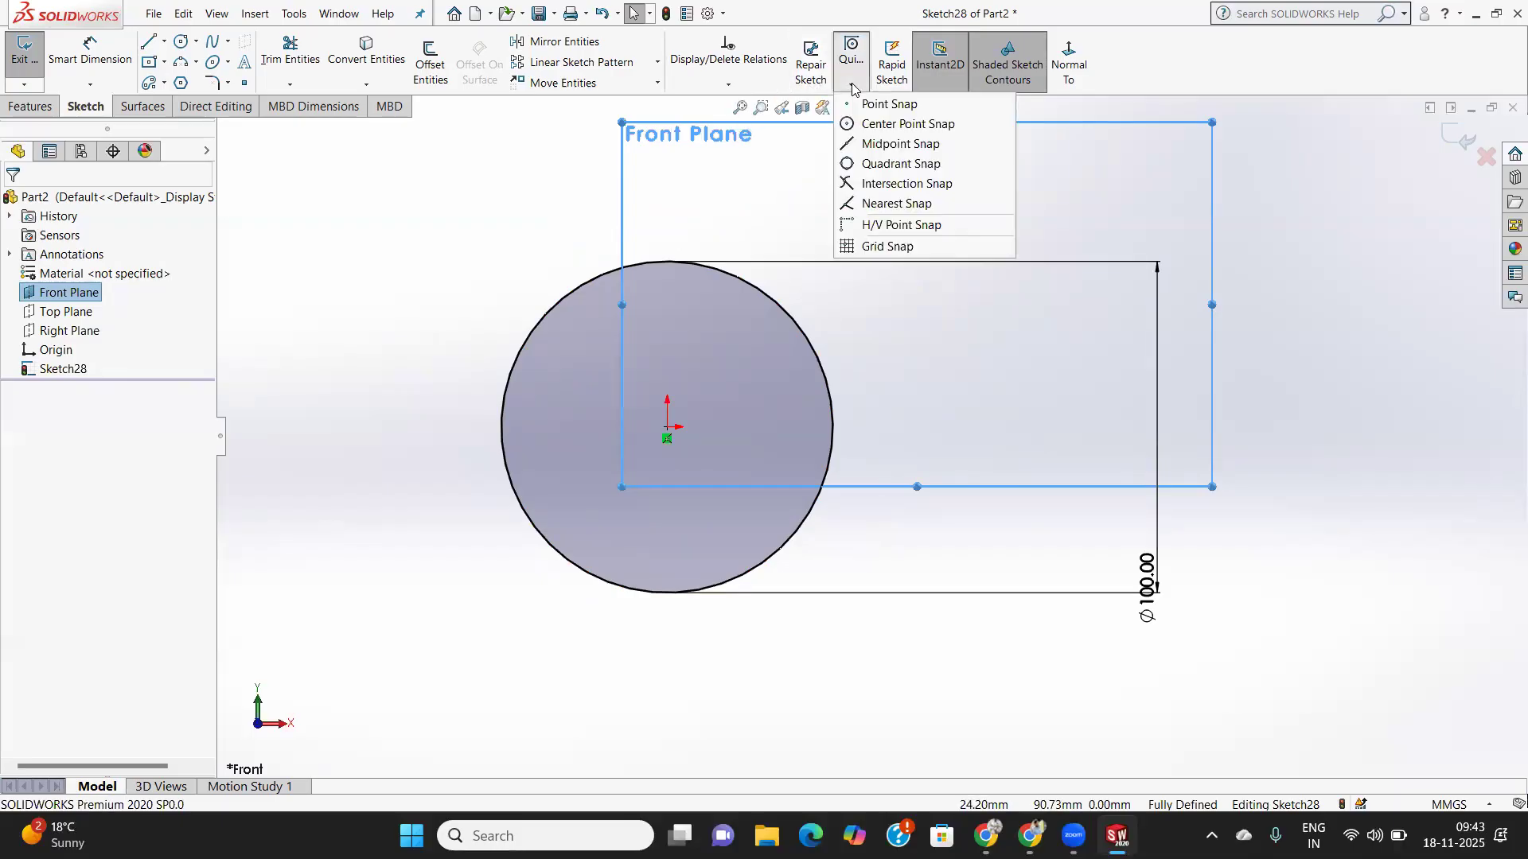